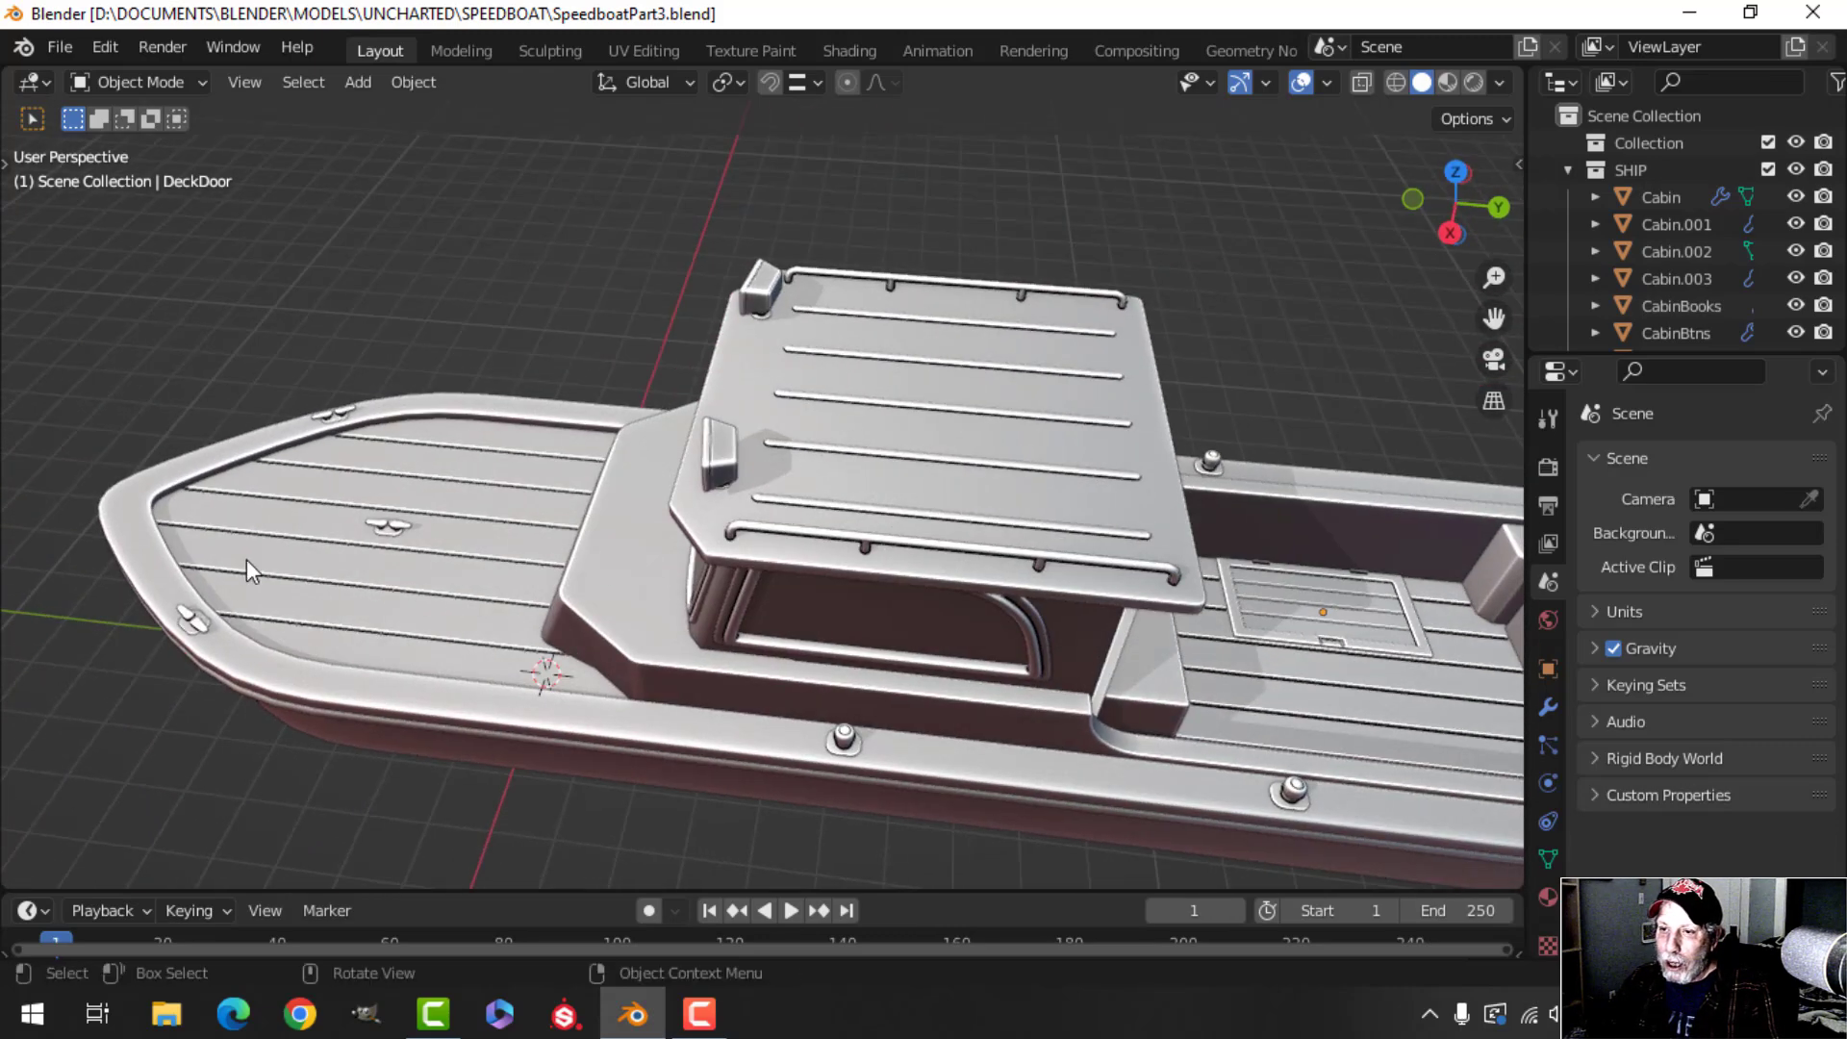
# Clear the selection and examine the rear deck with its hatch, corner boxes and planking.
pyautogui.click(345, 562)
pyautogui.hotkey('alt', 'a')
pyautogui.scroll(-2, 970, 581)
pyautogui.keyDown('shift'); pyautogui.moveTo(970, 581); pyautogui.dragTo(908, 570, button='middle'); pyautogui.keyUp('shift')
pyautogui.moveTo(1006, 563); pyautogui.dragTo(616, 495, button='middle')
pyautogui.scroll(4, 691, 549)
pyautogui.scroll(-1, 631, 485)
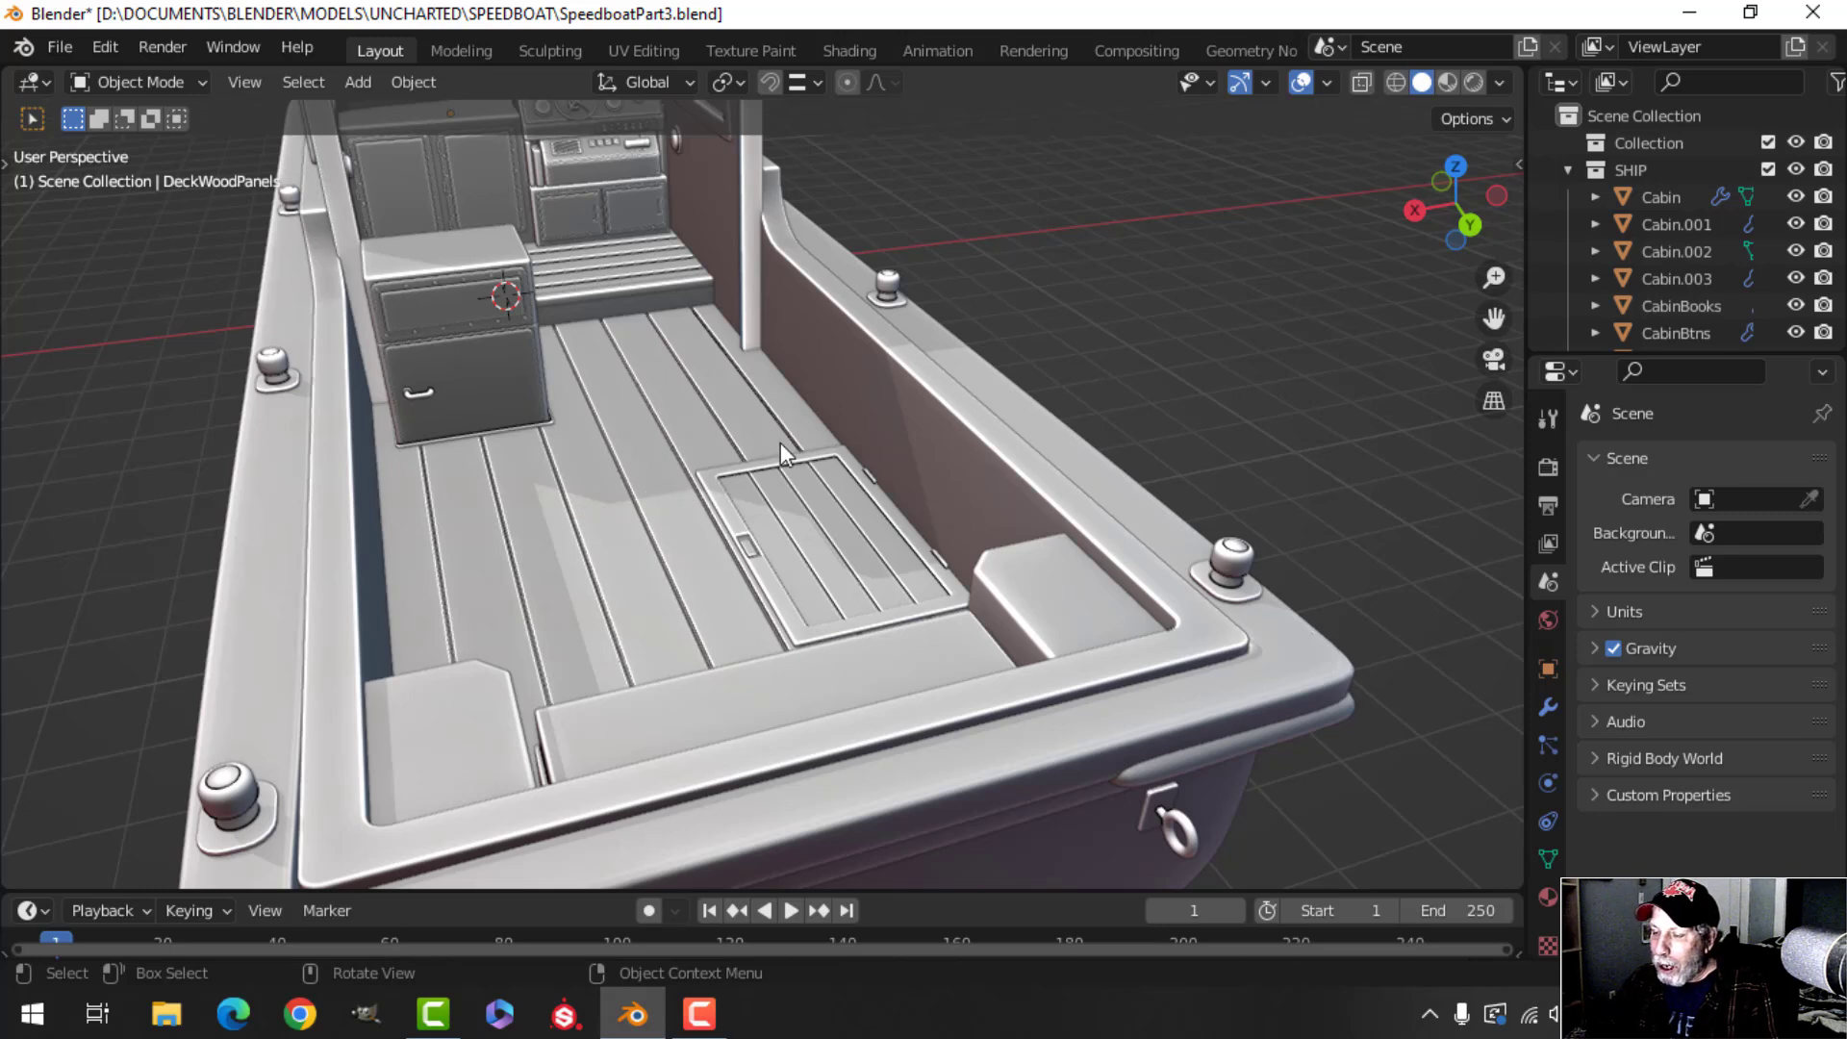
pyautogui.scroll(2, 577, 471)
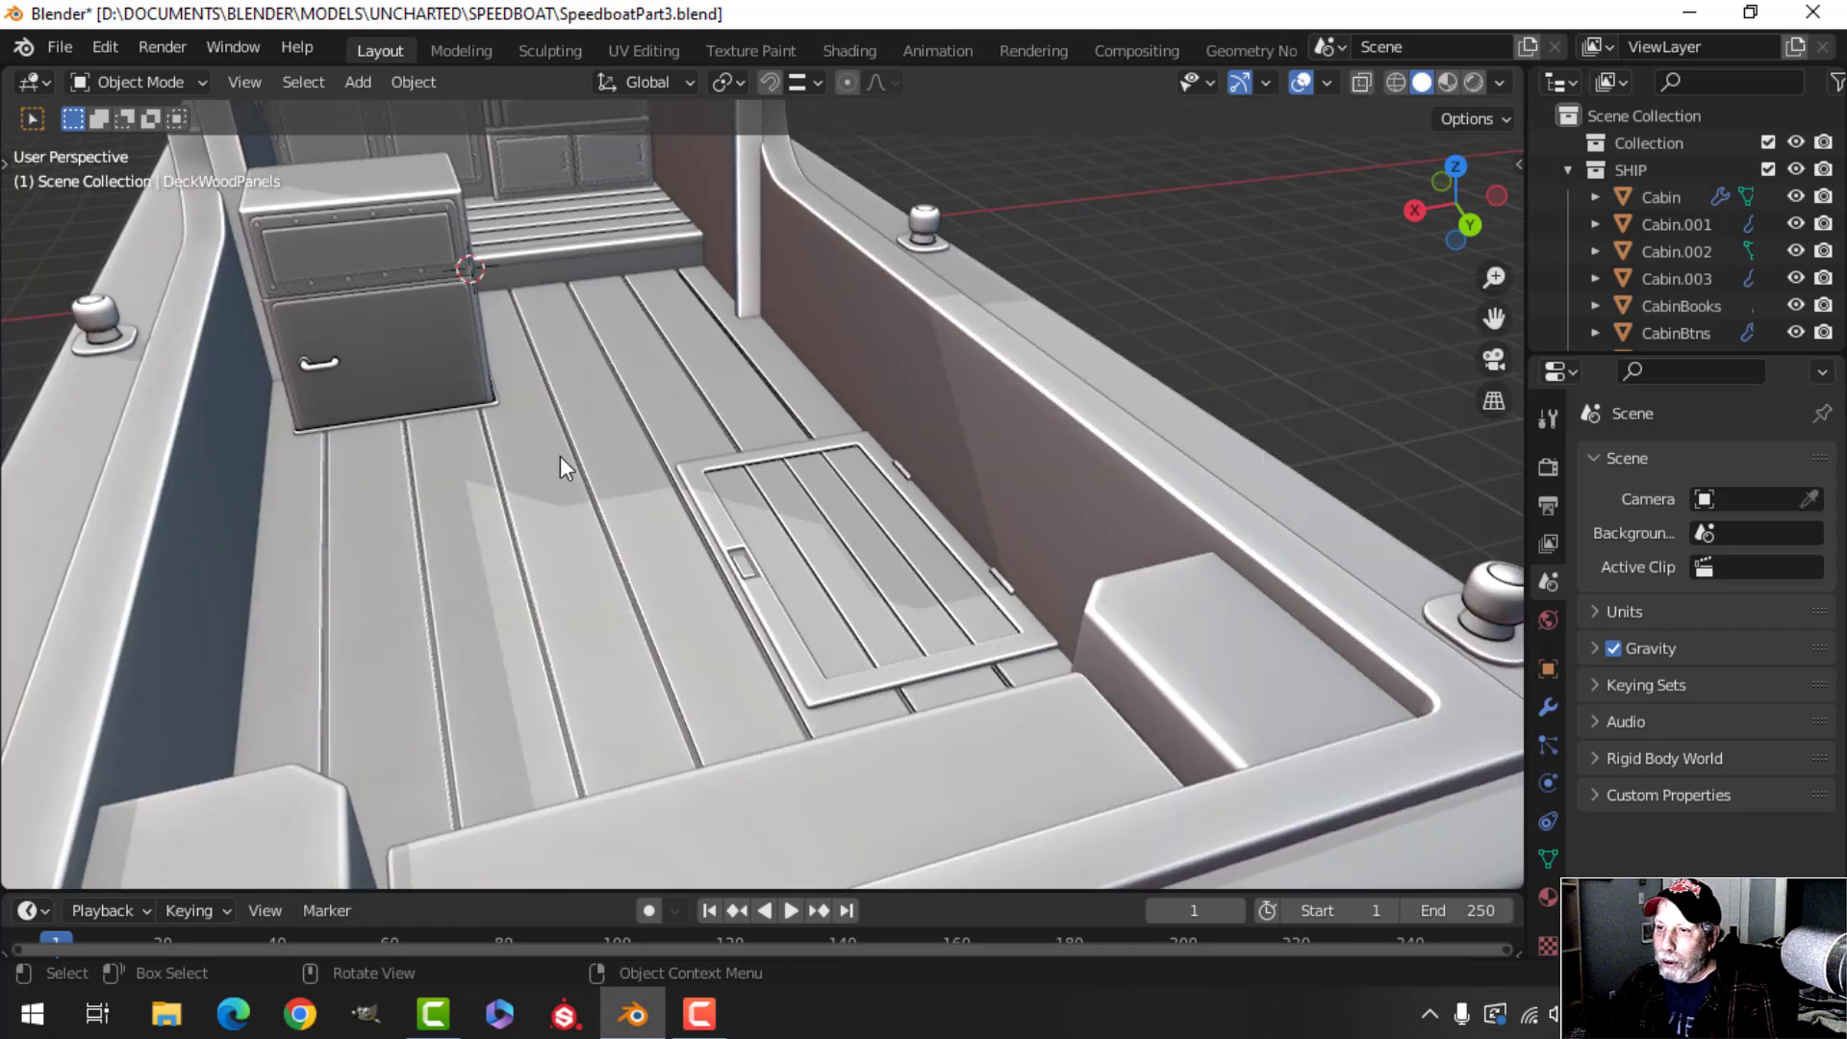
# Examine the helm console in the cabin, including its gauges, switches, throttle and lower cabinets.
pyautogui.moveTo(381, 279); pyautogui.dragTo(403, 299, button='middle')
pyautogui.scroll(-2, 402, 299)
pyautogui.keyDown('shift'); pyautogui.moveTo(635, 342); pyautogui.dragTo(572, 362, button='middle'); pyautogui.keyUp('shift')
pyautogui.keyDown('shift'); pyautogui.moveTo(572, 362); pyautogui.dragTo(845, 512, button='middle'); pyautogui.keyUp('shift')
pyautogui.scroll(3, 629, 424)
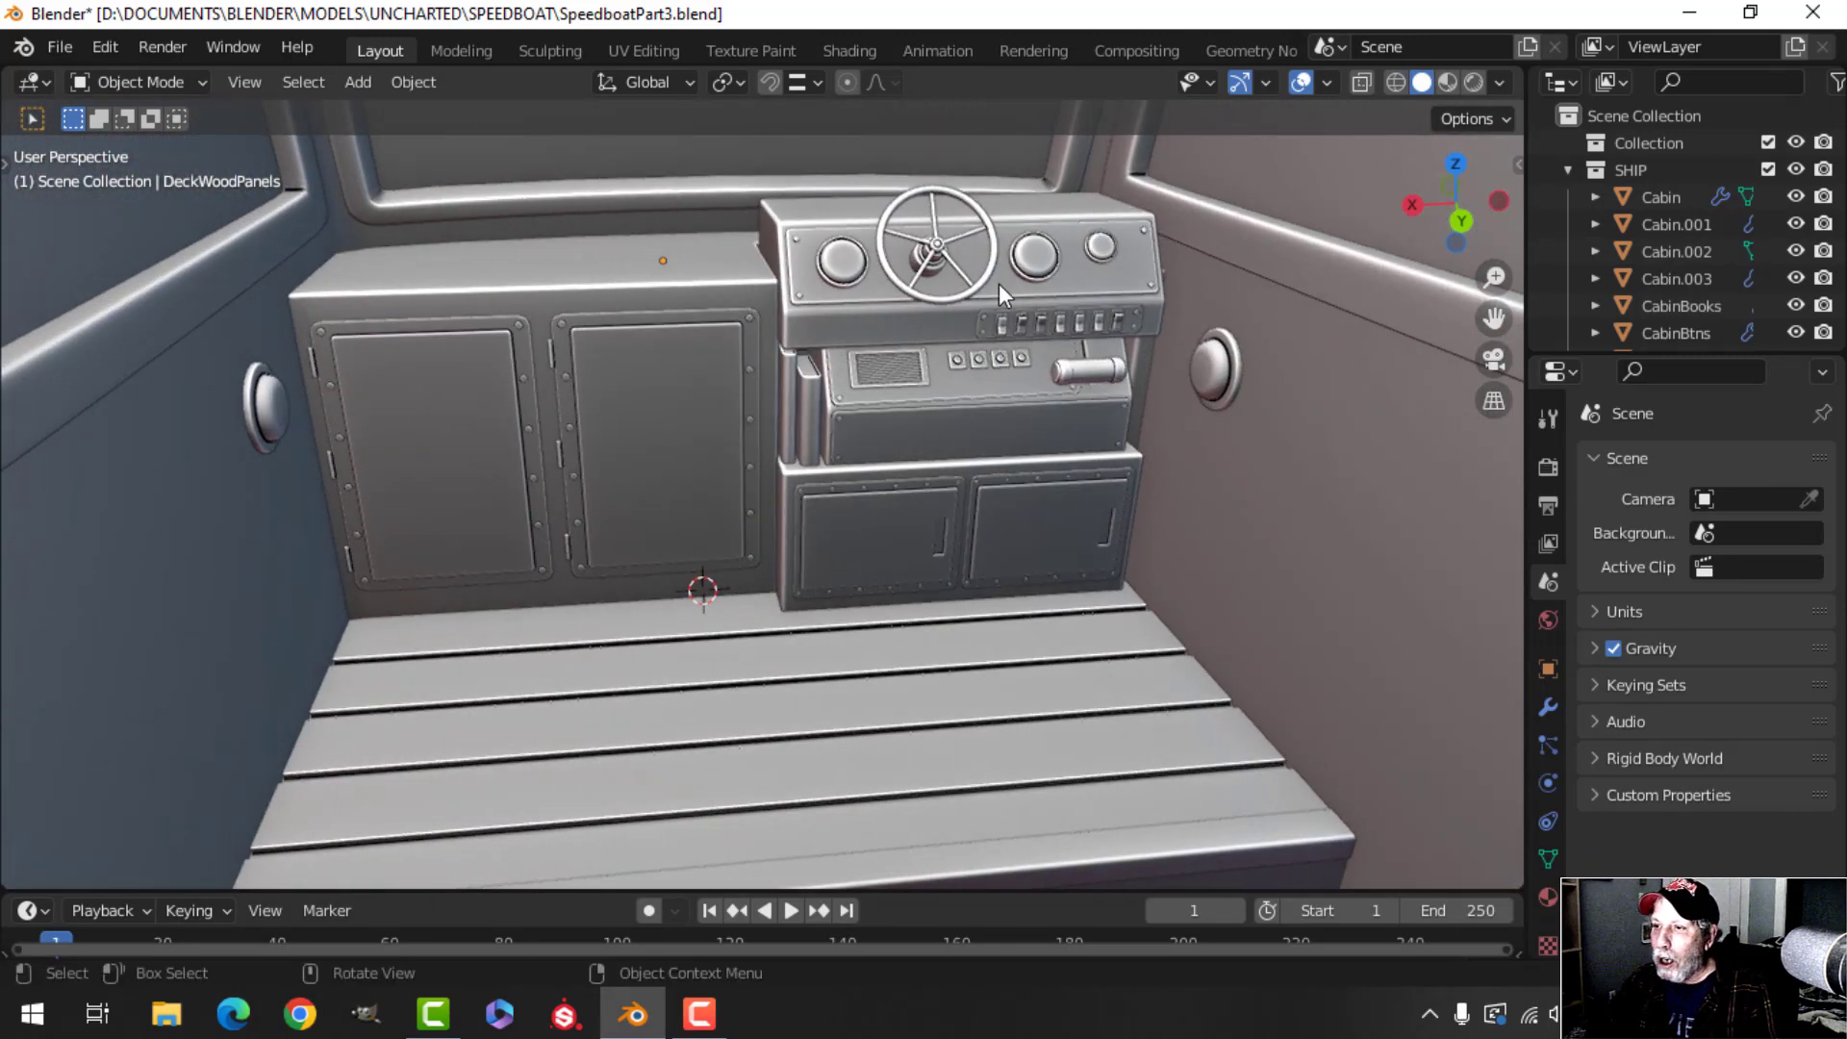
pyautogui.moveTo(814, 520); pyautogui.dragTo(722, 265, button='middle')
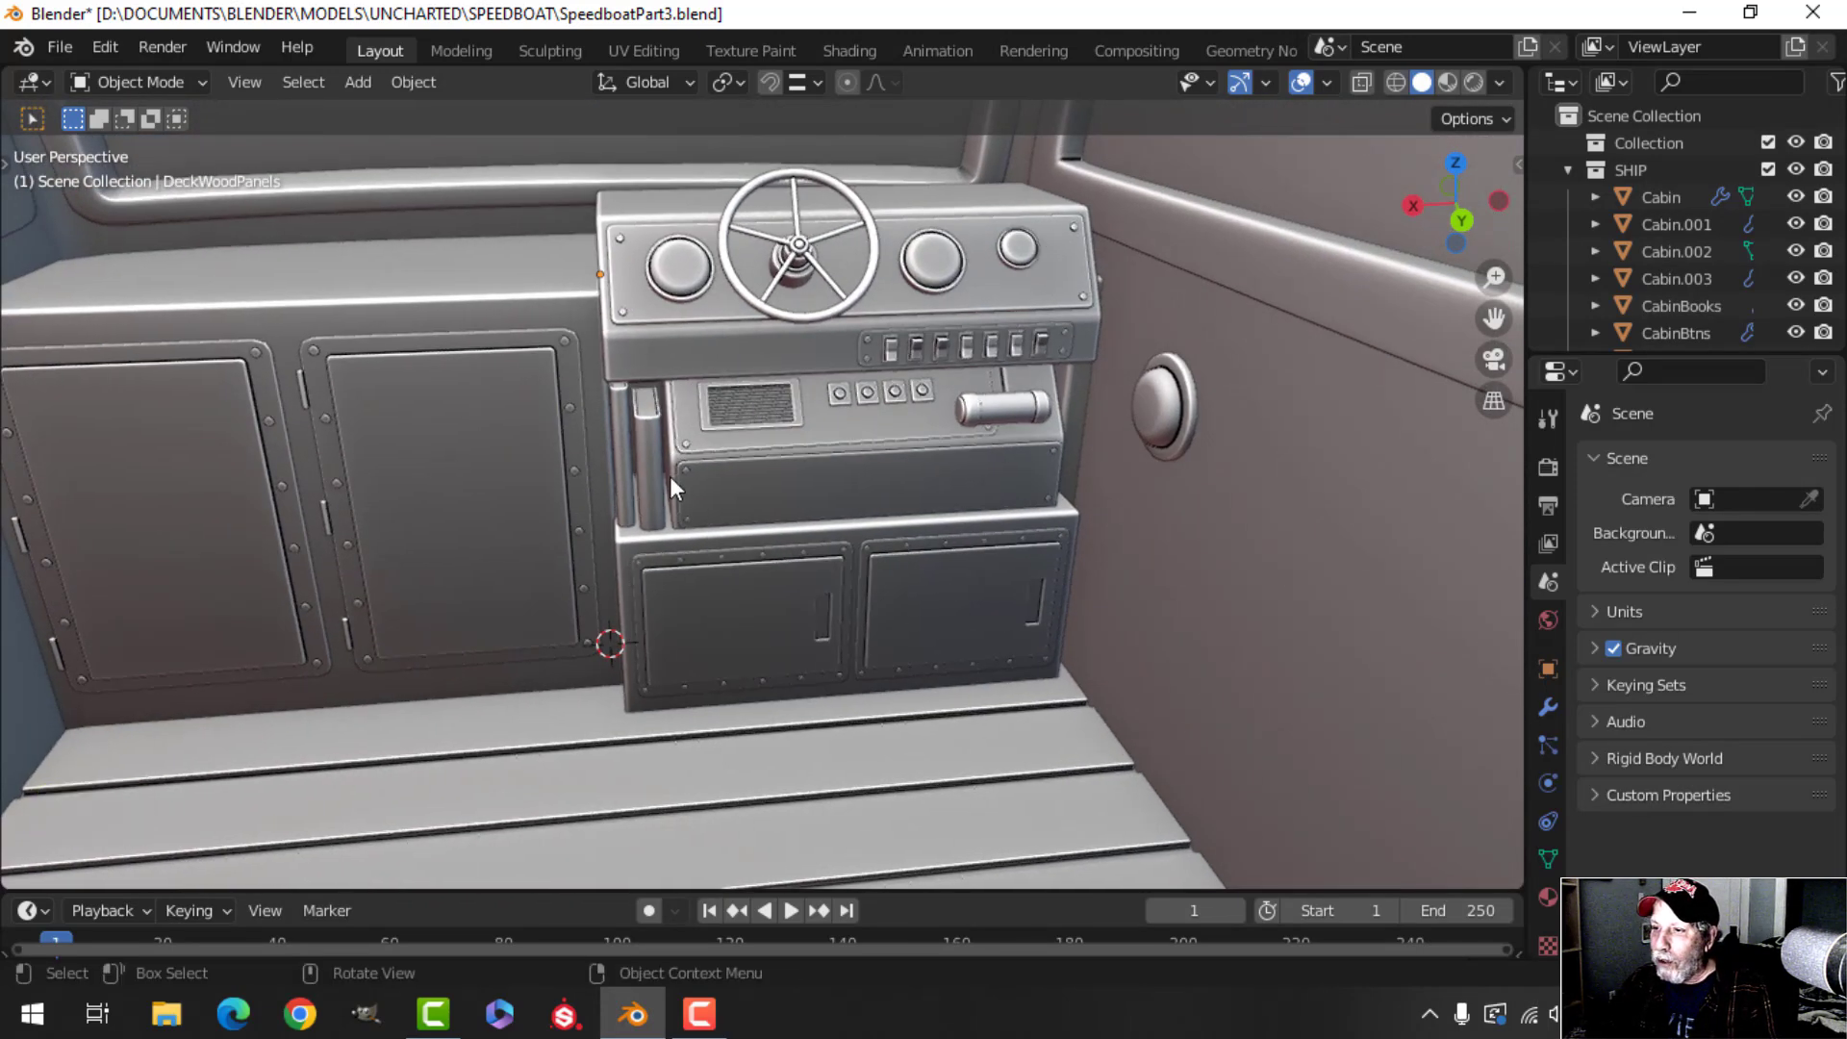
pyautogui.moveTo(1006, 417); pyautogui.dragTo(906, 537, button='middle')
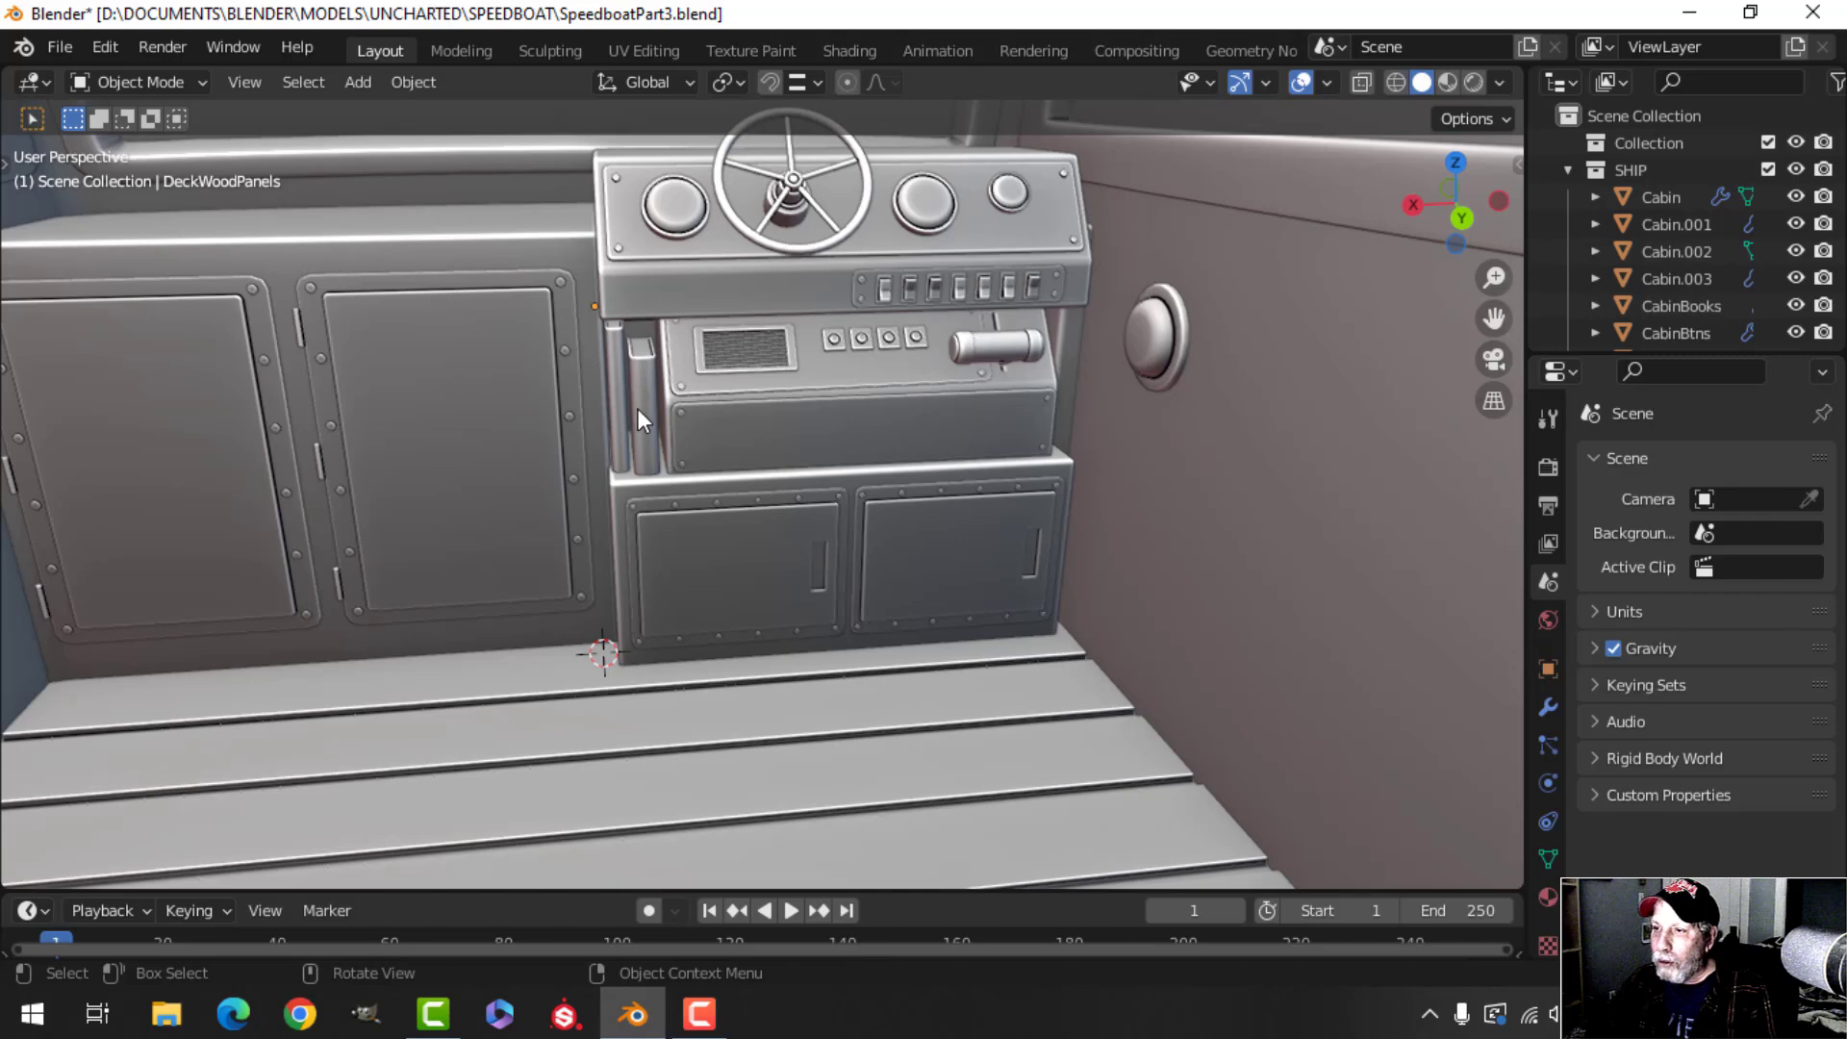
pyautogui.moveTo(762, 454); pyautogui.dragTo(864, 397, button='middle')
pyautogui.scroll(3, 866, 395)
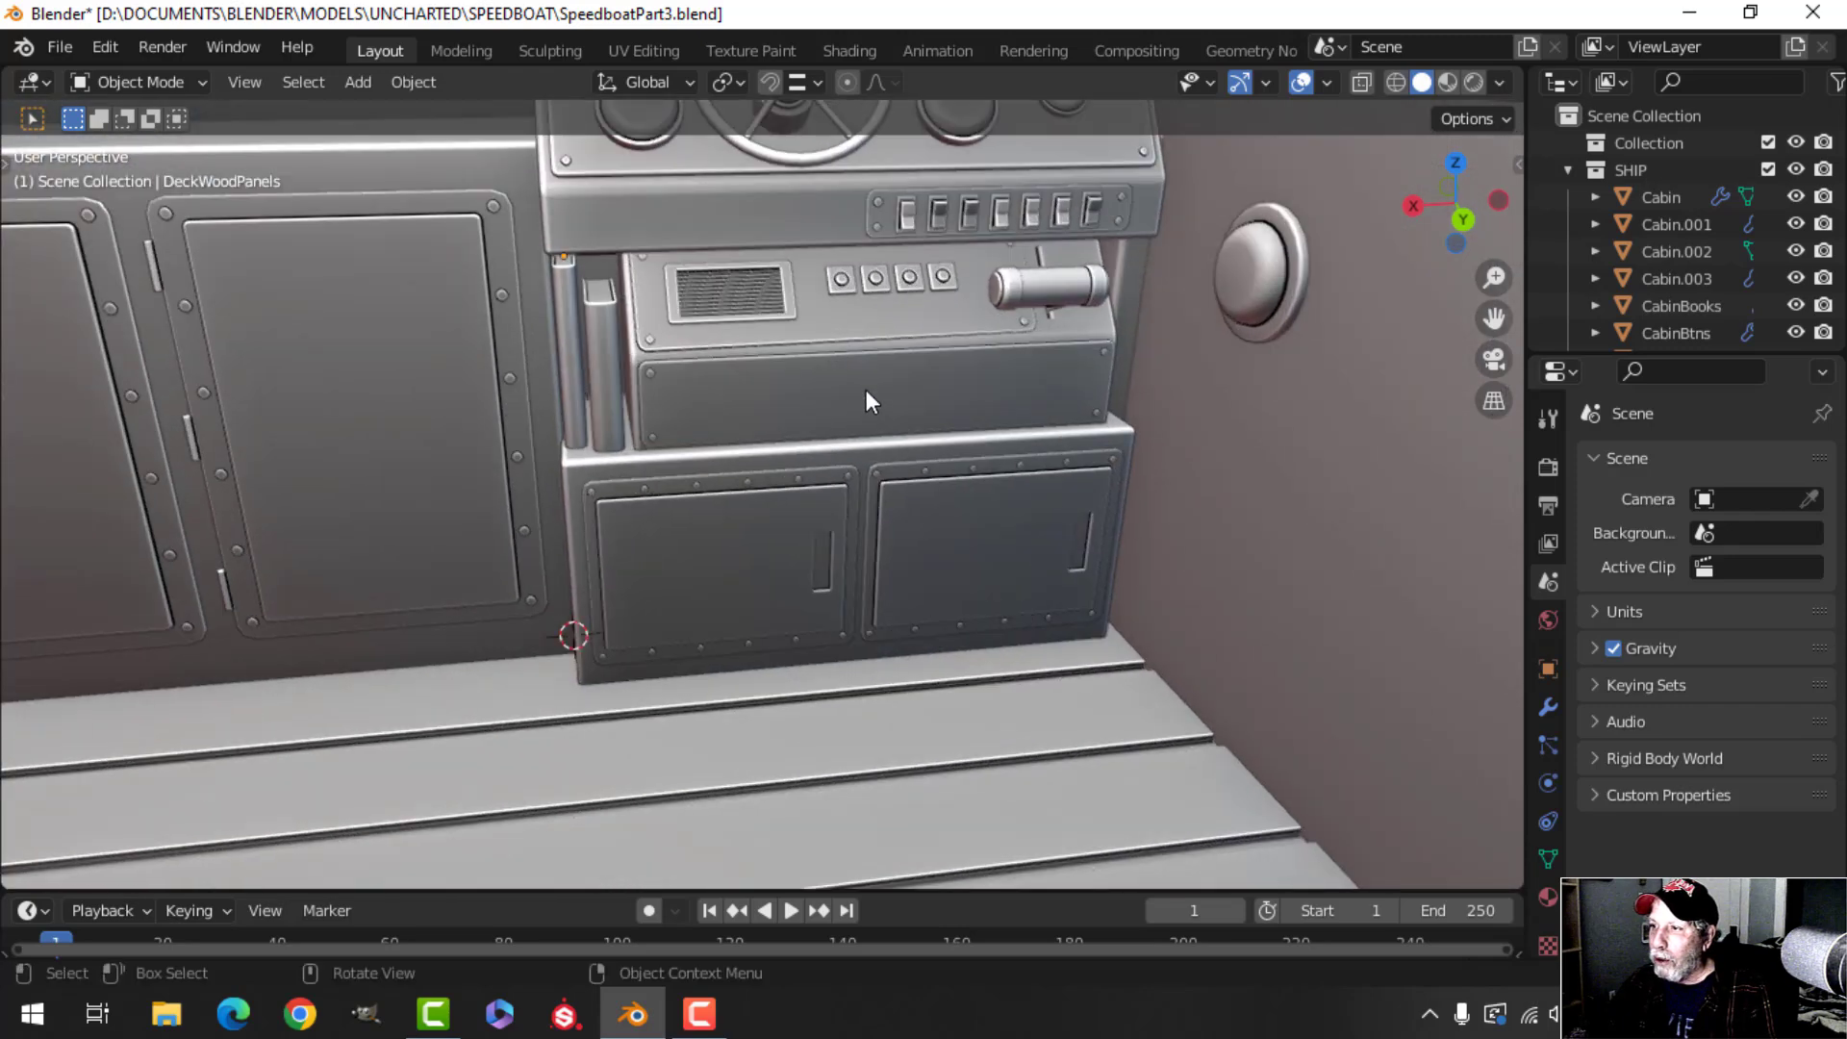
pyautogui.scroll(-2, 863, 392)
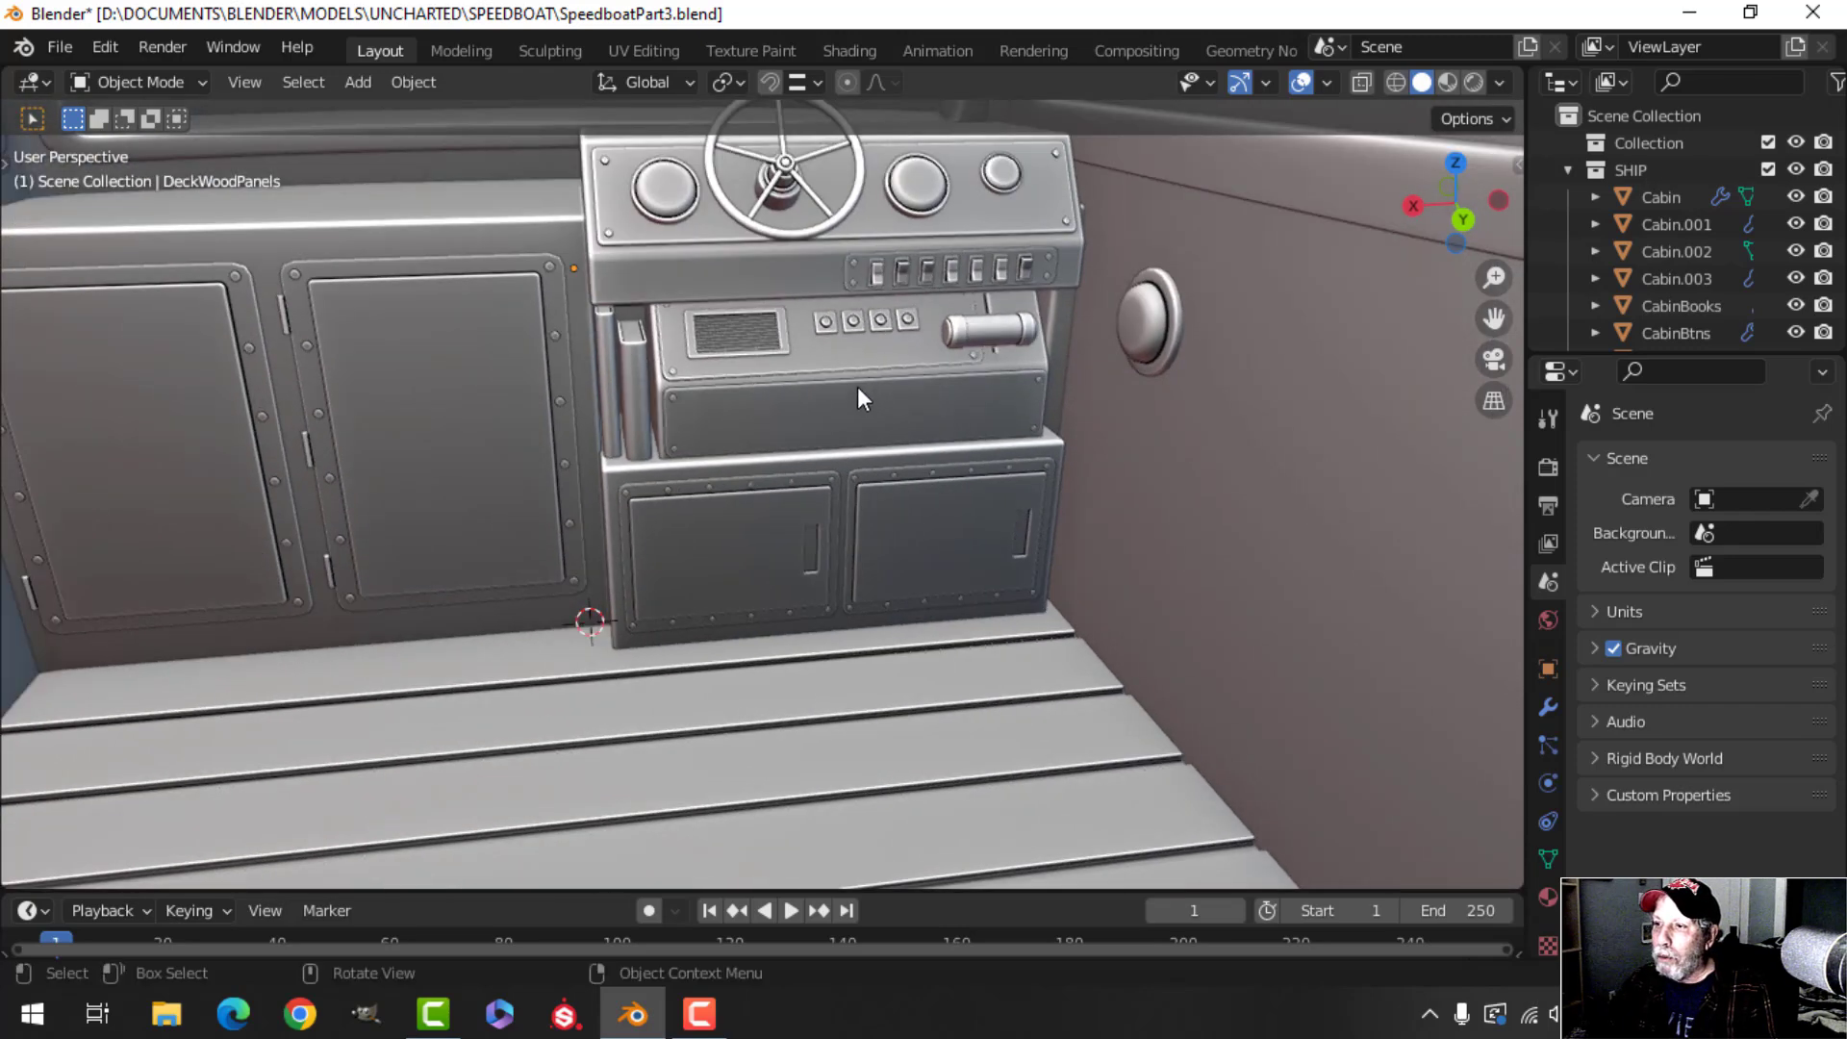
pyautogui.scroll(-2, 870, 422)
pyautogui.keyDown('shift'); pyautogui.moveTo(882, 446); pyautogui.dragTo(837, 381, button='middle'); pyautogui.keyUp('shift')
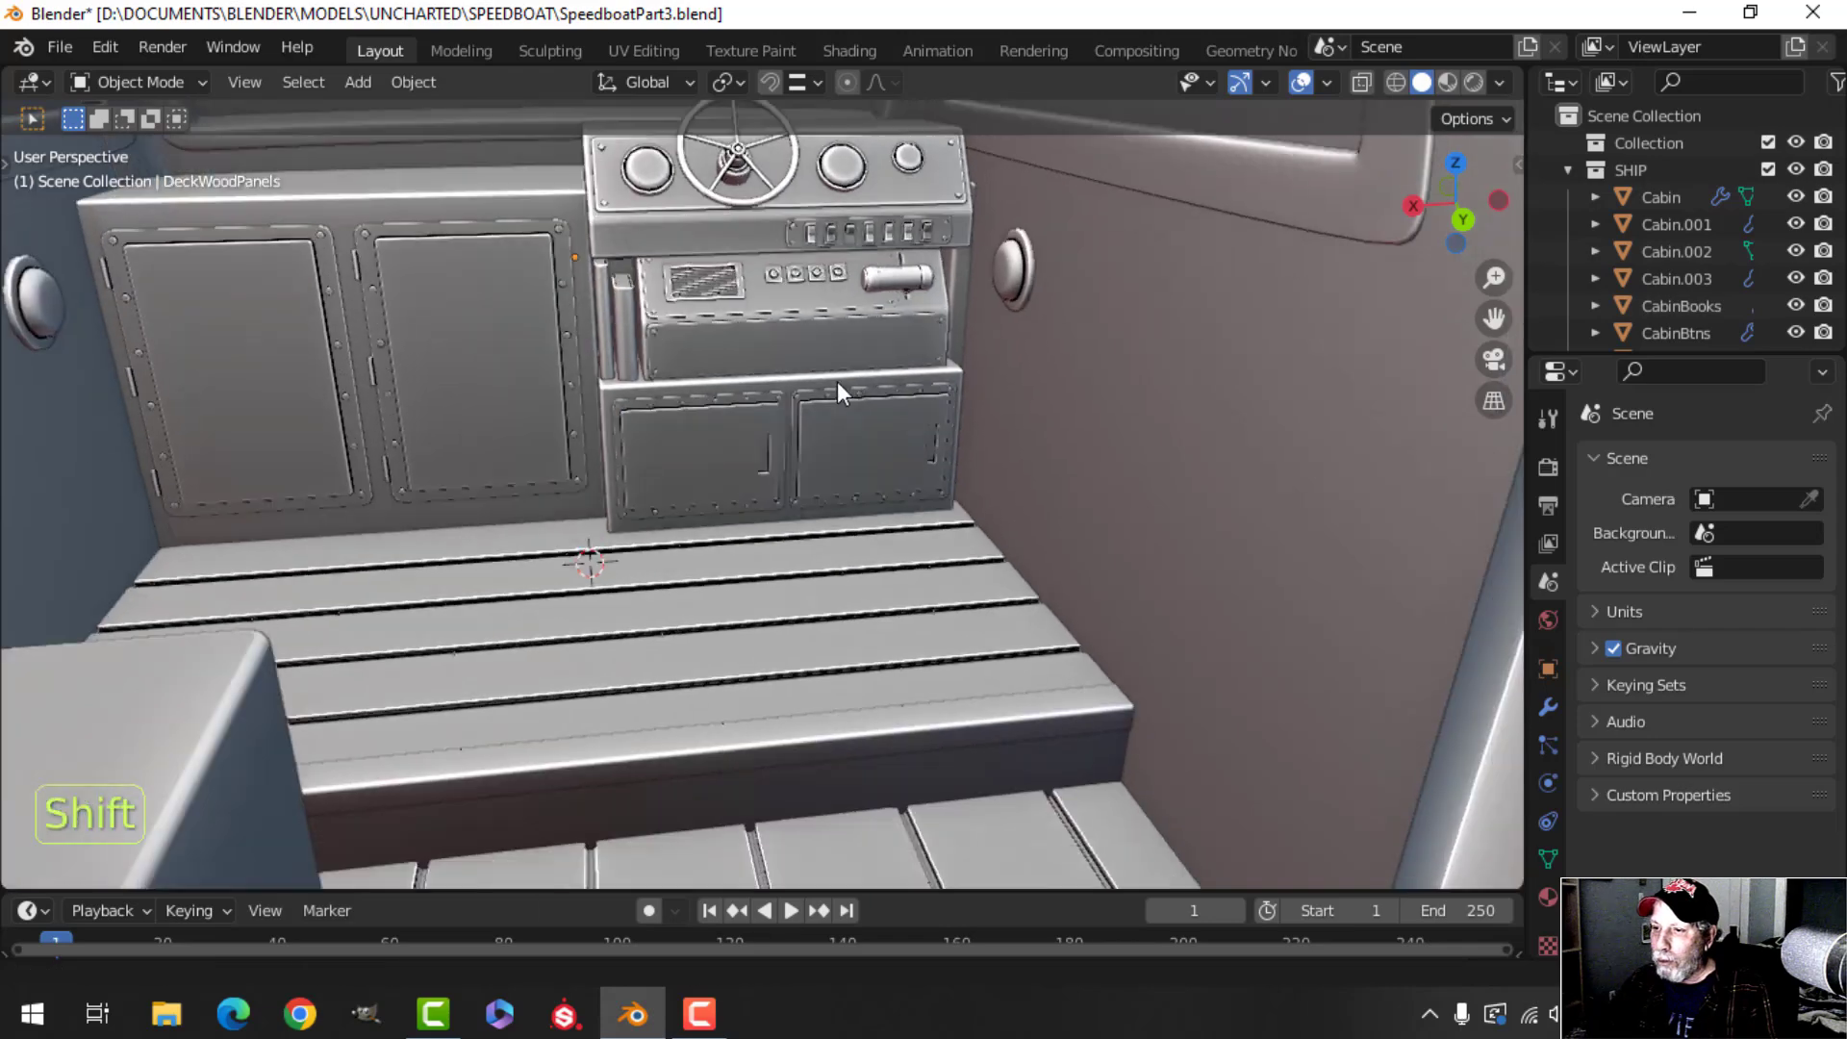
# Examine the boat's hull side and the rings on the stern.
pyautogui.scroll(-2, 839, 385)
pyautogui.keyDown('shift'); pyautogui.moveTo(861, 447); pyautogui.dragTo(810, 395, button='middle'); pyautogui.keyUp('shift')
pyautogui.moveTo(810, 412); pyautogui.dragTo(816, 388, button='middle')
pyautogui.scroll(-4, 840, 418)
pyautogui.keyDown('shift'); pyautogui.moveTo(846, 473); pyautogui.dragTo(897, 395, button='middle'); pyautogui.keyUp('shift')
pyautogui.scroll(-3, 787, 401)
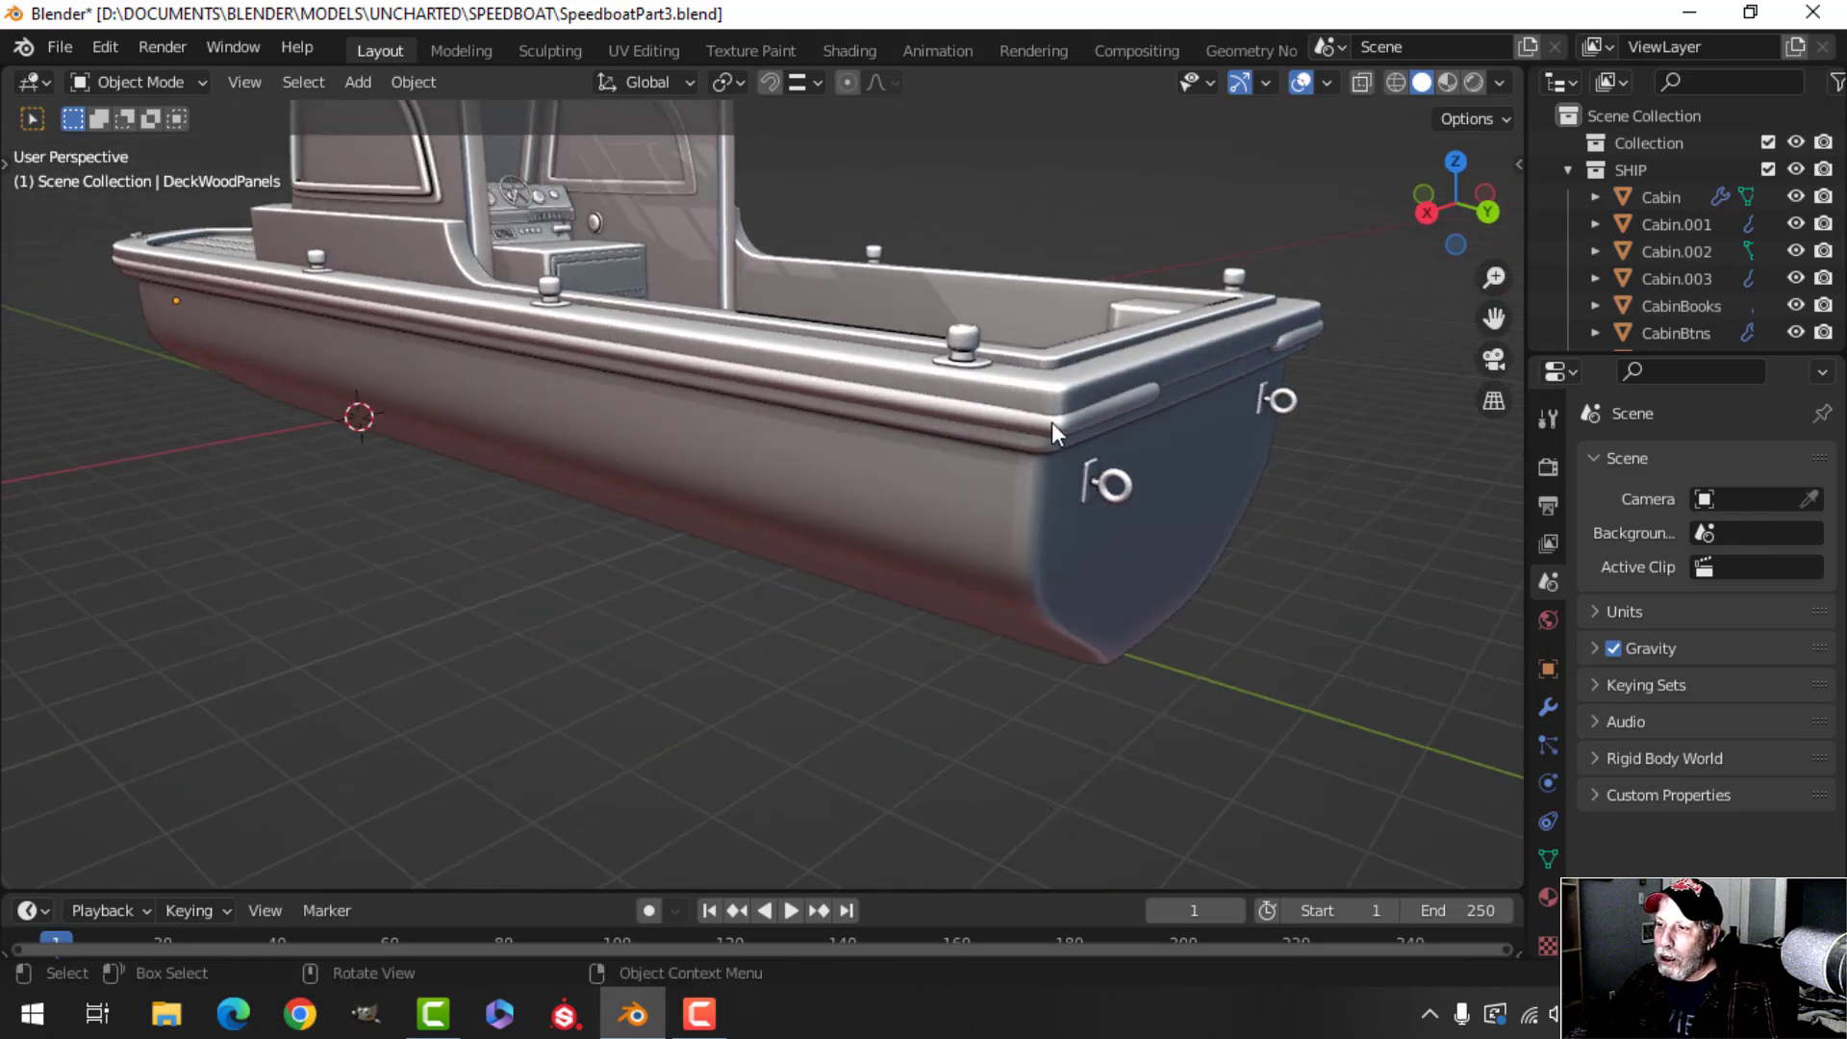
# Examine the bow deck and the mooring cleats along its rim.
pyautogui.moveTo(274, 325); pyautogui.dragTo(601, 325, button='middle')
pyautogui.scroll(-4, 472, 460)
pyautogui.keyDown('shift'); pyautogui.moveTo(795, 408); pyautogui.dragTo(748, 414, button='middle'); pyautogui.keyUp('shift')
pyautogui.moveTo(693, 419); pyautogui.dragTo(630, 212, button='middle')
pyautogui.scroll(2, 707, 524)
pyautogui.moveTo(751, 414); pyautogui.dragTo(669, 346, button='middle')
pyautogui.scroll(3, 514, 424)
pyautogui.keyDown('shift'); pyautogui.moveTo(514, 423); pyautogui.dragTo(579, 390, button='middle'); pyautogui.keyUp('shift')
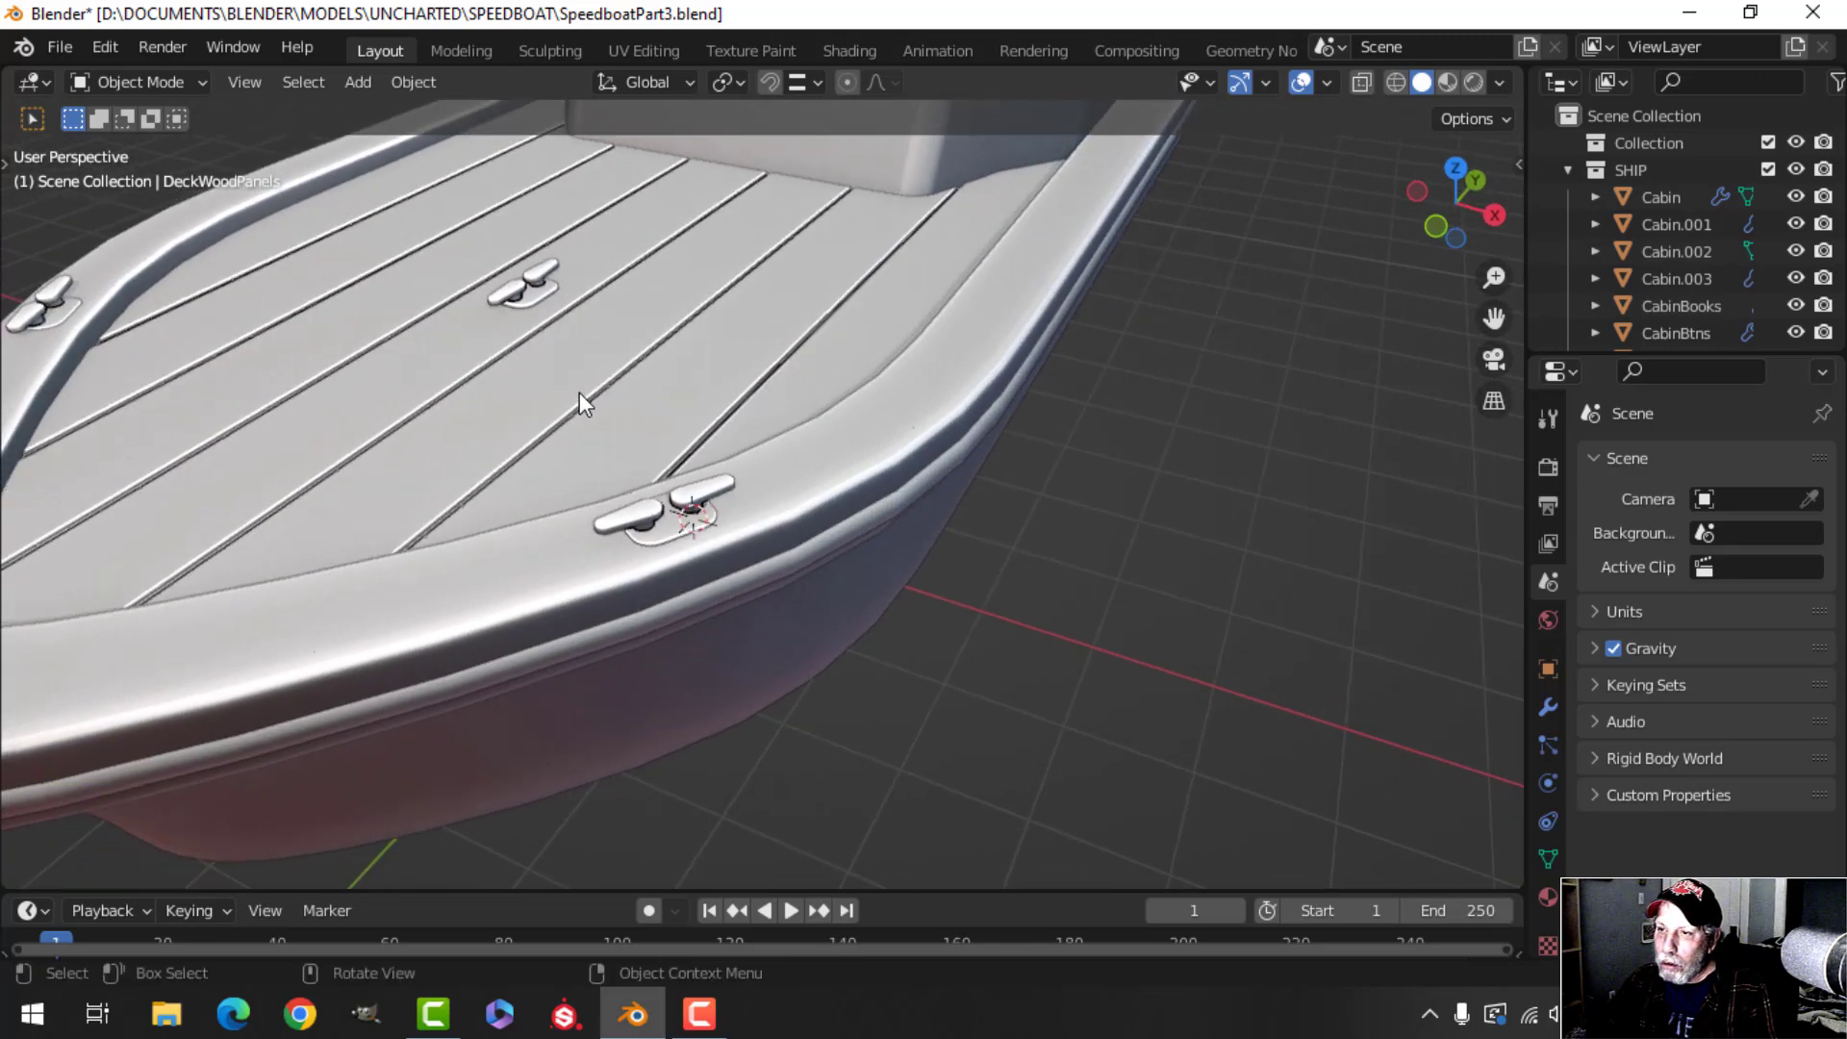
pyautogui.scroll(2, 579, 390)
pyautogui.scroll(-1, 408, 291)
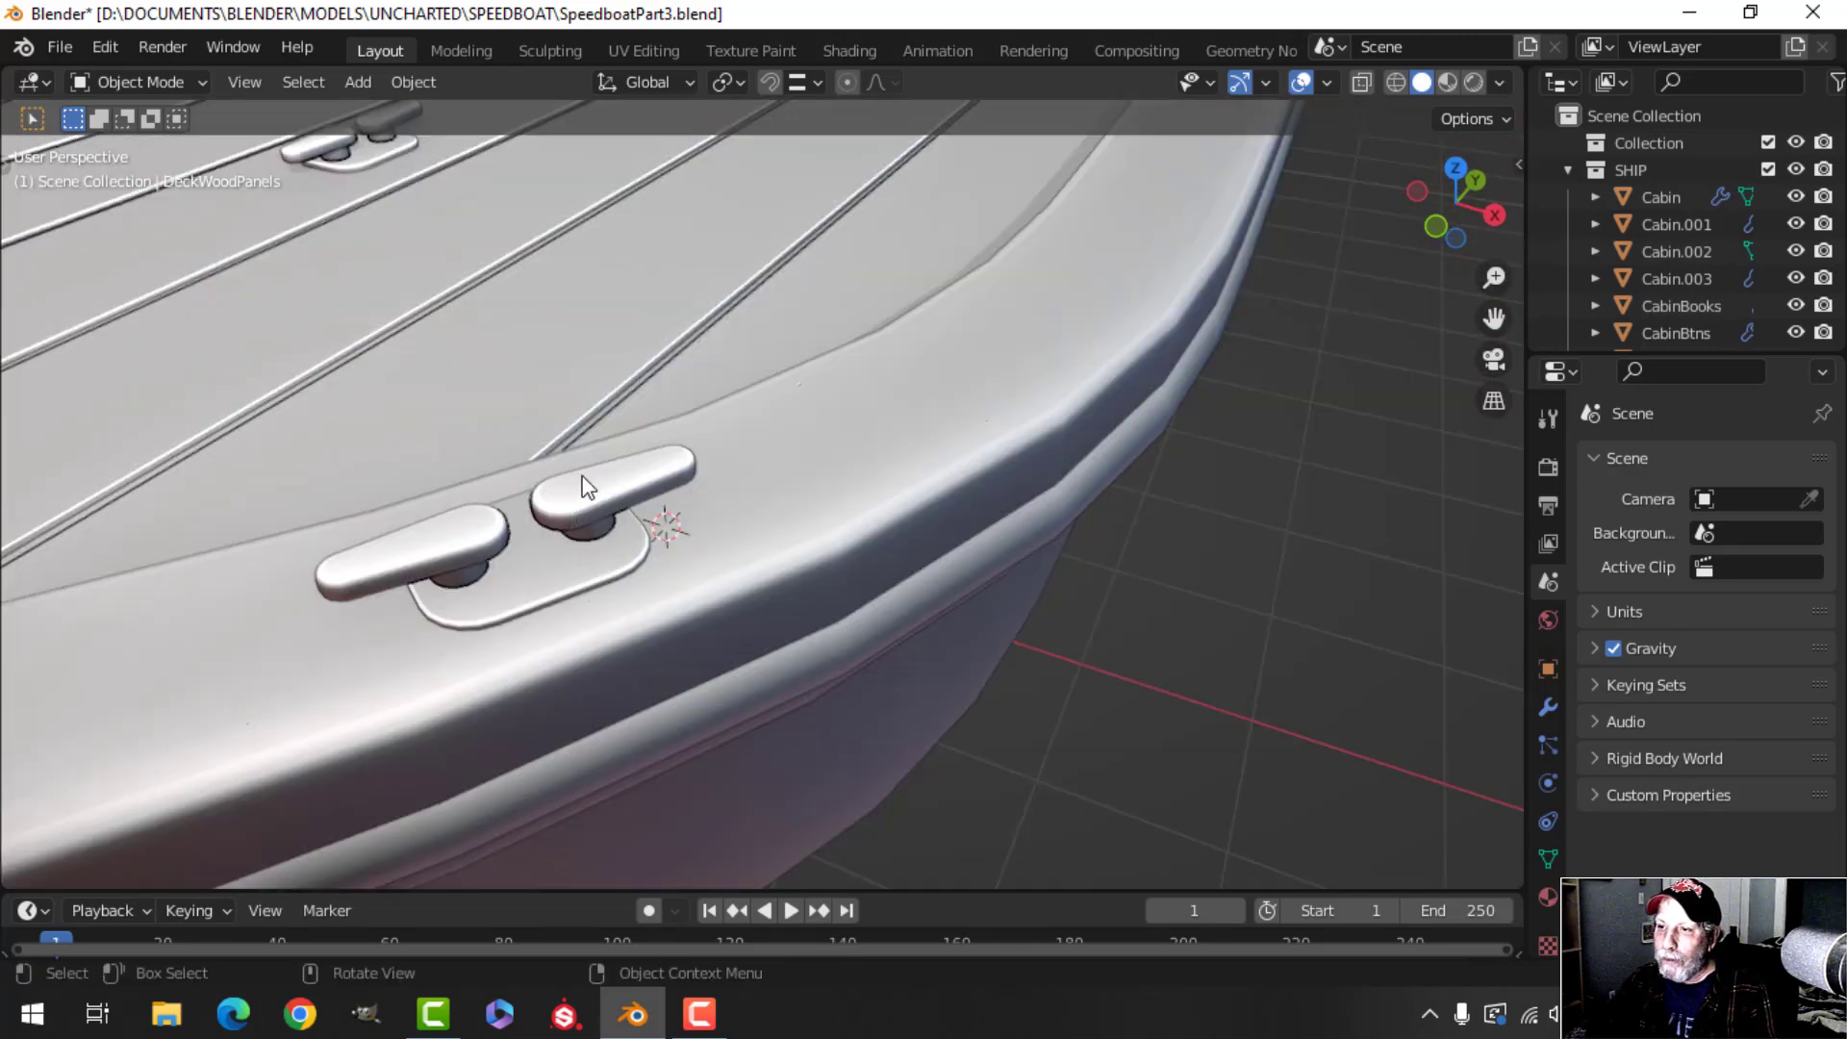
pyautogui.scroll(-6, 582, 476)
# Examine the cabin from behind, including its roof beams, windows and interior floor space.
pyautogui.moveTo(833, 421); pyautogui.dragTo(710, 385, button='middle')
pyautogui.keyDown('shift'); pyautogui.moveTo(1010, 408); pyautogui.dragTo(760, 533, button='middle'); pyautogui.keyUp('shift')
pyautogui.scroll(4, 635, 424)
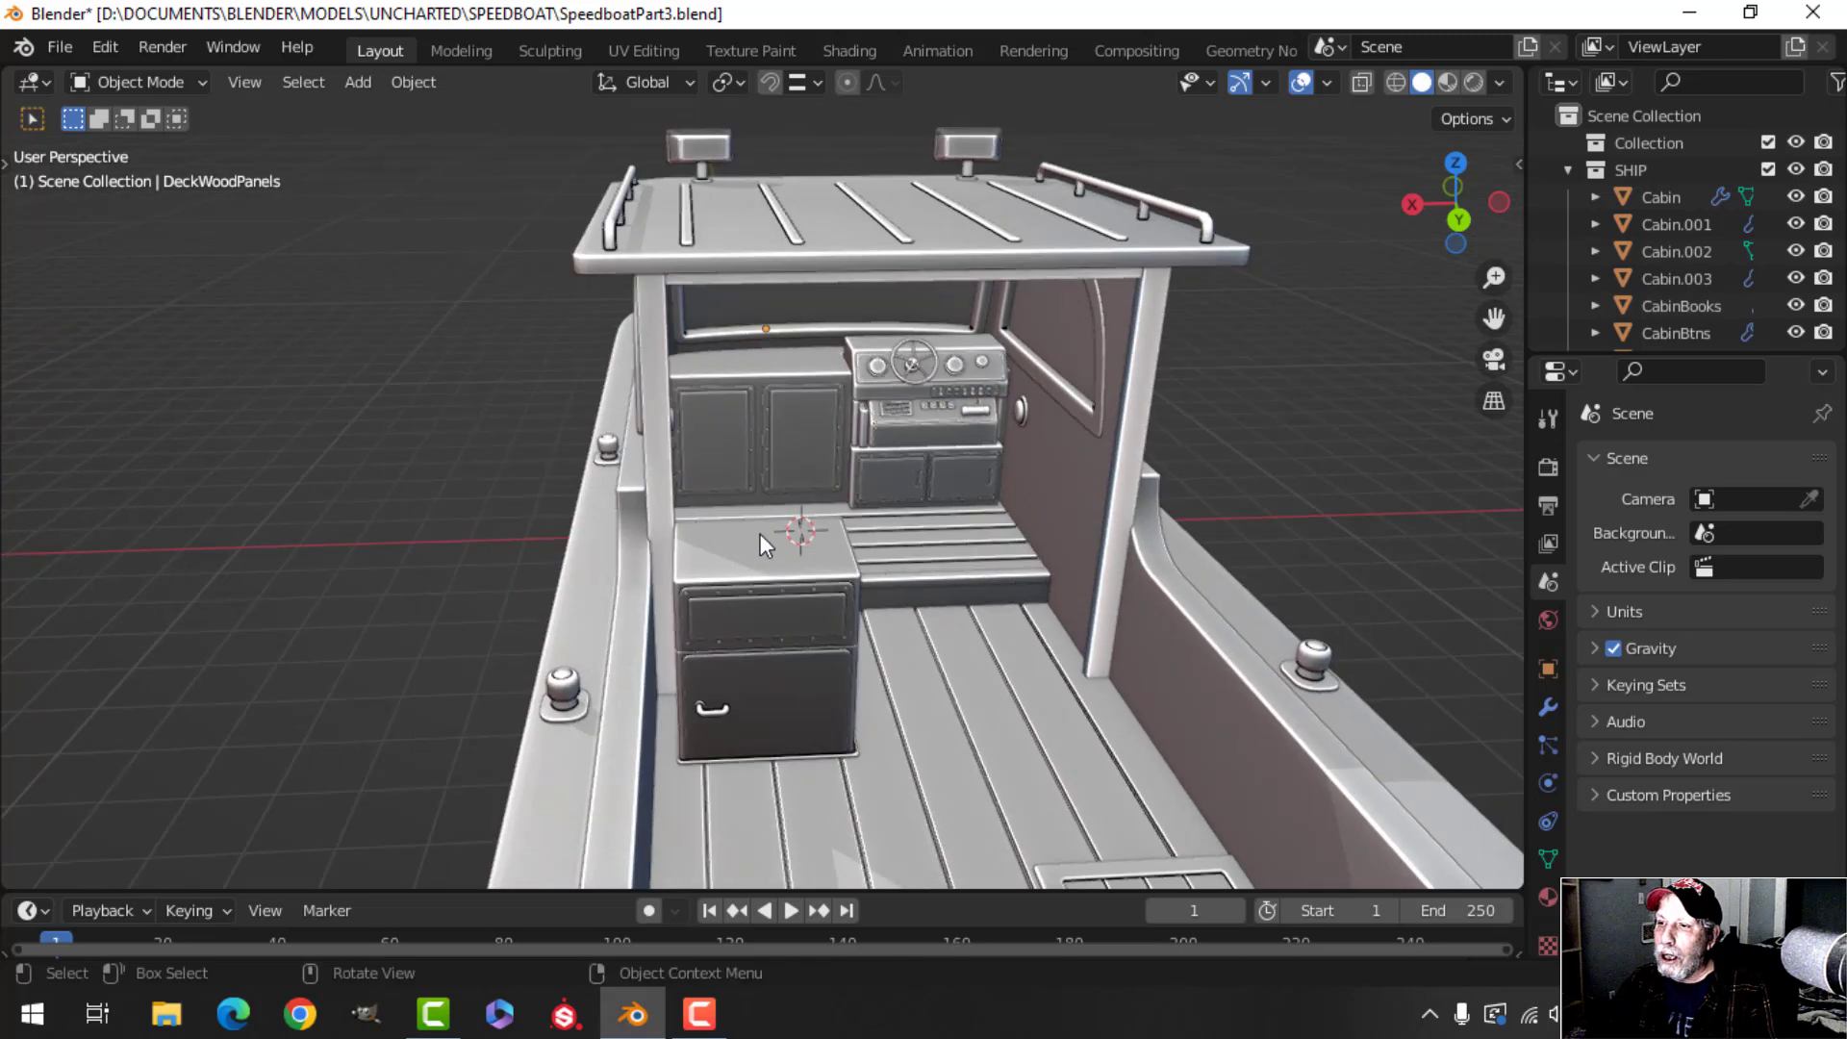
pyautogui.scroll(4, 760, 533)
pyautogui.scroll(-4, 1155, 434)
pyautogui.keyDown('shift'); pyautogui.moveTo(1016, 458); pyautogui.dragTo(946, 564, button='middle'); pyautogui.keyUp('shift')
pyautogui.moveTo(947, 564); pyautogui.dragTo(953, 487, button='middle')
pyautogui.scroll(3, 926, 440)
pyautogui.scroll(-2, 909, 367)
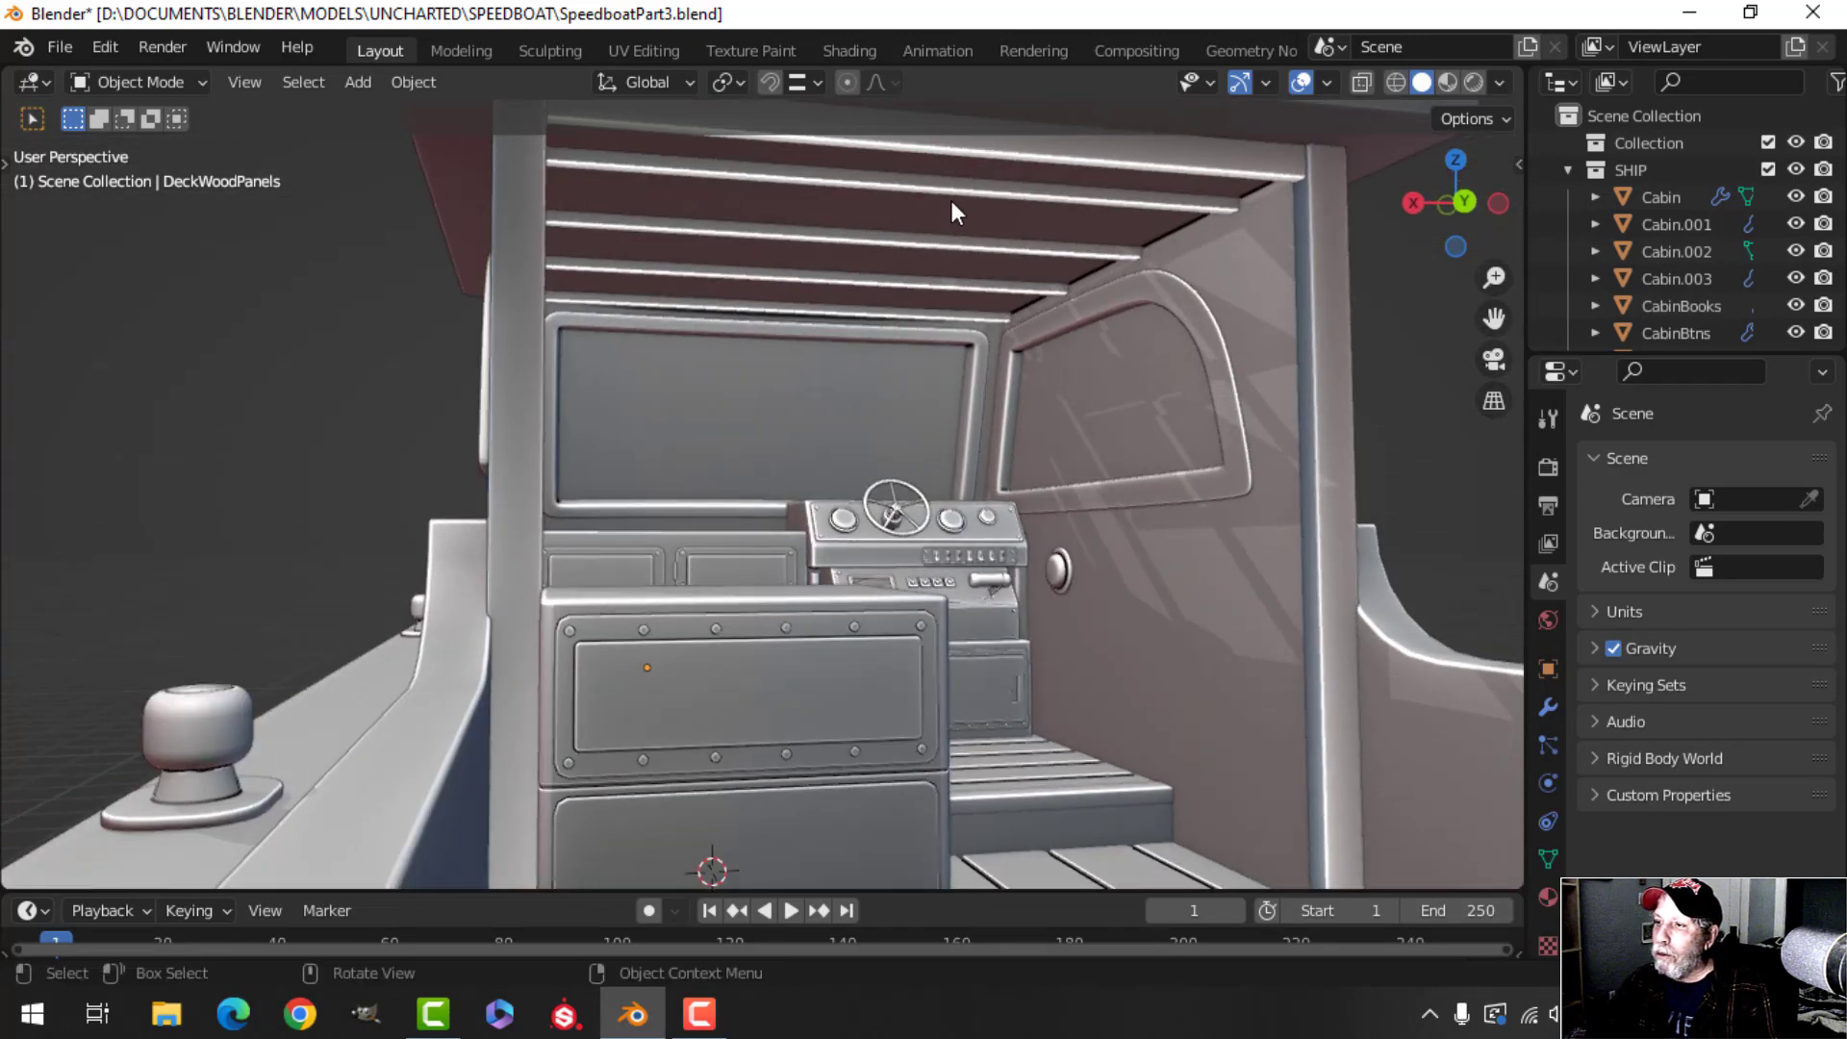
pyautogui.scroll(-3, 901, 366)
pyautogui.moveTo(896, 404)
pyautogui.keyDown('shift'); pyautogui.mouseDown(button='middle')
pyautogui.moveTo(880, 587)
pyautogui.moveTo(910, 549)
pyautogui.moveTo(881, 430)
pyautogui.mouseUp(button='middle'); pyautogui.keyUp('shift')
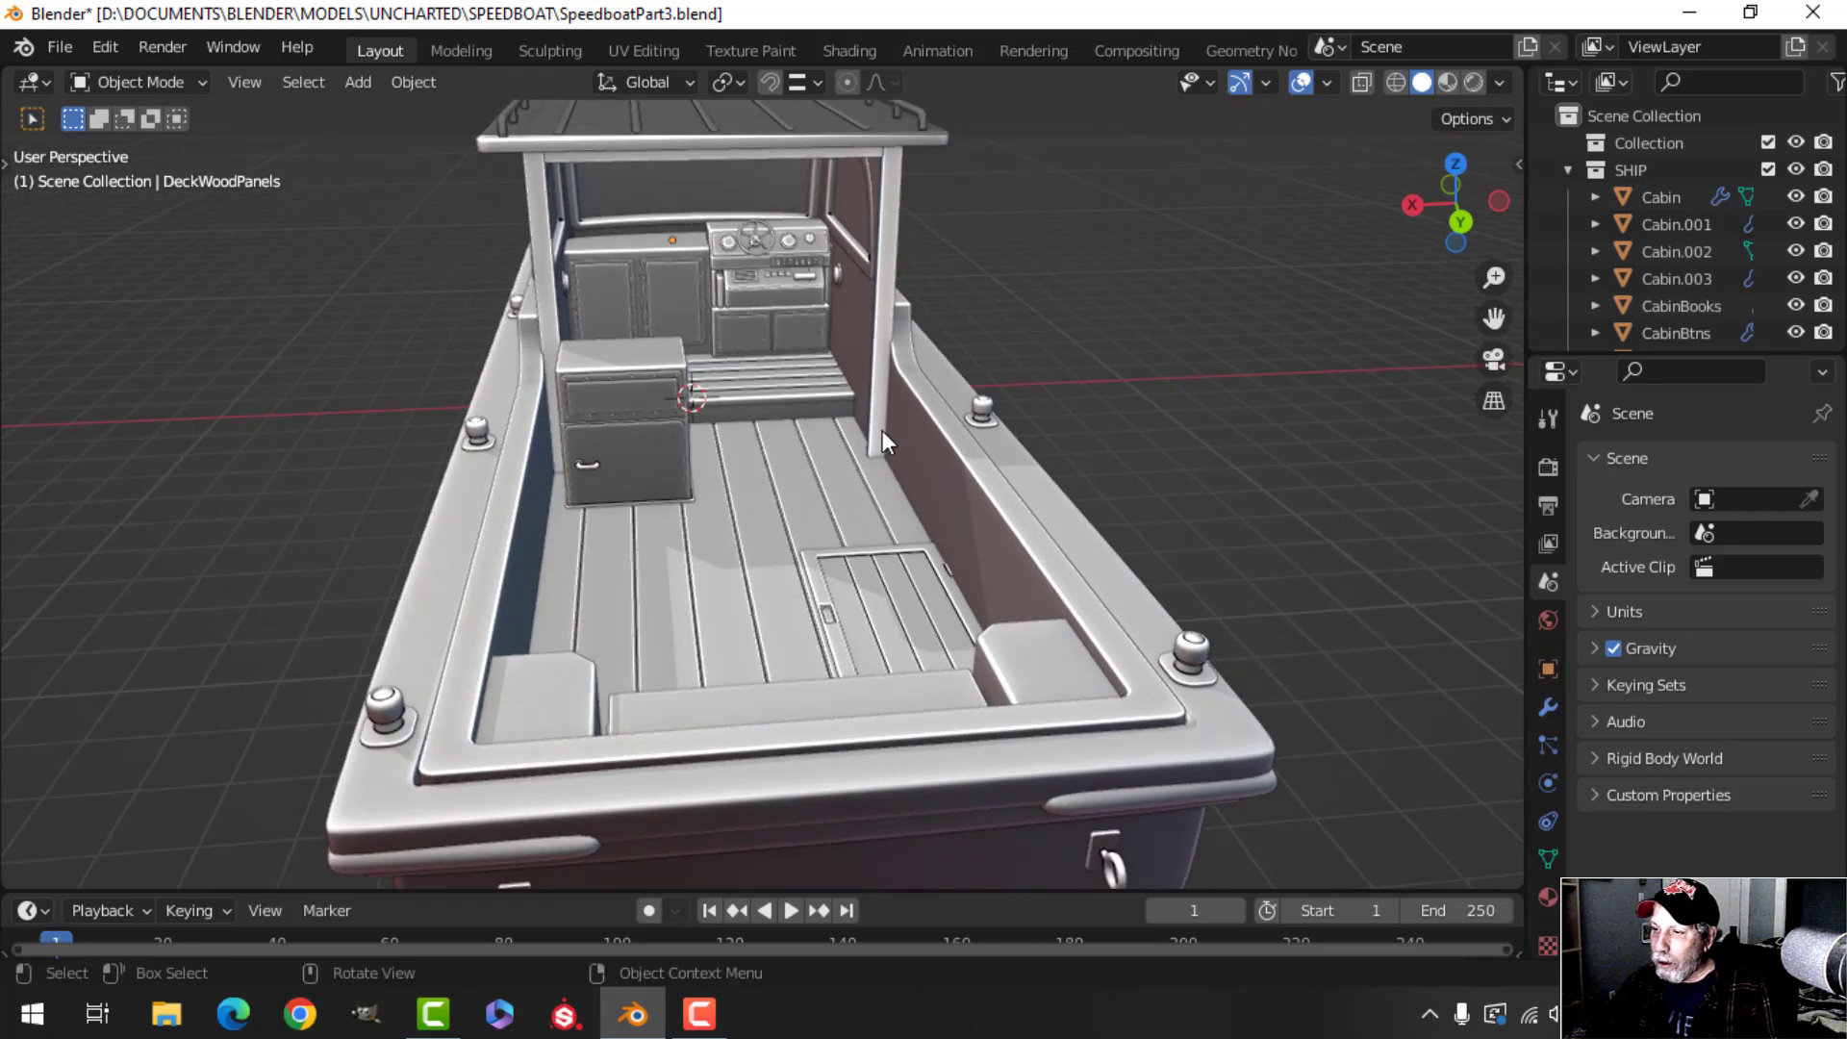
# Add a plane mesh and move it about 4.64 m along Y to start the helm seat.
pyautogui.scroll(5, 884, 500)
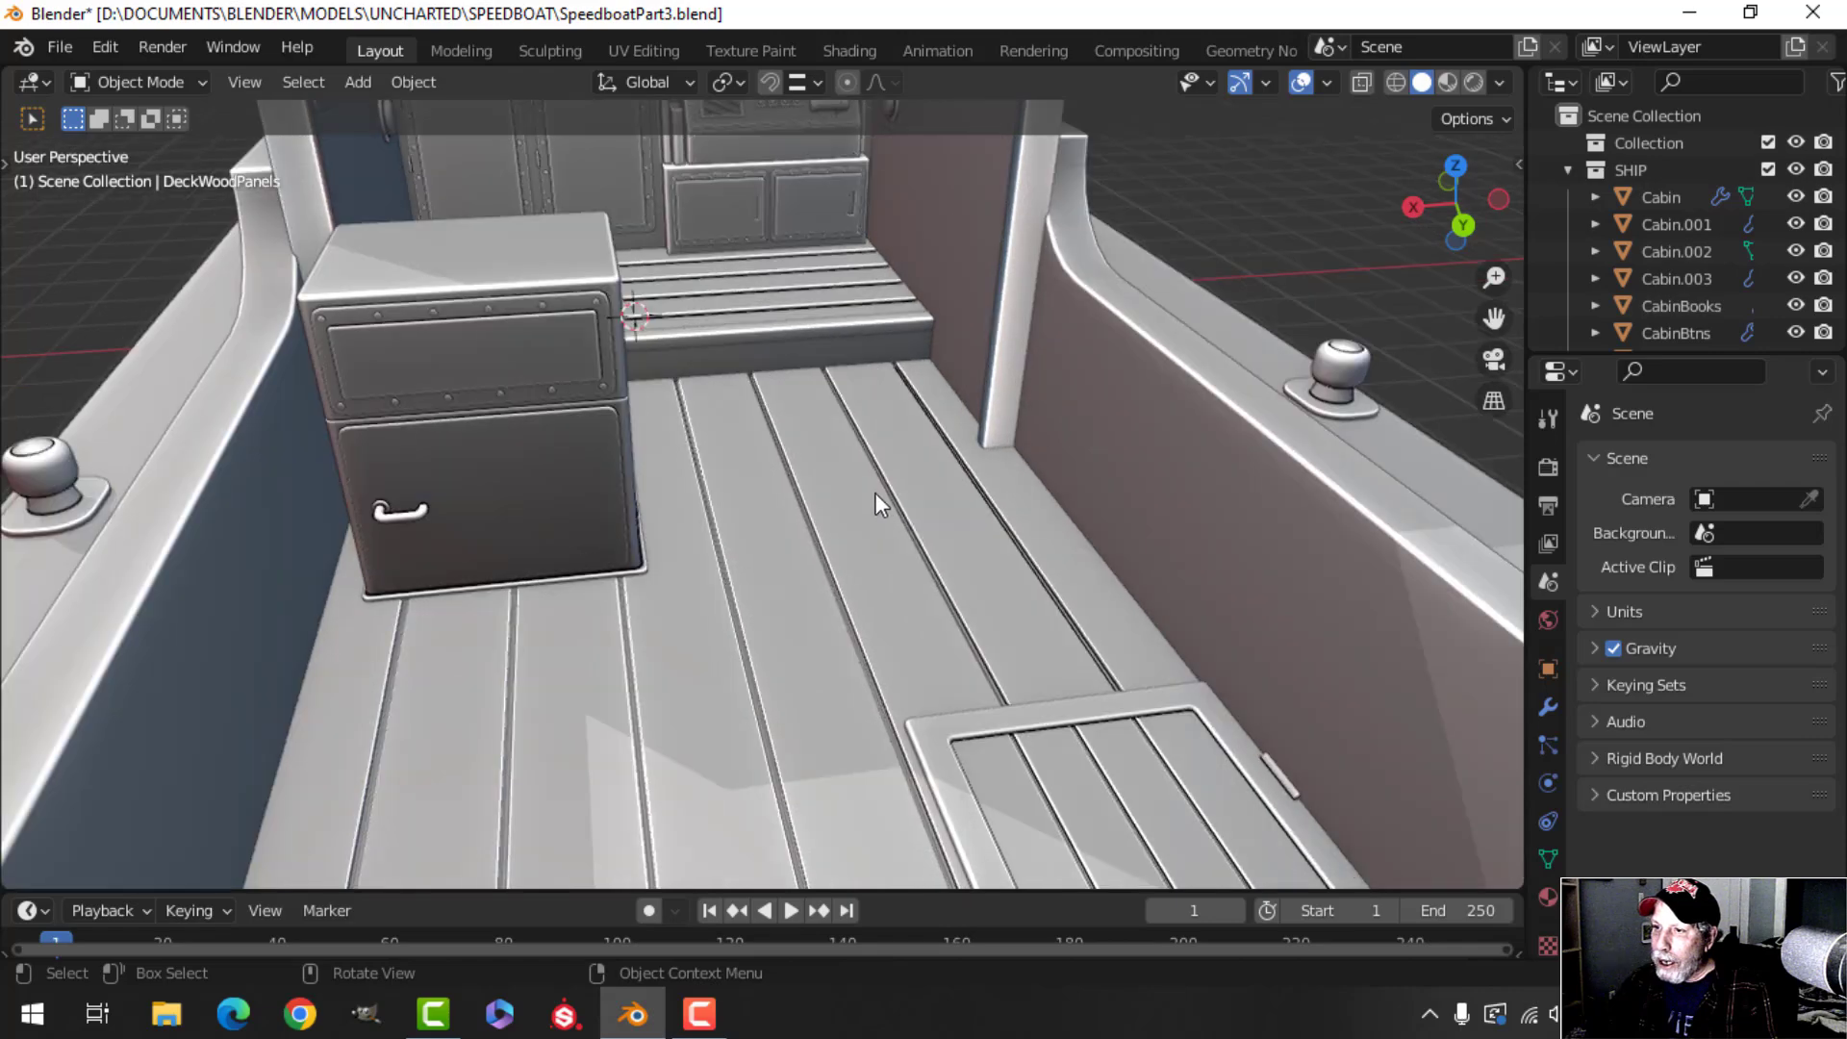
pyautogui.keyDown('shift'); pyautogui.moveTo(820, 431); pyautogui.dragTo(737, 540, button='middle'); pyautogui.keyUp('shift')
pyautogui.scroll(2, 785, 496)
pyautogui.moveTo(737, 540); pyautogui.dragTo(771, 529, button='middle')
pyautogui.keyDown('shift'); pyautogui.moveTo(771, 529); pyautogui.dragTo(764, 527, button='middle'); pyautogui.keyUp('shift')
pyautogui.hotkey('shift', 'a')
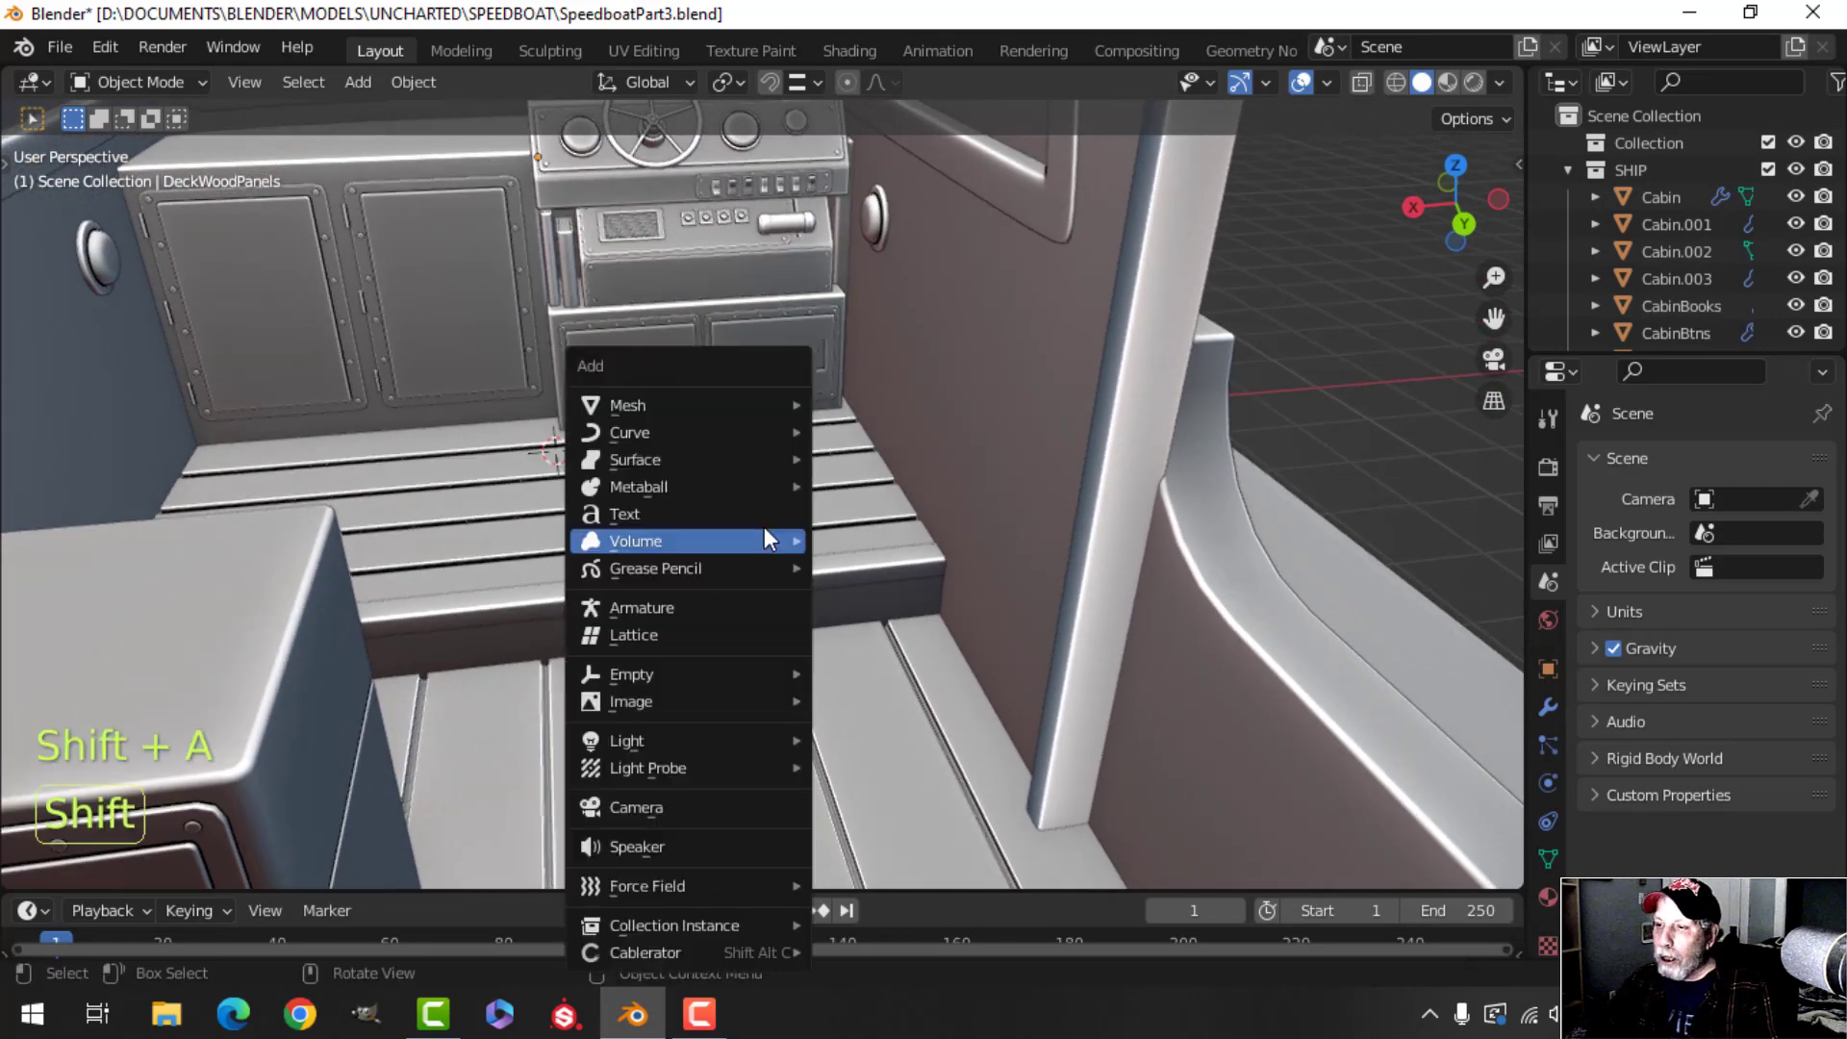
pyautogui.moveTo(640, 404)
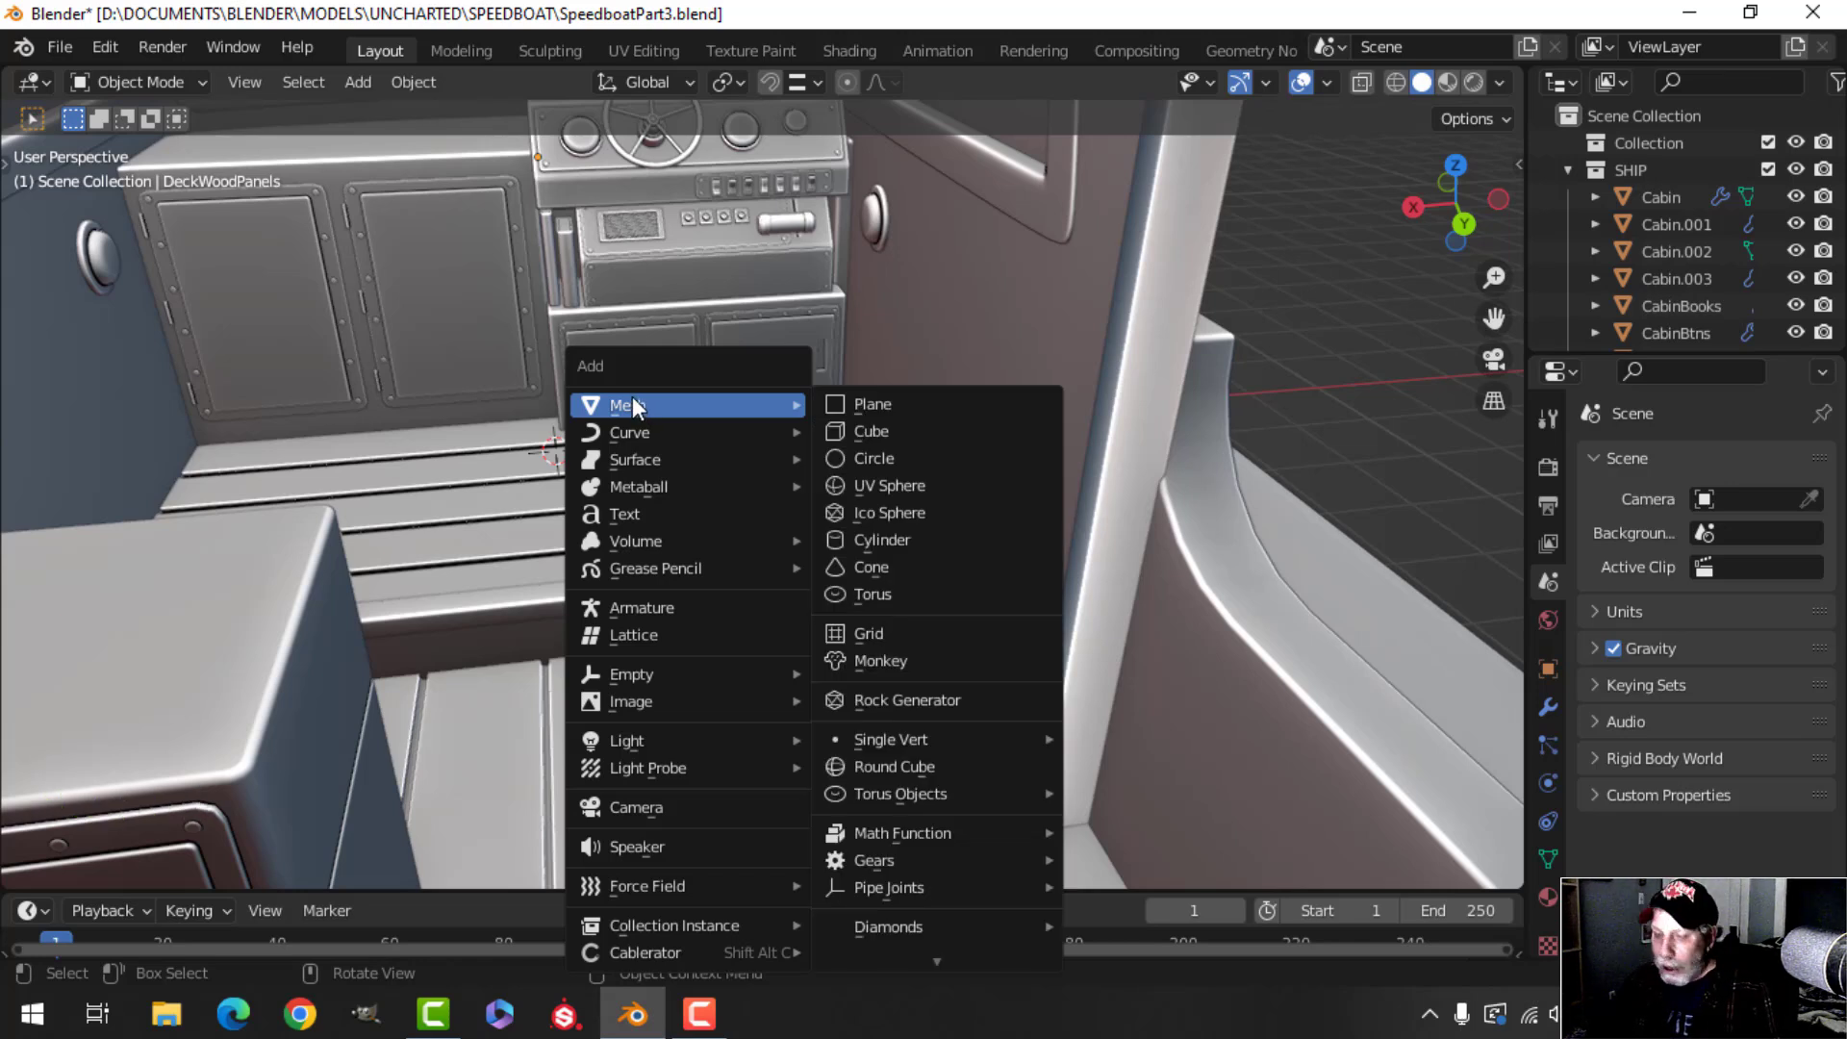
pyautogui.click(834, 399)
pyautogui.moveTo(707, 424); pyautogui.dragTo(704, 510, button='middle')
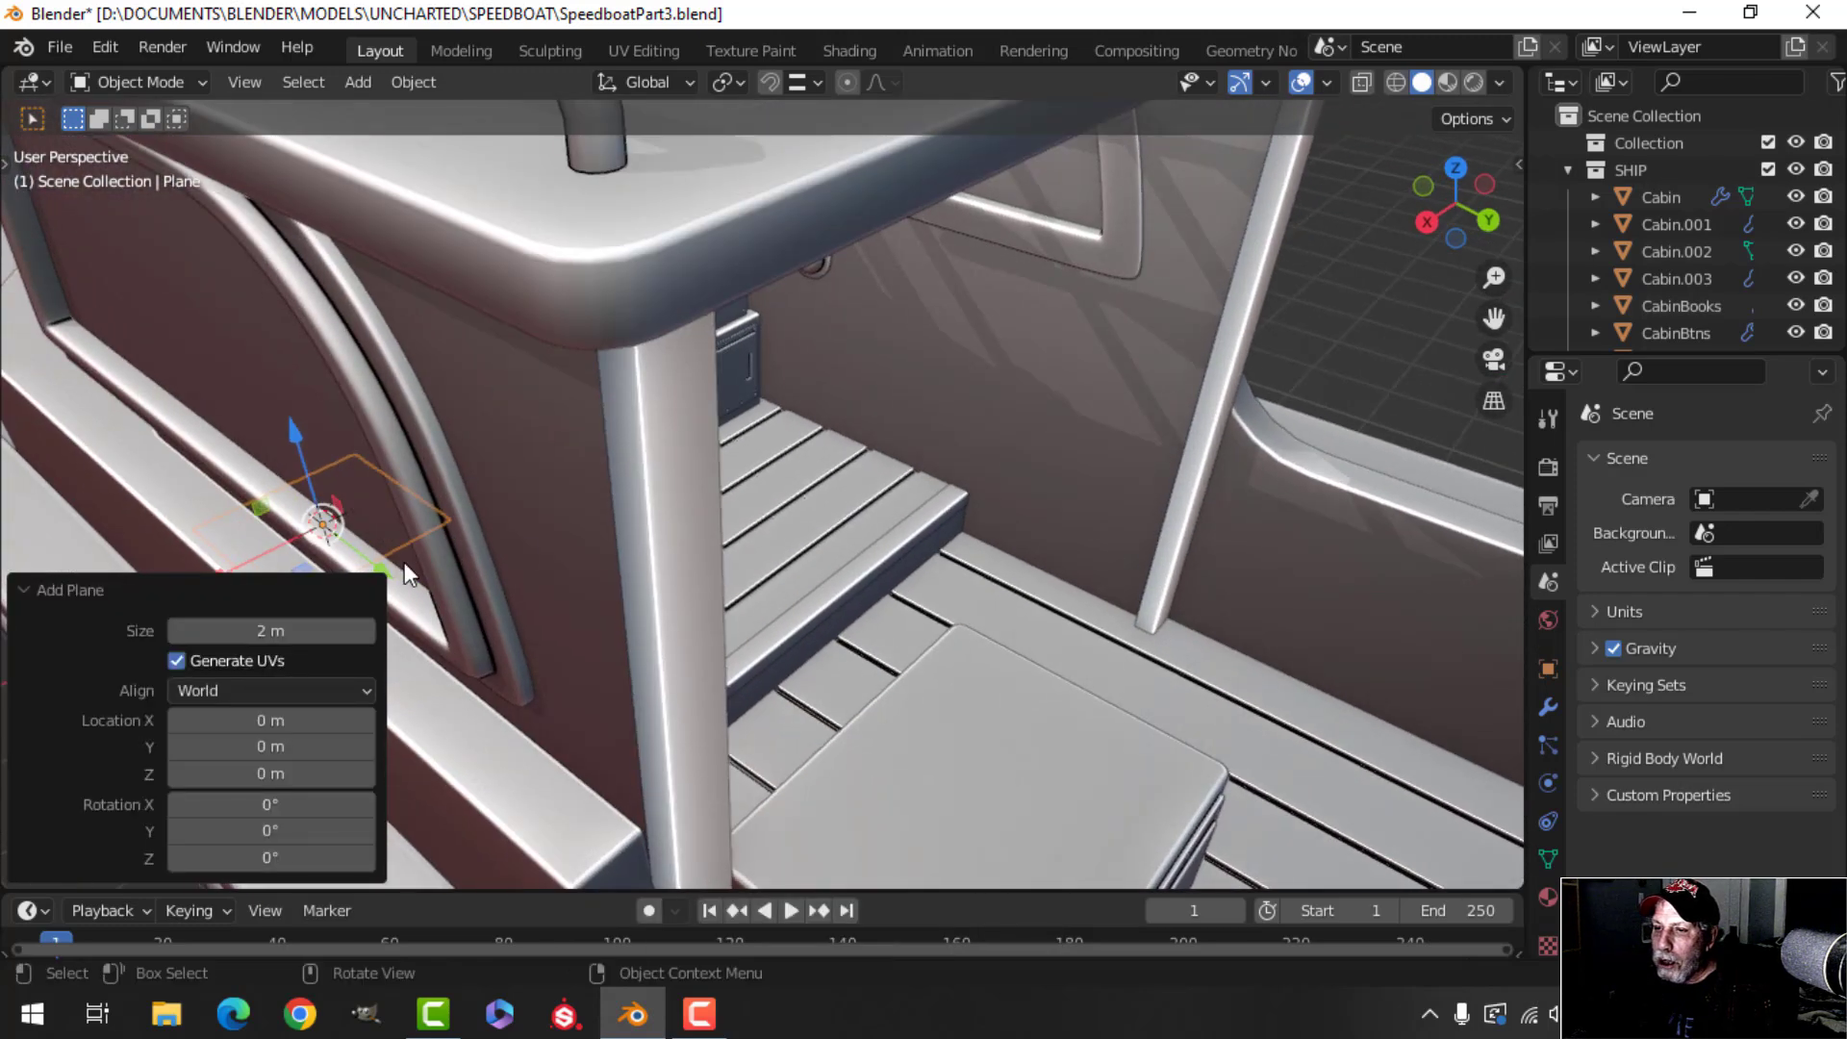
pyautogui.moveTo(389, 568); pyautogui.dragTo(762, 664)
pyautogui.moveTo(762, 664); pyautogui.dragTo(493, 643, button='middle')
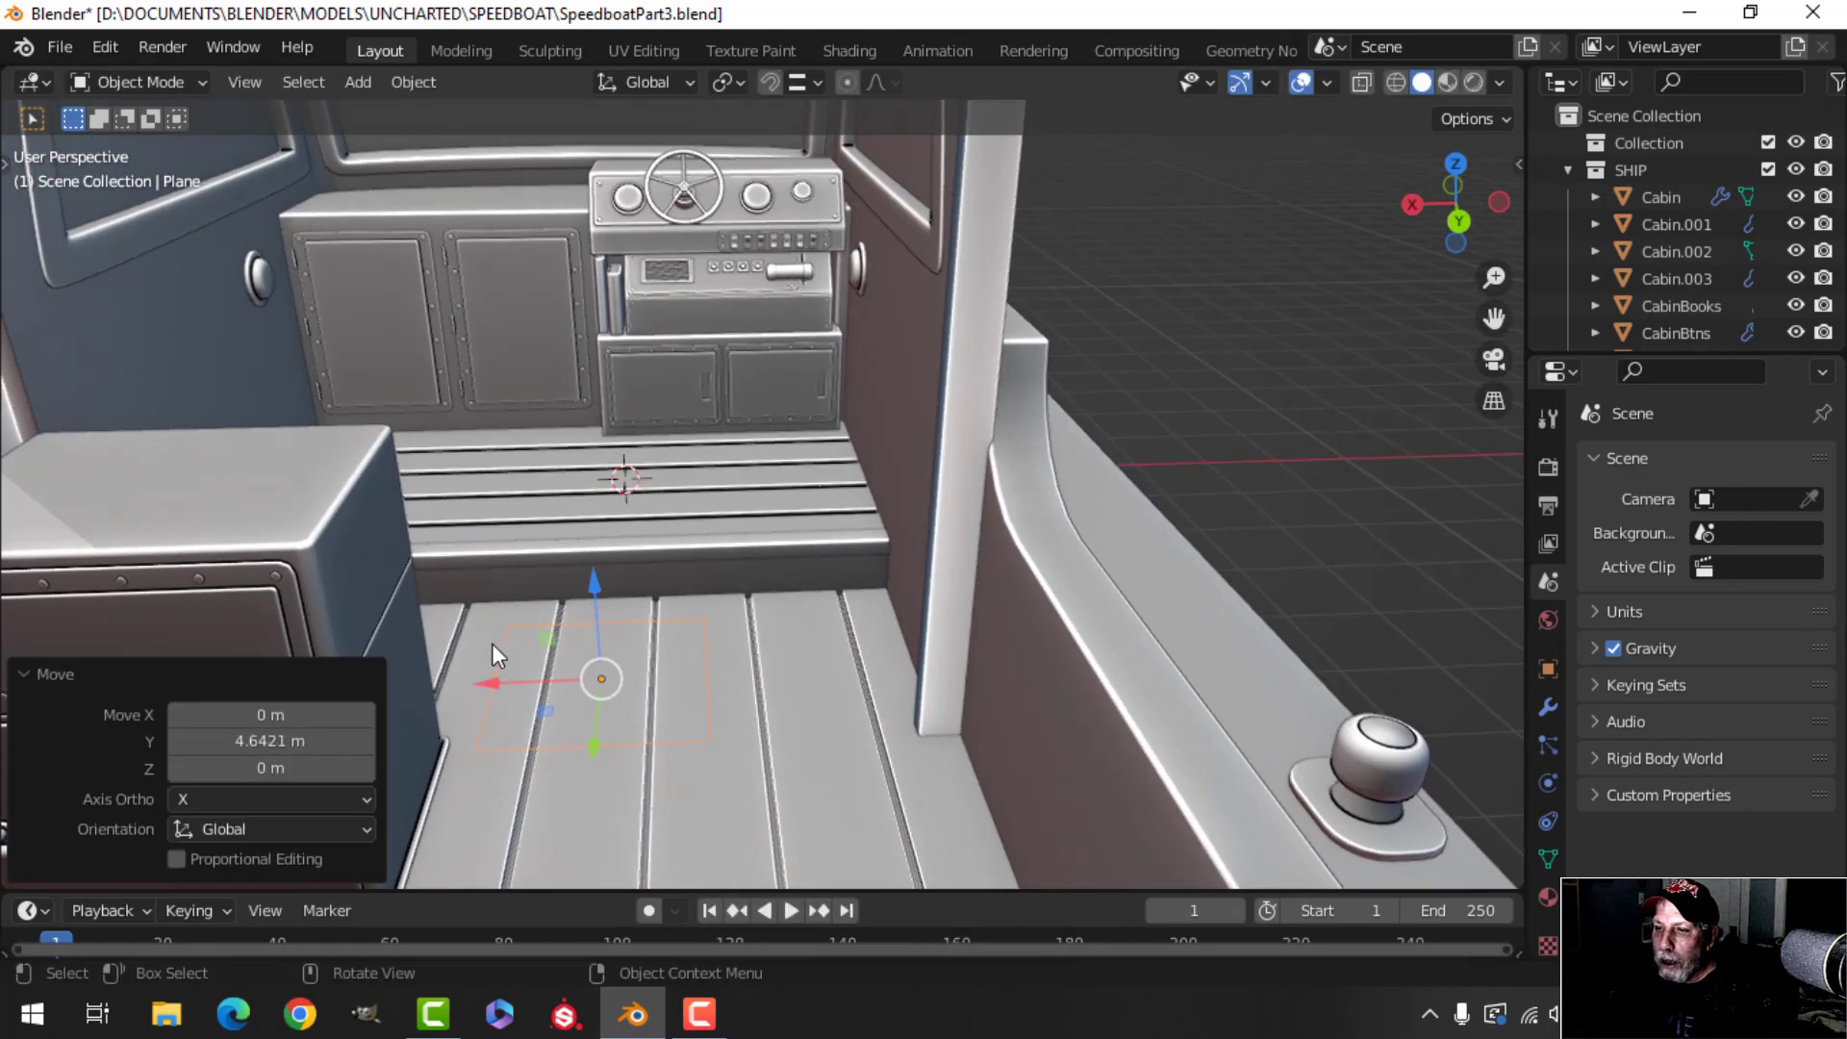
# Move the plane sideways along X, raise it above the cabin's raised floor, and position it along Y behind the helm console.
pyautogui.moveTo(498, 683); pyautogui.dragTo(732, 432)
pyautogui.moveTo(748, 358); pyautogui.dragTo(749, 332)
pyautogui.moveTo(750, 332); pyautogui.dragTo(660, 398, button='middle')
pyautogui.moveTo(647, 389); pyautogui.dragTo(655, 277)
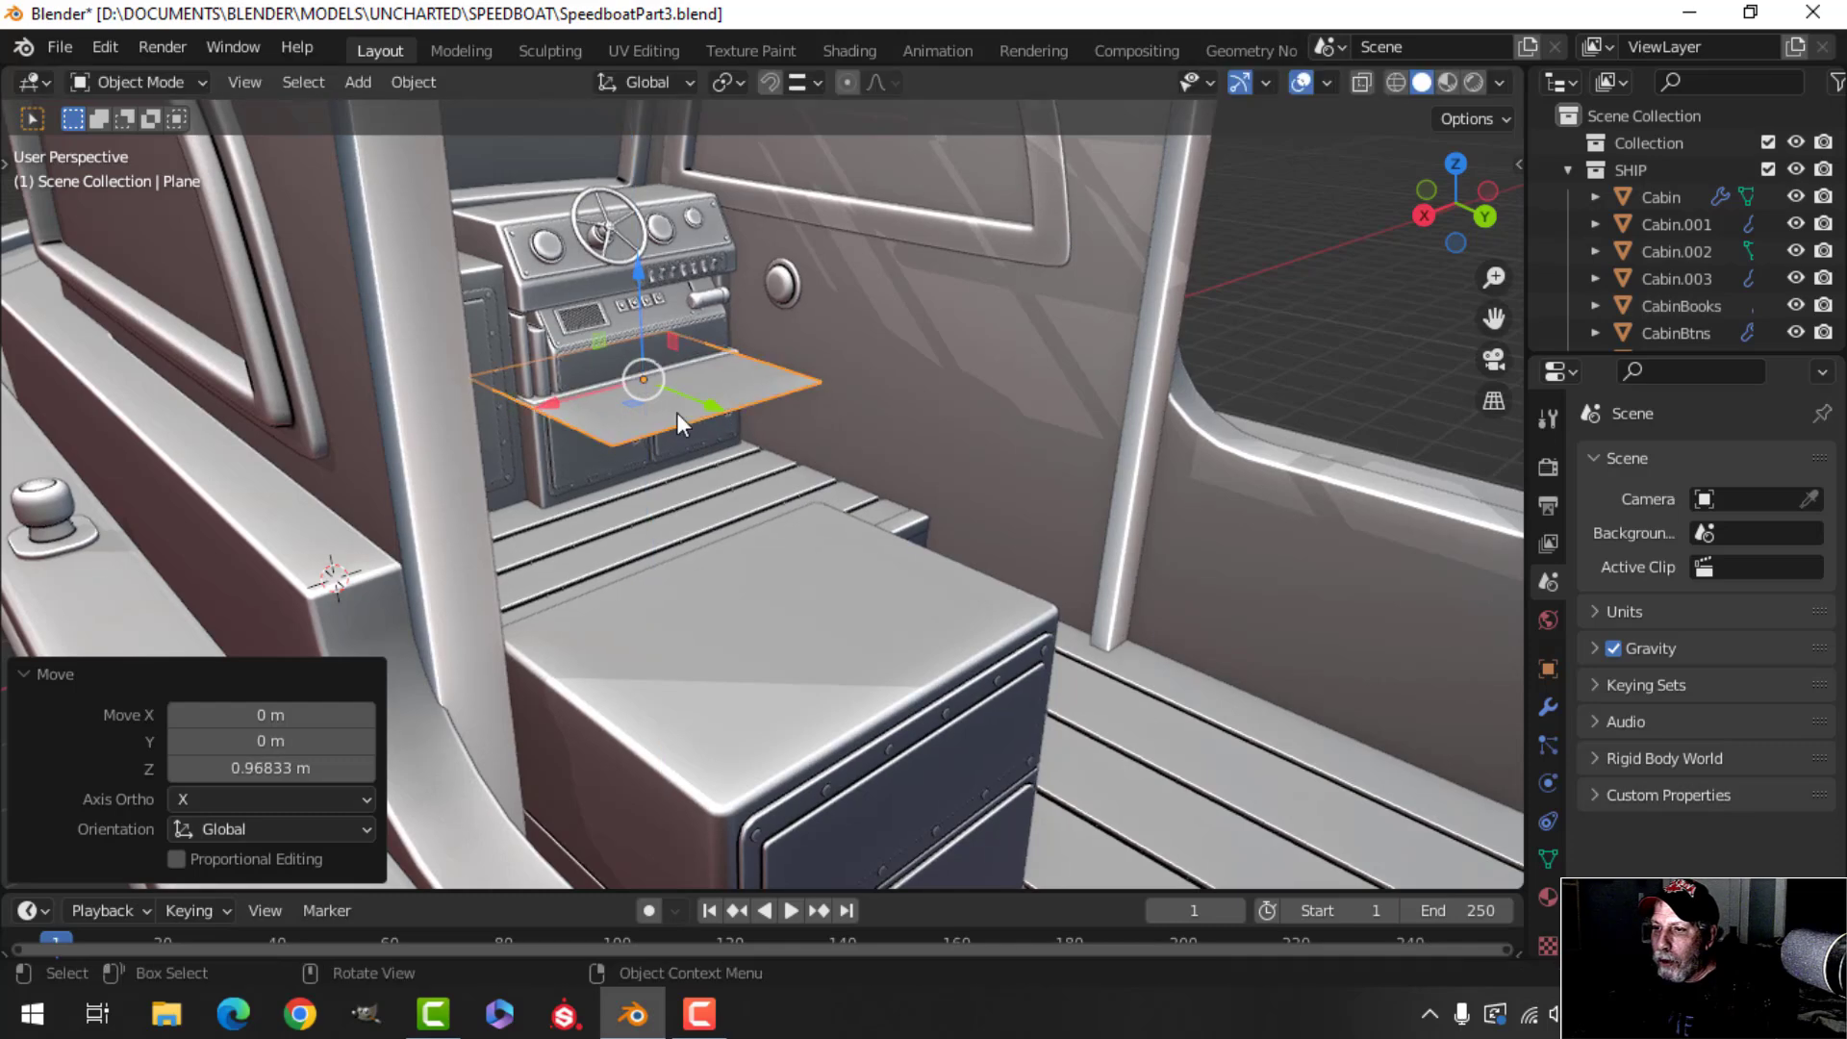
pyautogui.moveTo(677, 411); pyautogui.dragTo(712, 448, button='middle')
pyautogui.moveTo(712, 428); pyautogui.dragTo(788, 509)
pyautogui.moveTo(788, 510); pyautogui.dragTo(890, 510, button='middle')
# Scale the plane's face down to about 0.6 and narrow it along X by a factor of 0.836.
pyautogui.press('Tab')
pyautogui.press('s')
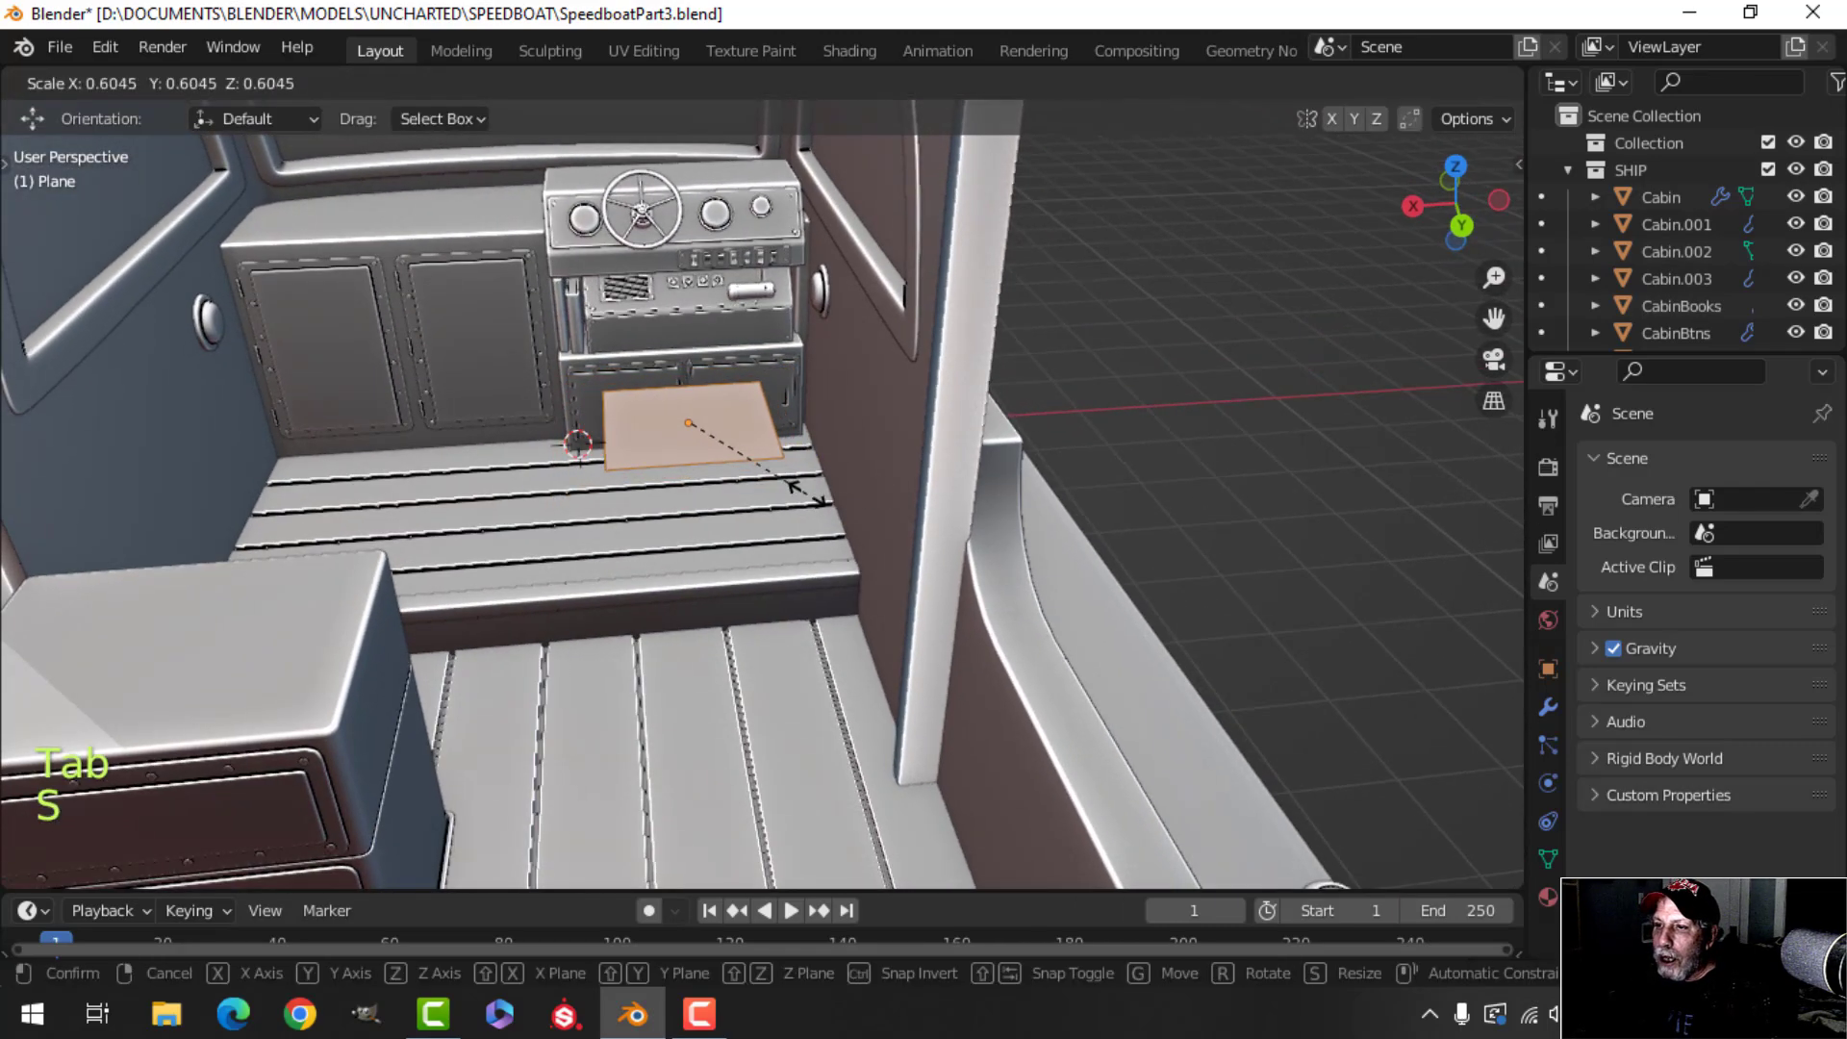
pyautogui.click(784, 486)
pyautogui.moveTo(784, 487); pyautogui.dragTo(856, 471, button='middle')
pyautogui.scroll(3, 847, 481)
pyautogui.moveTo(817, 481); pyautogui.dragTo(842, 529, button='middle')
pyautogui.scroll(-4, 726, 516)
pyautogui.scroll(1, 644, 486)
pyautogui.moveTo(842, 529); pyautogui.dragTo(914, 498, button='middle')
pyautogui.press('s')
pyautogui.press('x')
pyautogui.click(758, 486)
pyautogui.moveTo(914, 499); pyautogui.dragTo(931, 500, button='middle')
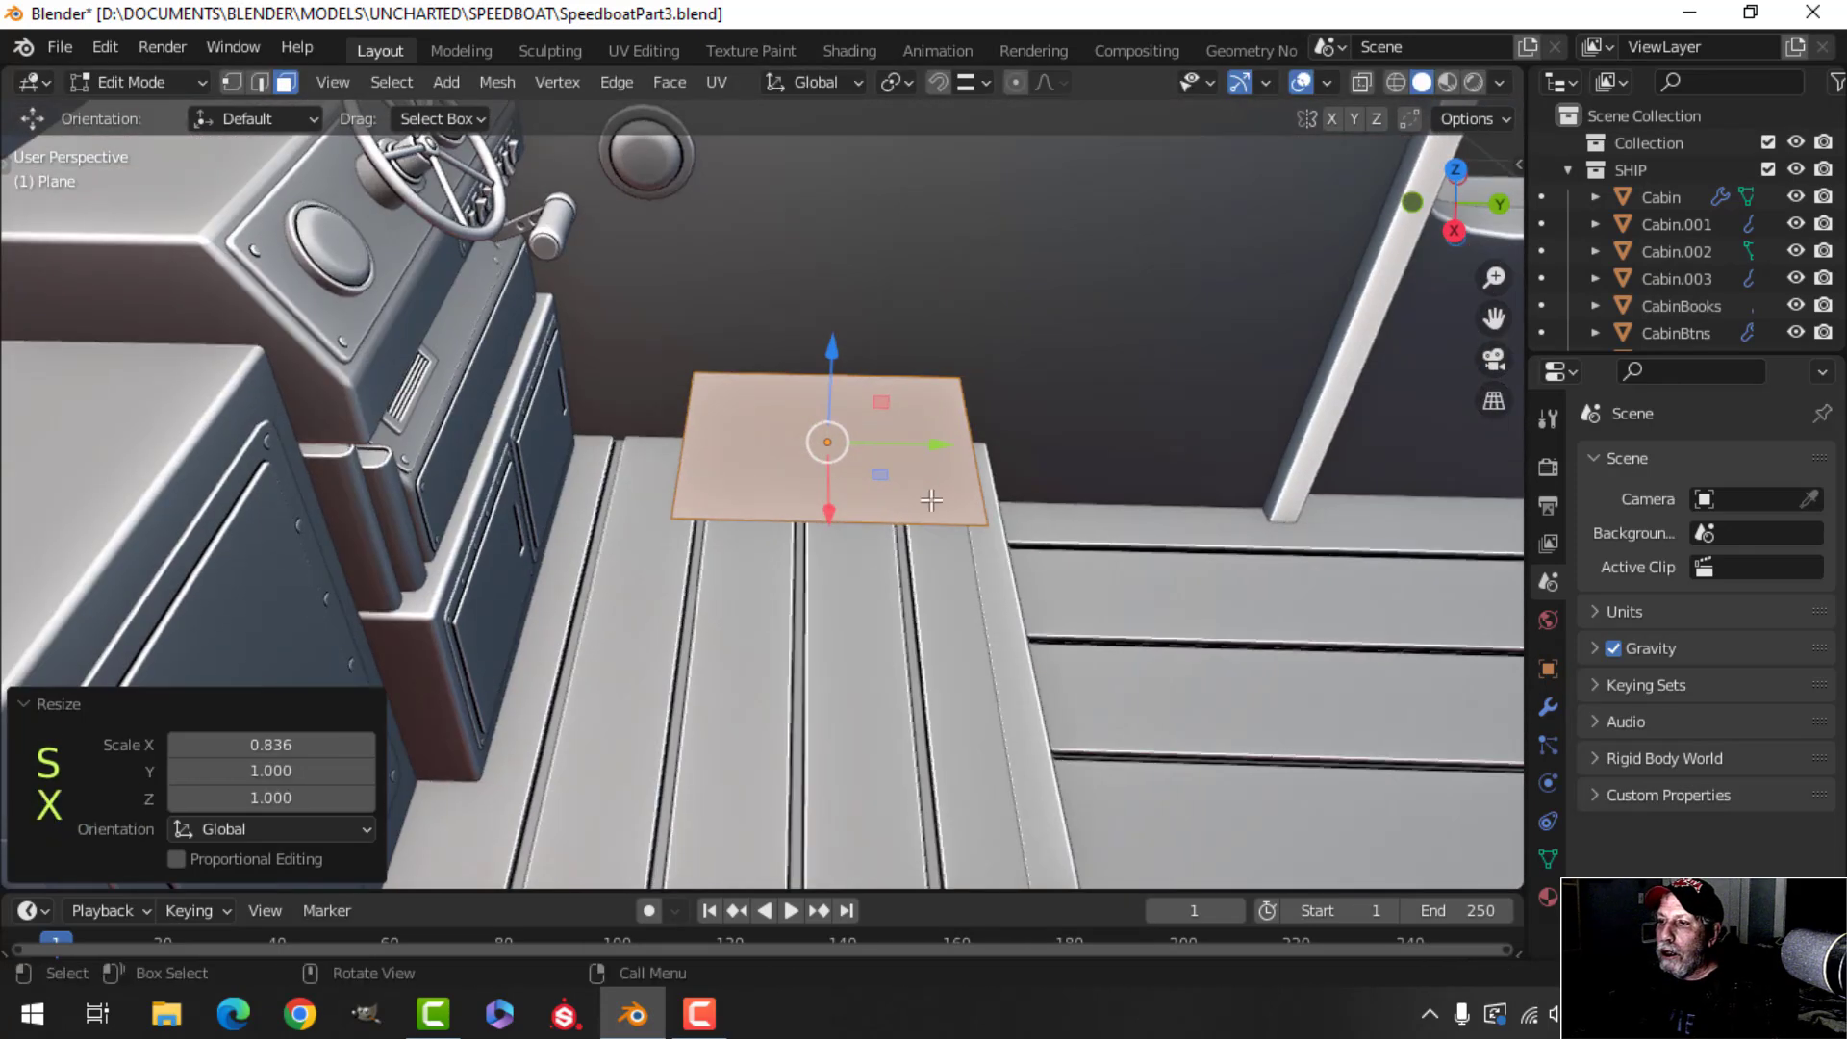
# Move the plane's rear edge about 0.21 m toward the console and scale the whole face down slightly.
pyautogui.click(973, 465)
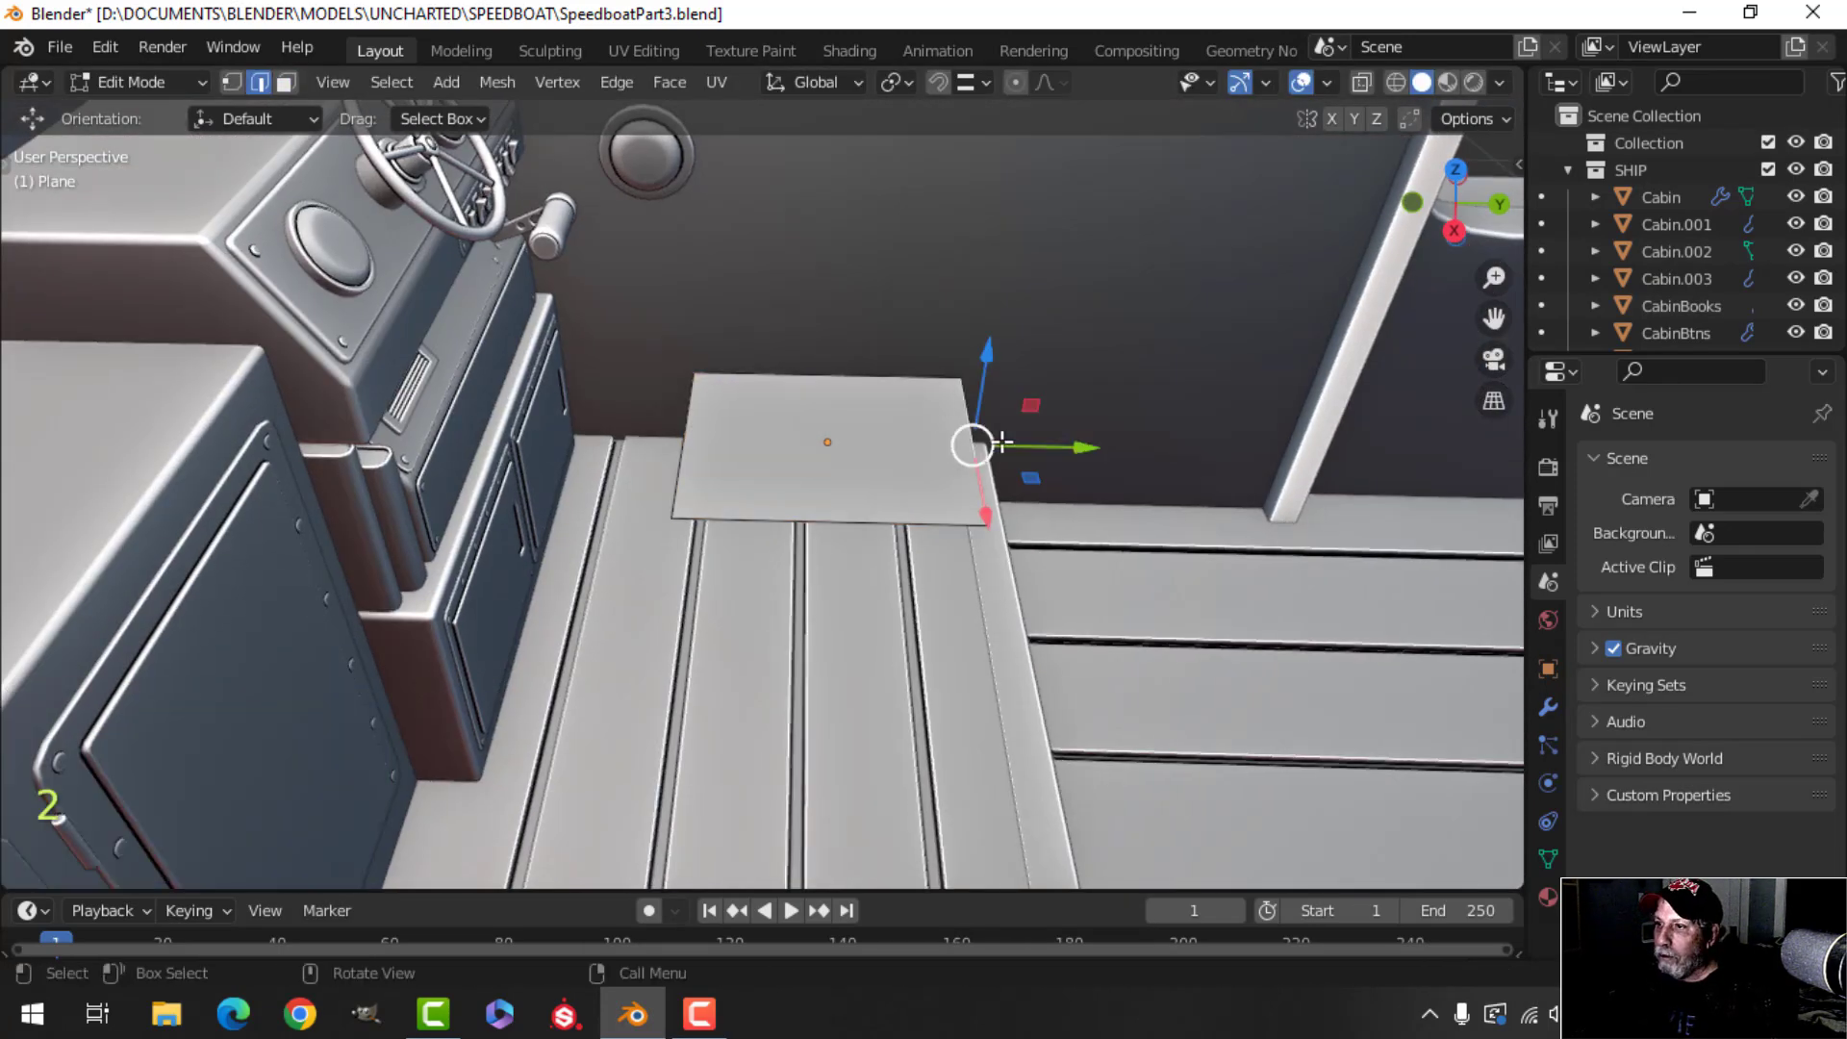
pyautogui.moveTo(1076, 453); pyautogui.dragTo(1006, 462)
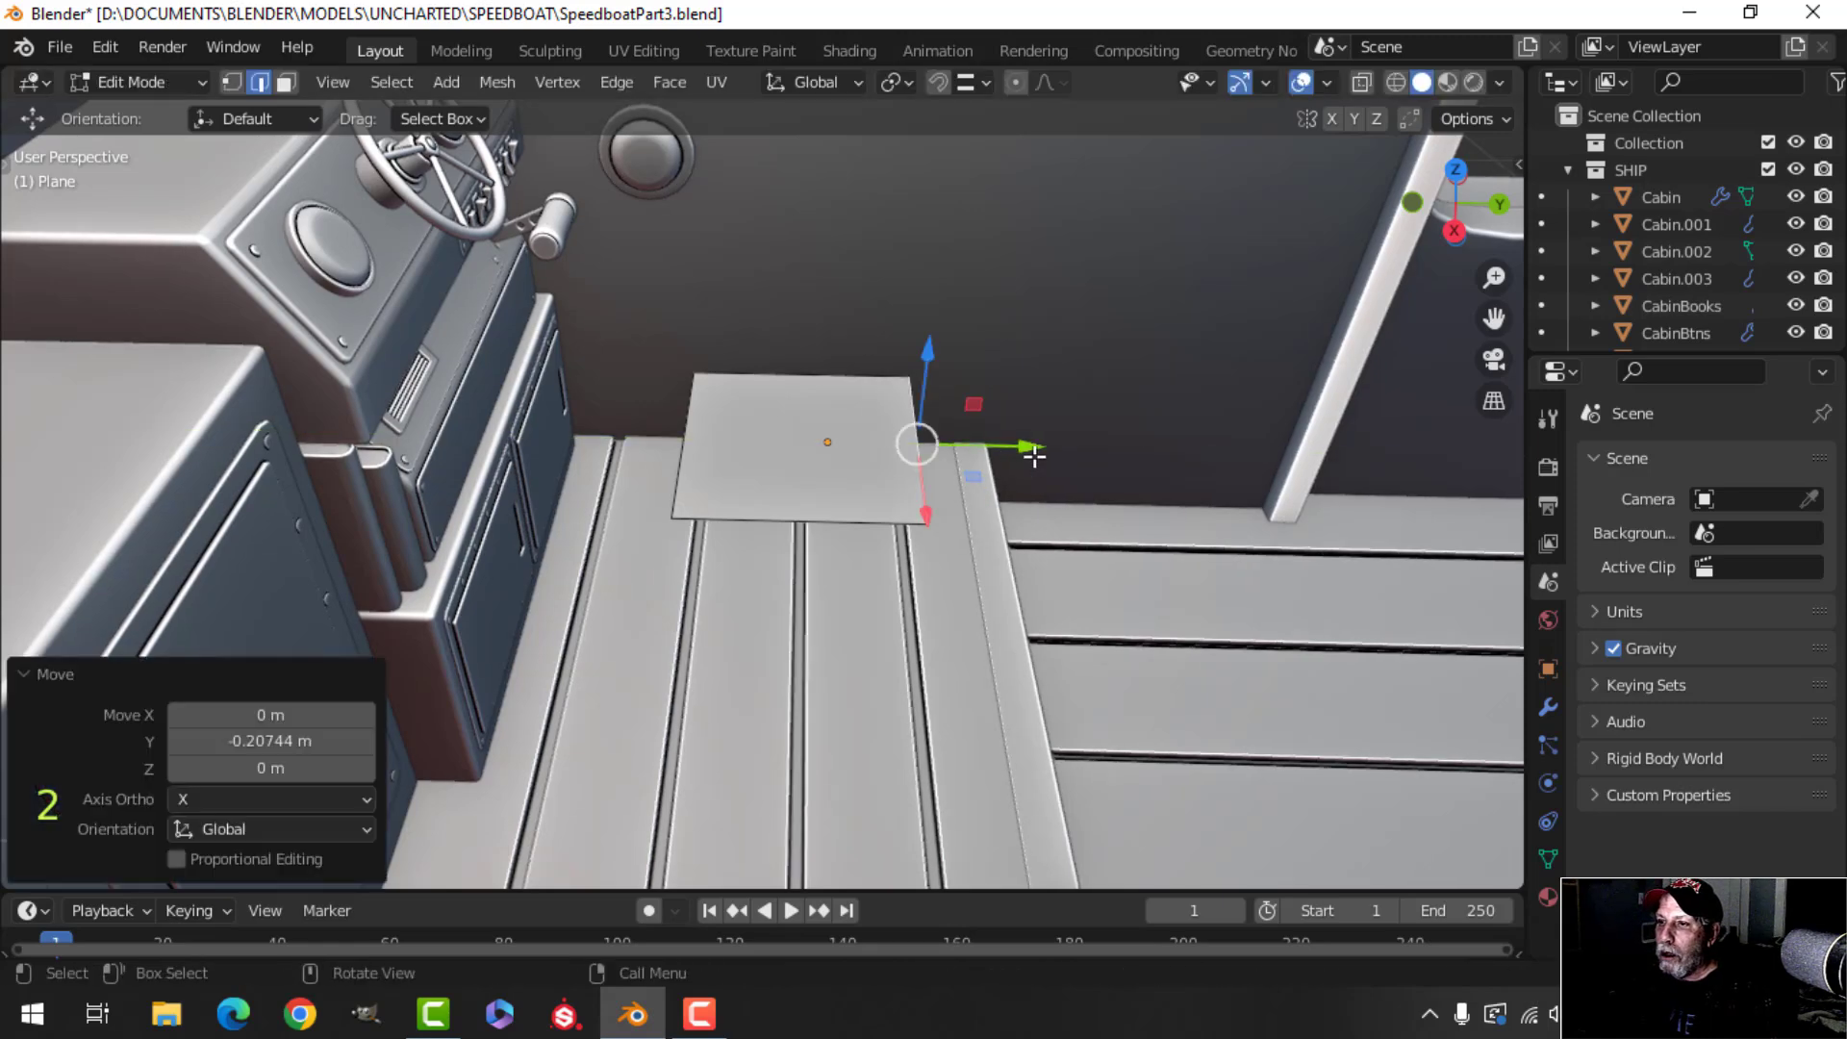
pyautogui.moveTo(1034, 456); pyautogui.dragTo(898, 498, button='middle')
pyautogui.press('a')
pyautogui.press('s')
pyautogui.click(908, 440)
# Extrude the seat's rear edge upward into a slanted backrest, using the left orthographic wireframe view.
pyautogui.scroll(-3, 907, 442)
pyautogui.moveTo(898, 498); pyautogui.dragTo(850, 497, button='middle')
pyautogui.scroll(3, 765, 500)
pyautogui.click(770, 480)
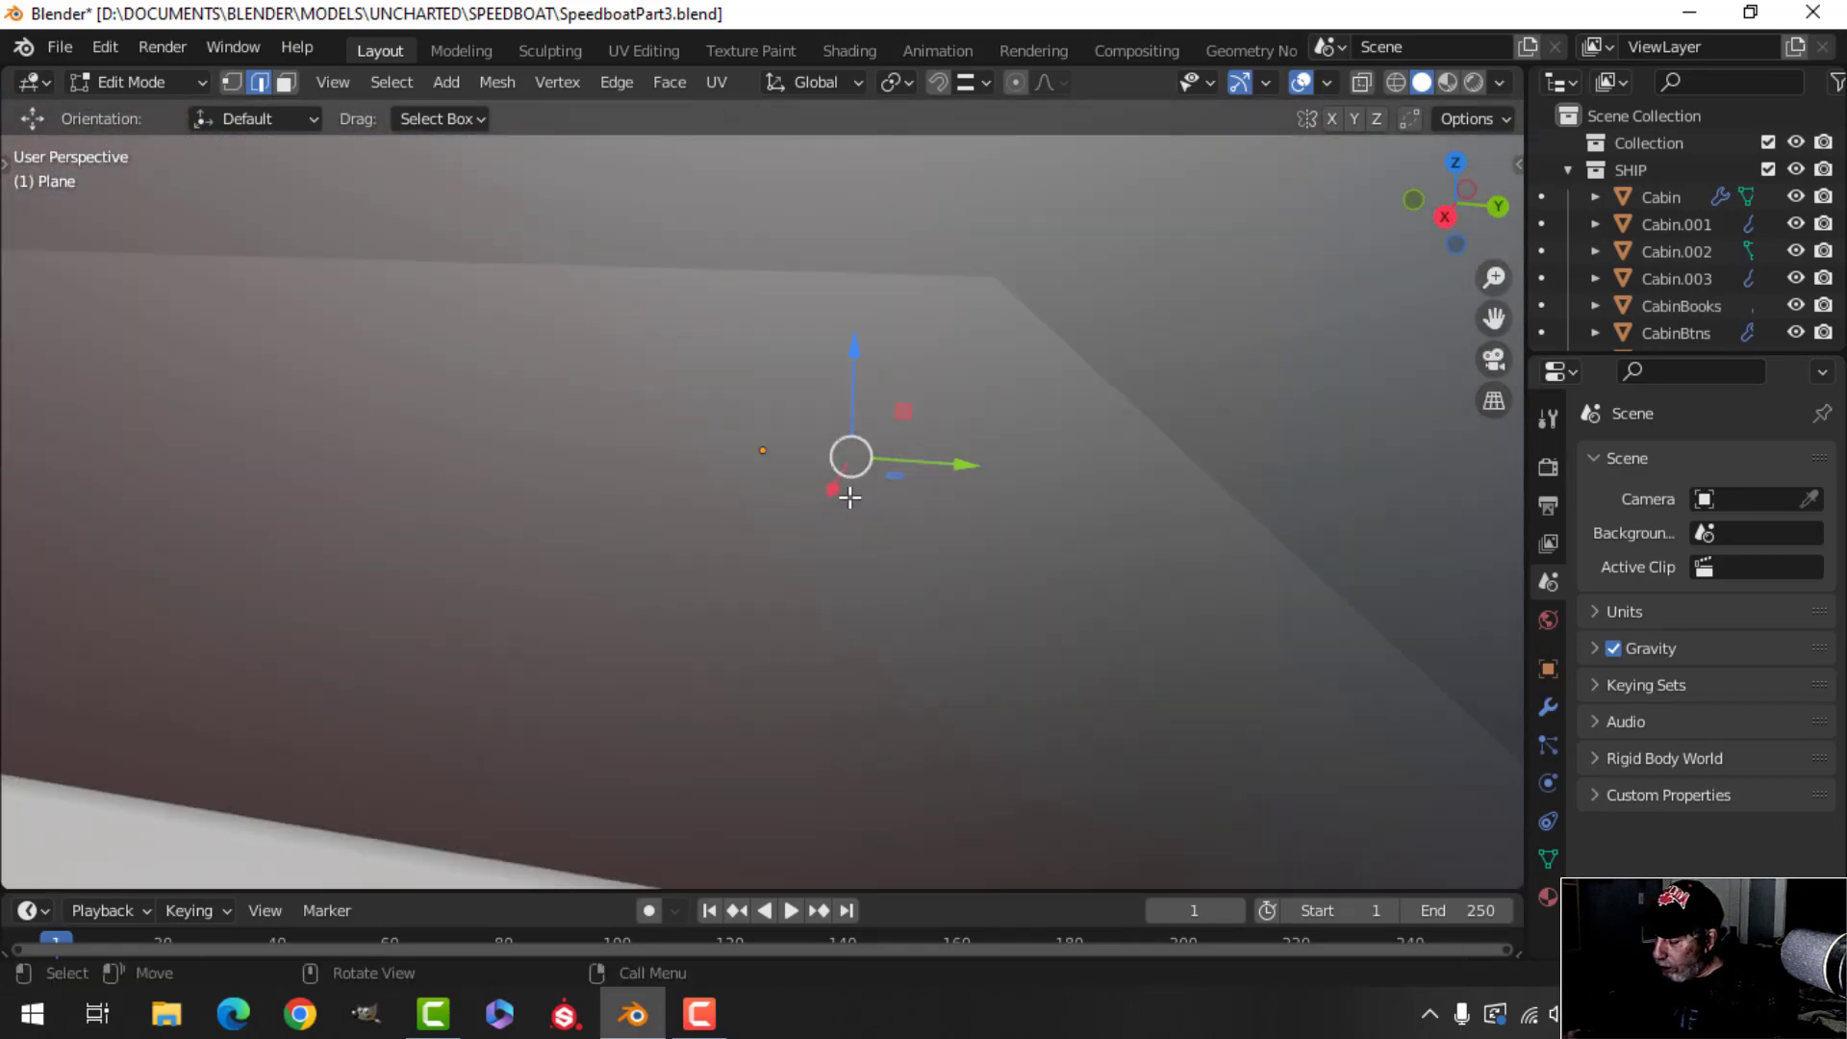
pyautogui.press('ctrl+KP_3')
pyautogui.click(638, 495)
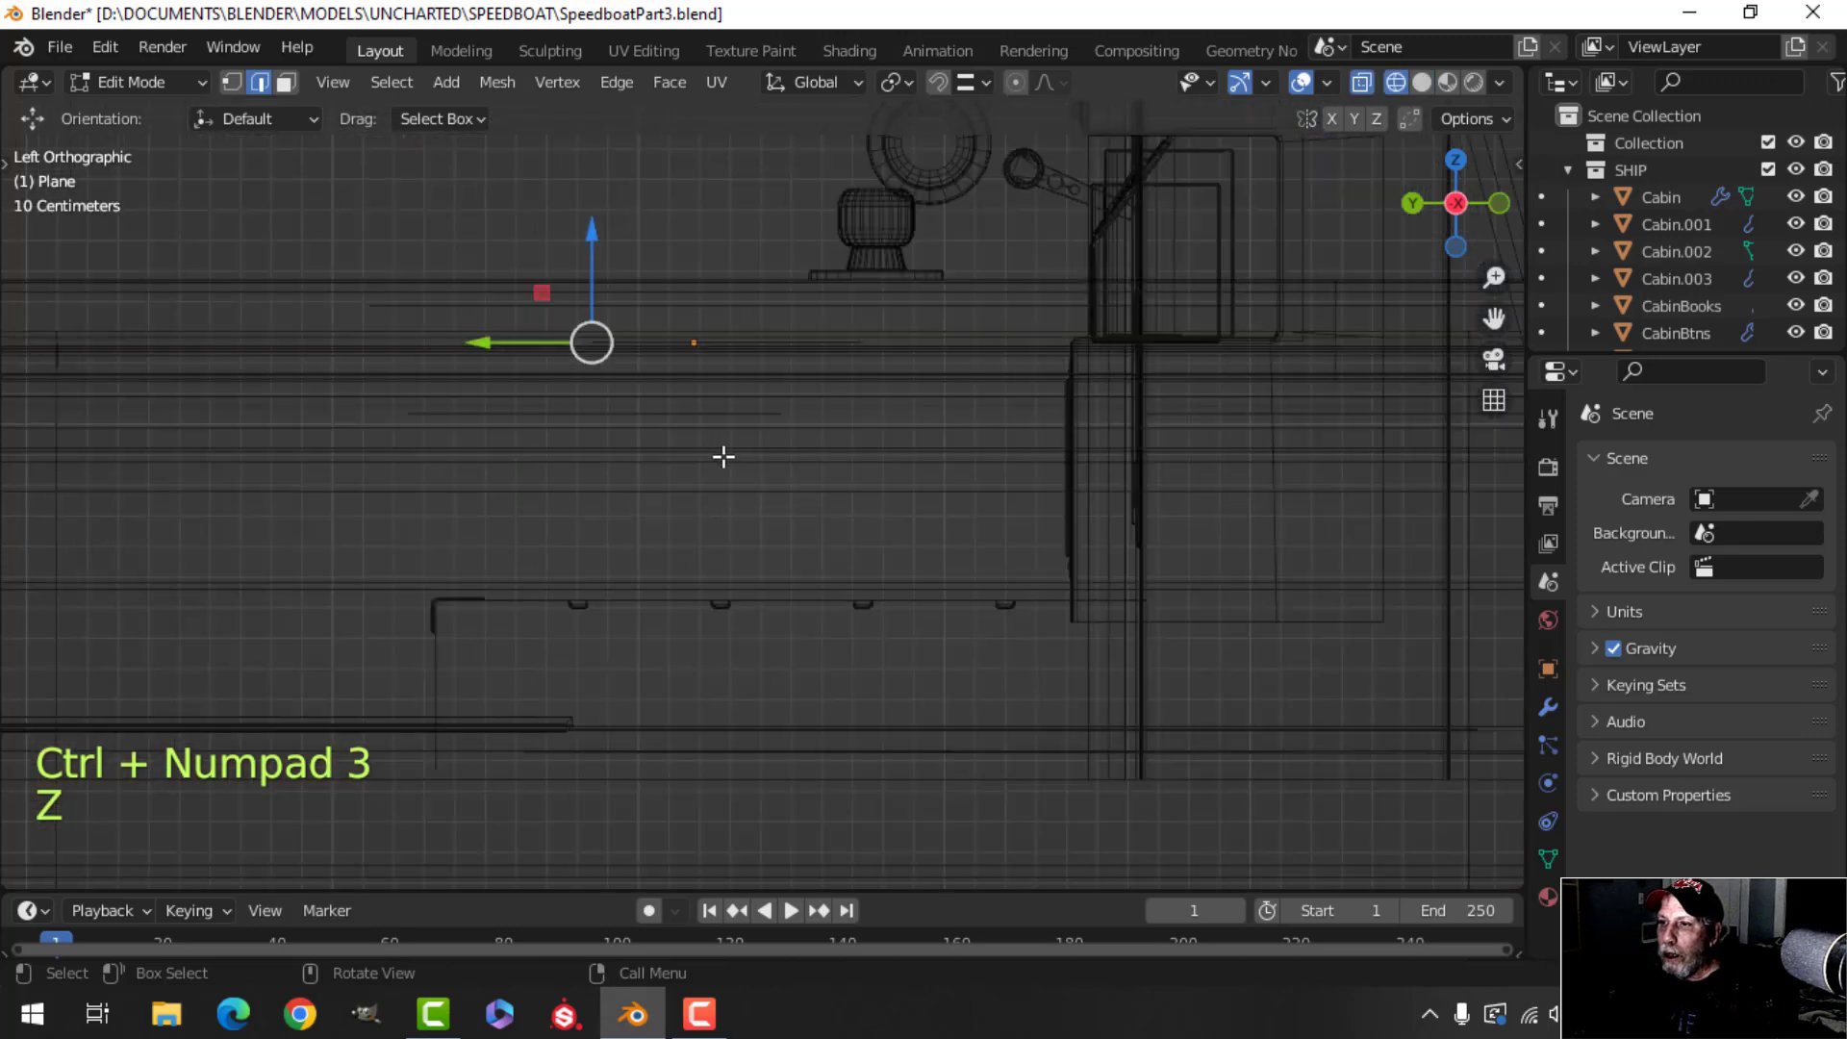
pyautogui.keyDown('shift'); pyautogui.moveTo(730, 460); pyautogui.dragTo(812, 503, button='middle'); pyautogui.keyUp('shift')
pyautogui.press('e')
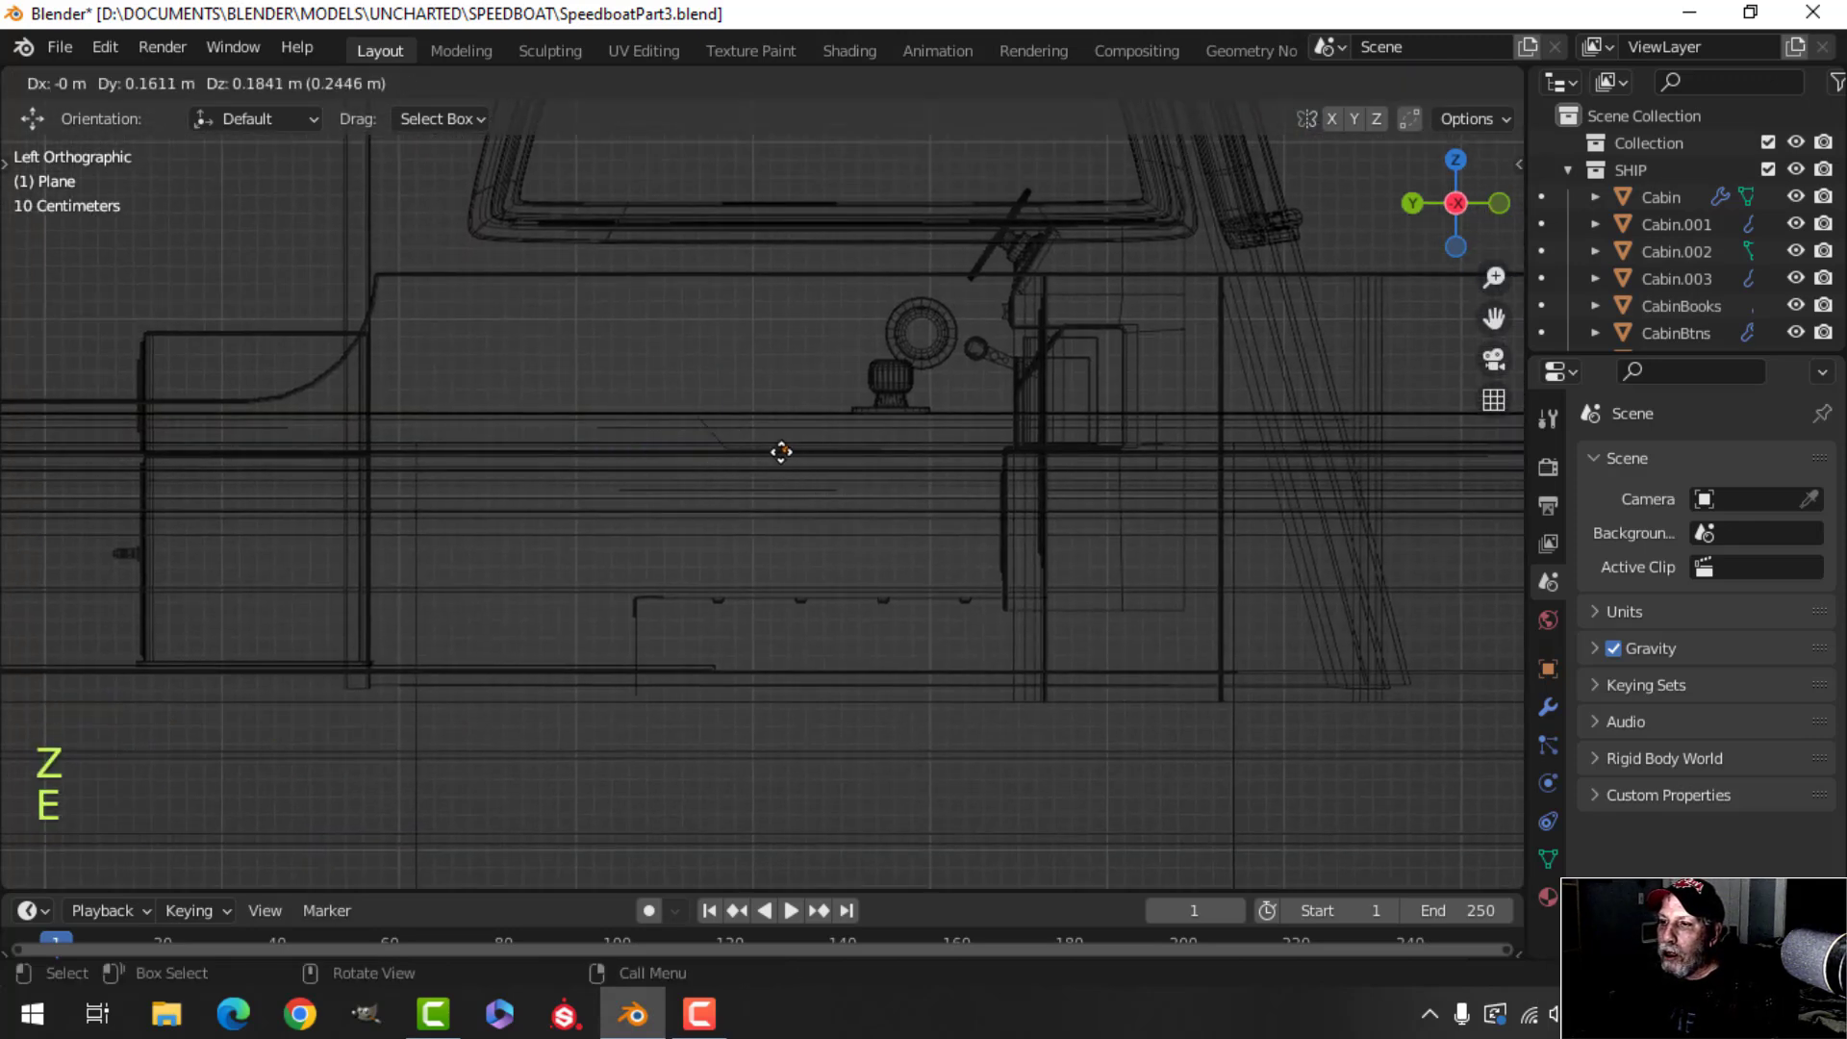
pyautogui.click(760, 225)
pyautogui.press('z')
pyautogui.click(962, 247)
# Lower the backrest's top edge about 0.16 m and move the seat's front edge about 0.07 m toward the console.
pyautogui.moveTo(962, 247)
pyautogui.mouseDown(button='middle')
pyautogui.moveTo(1176, 647)
pyautogui.moveTo(972, 481)
pyautogui.moveTo(770, 462)
pyautogui.mouseUp(button='middle')
pyautogui.scroll(-3, 971, 481)
pyautogui.moveTo(770, 462); pyautogui.dragTo(669, 551, button='middle')
pyautogui.scroll(2, 742, 441)
pyautogui.moveTo(669, 551); pyautogui.dragTo(625, 534, button='middle')
pyautogui.moveTo(645, 227); pyautogui.dragTo(644, 248)
pyautogui.moveTo(645, 248); pyautogui.dragTo(681, 450, button='middle')
pyautogui.moveTo(544, 562); pyautogui.dragTo(530, 555, button='middle')
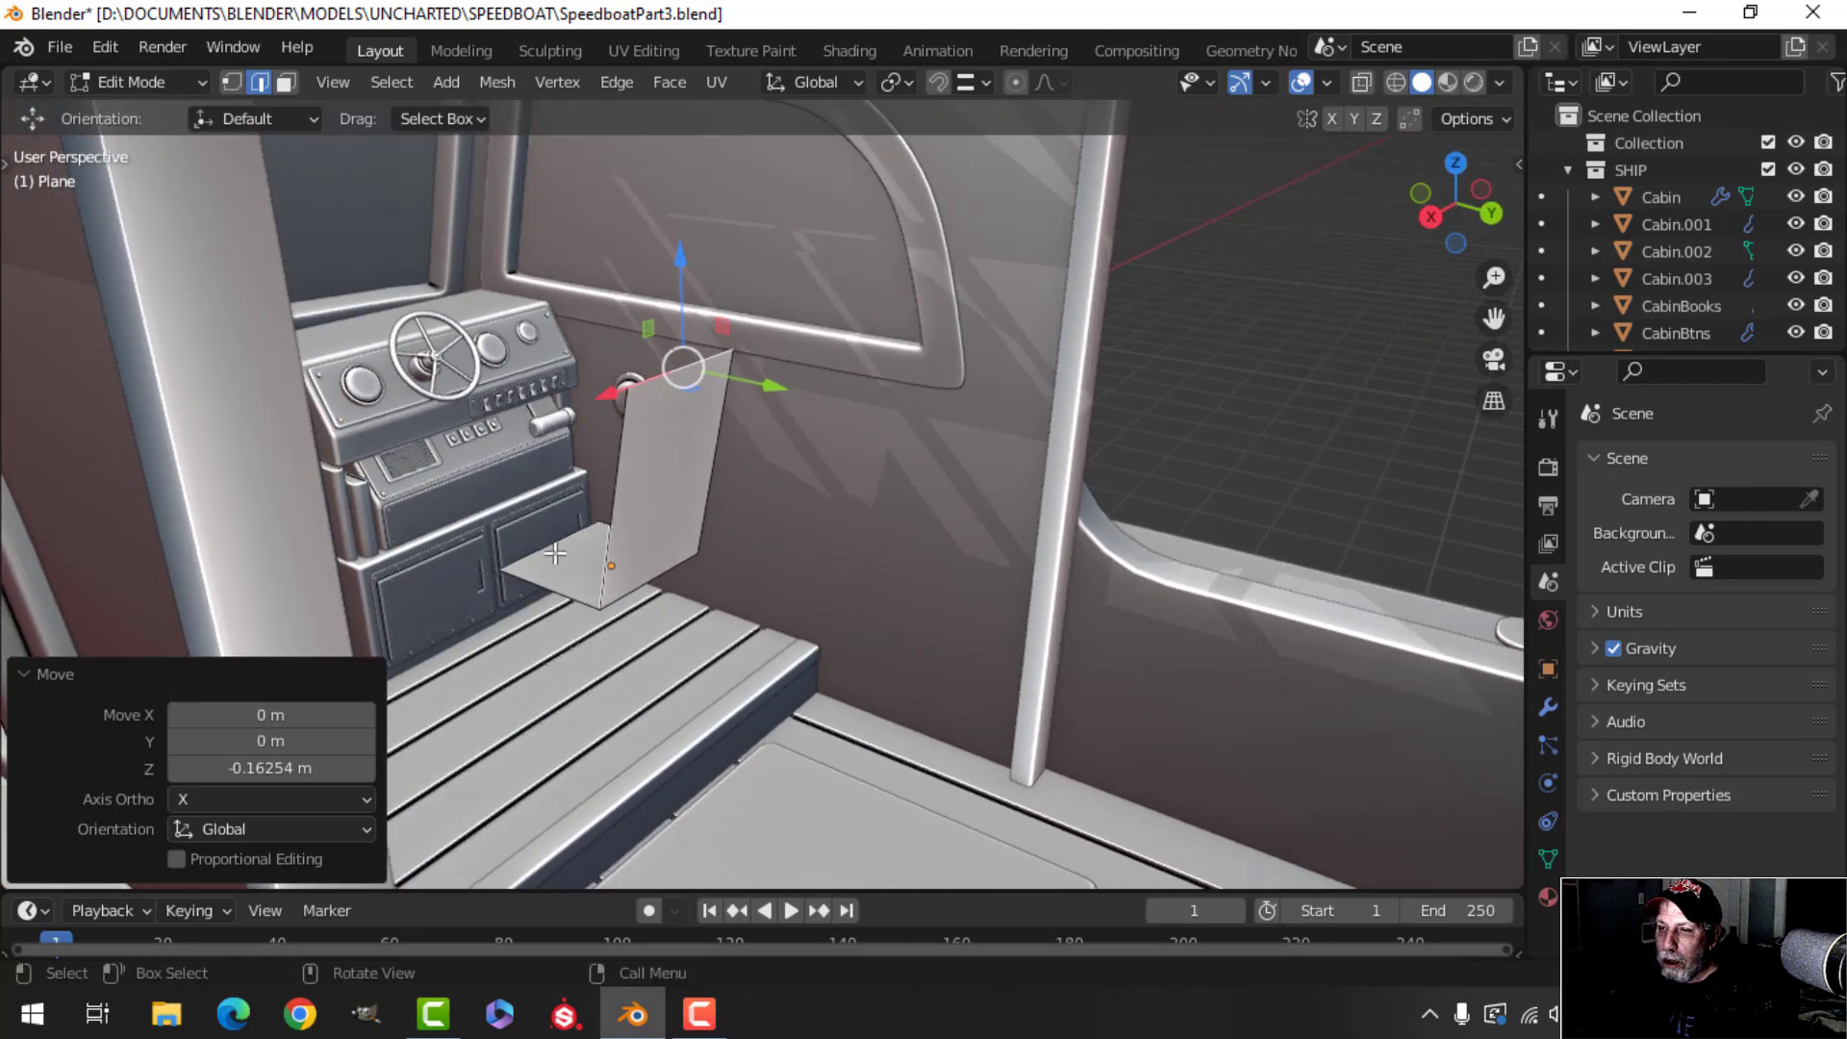
pyautogui.click(556, 552)
pyautogui.moveTo(608, 570); pyautogui.dragTo(600, 561)
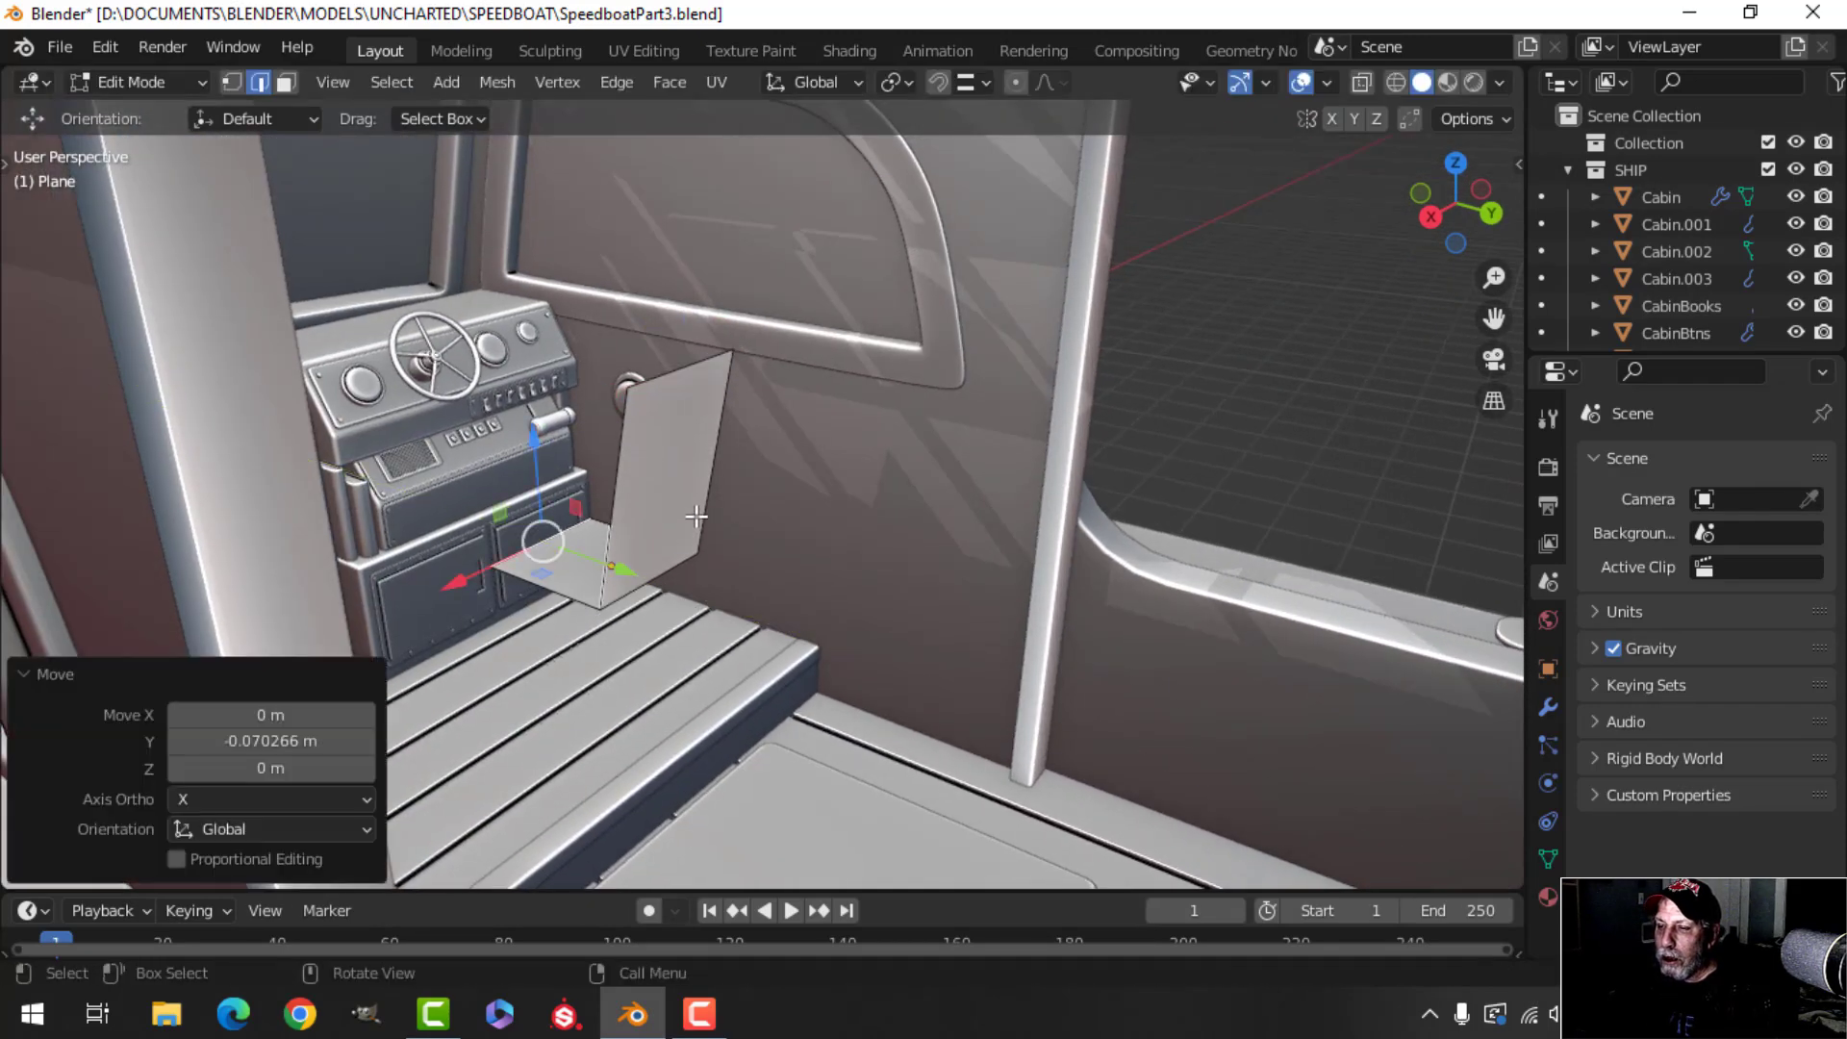
# Return to Object Mode and isolate the seat mesh in local view.
pyautogui.press('Tab')
pyautogui.moveTo(670, 514); pyautogui.dragTo(822, 459, button='middle')
pyautogui.scroll(-3, 630, 510)
pyautogui.scroll(3, 649, 516)
pyautogui.press('KP_Divide')
pyautogui.moveTo(823, 460); pyautogui.dragTo(901, 514, button='middle')
pyautogui.scroll(-3, 846, 553)
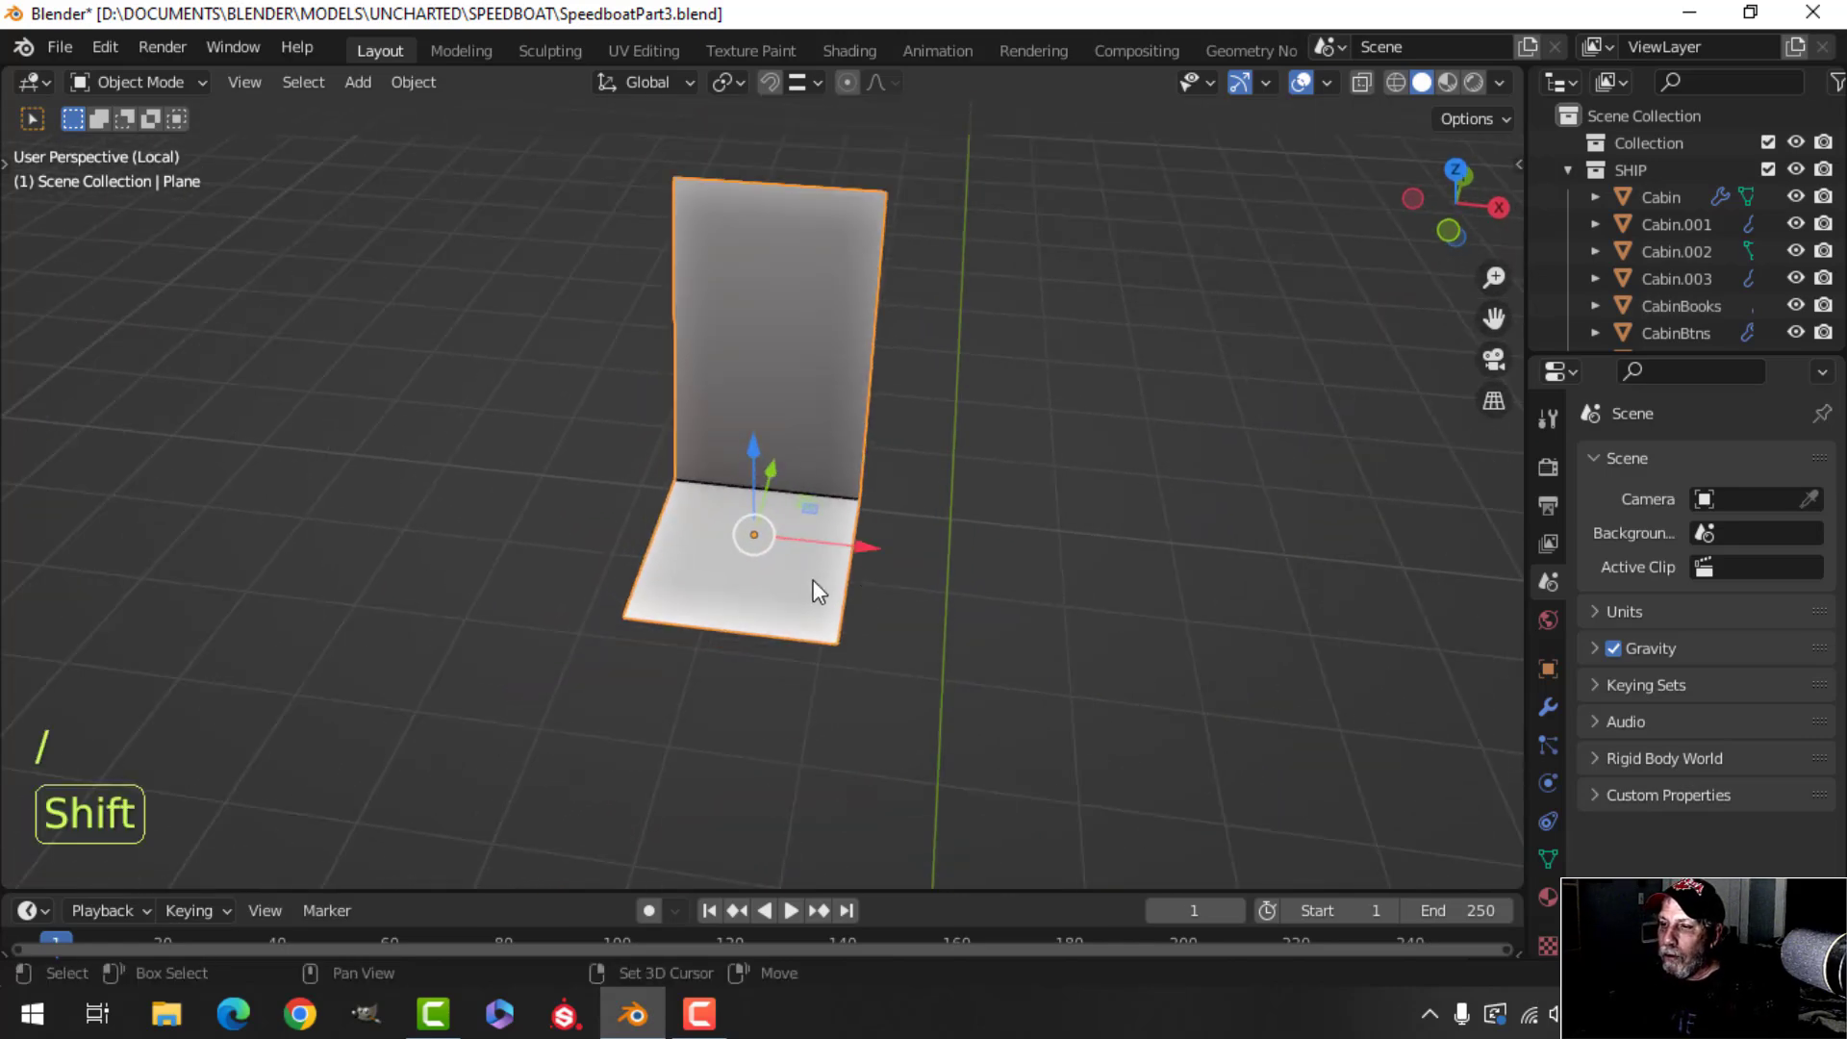
# Add five evenly spaced loop cuts running lengthwise through the seat and backrest, leaving them centred.
pyautogui.keyDown('shift'); pyautogui.moveTo(814, 570); pyautogui.dragTo(761, 613, button='middle'); pyautogui.keyUp('shift')
pyautogui.press('Tab')
pyautogui.click(787, 585)
pyautogui.moveTo(761, 613); pyautogui.dragTo(841, 500, button='middle')
pyautogui.hotkey('alt', 'a')
pyautogui.scroll(2, 777, 609)
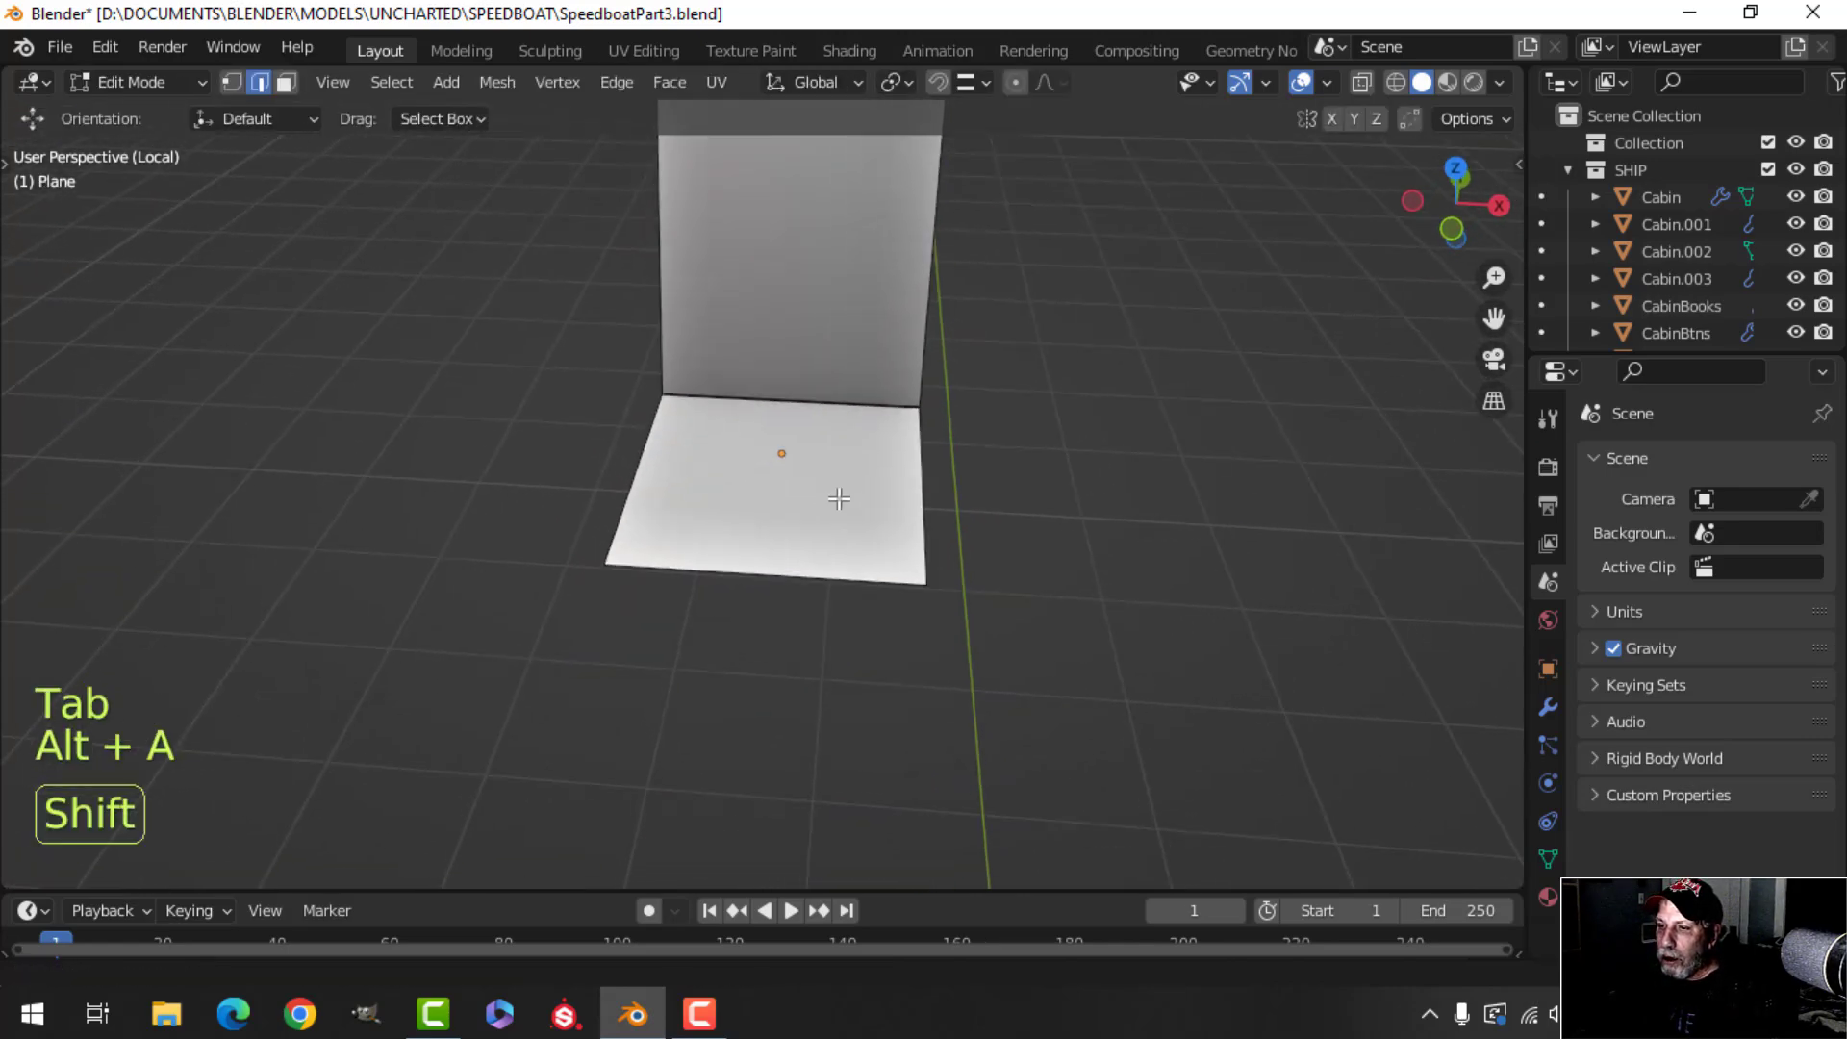
pyautogui.hotkey('ctrl', 'r')
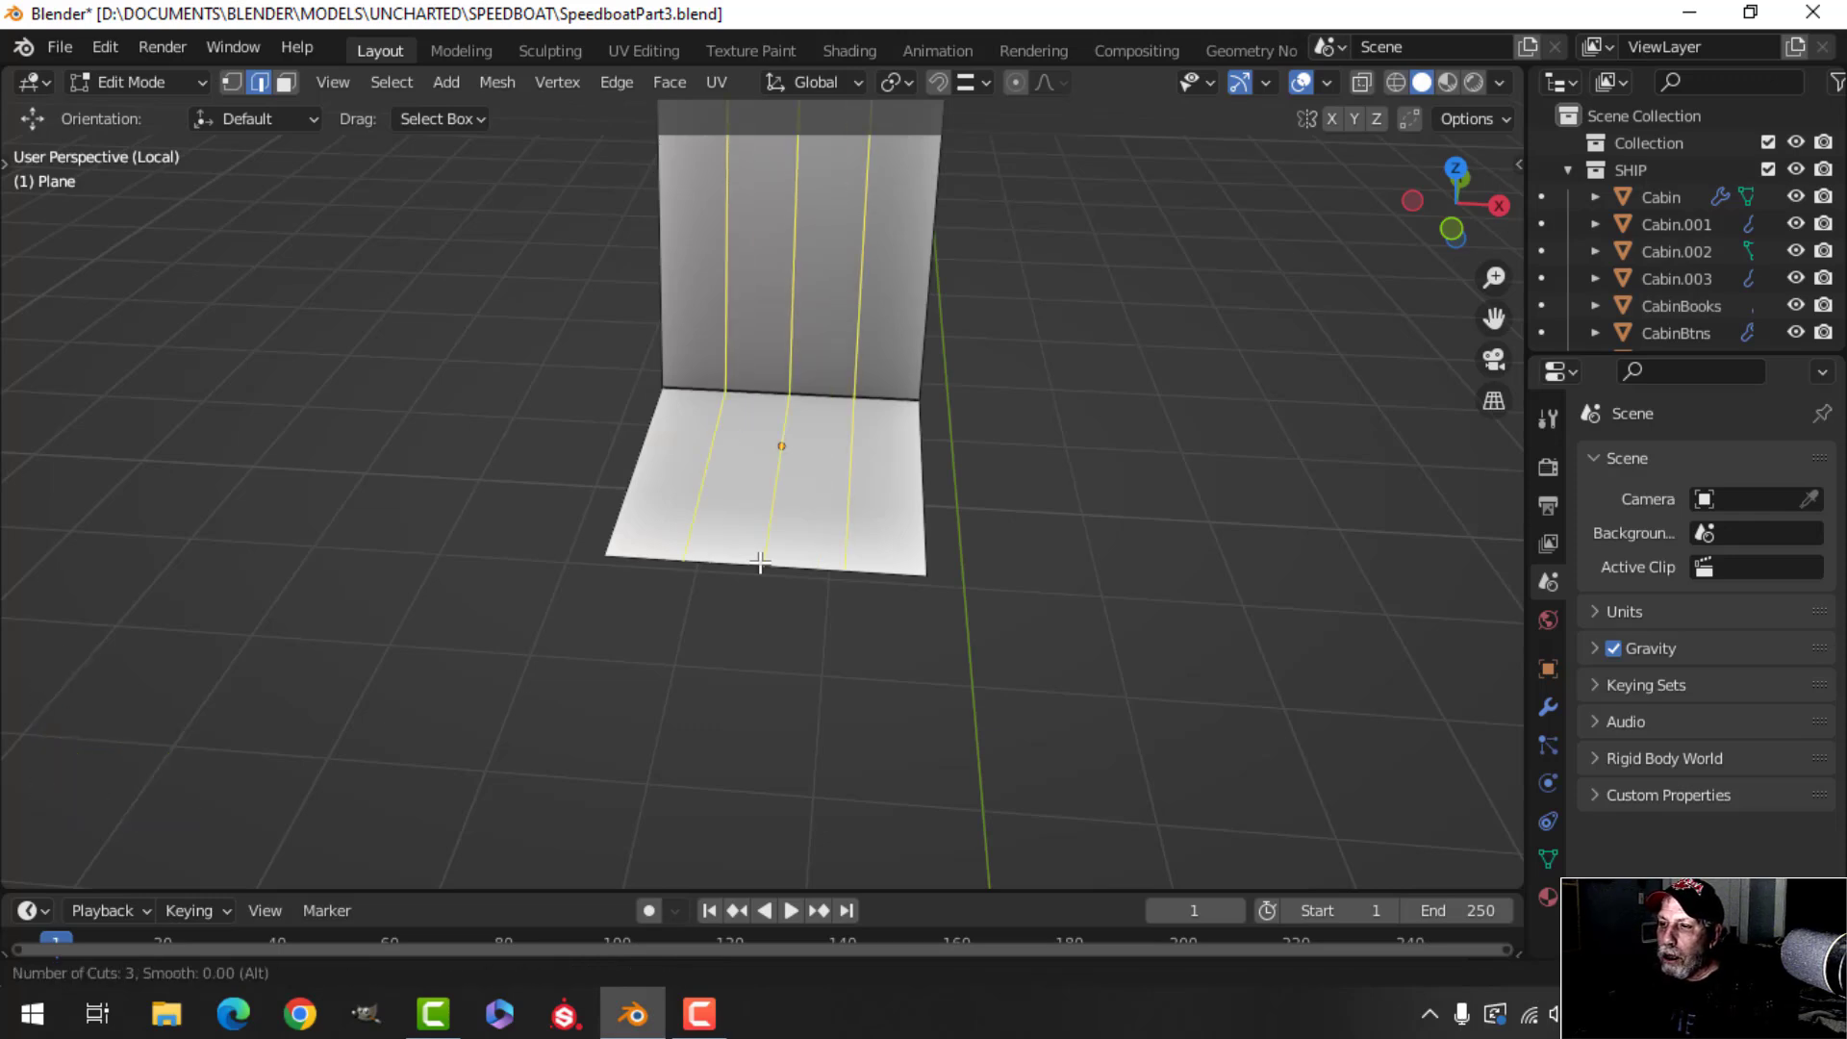
pyautogui.scroll(1, 760, 562)
pyautogui.click(760, 561)
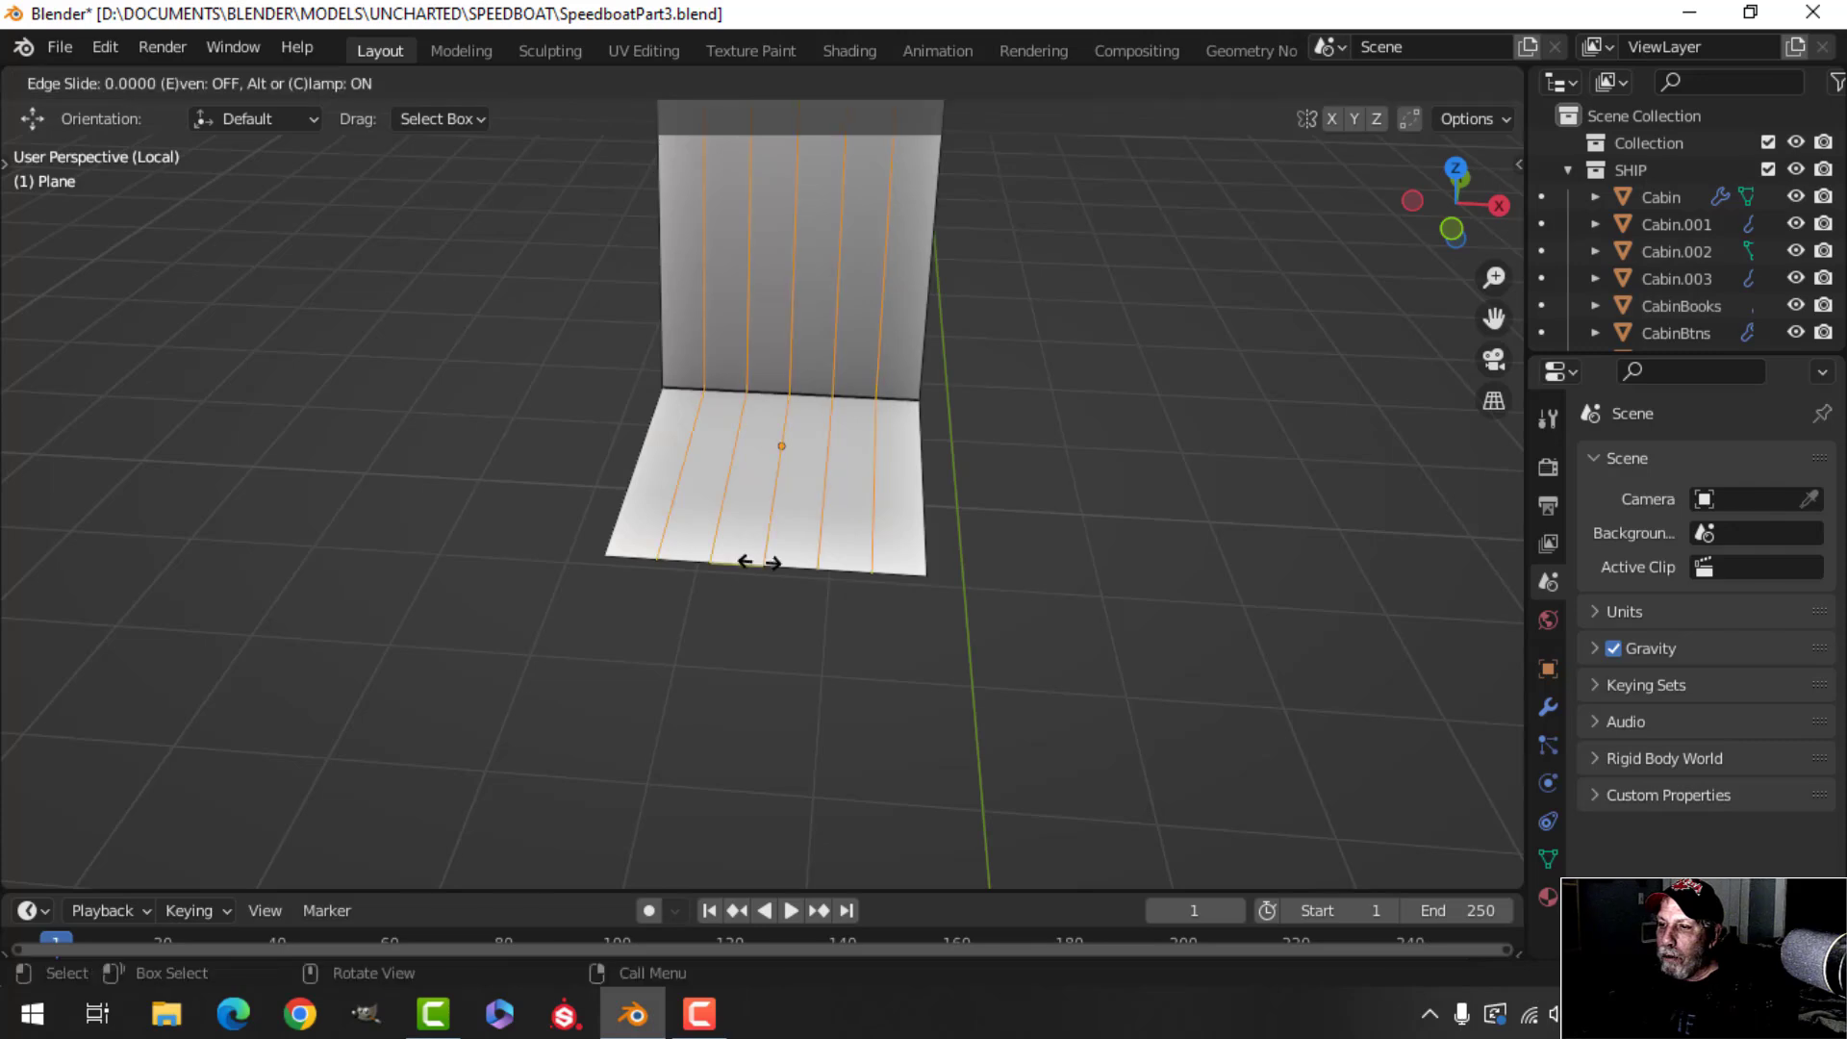
pyautogui.rightClick(767, 565)
pyautogui.hotkey('alt', 'a')
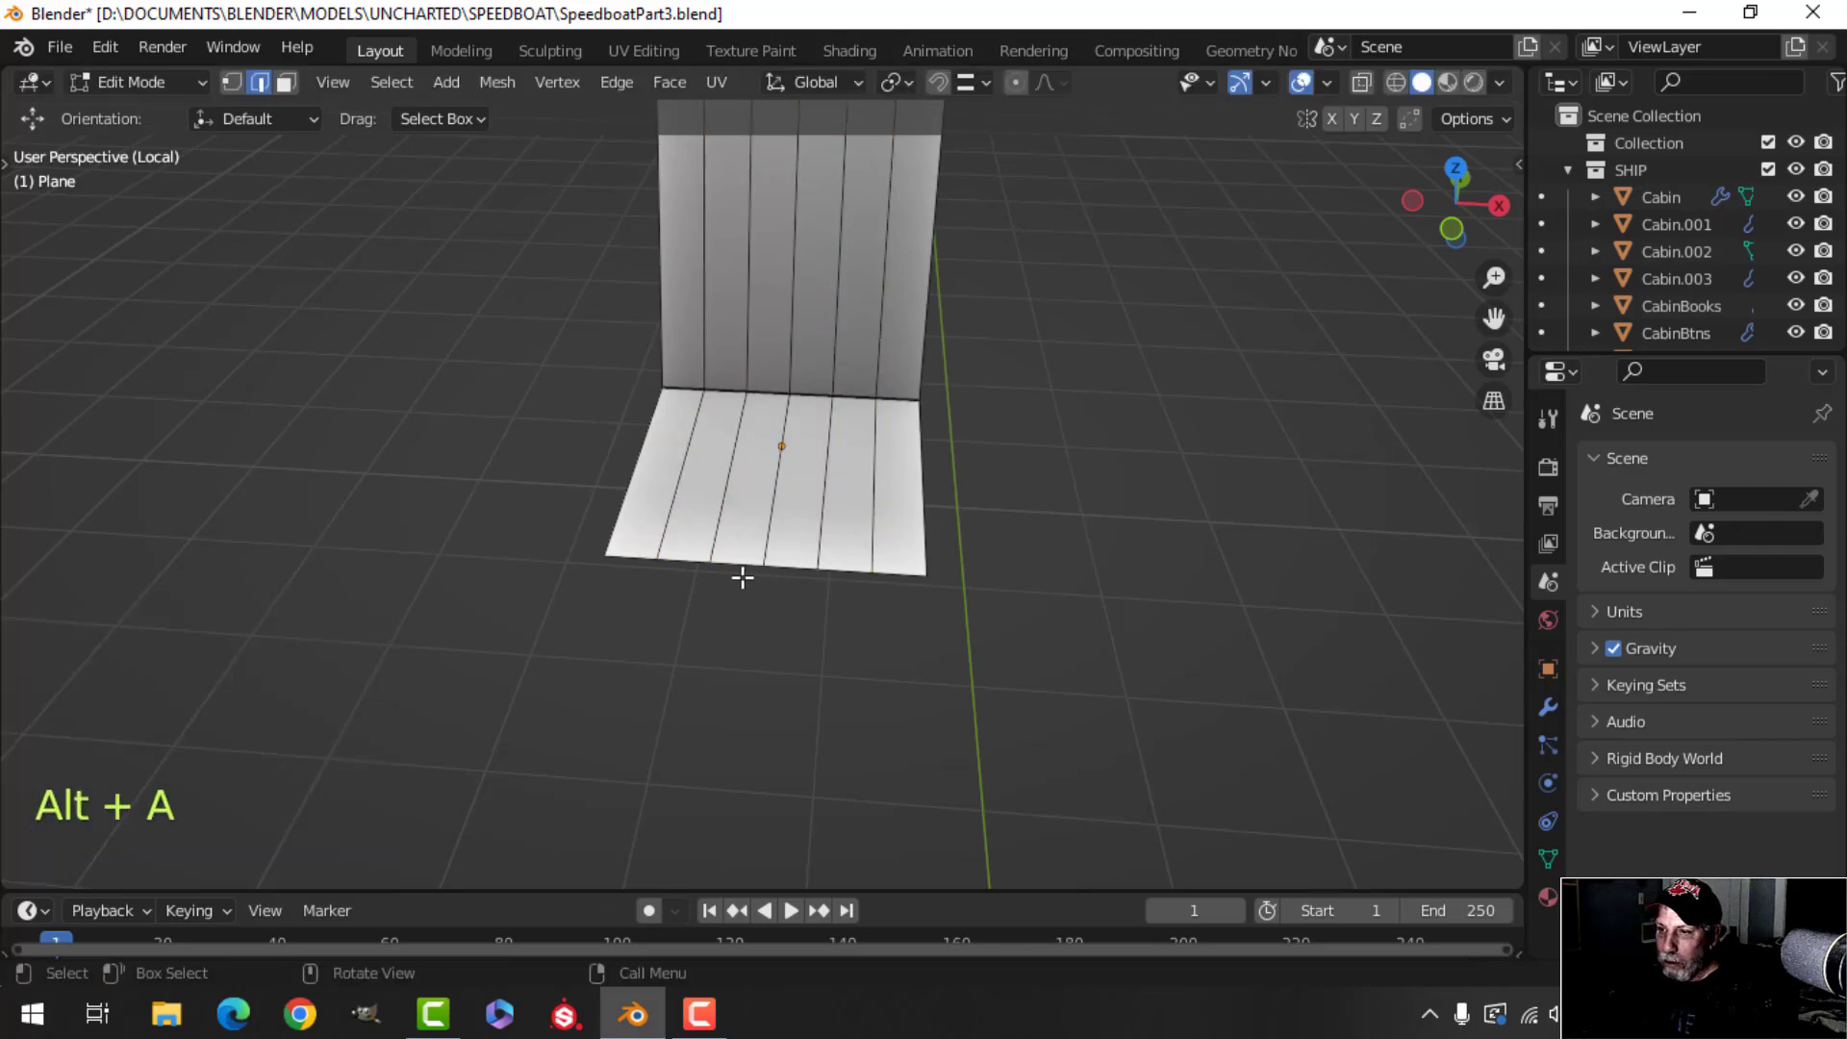
# Pull the middle vertex of the seat's front edge forward with proportional editing in top view, curving the front.
pyautogui.press('1')
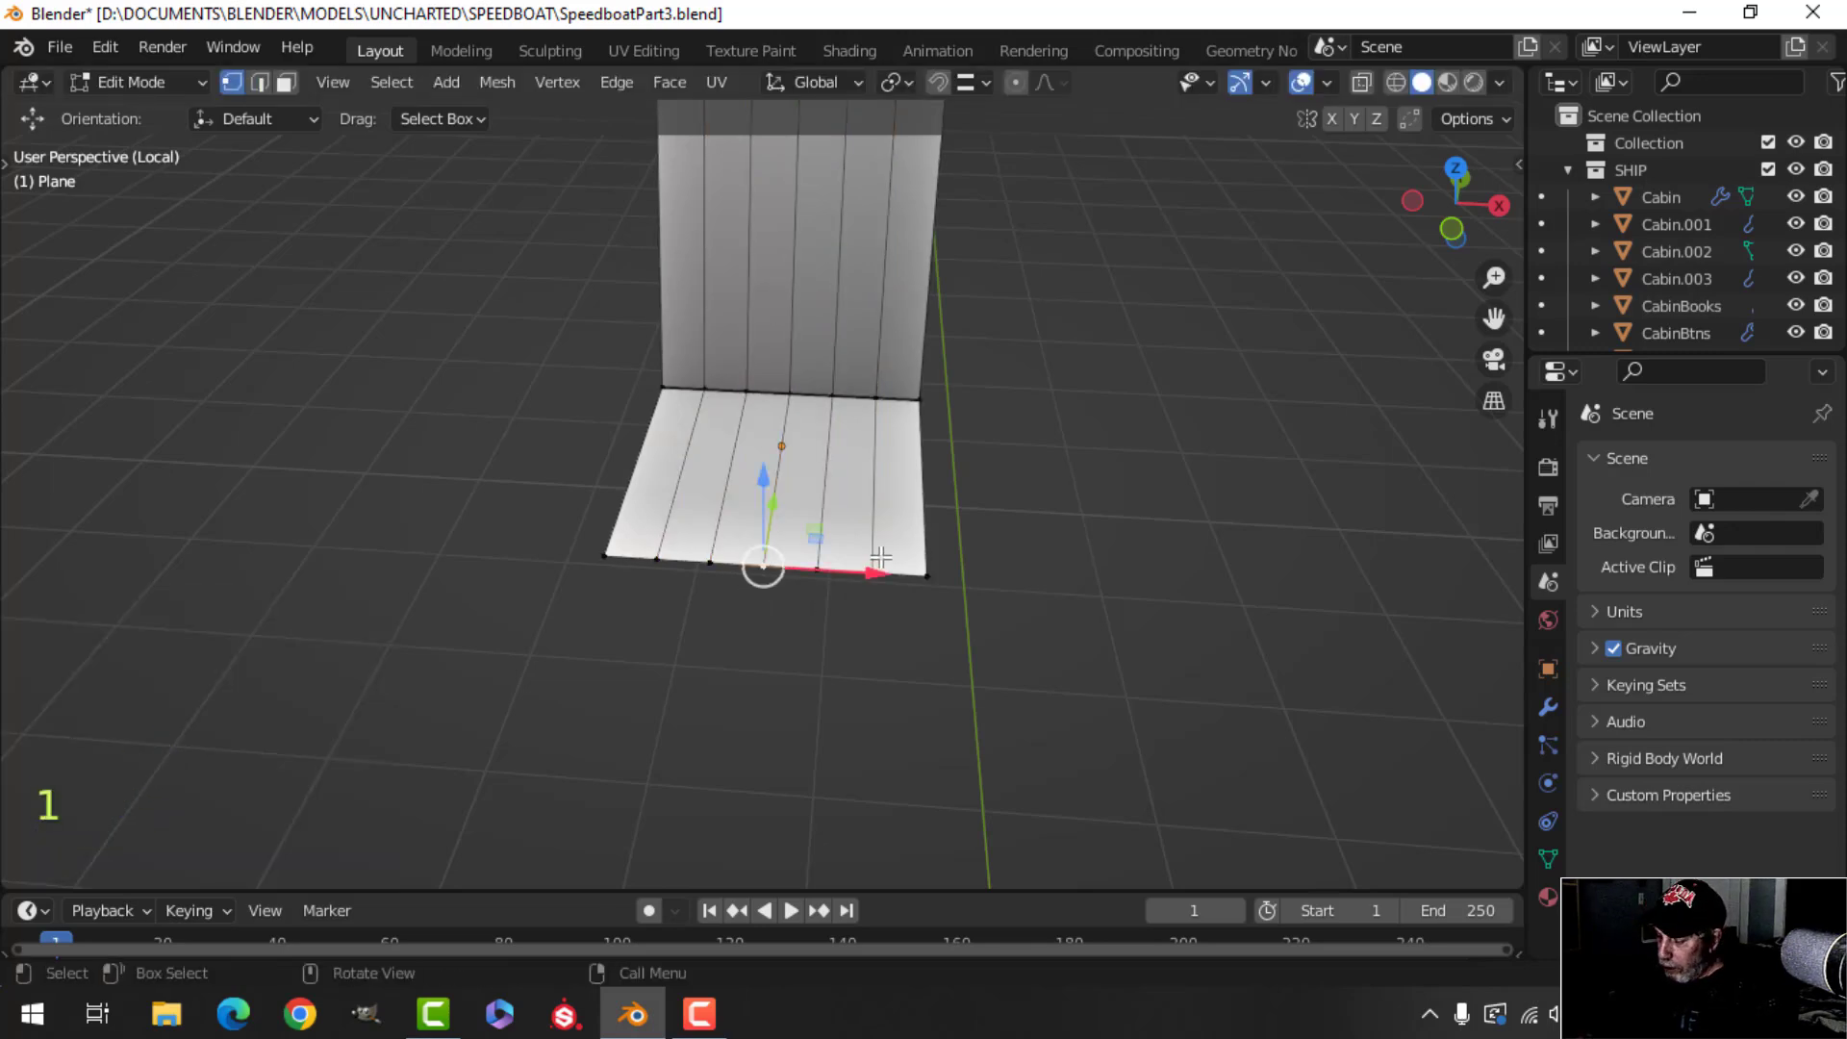
pyautogui.press('KP_7')
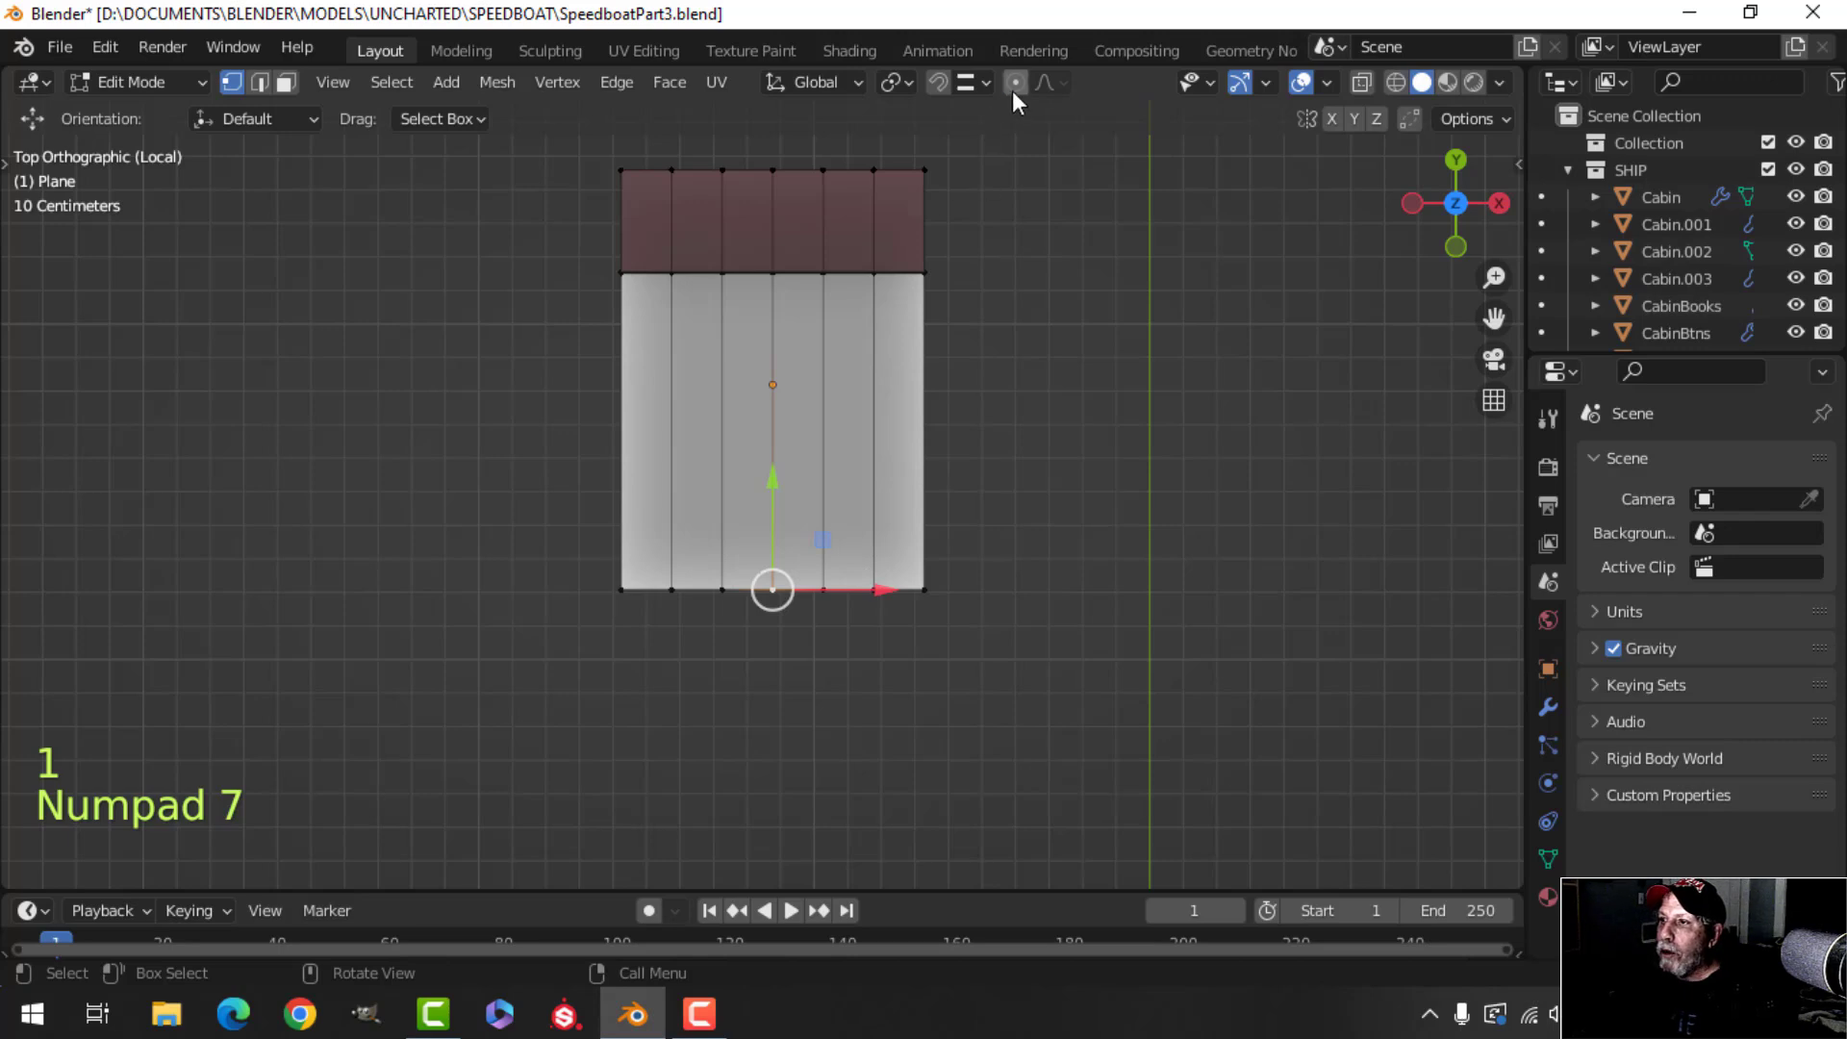
pyautogui.scroll(-1, 940, 457)
pyautogui.keyDown('shift'); pyautogui.moveTo(940, 458); pyautogui.dragTo(1019, 375, button='middle'); pyautogui.keyUp('shift')
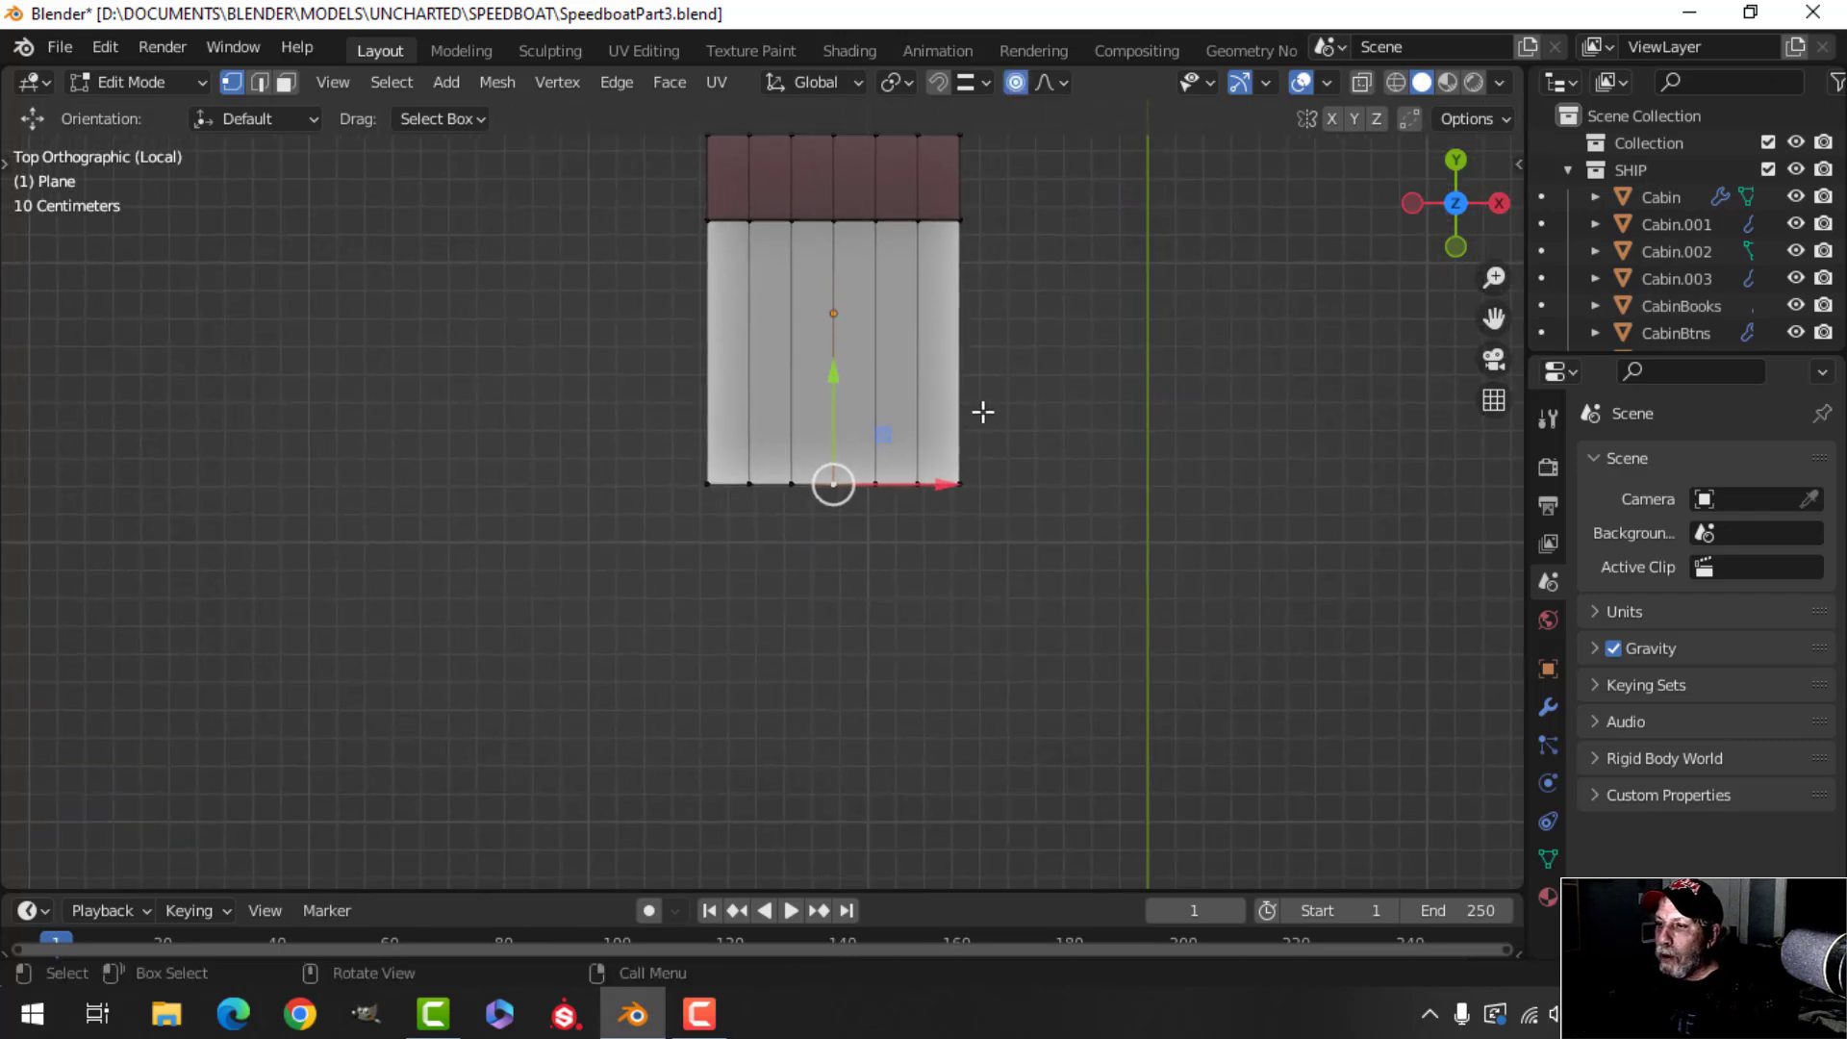
pyautogui.moveTo(834, 376)
pyautogui.mouseDown()
pyautogui.moveTo(839, 456)
pyautogui.moveTo(834, 402)
pyautogui.mouseUp()
pyautogui.click(959, 510)
pyautogui.moveTo(1048, 421); pyautogui.dragTo(781, 412, button='middle')
pyautogui.moveTo(781, 411); pyautogui.dragTo(861, 377, button='middle')
pyautogui.hotkey('alt', 'a')
# Select the seat's two front corner vertices and move them about 0.049 m toward the backrest along global Y, without proportional editing.
pyautogui.scroll(3, 808, 418)
pyautogui.moveTo(862, 377); pyautogui.dragTo(728, 378, button='middle')
pyautogui.keyDown('shift'); pyautogui.moveTo(871, 433); pyautogui.dragTo(835, 363, button='middle'); pyautogui.keyUp('shift')
pyautogui.moveTo(835, 363); pyautogui.dragTo(783, 347, button='middle')
pyautogui.keyDown('shift'); pyautogui.moveTo(920, 438); pyautogui.dragTo(915, 398, button='middle'); pyautogui.keyUp('shift')
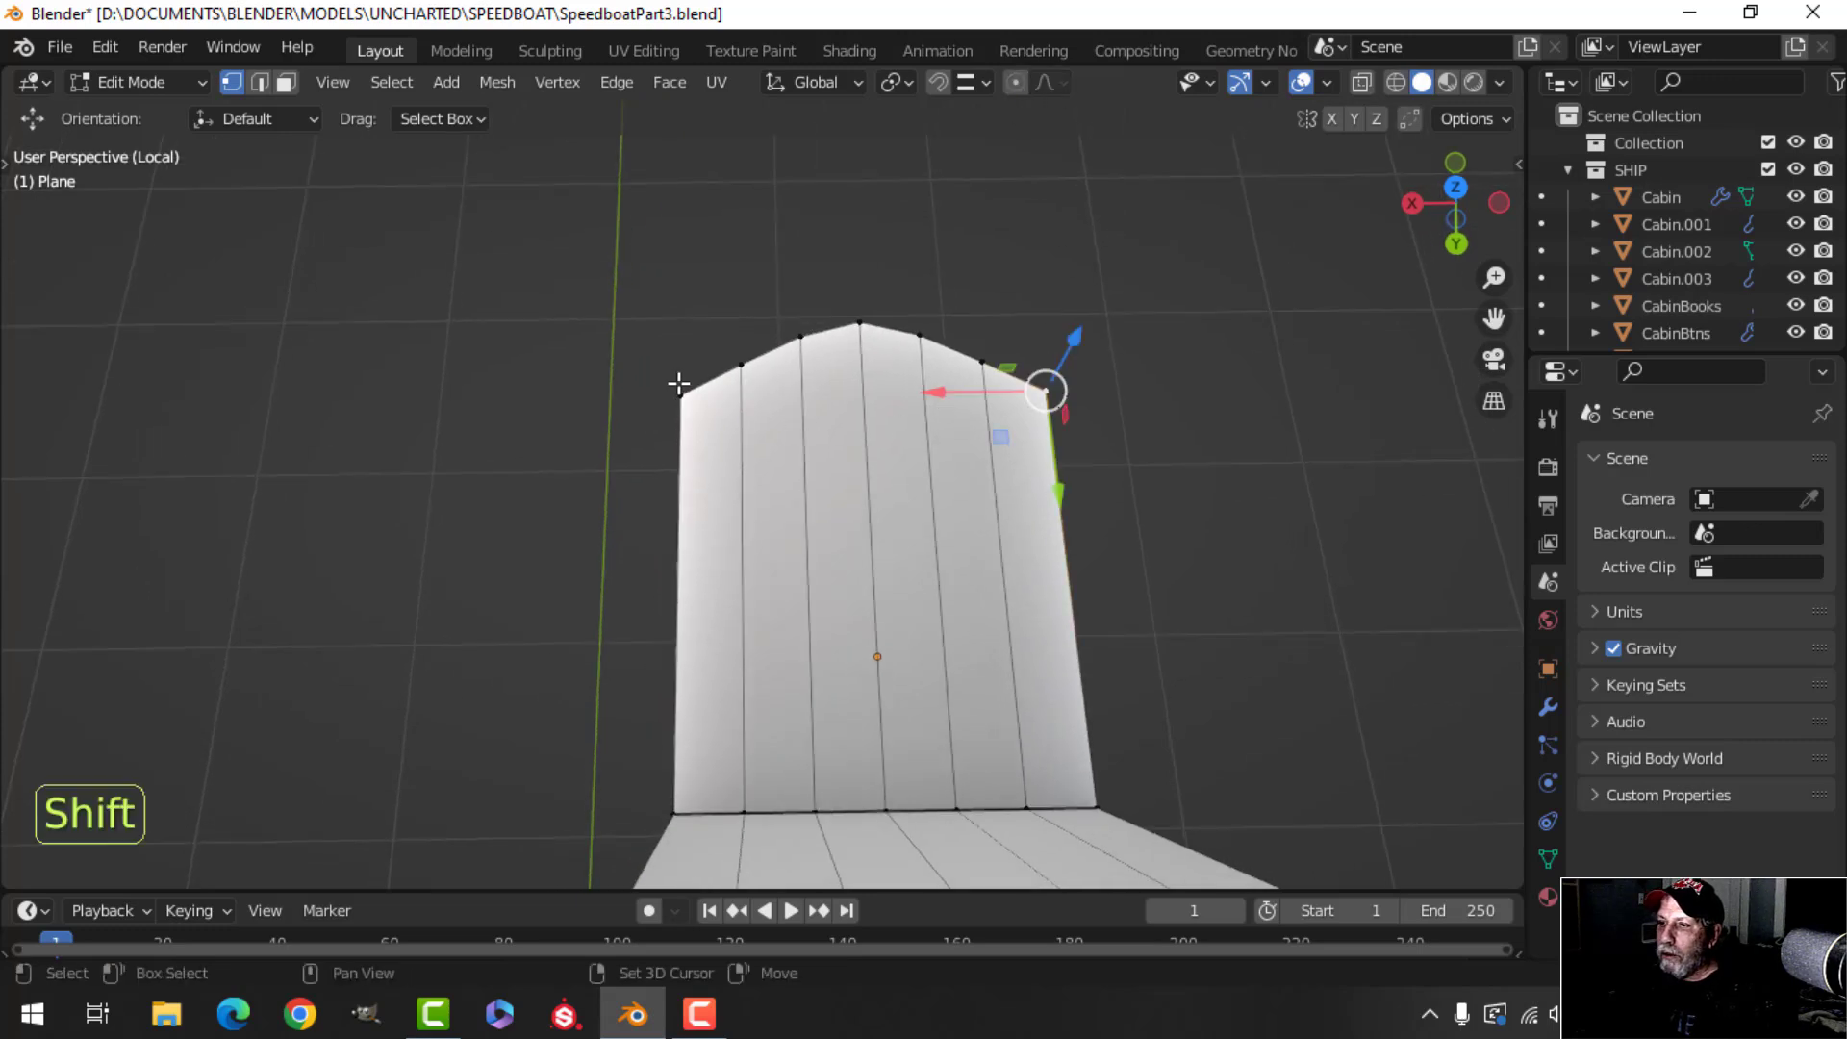
pyautogui.moveTo(949, 413); pyautogui.dragTo(911, 479, button='middle')
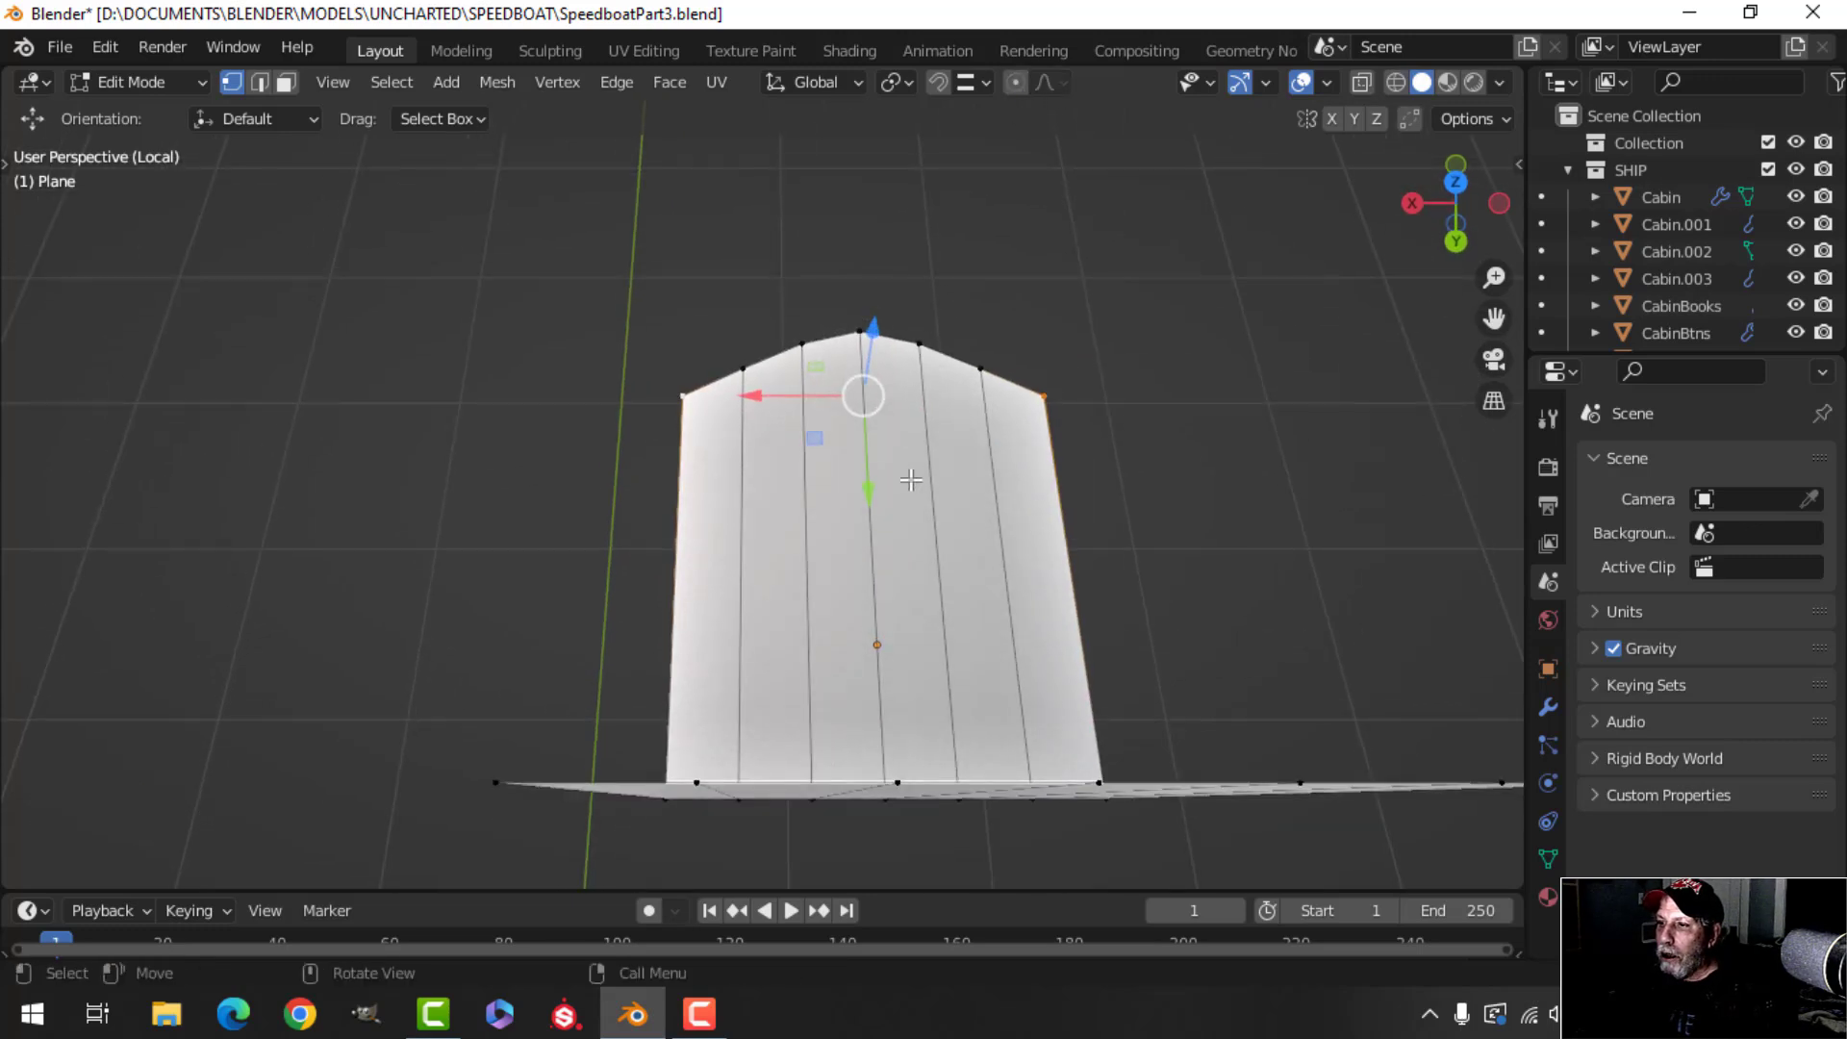
pyautogui.moveTo(873, 519); pyautogui.dragTo(875, 529)
pyautogui.moveTo(875, 529); pyautogui.dragTo(787, 530, button='middle')
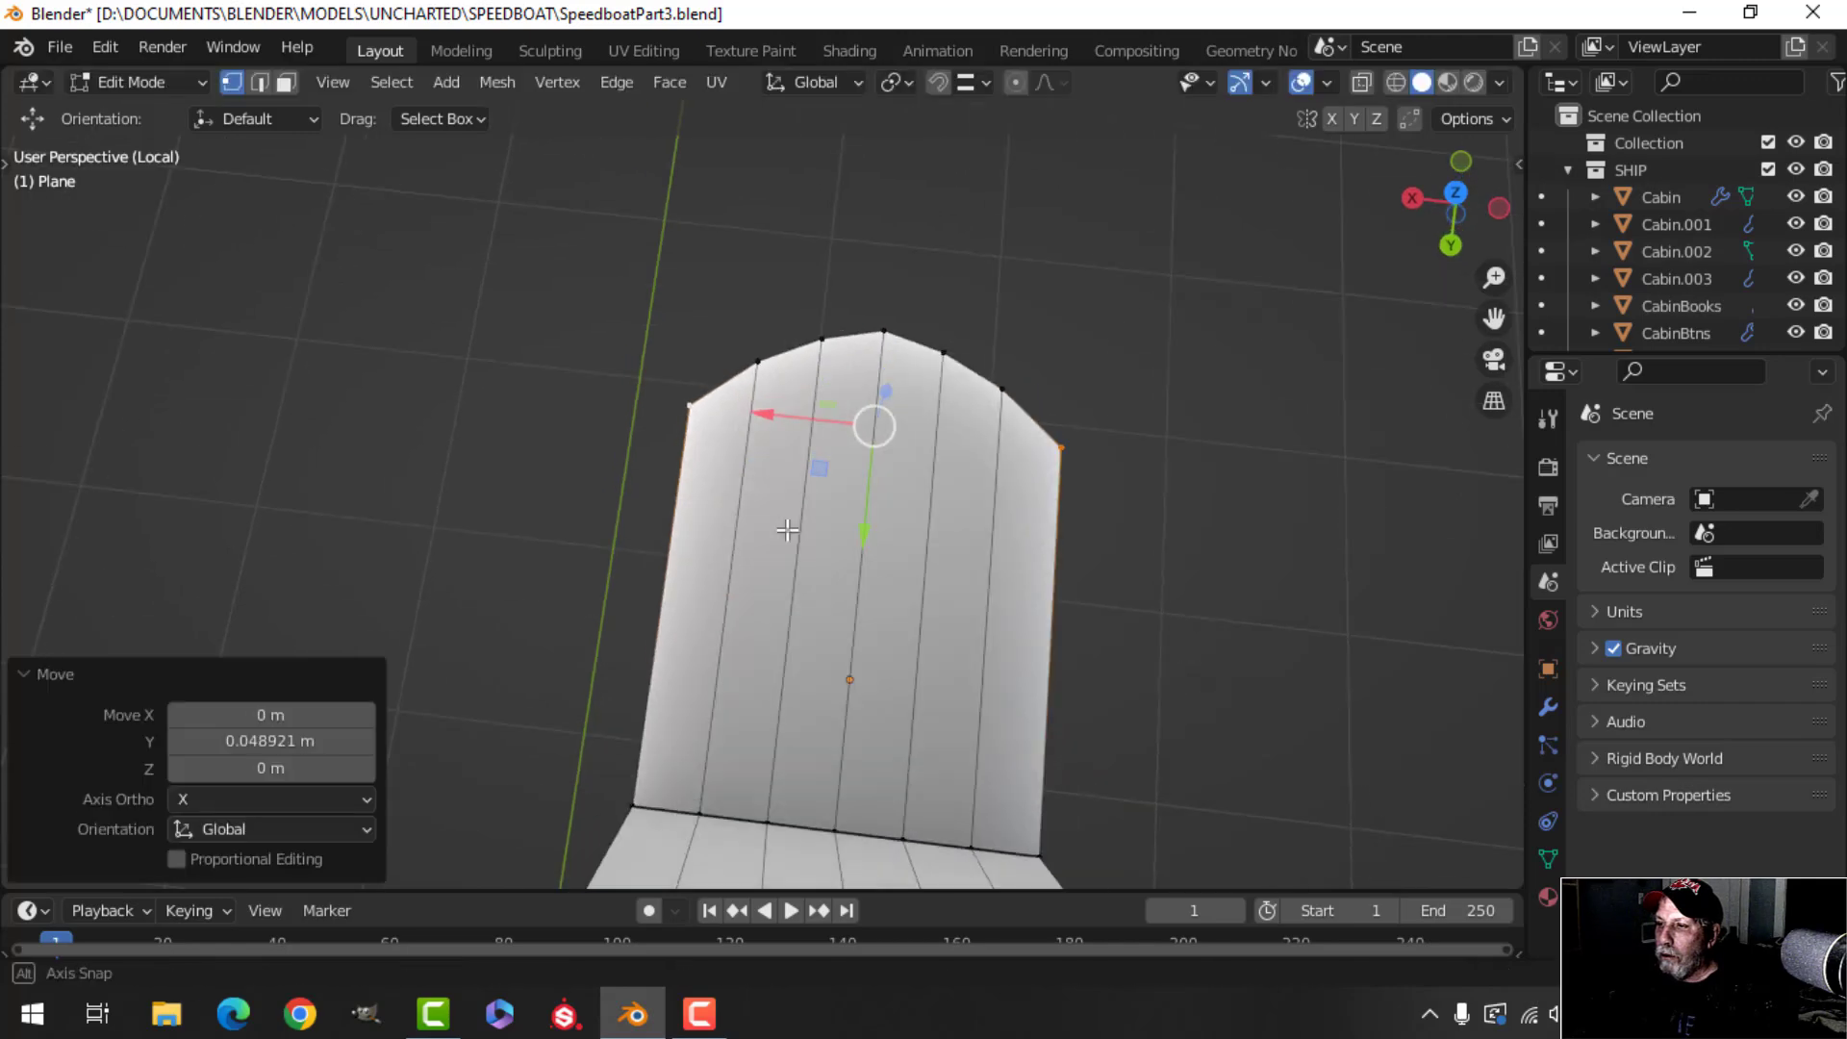
# Adjust the vertices beside the front corners along Y in top view to make the seat's front curve rounder.
pyautogui.click(753, 342)
pyautogui.press('KP_7')
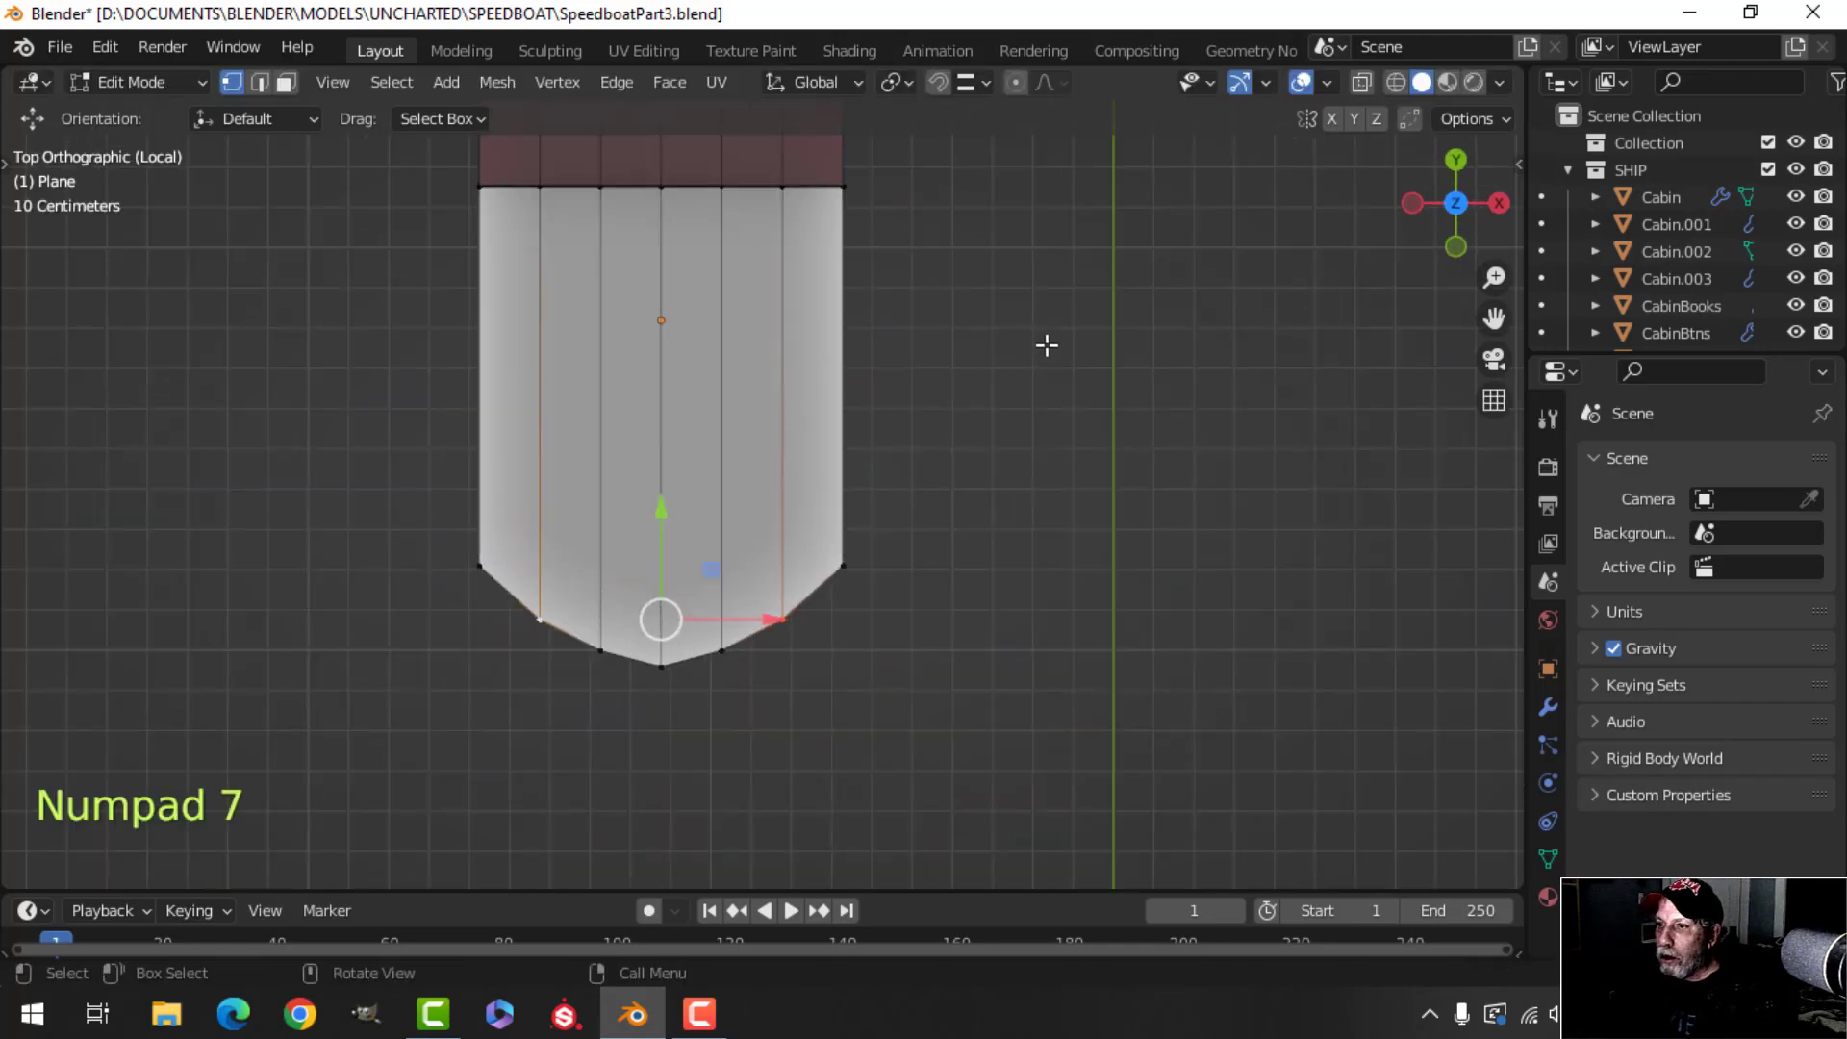
pyautogui.moveTo(663, 514); pyautogui.dragTo(660, 568)
pyautogui.hotkey('alt', 'a')
pyautogui.click(721, 650)
# Box-select all vertices of the seat's curved front edge and move them slightly toward the backrest along Y.
pyautogui.moveTo(957, 487); pyautogui.dragTo(634, 335, button='middle')
pyautogui.hotkey('alt', 'a')
pyautogui.press('b')
pyautogui.moveTo(619, 314); pyautogui.dragTo(874, 786)
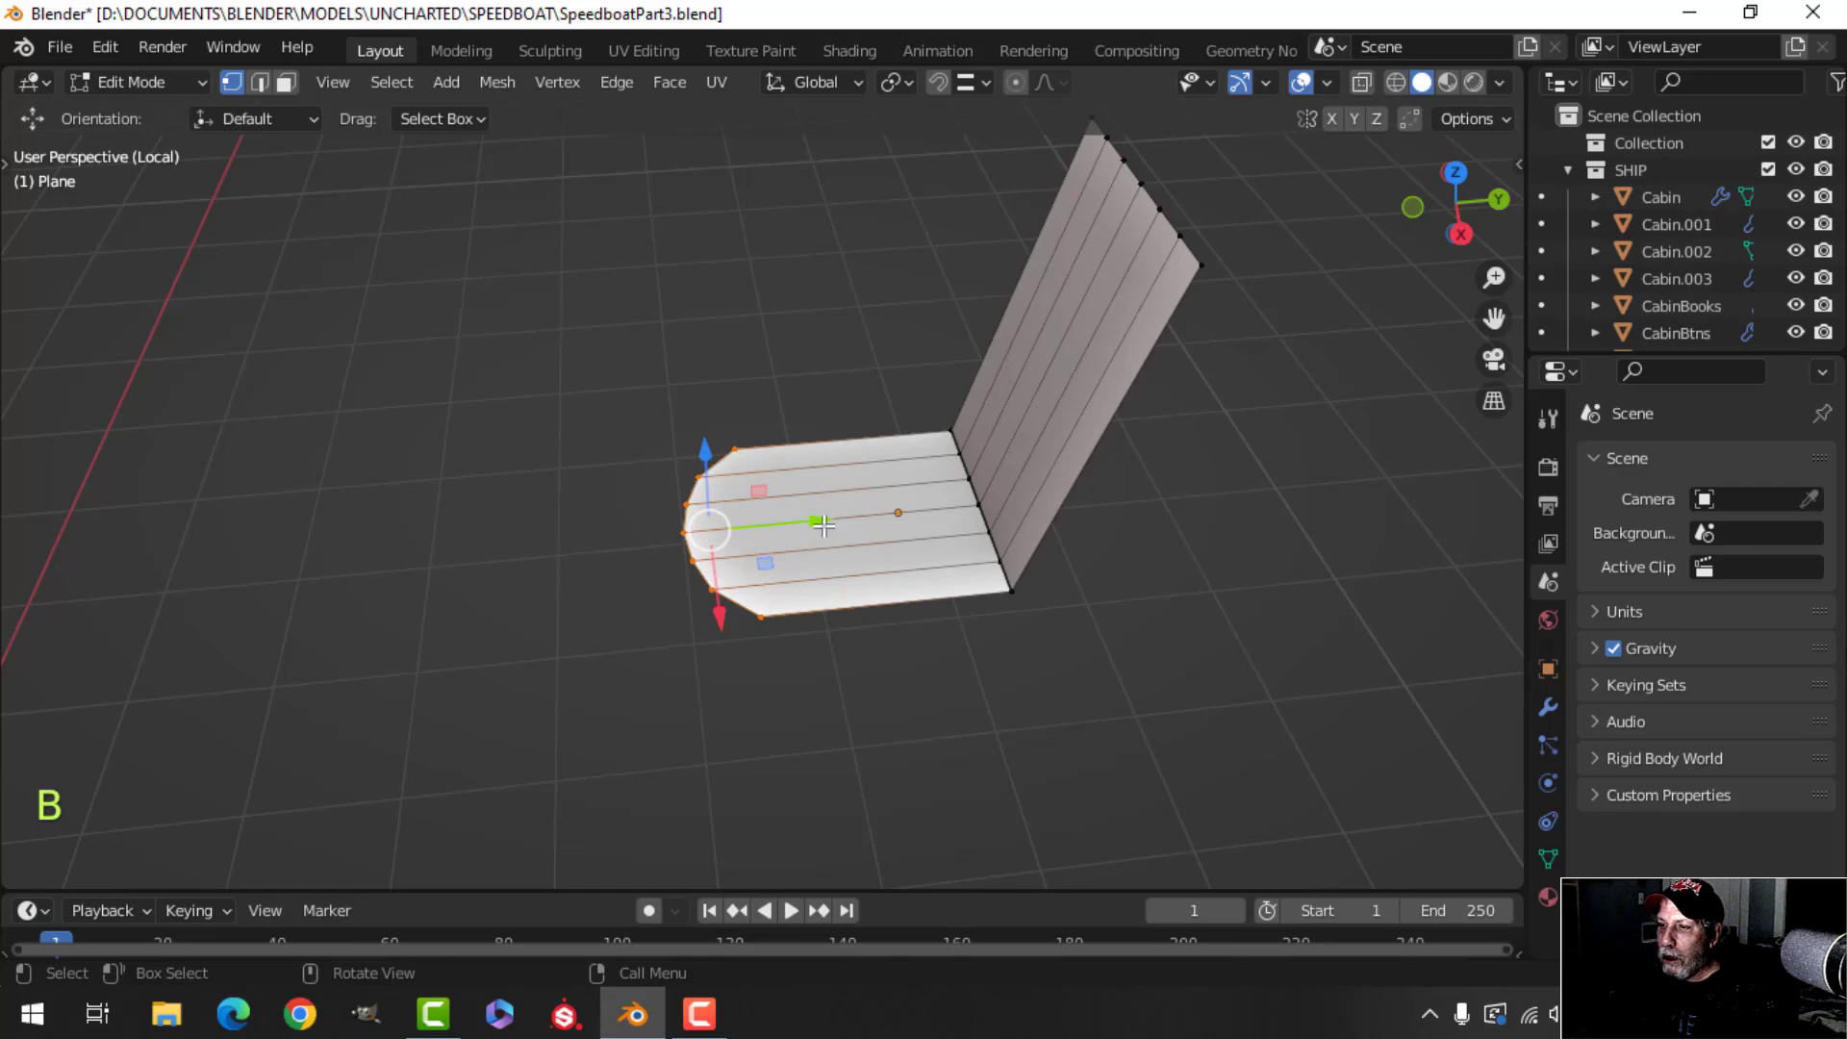
pyautogui.moveTo(824, 525); pyautogui.dragTo(863, 514)
pyautogui.keyDown('shift'); pyautogui.moveTo(891, 571); pyautogui.dragTo(808, 524, button='middle'); pyautogui.keyUp('shift')
pyautogui.scroll(3, 853, 554)
pyautogui.hotkey('alt', 'a')
# Bevel the crease edge loop between seat and backrest with 2 segments and a width of about 0.076 m.
pyautogui.press('2')
pyautogui.keyDown('alt'); pyautogui.keyDown('shift'); pyautogui.click(939, 500); pyautogui.keyUp('shift'); pyautogui.keyUp('alt')
pyautogui.keyDown('shift'); pyautogui.moveTo(1014, 567); pyautogui.dragTo(994, 568, button='middle'); pyautogui.keyUp('shift')
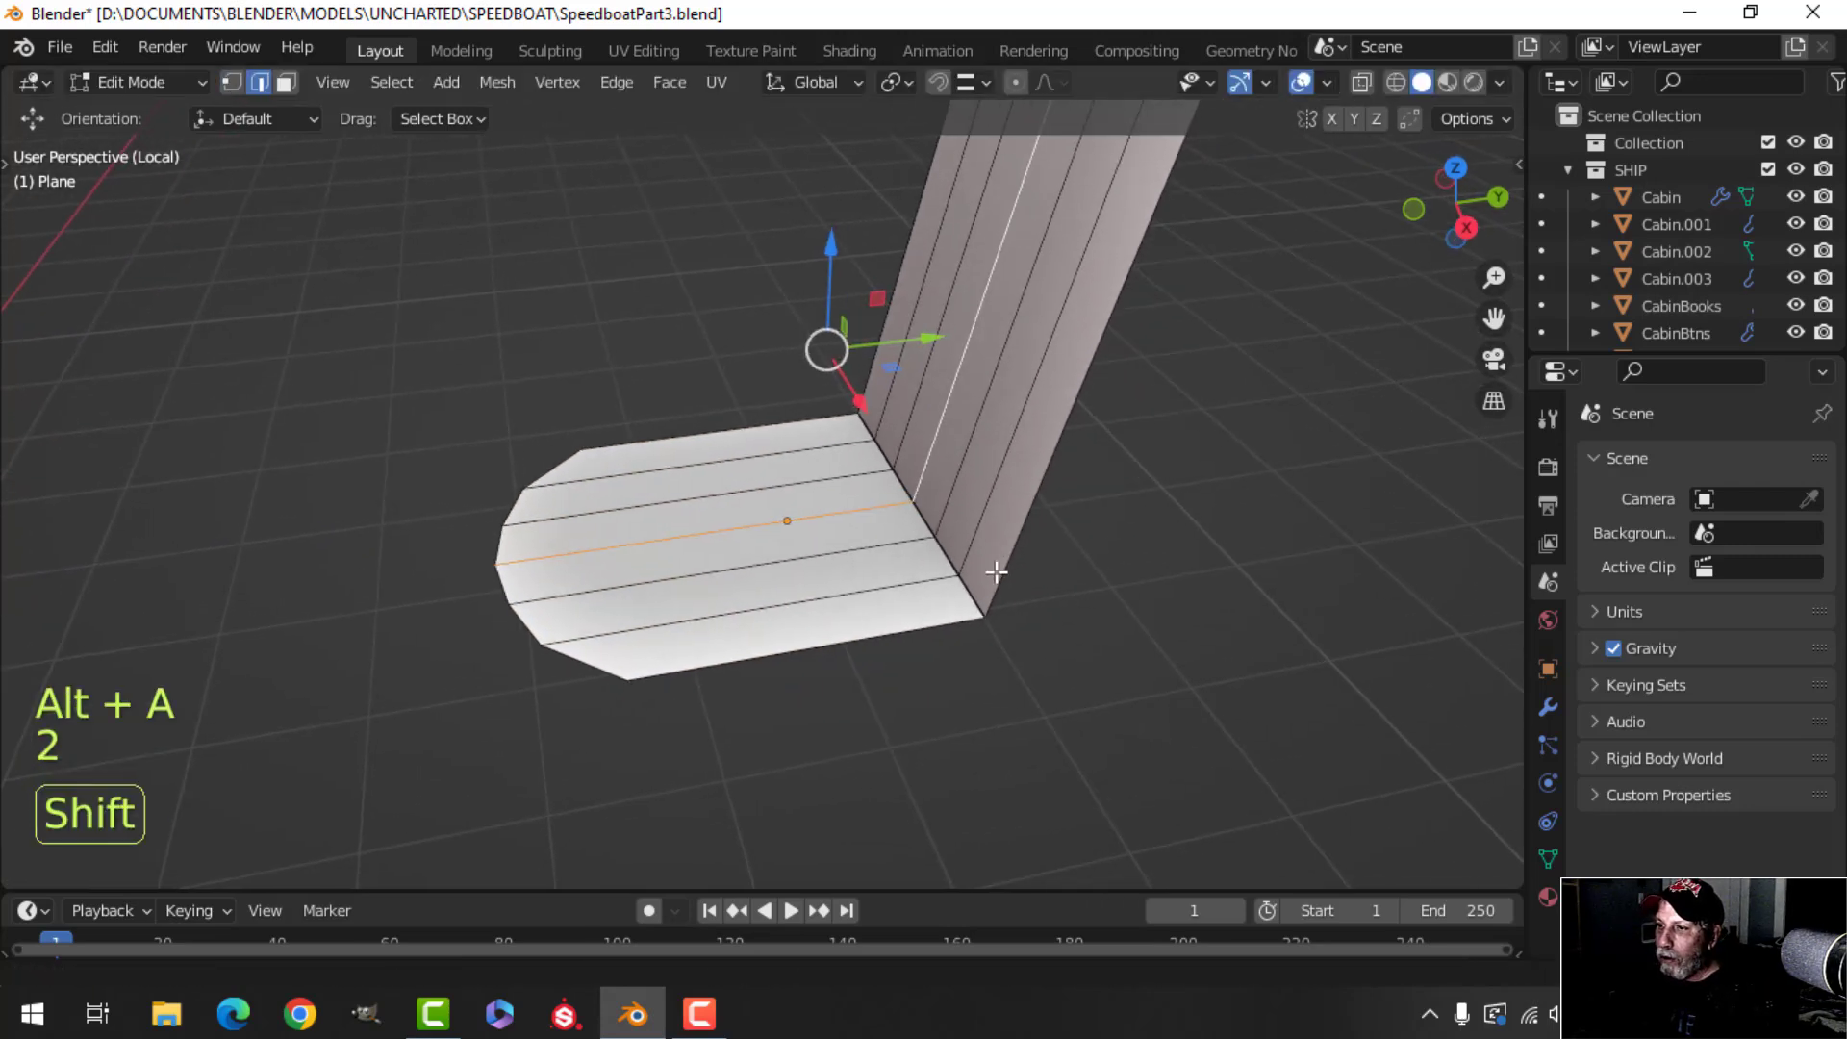
pyautogui.hotkey('alt', 'a')
pyautogui.keyDown('alt'); pyautogui.keyDown('shift'); pyautogui.click(927, 524); pyautogui.keyUp('shift'); pyautogui.keyUp('alt')
pyautogui.hotkey('ctrl', 'b')
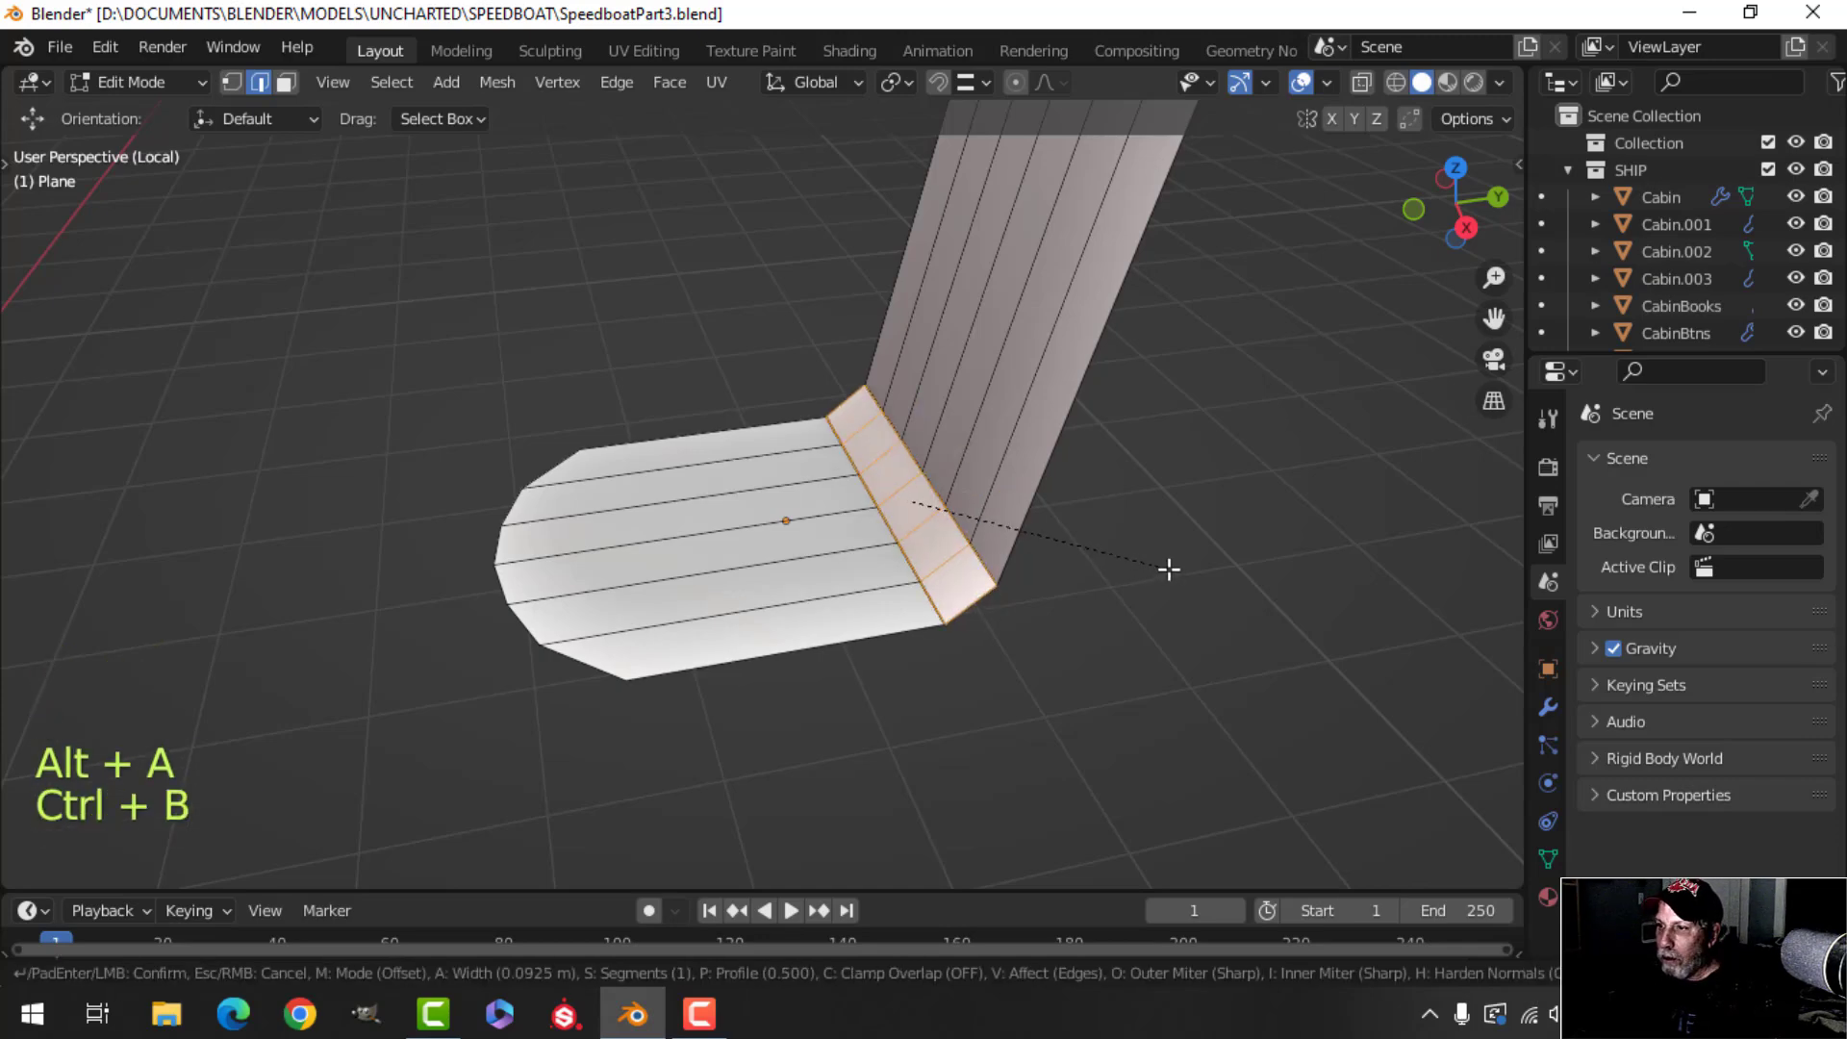
pyautogui.click(1162, 570)
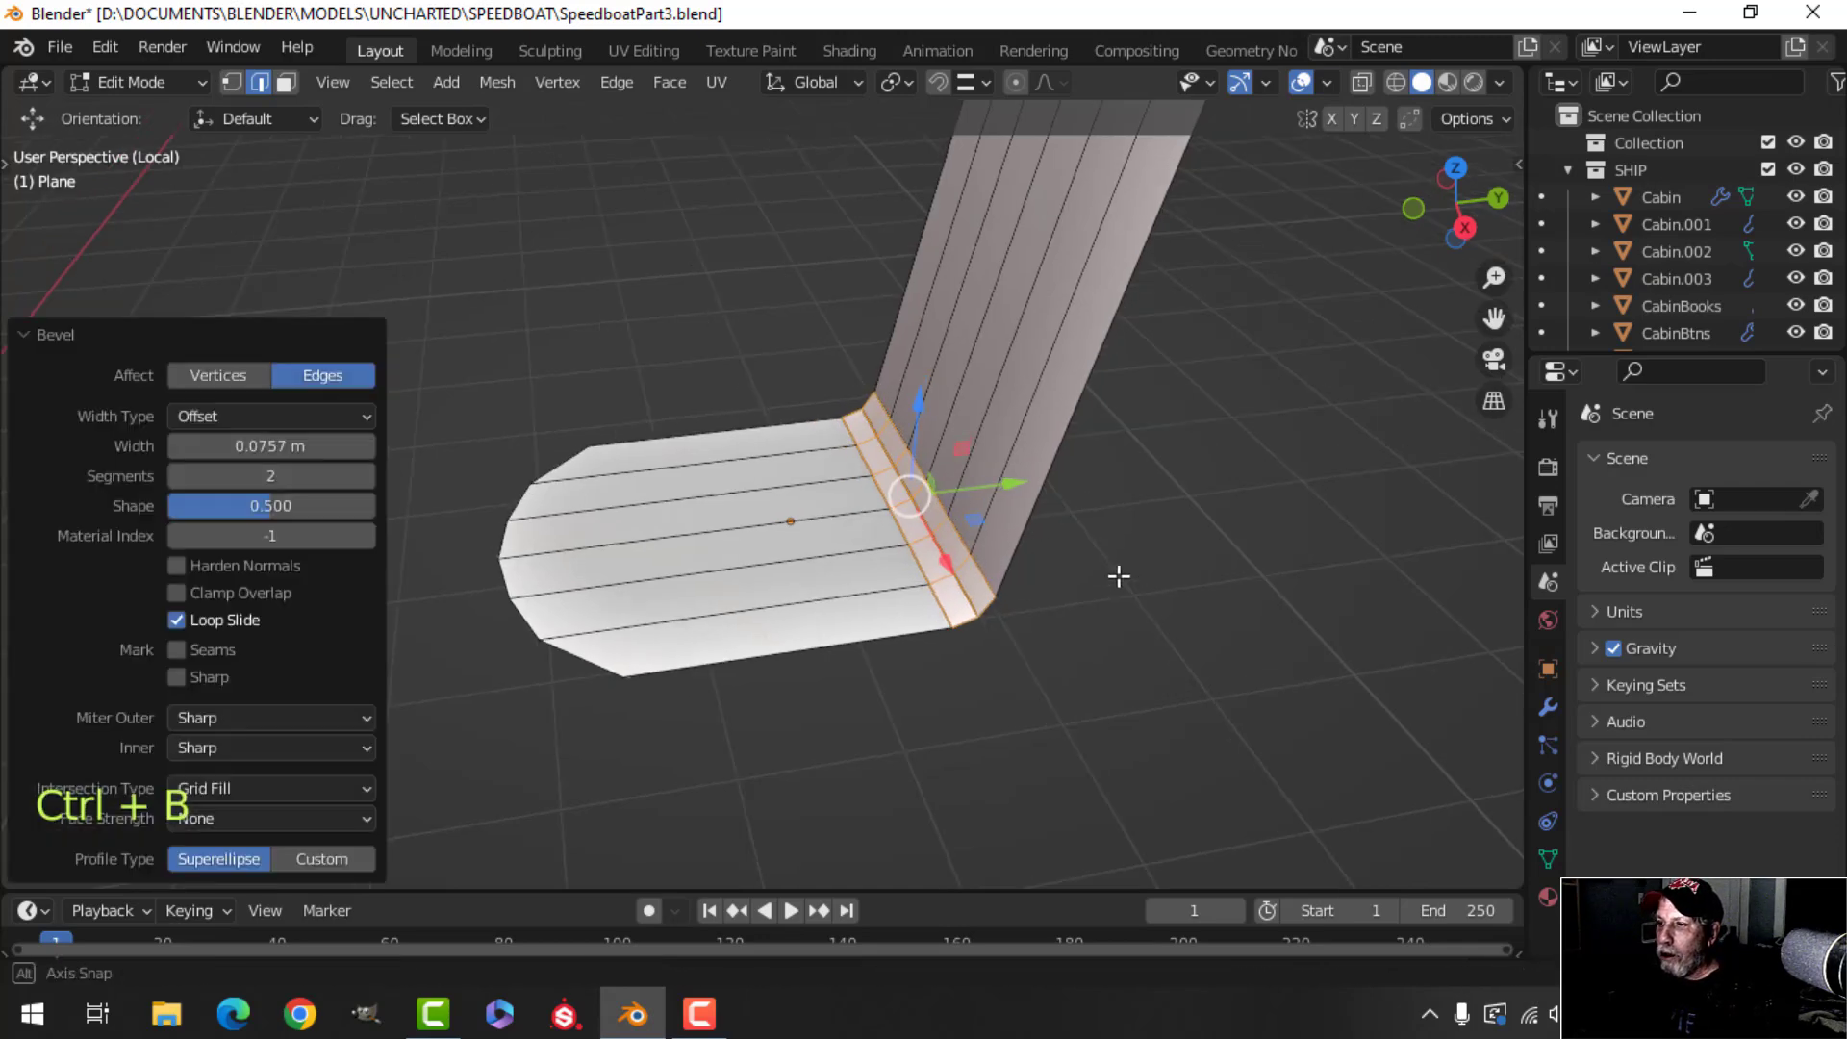
pyautogui.scroll(-2, 998, 568)
pyautogui.moveTo(1117, 577)
pyautogui.mouseDown(button='middle')
pyautogui.moveTo(997, 568)
pyautogui.moveTo(1135, 557)
pyautogui.mouseUp(button='middle')
pyautogui.hotkey('alt', 'a')
# Lower the backrest's top edge along its slope using Normal orientation, and return to Object Mode with Global orientation.
pyautogui.keyDown('shift'); pyautogui.moveTo(1066, 489); pyautogui.dragTo(977, 650, button='middle'); pyautogui.keyUp('shift')
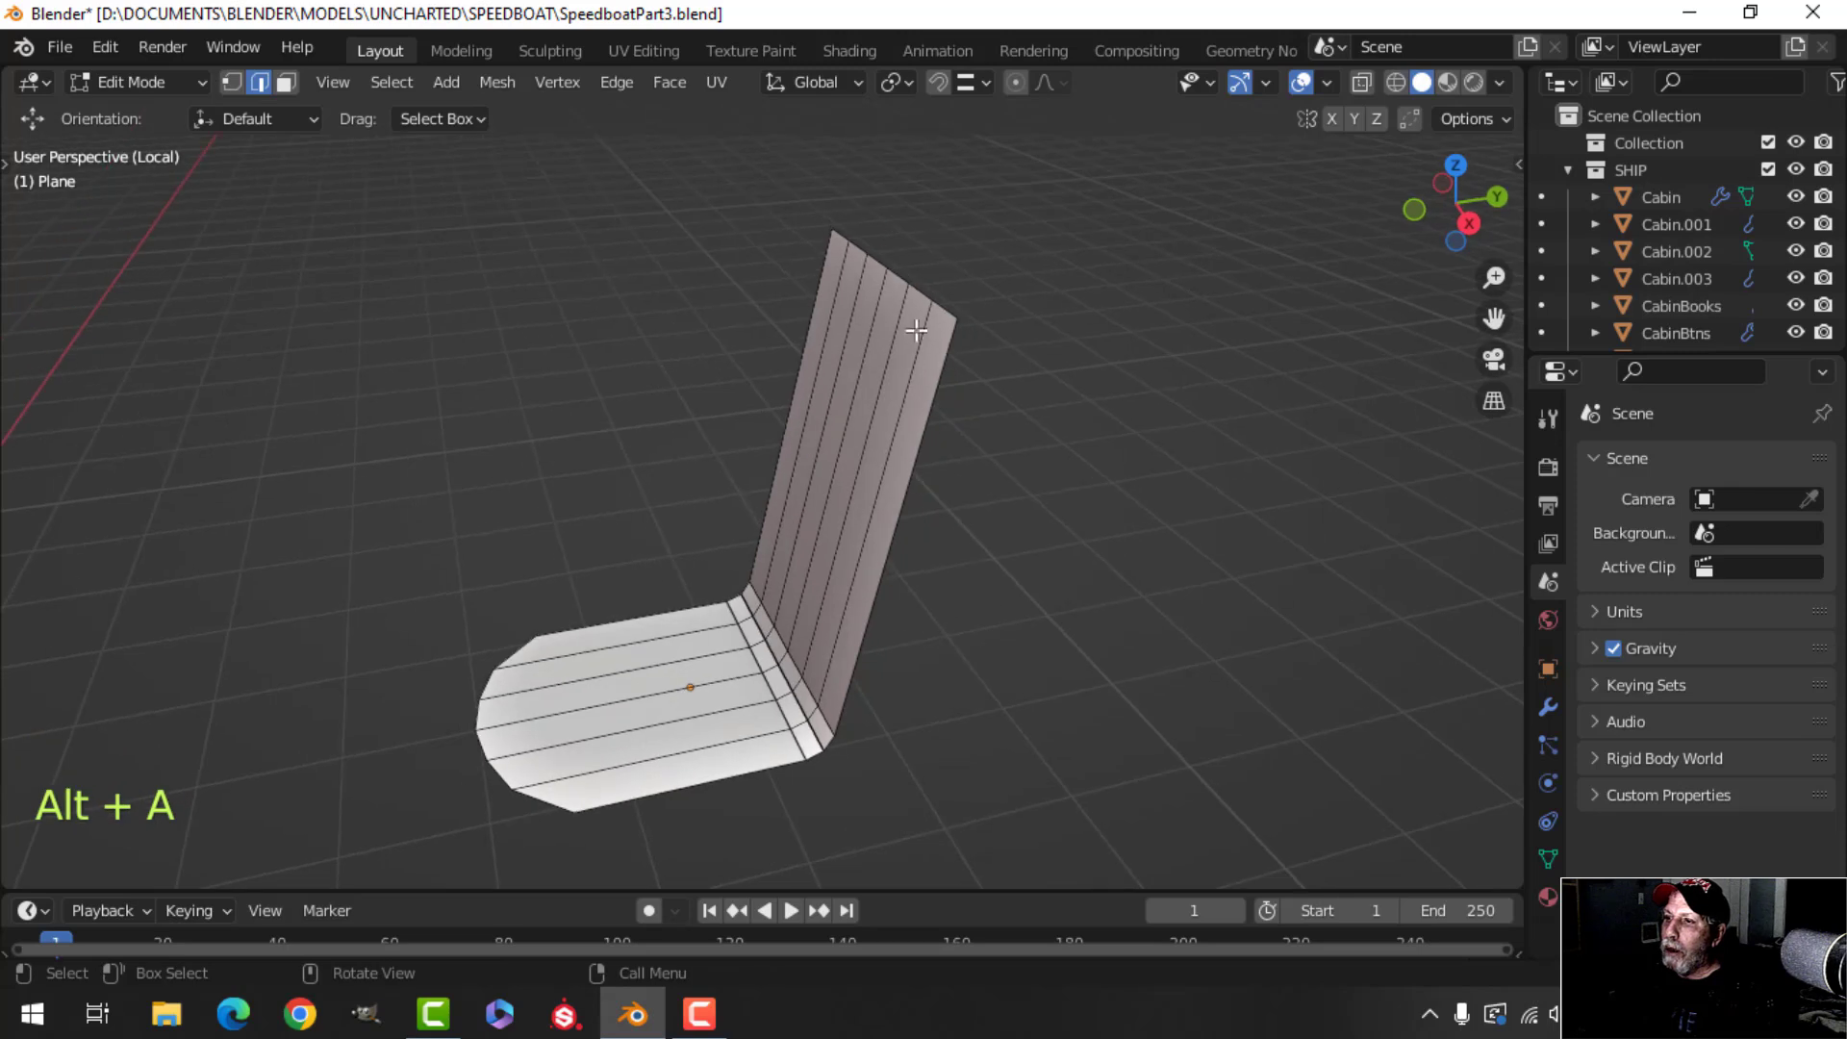
pyautogui.keyDown('alt'); pyautogui.keyDown('shift'); pyautogui.click(901, 280); pyautogui.keyUp('shift'); pyautogui.keyUp('alt')
pyautogui.moveTo(901, 280); pyautogui.dragTo(903, 340, button='middle')
pyautogui.click(810, 82)
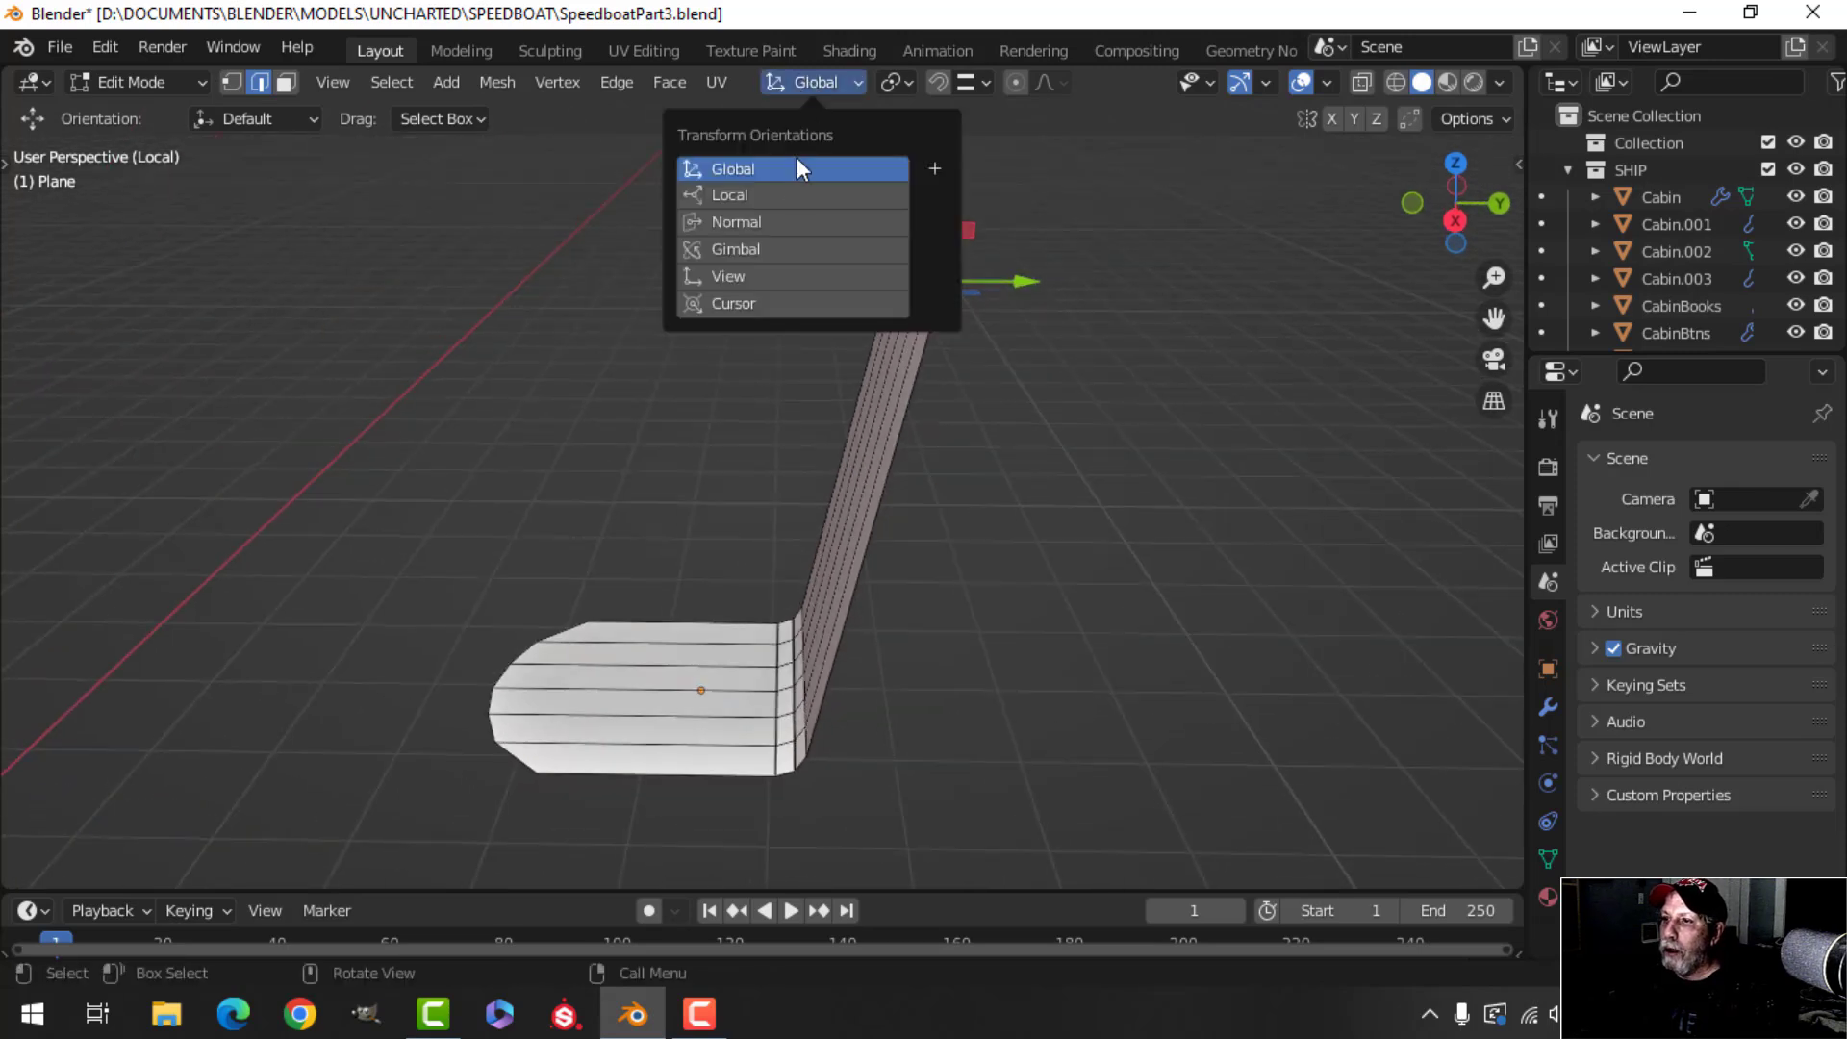
pyautogui.click(769, 227)
pyautogui.moveTo(770, 227); pyautogui.dragTo(954, 415, button='middle')
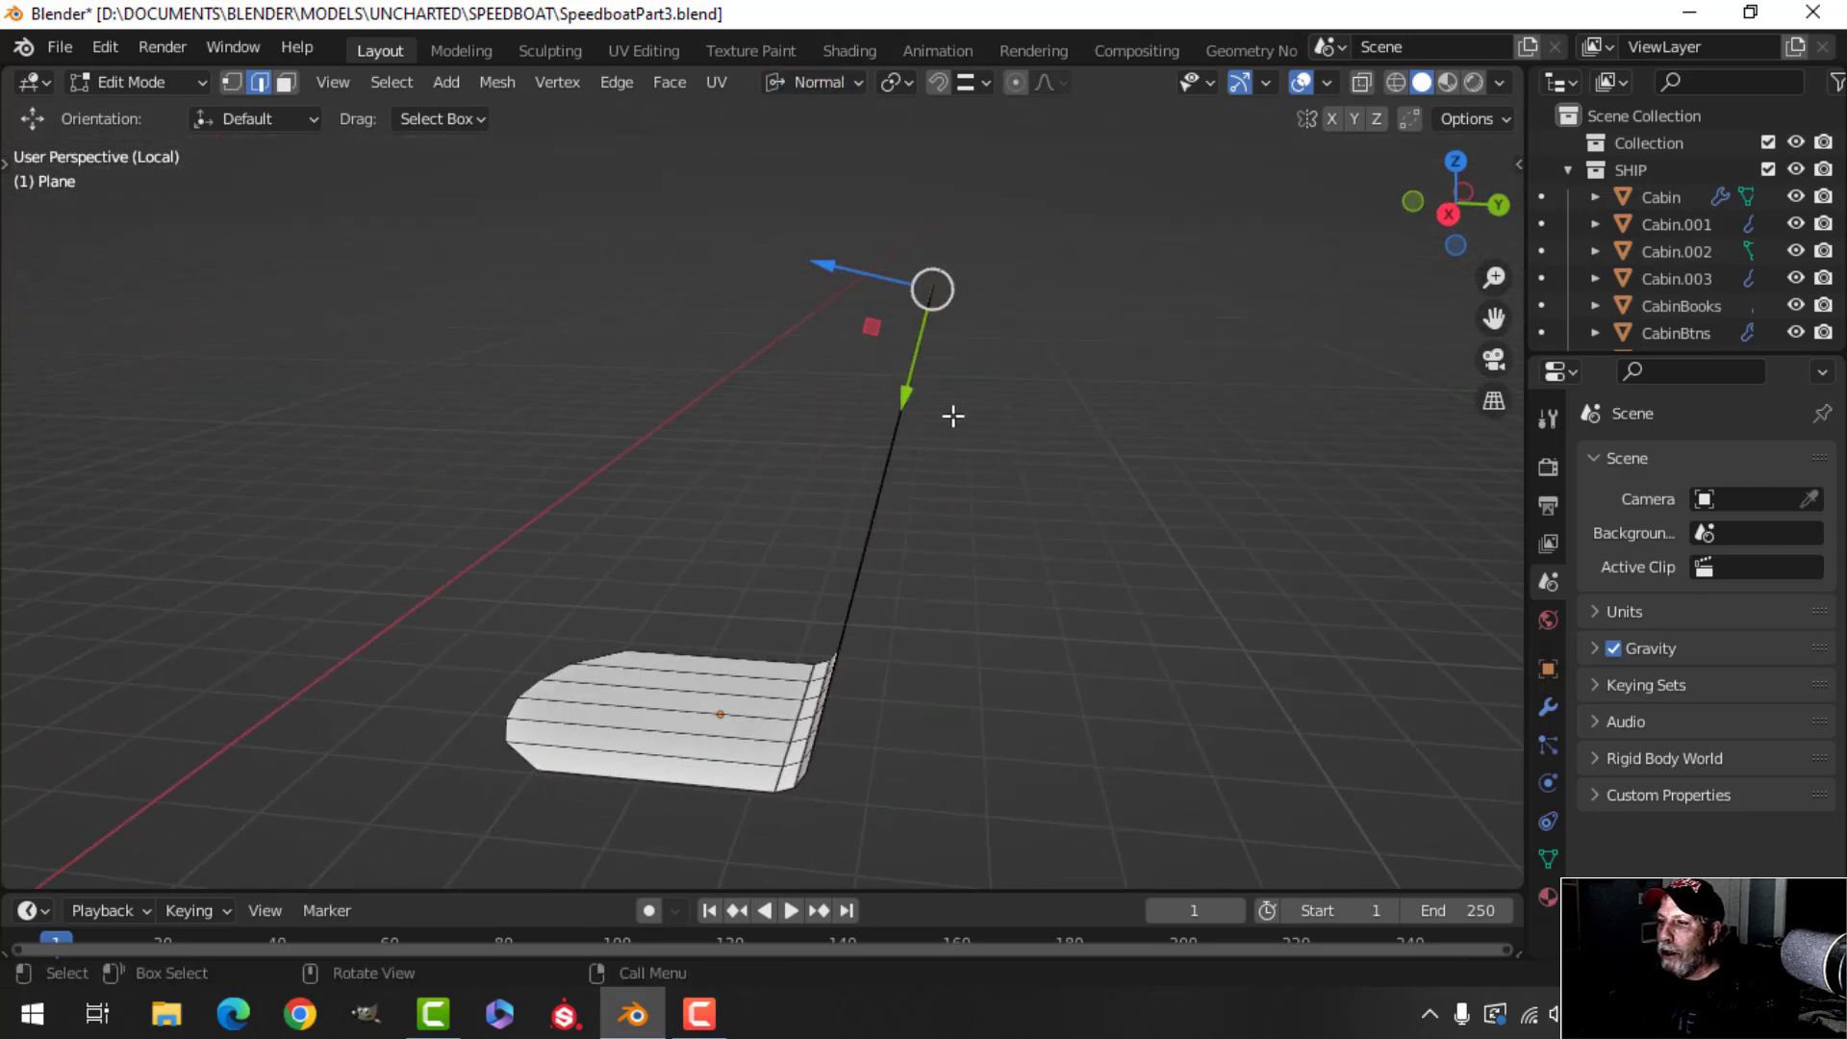
pyautogui.moveTo(912, 394); pyautogui.dragTo(900, 457)
pyautogui.moveTo(898, 523); pyautogui.dragTo(771, 471, button='middle')
pyautogui.moveTo(770, 427); pyautogui.dragTo(781, 454)
pyautogui.moveTo(781, 454); pyautogui.dragTo(908, 532, button='middle')
pyautogui.press('Tab')
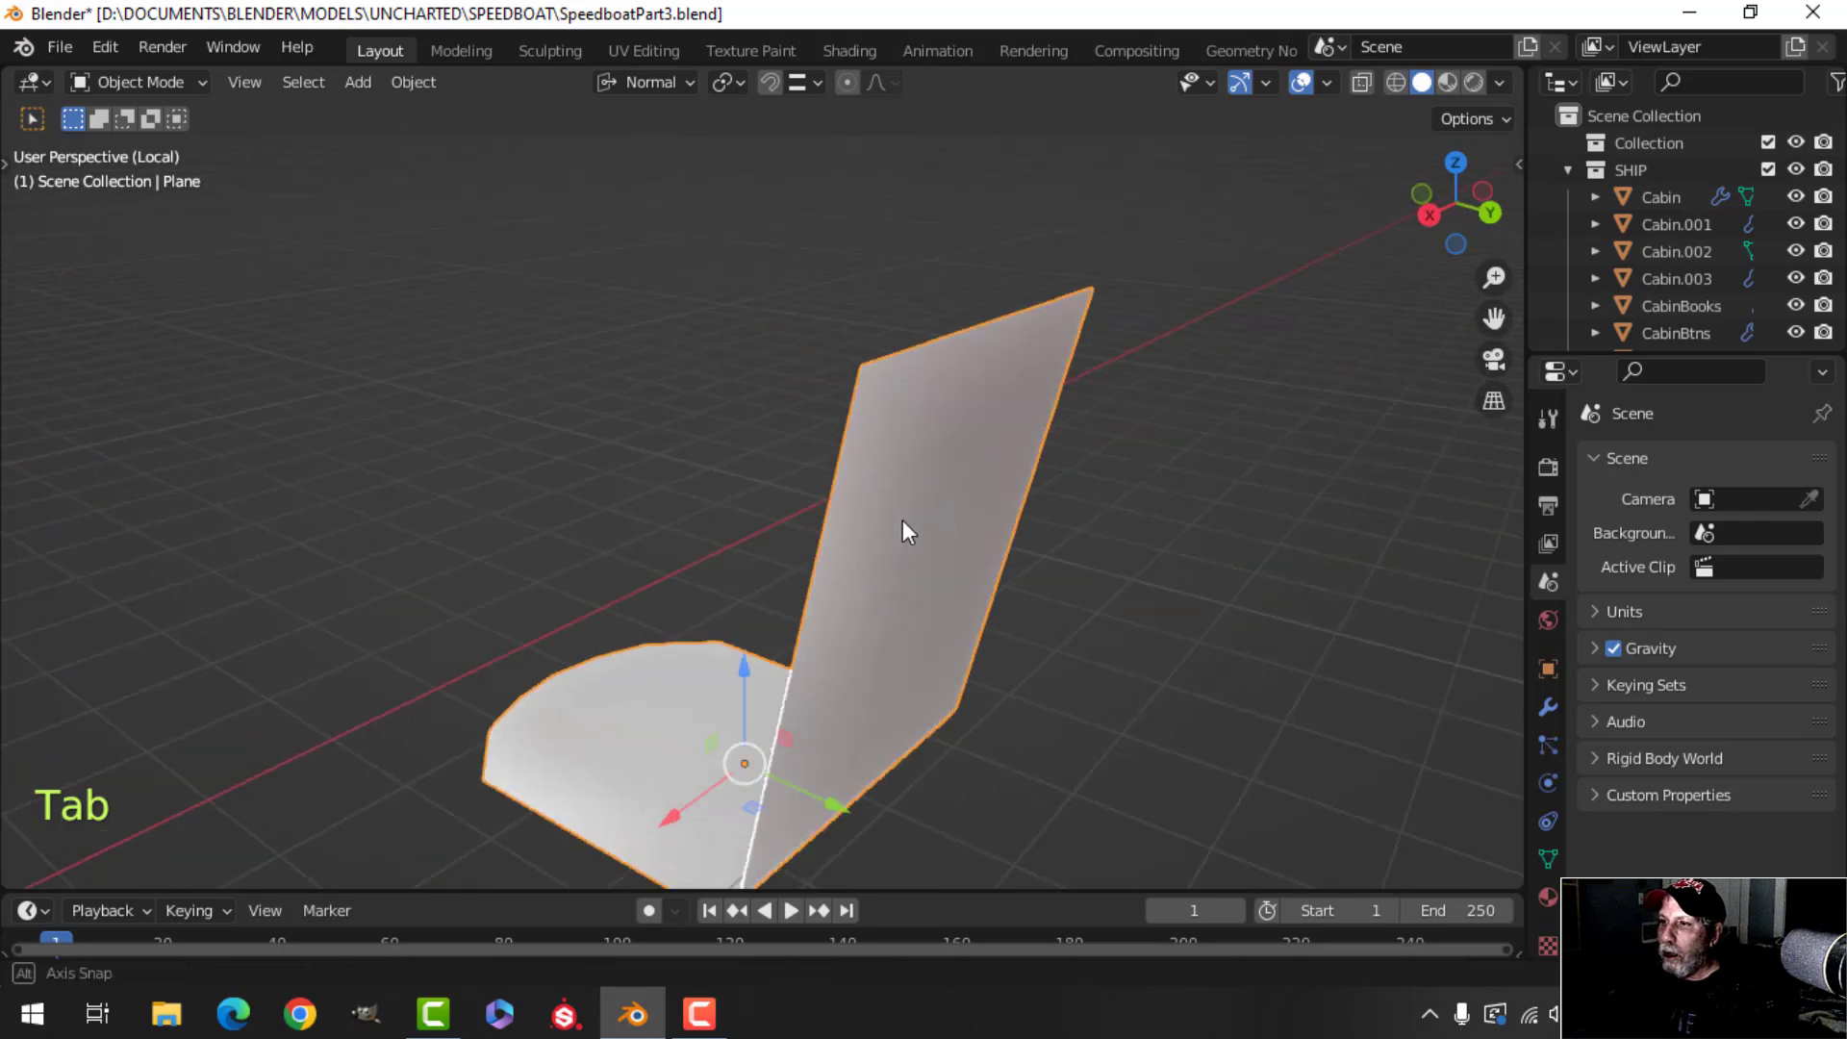
pyautogui.click(676, 83)
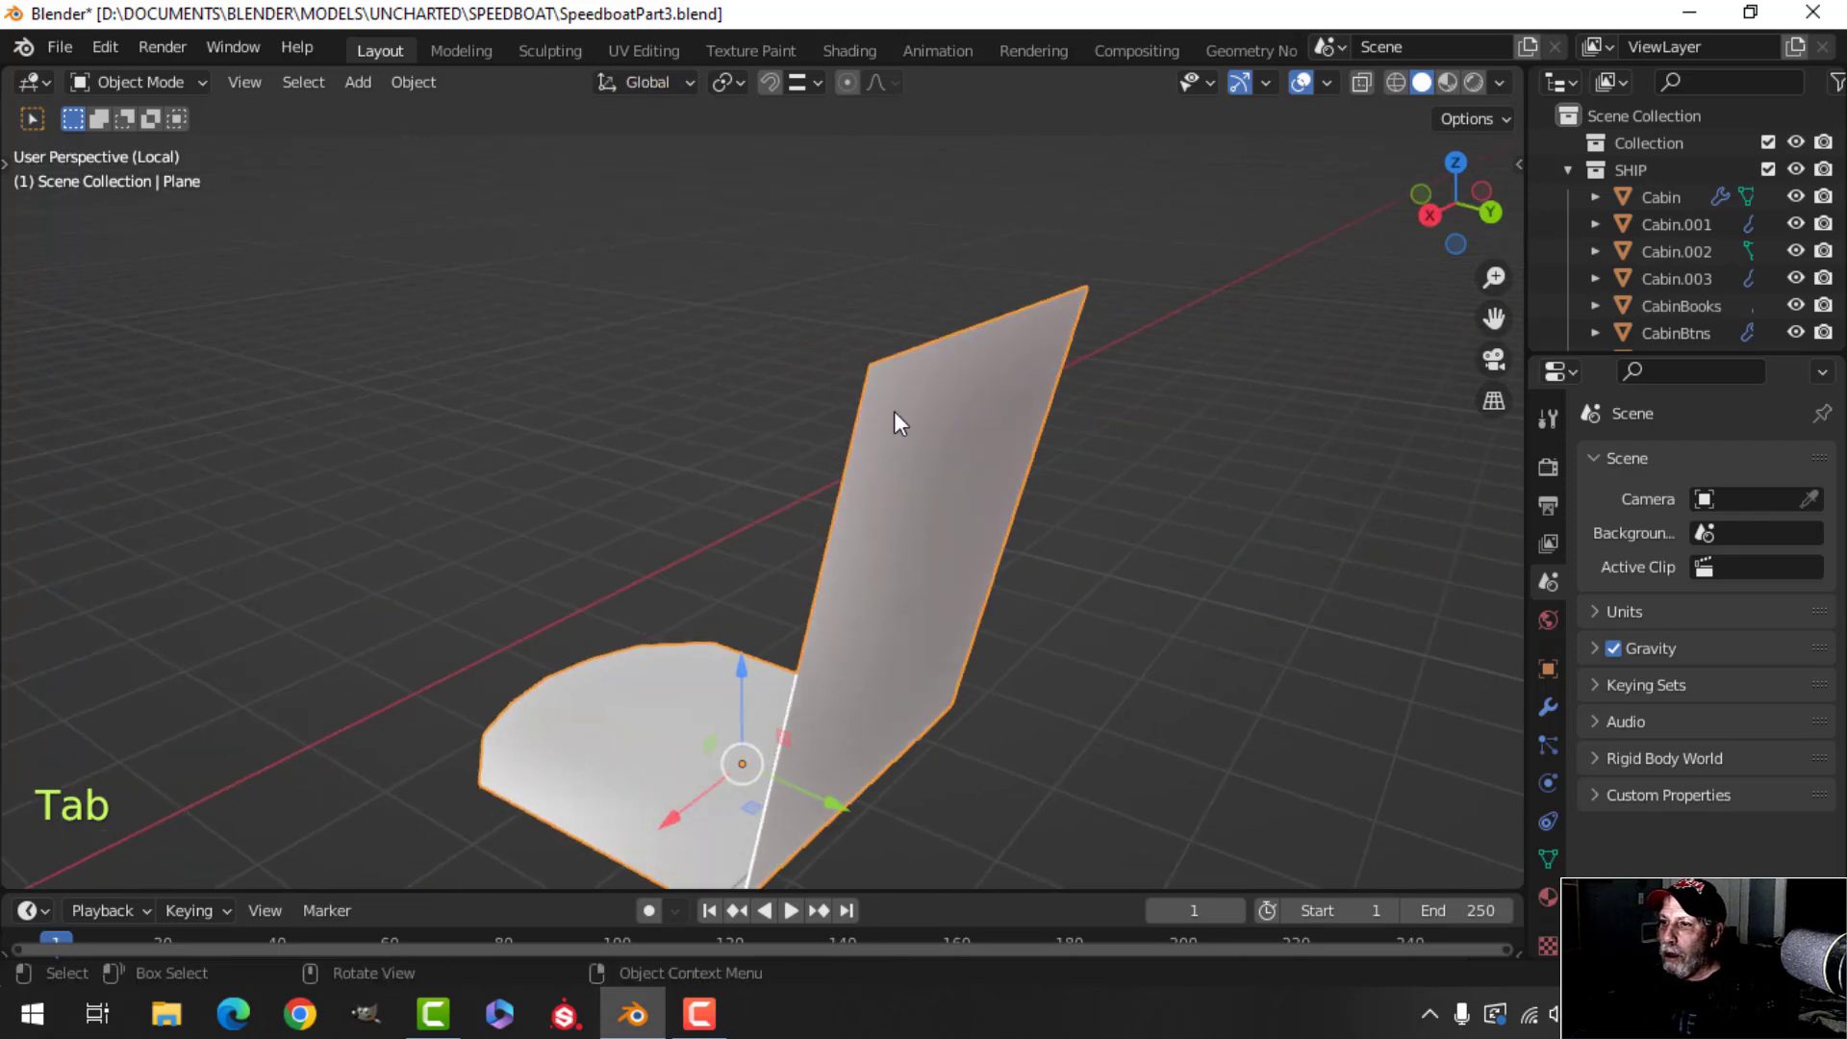
# Select the backrest's two top corner vertices in Edit Mode and lower them about 0.08 m along the slope using Normal orientation.
pyautogui.moveTo(896, 448); pyautogui.dragTo(899, 455, button='middle')
pyautogui.press('Tab')
pyautogui.moveTo(899, 455); pyautogui.dragTo(846, 449, button='middle')
pyautogui.hotkey('alt', 'a')
pyautogui.press('1')
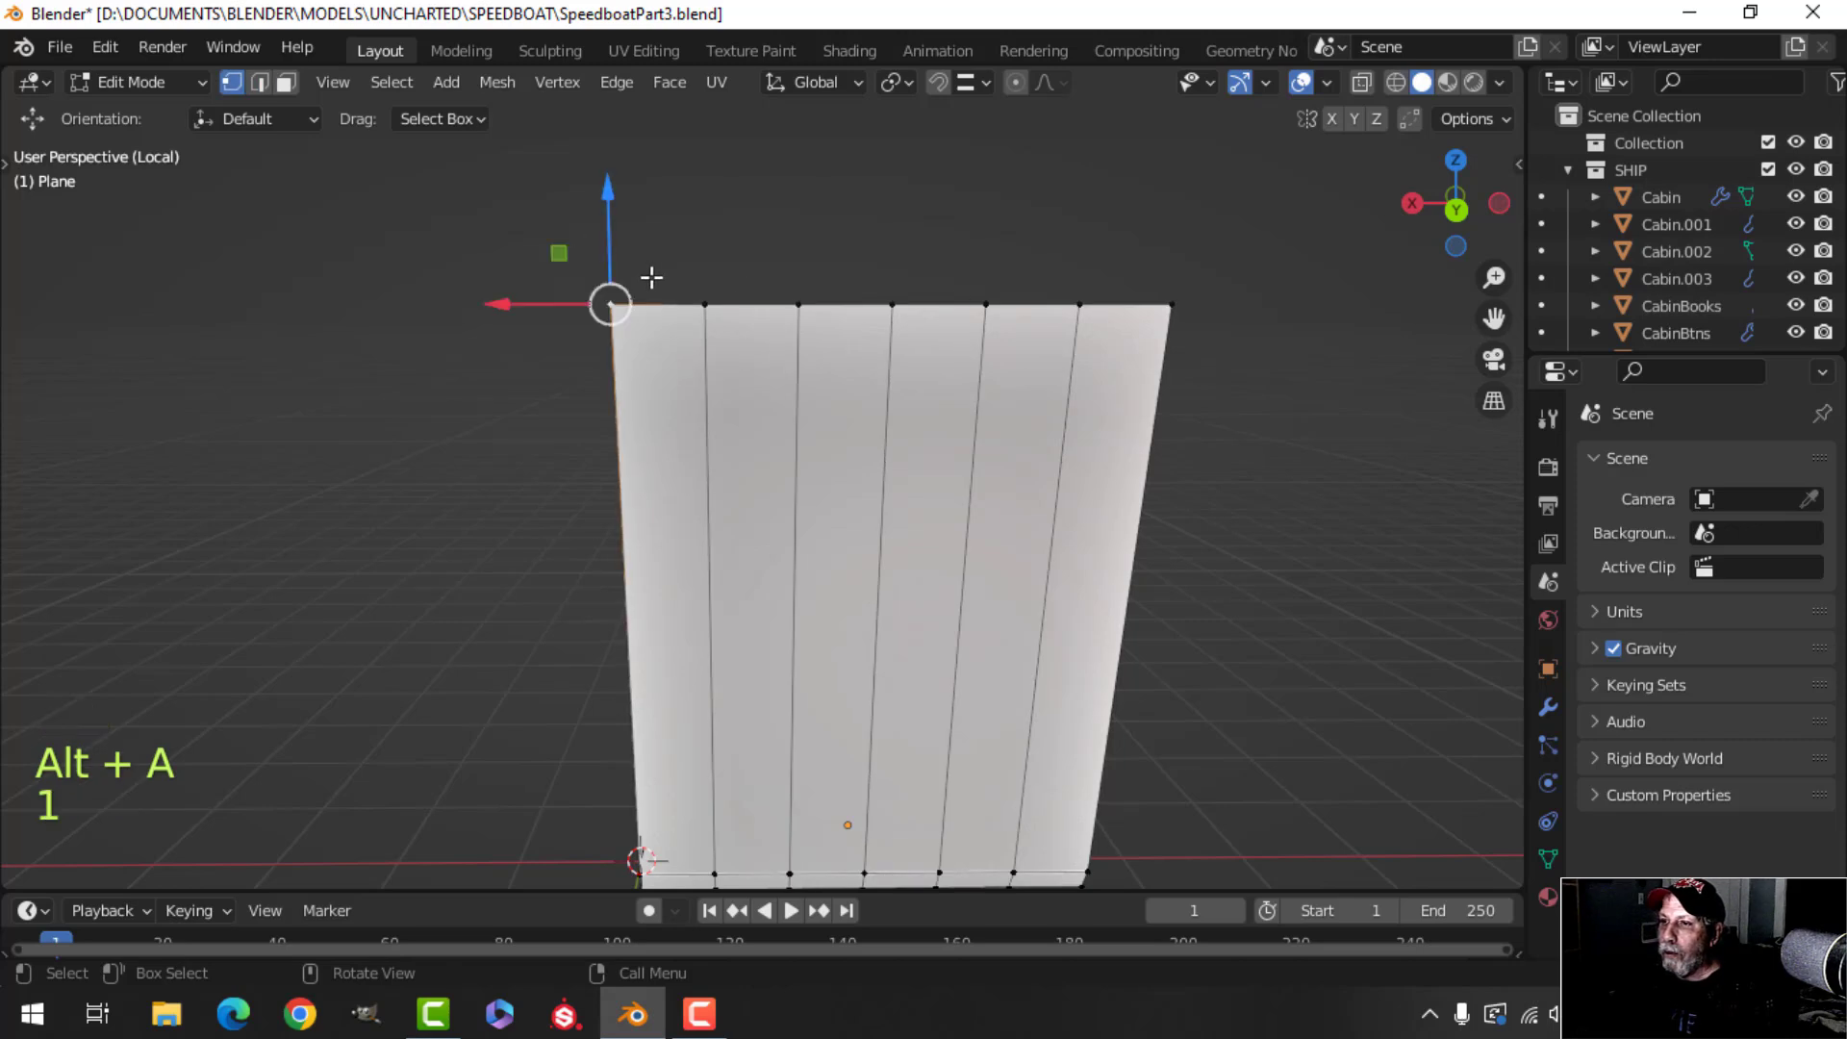
pyautogui.moveTo(1159, 402); pyautogui.dragTo(975, 429, button='middle')
pyautogui.keyDown('shift'); pyautogui.moveTo(976, 429); pyautogui.dragTo(846, 152, button='middle'); pyautogui.keyUp('shift')
pyautogui.click(814, 82)
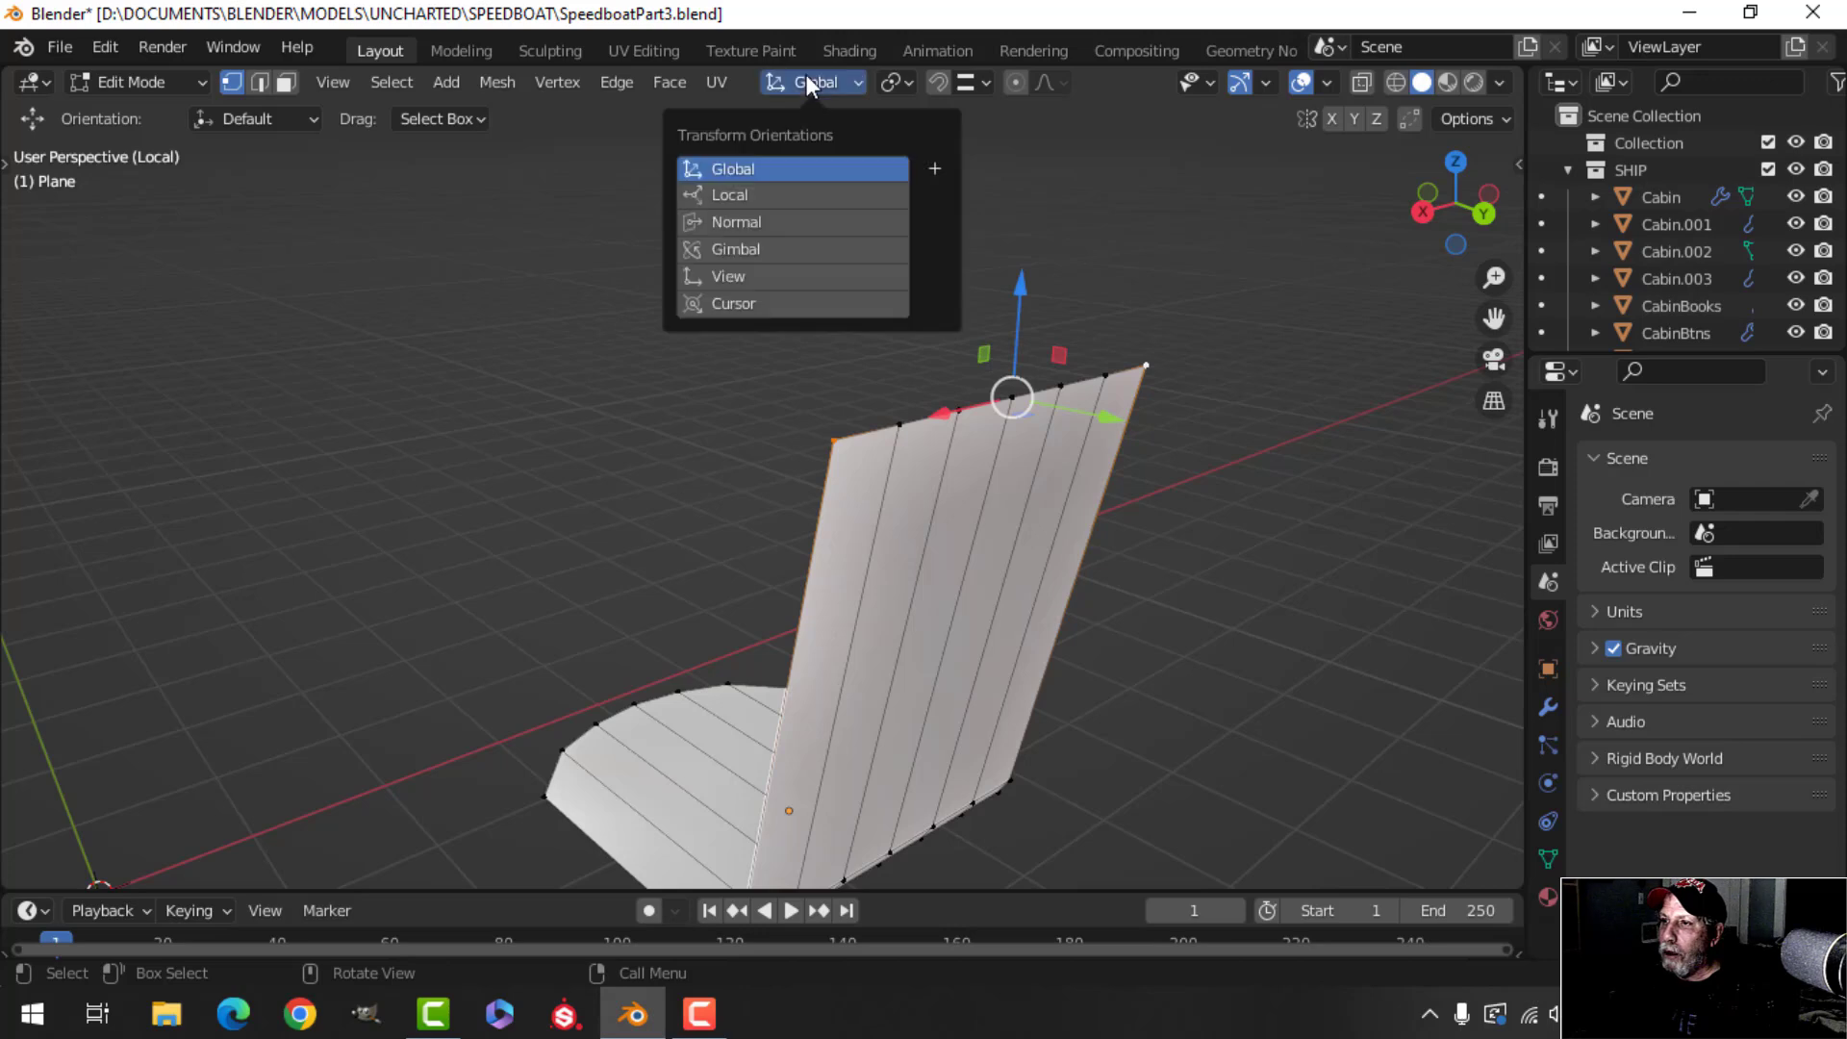
pyautogui.click(793, 221)
pyautogui.moveTo(1228, 392); pyautogui.dragTo(1033, 360, button='middle')
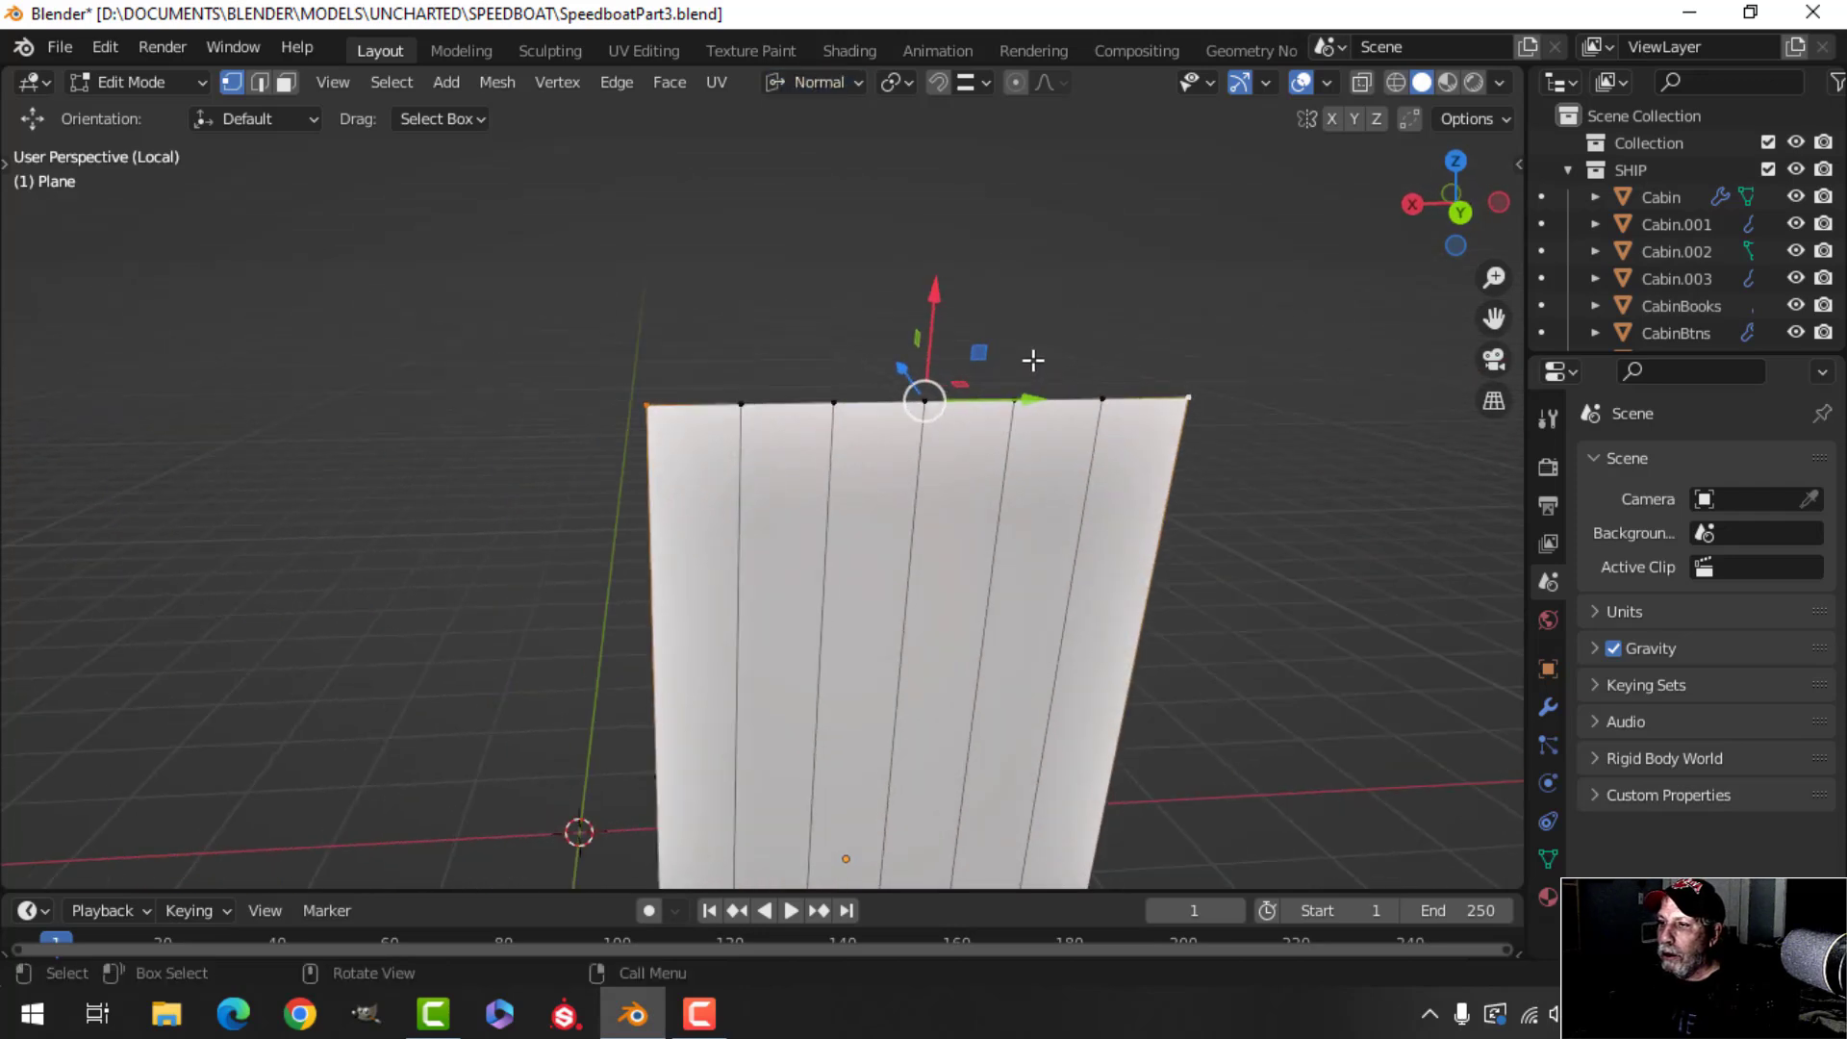
pyautogui.moveTo(944, 294); pyautogui.dragTo(956, 353)
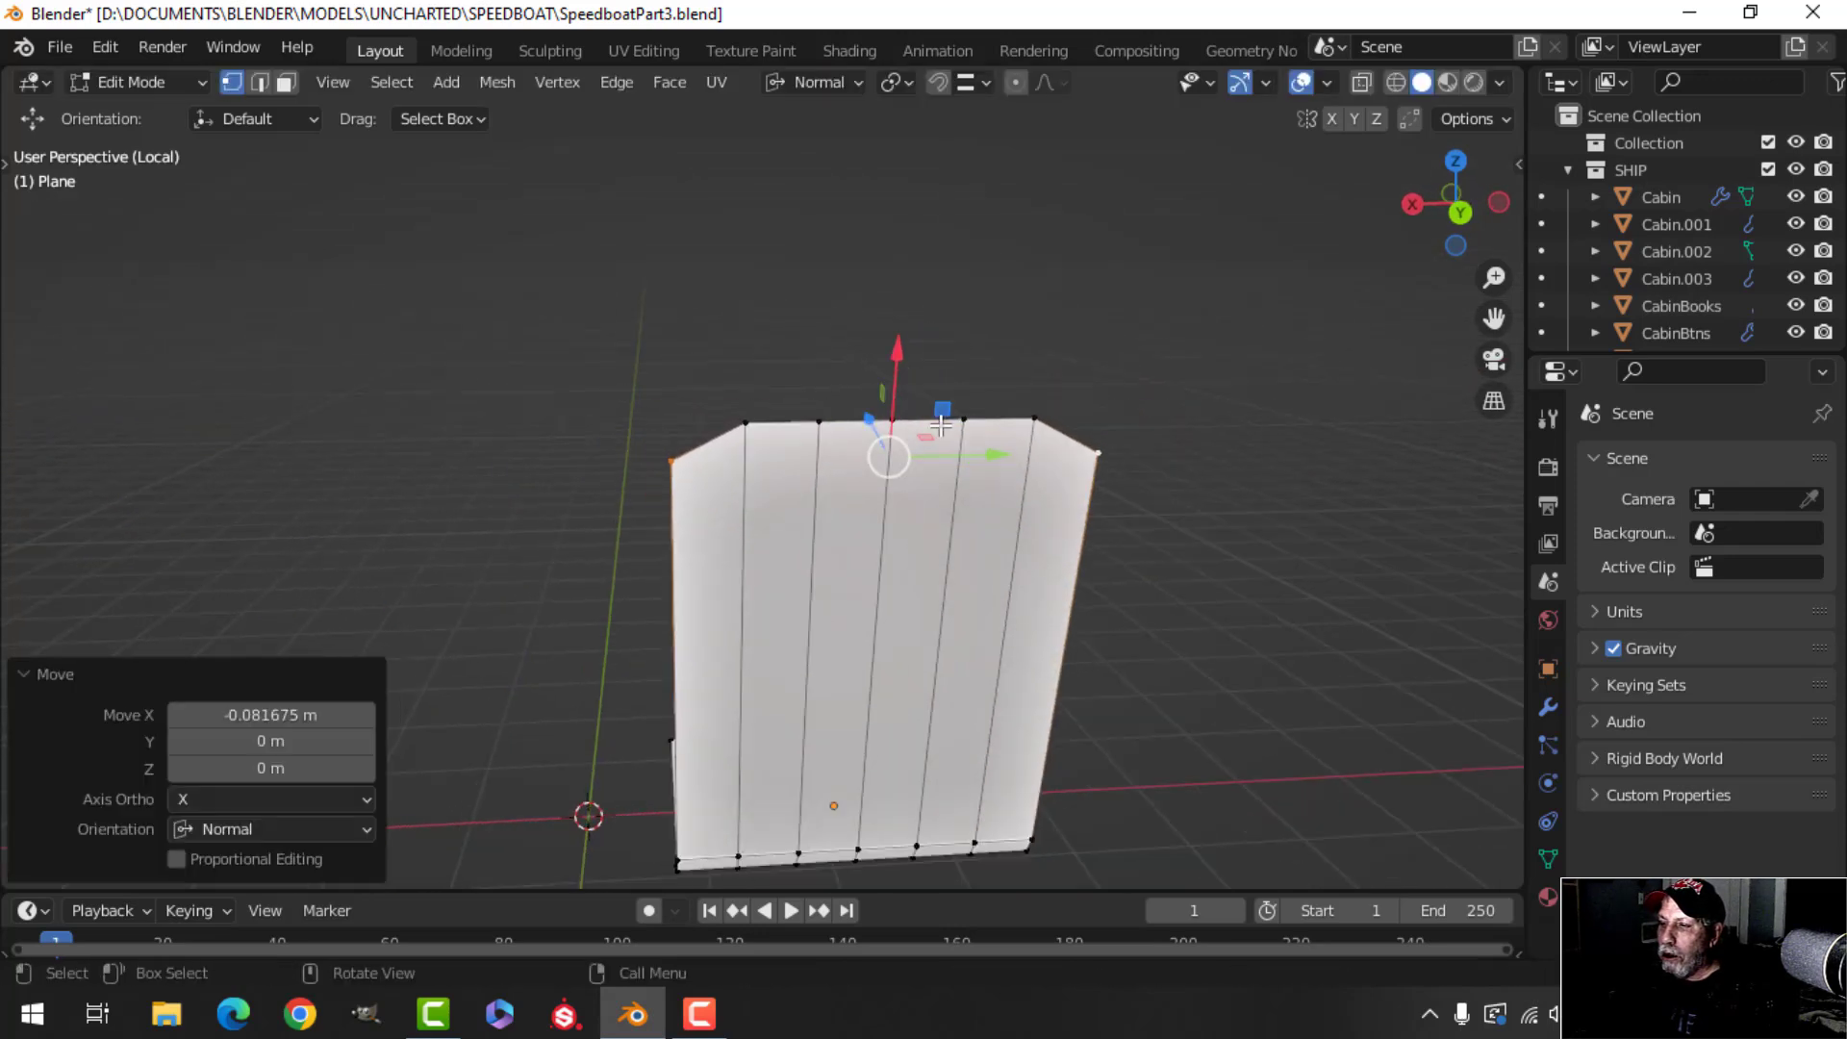
pyautogui.moveTo(962, 404); pyautogui.dragTo(1048, 529, button='middle')
pyautogui.moveTo(977, 543); pyautogui.dragTo(1014, 580, button='middle')
pyautogui.scroll(2, 1011, 565)
pyautogui.hotkey('alt', 'a')
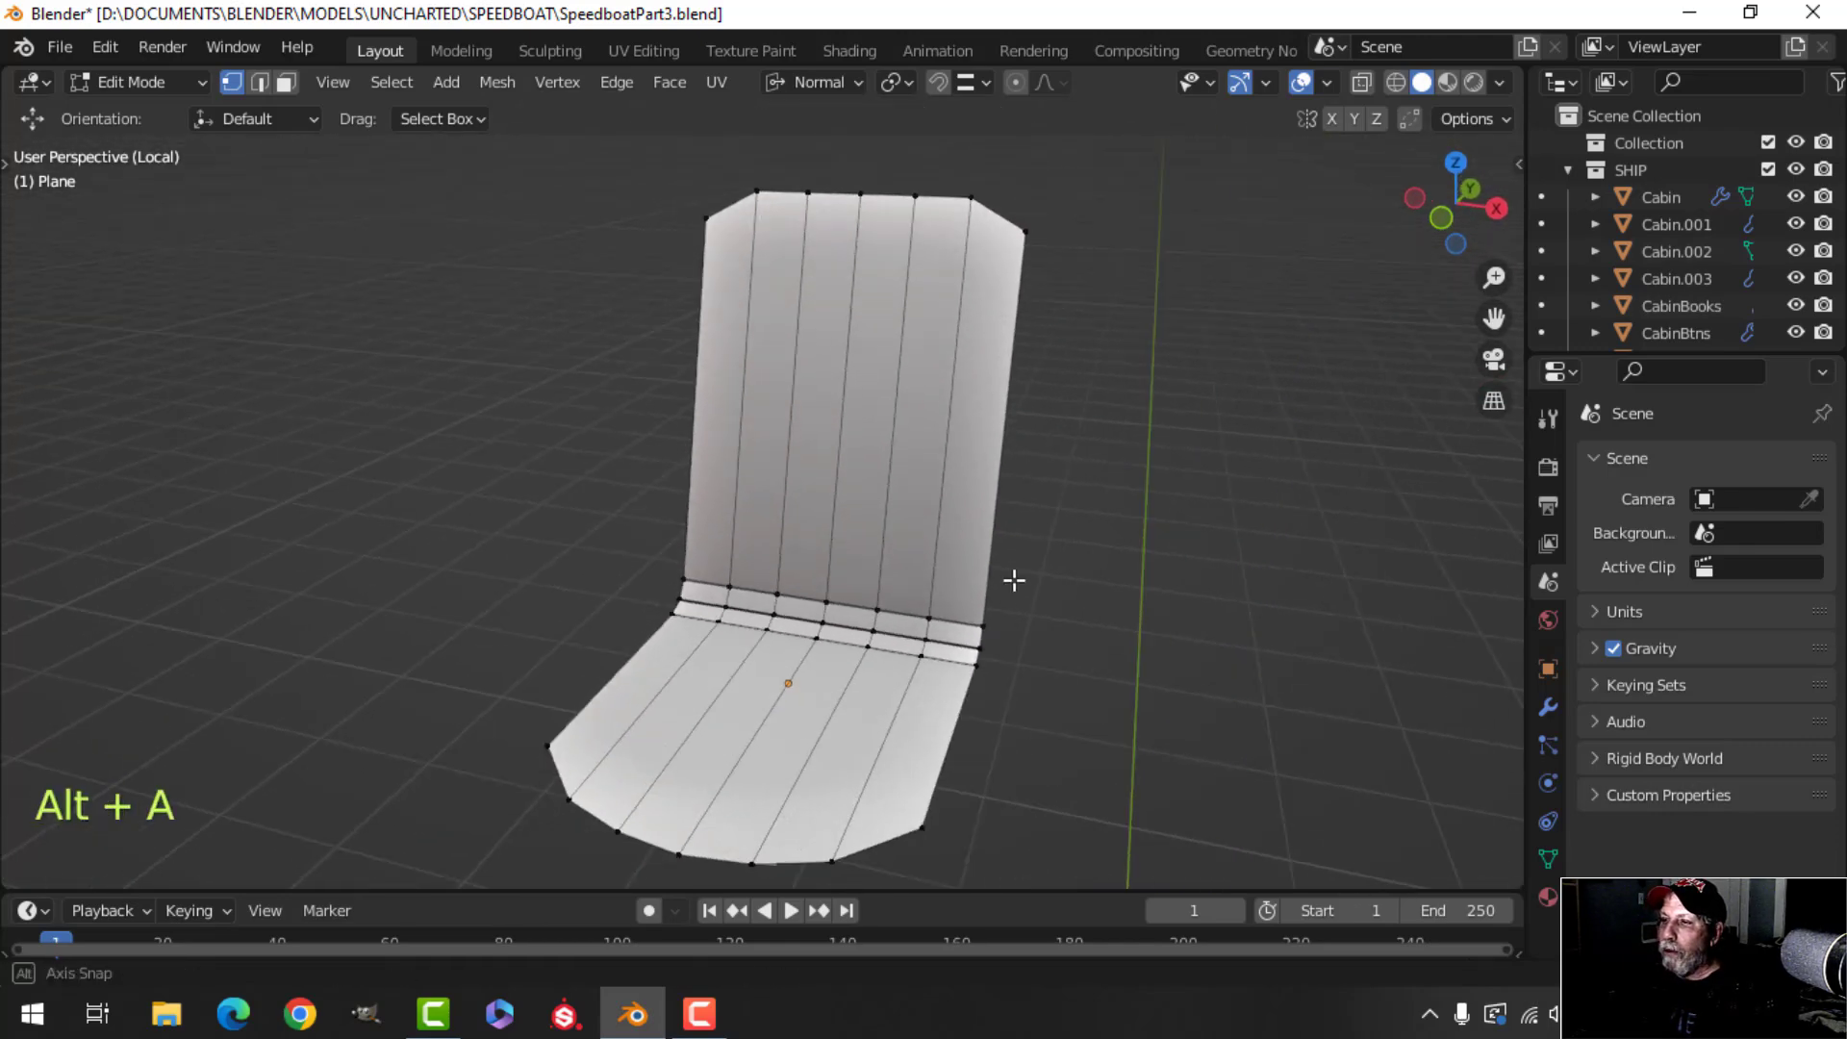
pyautogui.click(1002, 380)
pyautogui.rightClick(1056, 413)
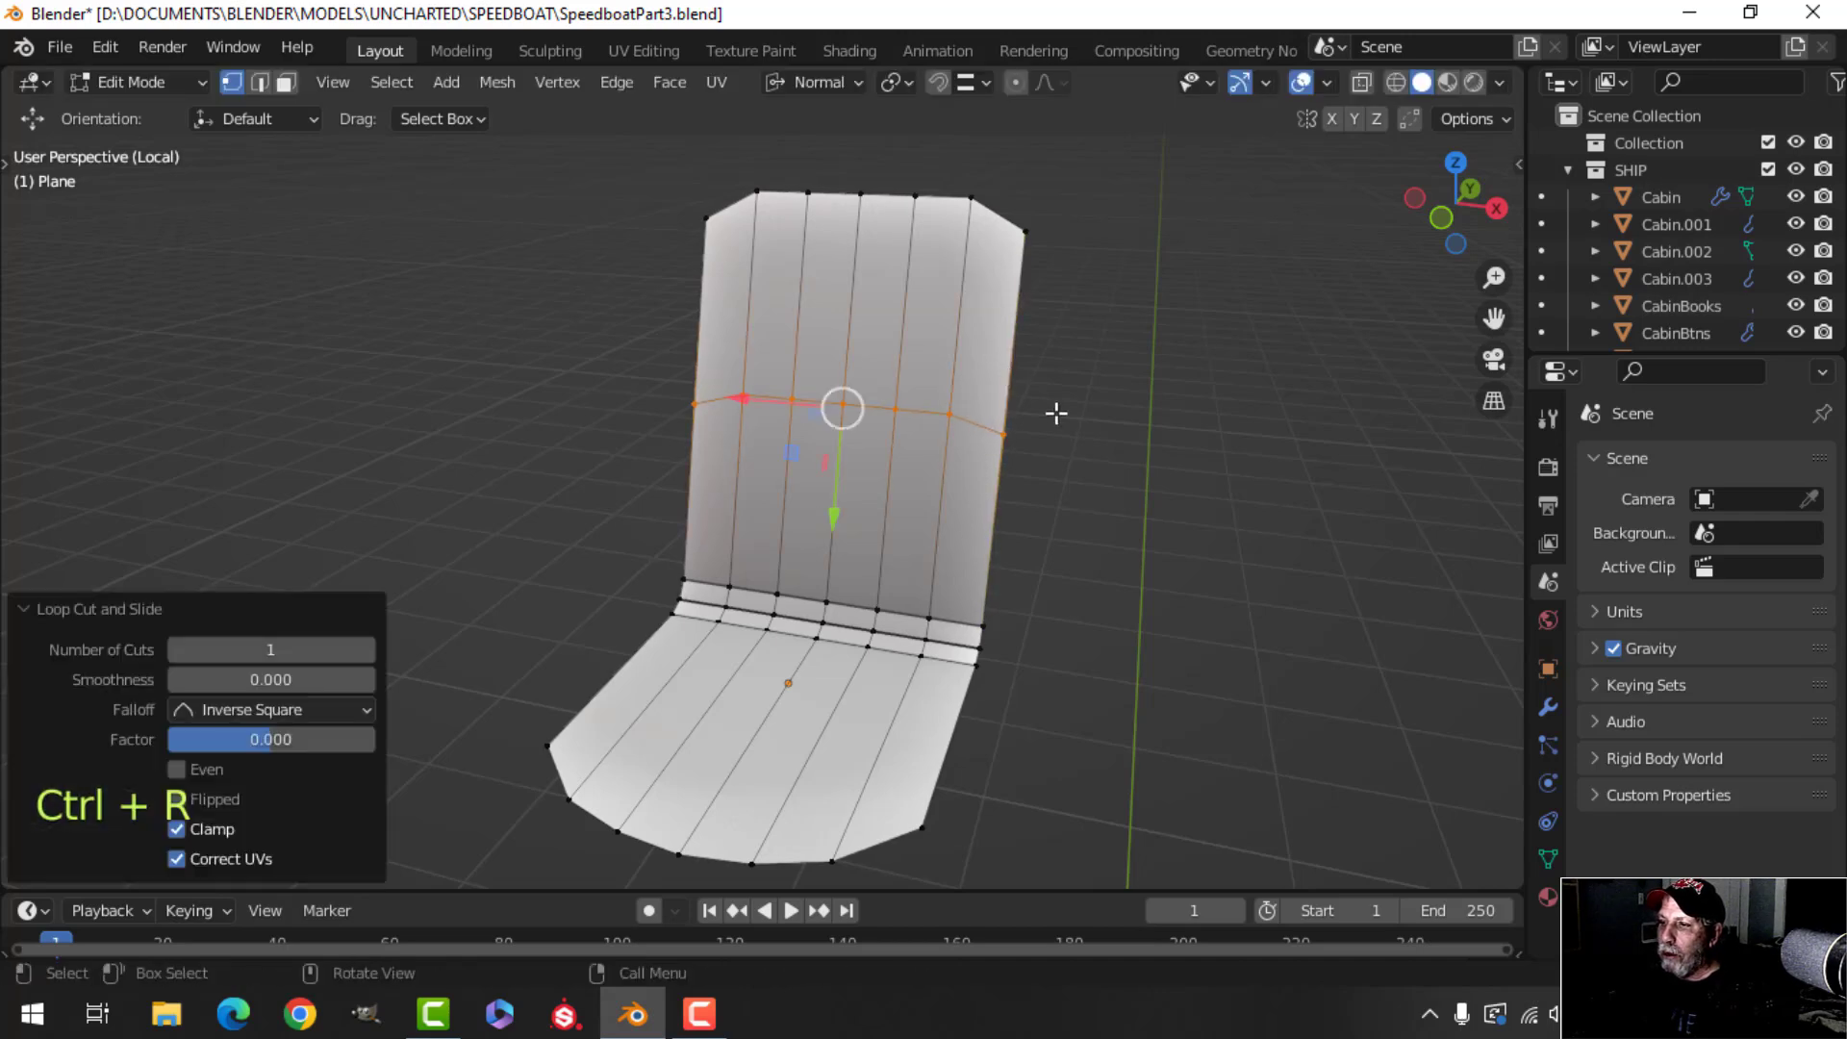
pyautogui.hotkey('ctrl', 'z')
# Add a horizontal loop cut low on the backrest at a slide factor of about 0.74 and flatten it by scaling normal Y to 0.
pyautogui.hotkey('ctrl', 'r')
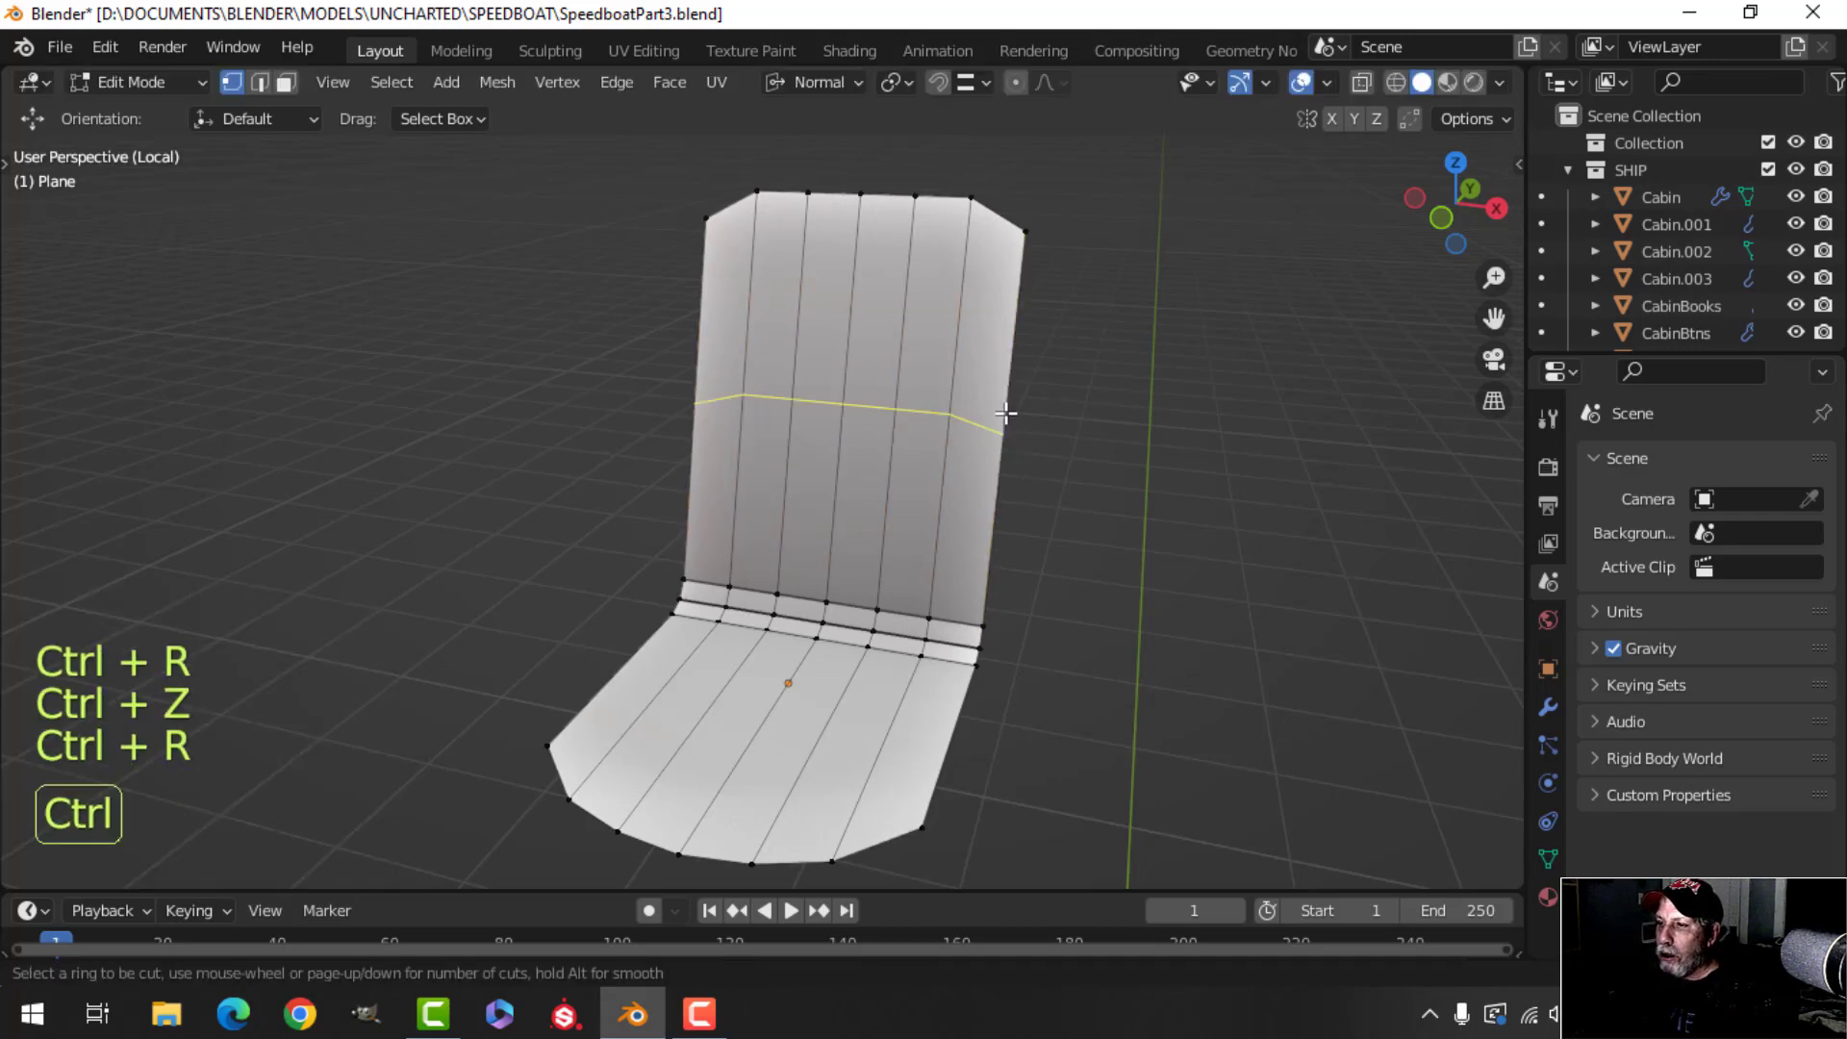
pyautogui.click(1009, 418)
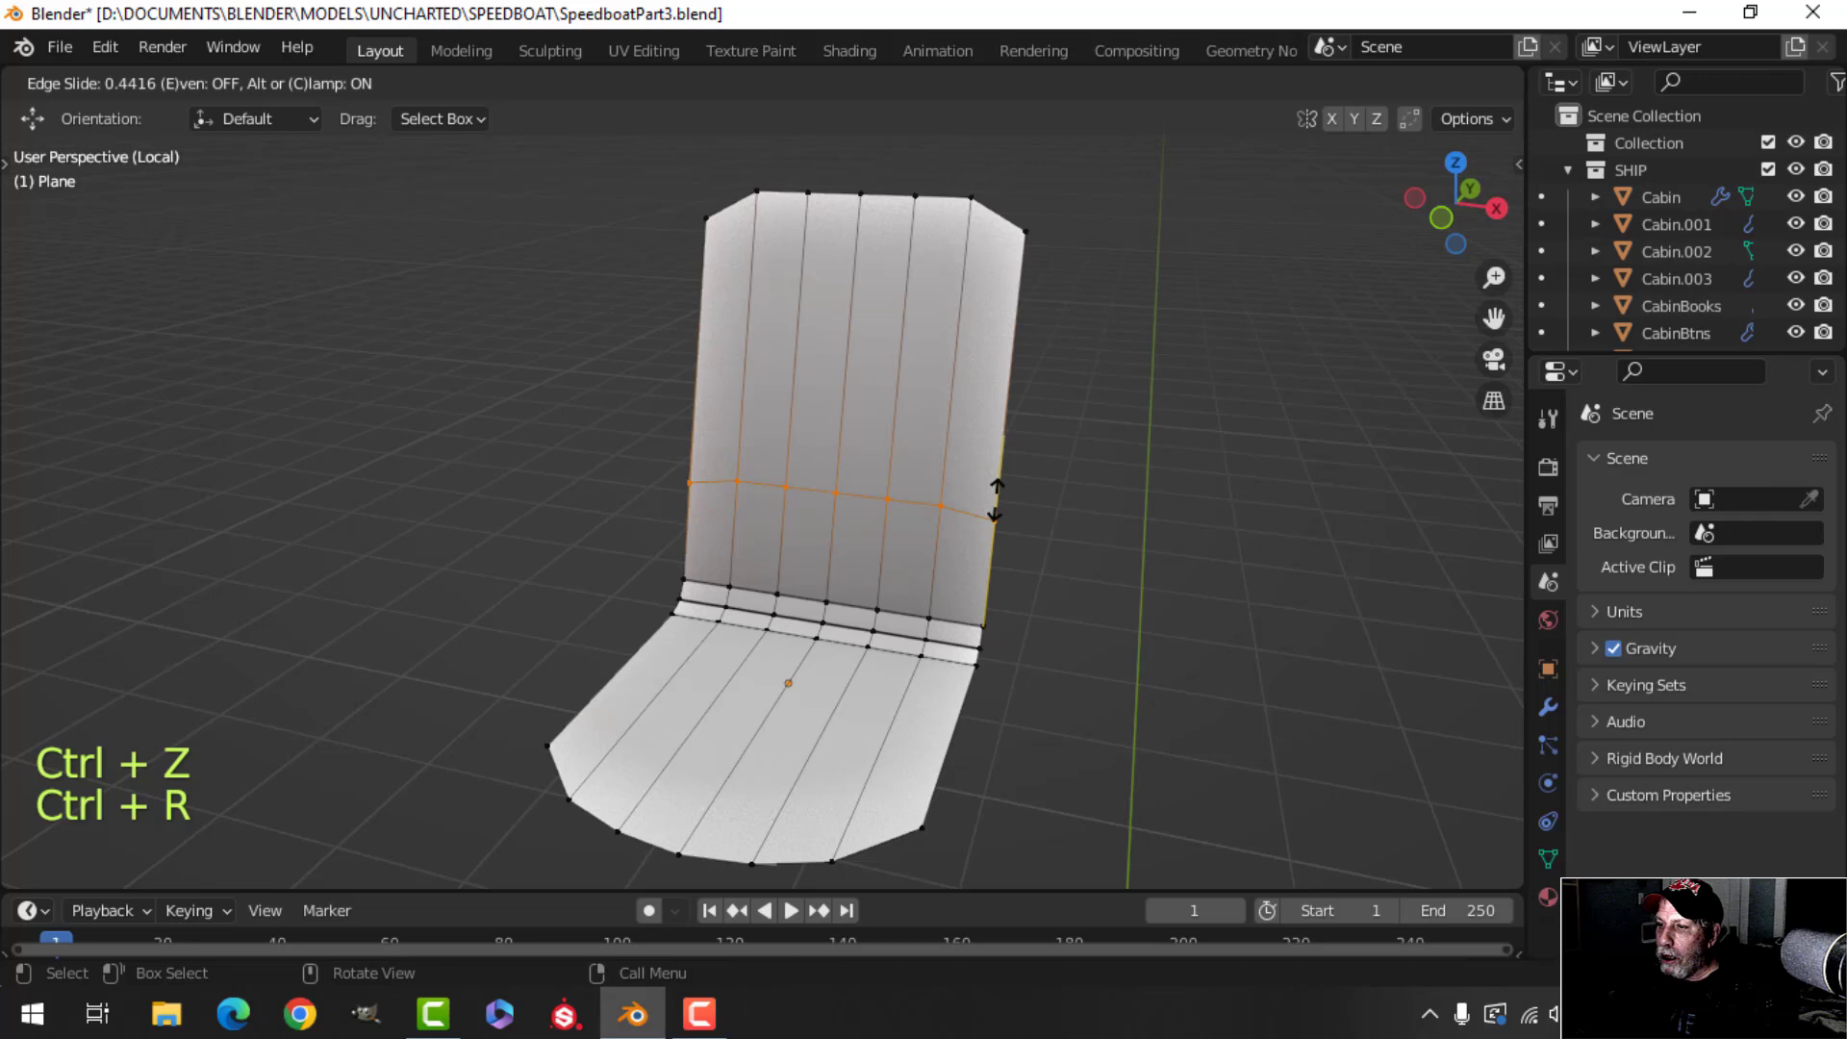
pyautogui.click(995, 558)
pyautogui.keyDown('shift'); pyautogui.moveTo(961, 557); pyautogui.dragTo(892, 543, button='middle'); pyautogui.keyUp('shift')
pyautogui.scroll(2, 893, 543)
pyautogui.keyDown('shift'); pyautogui.moveTo(1028, 577); pyautogui.dragTo(874, 486, button='middle'); pyautogui.keyUp('shift')
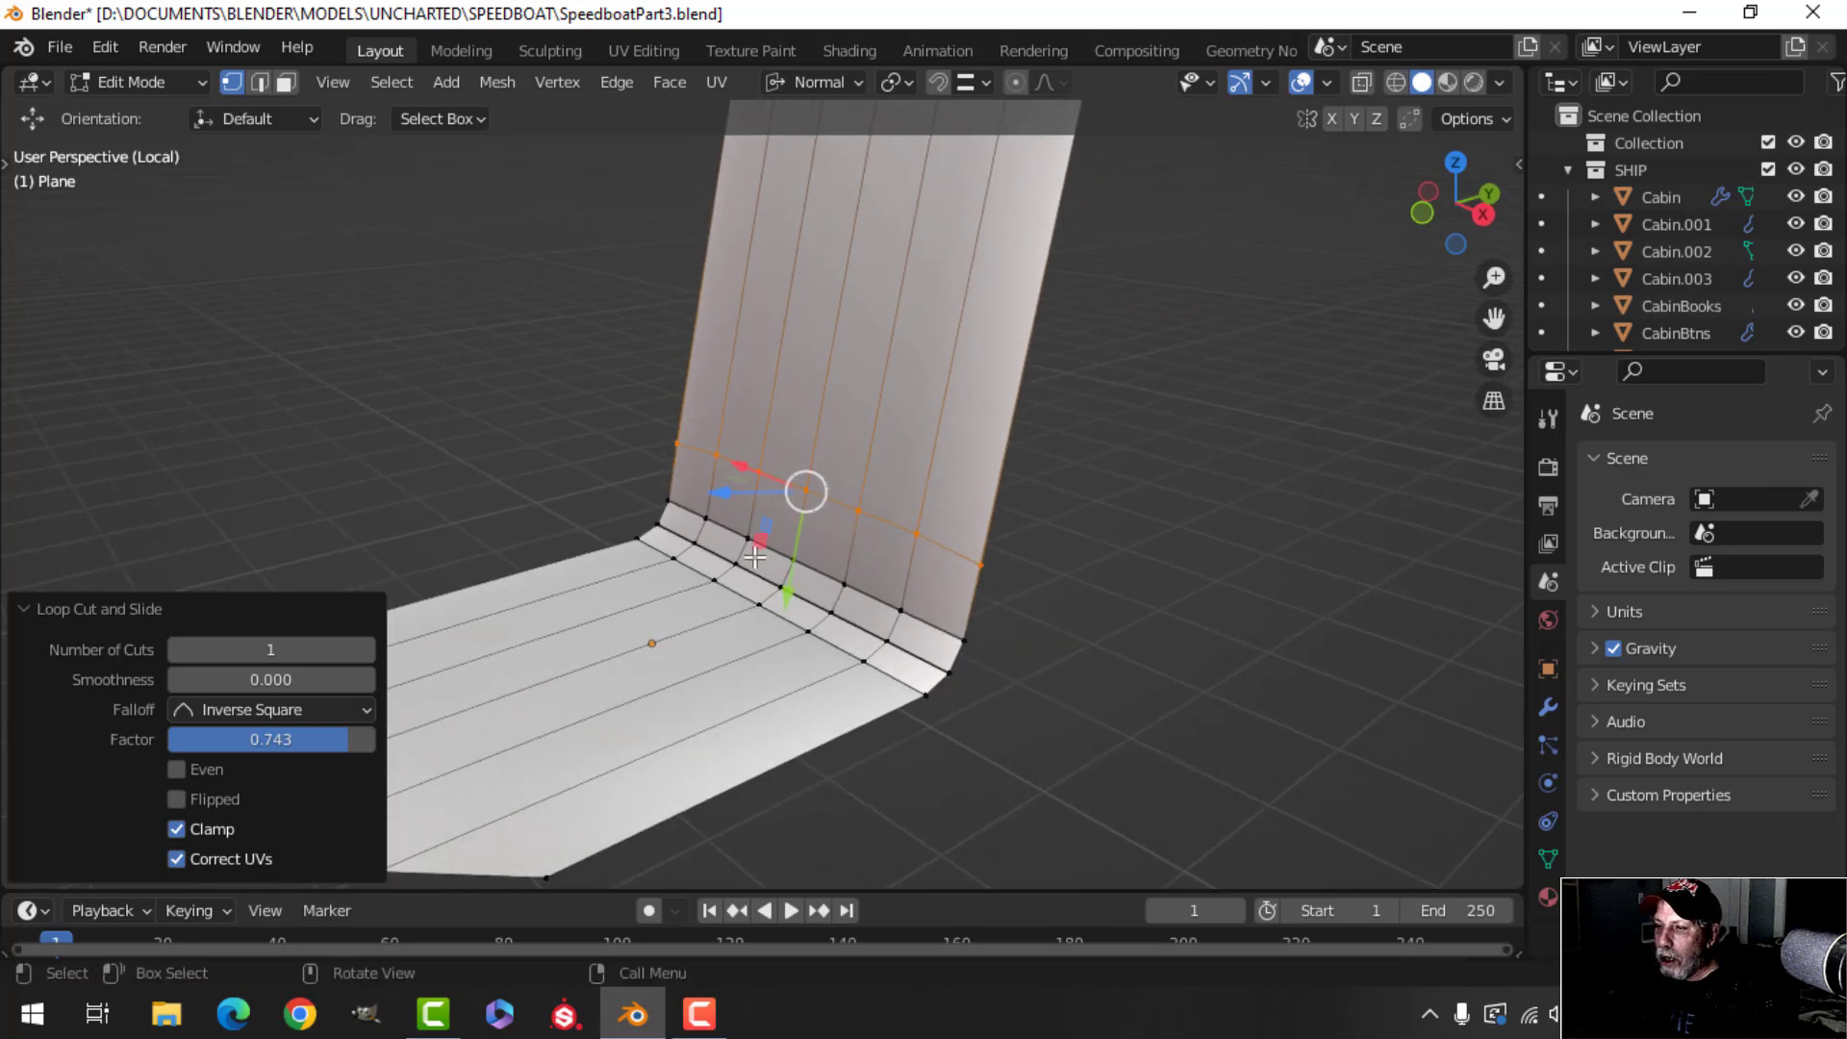
pyautogui.press('s')
pyautogui.press('y')
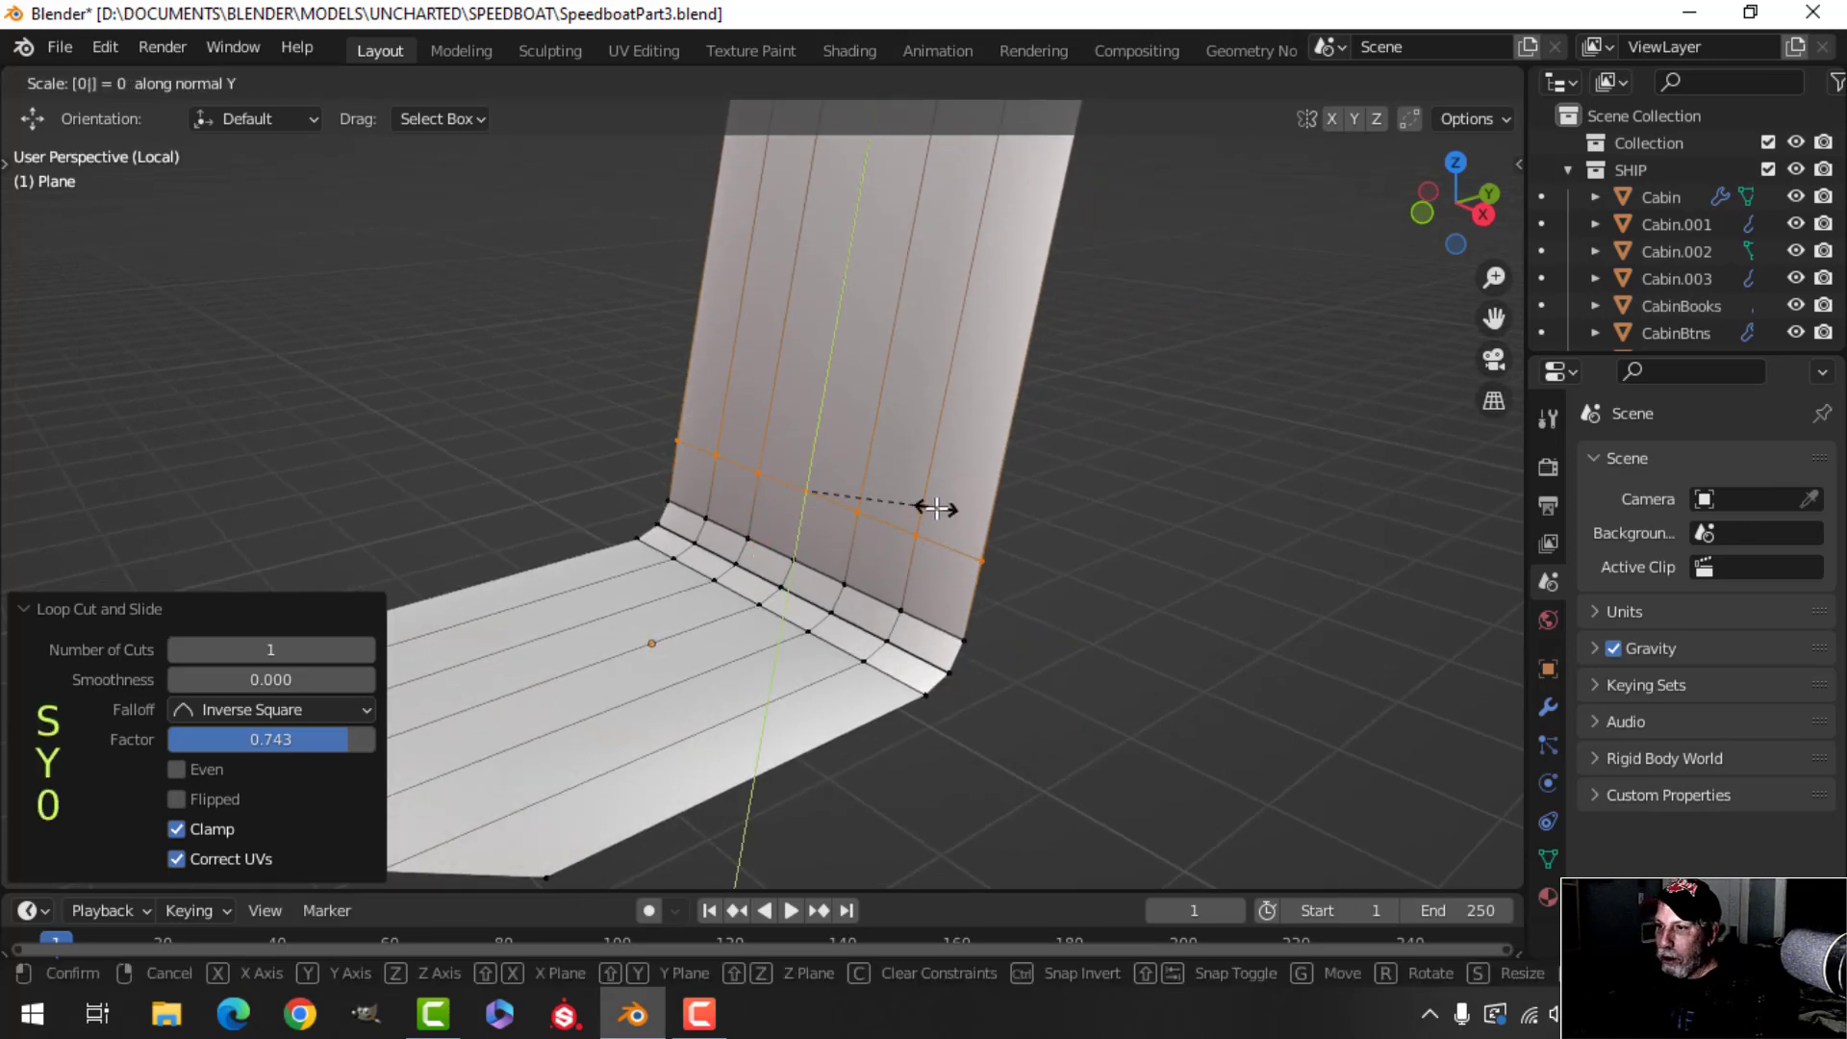
pyautogui.click(805, 487)
# Add a second horizontal loop cut higher on the backrest at a slide factor of about 0.2 and straighten it by scaling normal Y to 0.
pyautogui.moveTo(804, 487); pyautogui.dragTo(735, 487, button='middle')
pyautogui.hotkey('ctrl', 'r')
pyautogui.click(944, 291)
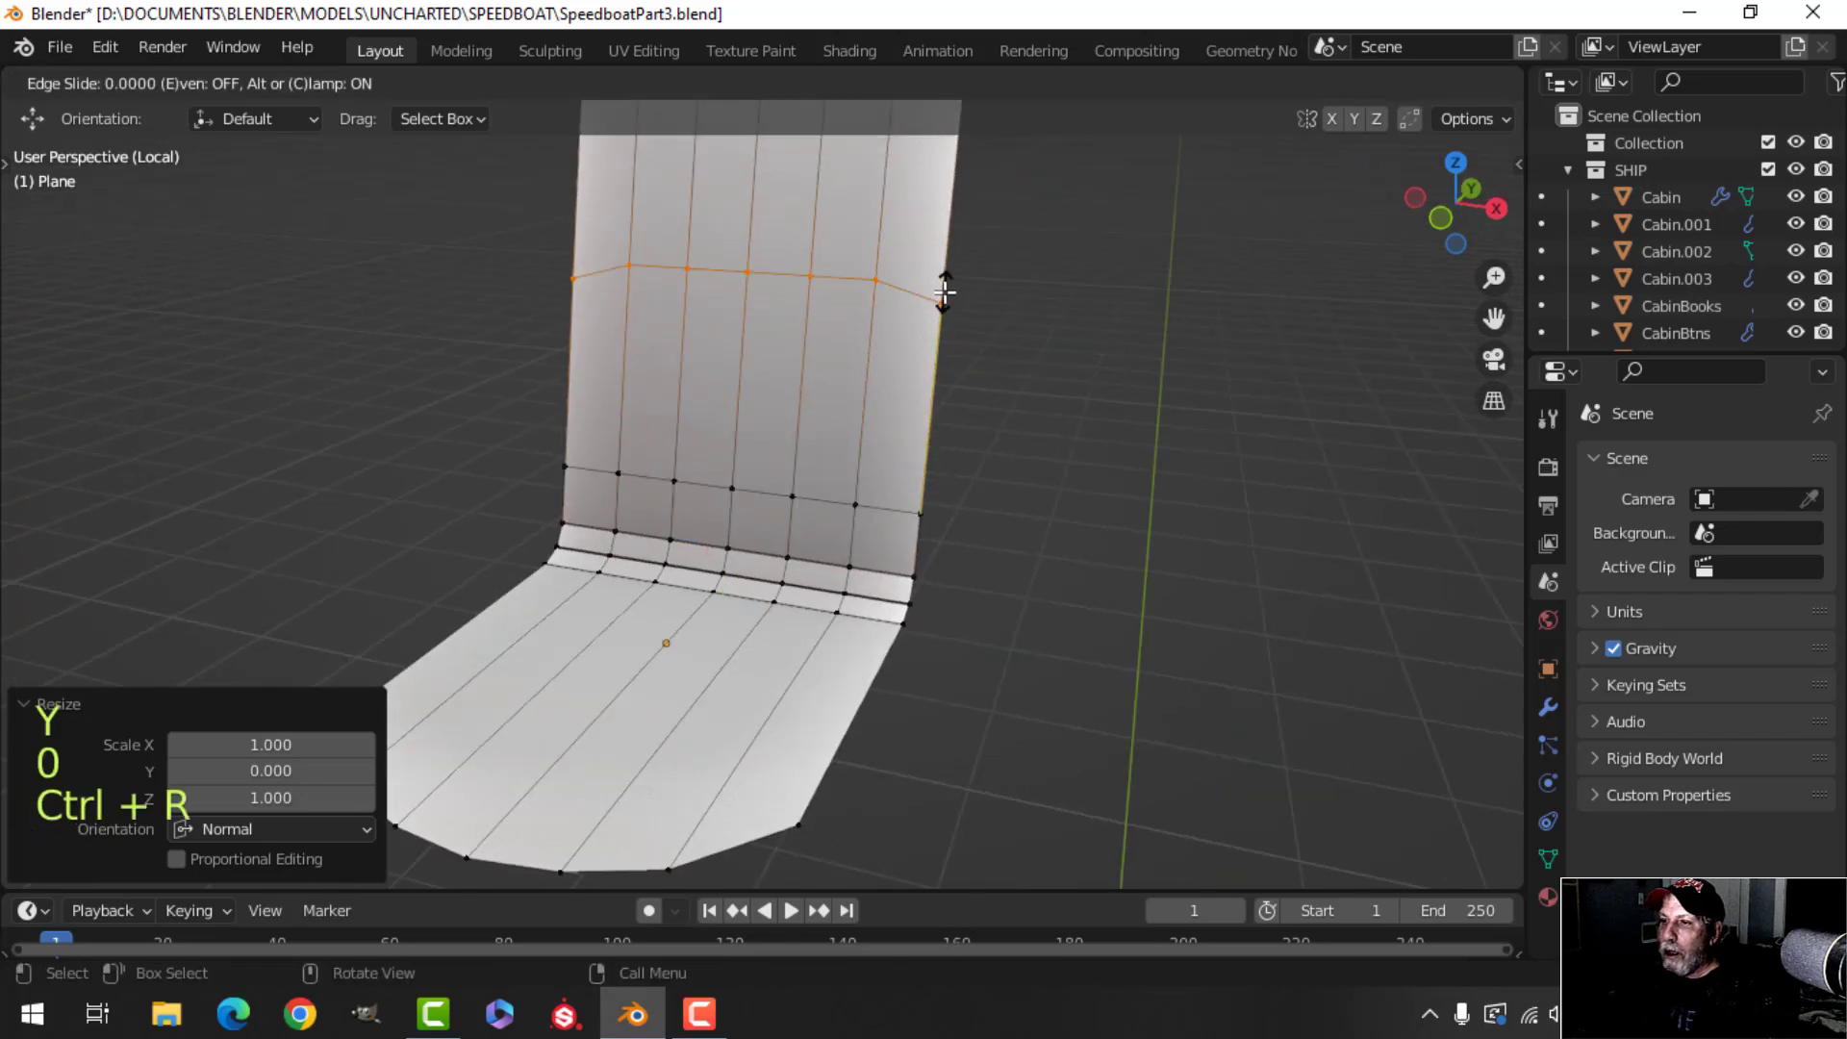
pyautogui.click(953, 341)
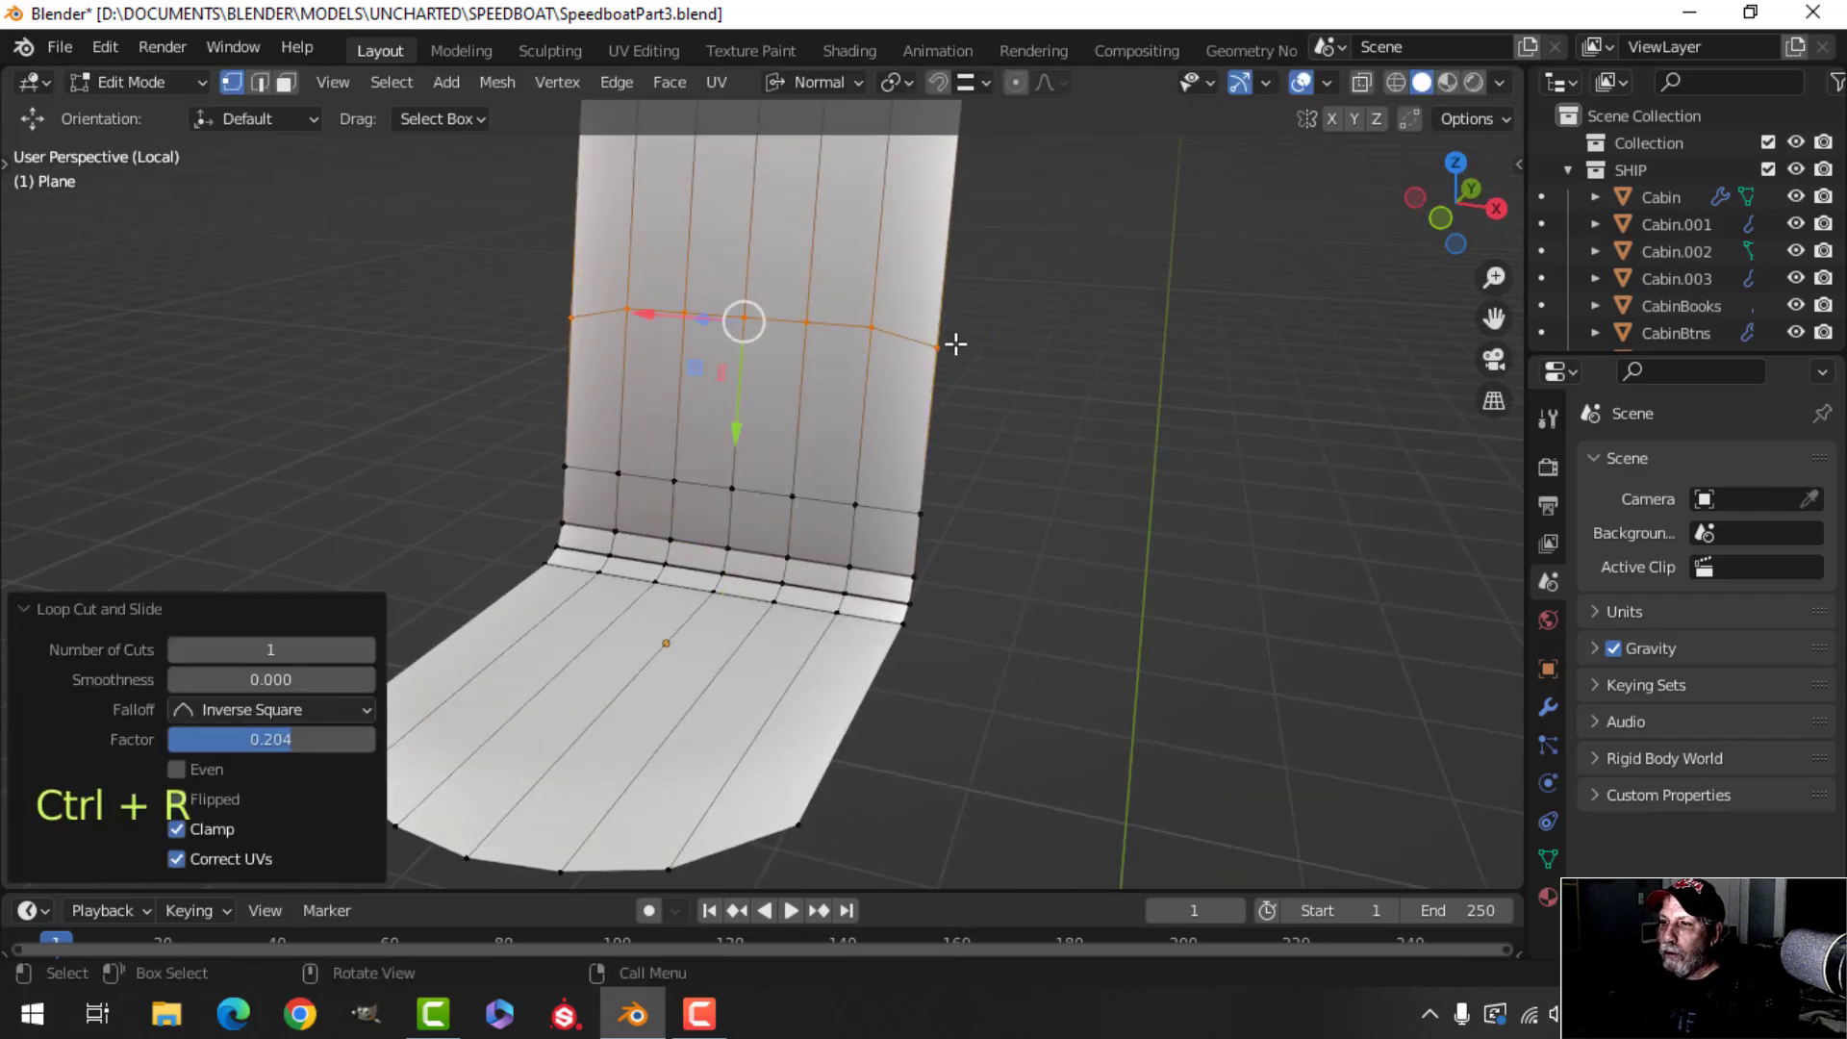
pyautogui.press('s')
pyautogui.press('y')
pyautogui.press('0')
pyautogui.click(972, 375)
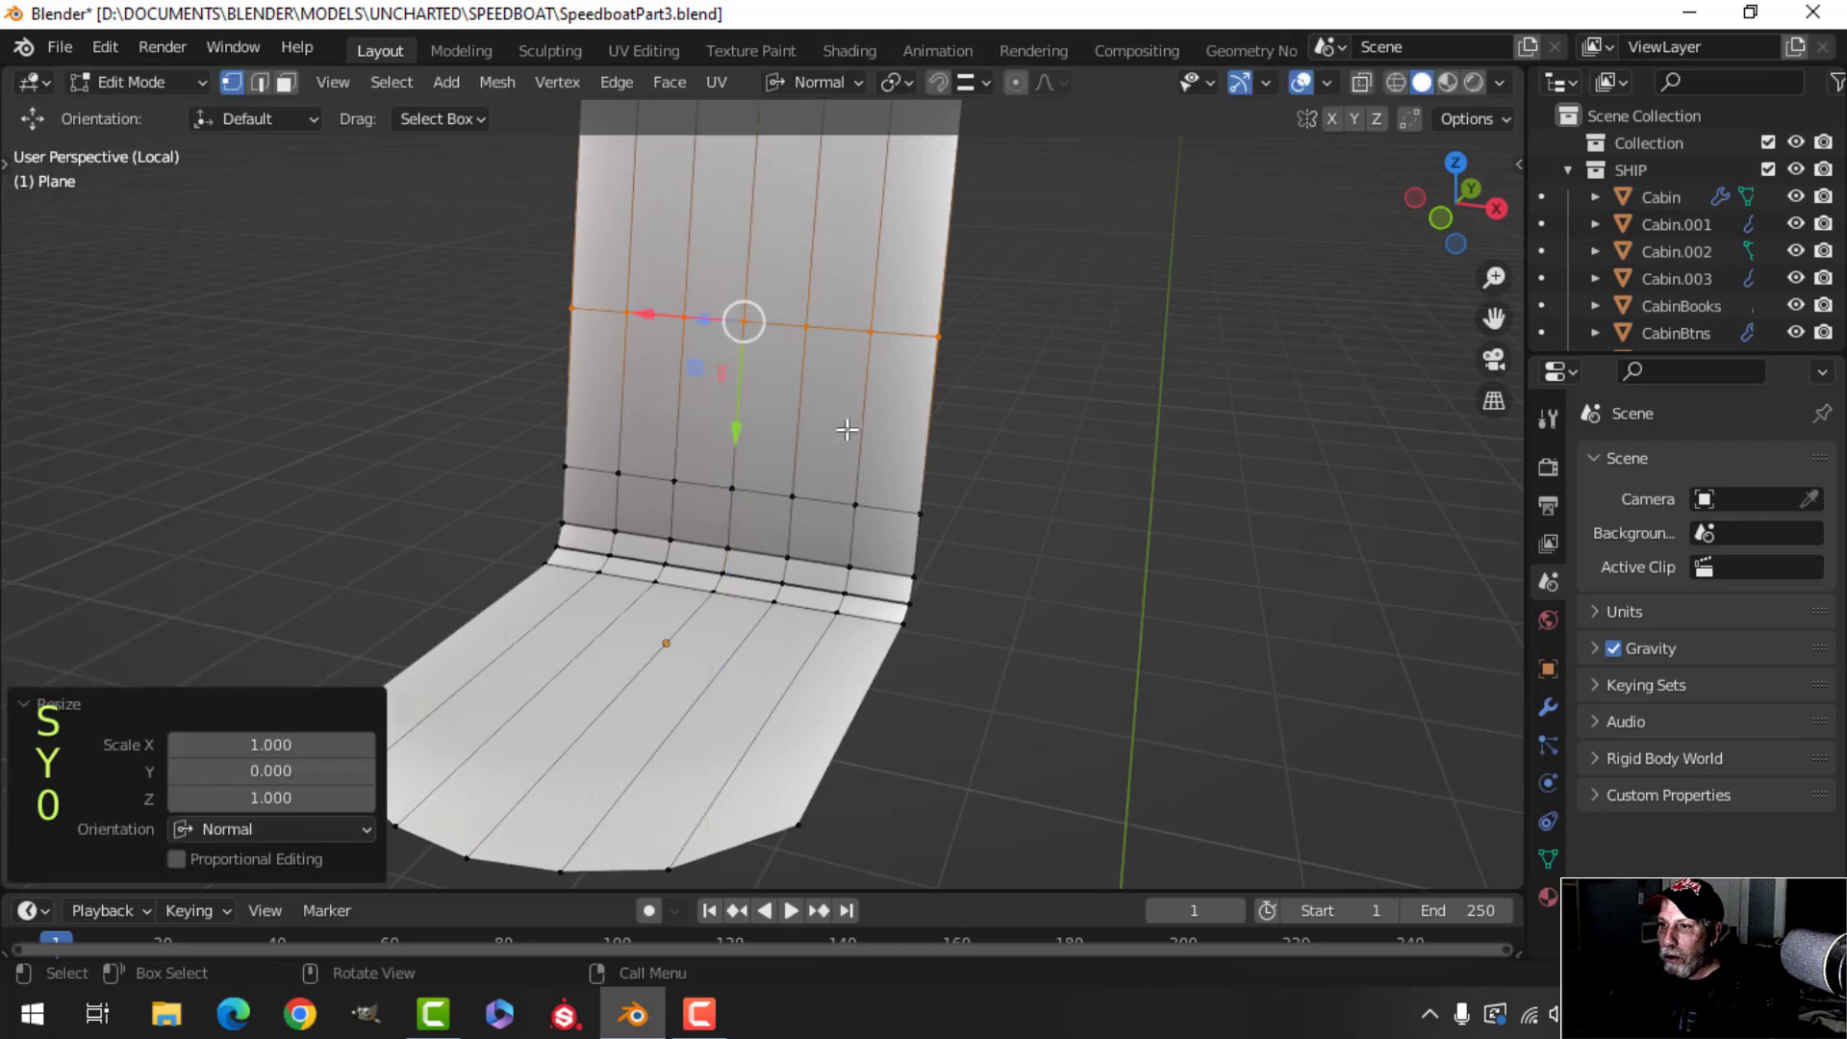
# Circle-select the four central backrest faces between the two horizontal cuts and inset them about 0.016 m.
pyautogui.hotkey('alt', 'a')
pyautogui.moveTo(845, 425); pyautogui.dragTo(829, 451, button='middle')
pyautogui.press('3')
pyautogui.press('c')
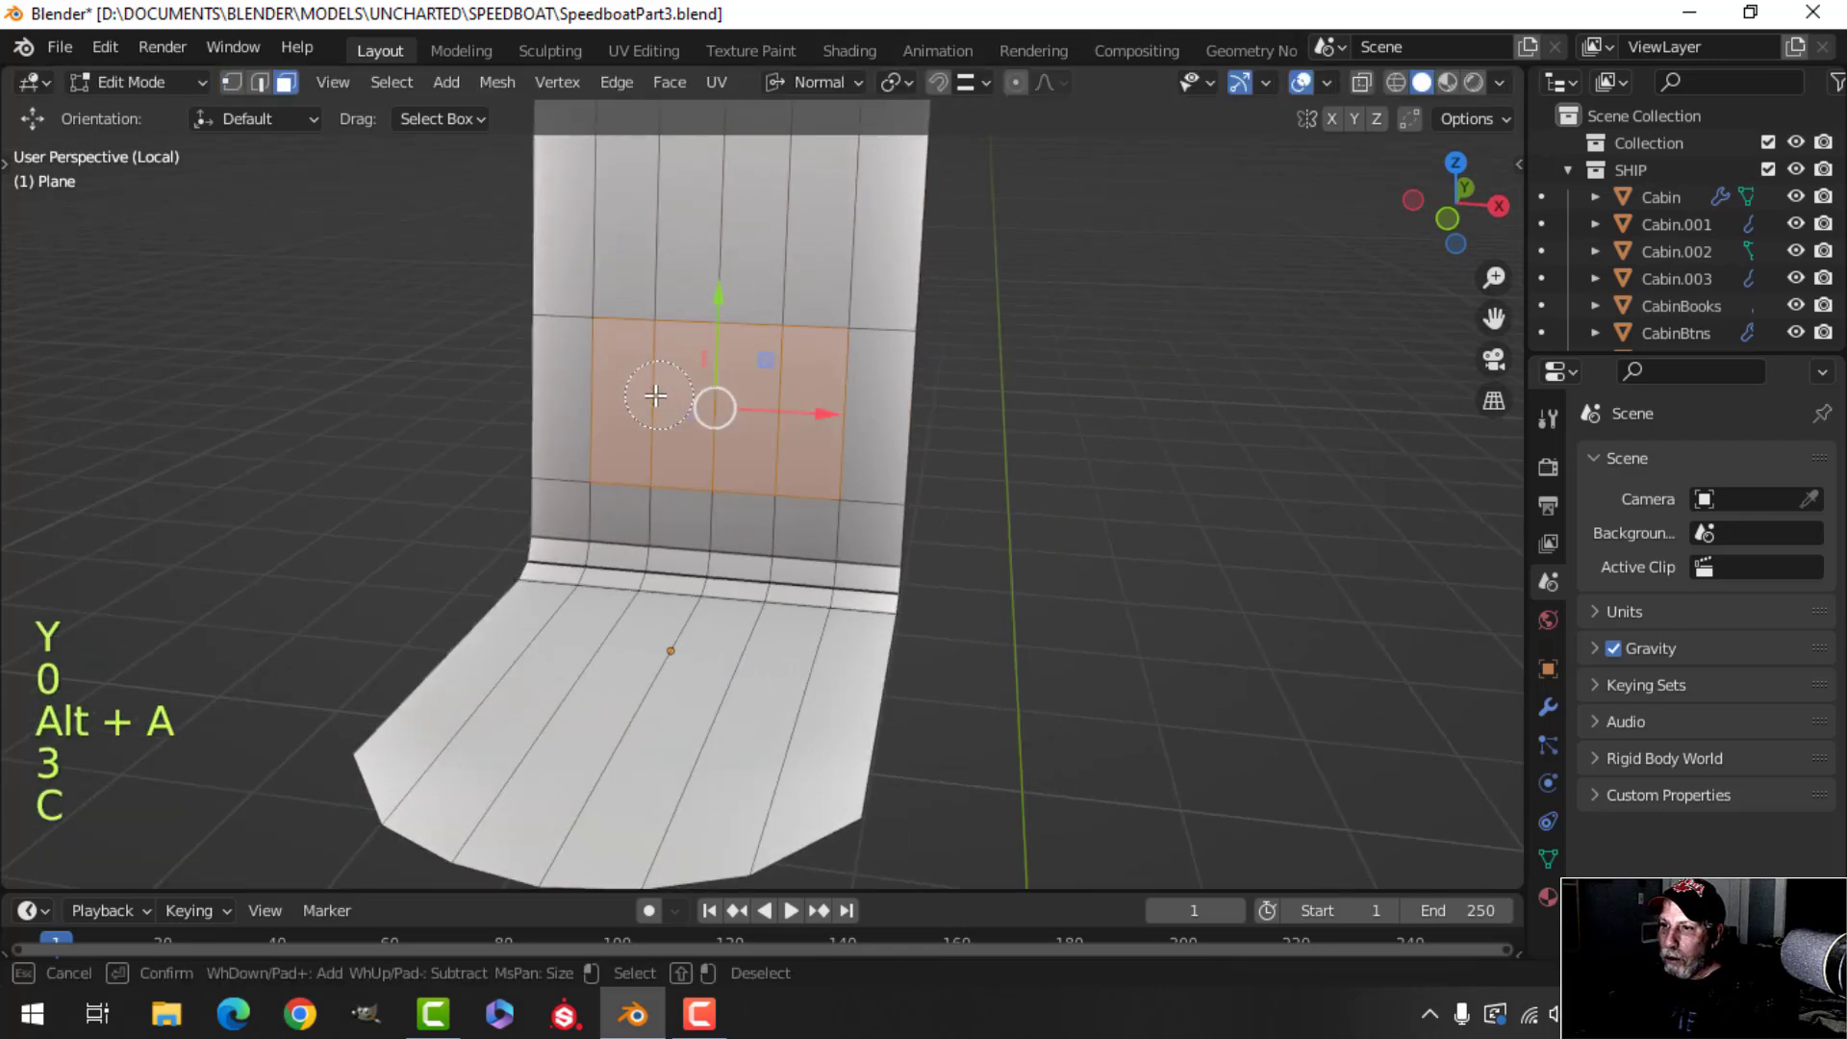
pyautogui.press('Escape')
pyautogui.moveTo(956, 400); pyautogui.dragTo(1002, 388, button='middle')
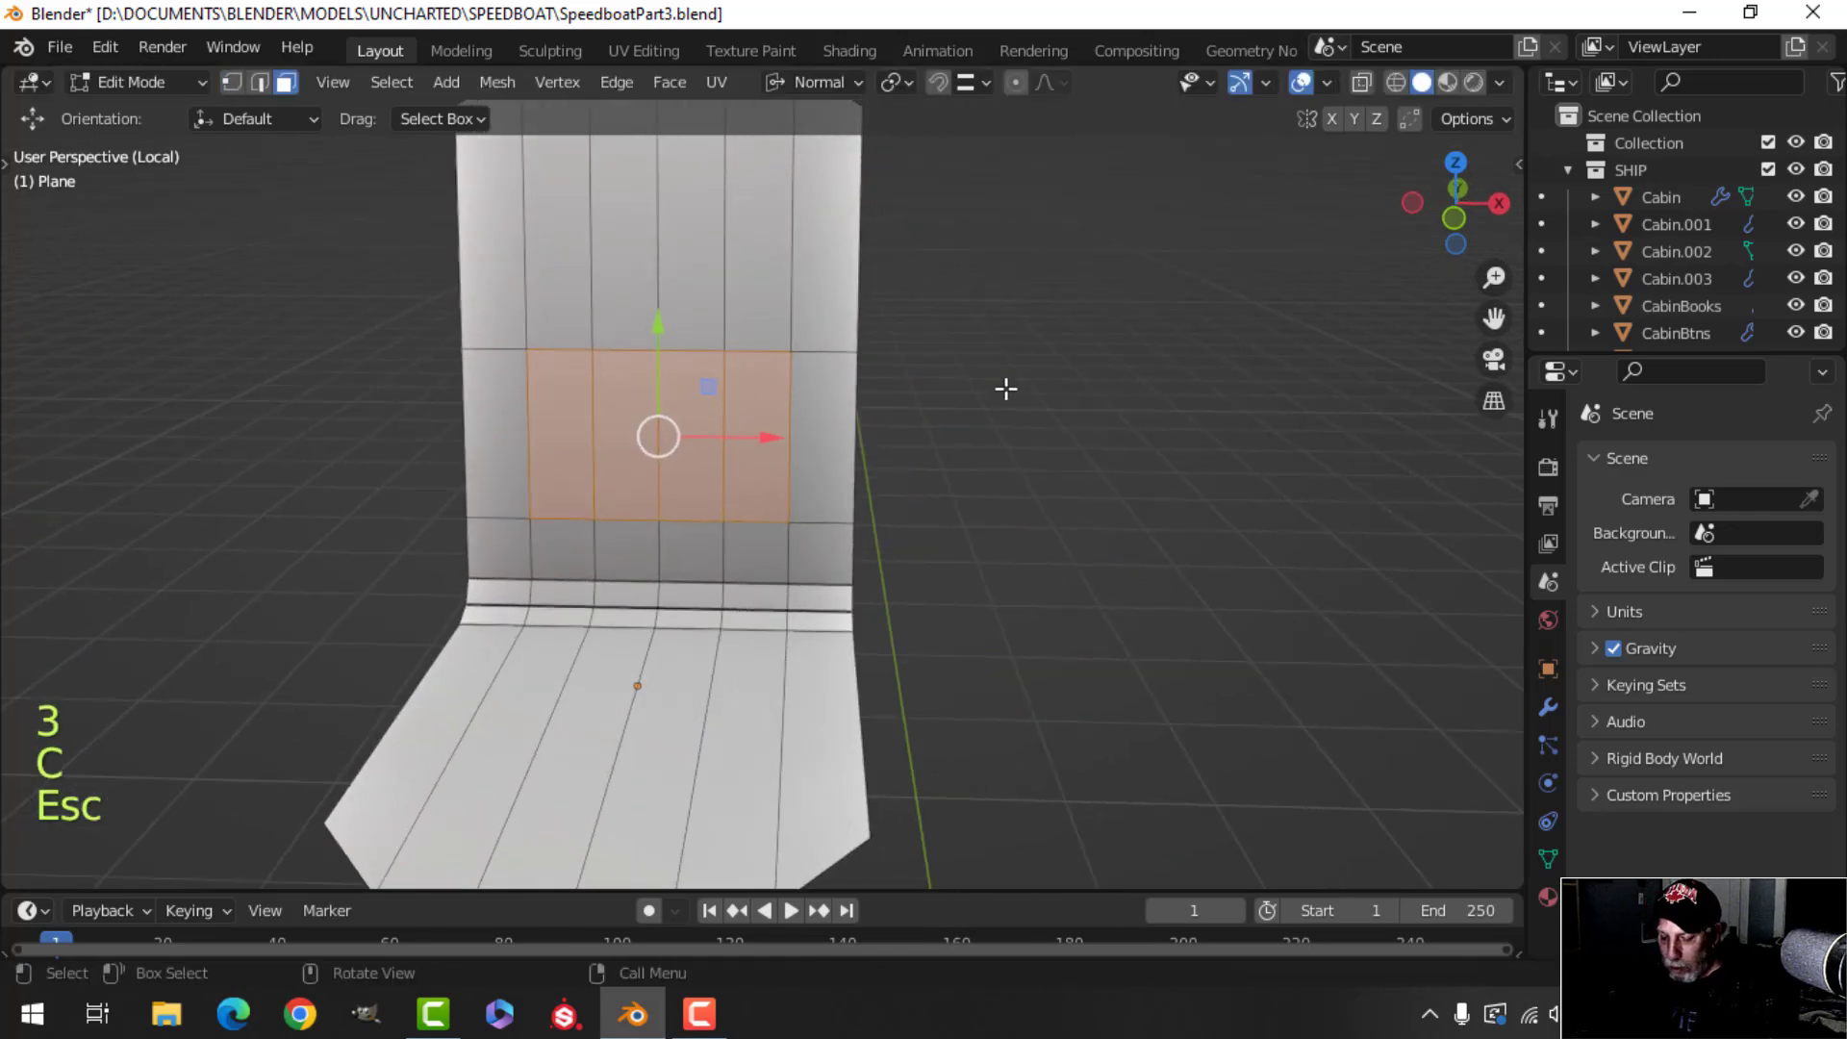
pyautogui.press('i')
pyautogui.press('shift')
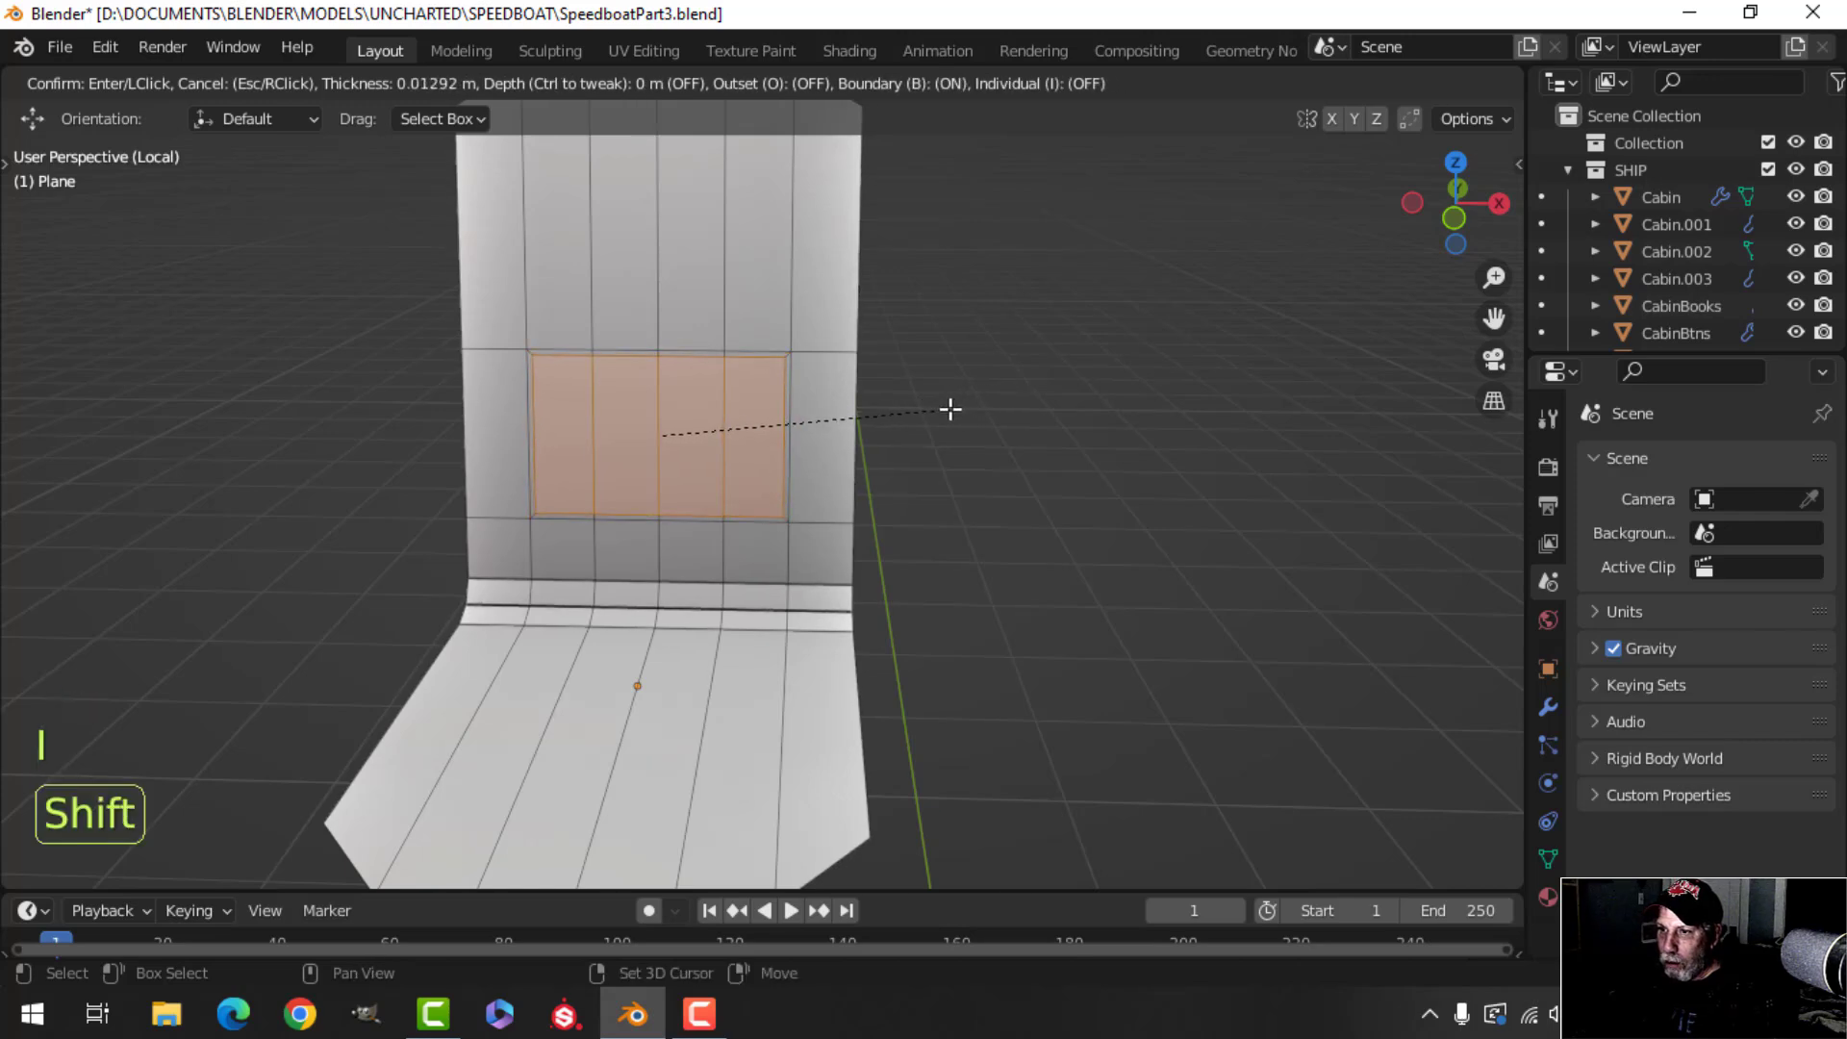
pyautogui.click(939, 410)
# Delete the inset faces to open a rectangular hole through the lower backrest.
pyautogui.press('x')
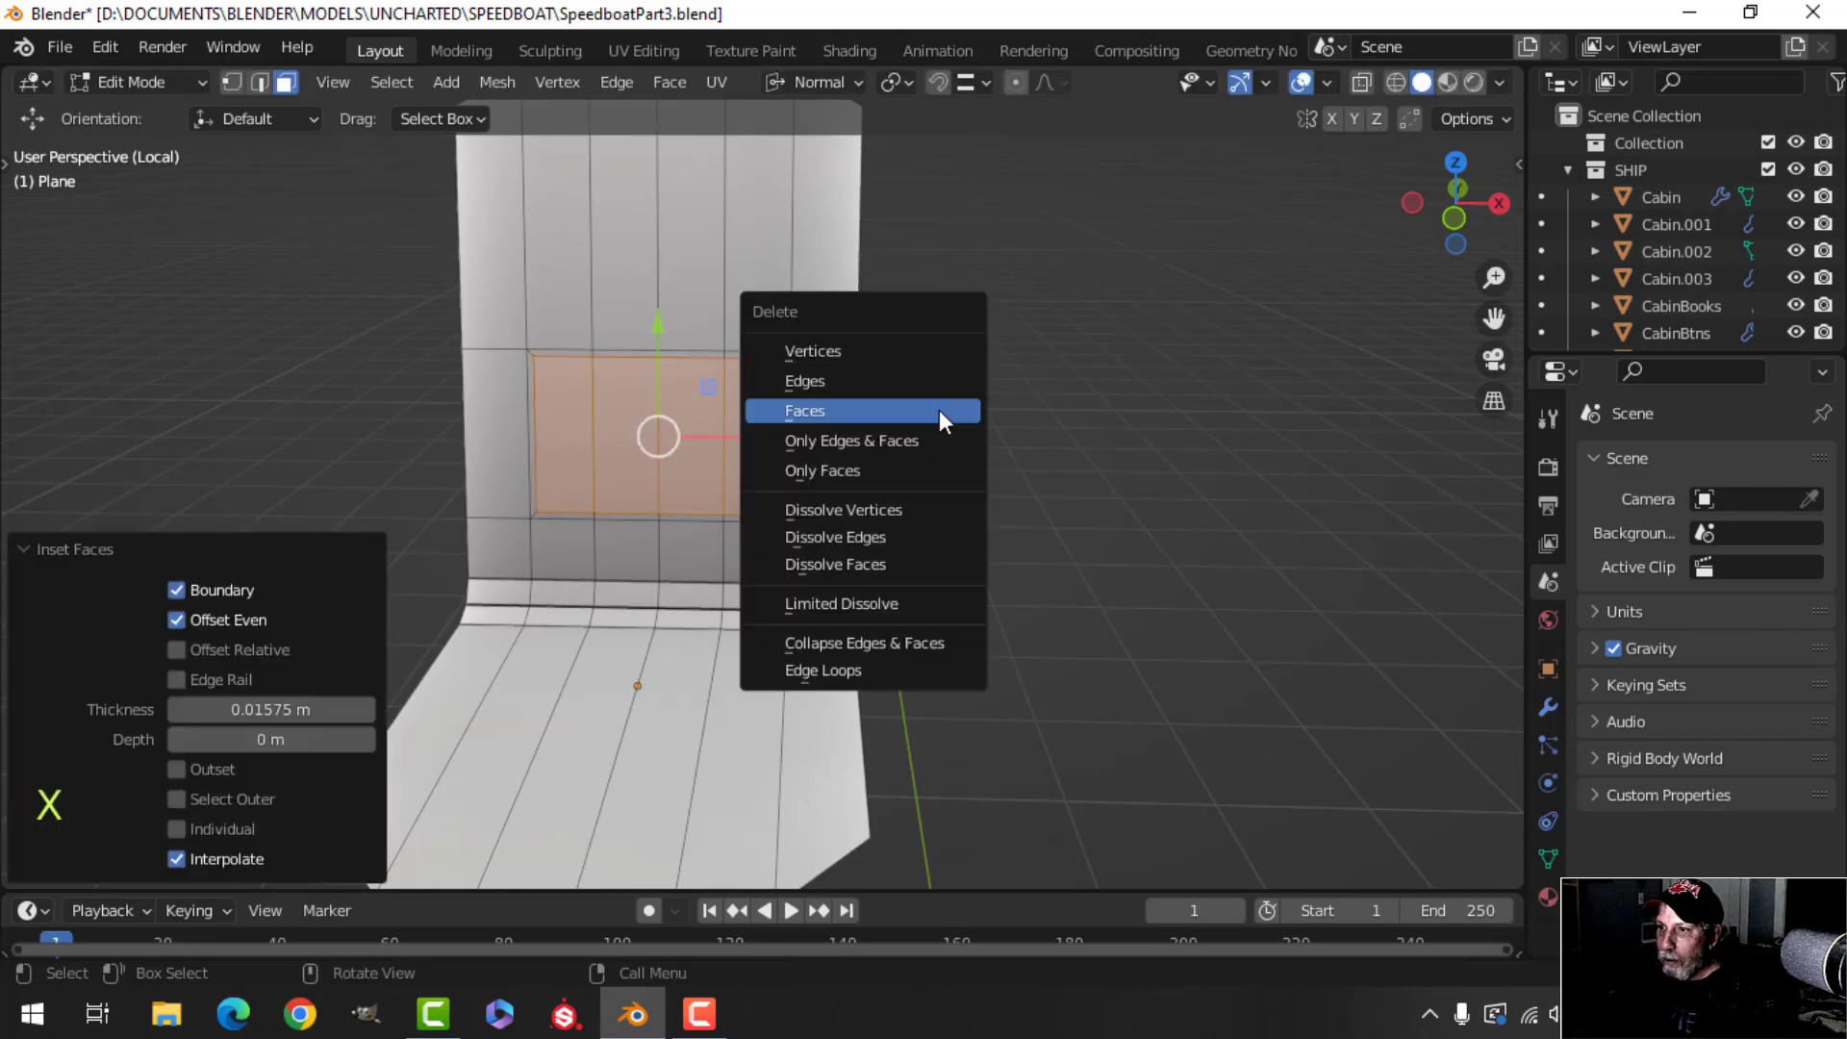
pyautogui.click(941, 420)
pyautogui.moveTo(990, 429); pyautogui.dragTo(1028, 460, button='middle')
# Return to Object Mode and add a Solidify modifier to the seat.
pyautogui.press('Tab')
pyautogui.click(1548, 708)
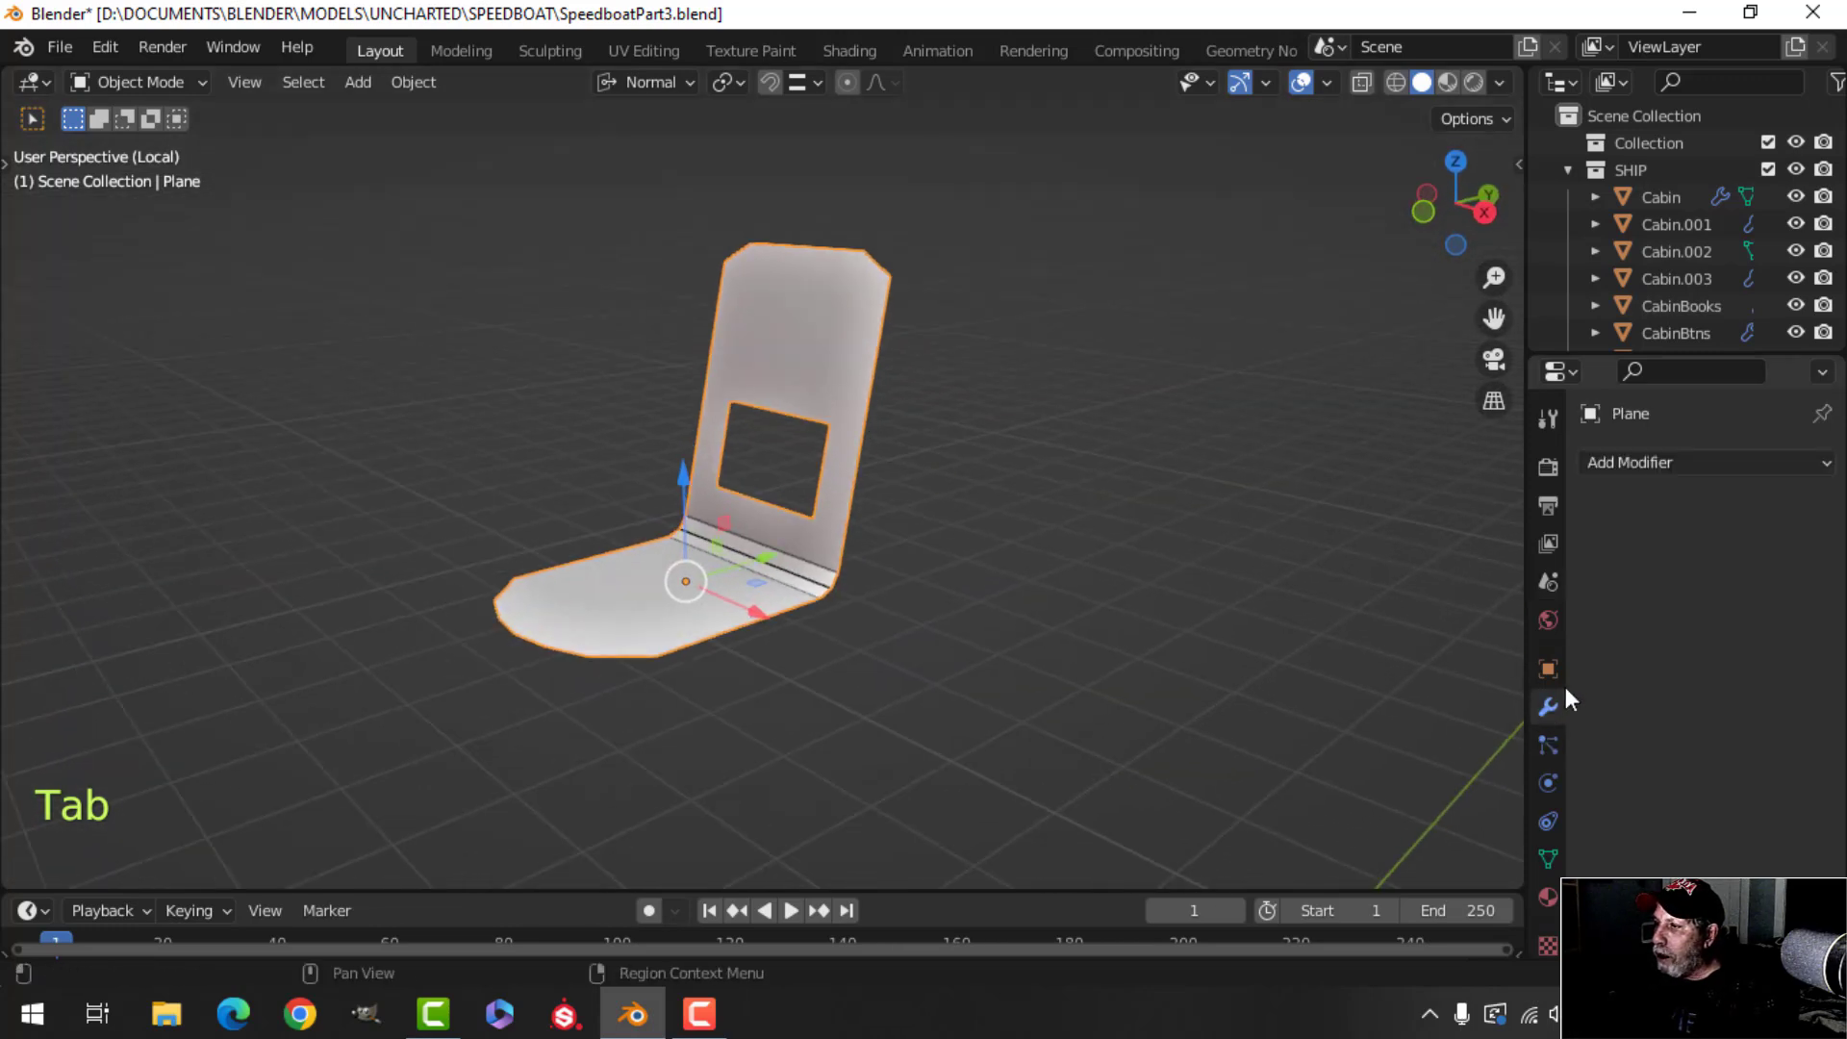
pyautogui.click(1623, 464)
pyautogui.click(1362, 925)
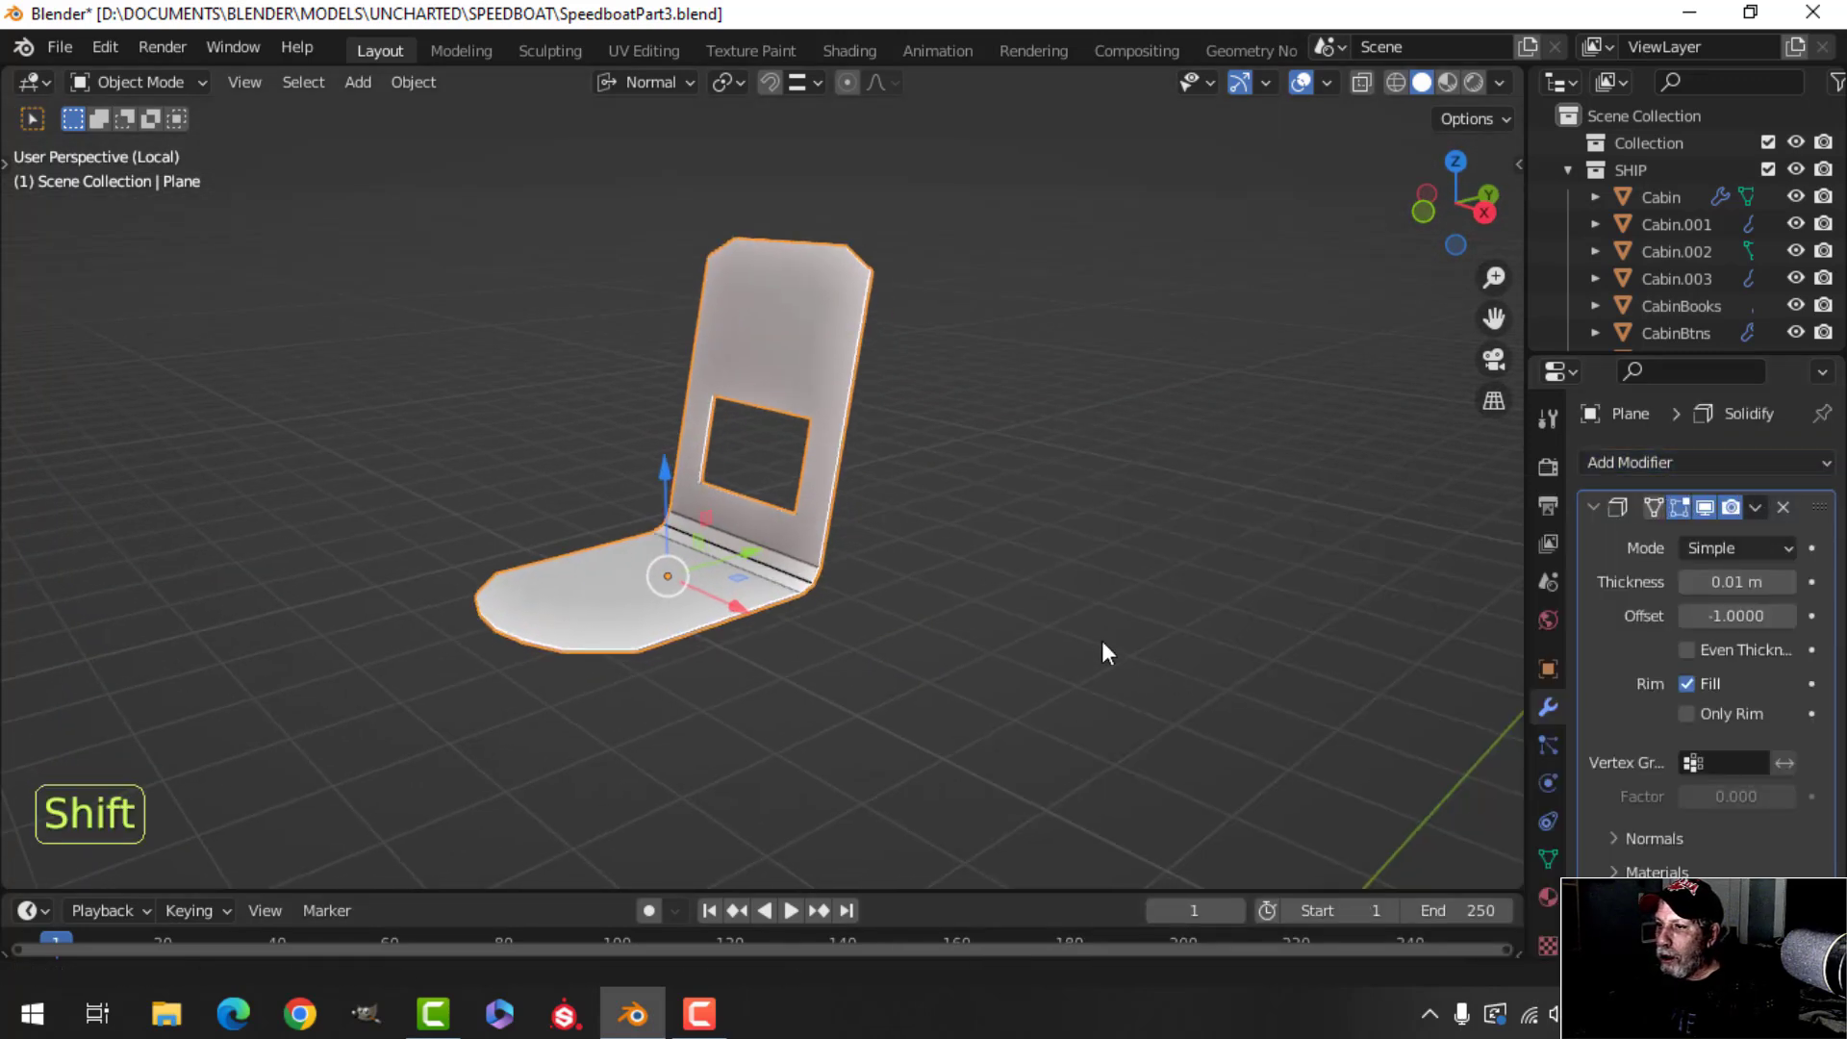
# Set the Solidify thickness to 0.066 m with Even Thickness enabled and add a level 2 Subdivision modifier to the seat.
pyautogui.keyDown('shift'); pyautogui.moveTo(1101, 641); pyautogui.dragTo(982, 607, button='middle'); pyautogui.keyUp('shift')
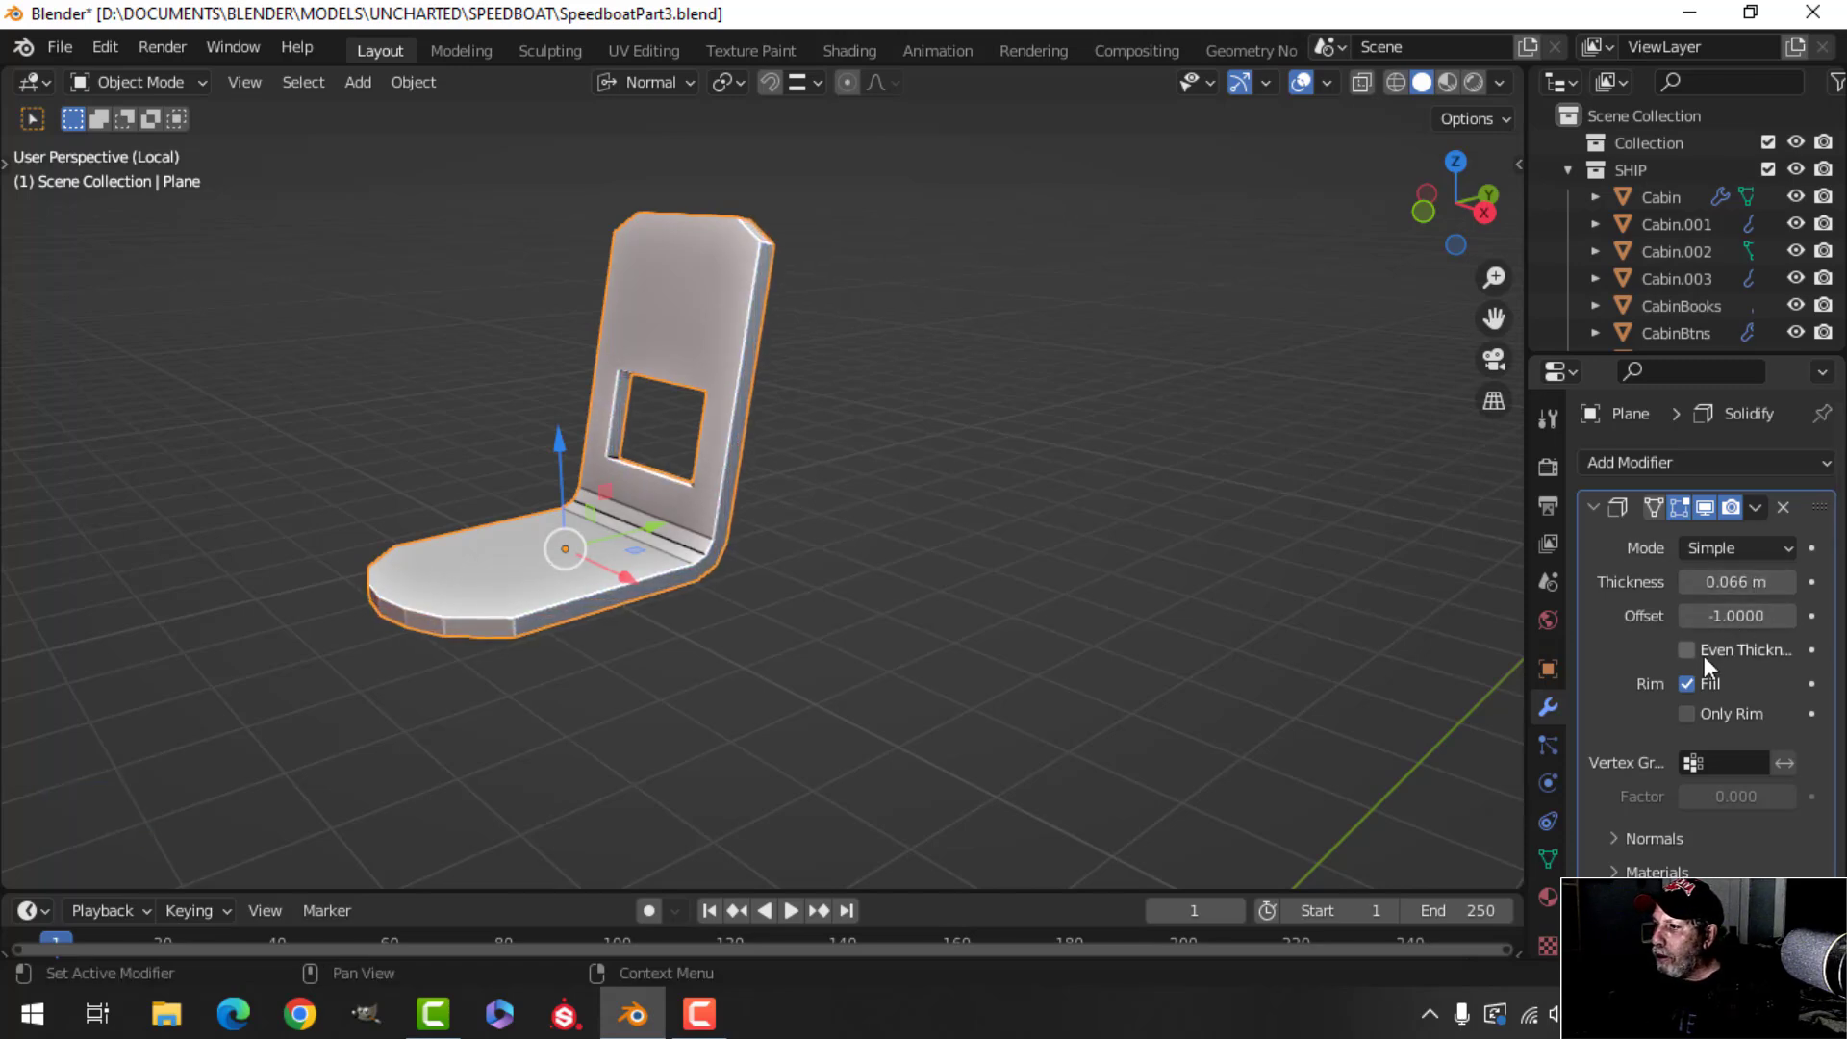
pyautogui.moveTo(1443, 597); pyautogui.dragTo(951, 516, button='middle')
pyautogui.hotkey('ctrl', '2')
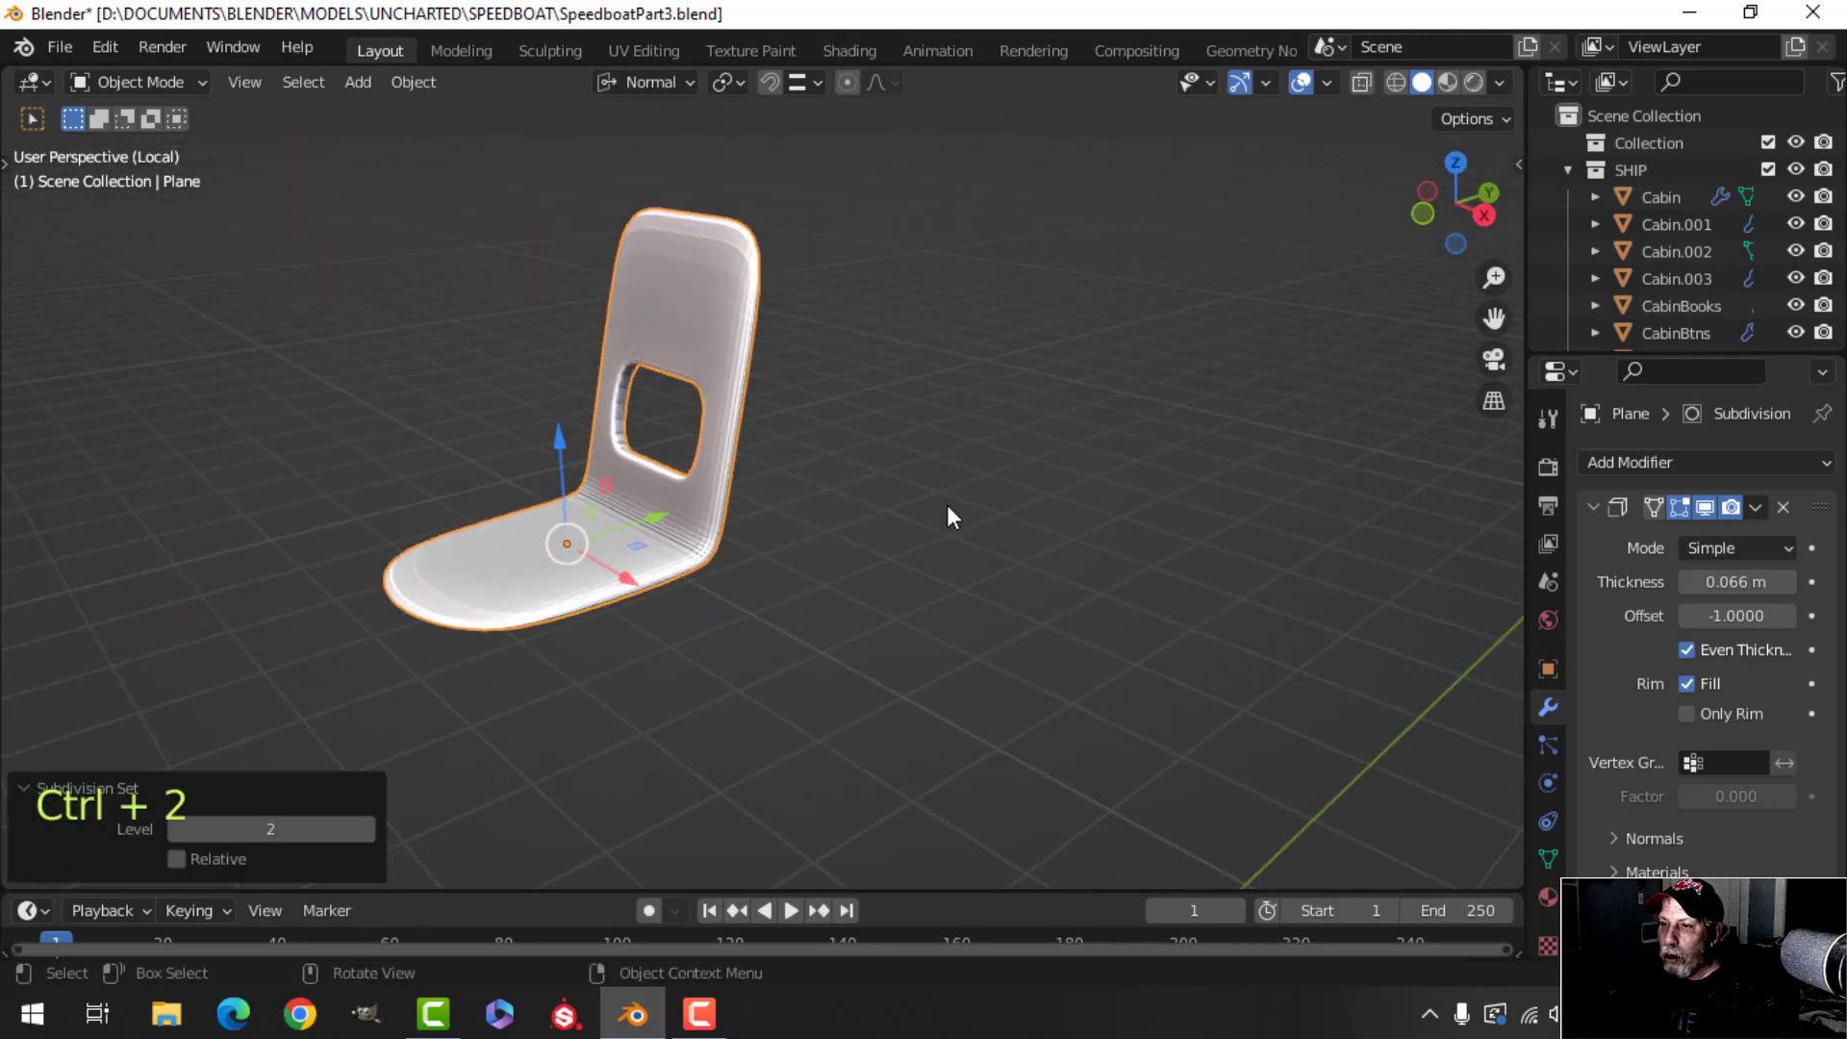
# Apply smooth shading to the seat and deselect it.
pyautogui.rightClick(691, 270)
pyautogui.click(691, 270)
pyautogui.moveTo(690, 270); pyautogui.dragTo(878, 289, button='middle')
pyautogui.hotkey('alt', 'a')
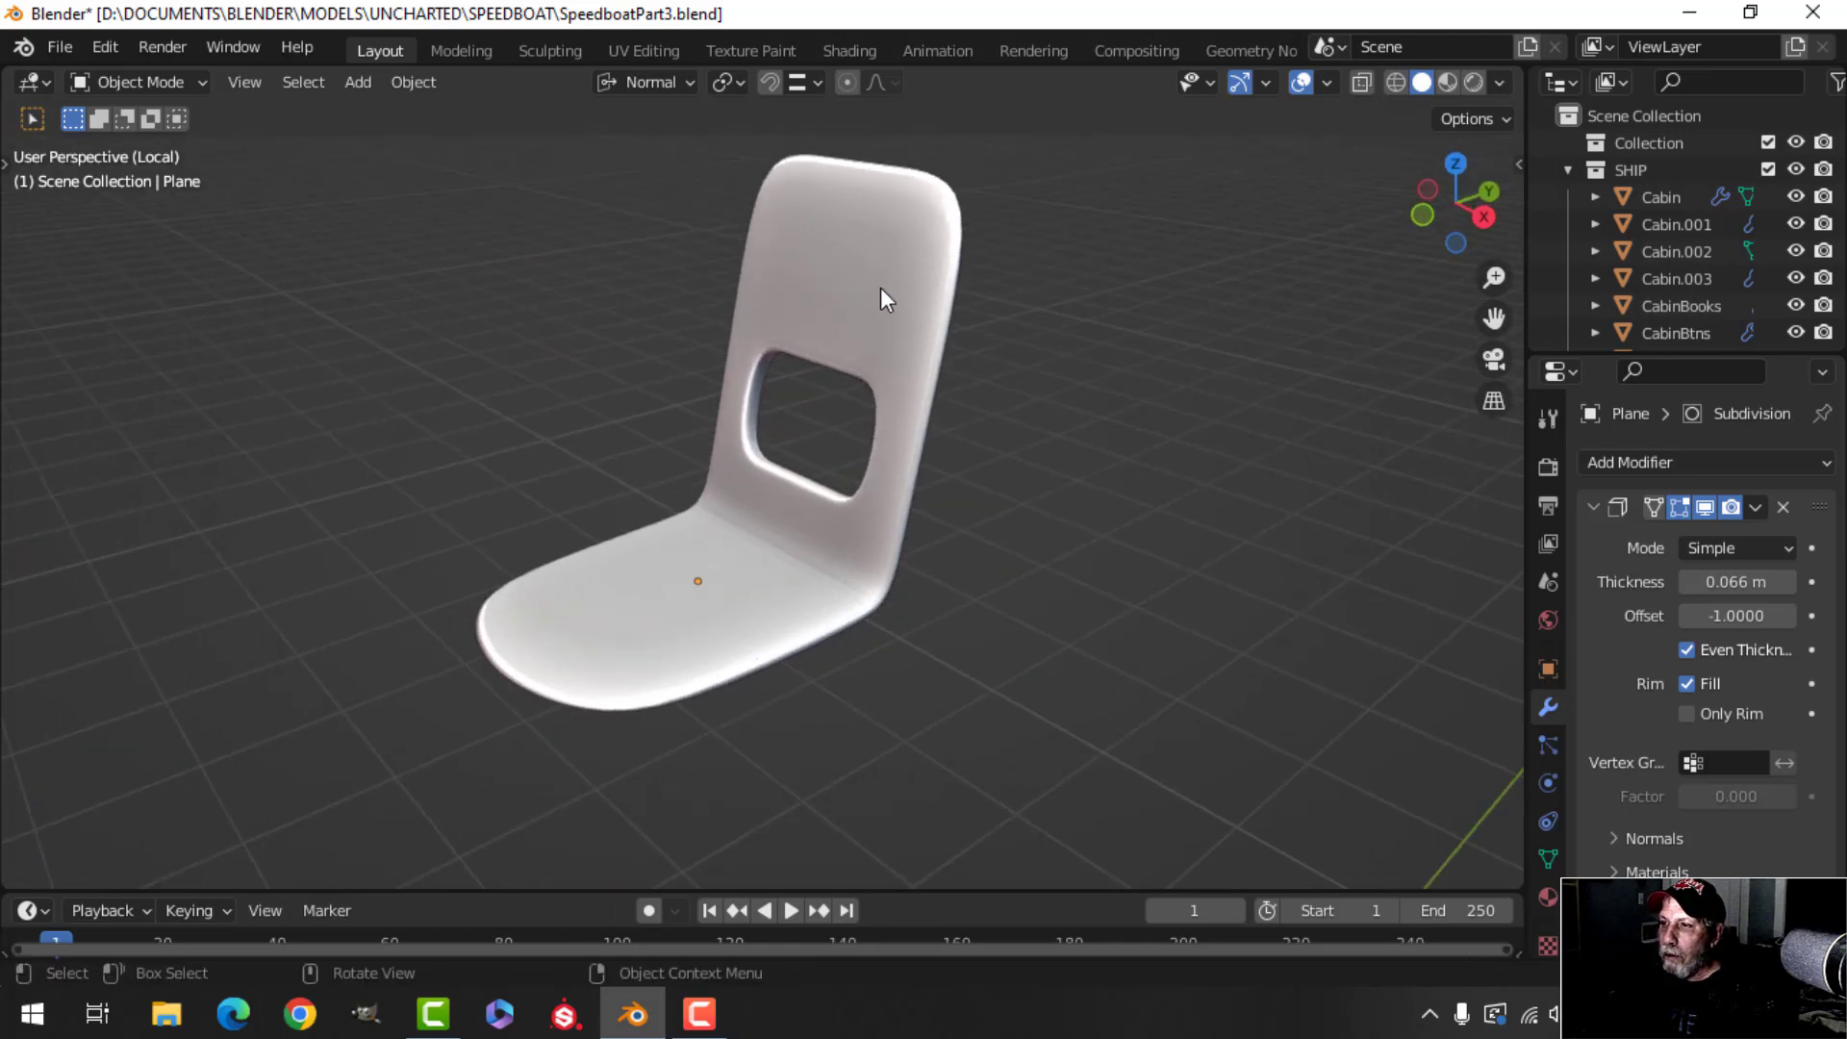
# In back view, narrow the backrest's top by scaling its two upper side vertices inward along global X.
pyautogui.press('Tab')
pyautogui.moveTo(1002, 321); pyautogui.dragTo(958, 445, button='middle')
pyautogui.hotkey('alt', 'a')
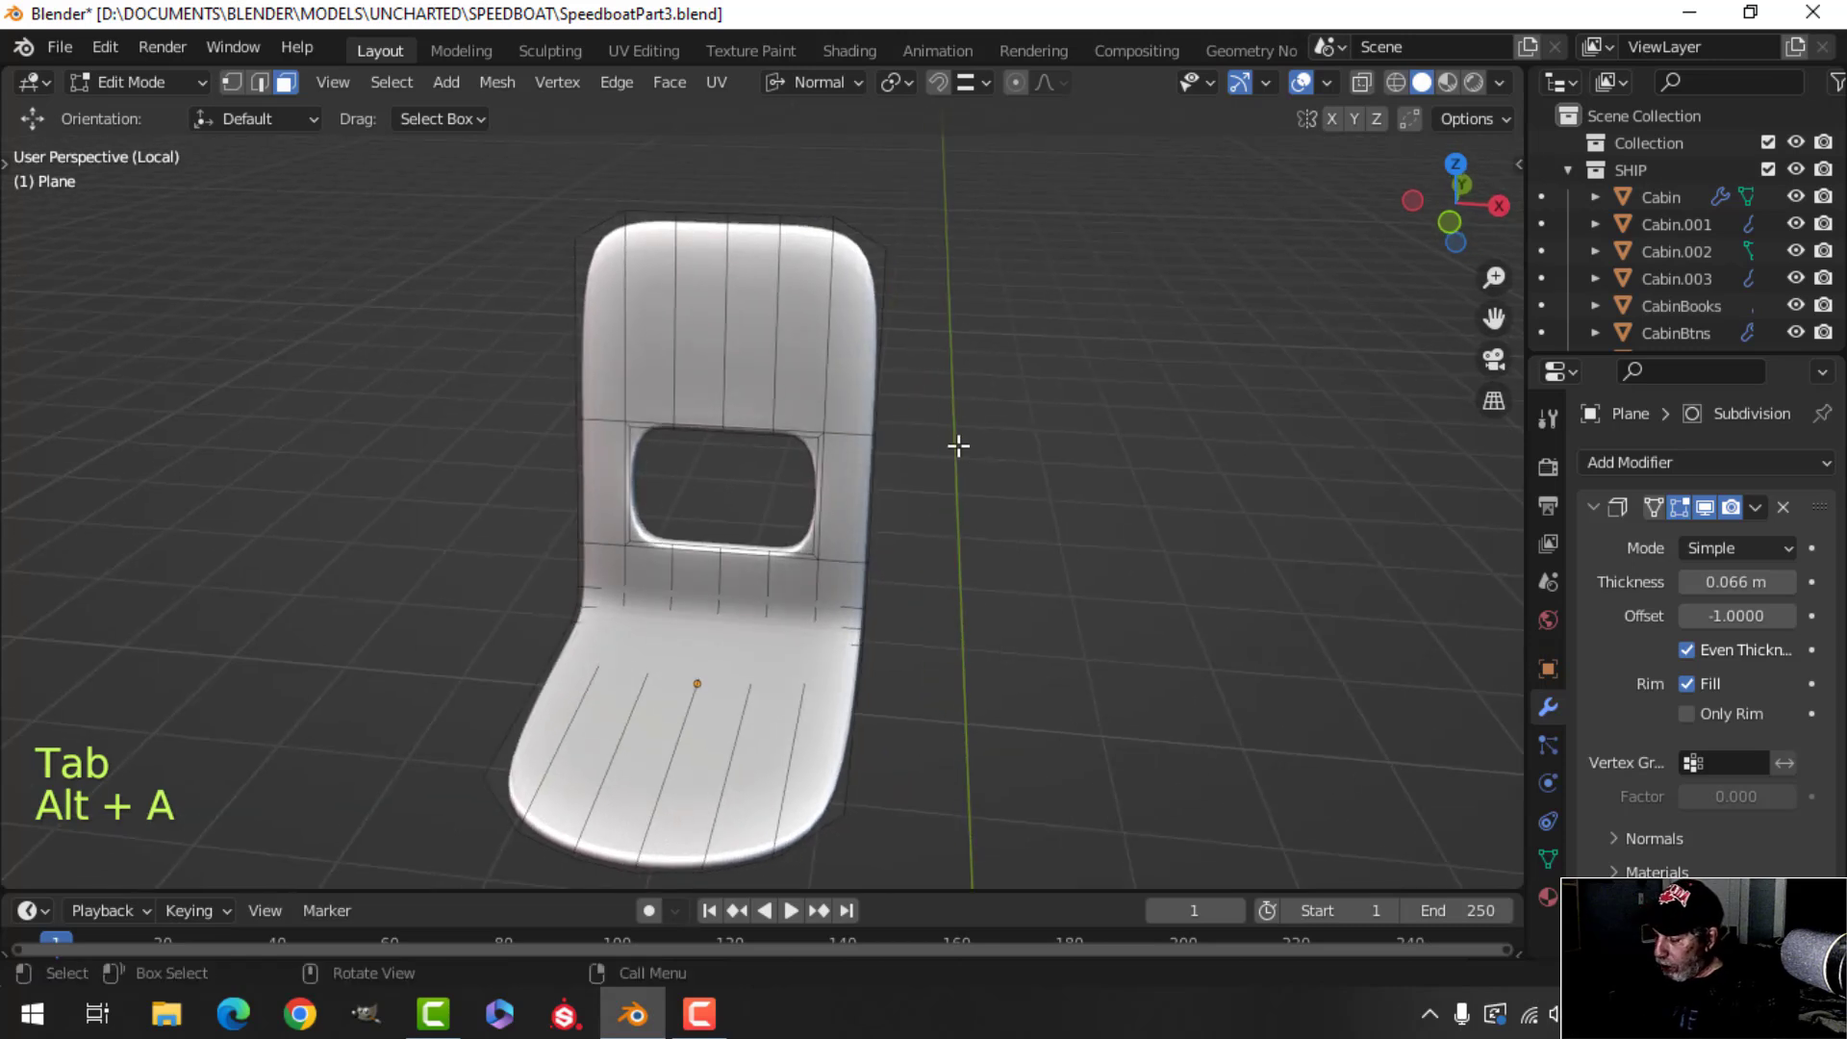
pyautogui.press('ctrl+KP_1')
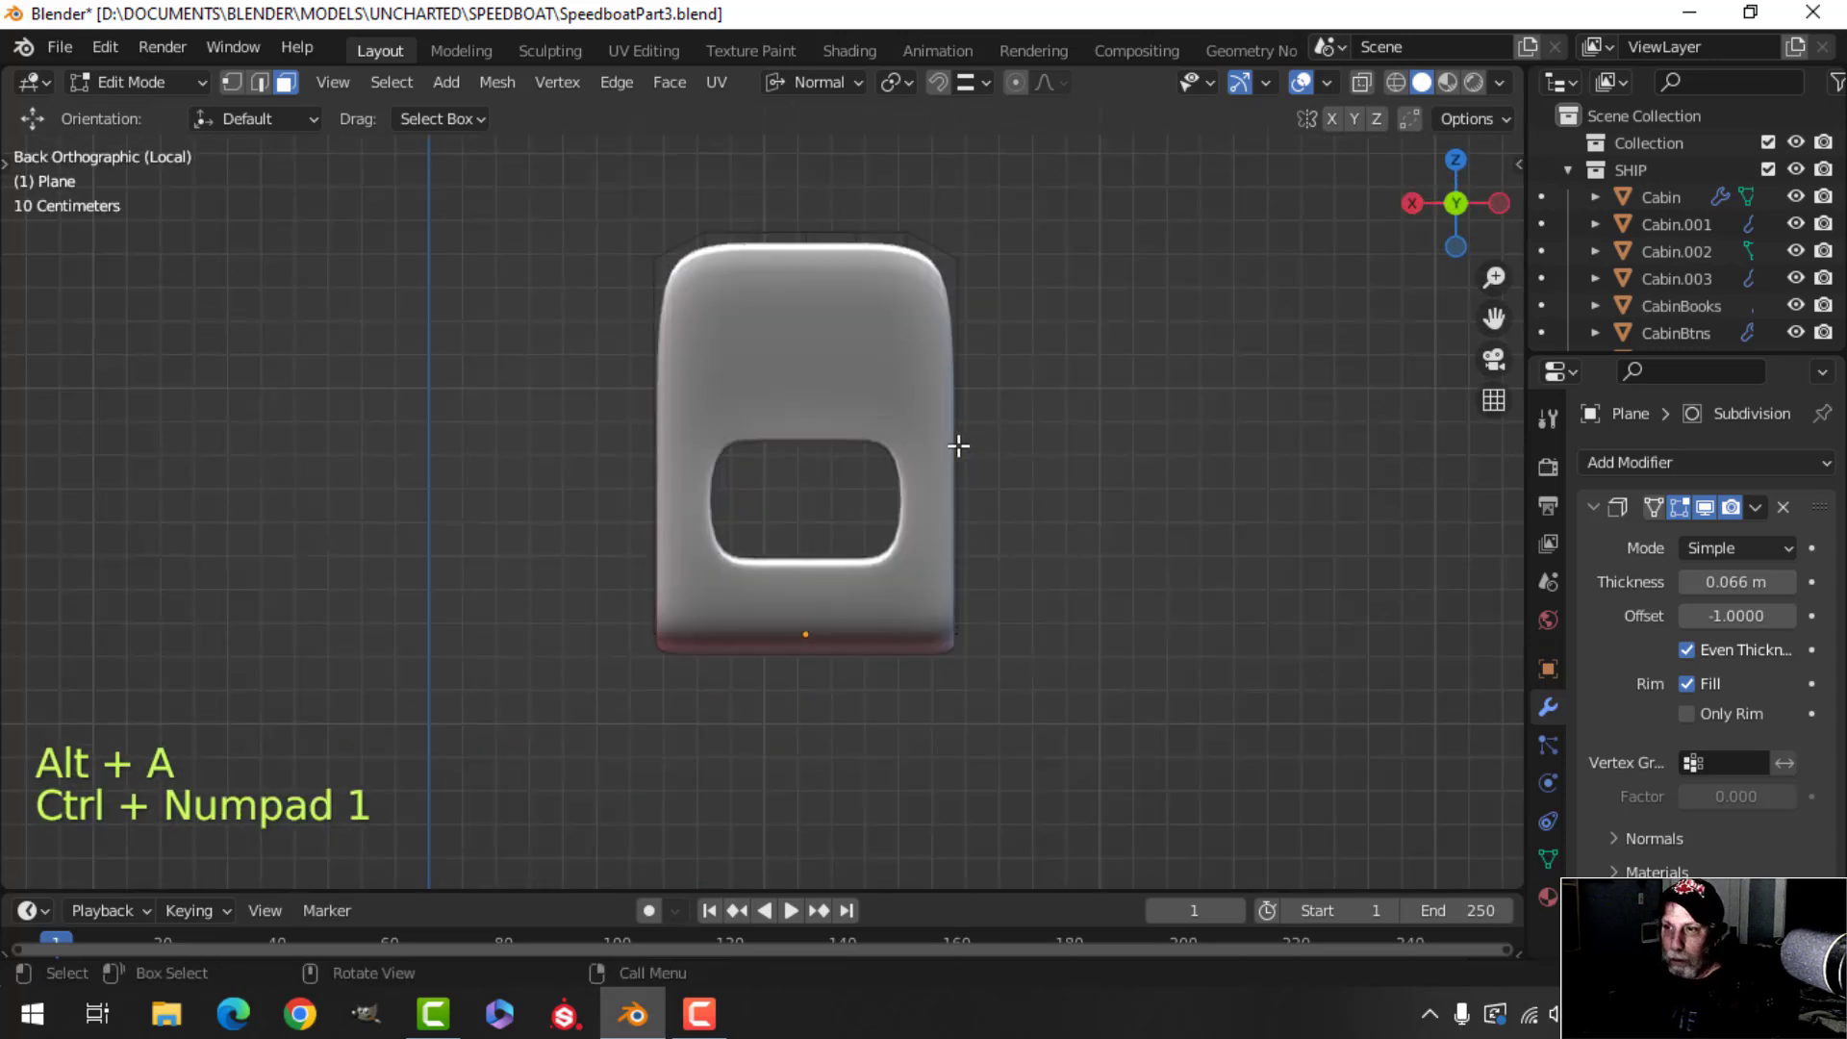
pyautogui.press('1')
pyautogui.scroll(2, 799, 440)
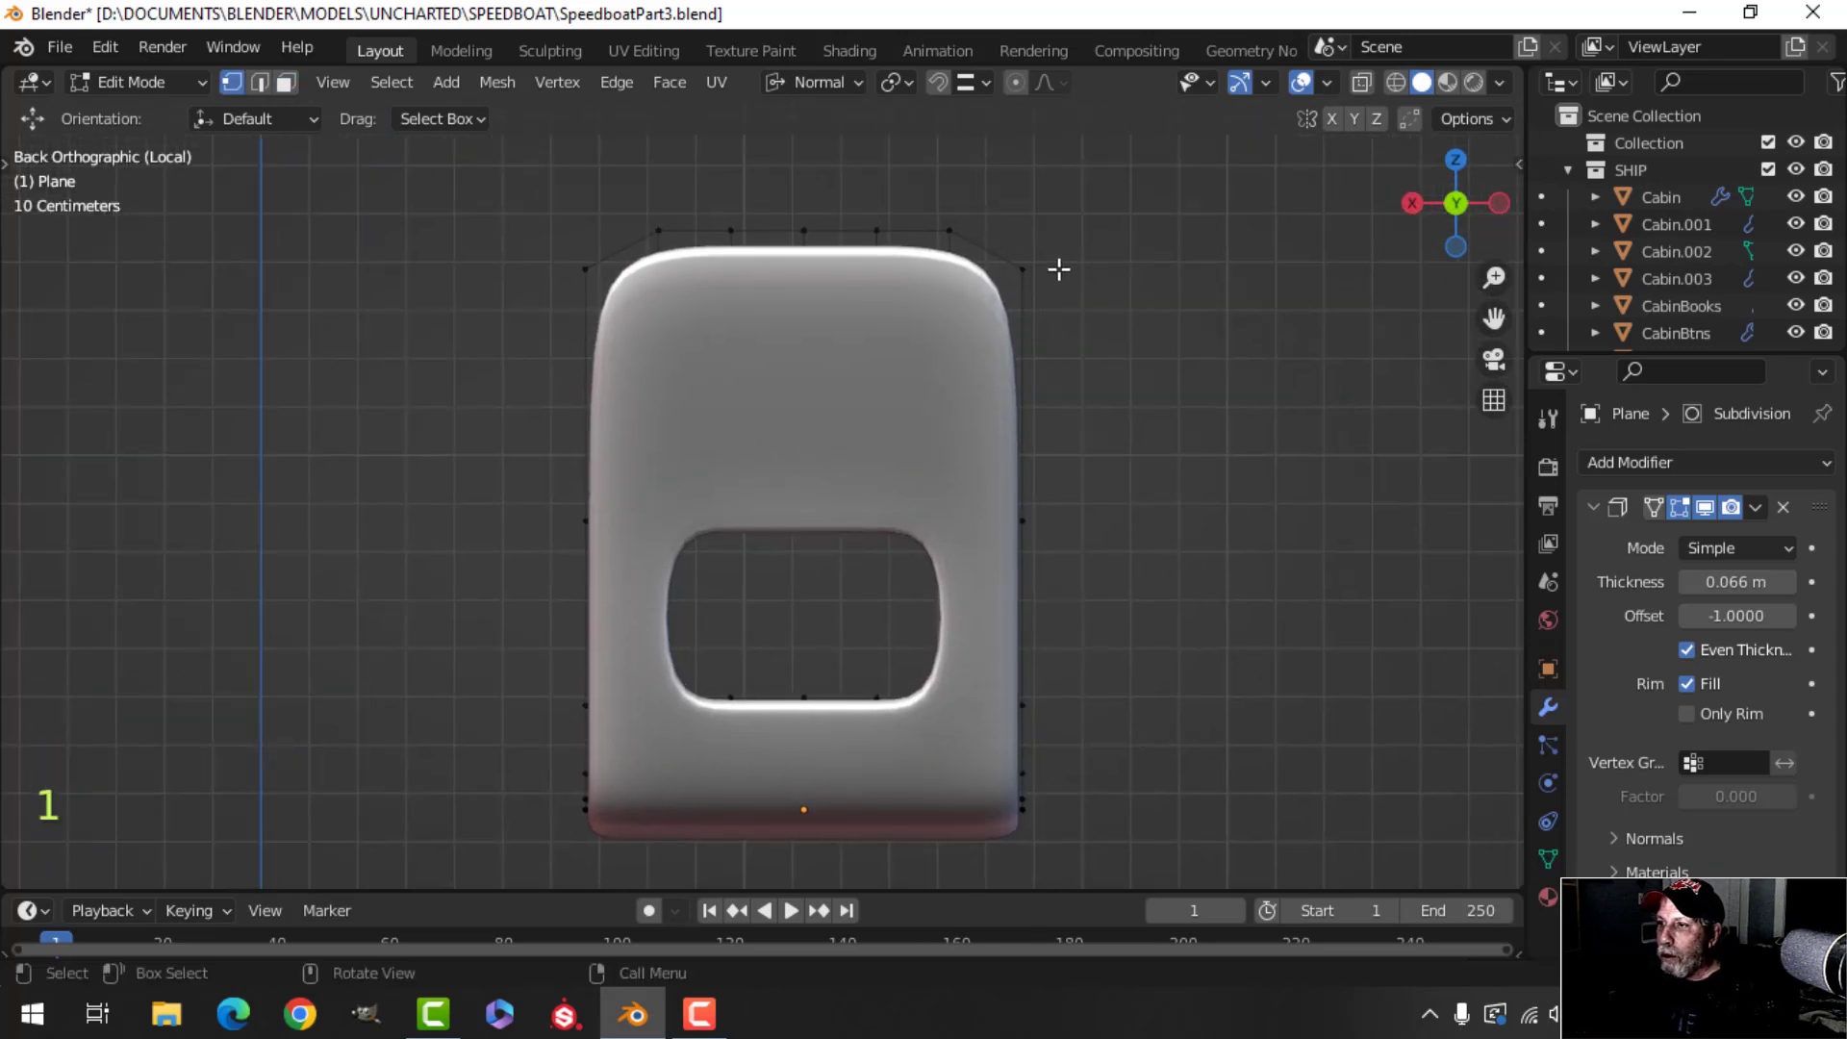
pyautogui.click(799, 88)
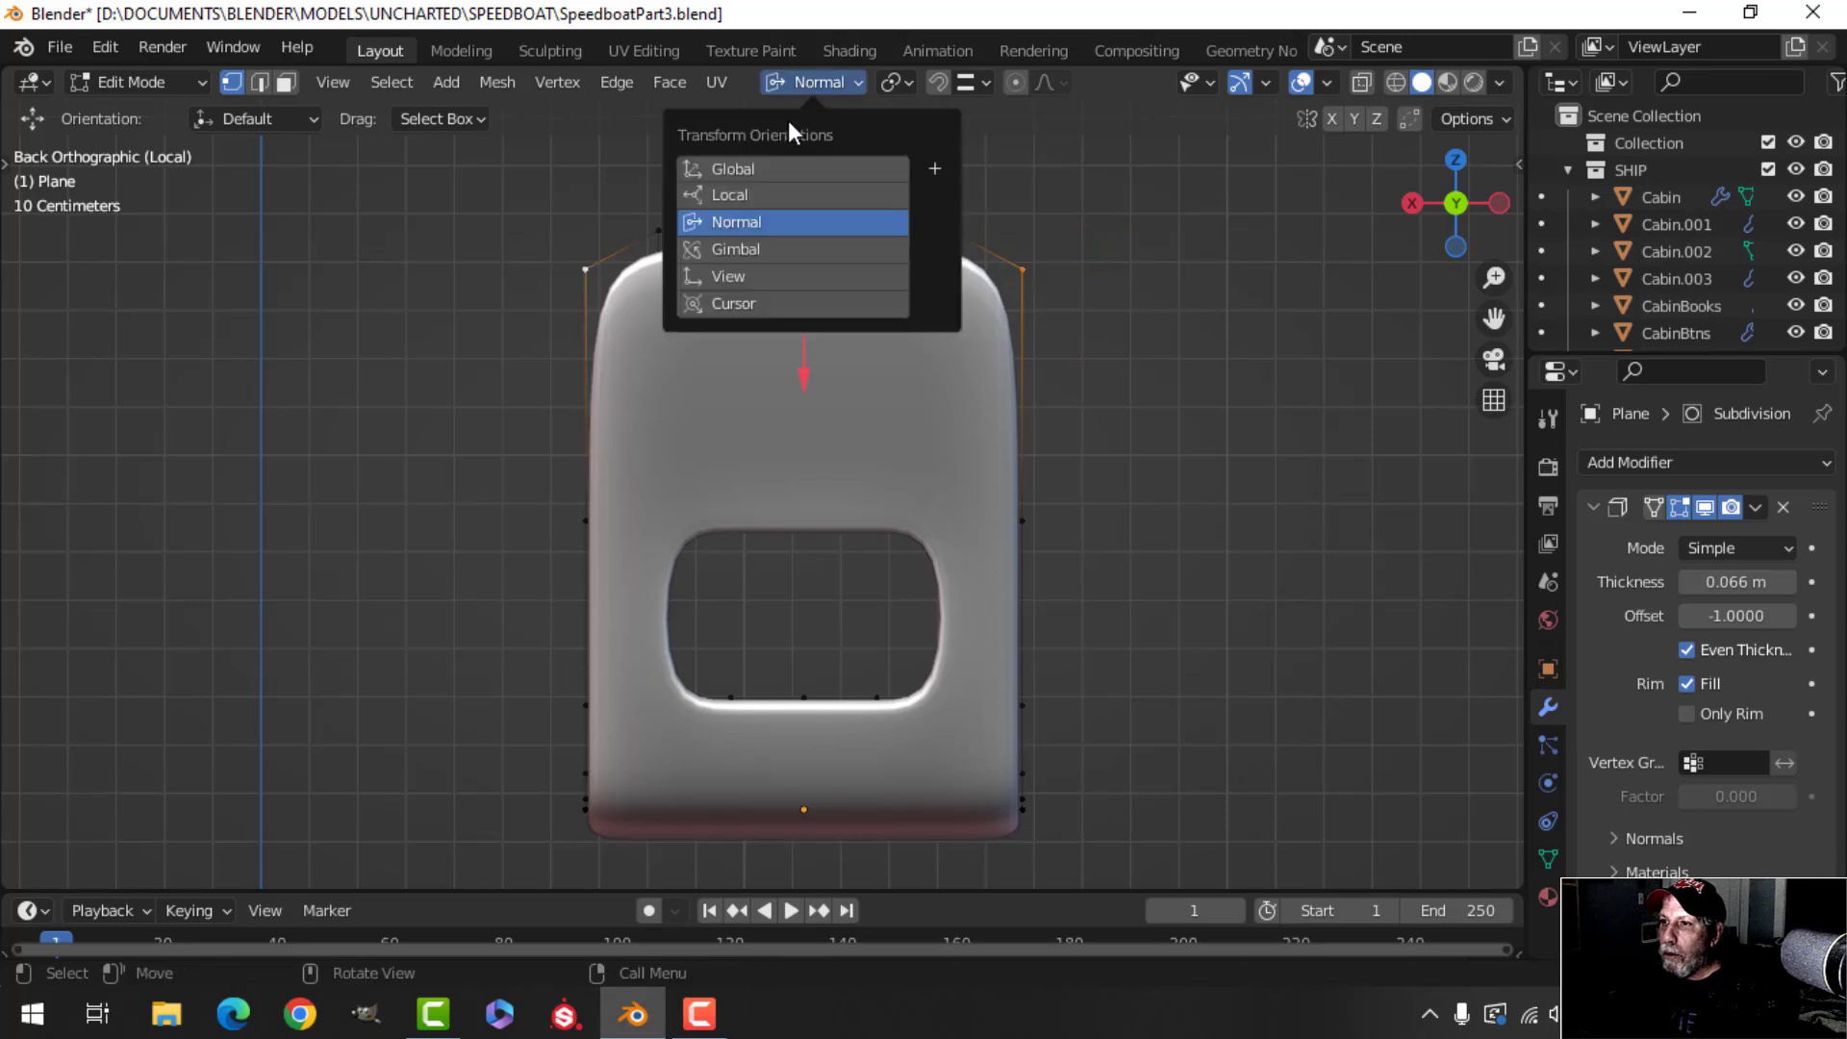
pyautogui.click(776, 171)
pyautogui.press('s')
pyautogui.press('x')
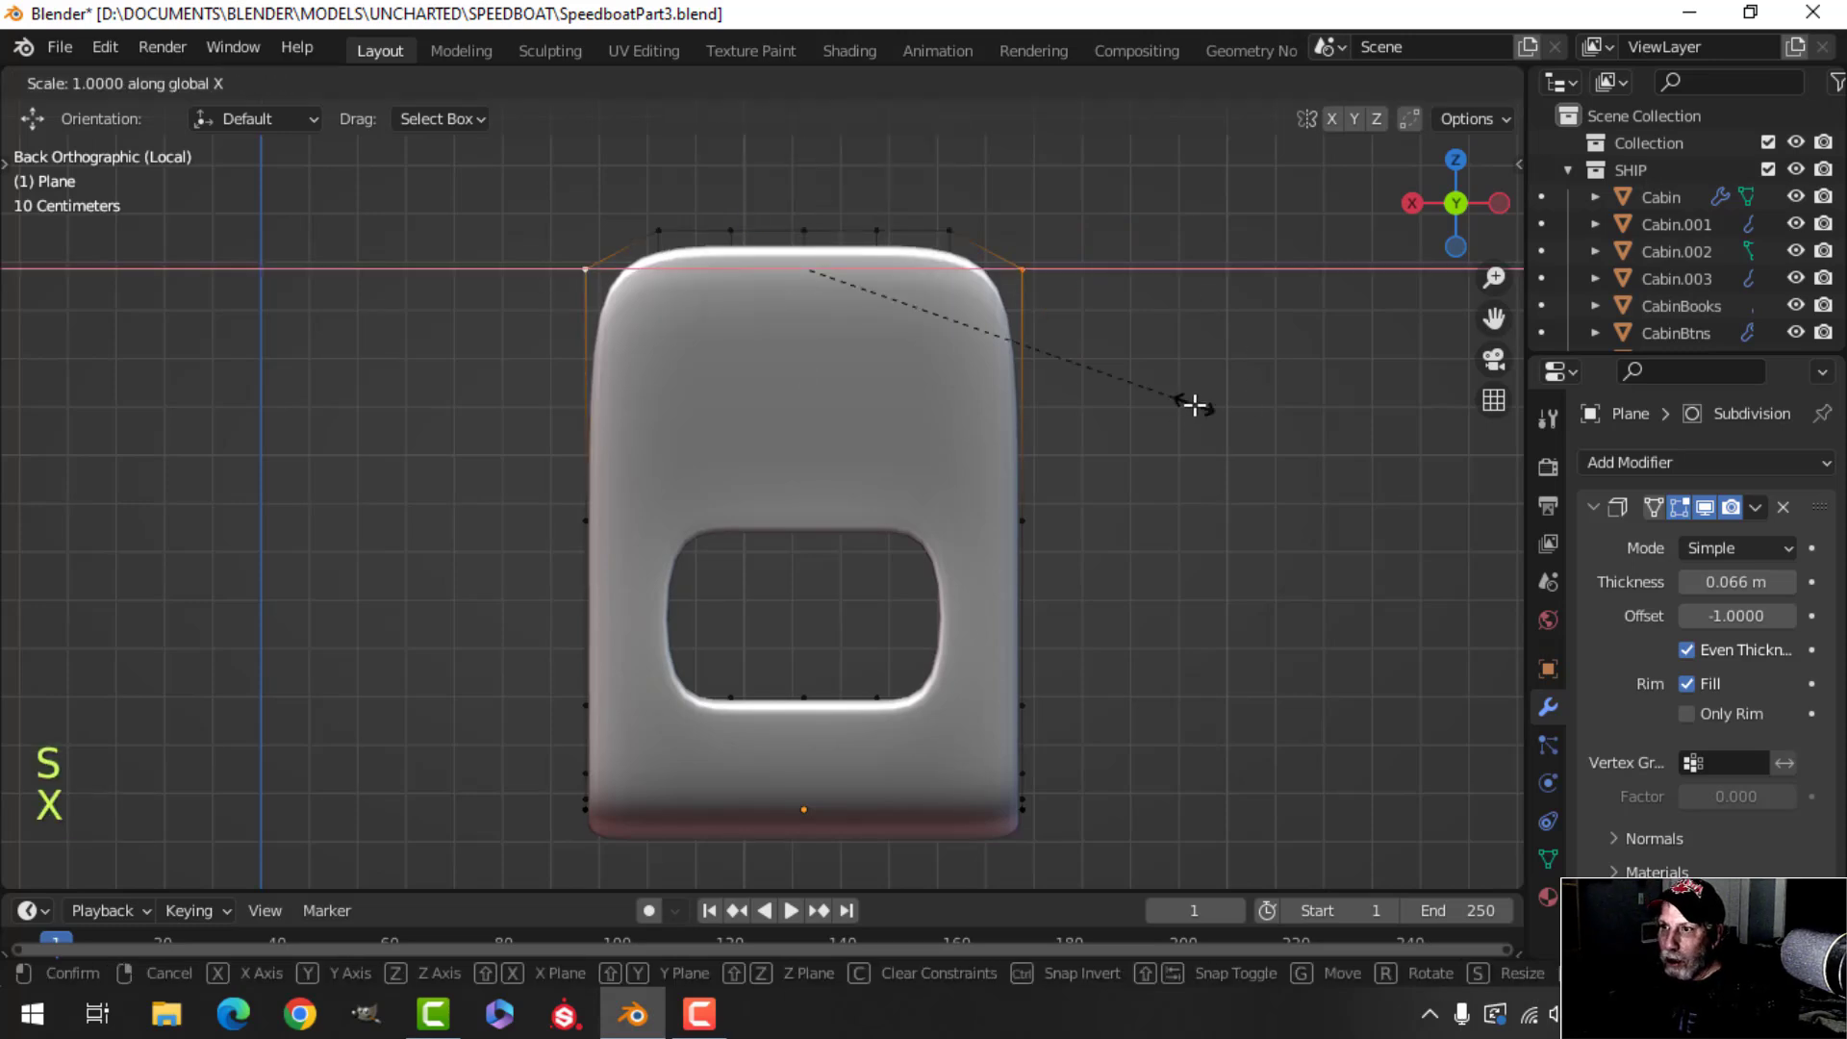
pyautogui.click(1135, 411)
pyautogui.hotkey('alt', 'a')
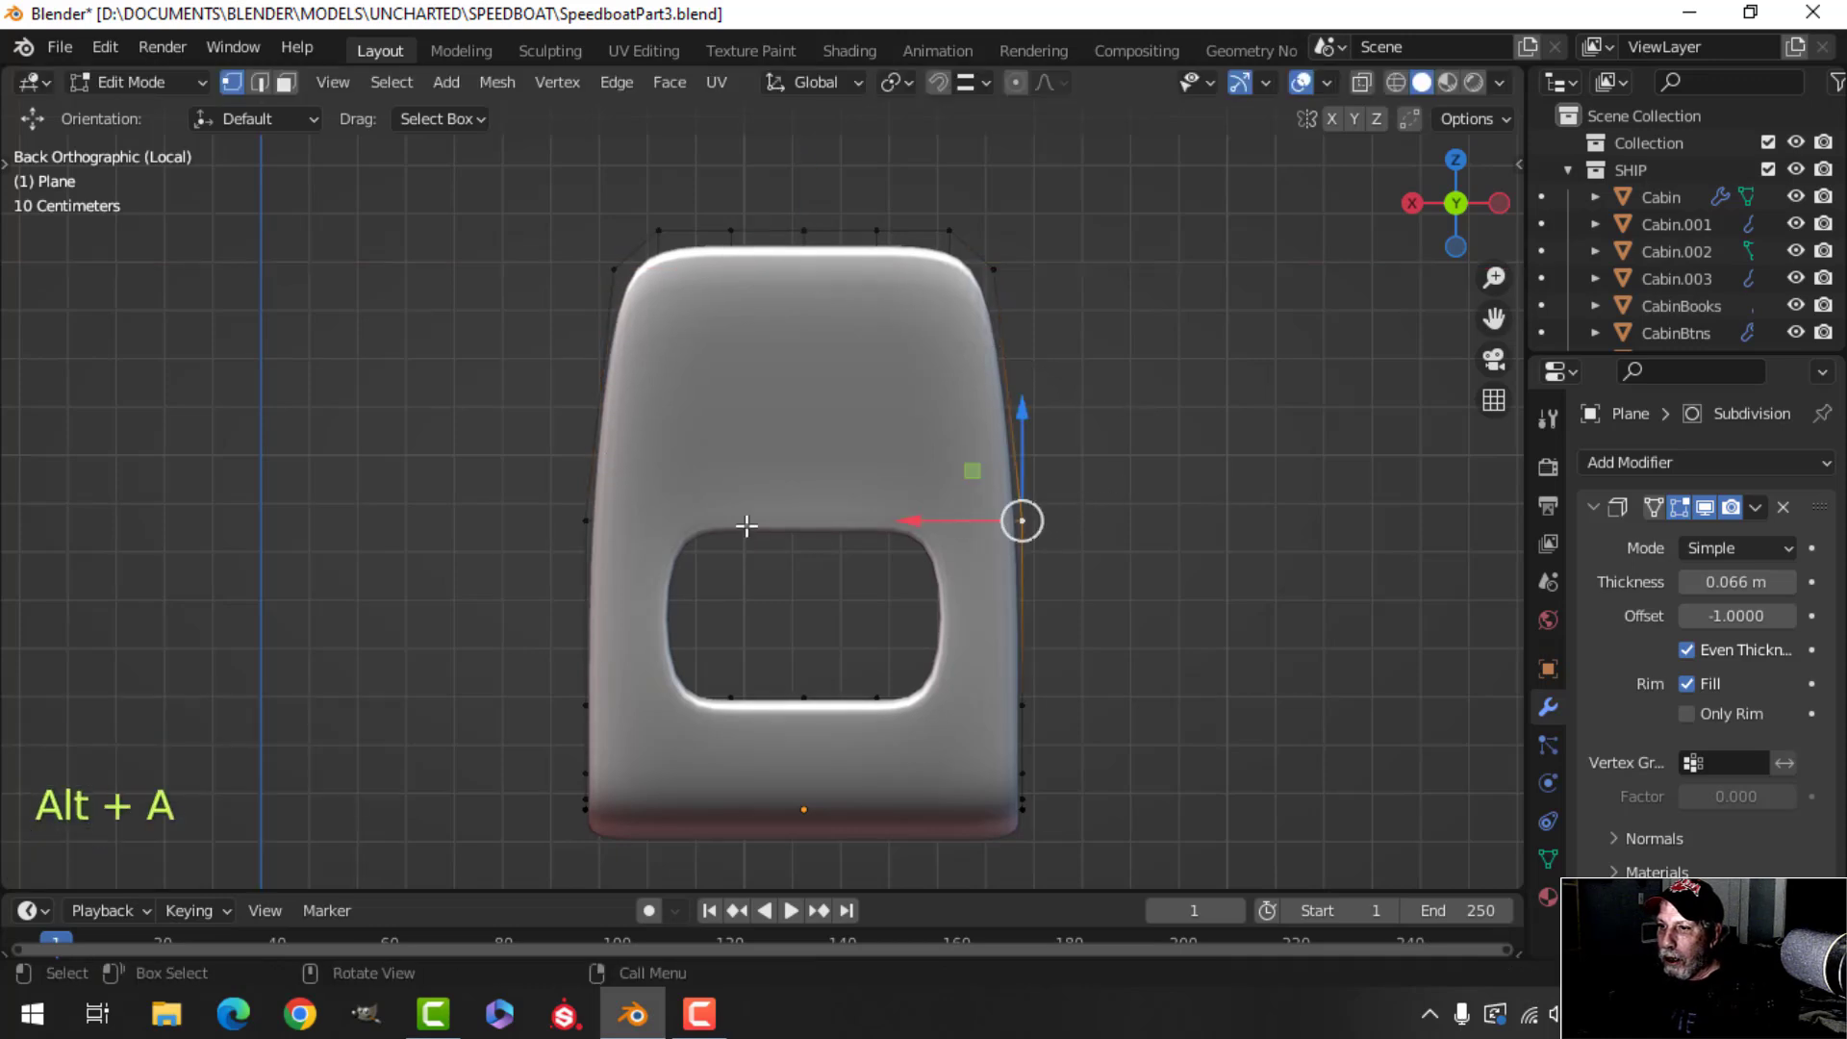
# Scale the two side vertices level with the cut-out's upper edge to about 0.943 along global X.
pyautogui.press('s')
pyautogui.press('x')
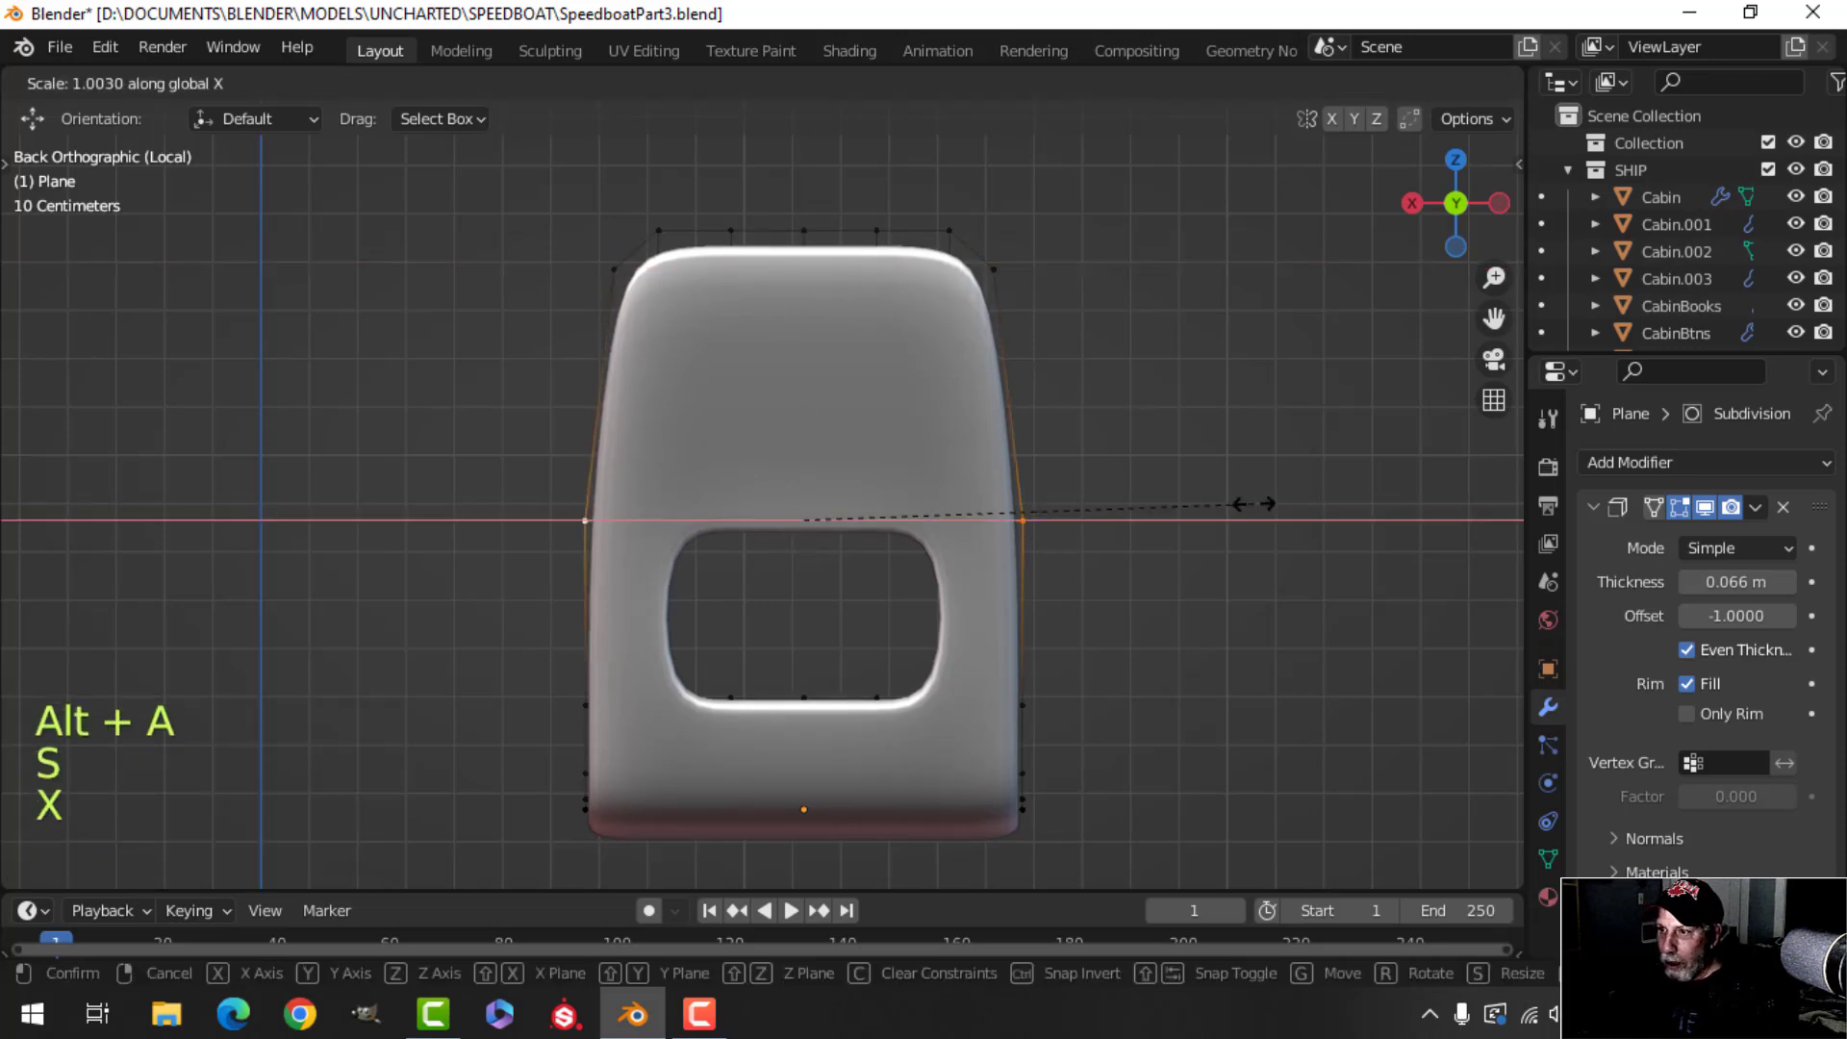
pyautogui.click(1227, 503)
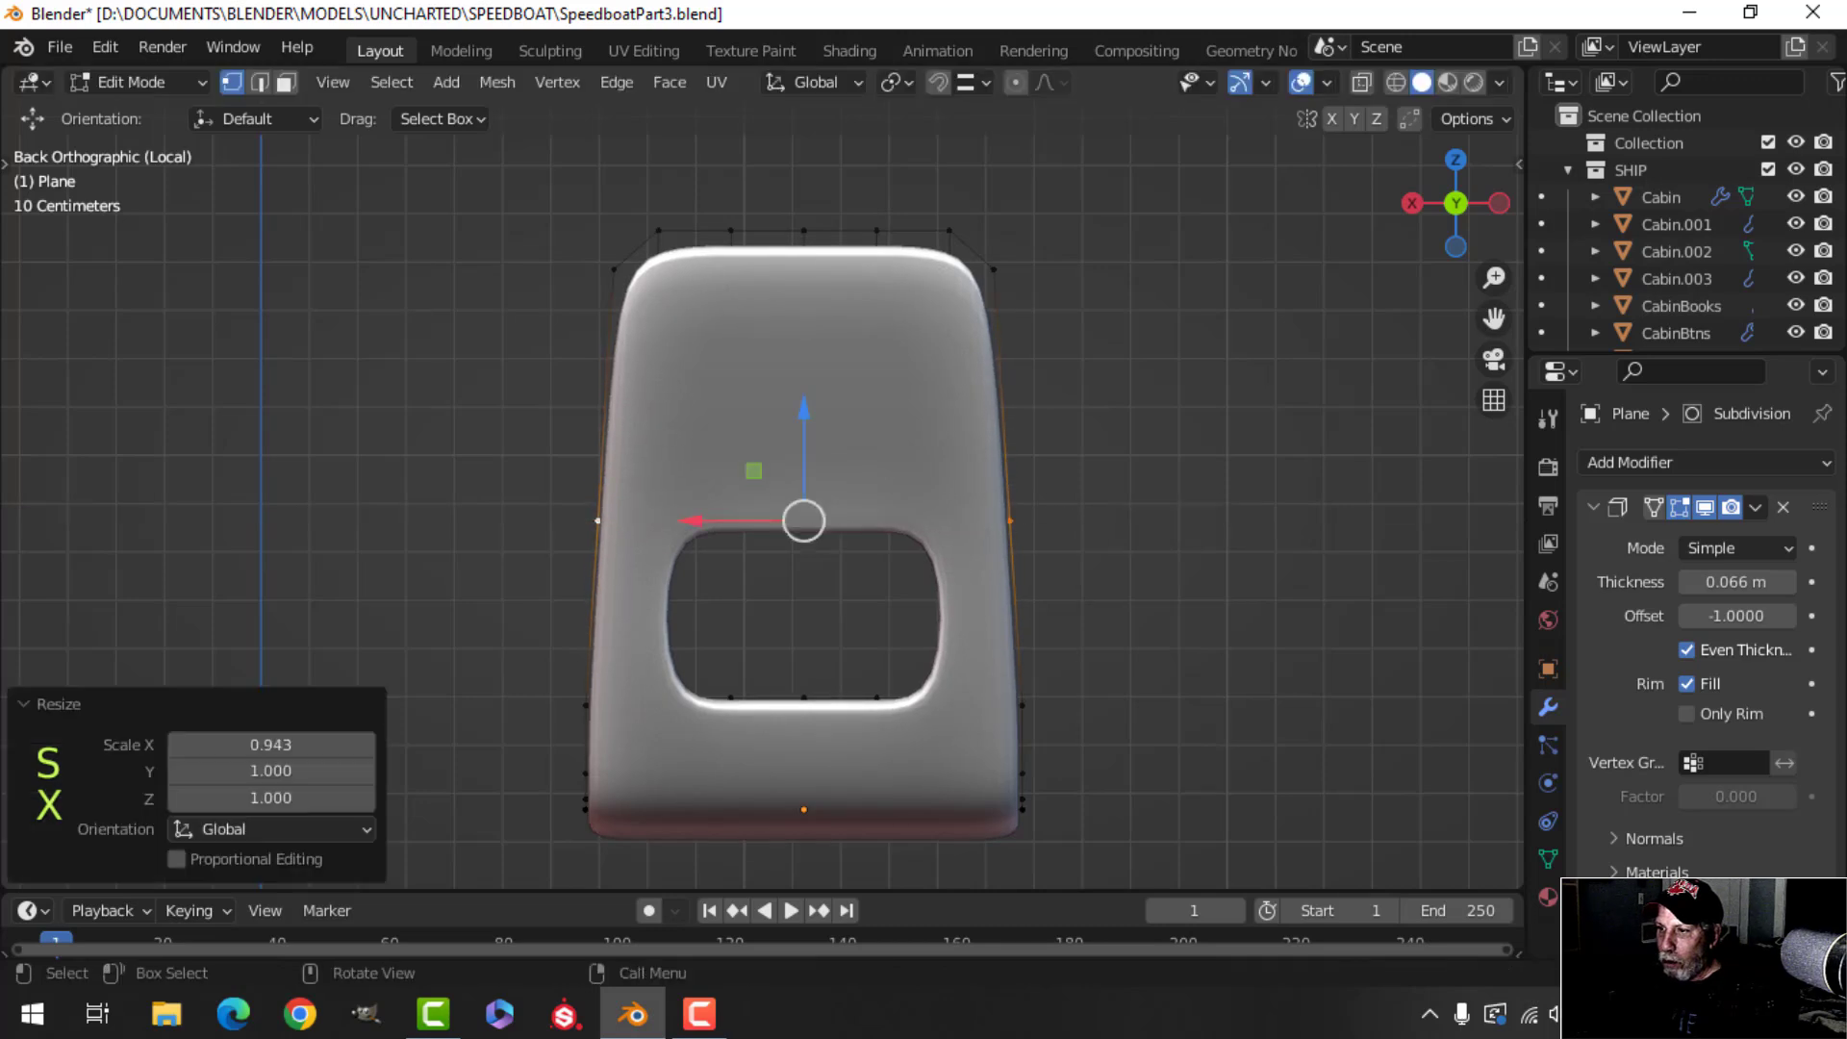
pyautogui.hotkey('alt', 'a')
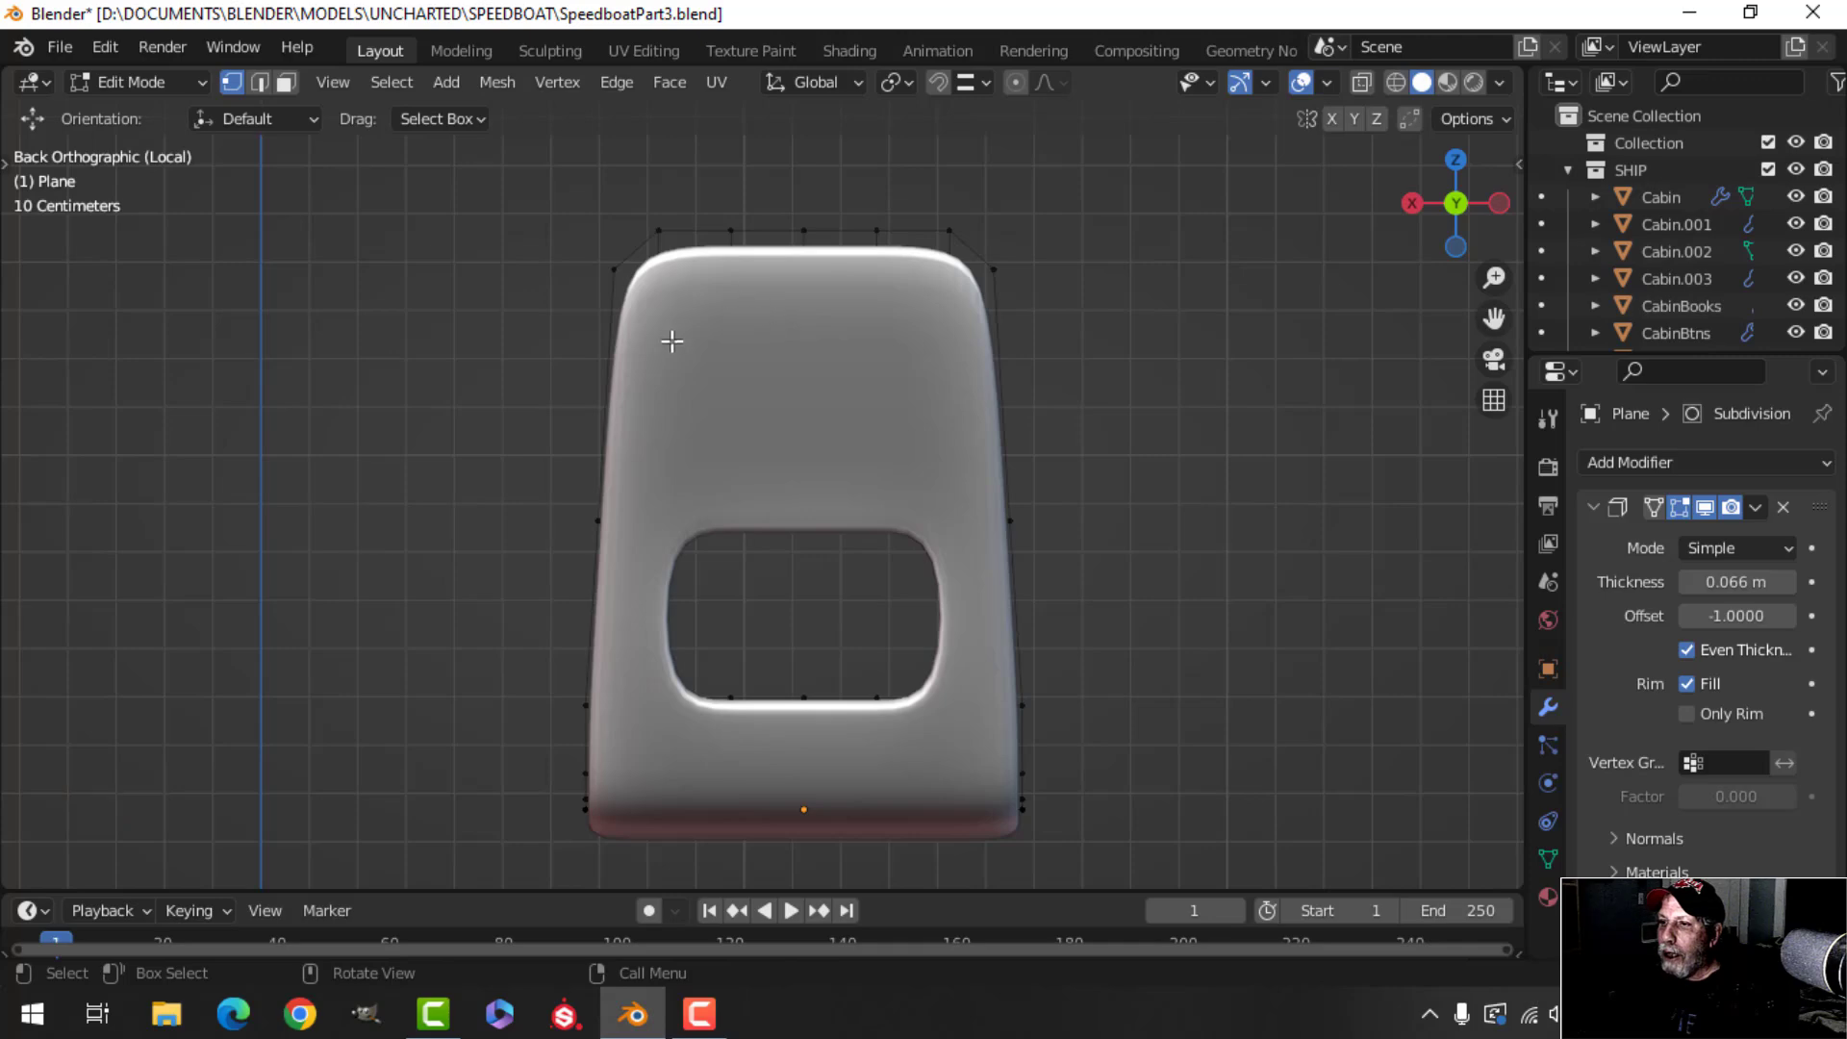
# Return to Object Mode and apply the seat's Solidify modifier.
pyautogui.moveTo(932, 315); pyautogui.dragTo(897, 484, button='middle')
pyautogui.scroll(-3, 874, 482)
pyautogui.press('Tab')
pyautogui.hotkey('alt', 'a')
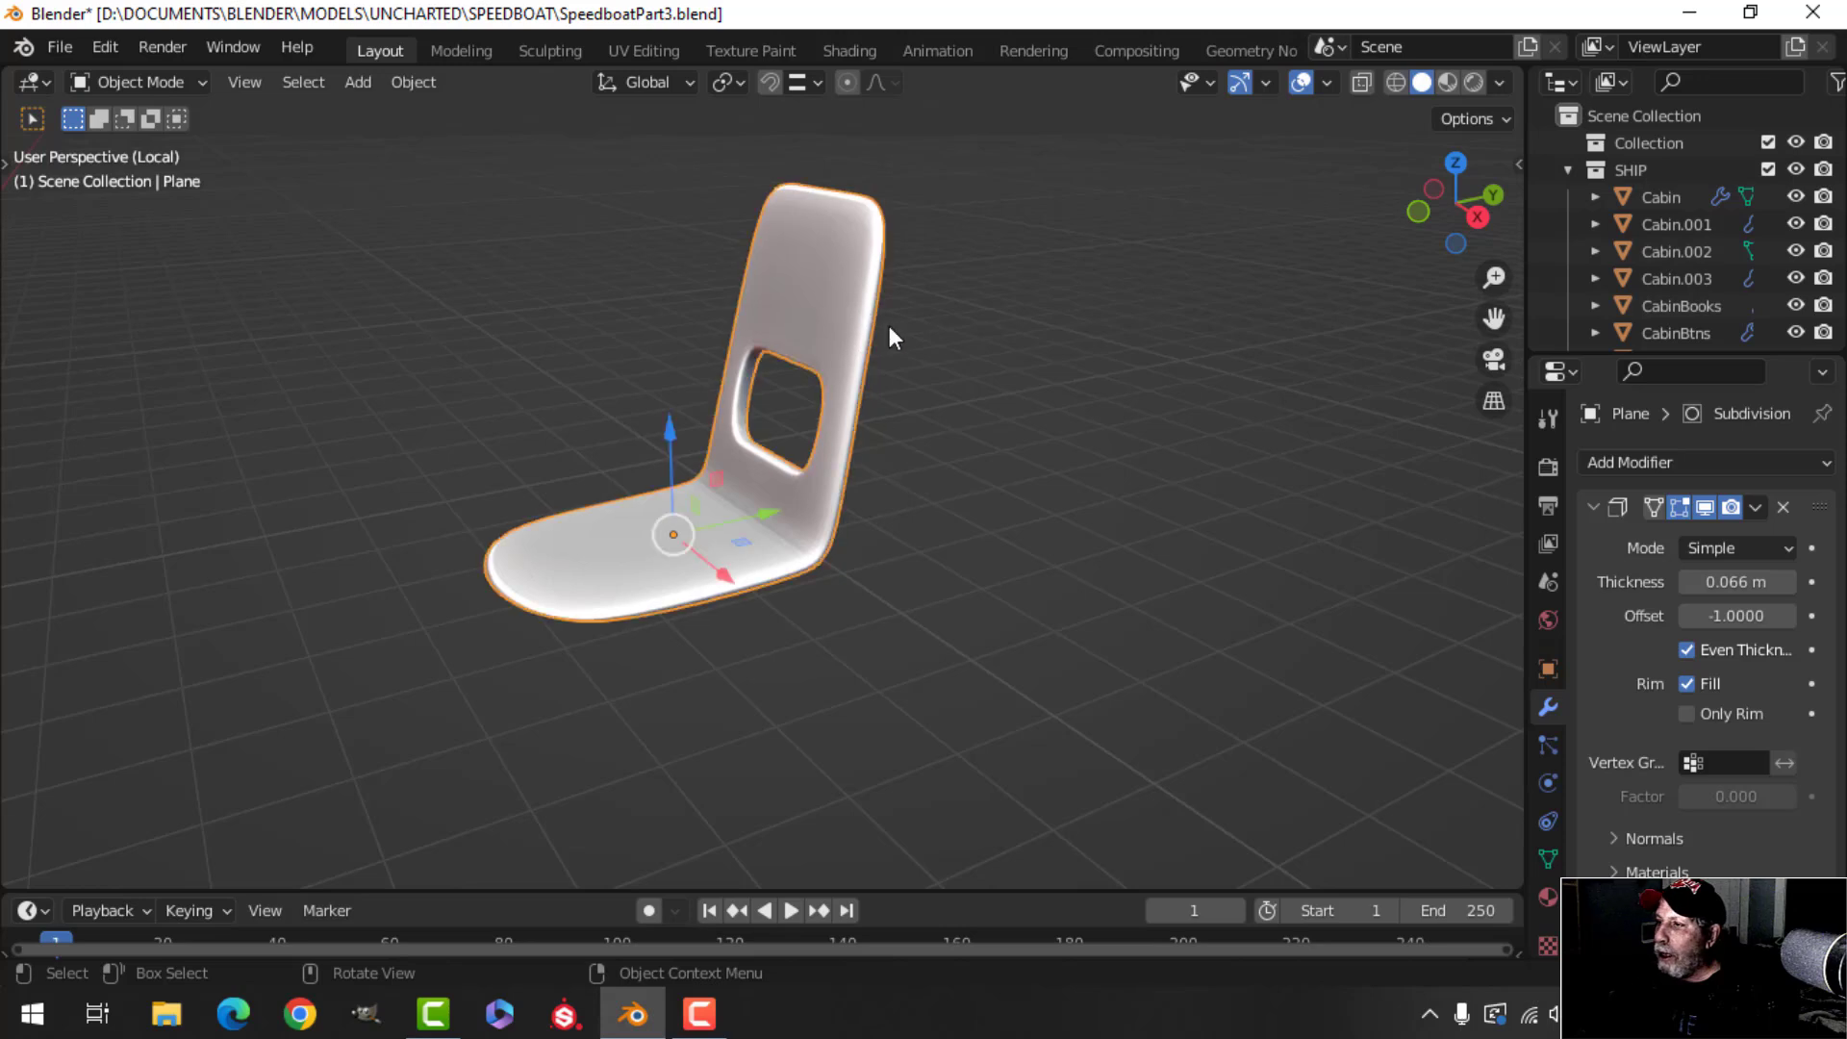
pyautogui.click(1757, 507)
pyautogui.click(1693, 536)
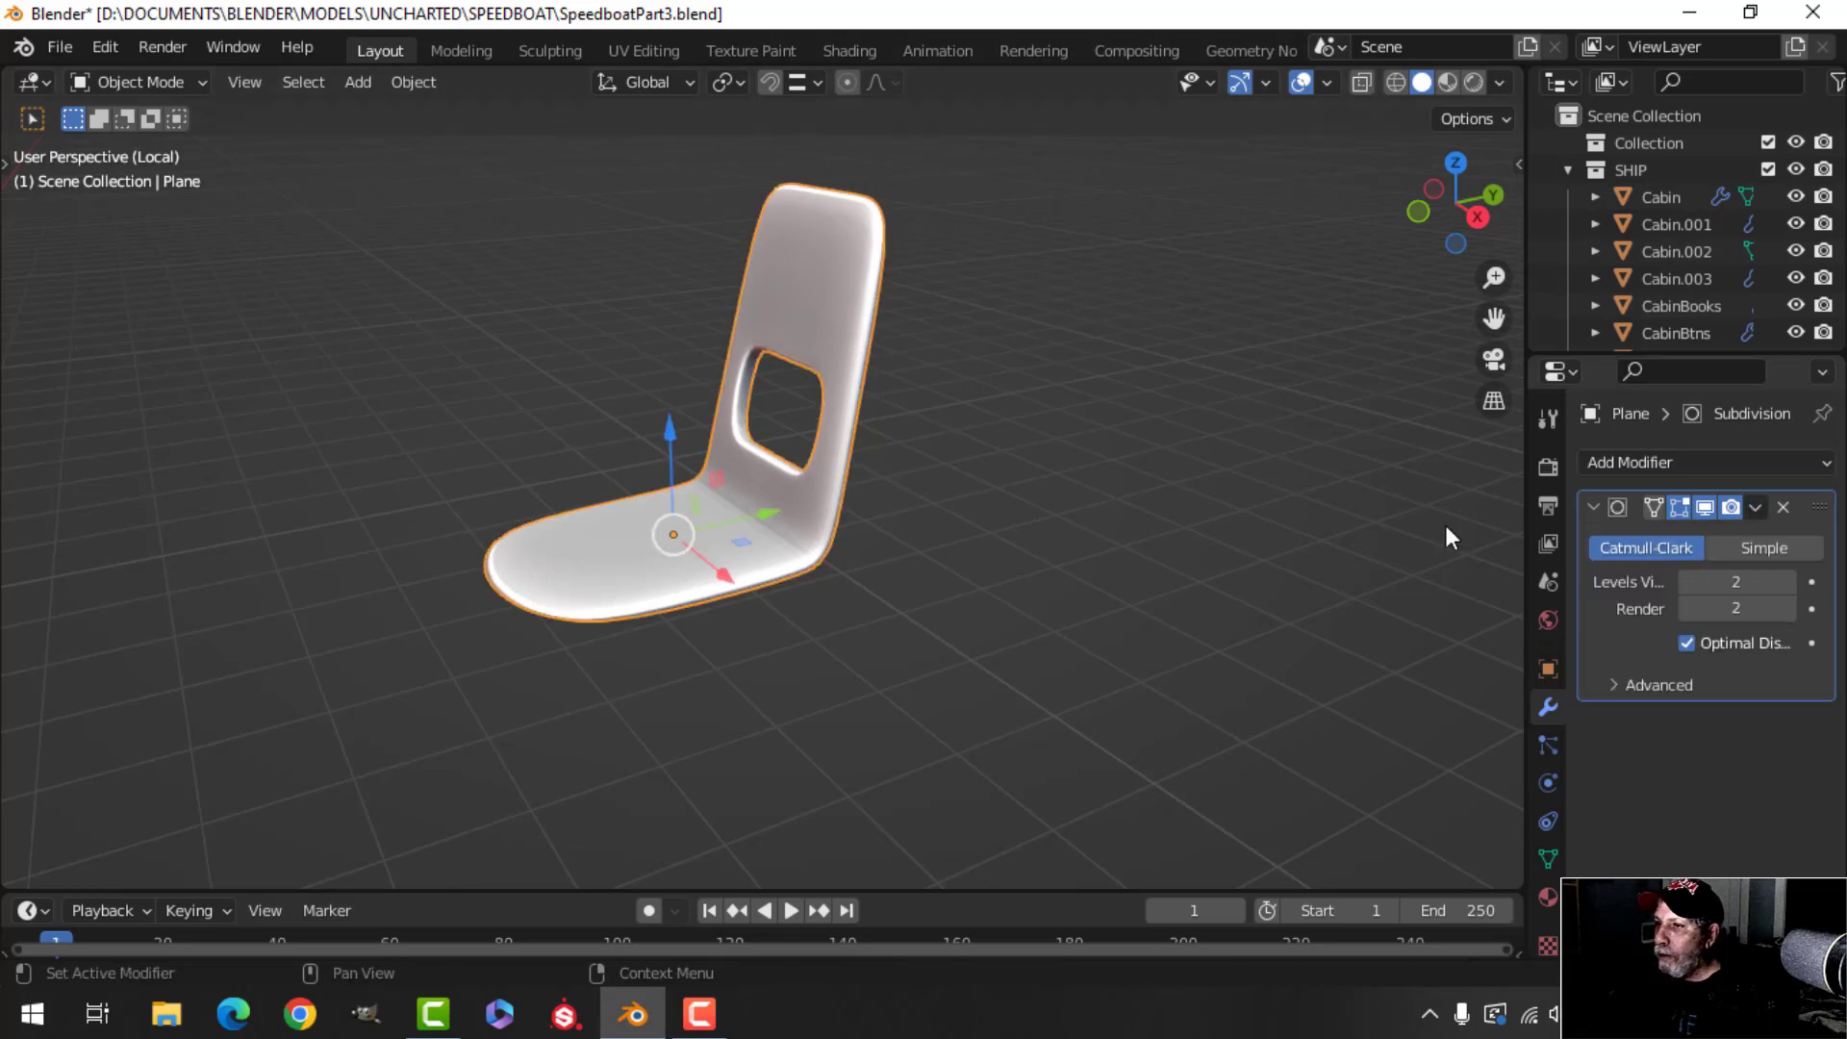
# Add two loop cuts around the seat's outer rim, one near each edge, to sharpen the rim under subdivision.
pyautogui.press('Tab')
pyautogui.hotkey('alt', 'a')
pyautogui.keyDown('shift'); pyautogui.moveTo(795, 635); pyautogui.dragTo(744, 544, button='middle'); pyautogui.keyUp('shift')
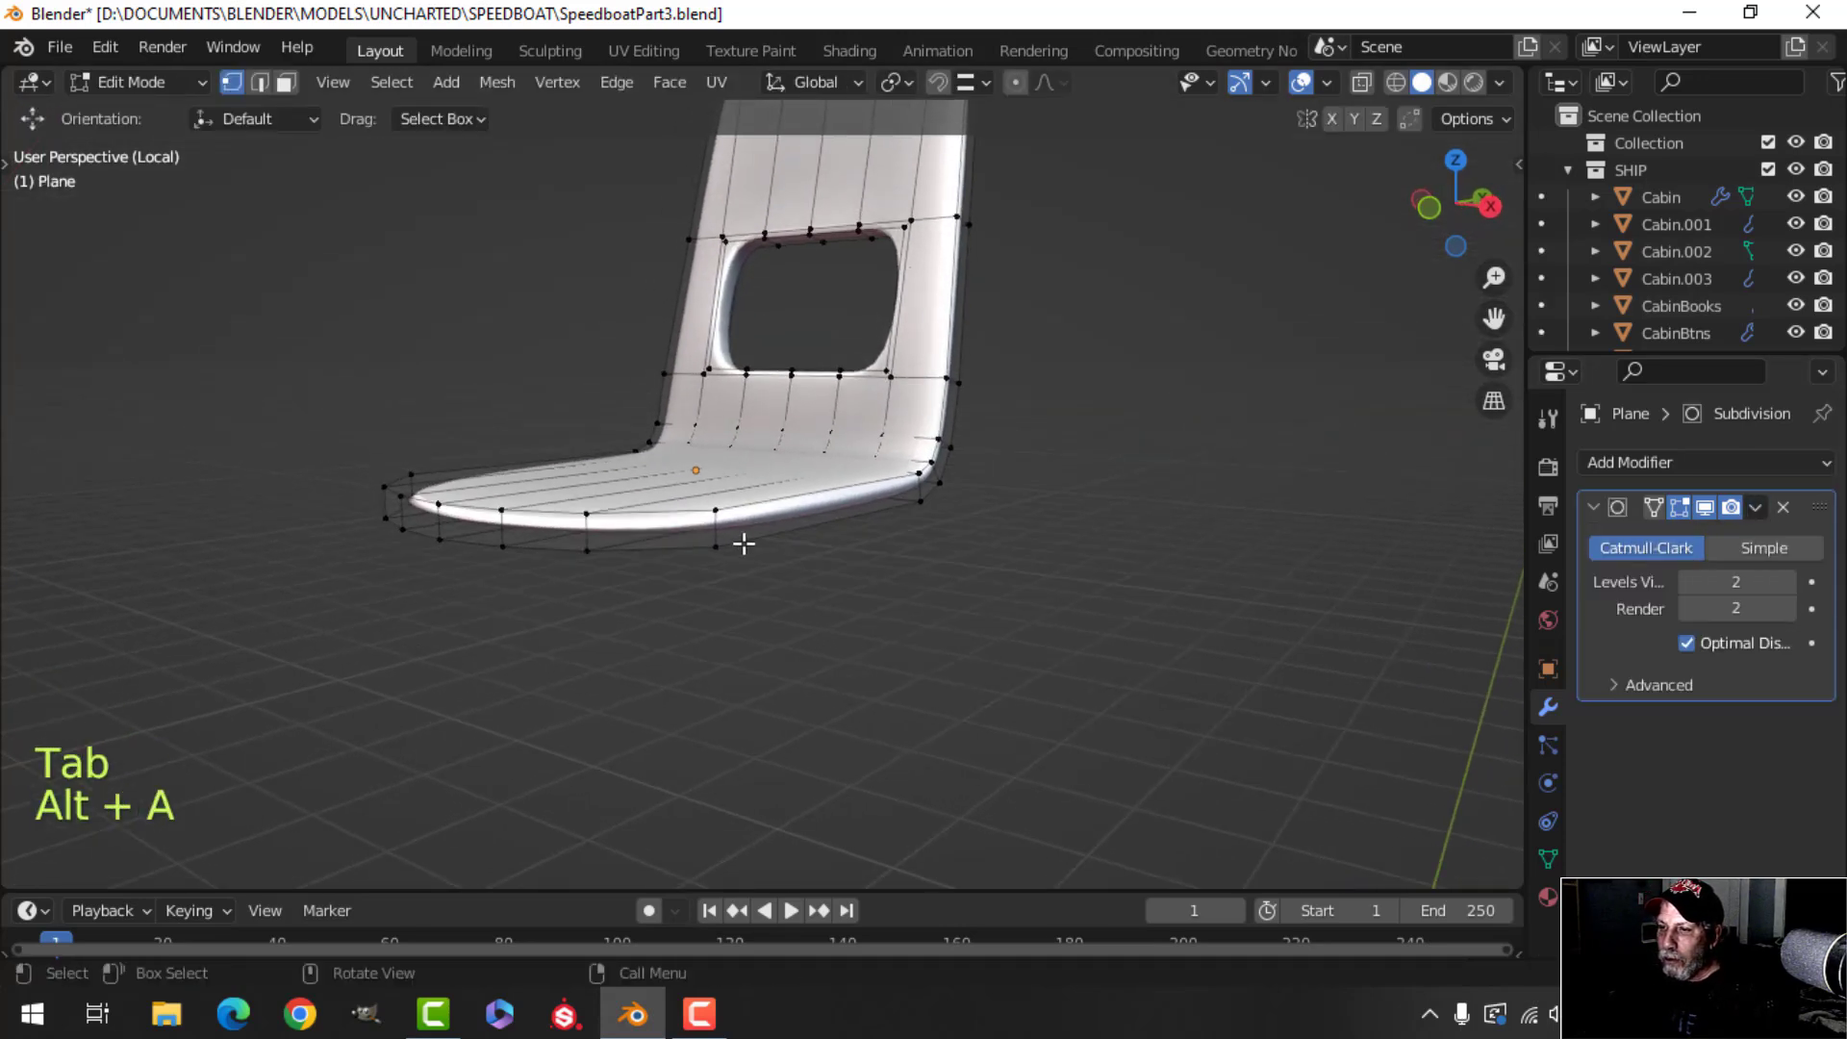
pyautogui.hotkey('ctrl', 'r')
pyautogui.click(714, 519)
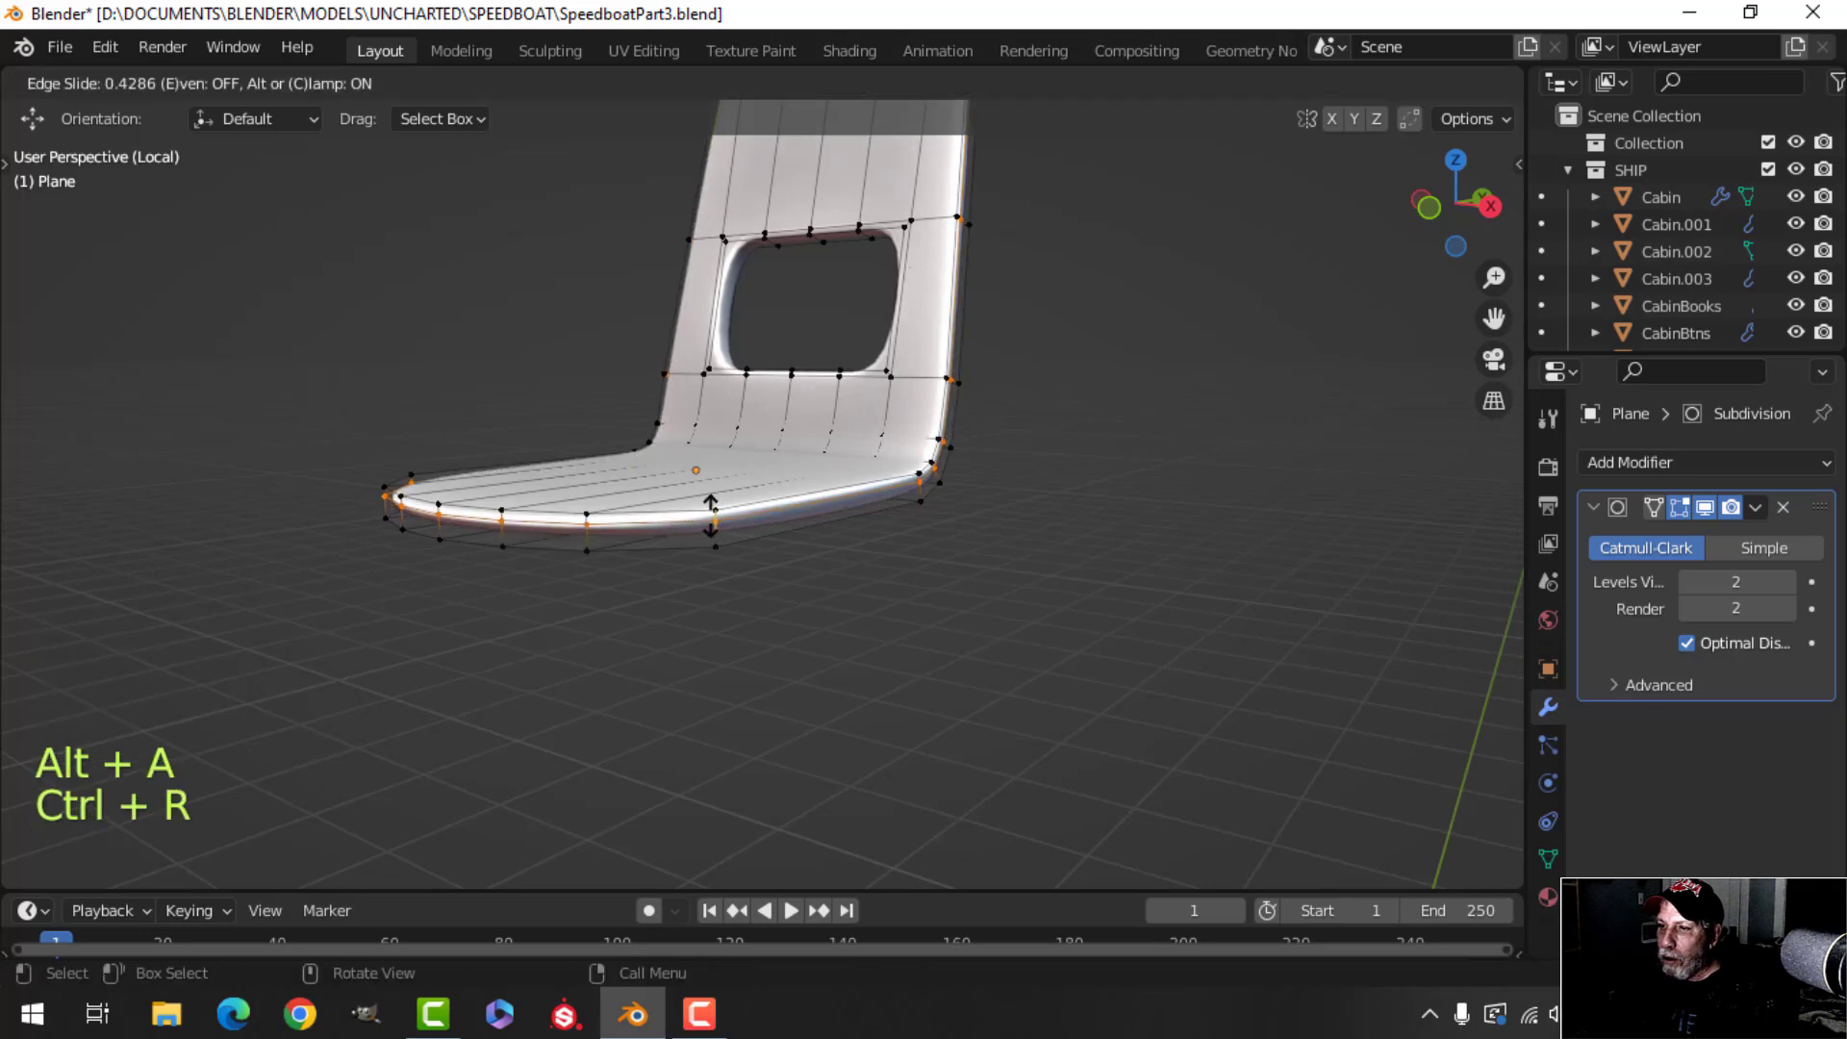
pyautogui.click(711, 514)
pyautogui.hotkey('ctrl', 'r')
pyautogui.click(714, 524)
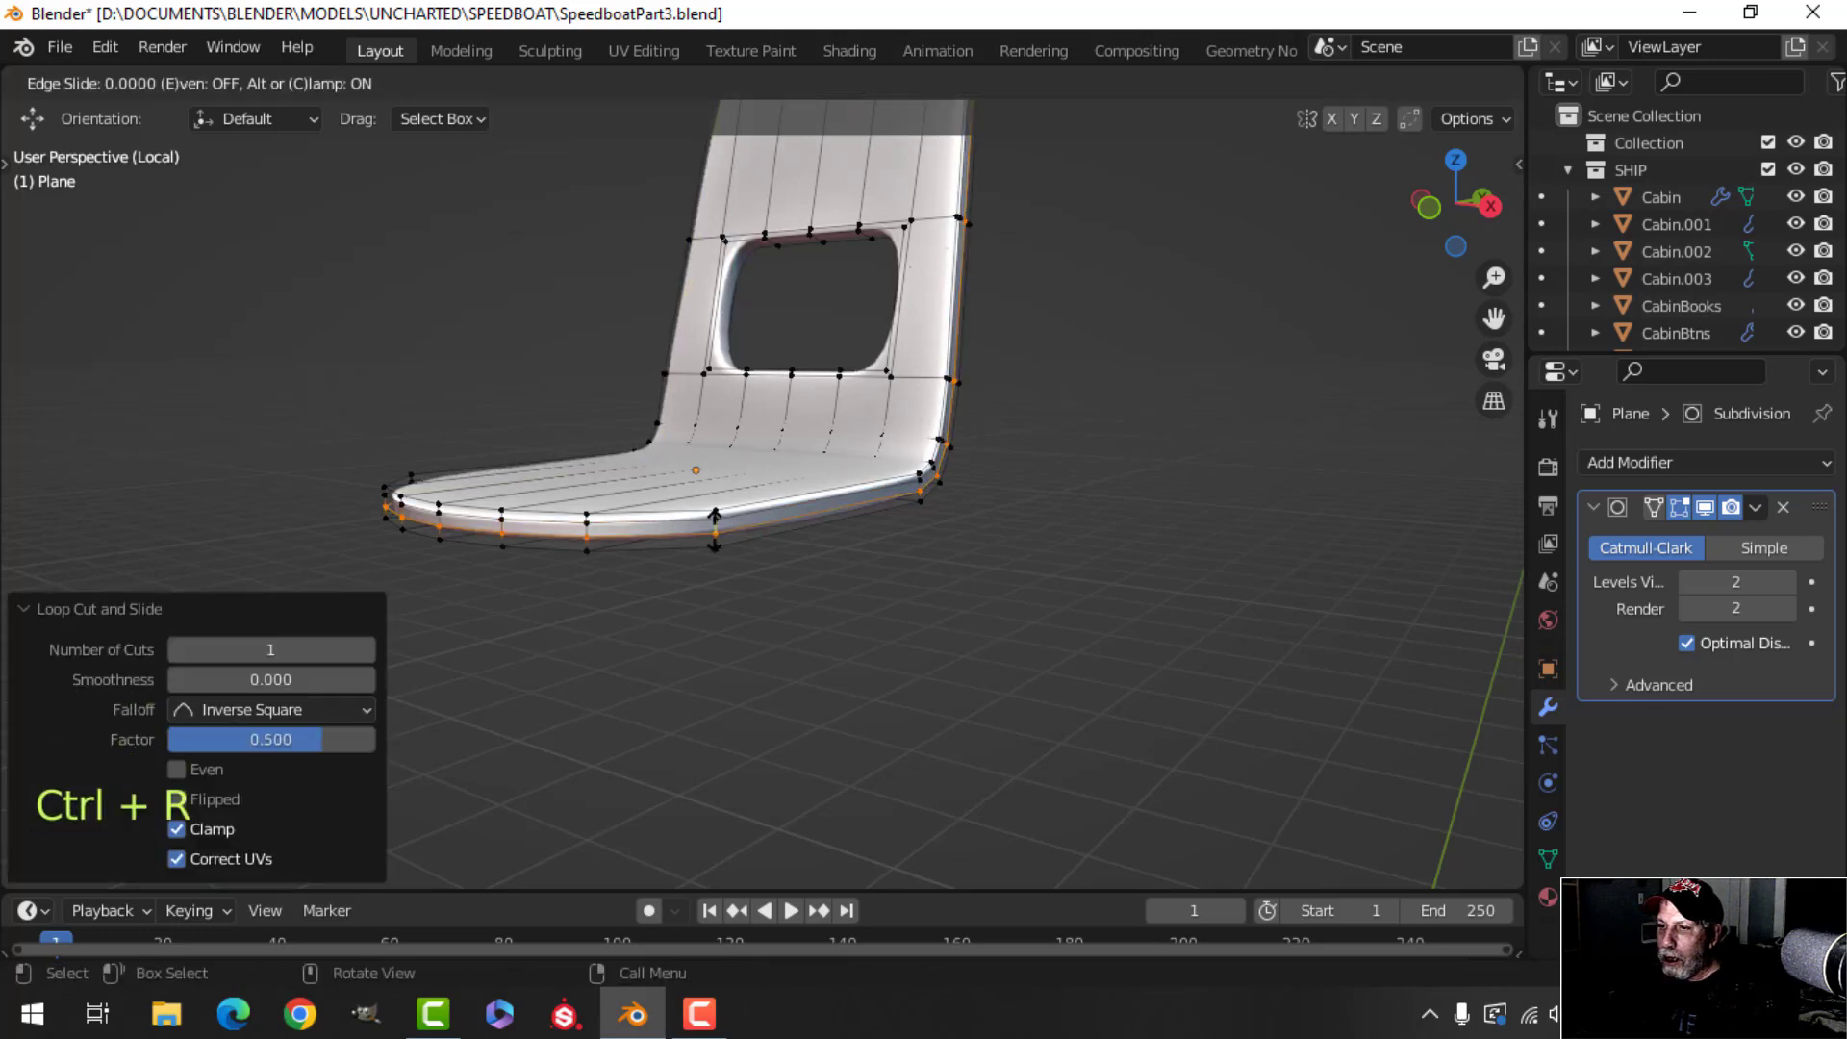
pyautogui.click(714, 525)
pyautogui.press('Tab')
pyautogui.moveTo(989, 500); pyautogui.dragTo(812, 437, button='middle')
pyautogui.hotkey('alt', 'a')
# Add two loop cuts around the inner wall of the backrest cut-out, one near each edge, the first at a factor of about 0.493.
pyautogui.moveTo(883, 488); pyautogui.dragTo(783, 621, button='middle')
pyautogui.scroll(3, 872, 456)
pyautogui.moveTo(901, 448); pyautogui.dragTo(926, 490, button='middle')
pyautogui.press('Tab')
pyautogui.scroll(3, 962, 472)
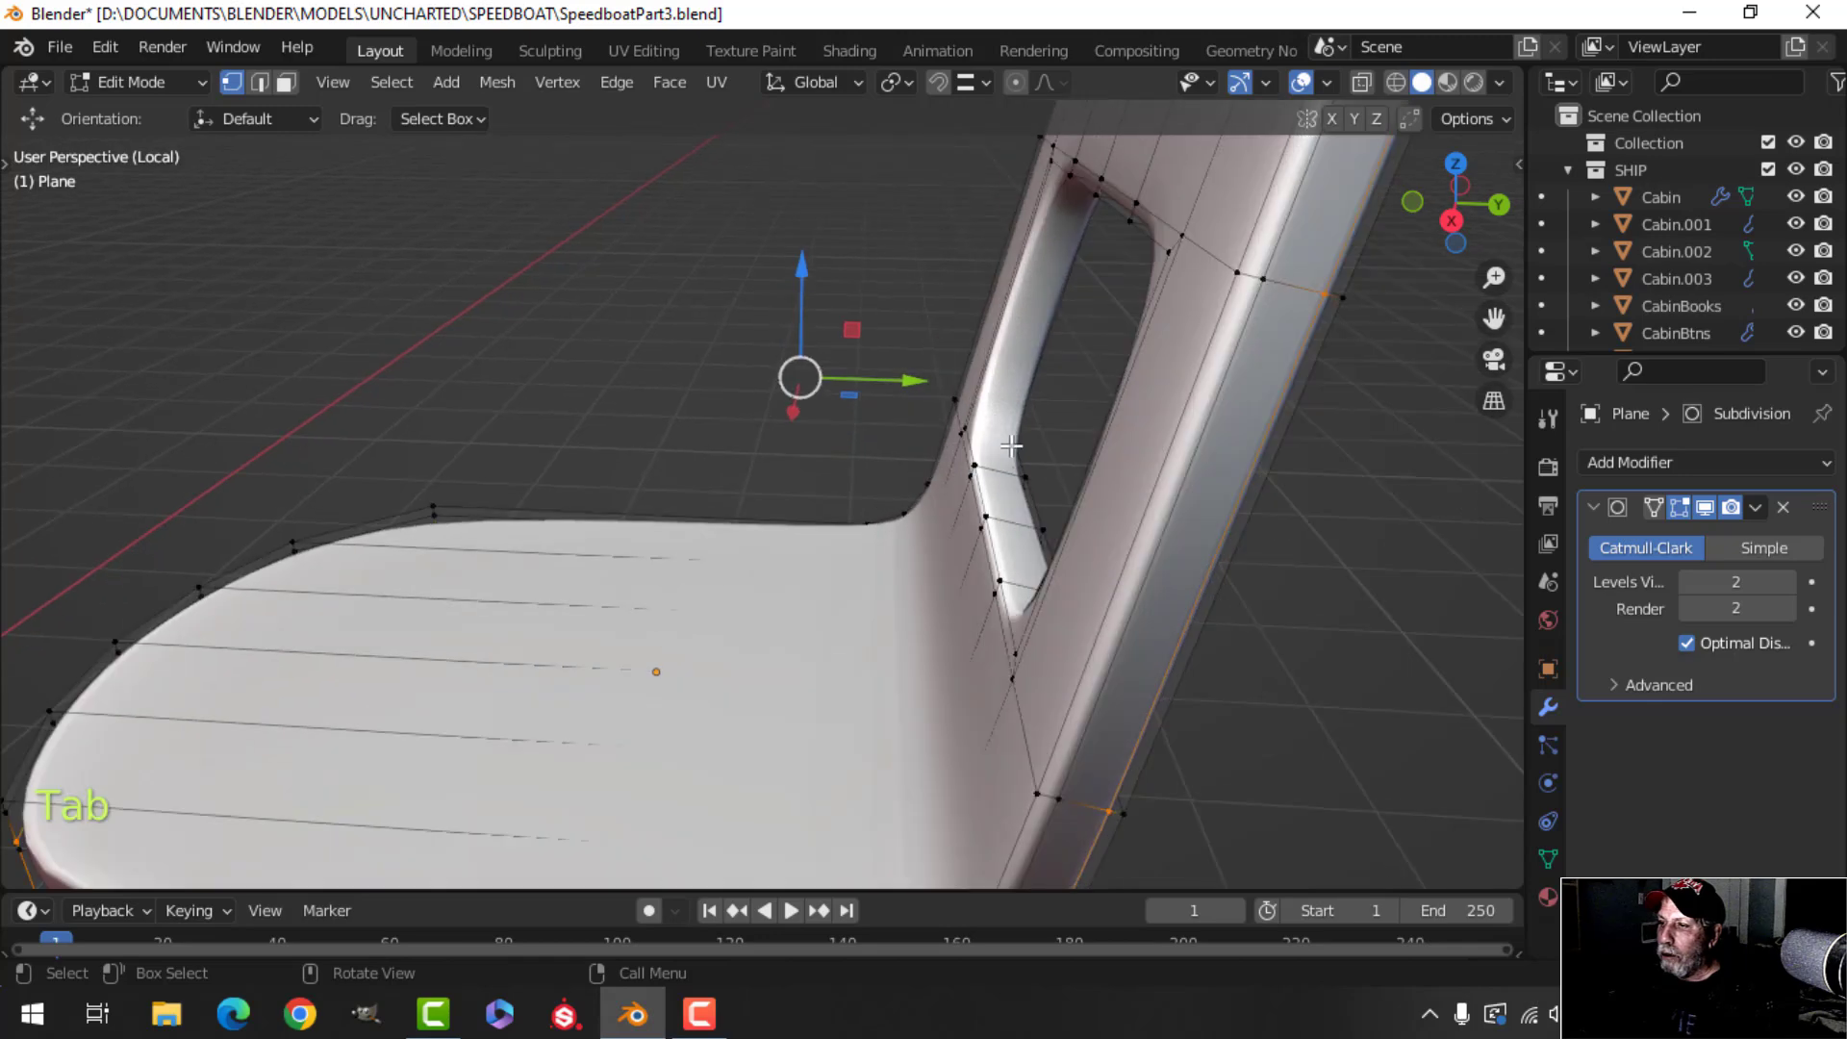
pyautogui.hotkey('ctrl', 'r')
pyautogui.click(995, 465)
pyautogui.click(983, 464)
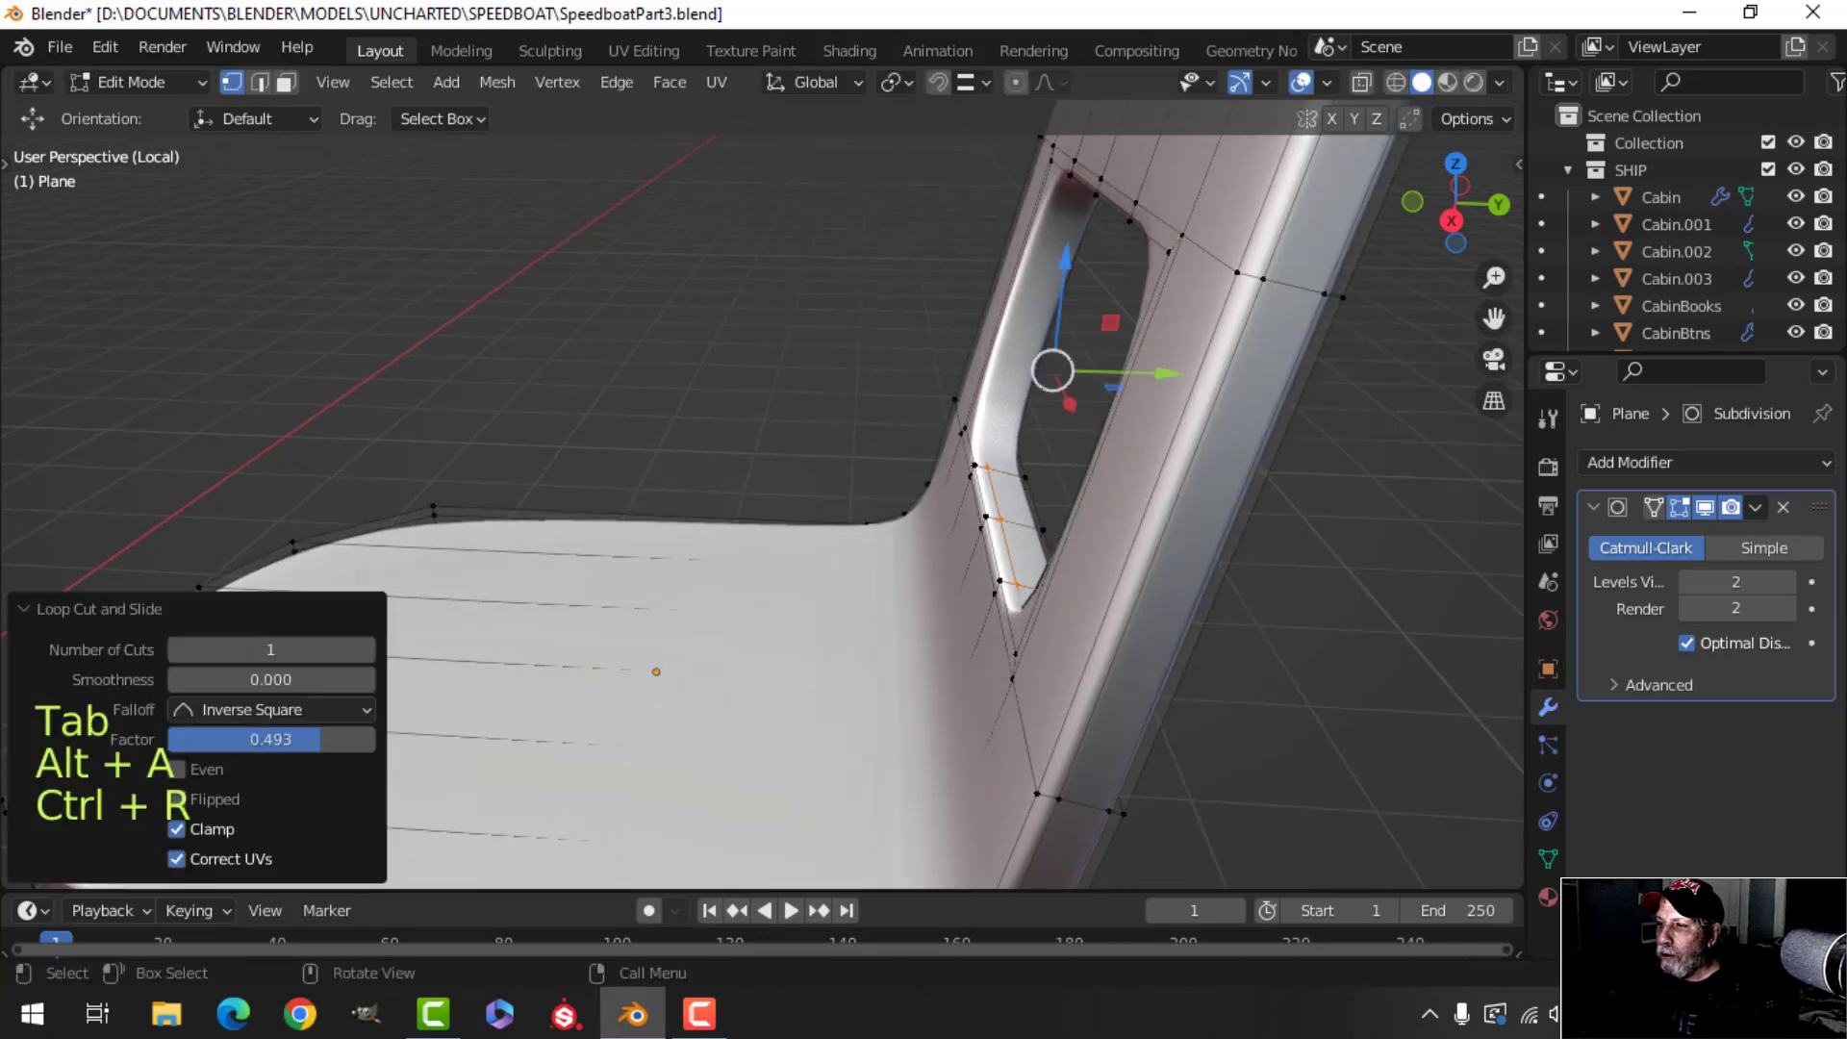
pyautogui.hotkey('ctrl', 'r')
pyautogui.click(1008, 470)
pyautogui.click(1014, 471)
# Return to Object Mode and examine the edges of the seat rim and the backrest cut-out.
pyautogui.press('Tab')
pyautogui.scroll(-5, 926, 501)
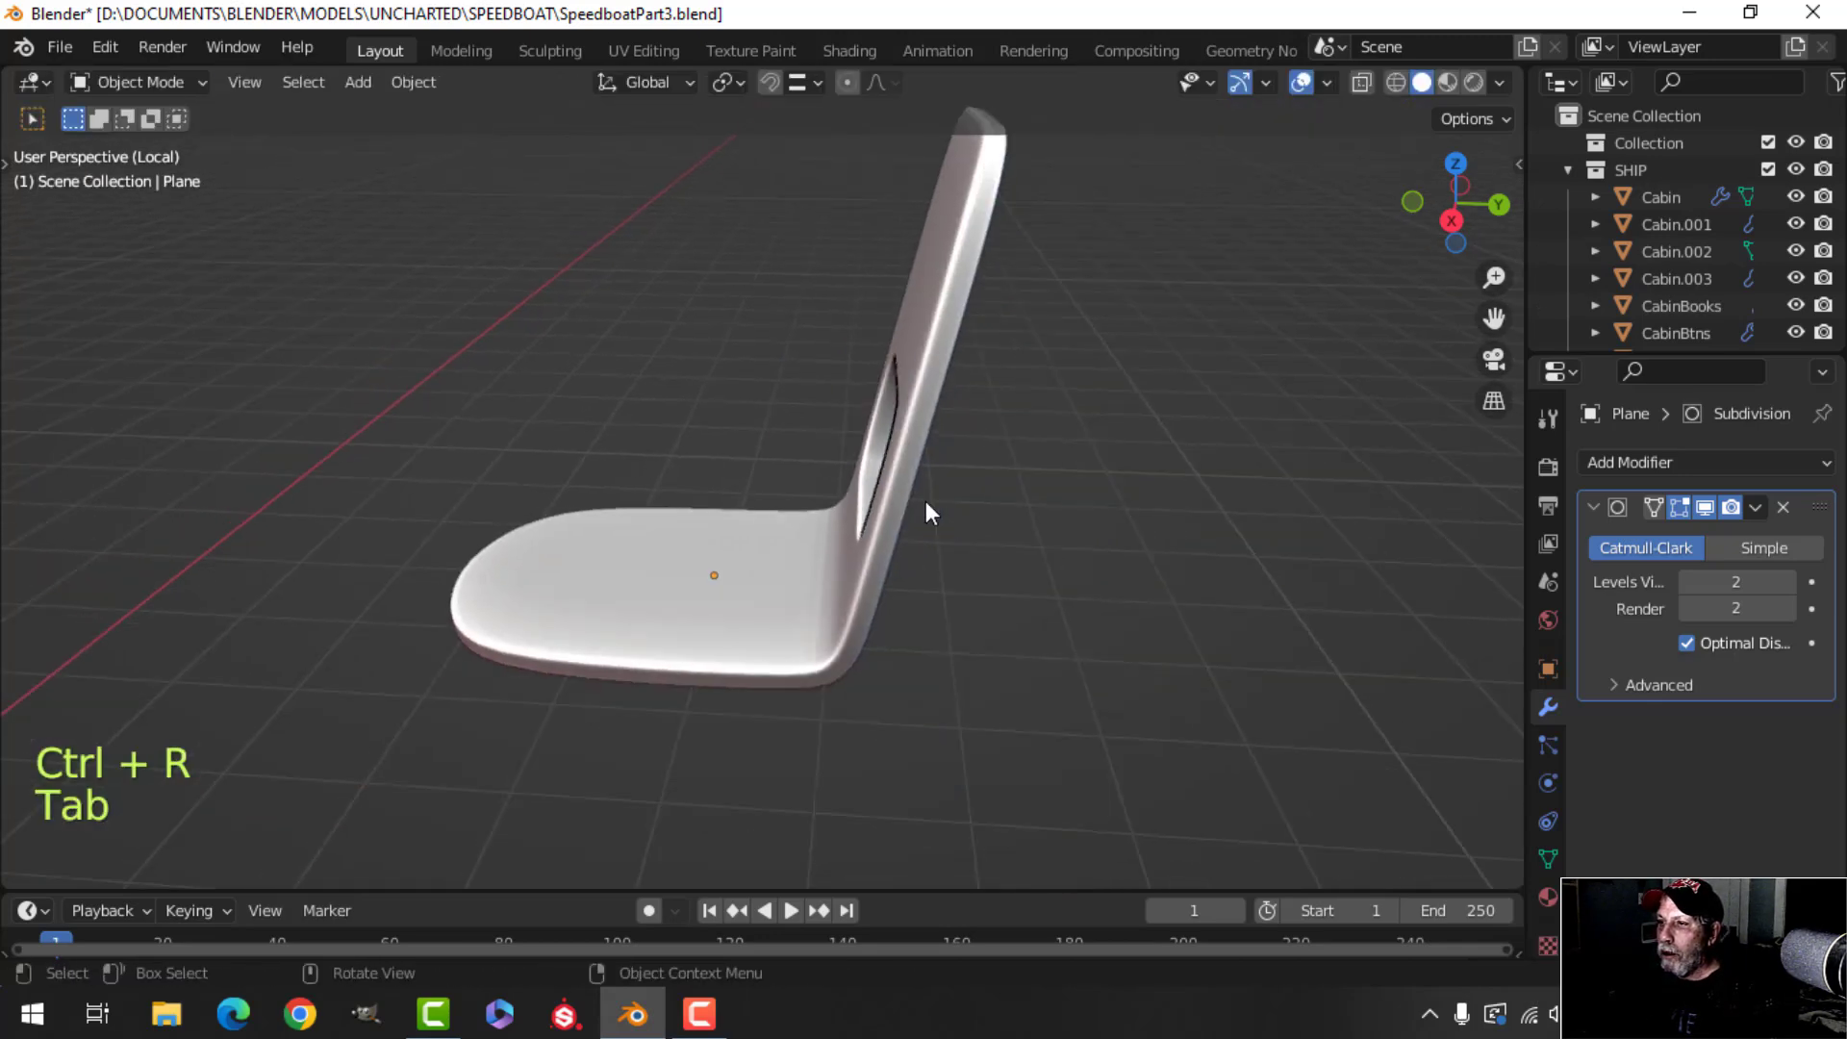
pyautogui.hotkey('alt', 'a')
pyautogui.moveTo(926, 500); pyautogui.dragTo(872, 539, button='middle')
pyautogui.scroll(6, 781, 470)
pyautogui.scroll(-3, 727, 459)
pyautogui.scroll(-3, 995, 506)
pyautogui.scroll(2, 864, 592)
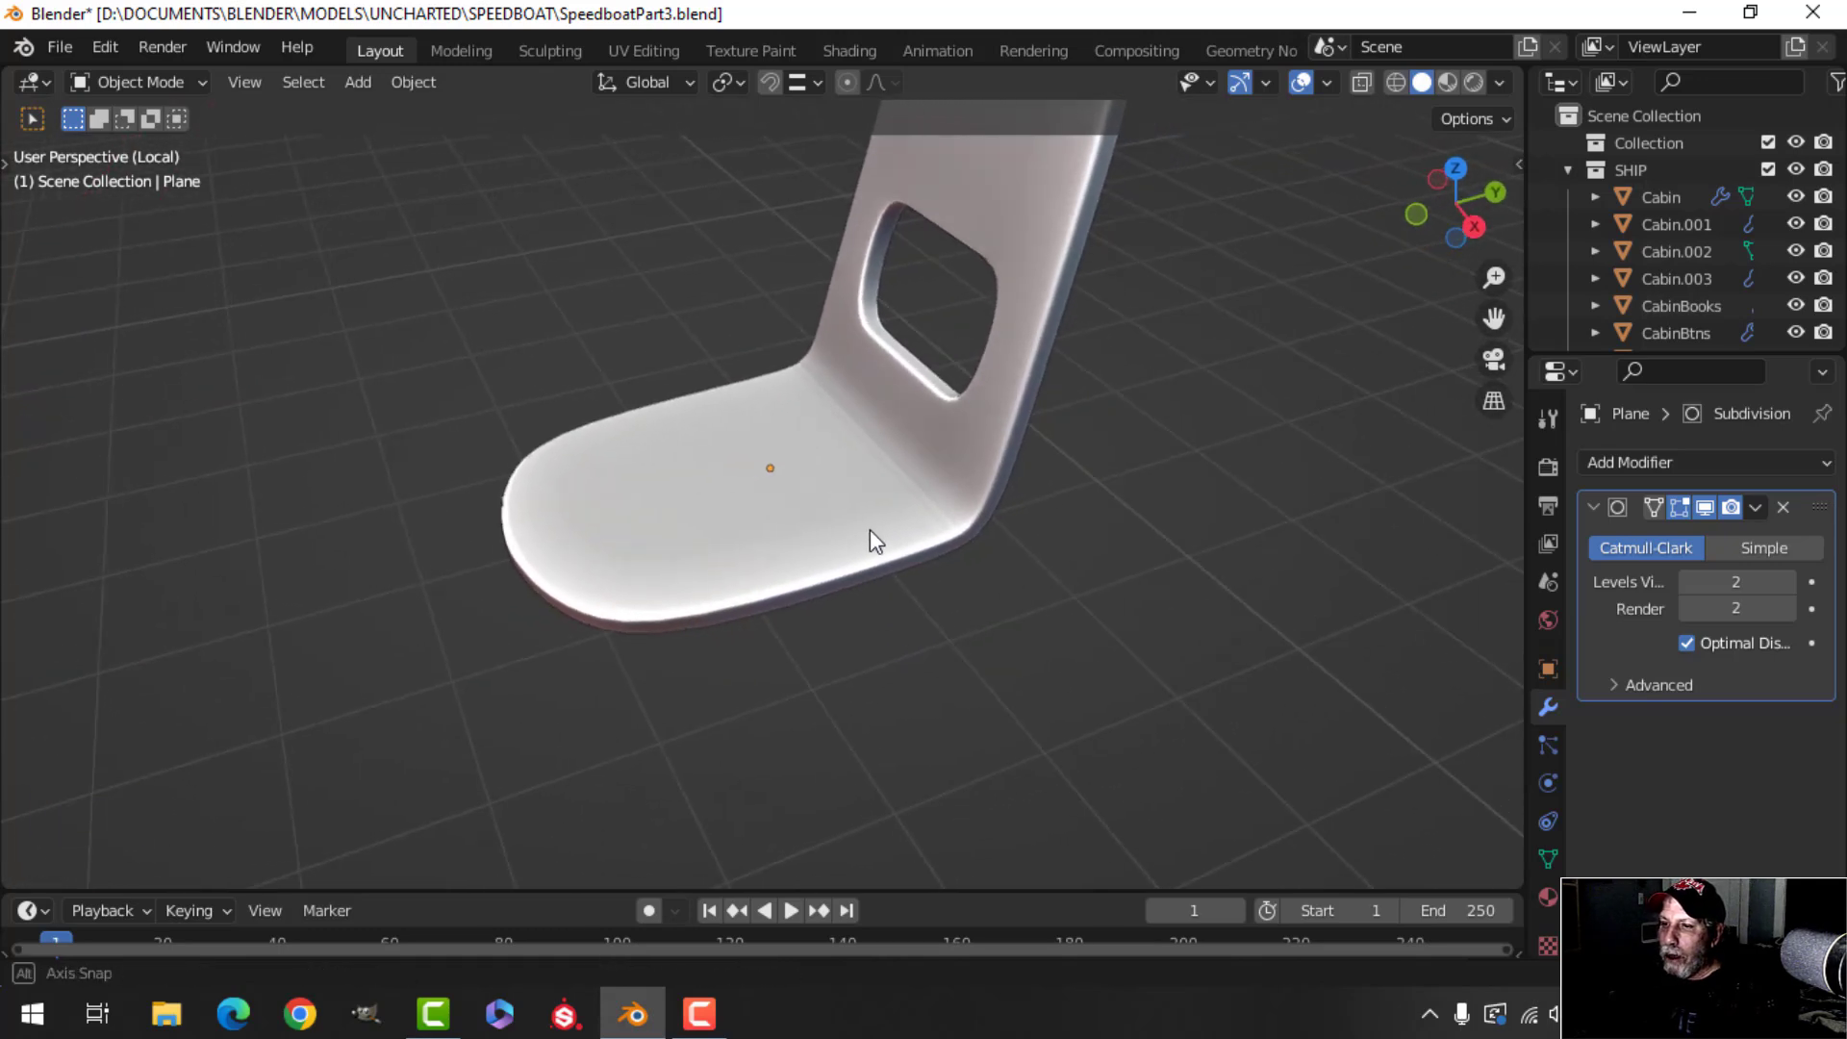
# In top wireframe view, box-select the front vertices and move them back along Y to shorten the seat base slightly.
pyautogui.click(724, 525)
pyautogui.press('KP_7')
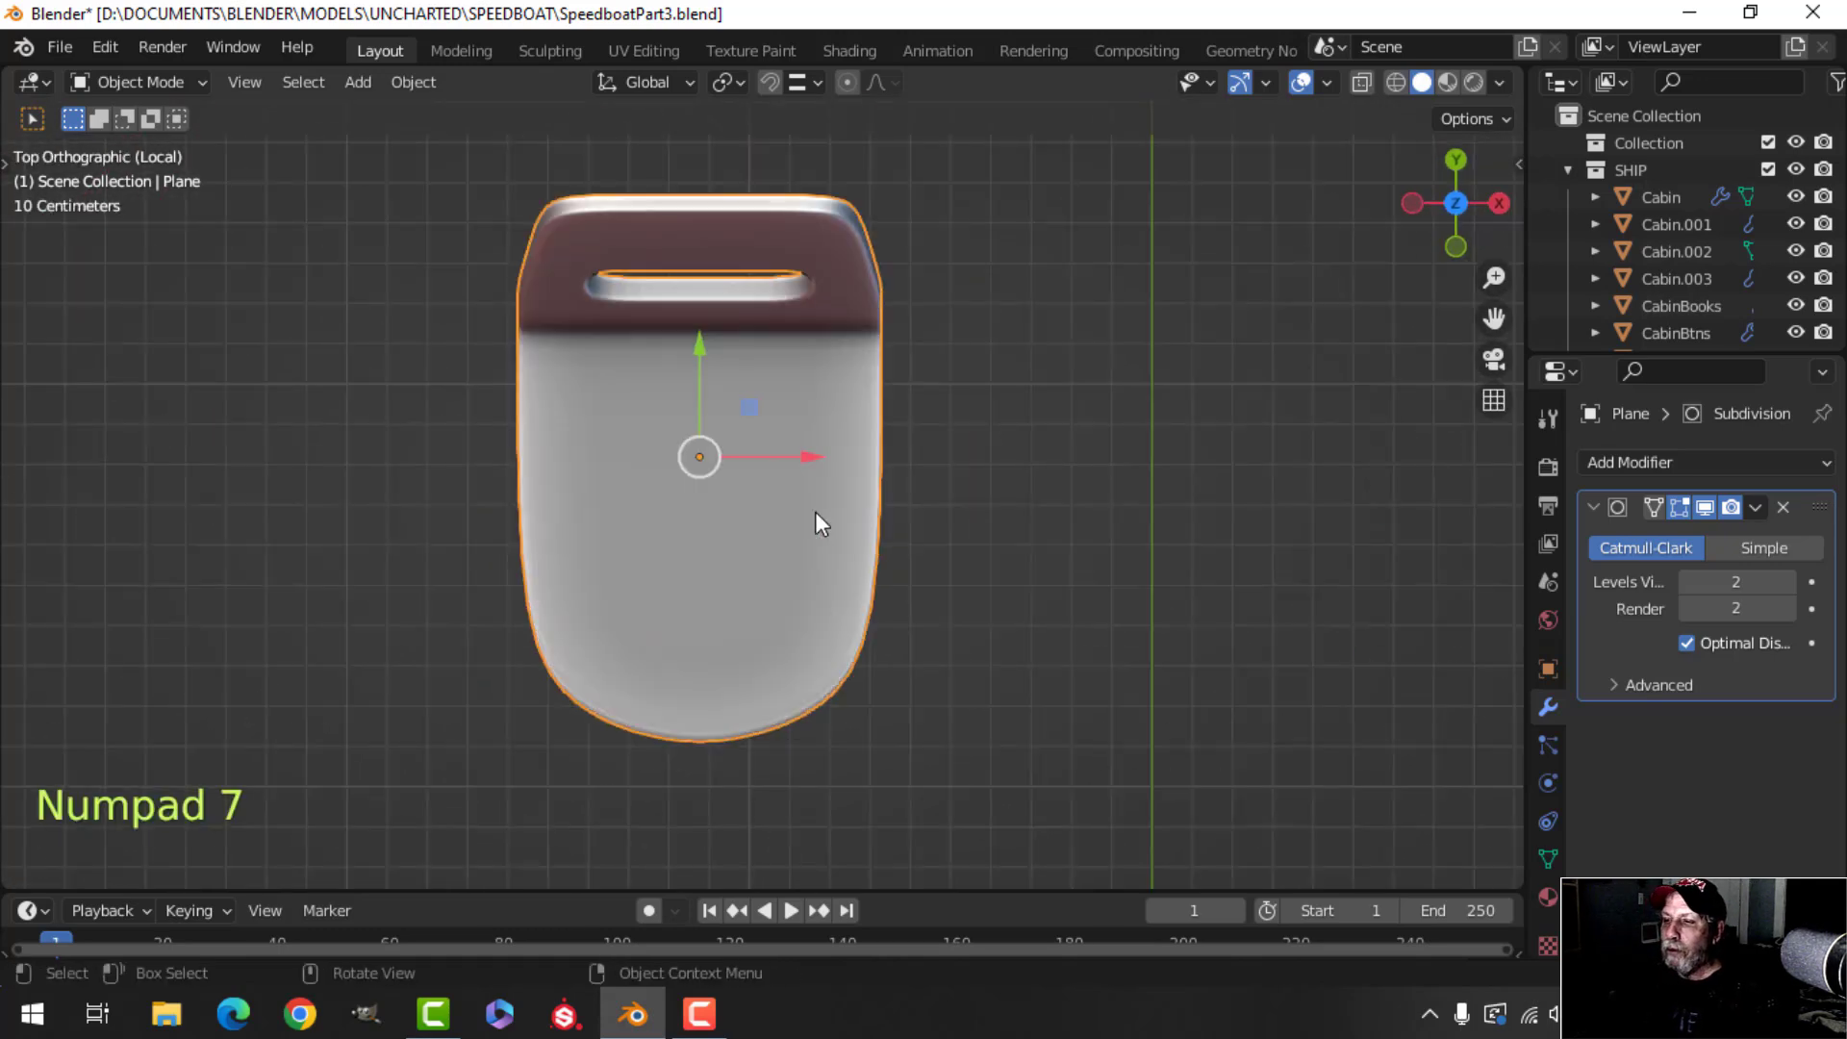
pyautogui.press('Tab')
pyautogui.press('z')
pyautogui.hotkey('alt', 'a')
pyautogui.press('b')
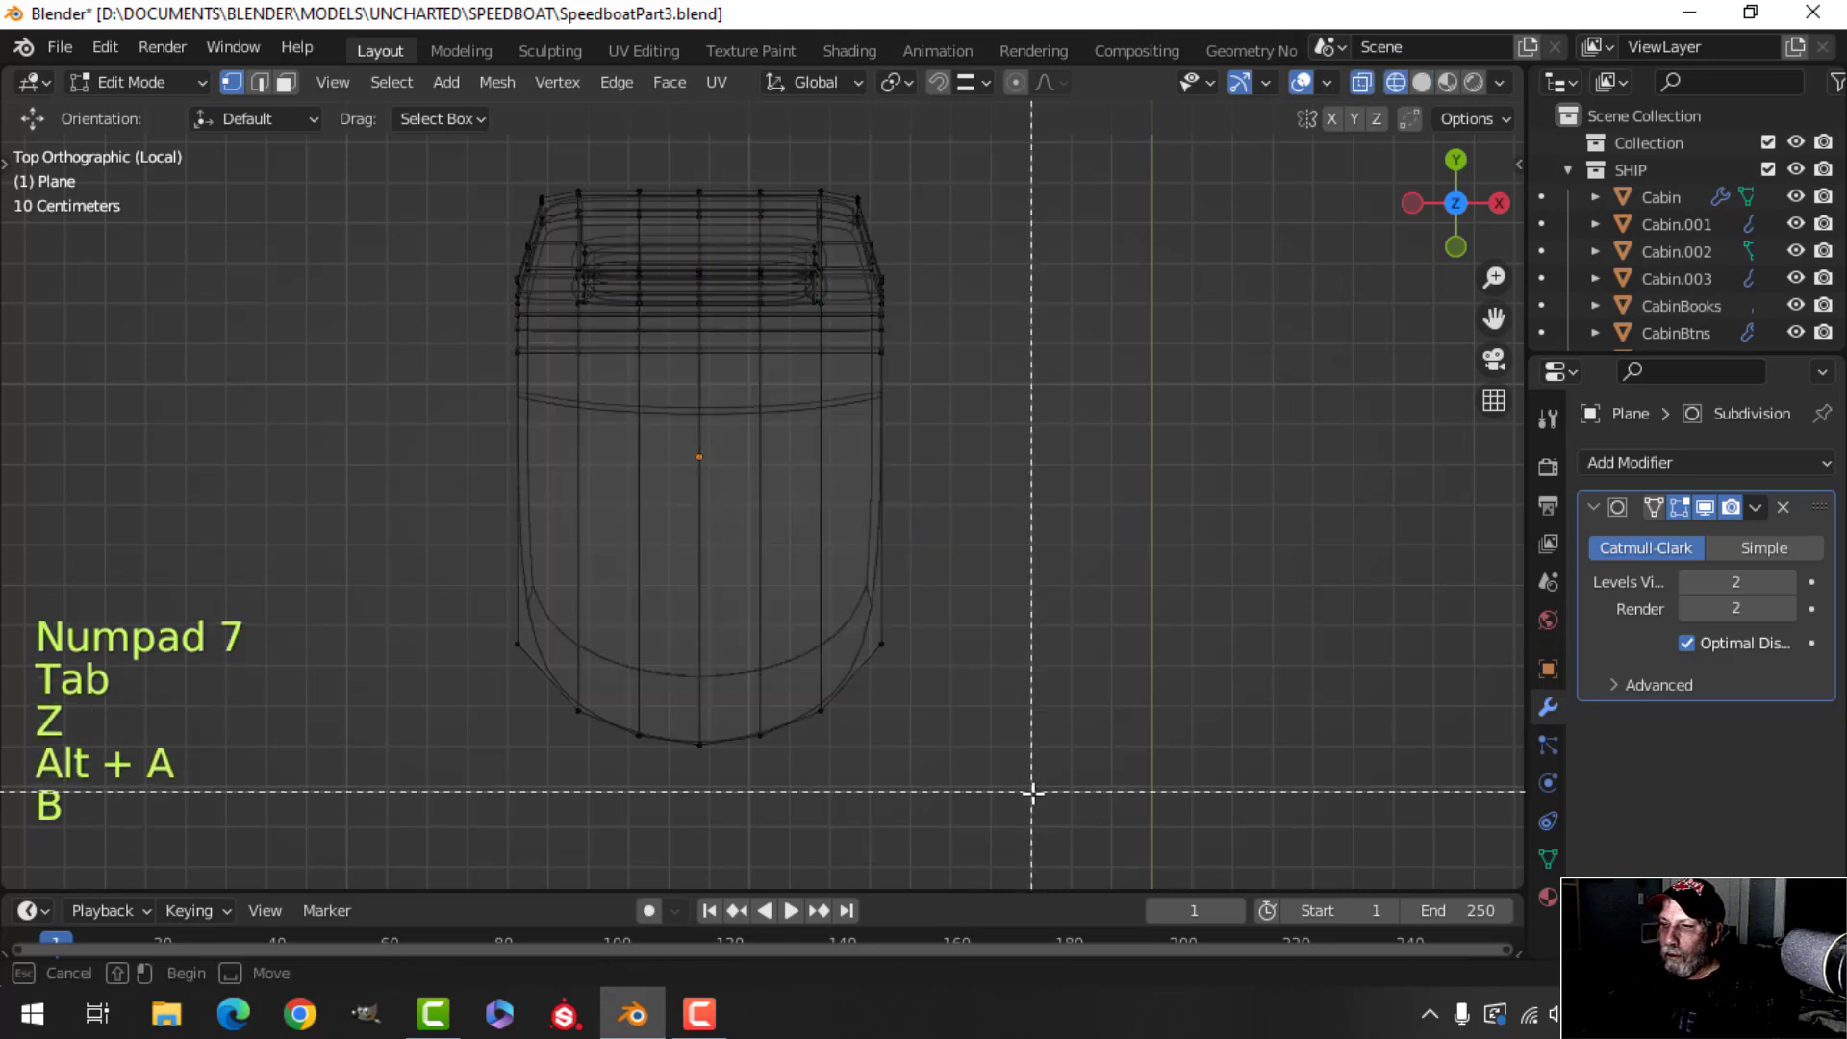
pyautogui.moveTo(1021, 792); pyautogui.dragTo(341, 588)
pyautogui.moveTo(707, 595); pyautogui.dragTo(703, 556)
pyautogui.hotkey('alt', 'a')
pyautogui.press('z')
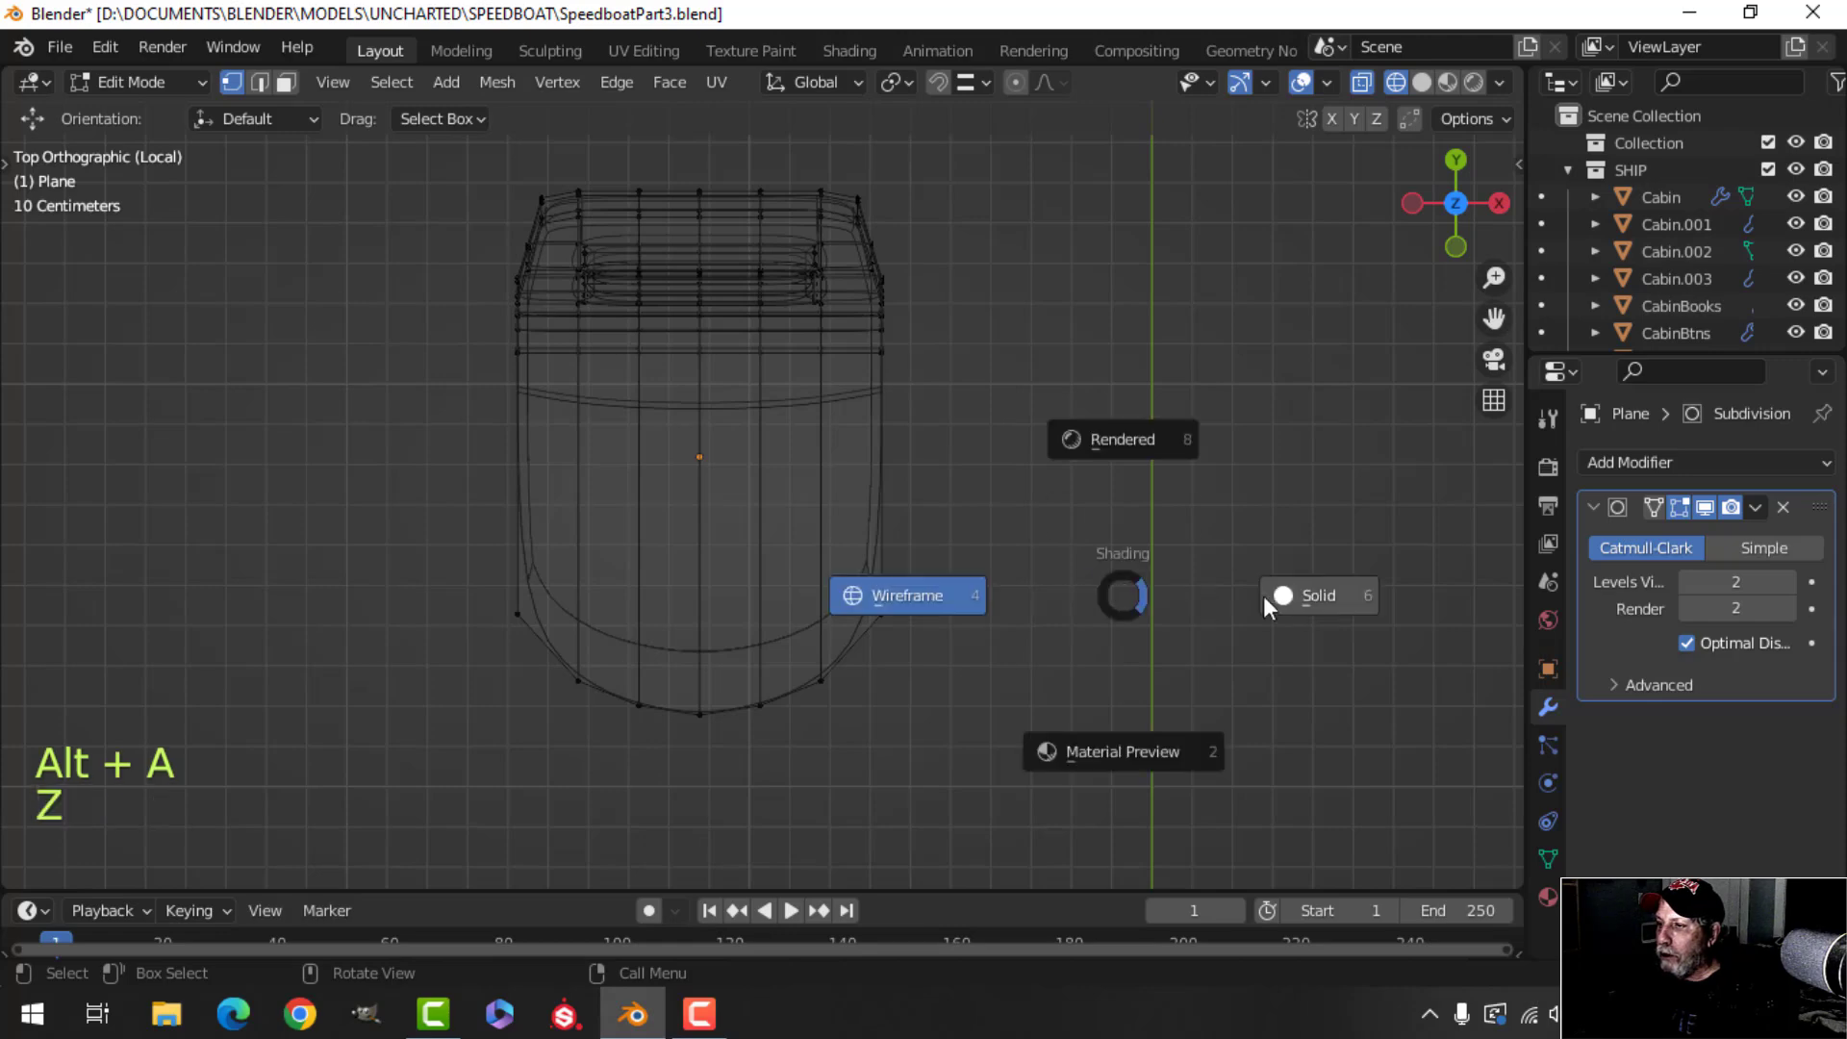
pyautogui.click(1266, 597)
pyautogui.moveTo(1266, 598)
pyautogui.mouseDown(button='middle')
pyautogui.moveTo(953, 535)
pyautogui.moveTo(940, 550)
pyautogui.mouseUp(button='middle')
pyautogui.press('Tab')
pyautogui.scroll(-2, 847, 539)
pyautogui.hotkey('alt', 'a')
# Circle-select the top faces of the seat base, duplicate them and raise the copy about 0.245 m along Z.
pyautogui.moveTo(737, 516); pyautogui.dragTo(925, 570, button='middle')
pyautogui.scroll(2, 771, 510)
pyautogui.click(774, 508)
pyautogui.press('Tab')
pyautogui.hotkey('alt', 'a')
pyautogui.press('3')
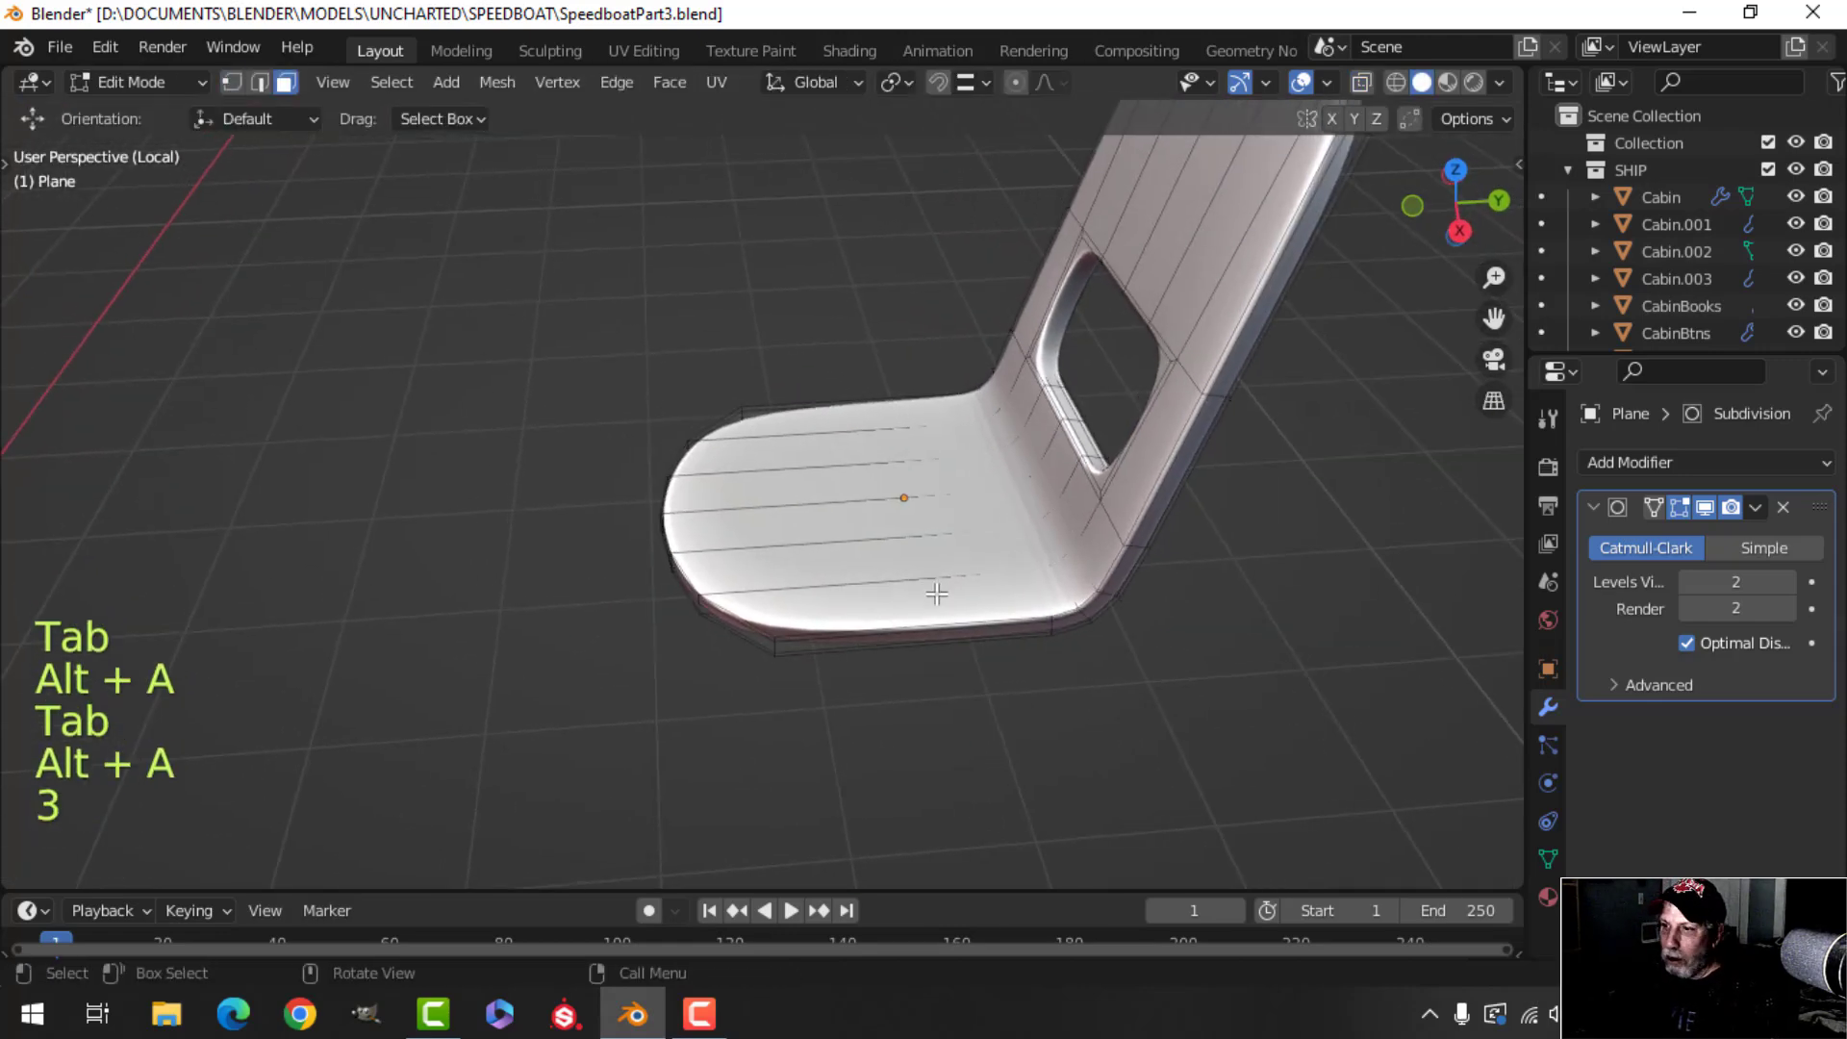
pyautogui.press('c')
pyautogui.moveTo(854, 544); pyautogui.dragTo(826, 466)
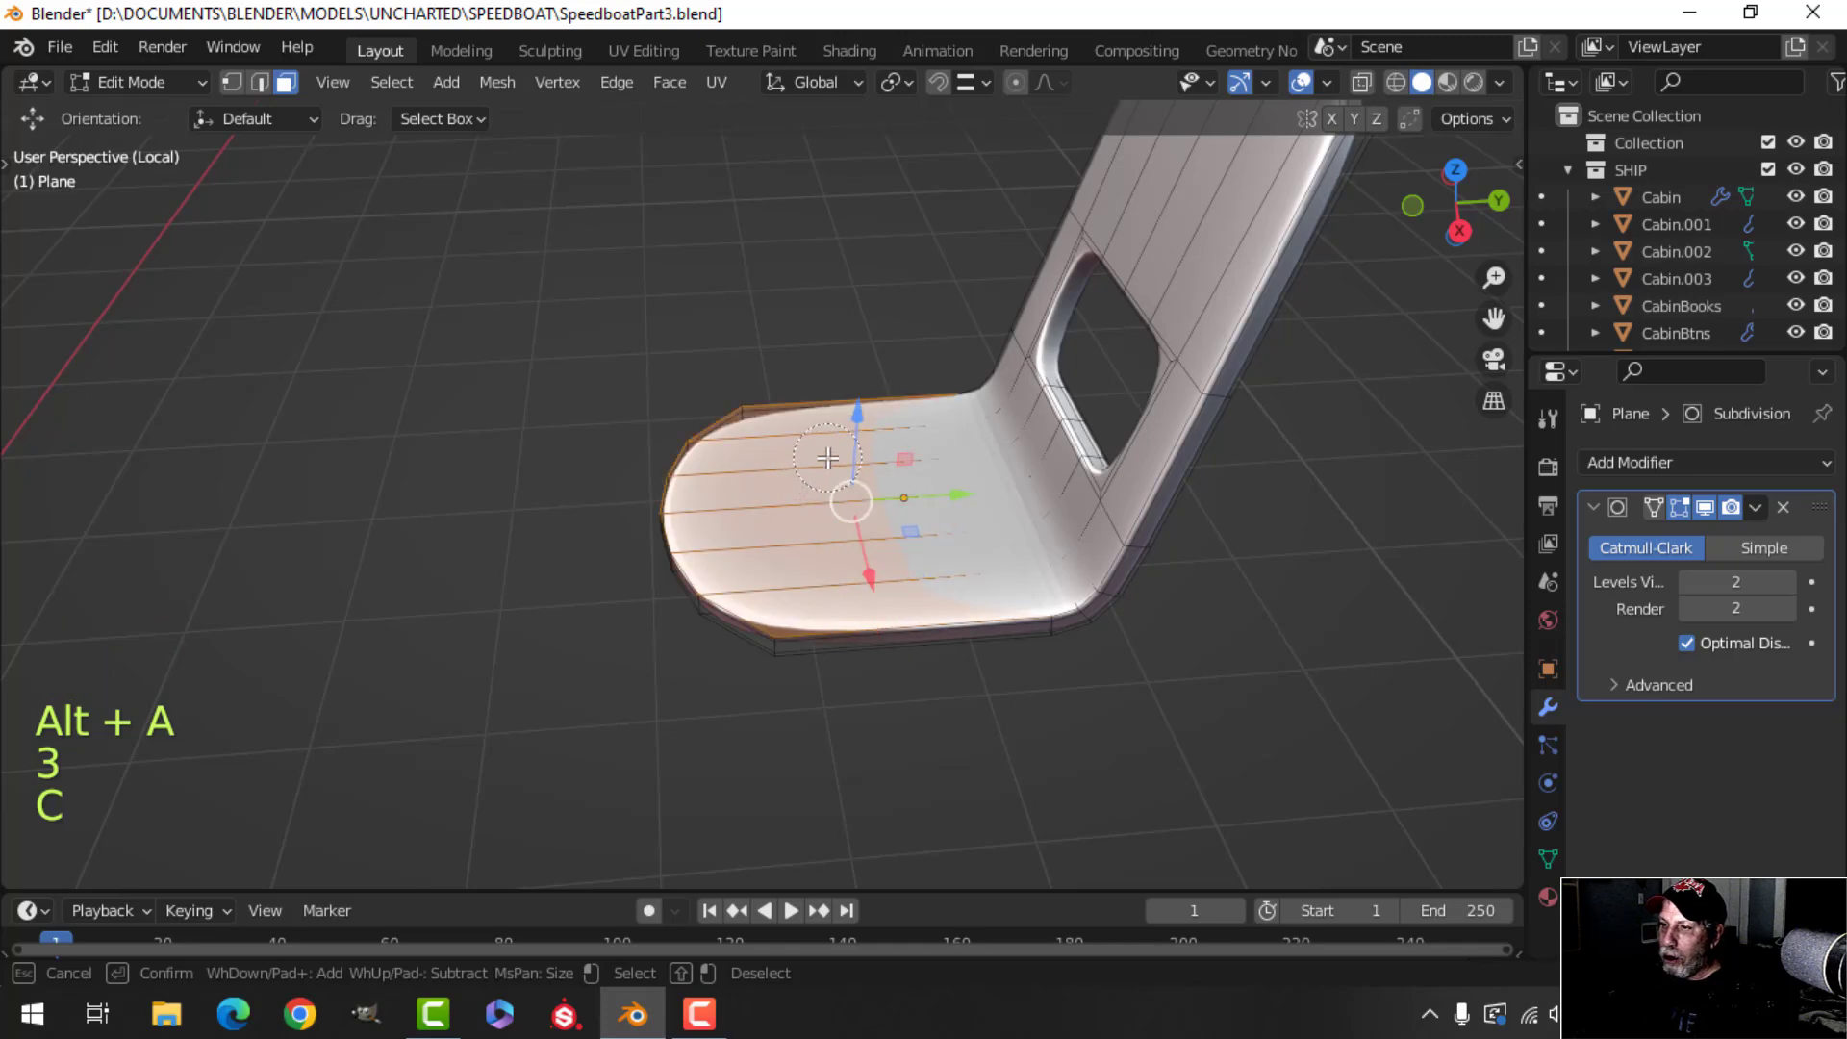
pyautogui.moveTo(1008, 554)
pyautogui.mouseDown(button='middle')
pyautogui.moveTo(970, 487)
pyautogui.moveTo(995, 528)
pyautogui.mouseUp(button='middle')
pyautogui.scroll(-2, 968, 484)
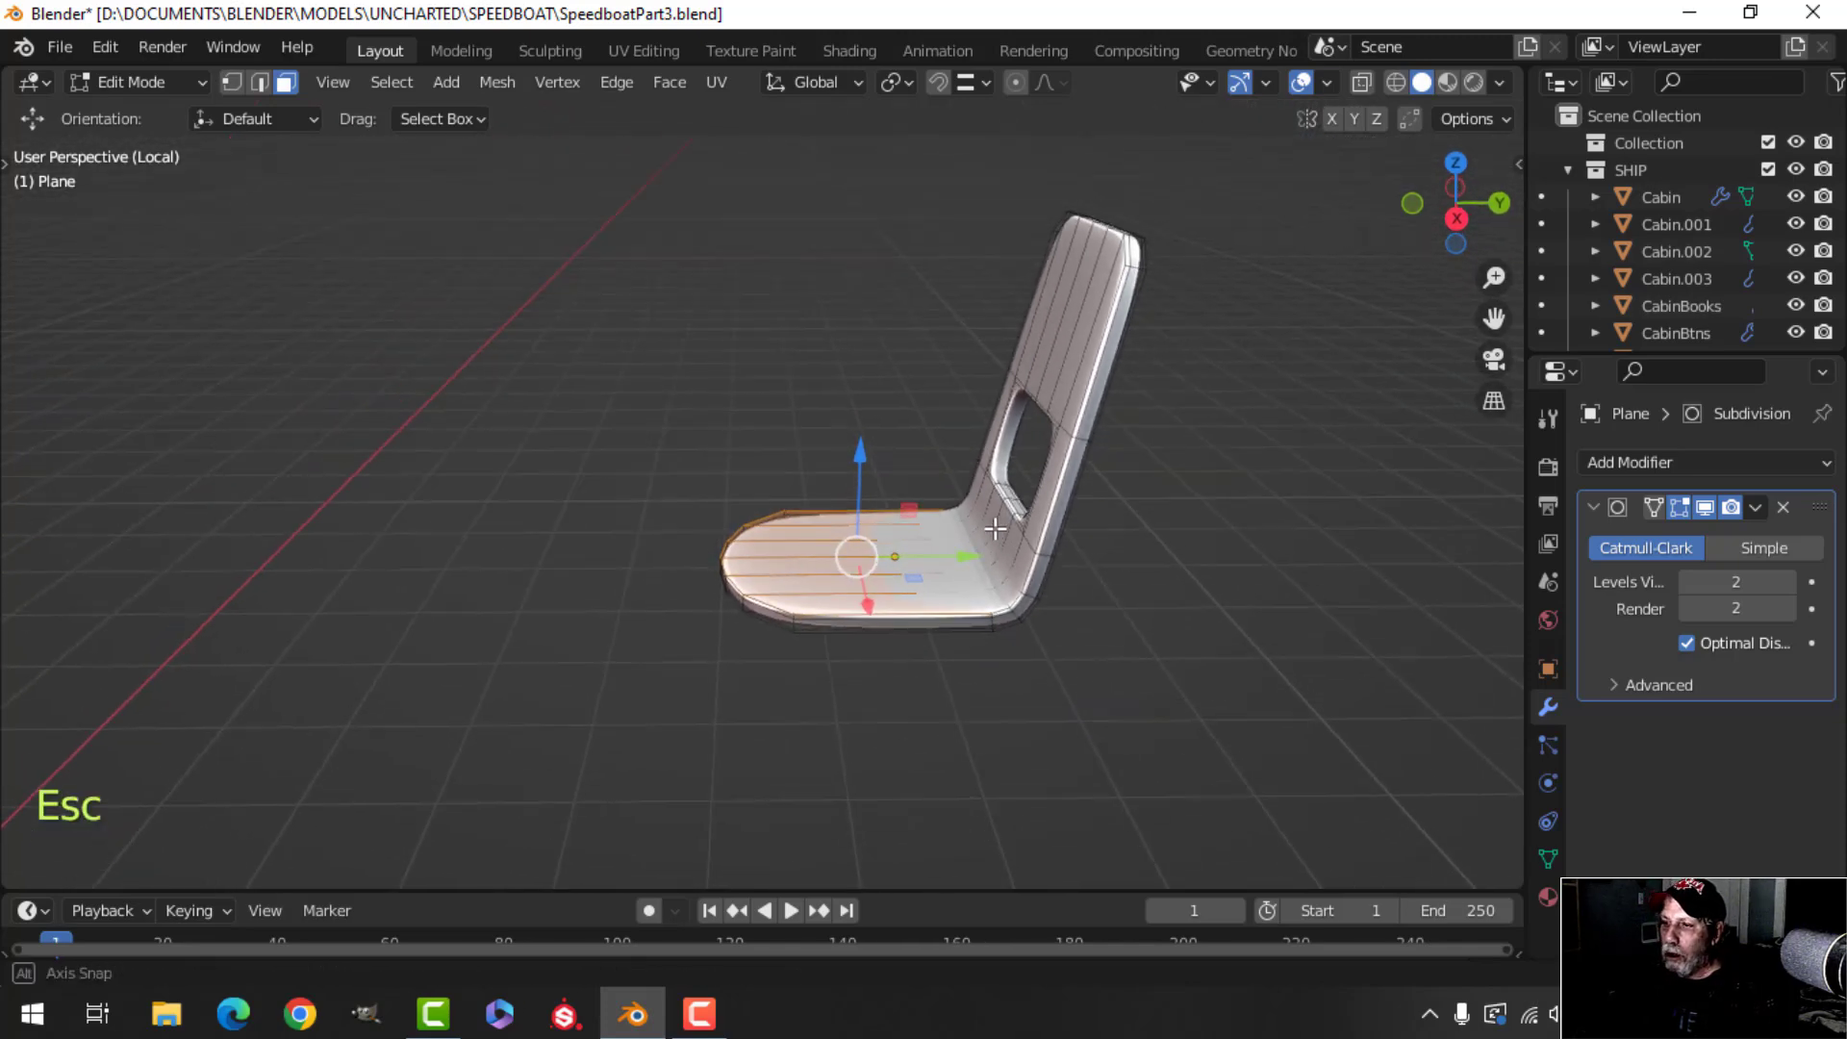
pyautogui.hotkey('shift', 'd')
pyautogui.rightClick(995, 528)
pyautogui.moveTo(864, 460); pyautogui.dragTo(865, 399)
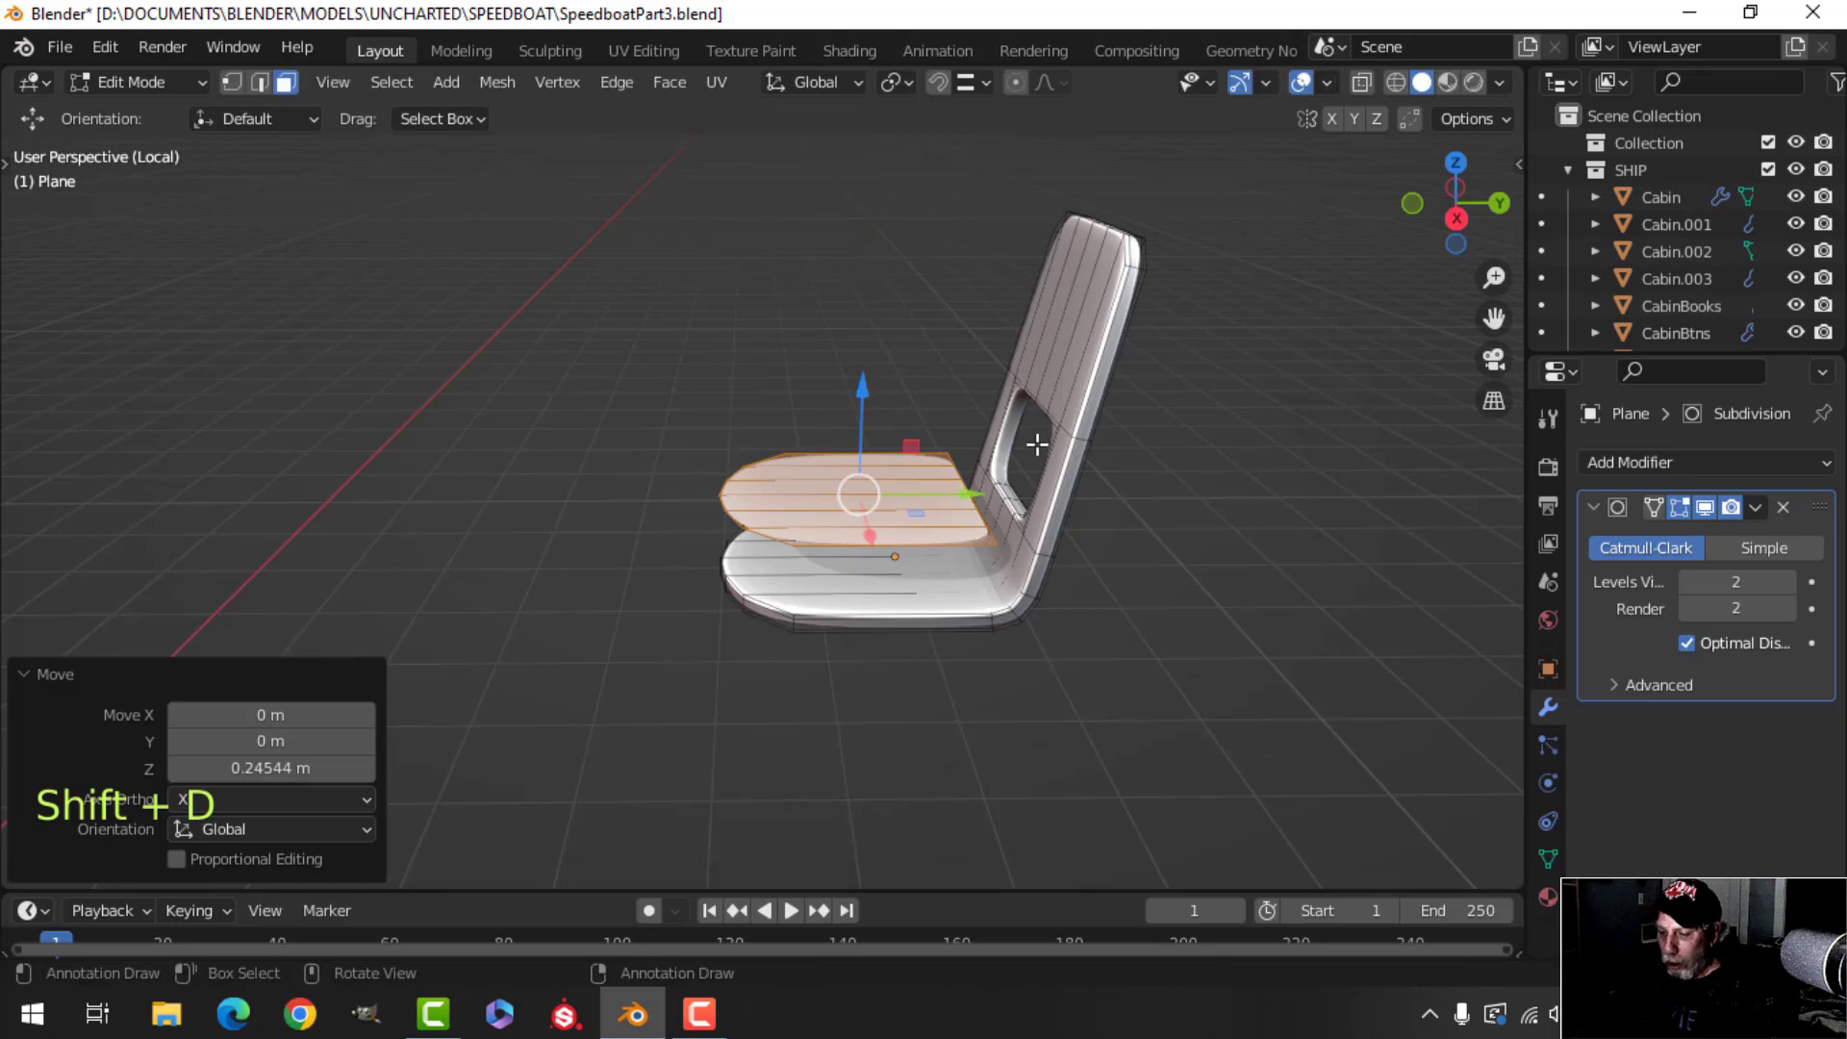
# Separate the duplicated faces into their own object and return to Object Mode.
pyautogui.press('p')
pyautogui.click(1036, 443)
pyautogui.press('Tab')
pyautogui.hotkey('alt', 'a')
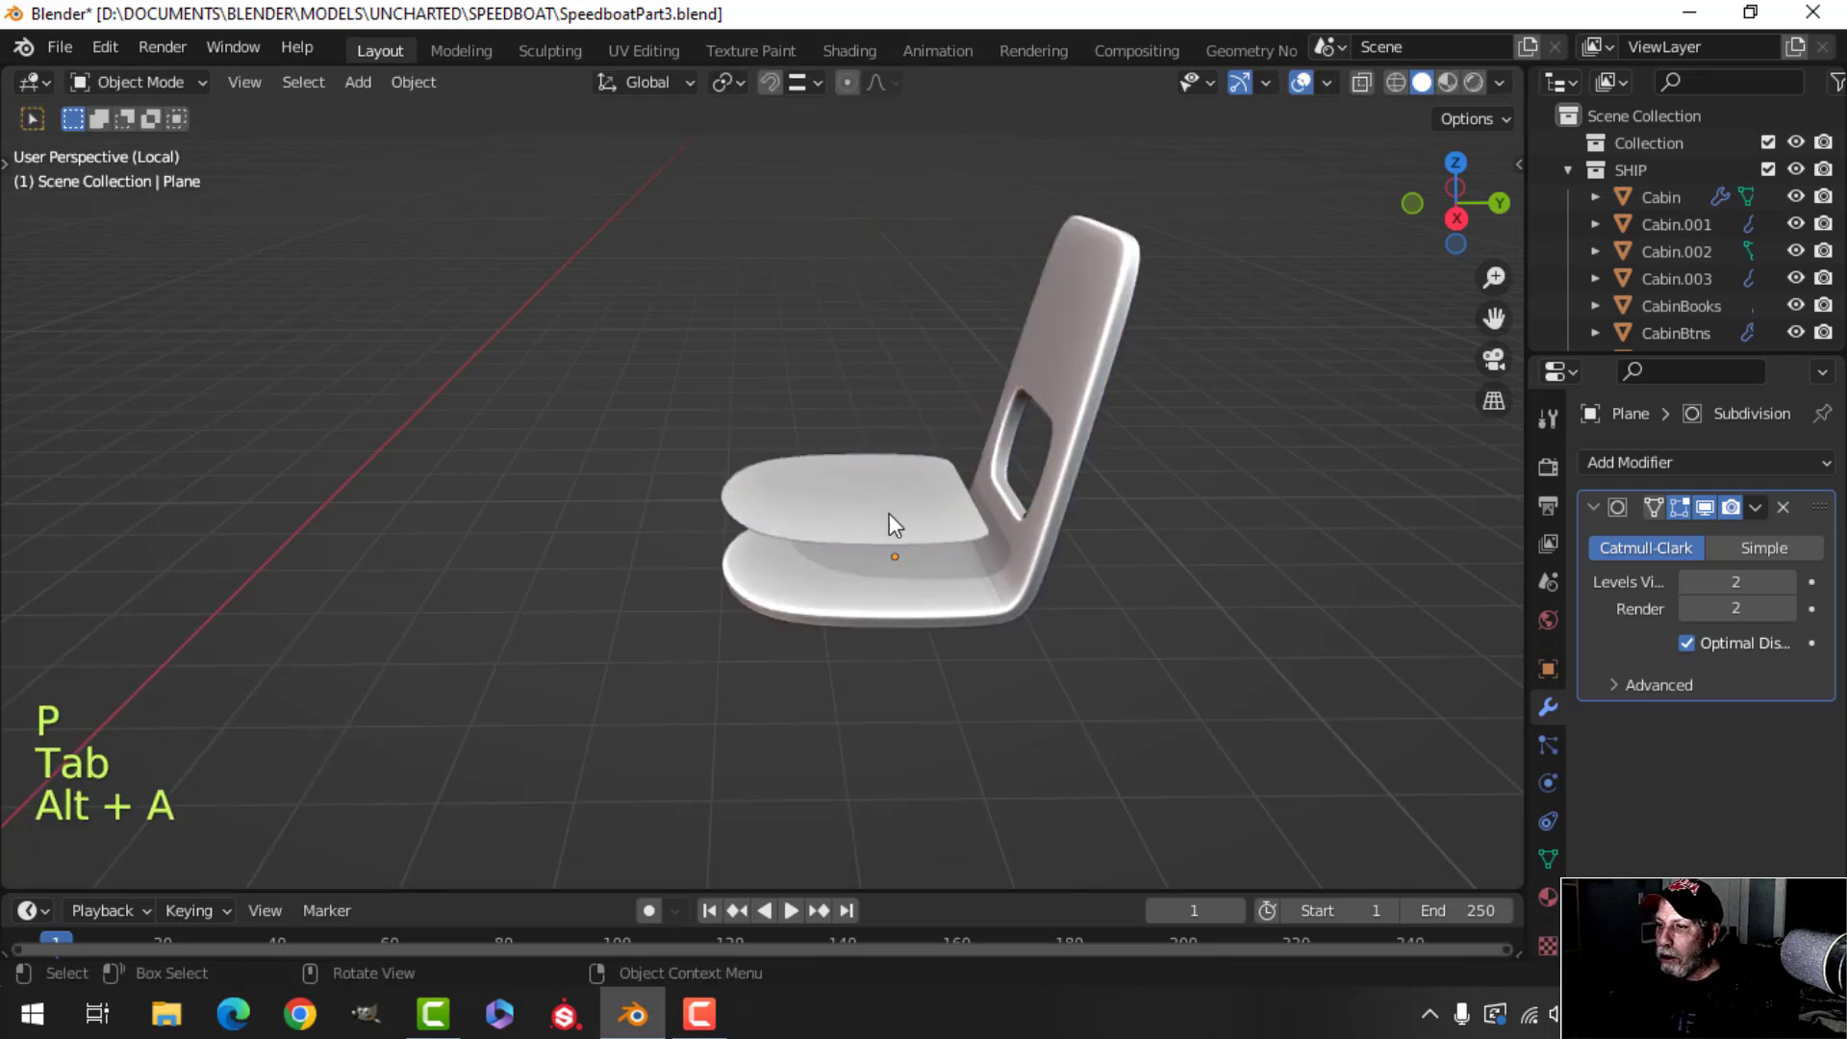
# Edit the separated cushion panel, select all its faces and extrude them down about 0.135 m.
pyautogui.keyDown('shift'); pyautogui.click(954, 535); pyautogui.keyUp('shift')
pyautogui.press('Tab')
pyautogui.press('a')
pyautogui.moveTo(954, 534); pyautogui.dragTo(970, 517, button='middle')
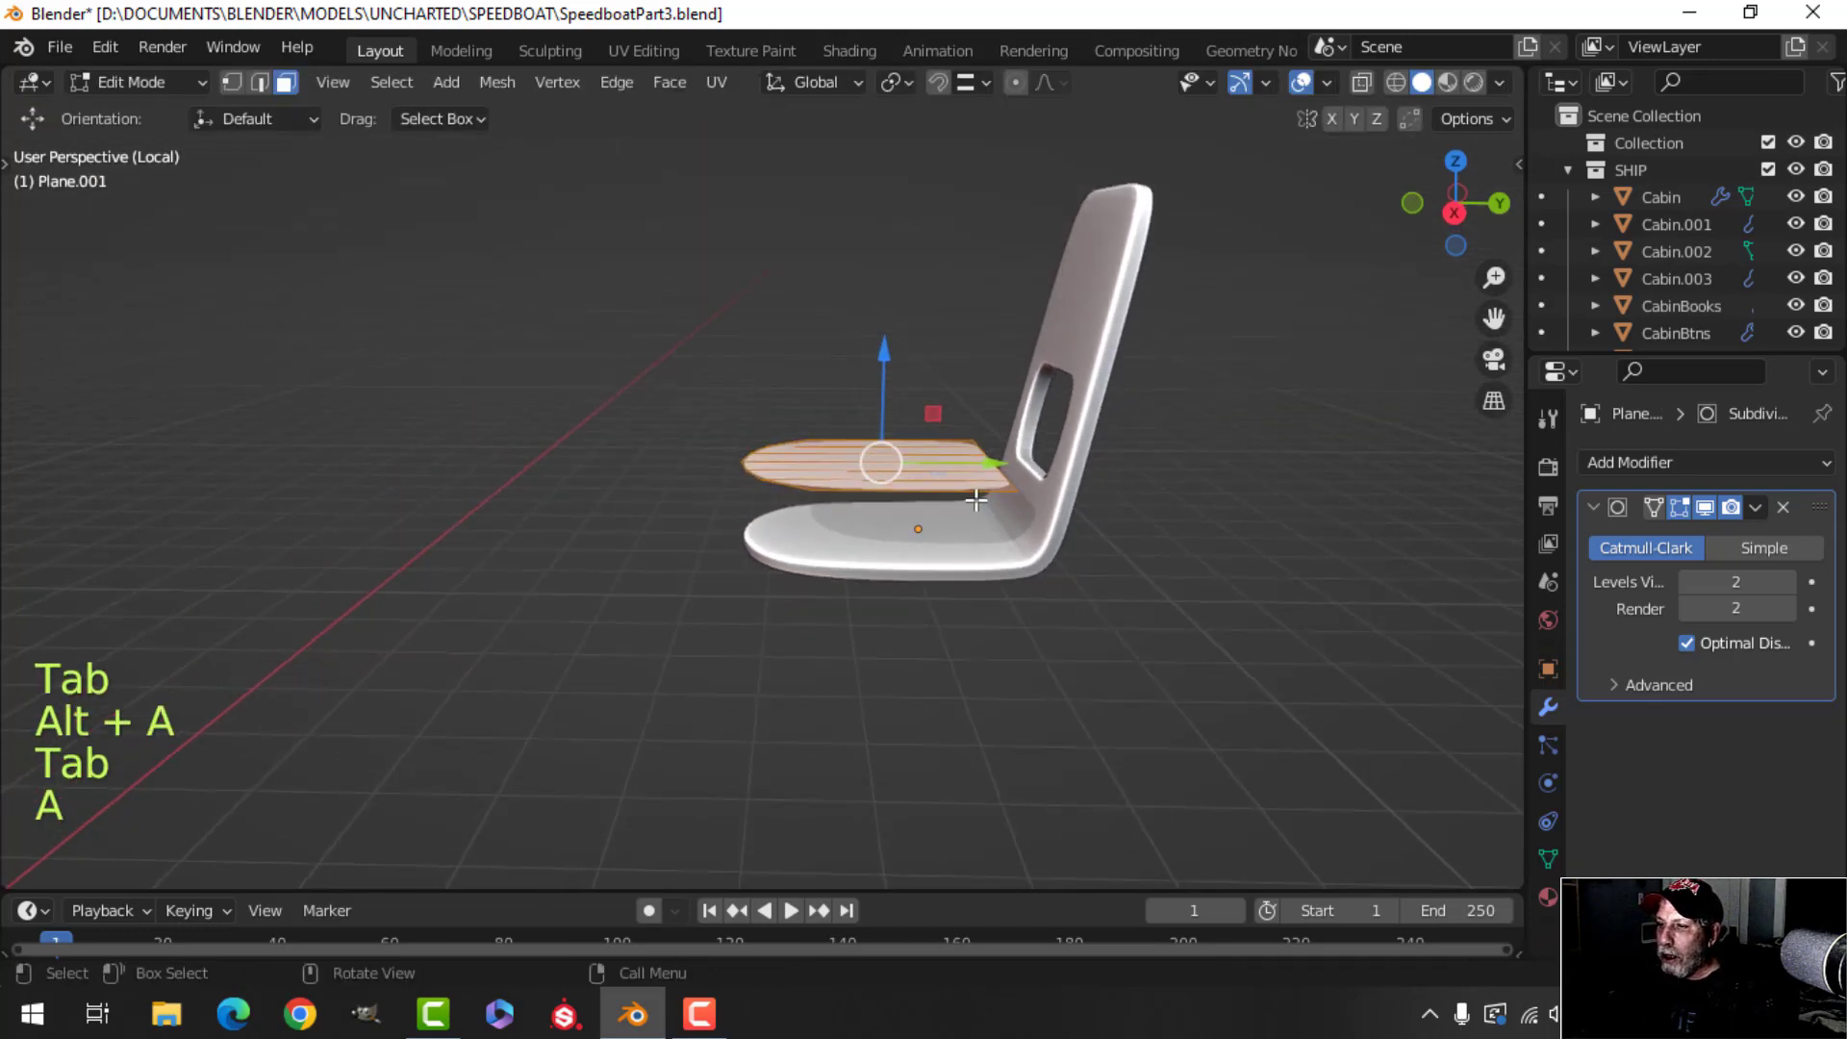
pyautogui.press('e')
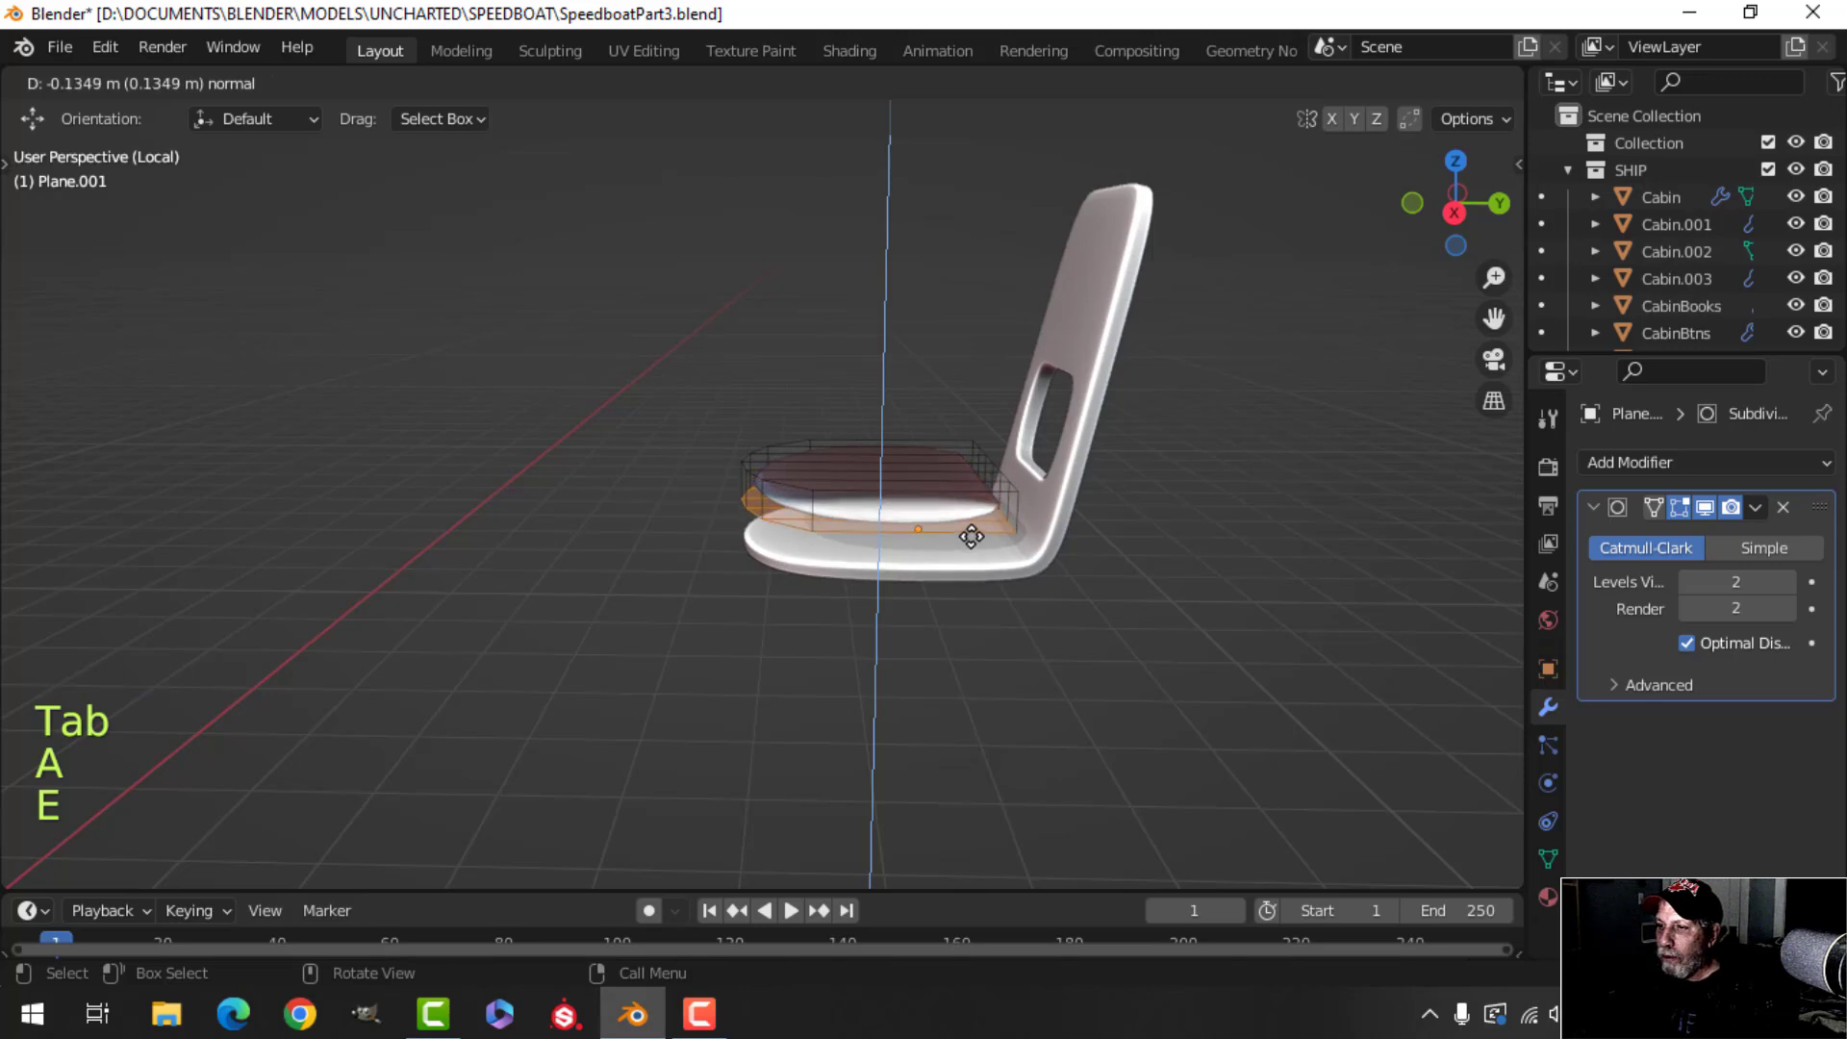
pyautogui.click(971, 536)
# Delete the extruded bottom faces of the cushion and recalculate all its normals to the outside.
pyautogui.press('x')
pyautogui.click(966, 535)
pyautogui.press('a')
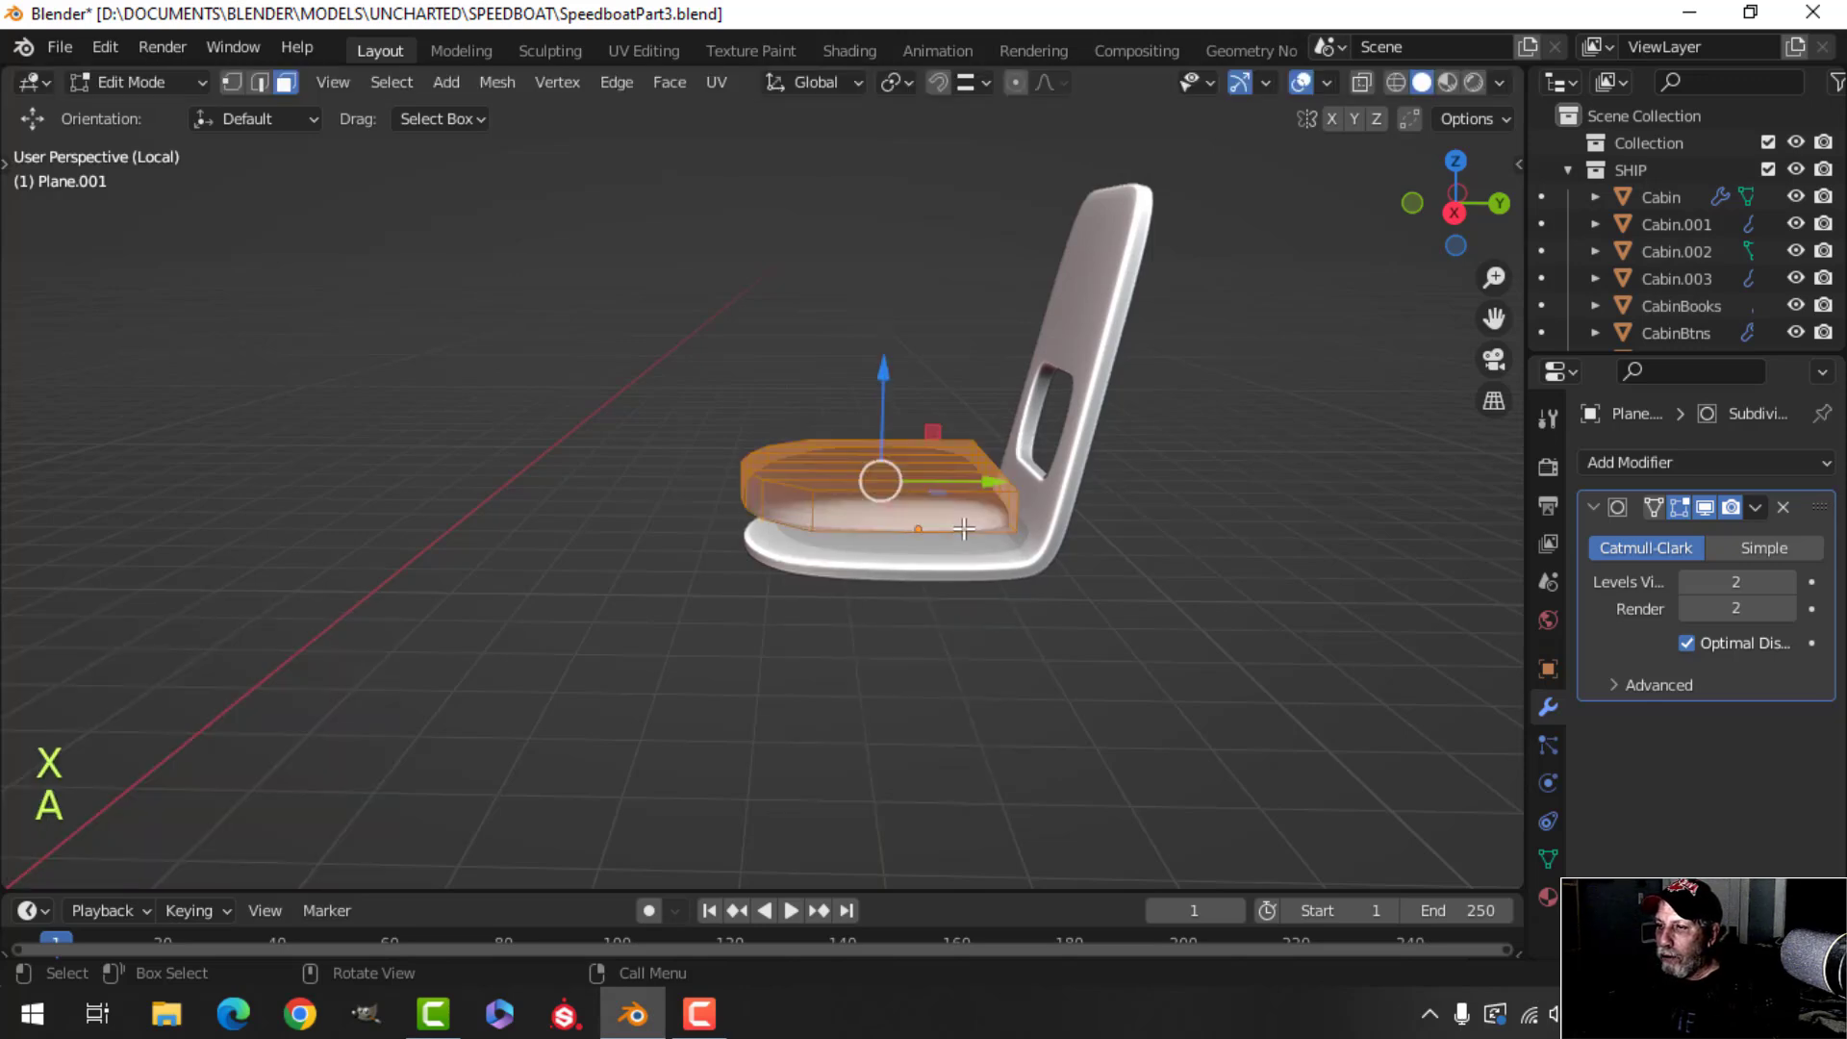
pyautogui.hotkey('alt', 'n')
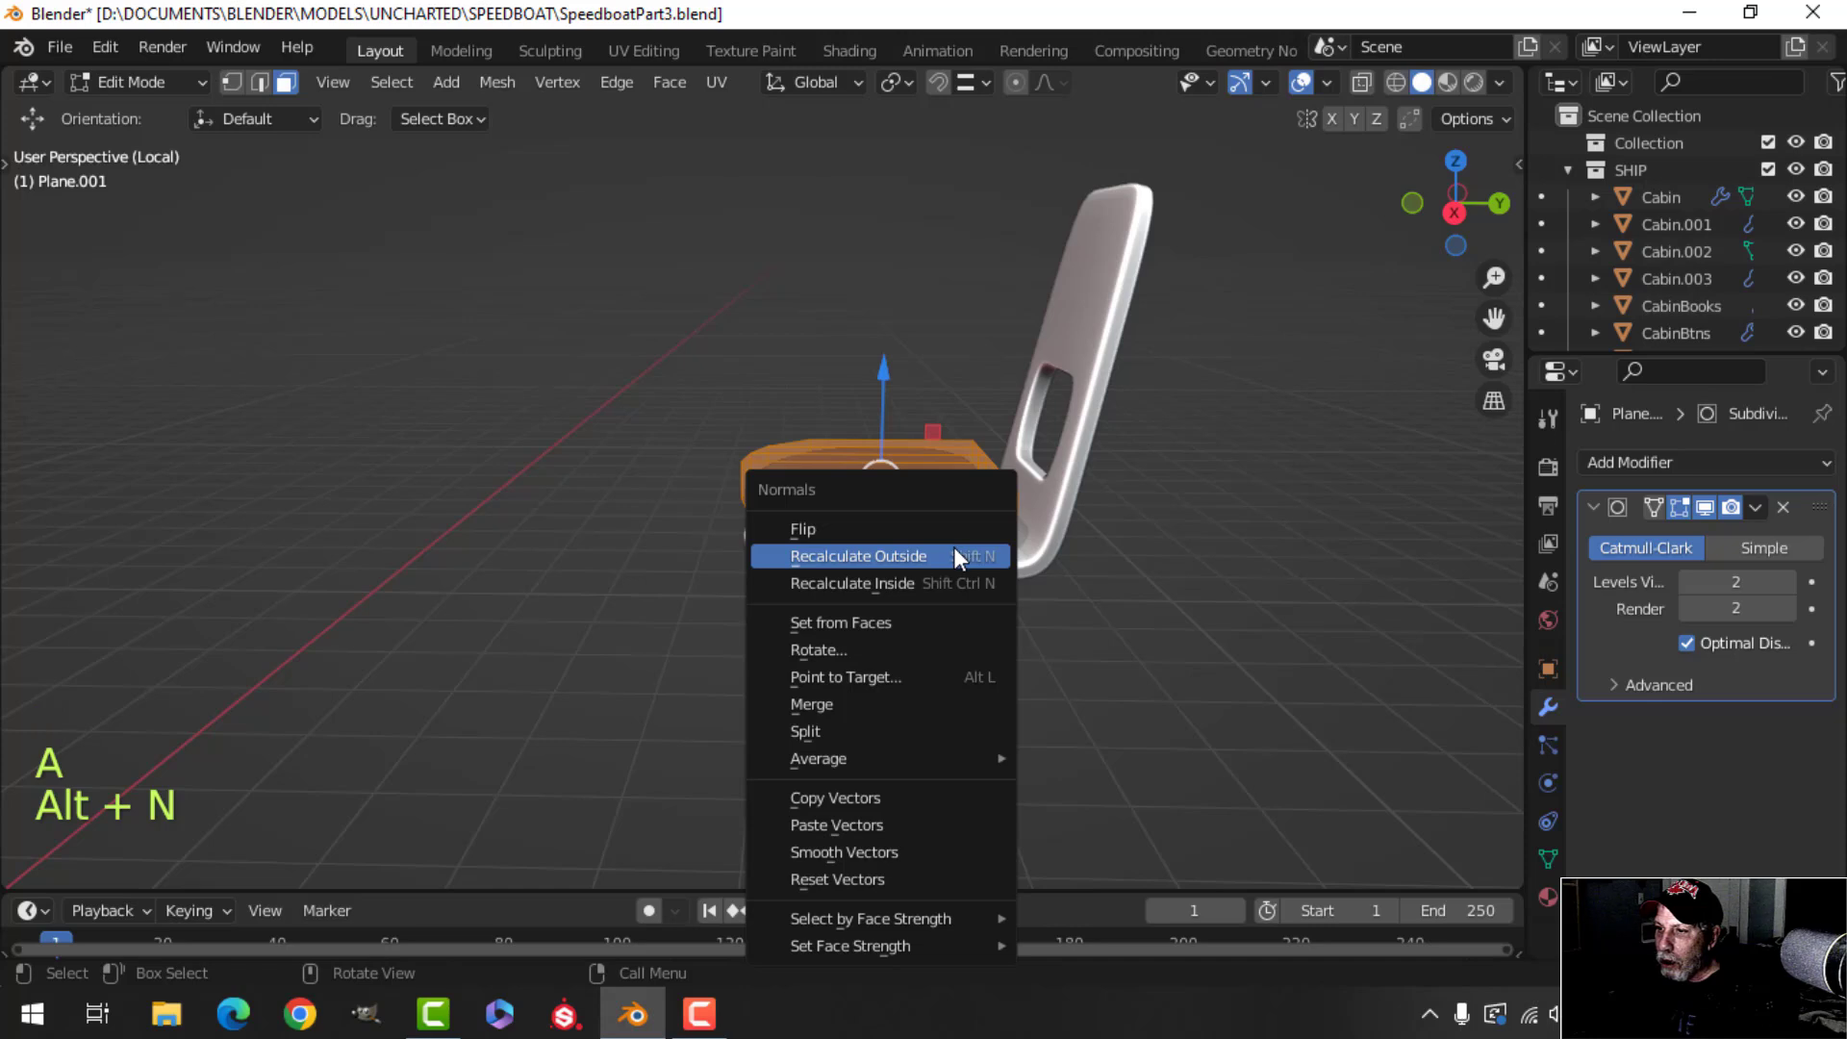
pyautogui.click(955, 546)
# Lower the cushion about 0.11 m onto the seat base and shift it about 0.054 m along Y toward the backrest.
pyautogui.moveTo(910, 380); pyautogui.dragTo(894, 417)
pyautogui.moveTo(1064, 566); pyautogui.dragTo(1023, 584, button='middle')
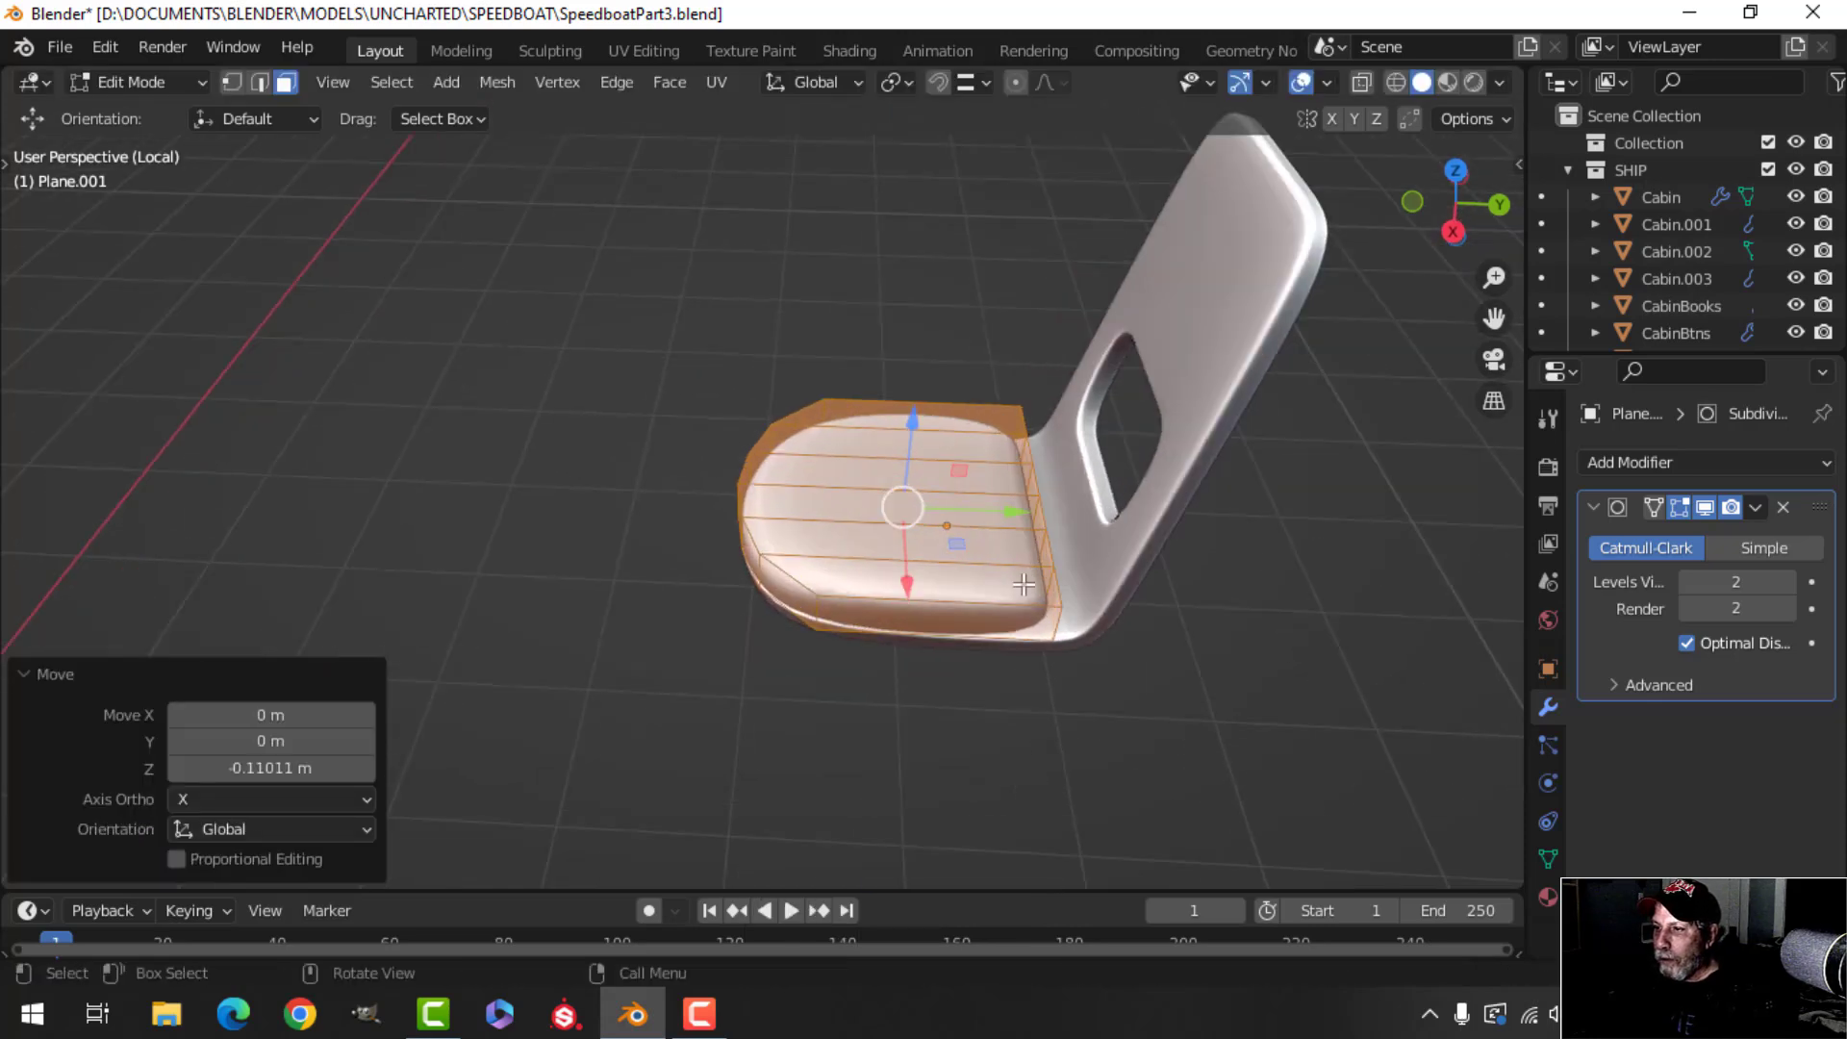
pyautogui.moveTo(1010, 514); pyautogui.dragTo(1022, 516)
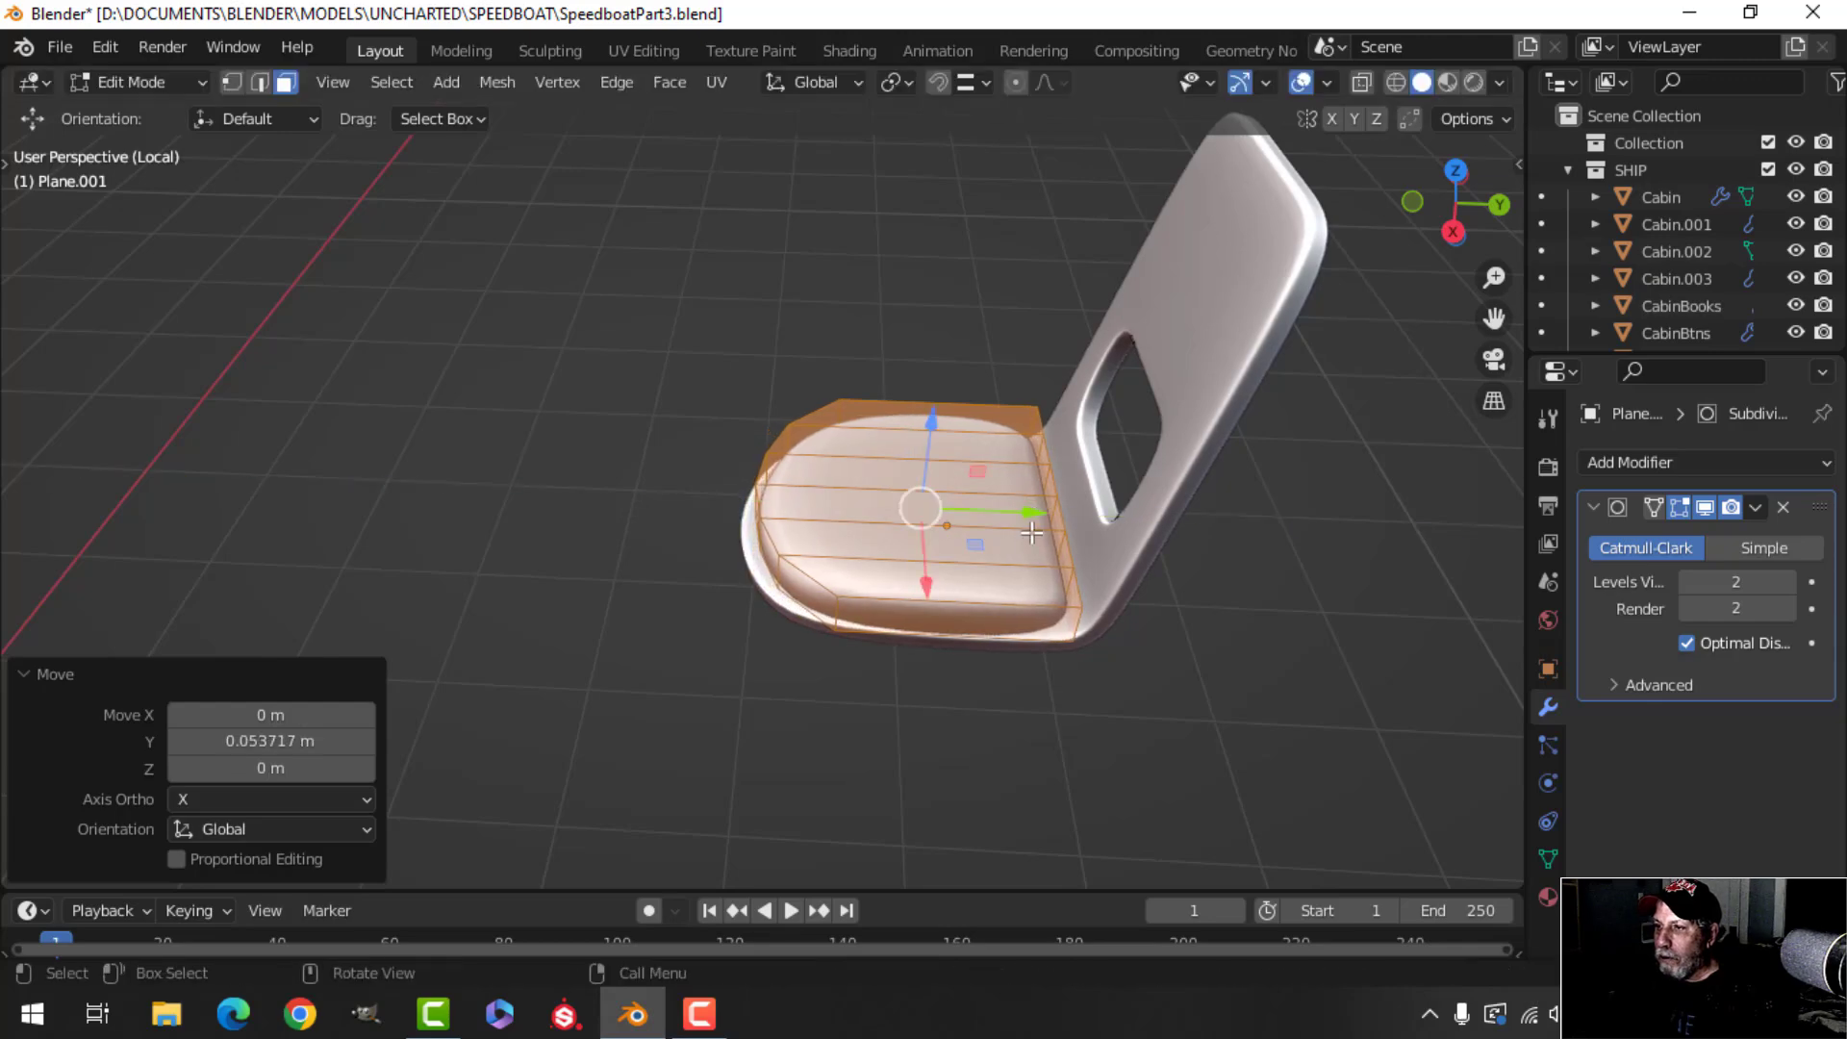
# Inspect from several angles how the cushion sits on the seat base and meets the backrest.
pyautogui.press('Tab')
pyautogui.scroll(-3, 1005, 577)
pyautogui.hotkey('alt', 'a')
pyautogui.moveTo(1004, 575); pyautogui.dragTo(1121, 545, button='middle')
pyautogui.scroll(3, 866, 572)
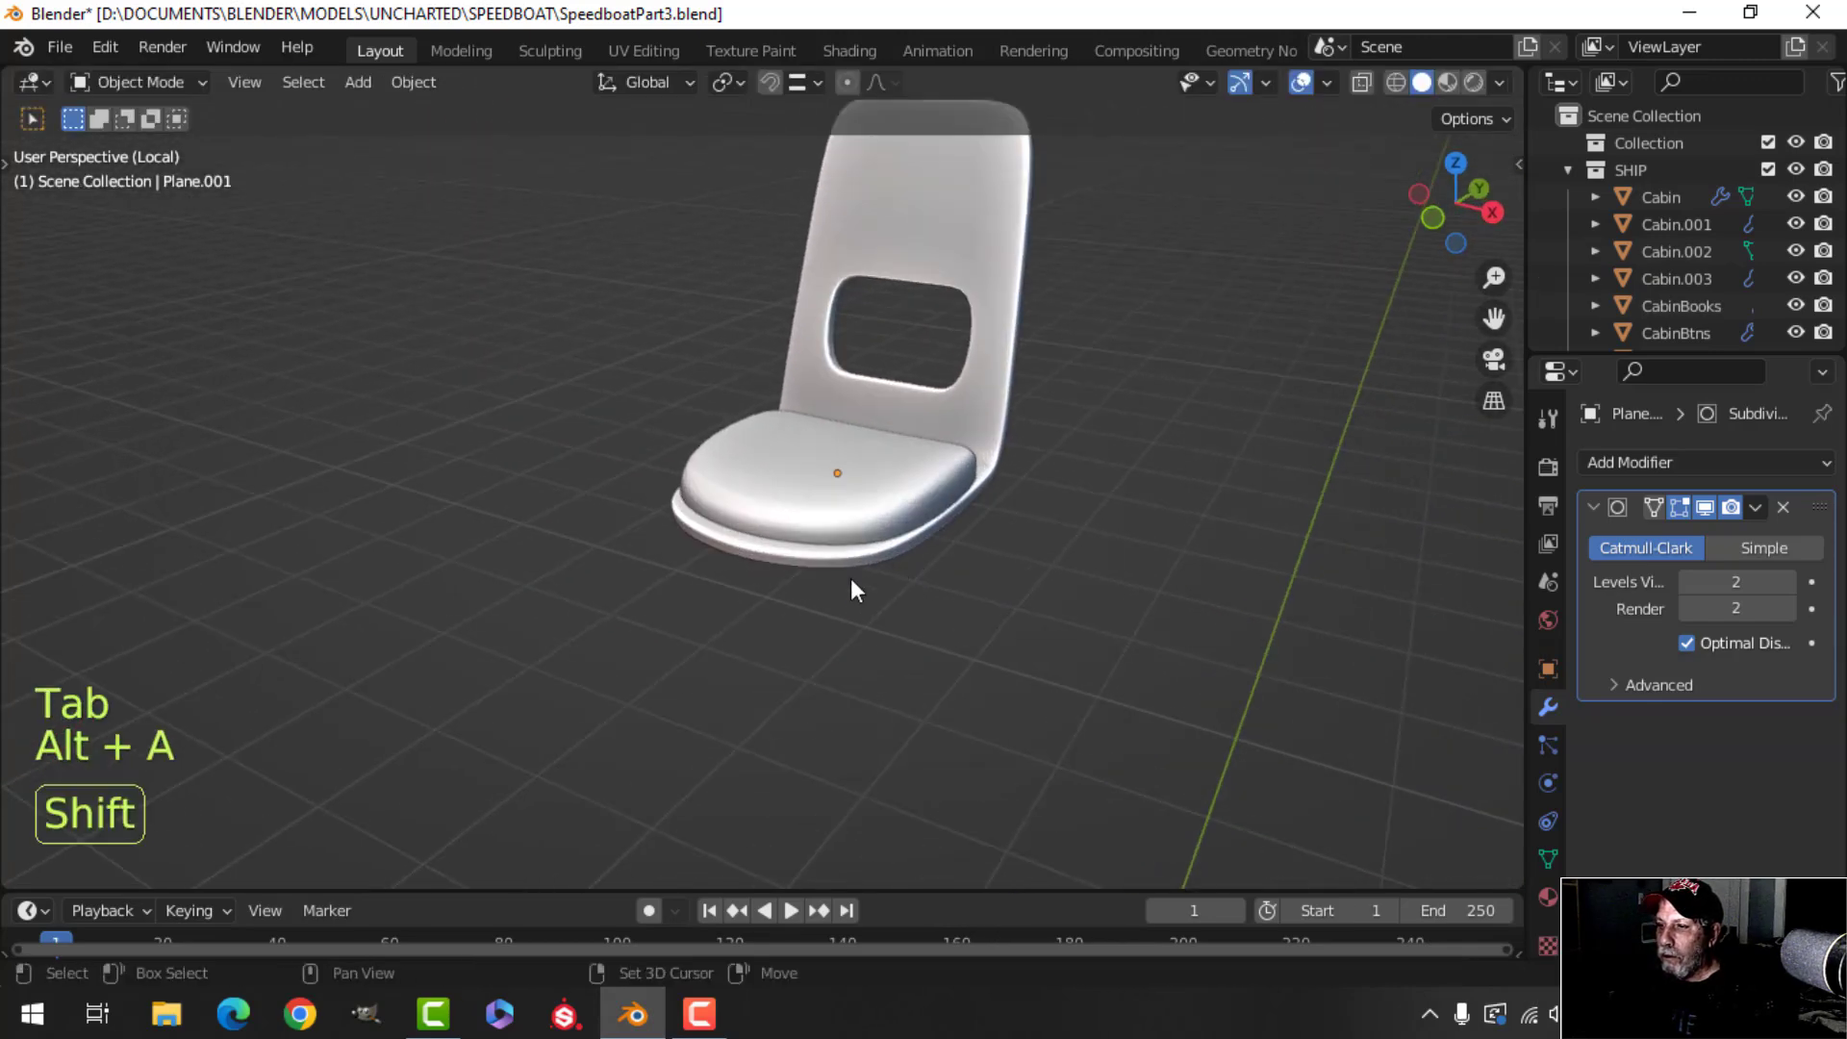
pyautogui.keyDown('shift'); pyautogui.moveTo(851, 579); pyautogui.dragTo(858, 625, button='middle'); pyautogui.keyUp('shift')
pyautogui.moveTo(859, 625); pyautogui.dragTo(673, 630, button='middle')
pyautogui.keyDown('shift'); pyautogui.moveTo(798, 513); pyautogui.dragTo(688, 385, button='middle'); pyautogui.keyUp('shift')
pyautogui.moveTo(818, 447); pyautogui.dragTo(805, 471, button='middle')
# Add a loop cut across the cushion and slide it close to the rear edge by the backrest.
pyautogui.press('Tab')
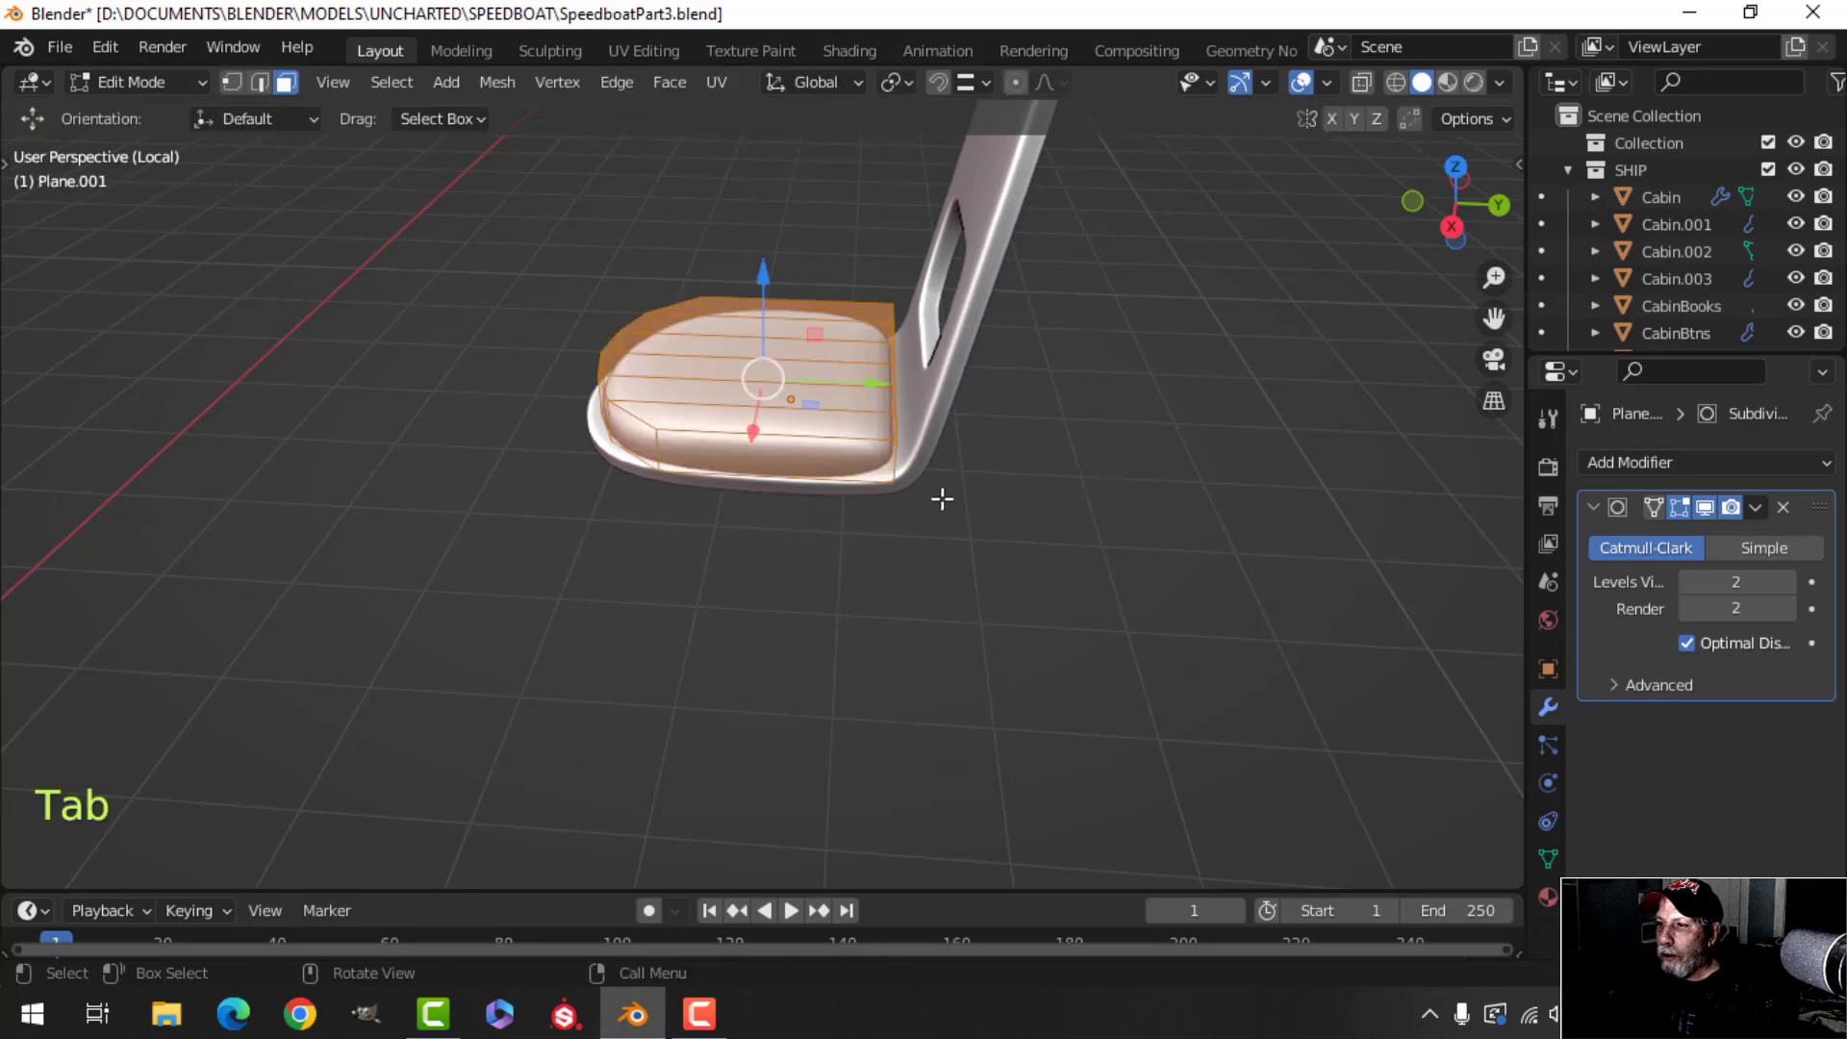
pyautogui.scroll(2, 934, 515)
pyautogui.keyDown('shift'); pyautogui.moveTo(923, 531); pyautogui.dragTo(919, 550, button='middle'); pyautogui.keyUp('shift')
pyautogui.hotkey('alt', 'a')
pyautogui.hotkey('ctrl', 'r')
pyautogui.click(957, 486)
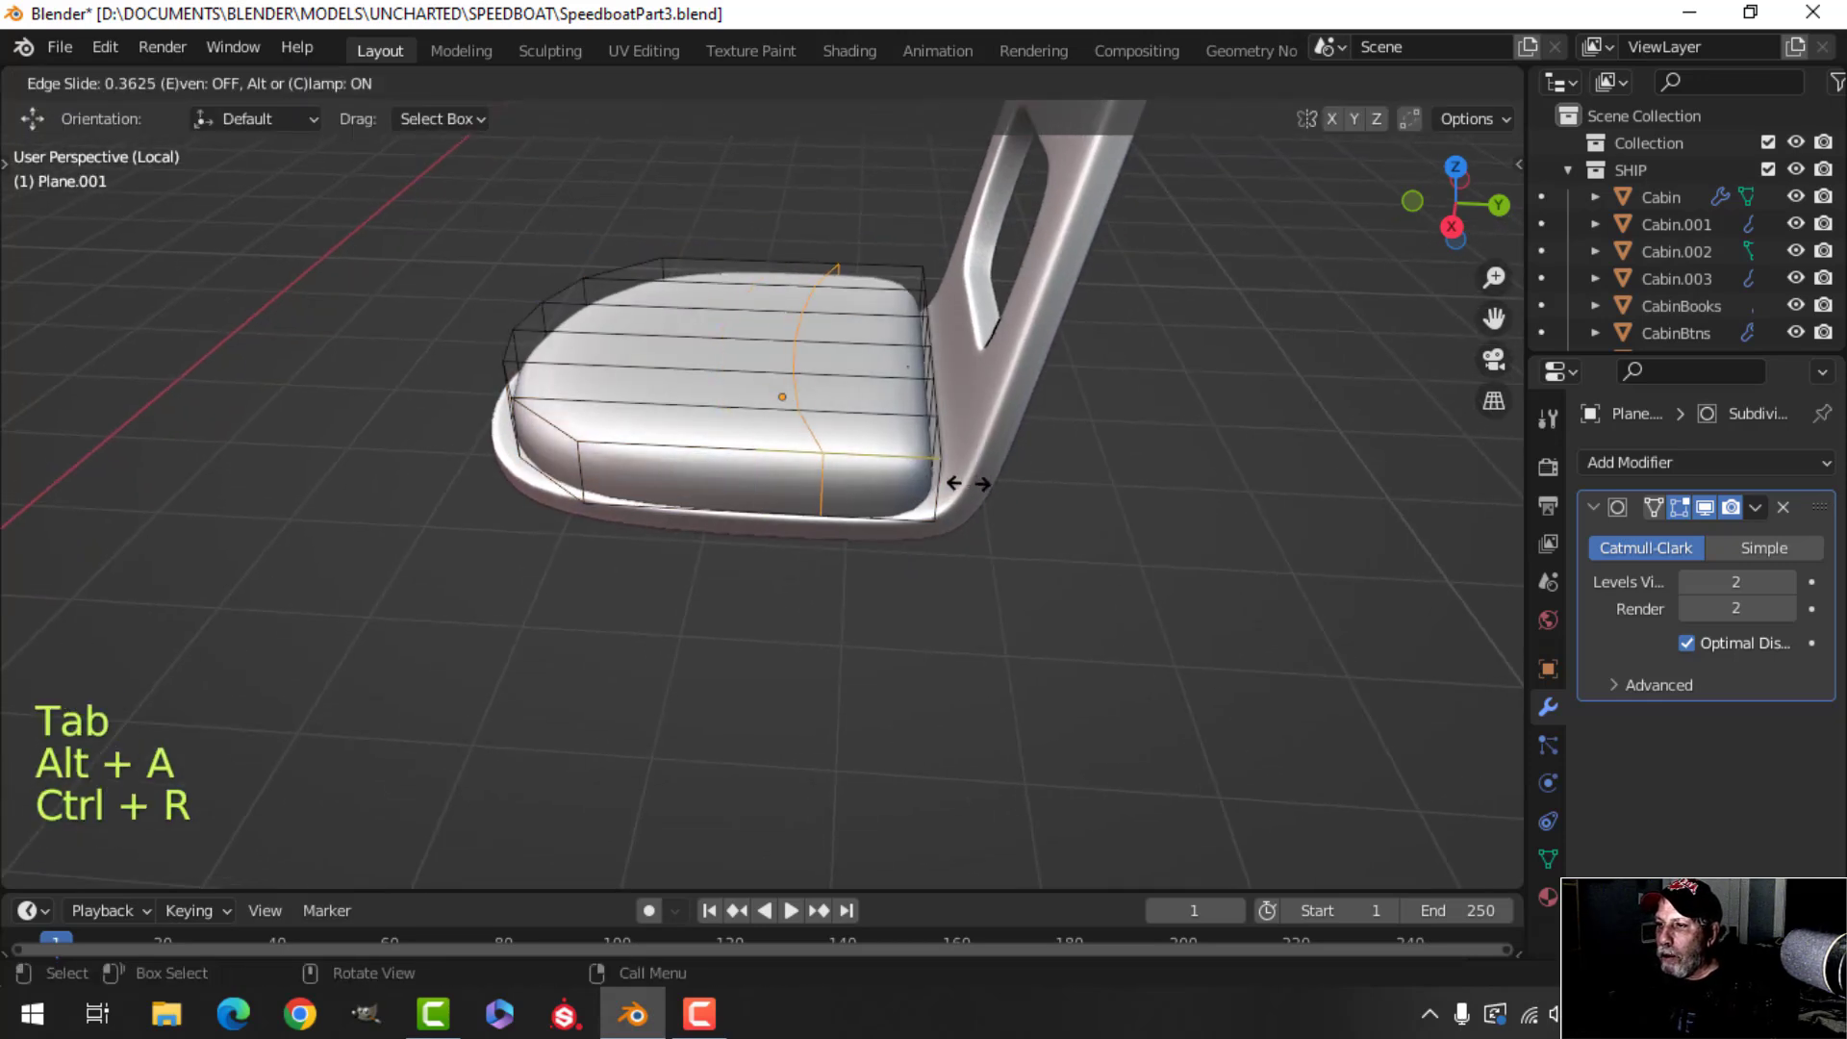
pyautogui.click(1044, 484)
pyautogui.press('Tab')
pyautogui.scroll(-3, 776, 532)
pyautogui.hotkey('alt', 'a')
pyautogui.moveTo(775, 532); pyautogui.dragTo(837, 482, button='middle')
# Flatten the whole cushion slightly along Z and lower it a little onto the seat base.
pyautogui.press('Tab')
pyautogui.press('a')
pyautogui.keyDown('shift'); pyautogui.moveTo(898, 540); pyautogui.dragTo(928, 513, button='middle'); pyautogui.keyUp('shift')
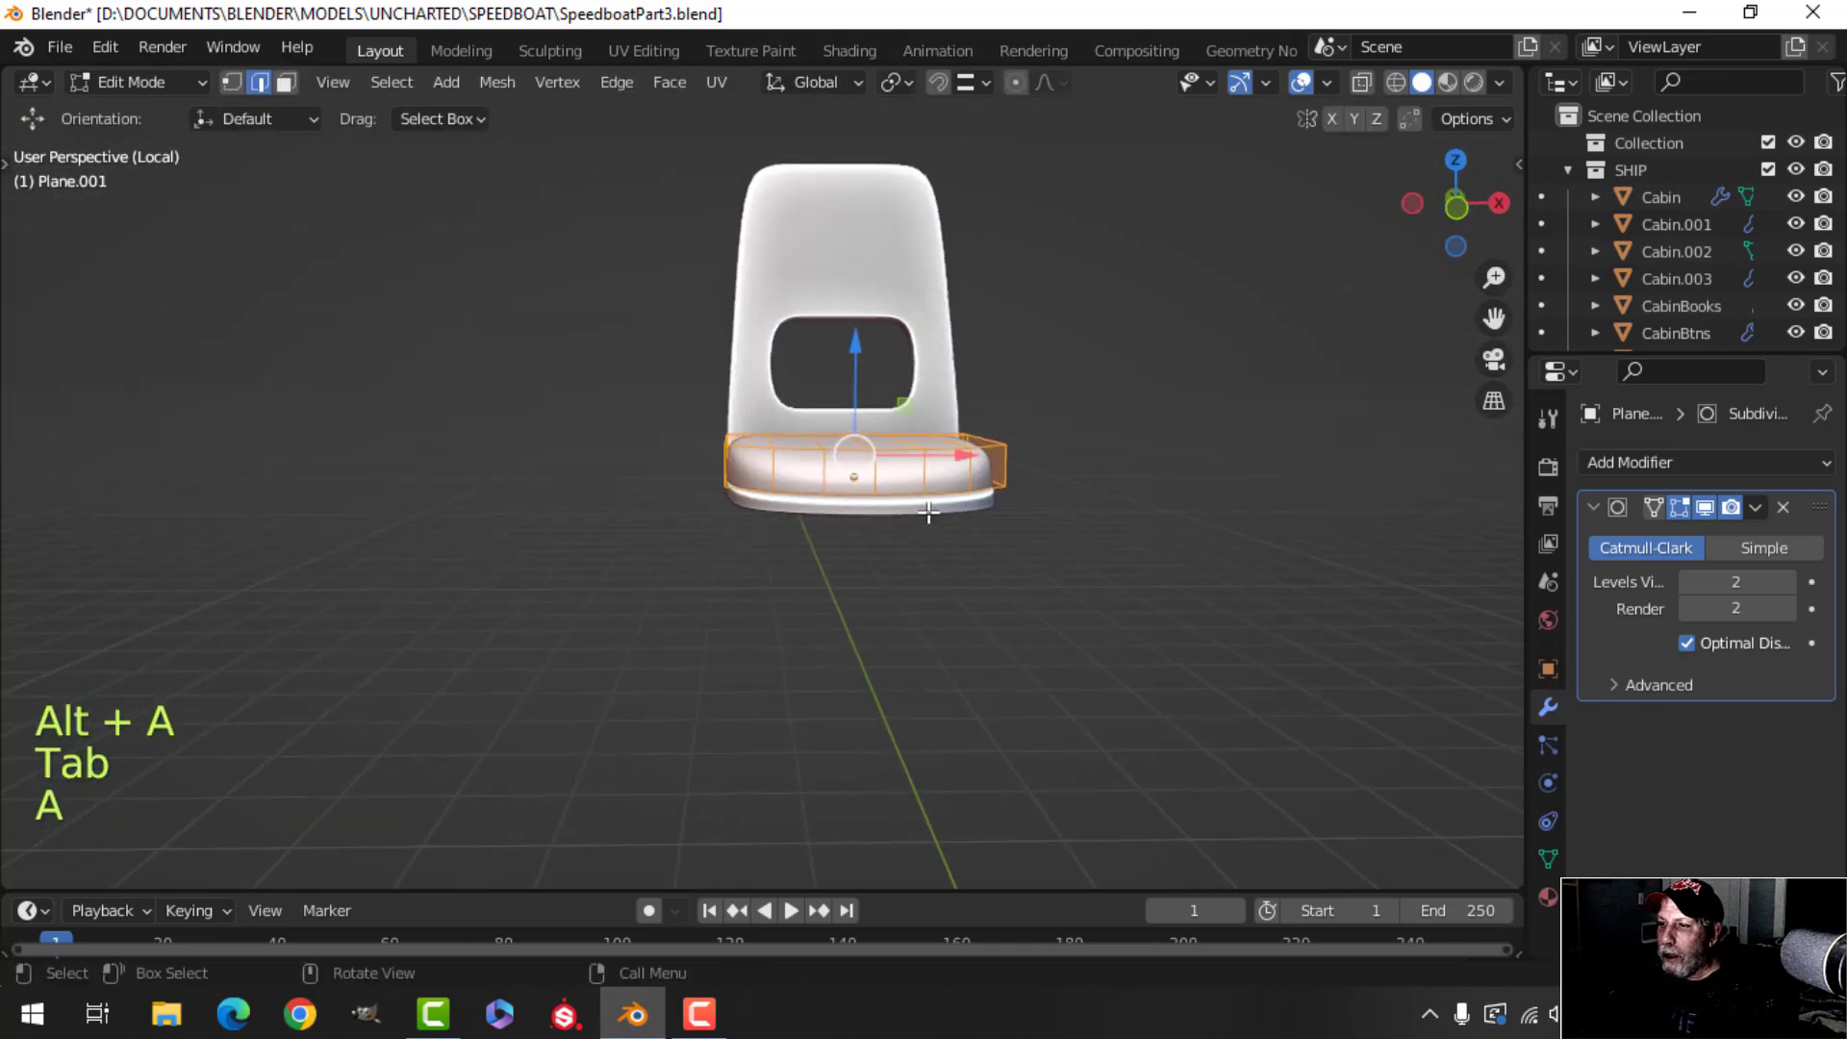
pyautogui.press('s')
pyautogui.press('z')
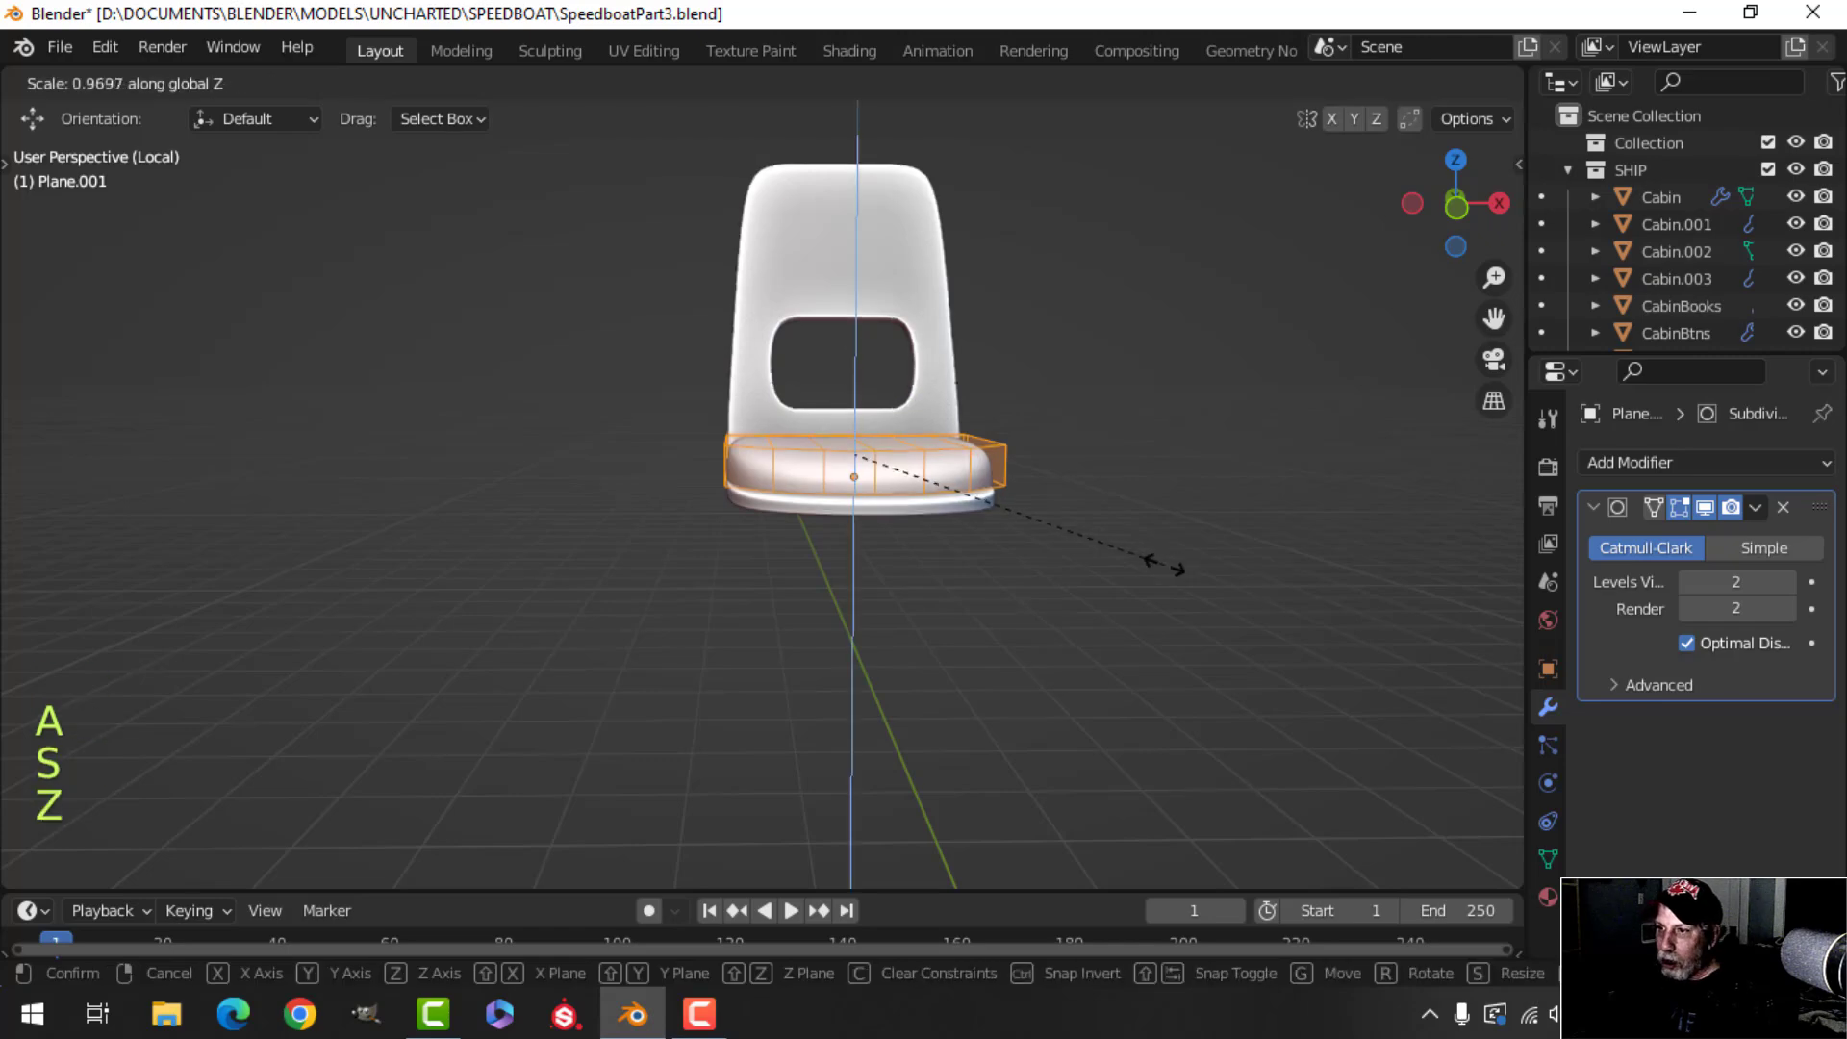
pyautogui.click(1111, 552)
pyautogui.moveTo(853, 357); pyautogui.dragTo(852, 368)
pyautogui.moveTo(1097, 457); pyautogui.dragTo(881, 483, button='middle')
pyautogui.press('Tab')
pyautogui.scroll(-2, 1004, 556)
pyautogui.hotkey('alt', 'a')
pyautogui.scroll(3, 914, 564)
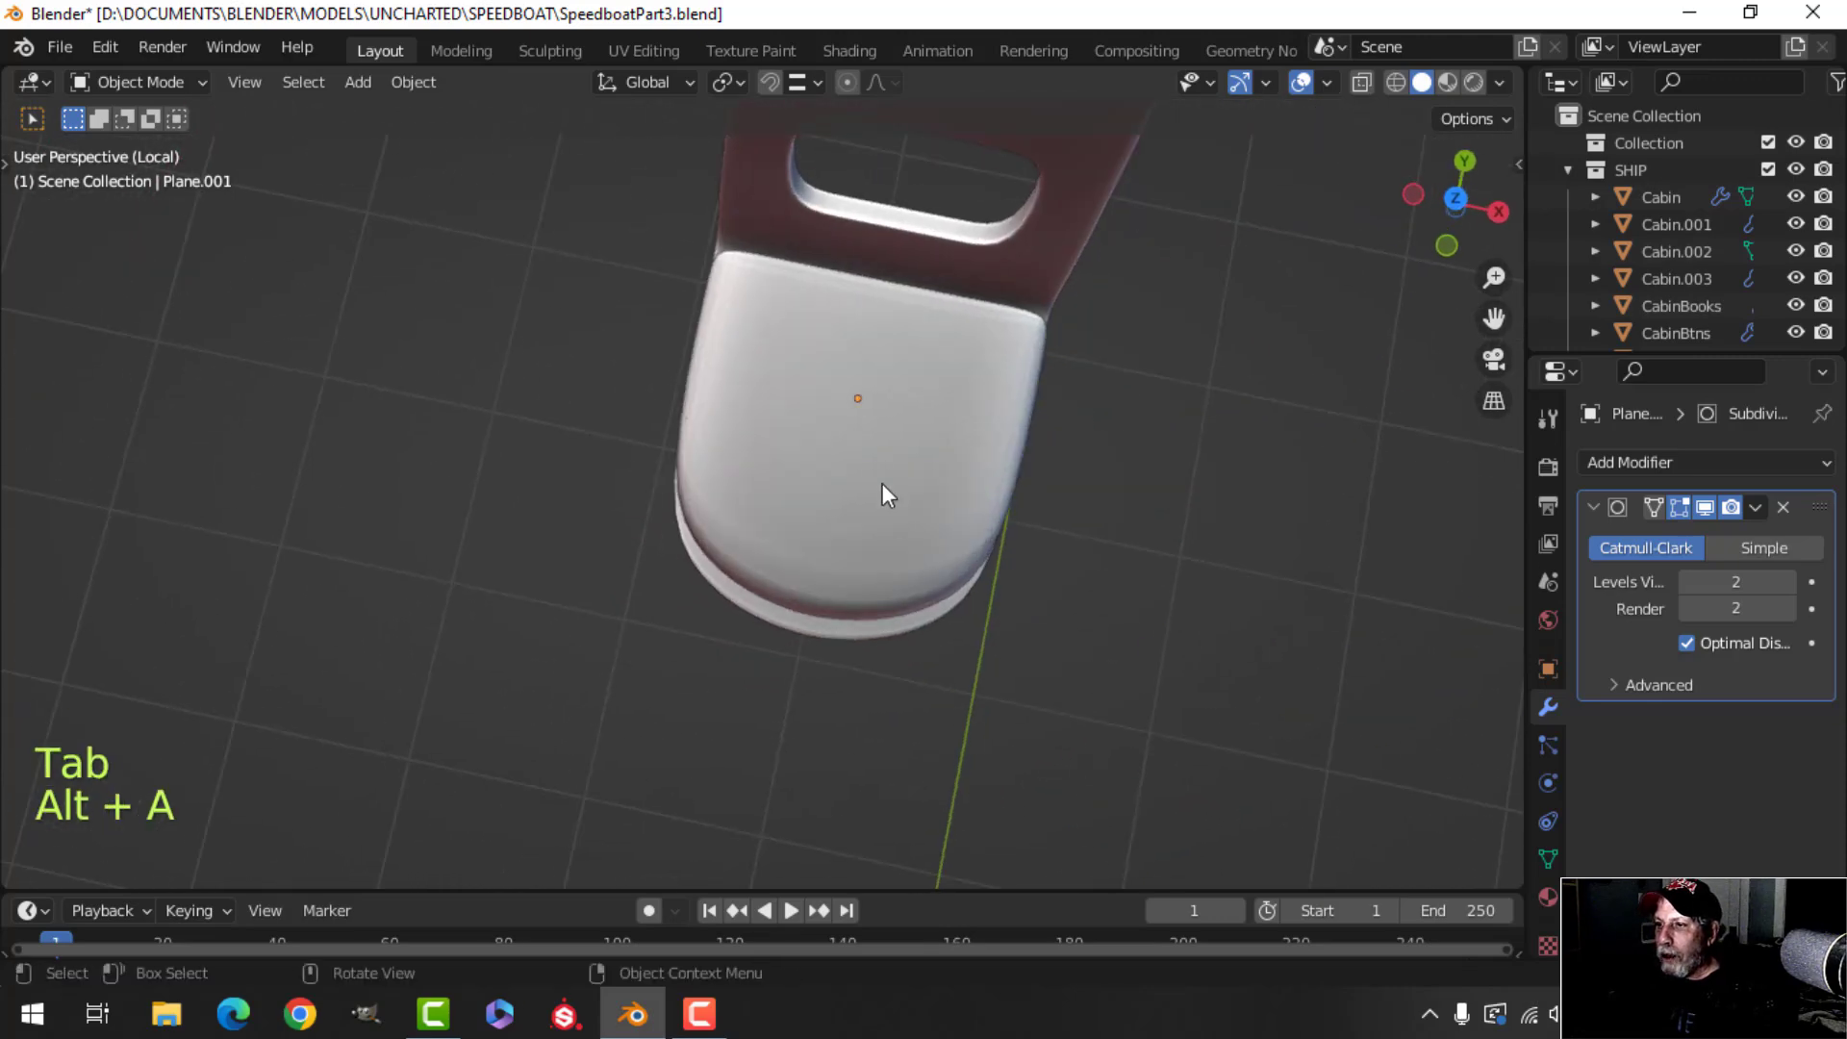
# Narrow the whole cushion slightly along X and move it about 0.024 m along negative Y toward the seat's front.
pyautogui.press('Tab')
pyautogui.press('KP_7')
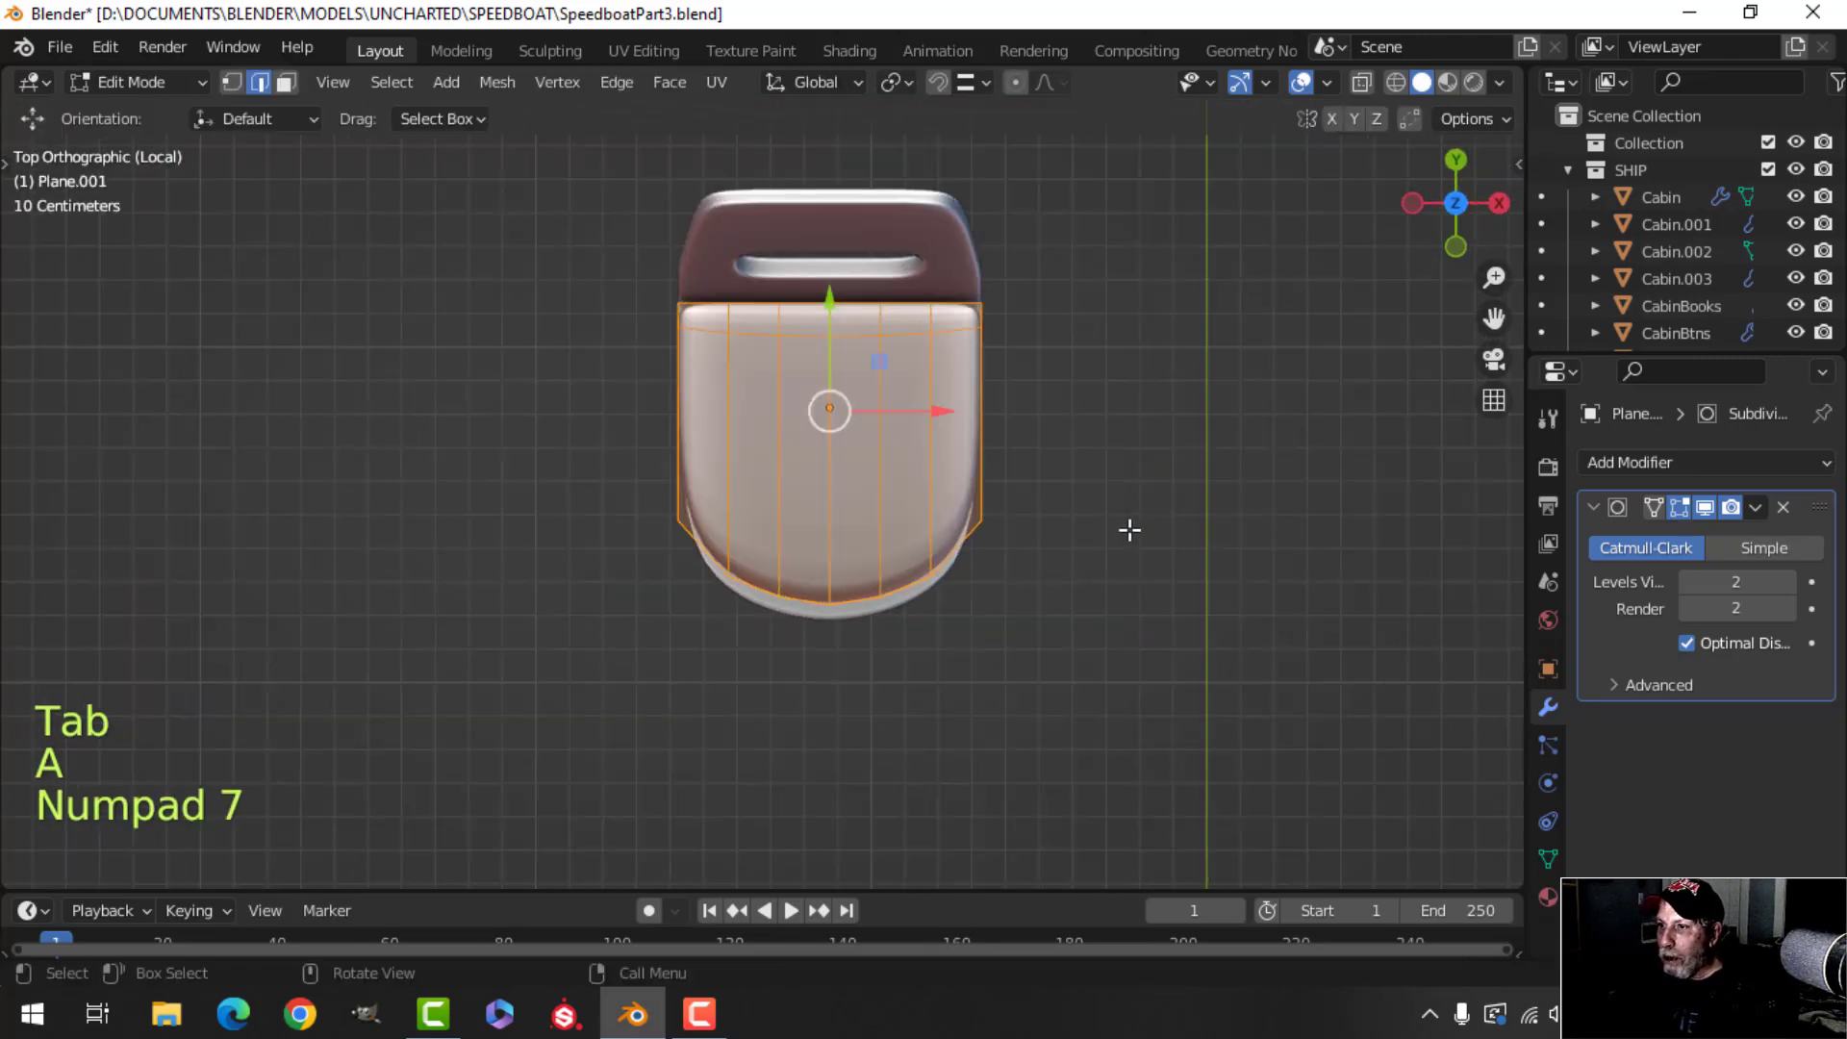
pyautogui.press('s')
pyautogui.press('x')
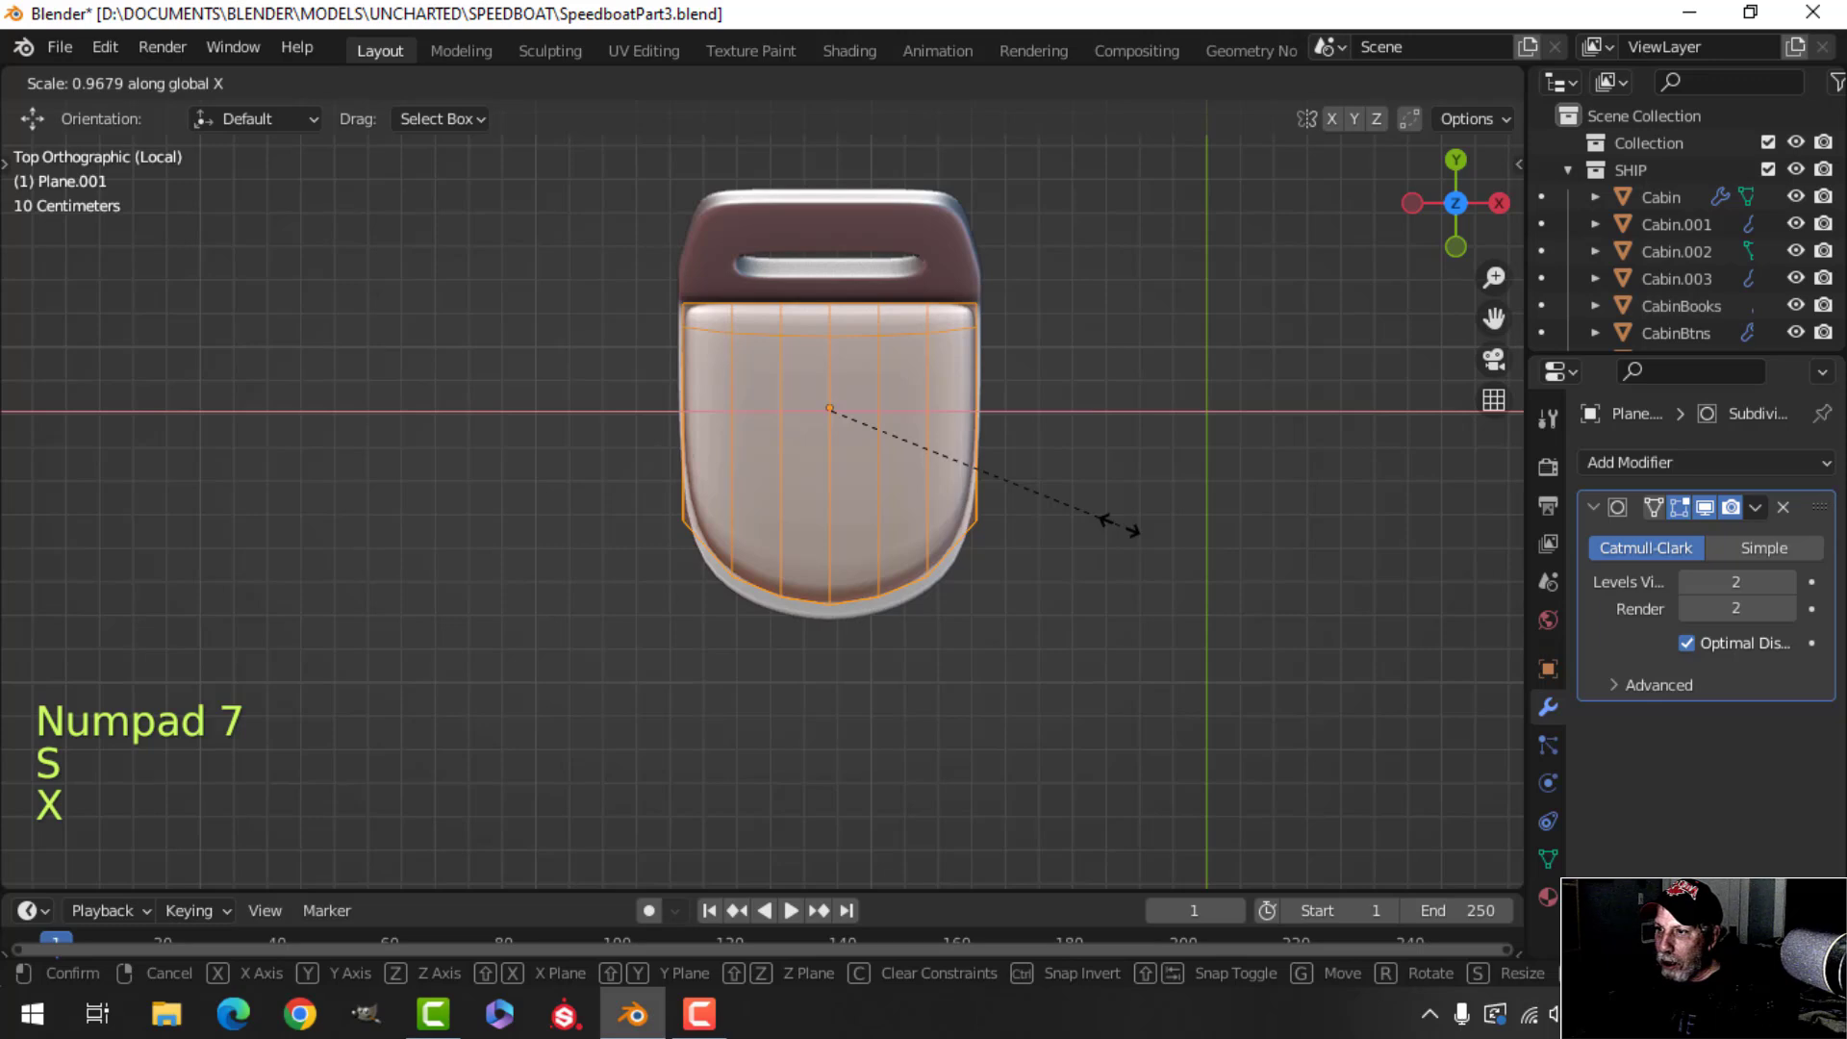
pyautogui.click(1119, 524)
pyautogui.moveTo(843, 306); pyautogui.dragTo(843, 317)
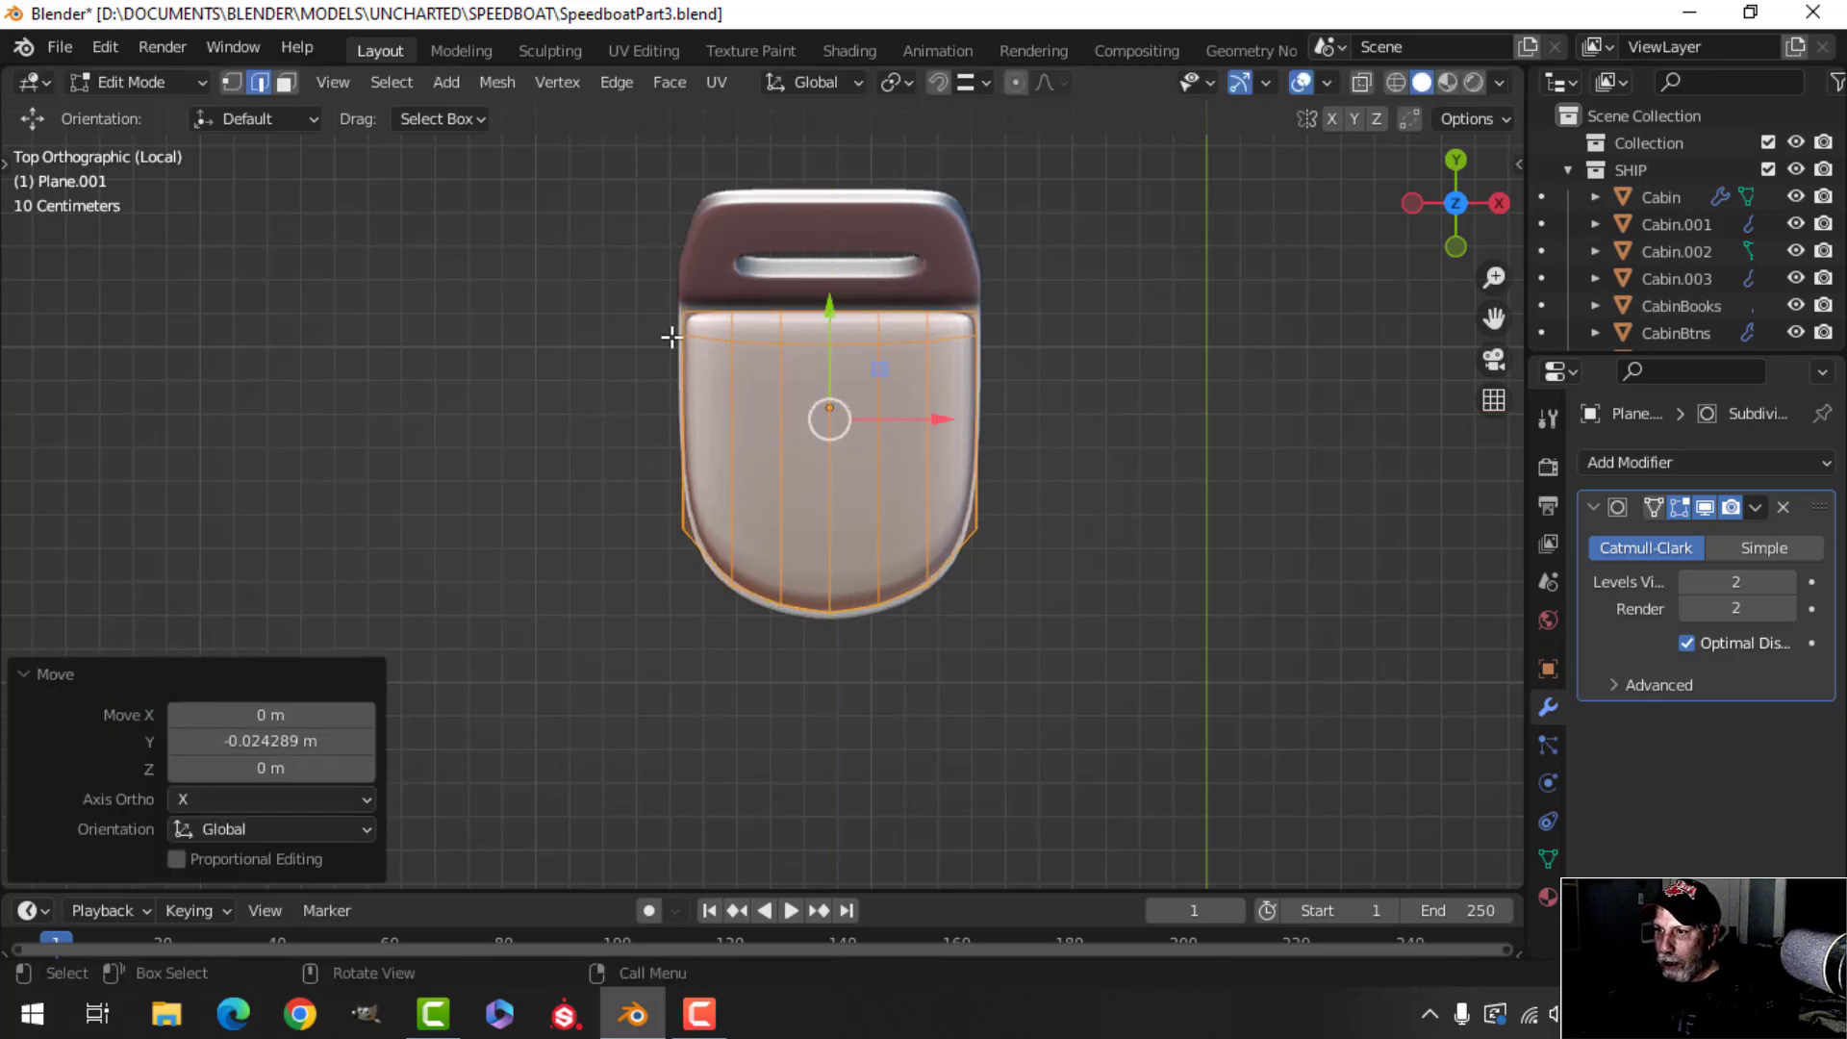
pyautogui.moveTo(1040, 564); pyautogui.dragTo(937, 541, button='middle')
pyautogui.press('Tab')
pyautogui.hotkey('alt', 'a')
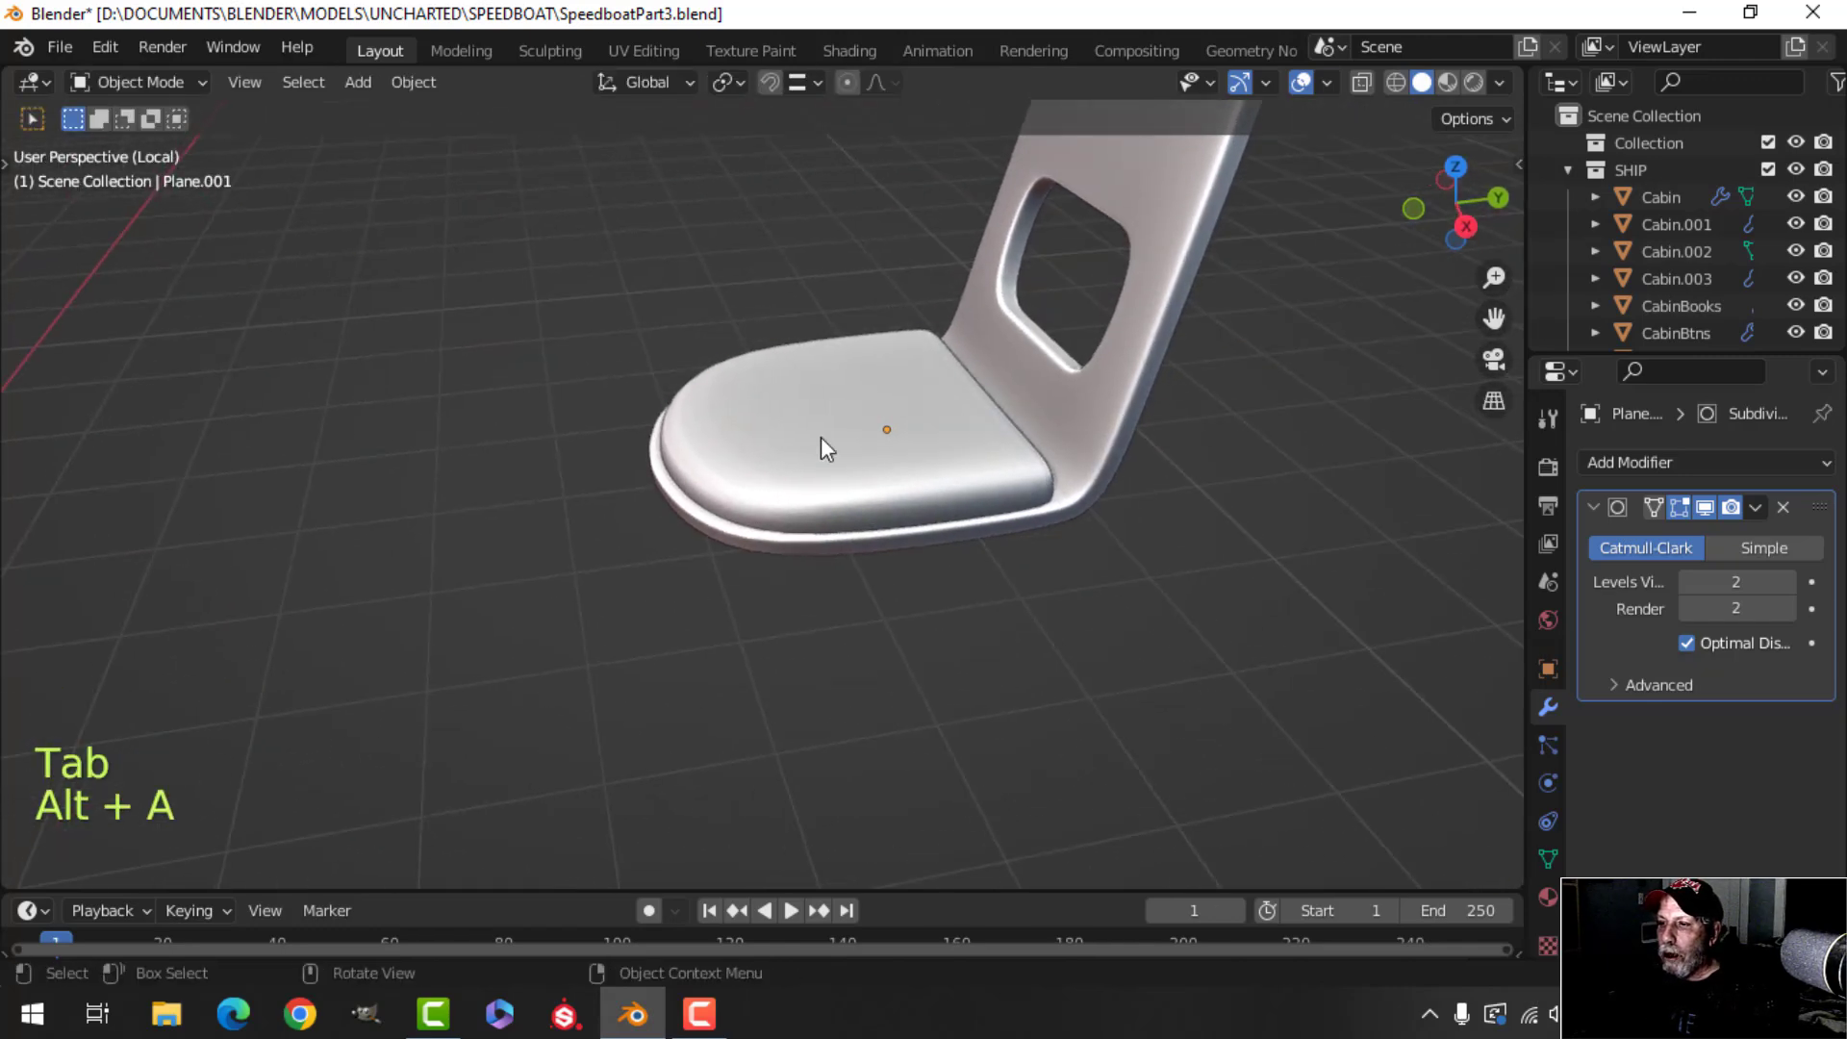
# Add a second loop cut across the cushion and slide it toward the rounded front edge.
pyautogui.click(821, 437)
pyautogui.moveTo(825, 439); pyautogui.dragTo(905, 443, button='middle')
pyautogui.press('Tab')
pyautogui.hotkey('ctrl', 'r')
pyautogui.click(884, 412)
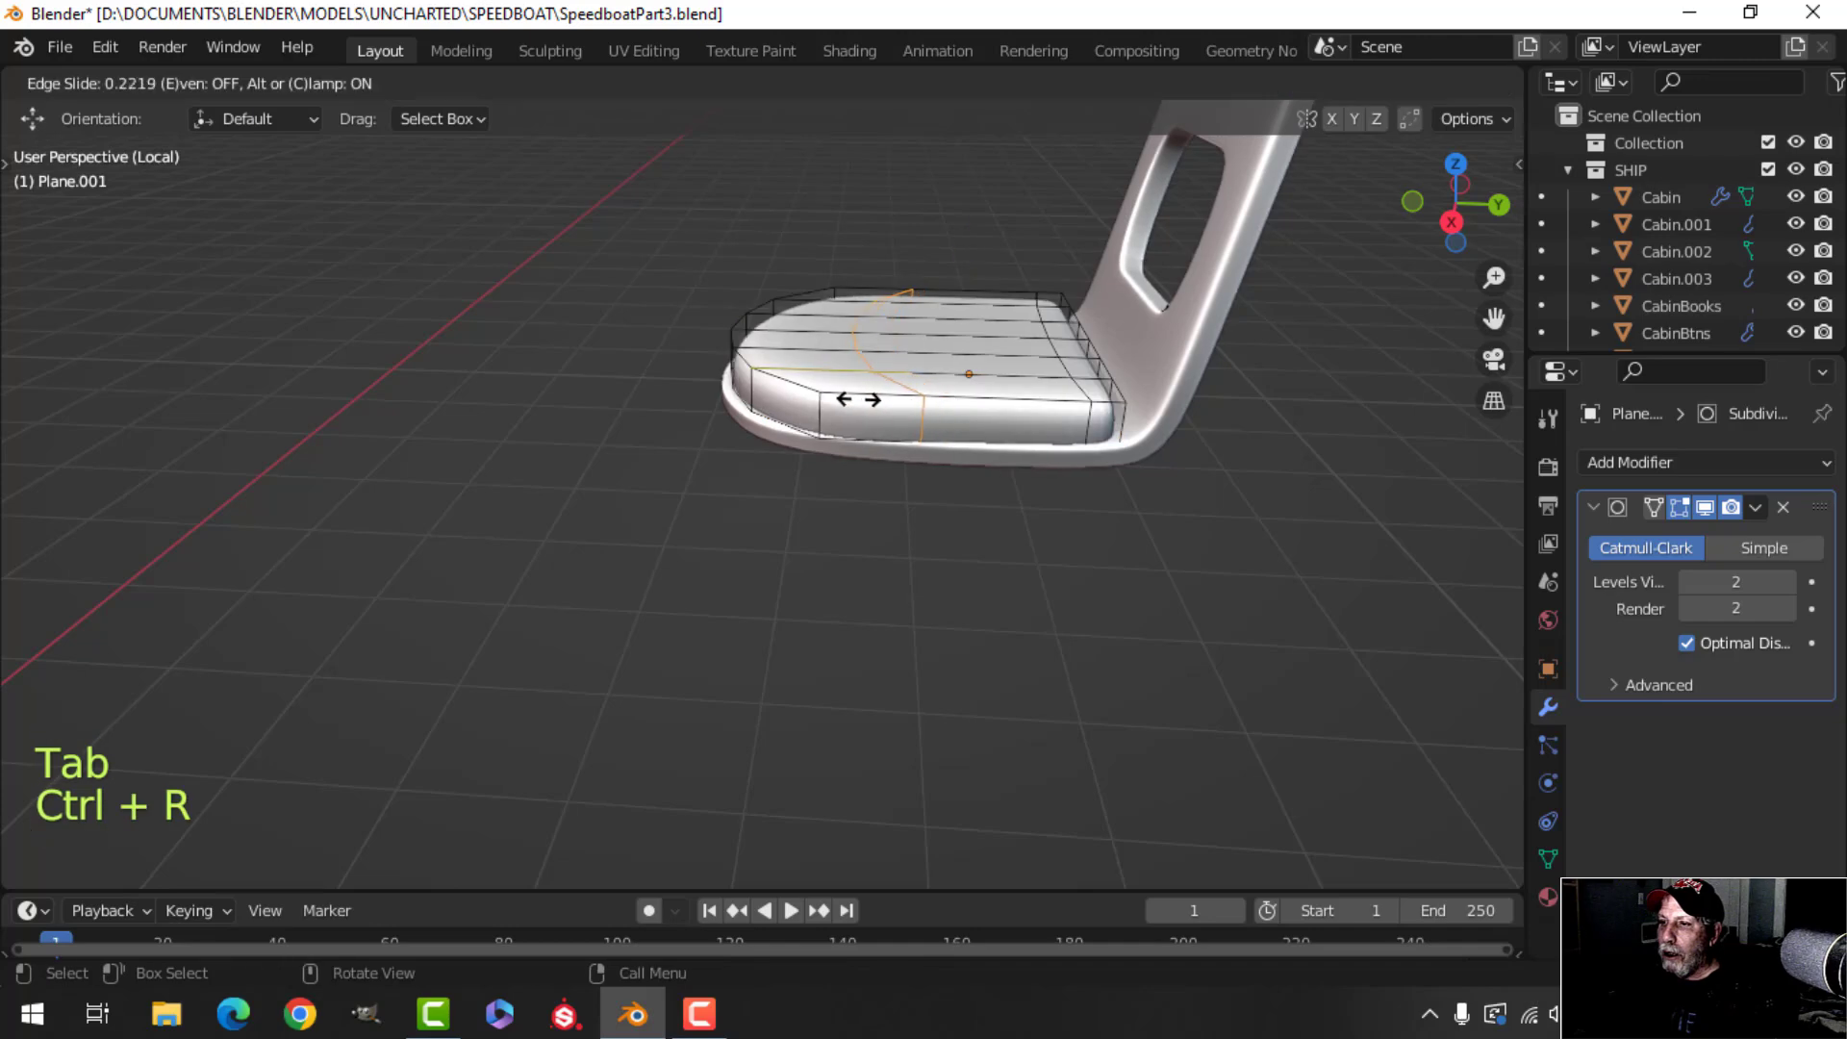
pyautogui.click(826, 400)
pyautogui.press('Tab')
pyautogui.scroll(-3, 837, 459)
pyautogui.hotkey('alt', 'a')
pyautogui.moveTo(838, 459); pyautogui.dragTo(780, 404, button='middle')
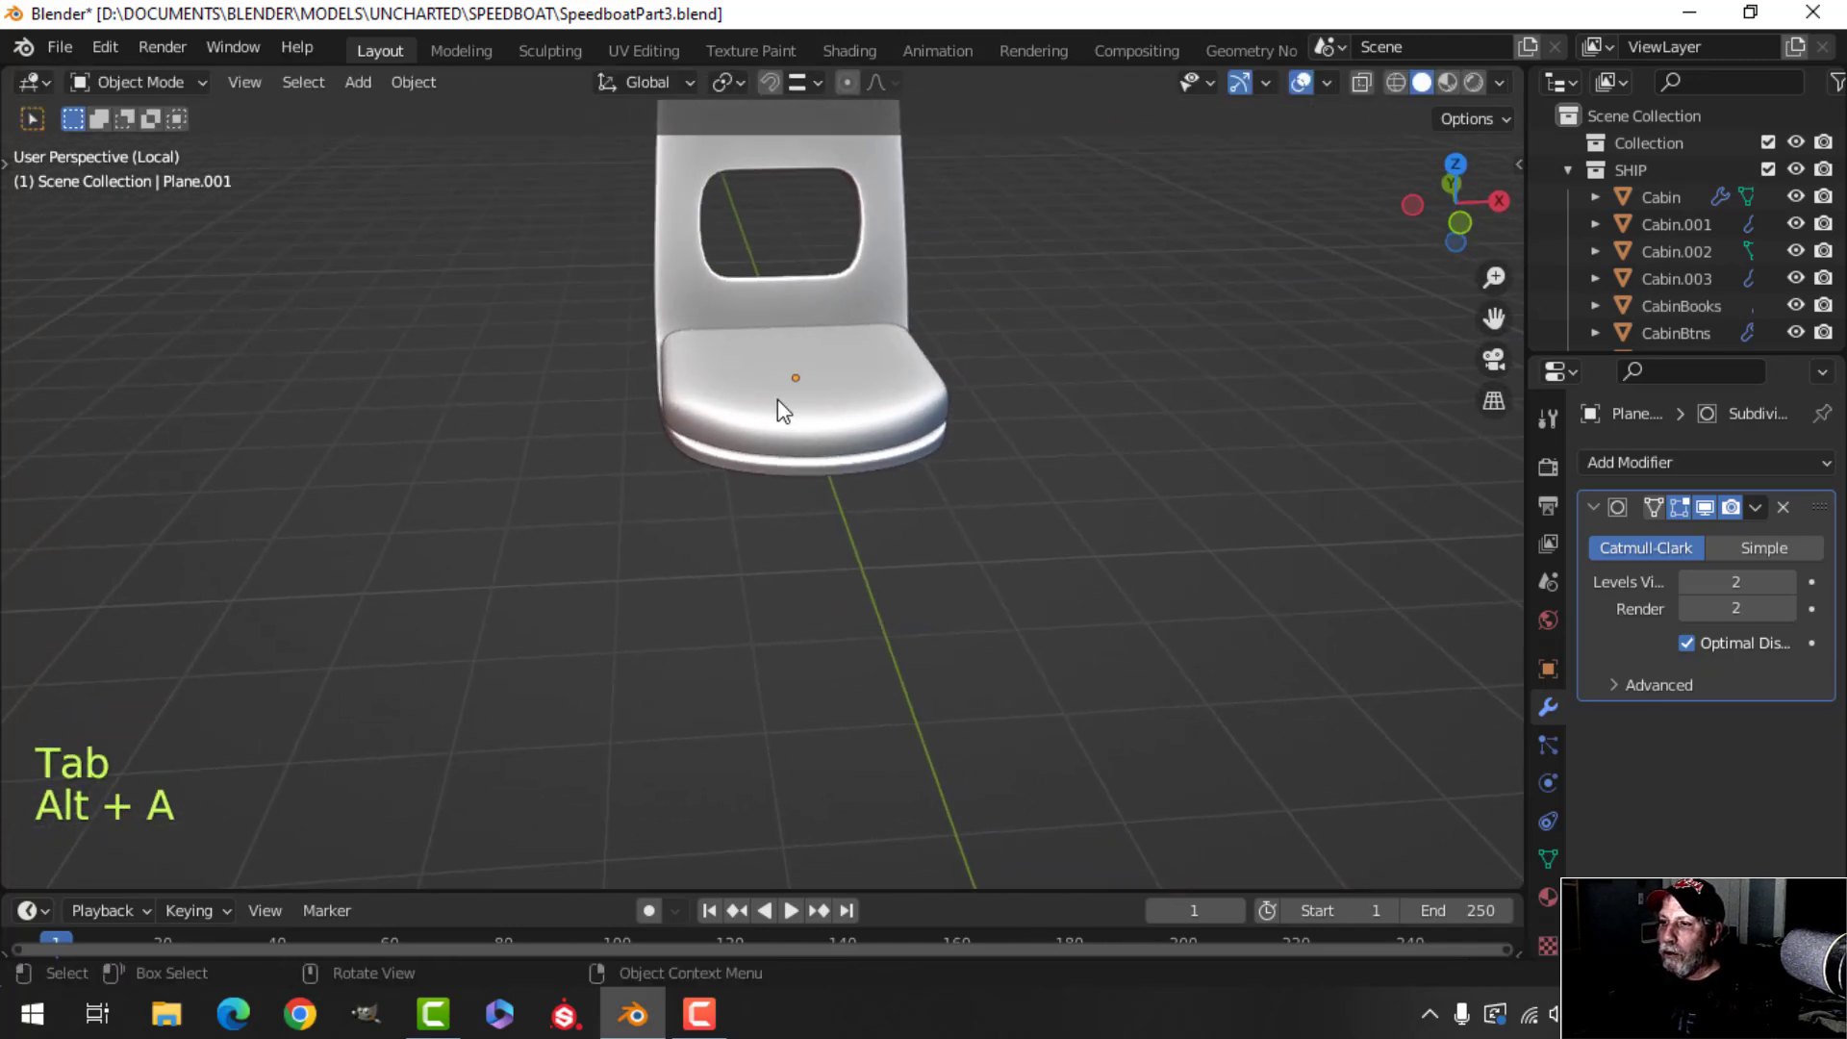
# Lower the centre edge on top of the cushion slightly with proportional editing enabled to form a shallow dip.
pyautogui.press('Tab')
pyautogui.scroll(3, 882, 454)
pyautogui.hotkey('alt', 'a')
pyautogui.keyDown('shift'); pyautogui.moveTo(883, 454); pyautogui.dragTo(893, 477, button='middle'); pyautogui.keyUp('shift')
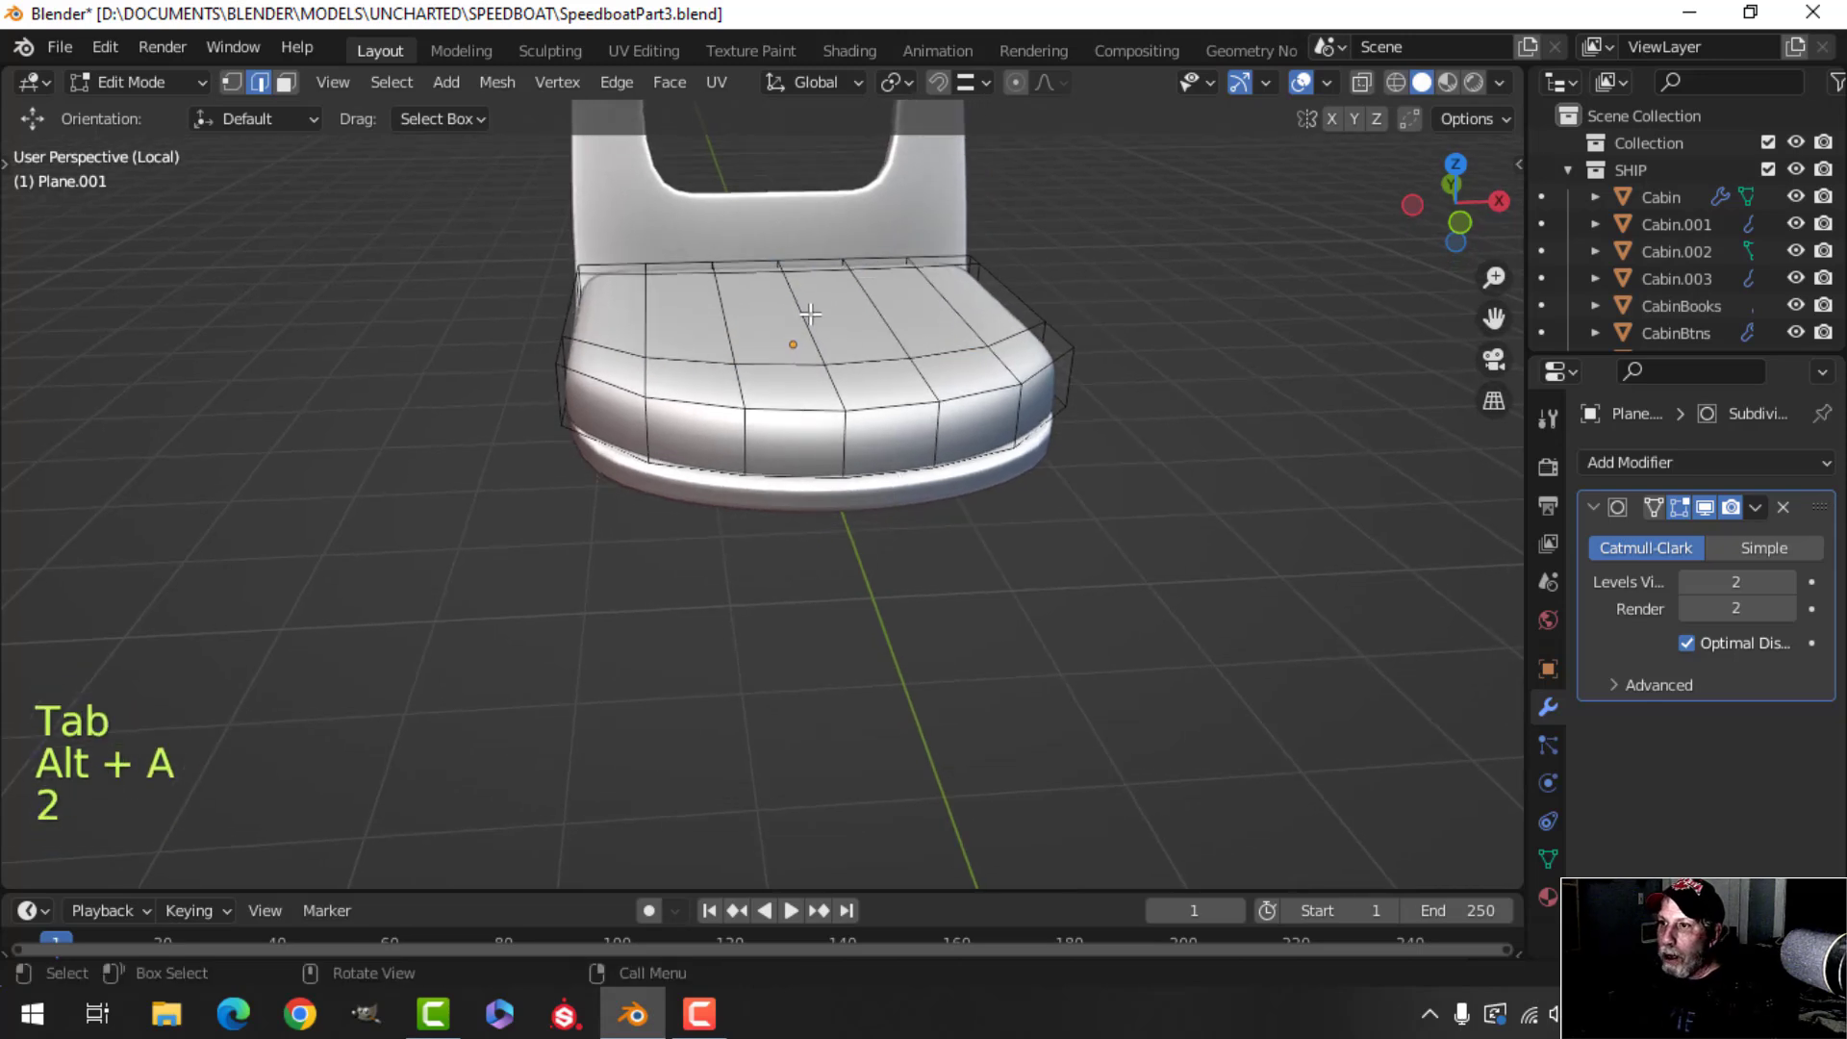
pyautogui.moveTo(951, 379); pyautogui.dragTo(1004, 119, button='middle')
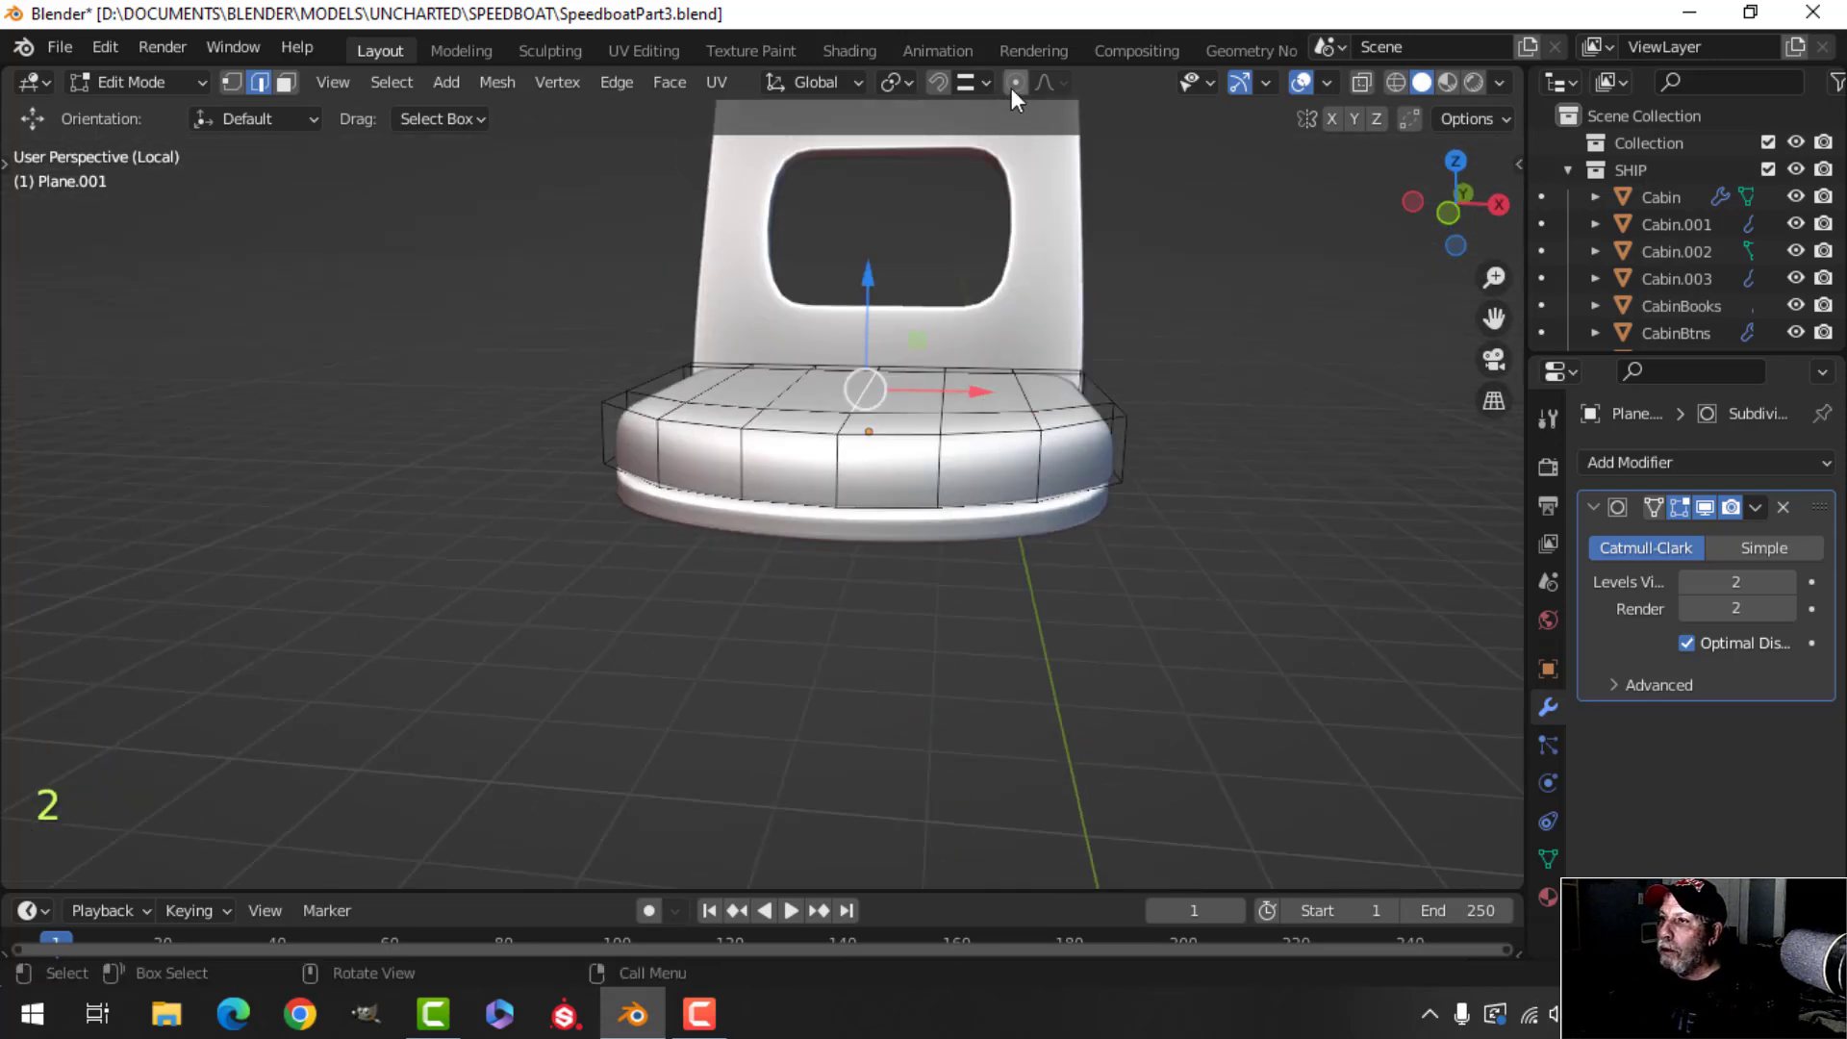
pyautogui.moveTo(875, 279); pyautogui.dragTo(864, 286)
pyautogui.scroll(3, 868, 295)
pyautogui.press('Tab')
pyautogui.moveTo(1044, 353); pyautogui.dragTo(974, 416, button='middle')
pyautogui.hotkey('alt', 'a')
pyautogui.press('Tab')
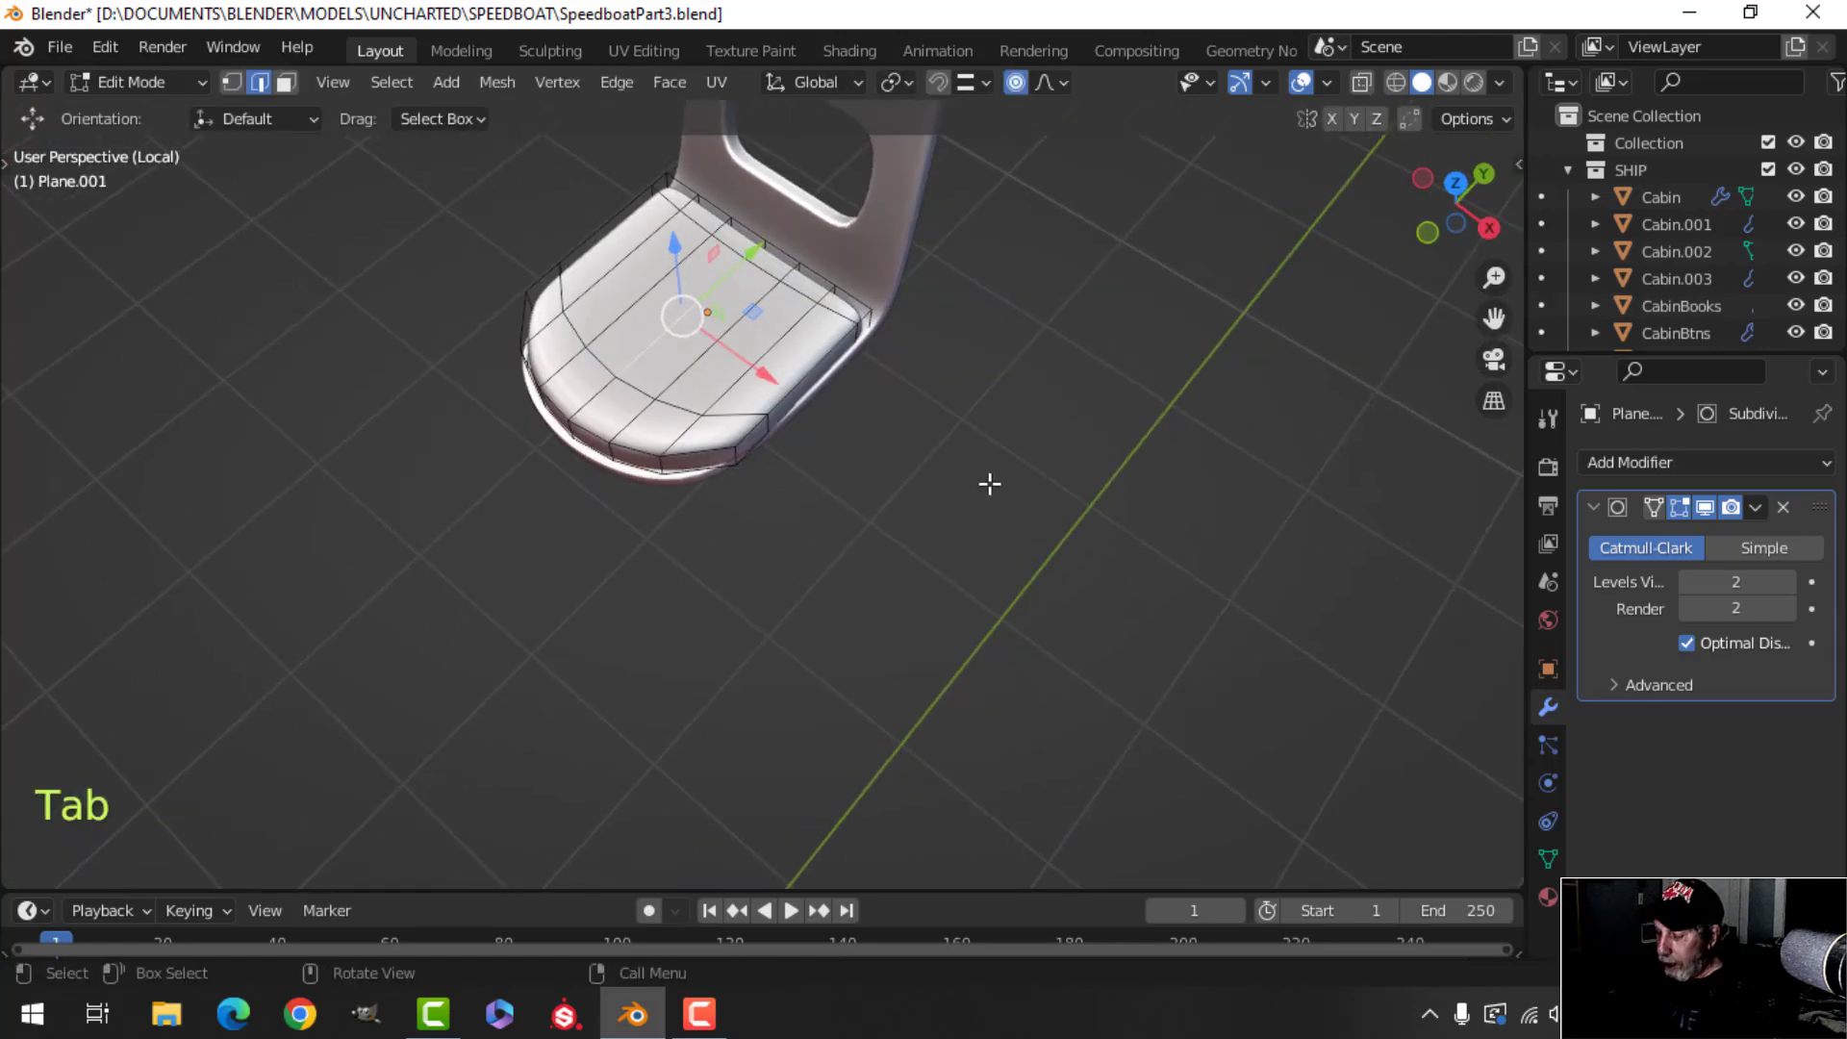
# Scale the whole cushion to 0.972 along X in top wireframe view, then disable proportional editing and restore solid shading.
pyautogui.press('KP_7')
pyautogui.press('z')
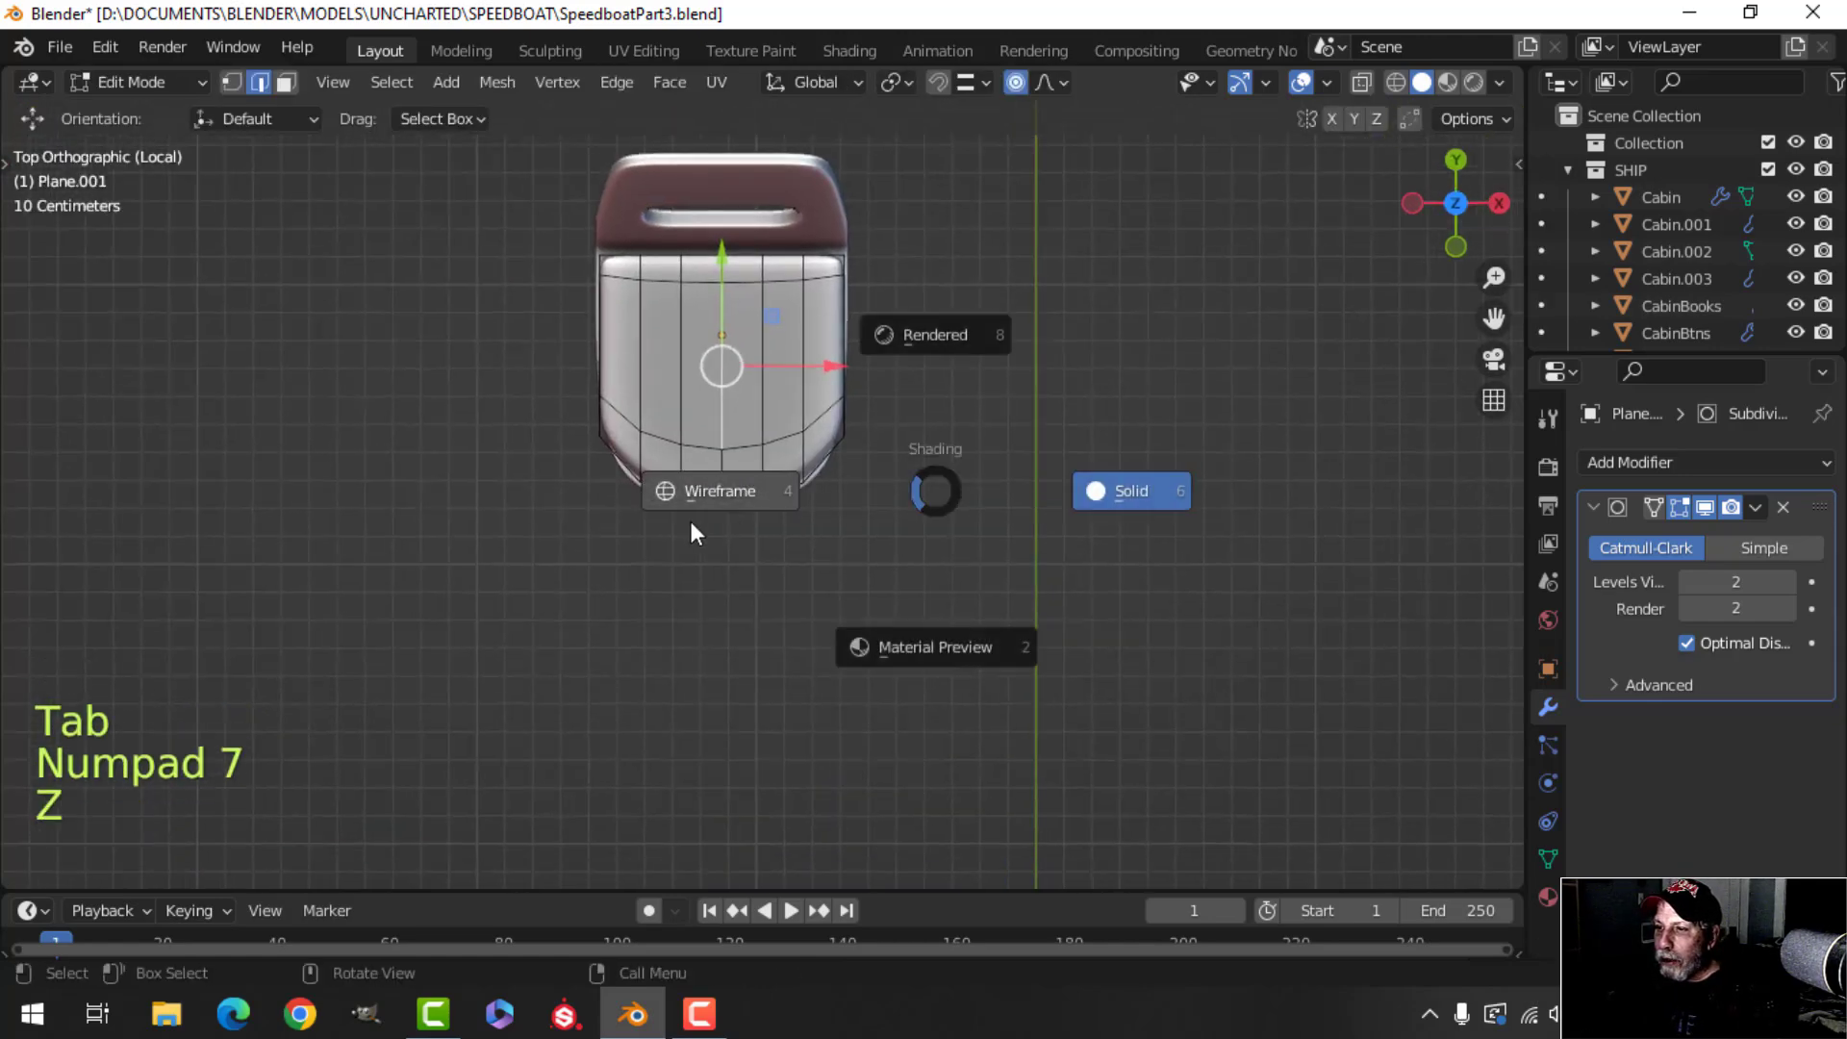
pyautogui.click(691, 522)
pyautogui.scroll(1, 731, 462)
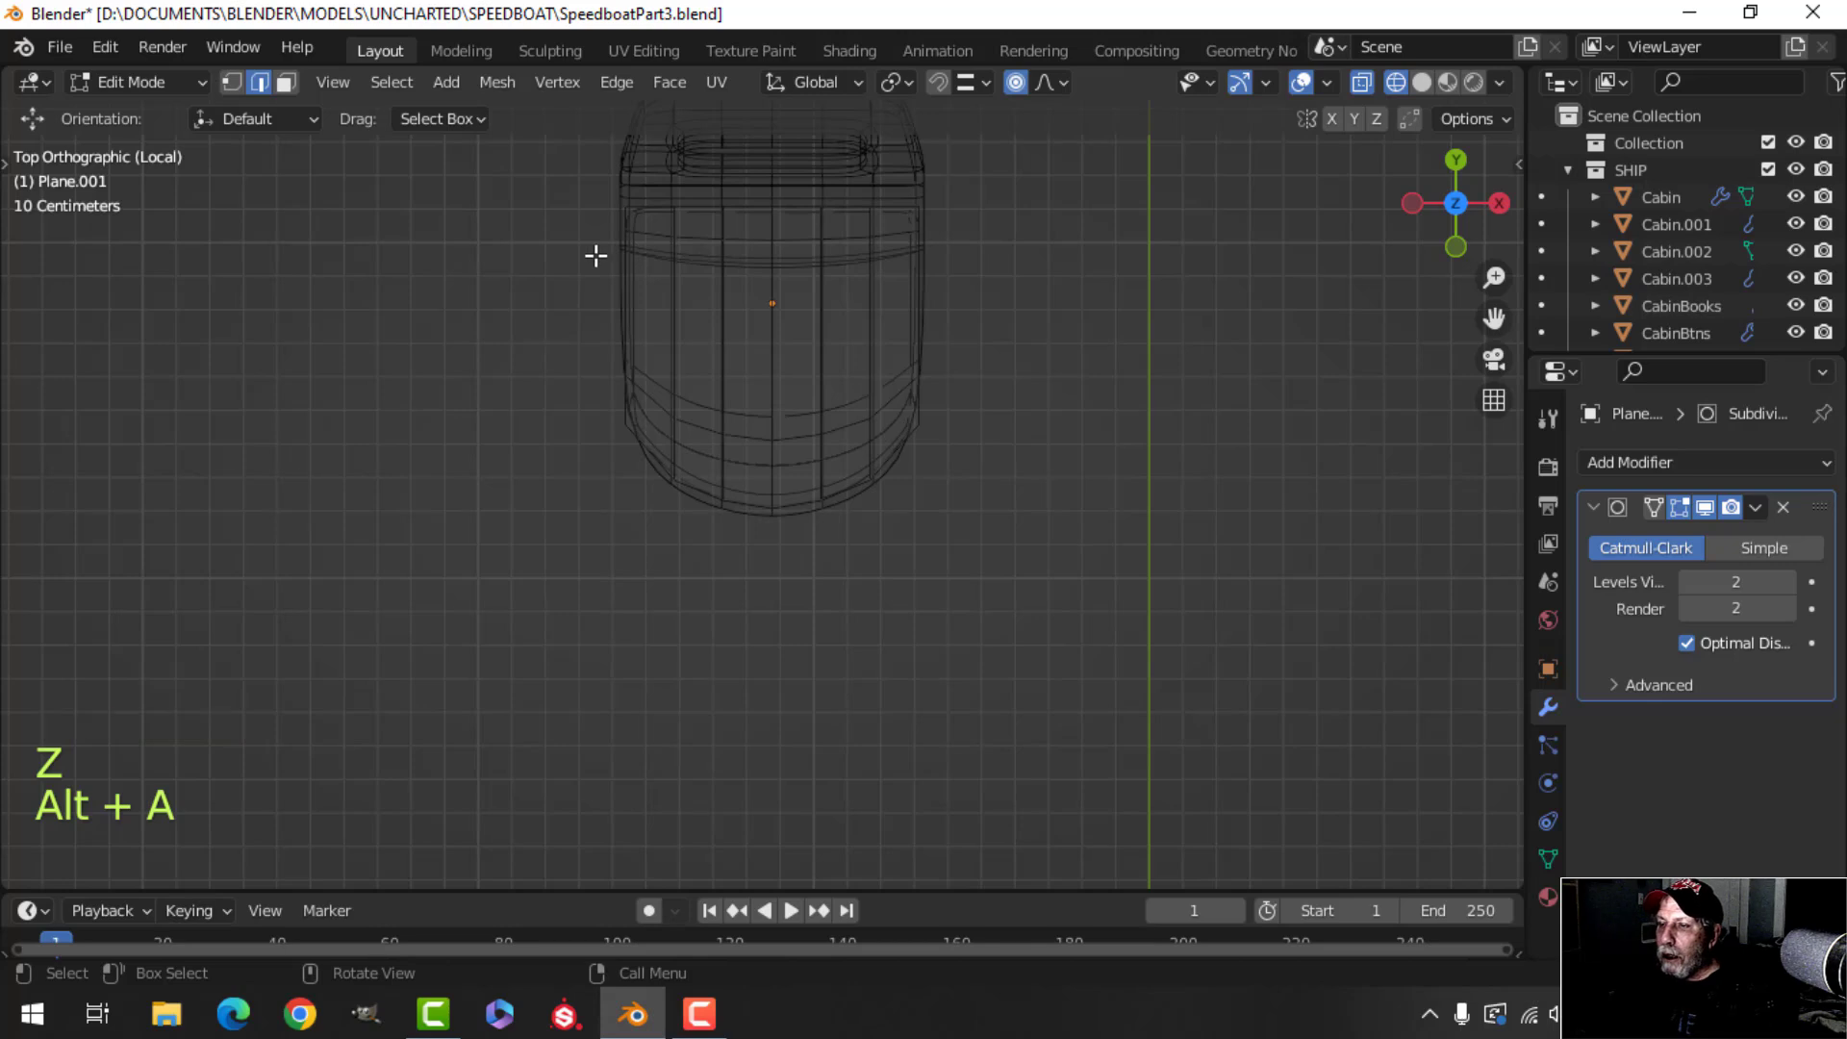
pyautogui.press('a')
pyautogui.press('s')
pyautogui.press('x')
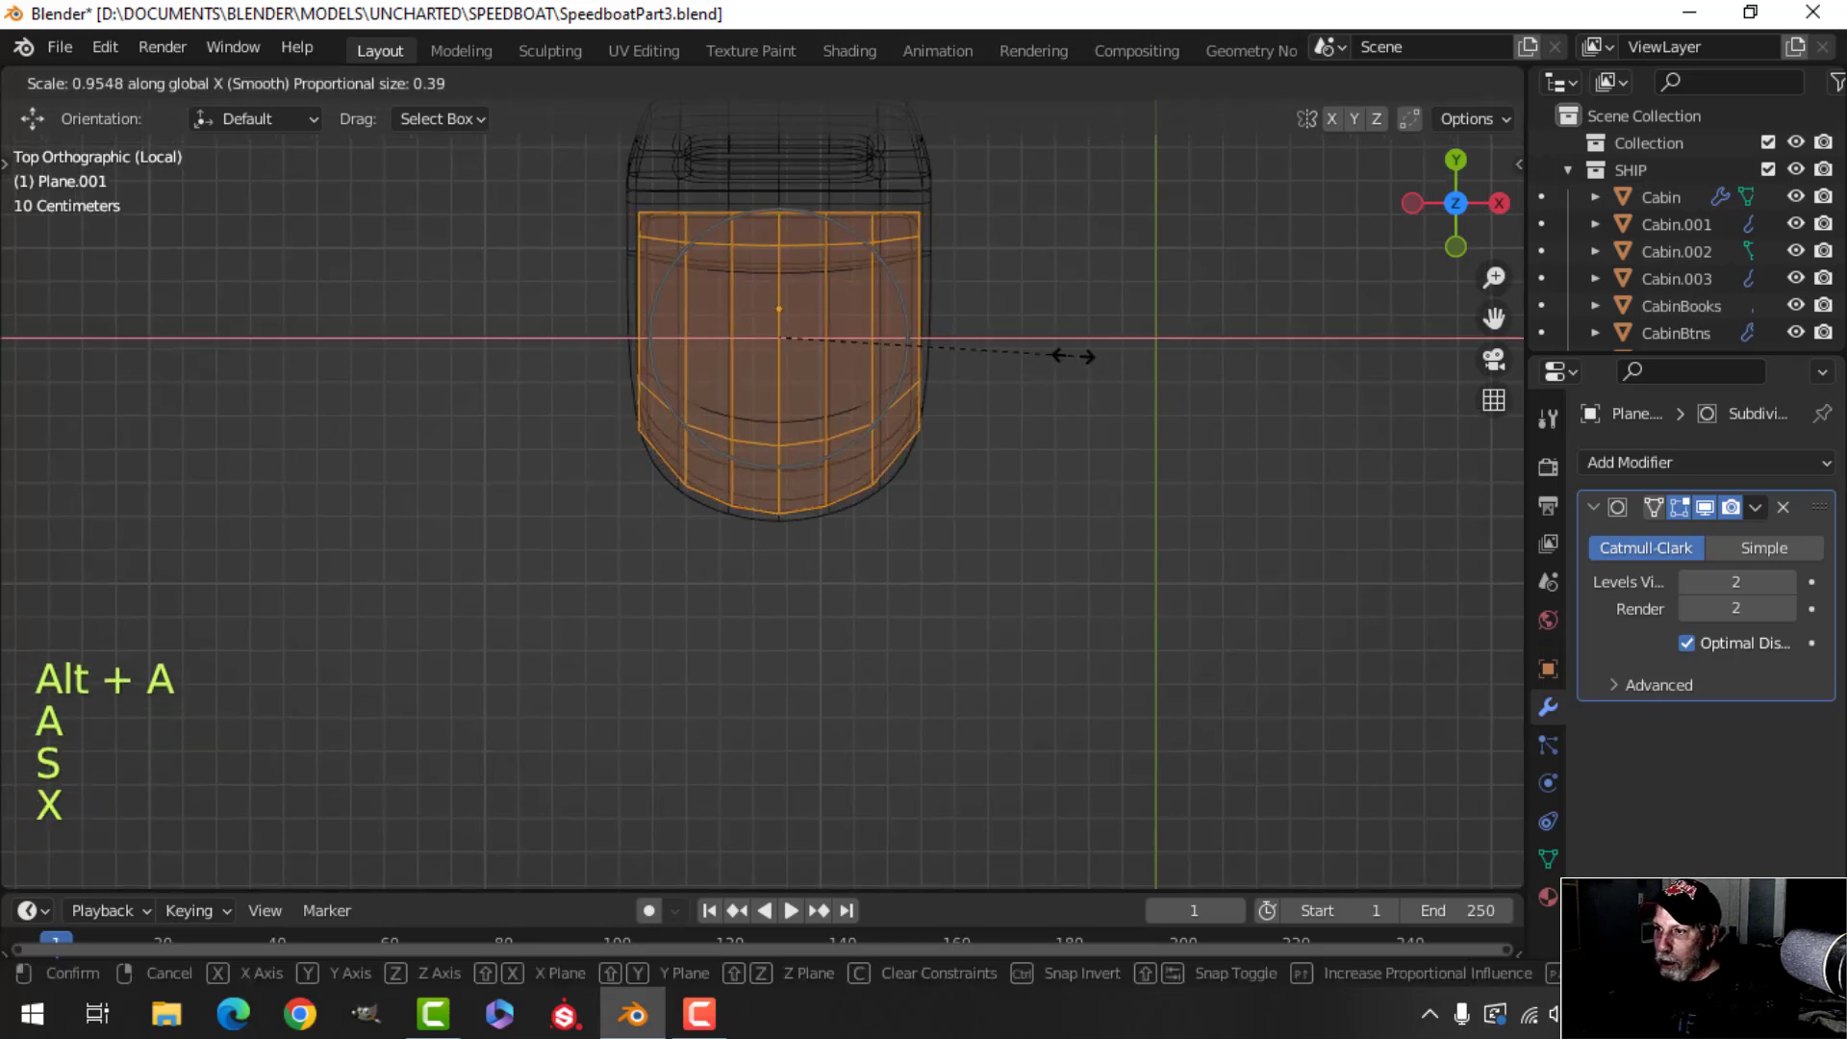
pyautogui.click(1078, 354)
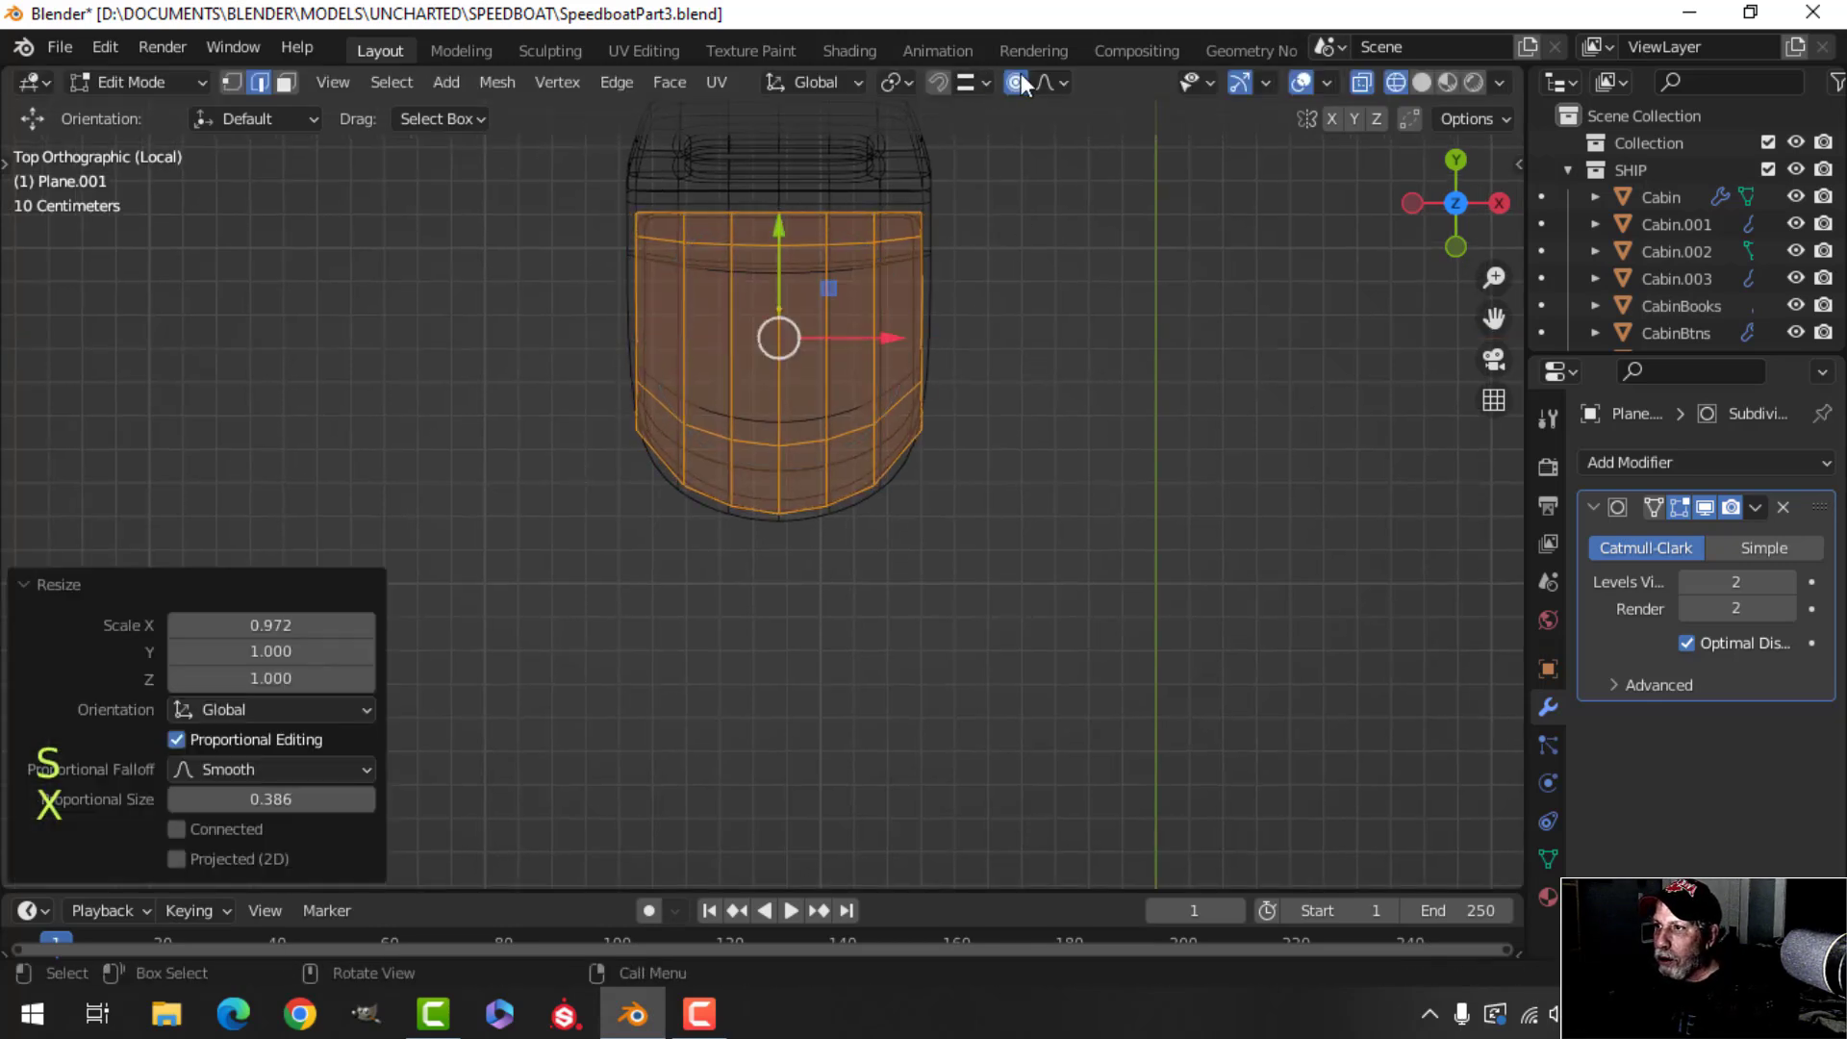
pyautogui.click(1017, 83)
pyautogui.press('z')
pyautogui.click(1163, 297)
pyautogui.moveTo(1163, 298)
pyautogui.mouseDown(button='middle')
pyautogui.moveTo(964, 213)
pyautogui.moveTo(1026, 305)
pyautogui.moveTo(998, 359)
pyautogui.moveTo(907, 379)
pyautogui.mouseUp(button='middle')
pyautogui.scroll(1, 998, 359)
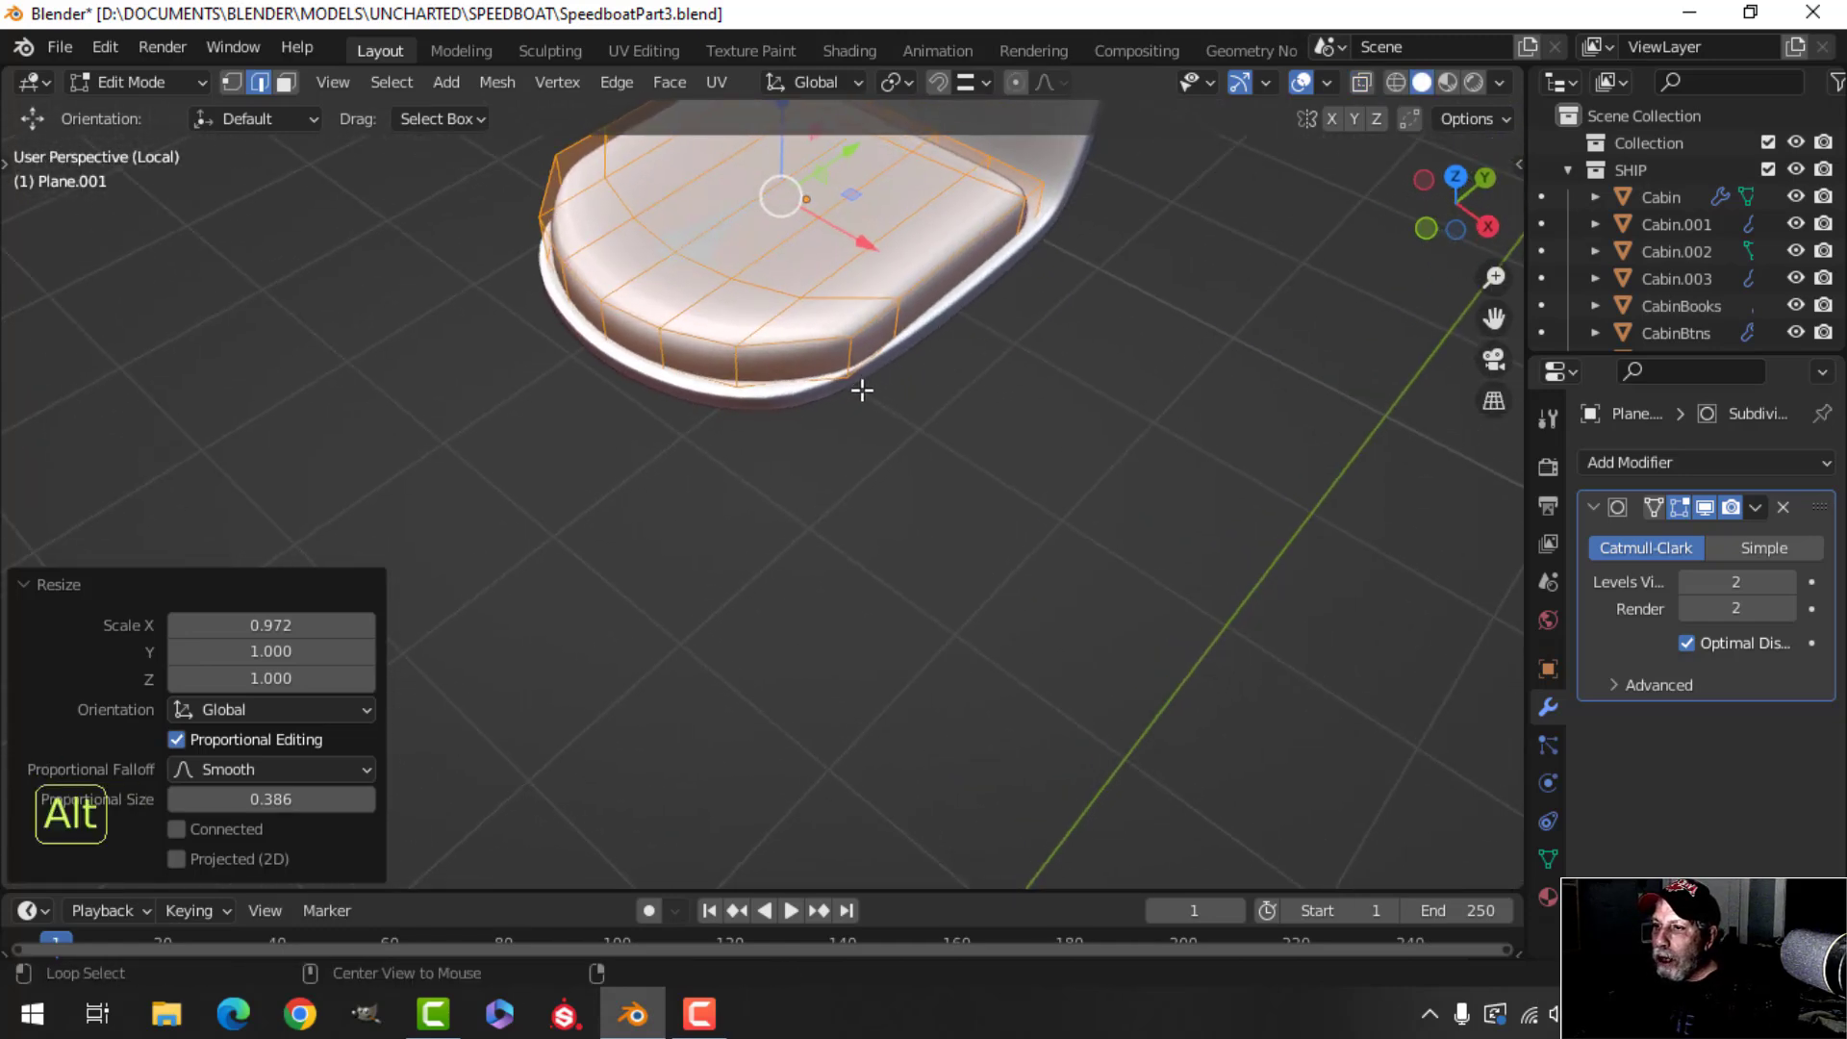
# Select the corner edges on both sides of the cushion's front and scale them to 0.956 along X.
pyautogui.hotkey('alt', 'a')
pyautogui.scroll(1, 864, 388)
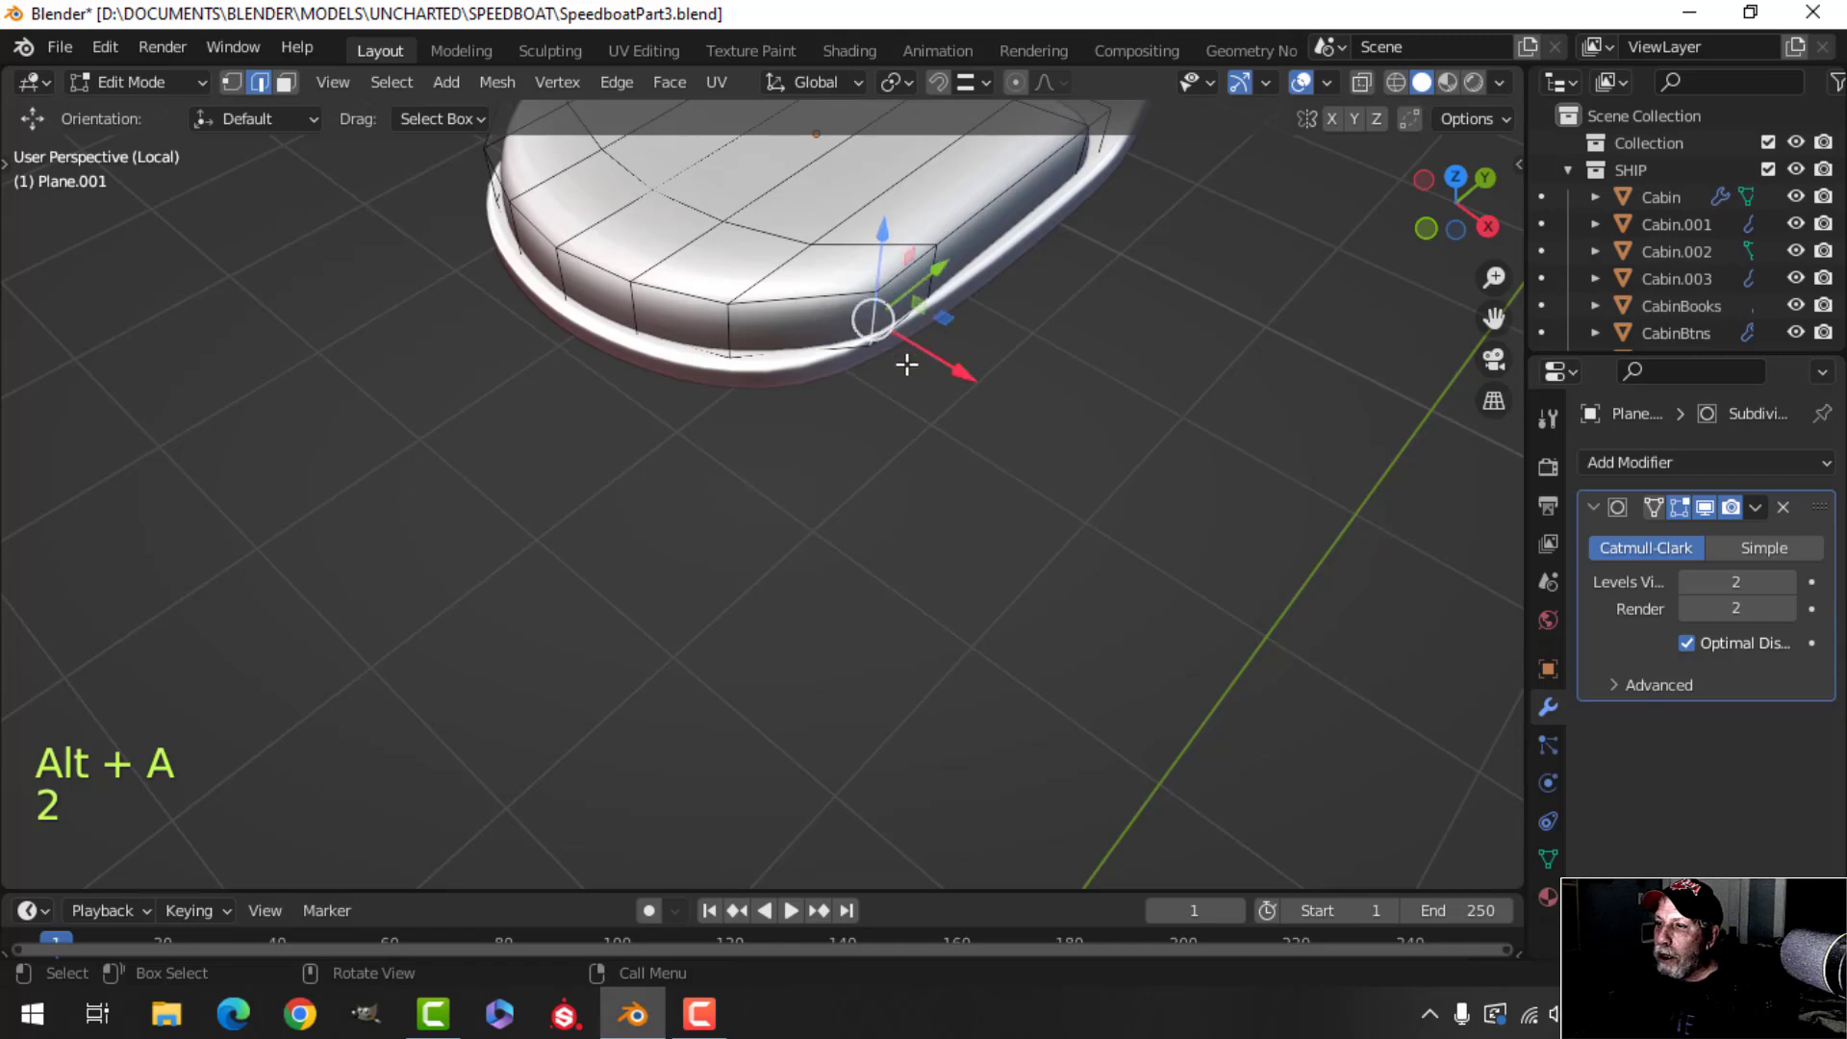
pyautogui.moveTo(908, 364); pyautogui.dragTo(672, 454, button='middle')
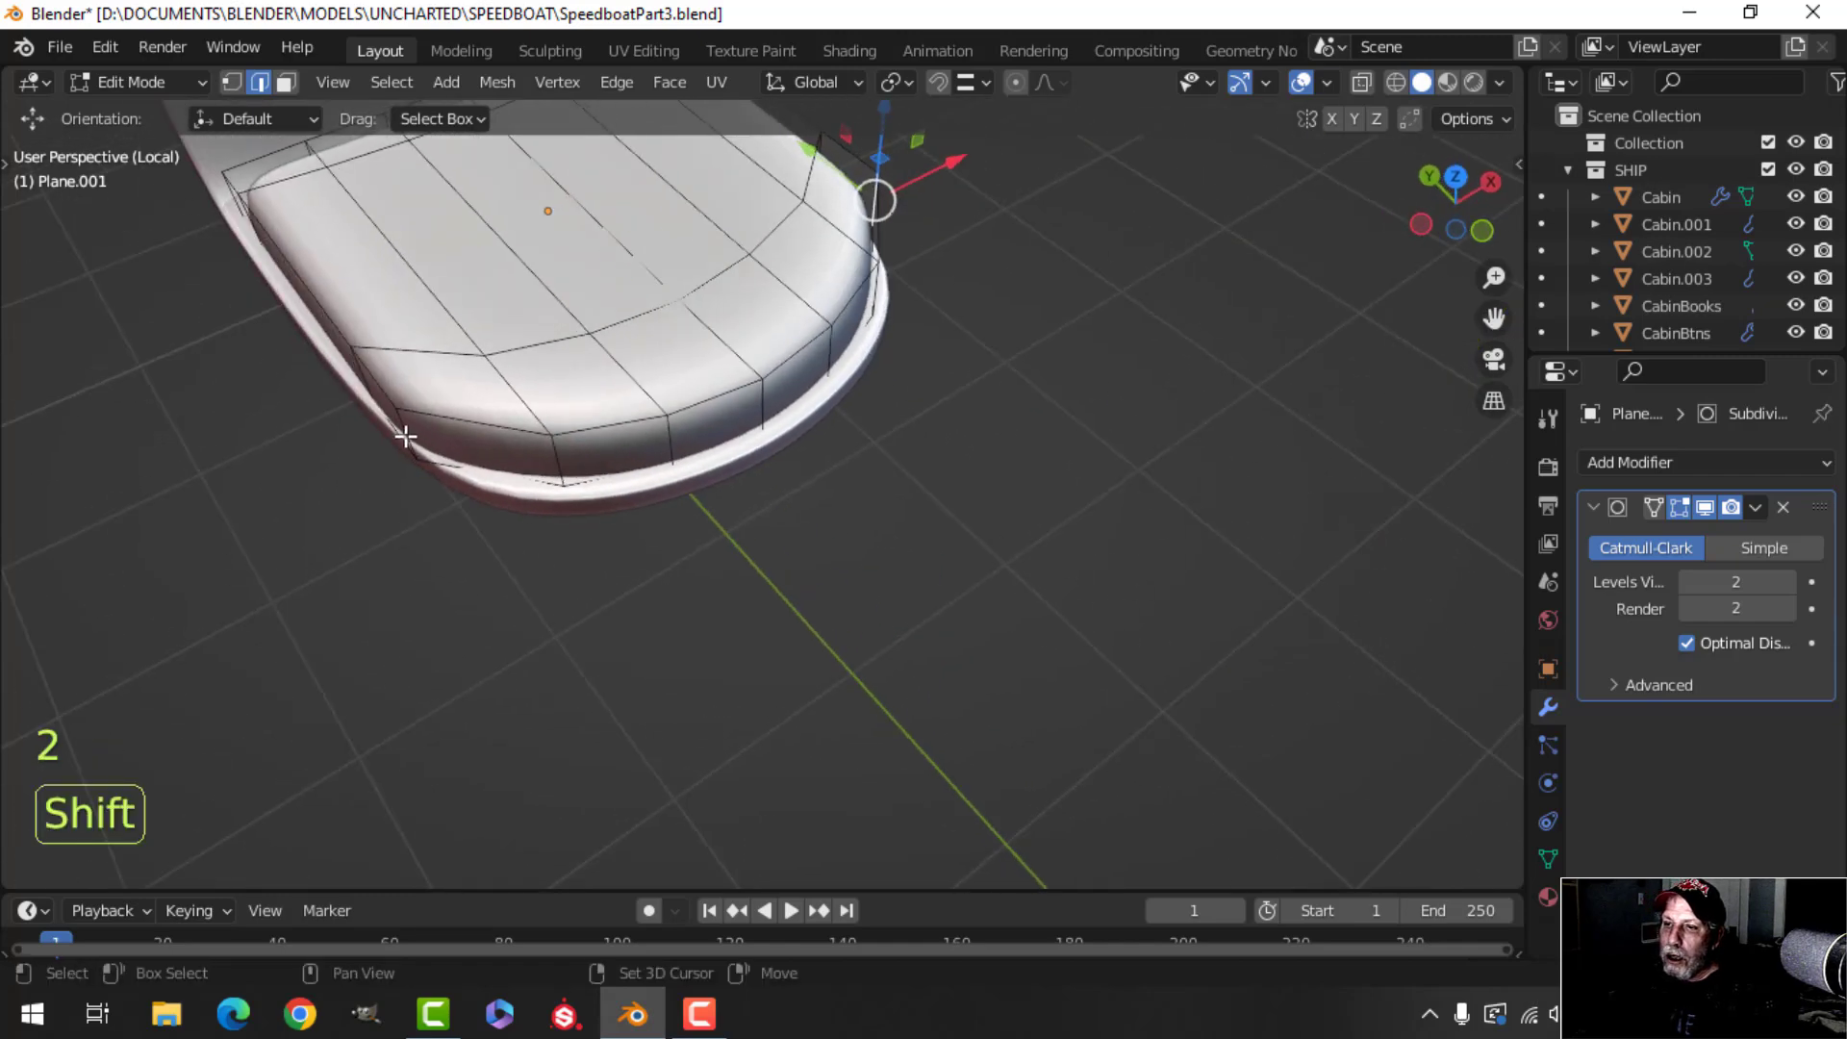
pyautogui.moveTo(405, 437); pyautogui.dragTo(817, 442, button='middle')
pyautogui.press('KP_7')
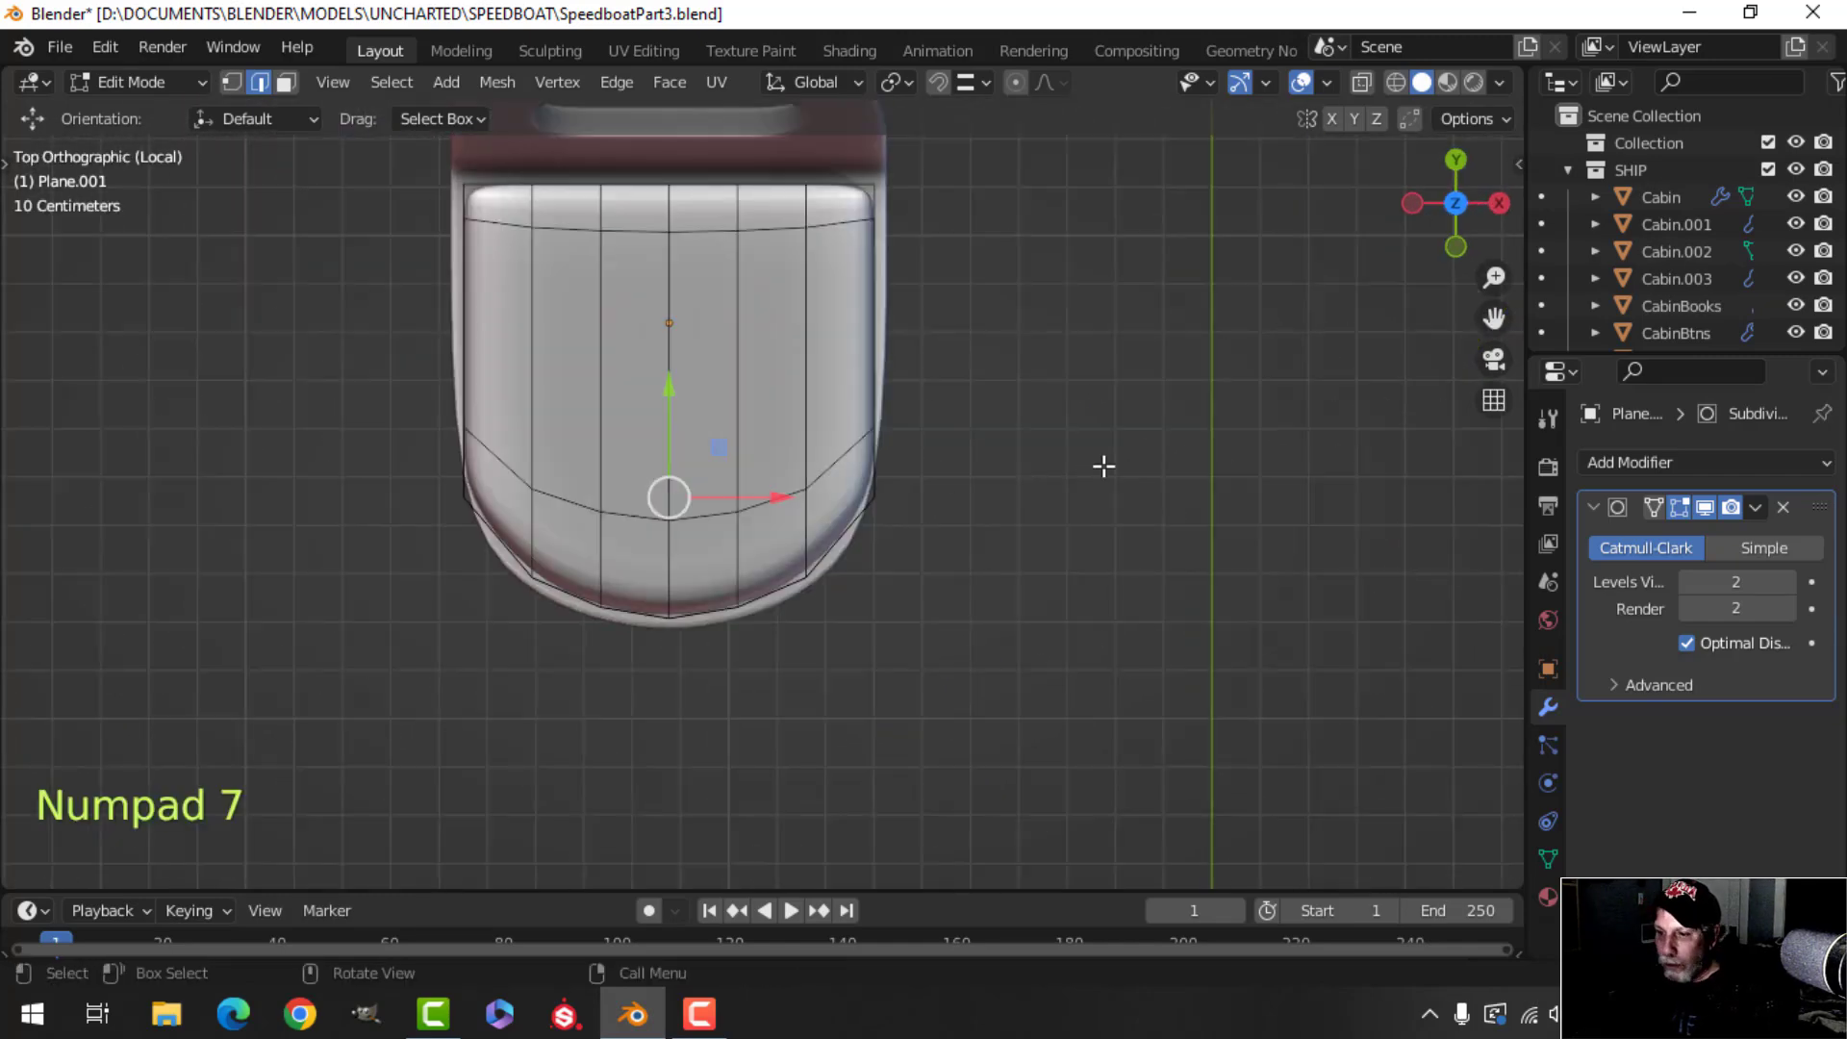
pyautogui.press('s')
pyautogui.press('x')
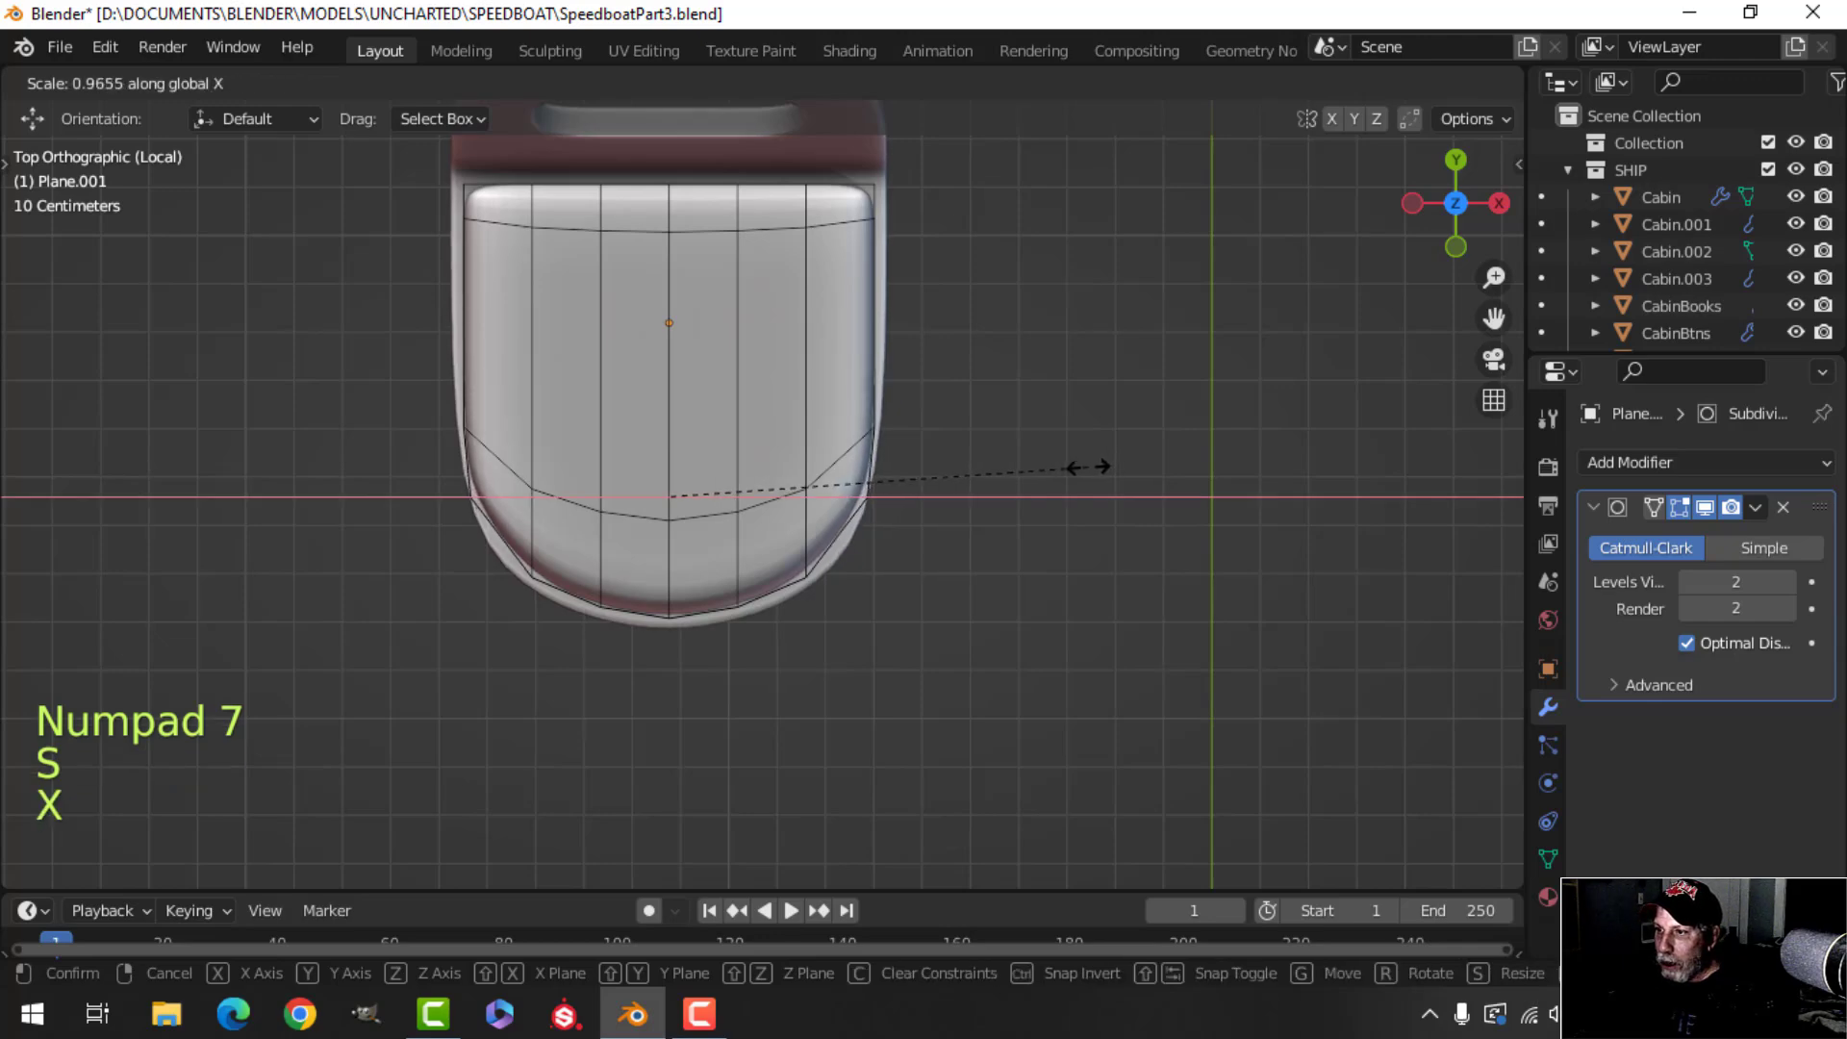
pyautogui.click(1084, 467)
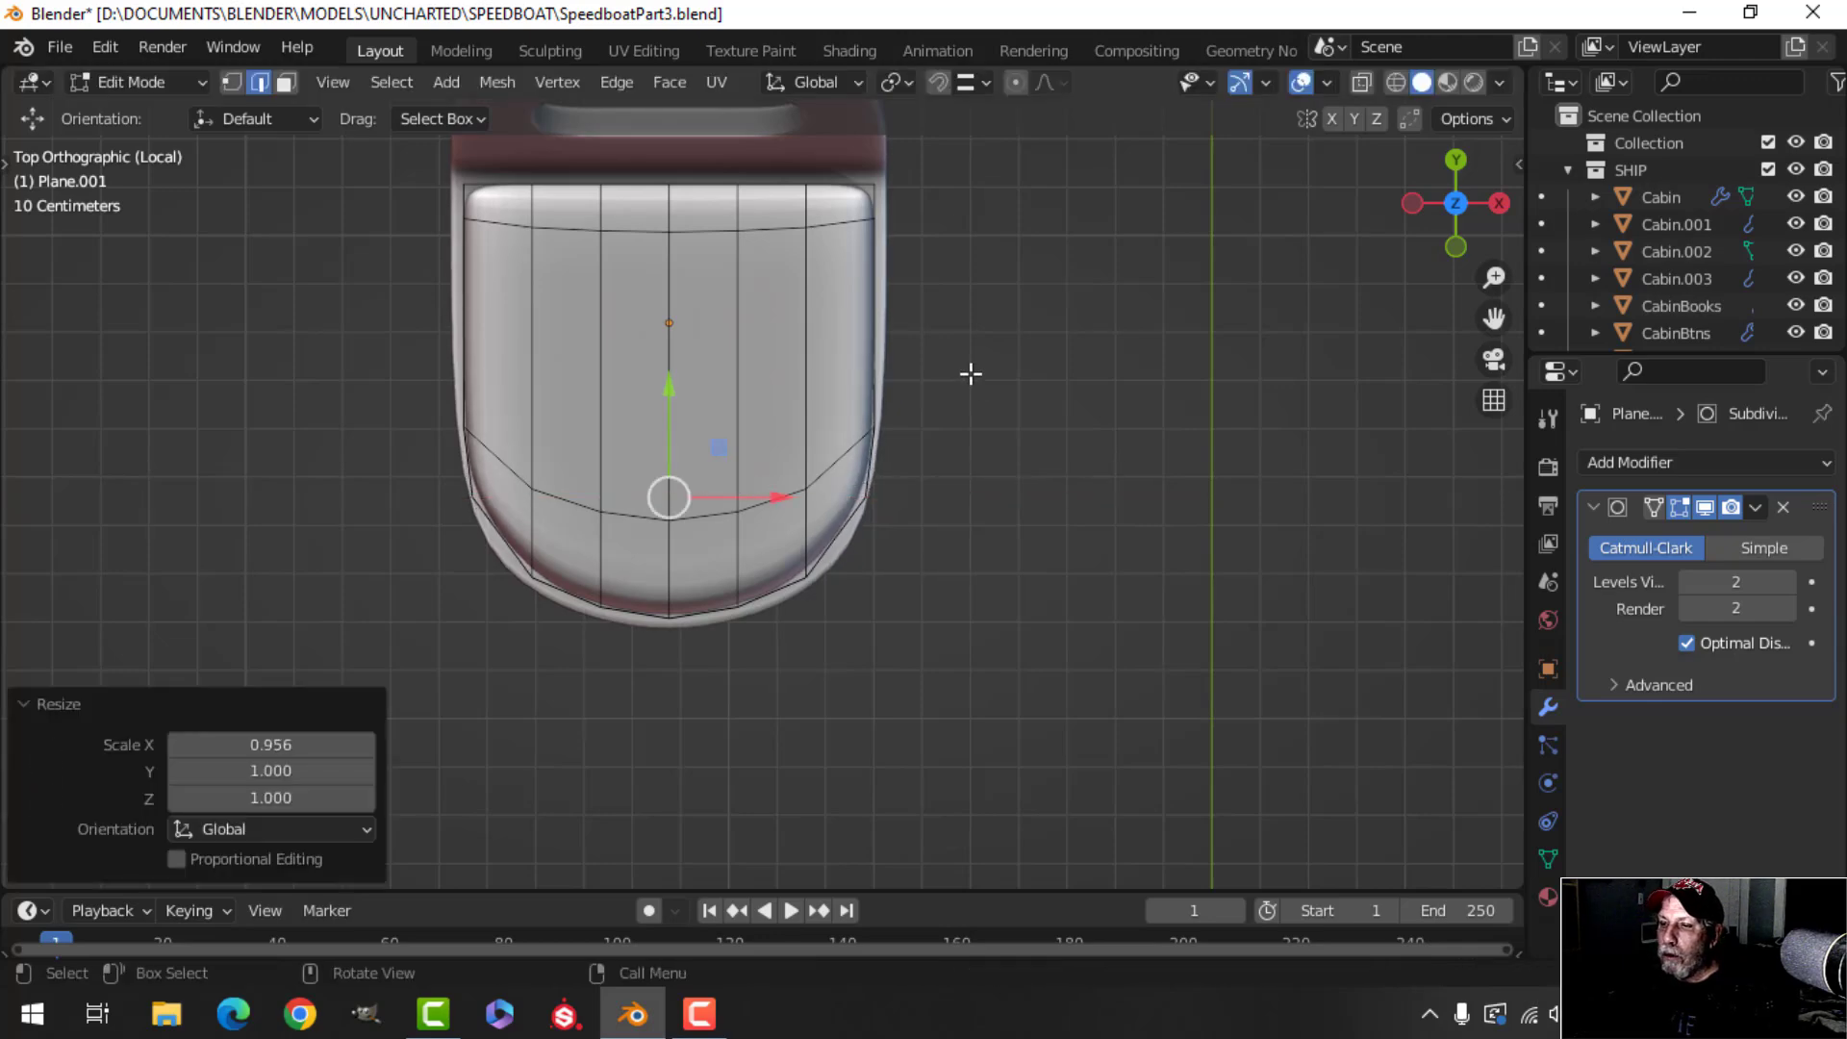
pyautogui.hotkey('alt', 'a')
pyautogui.press('Tab')
pyautogui.hotkey('alt', 'a')
pyautogui.moveTo(1055, 445); pyautogui.dragTo(708, 450, button='middle')
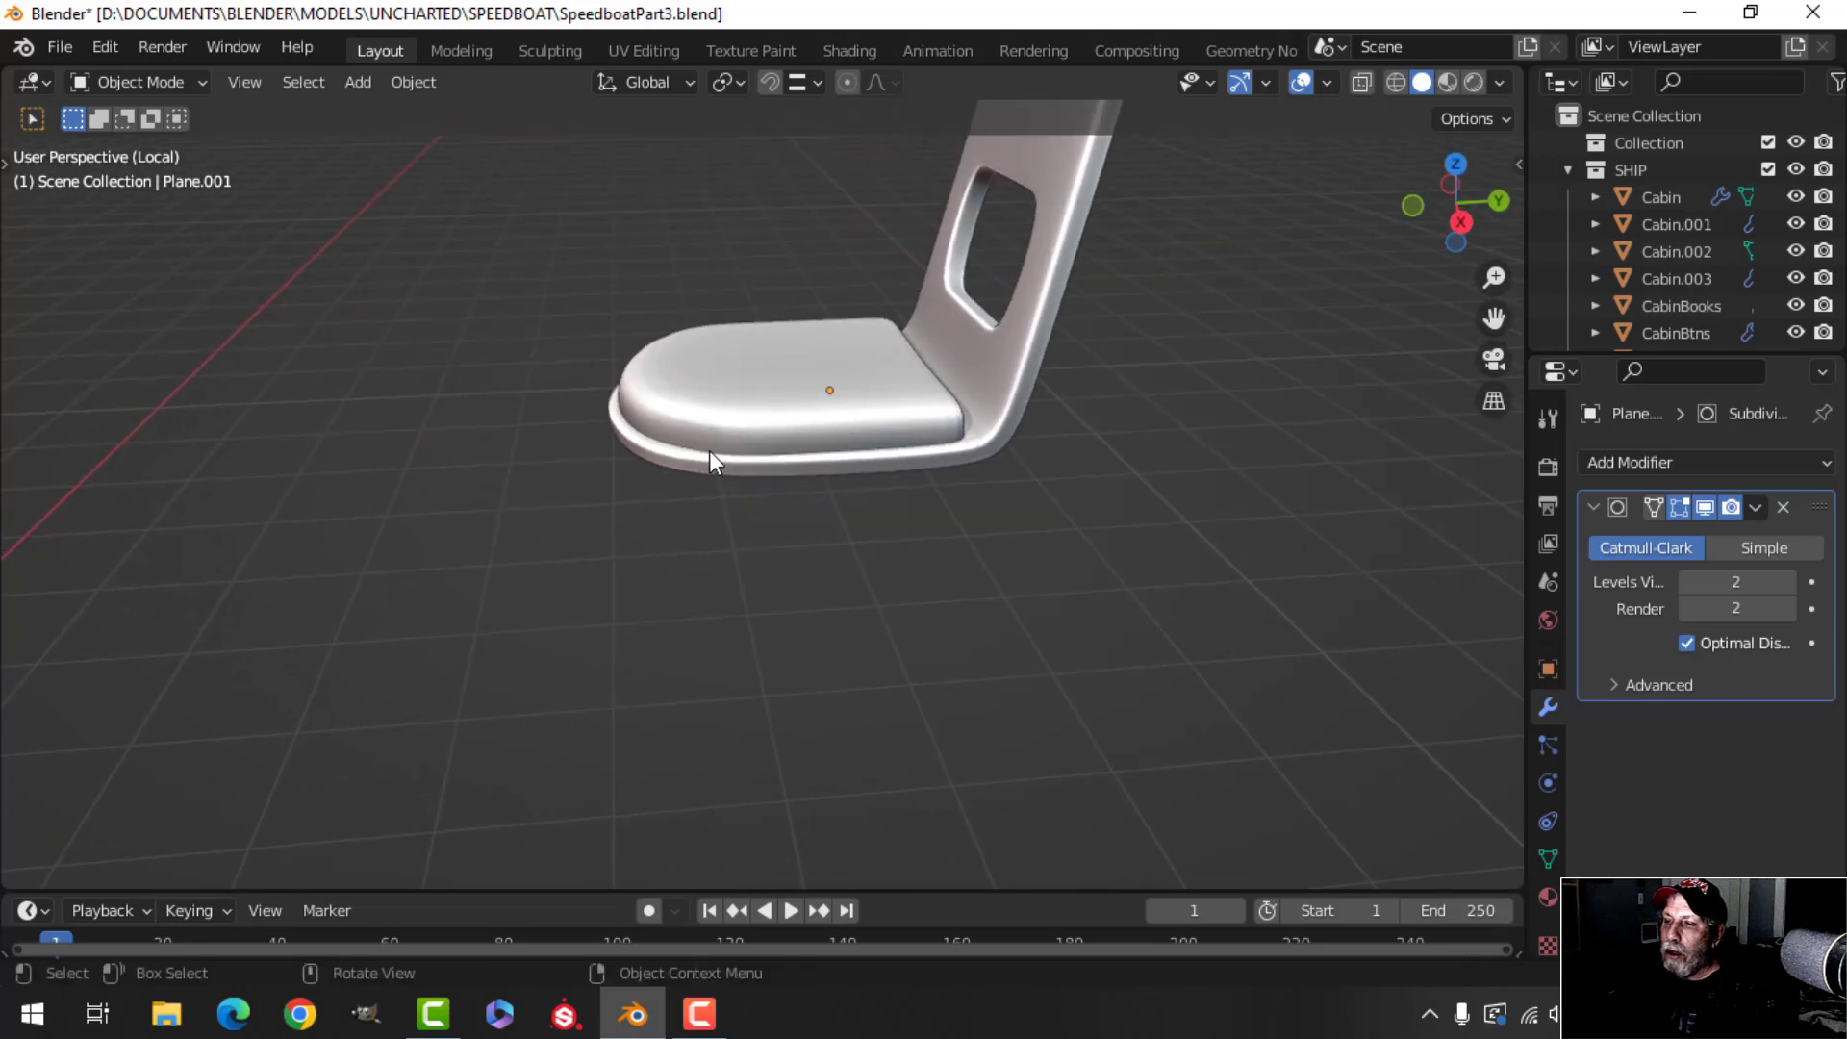
# Select the whole cushion mesh and resize it slightly in all directions to fit the seat base.
pyautogui.click(810, 399)
pyautogui.press('Tab')
pyautogui.press('a')
pyautogui.moveTo(856, 438)
pyautogui.mouseDown(button='middle')
pyautogui.moveTo(911, 499)
pyautogui.moveTo(1029, 494)
pyautogui.moveTo(886, 390)
pyautogui.moveTo(869, 406)
pyautogui.moveTo(729, 329)
pyautogui.moveTo(839, 385)
pyautogui.moveTo(580, 425)
pyautogui.moveTo(667, 327)
pyautogui.moveTo(840, 476)
pyautogui.moveTo(981, 425)
pyautogui.moveTo(751, 539)
pyautogui.moveTo(746, 511)
pyautogui.moveTo(649, 447)
pyautogui.moveTo(754, 387)
pyautogui.moveTo(712, 366)
pyautogui.moveTo(894, 264)
pyautogui.moveTo(996, 282)
pyautogui.moveTo(909, 546)
pyautogui.moveTo(947, 520)
pyautogui.moveTo(896, 522)
pyautogui.moveTo(924, 497)
pyautogui.moveTo(904, 494)
pyautogui.mouseUp(button='middle')
pyautogui.press('s')
pyautogui.click(1035, 492)
pyautogui.press('Tab')
pyautogui.hotkey('alt', 'a')
# Edit the seat base and snap the 3D cursor to its selected geometry, then return to Object Mode.
pyautogui.click(743, 397)
pyautogui.press('Tab')
pyautogui.hotkey('shift', 's')
pyautogui.click(954, 428)
pyautogui.press('Tab')
# Add a 22-vertex mesh circle at the 3D cursor and scale it down to fit within the seat's underside.
pyautogui.hotkey('shift', 'a')
pyautogui.moveTo(858, 395)
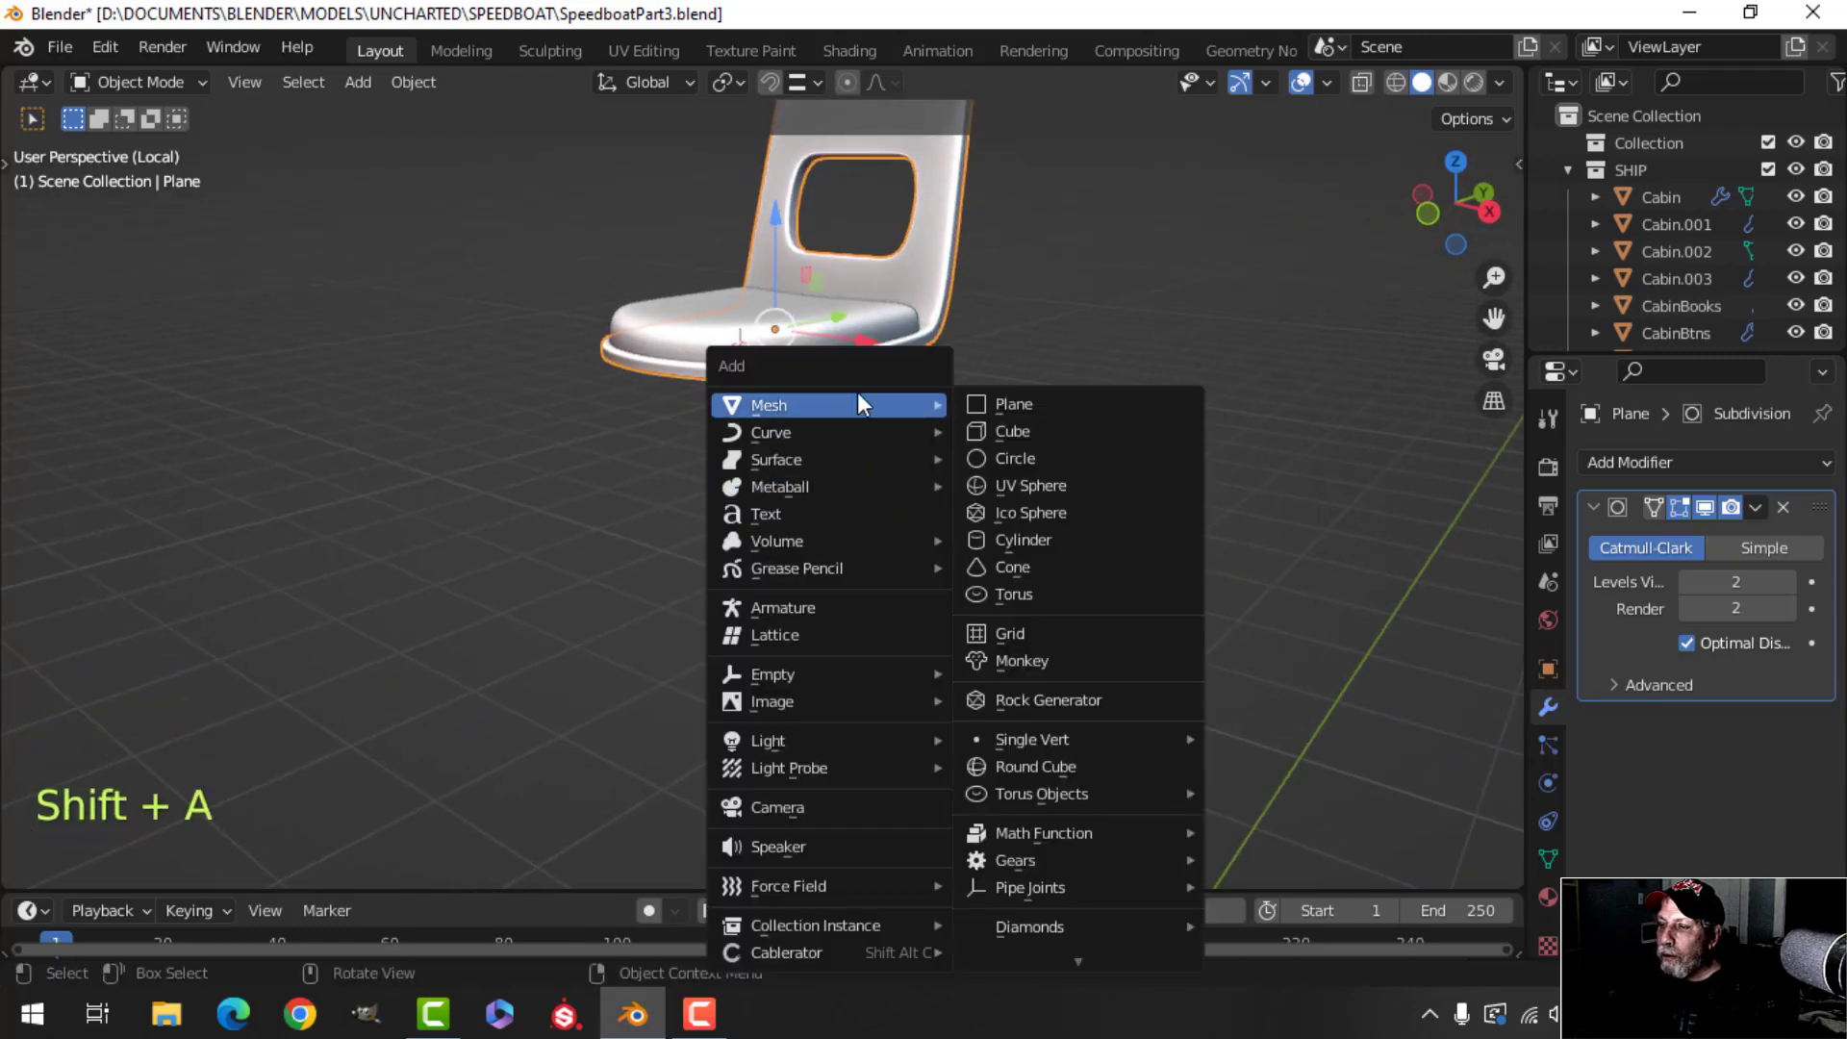
pyautogui.click(1065, 460)
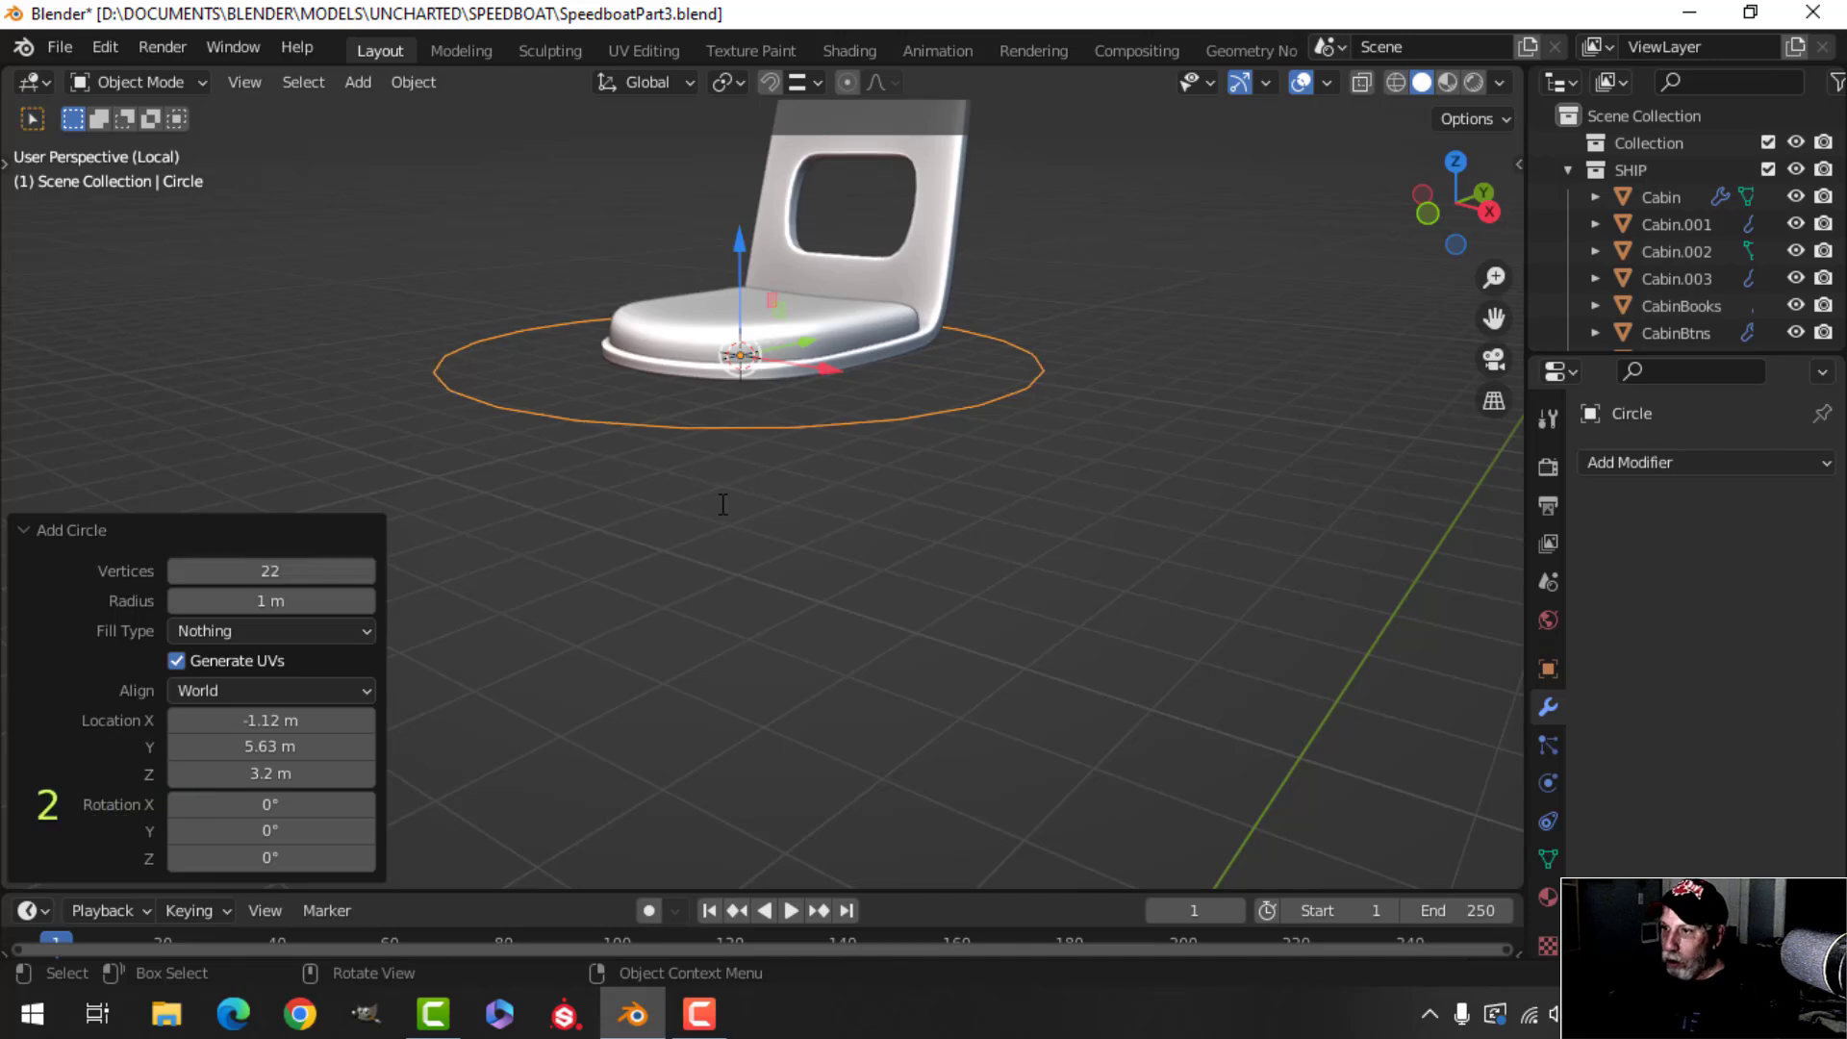
pyautogui.press('Tab')
pyautogui.press('s')
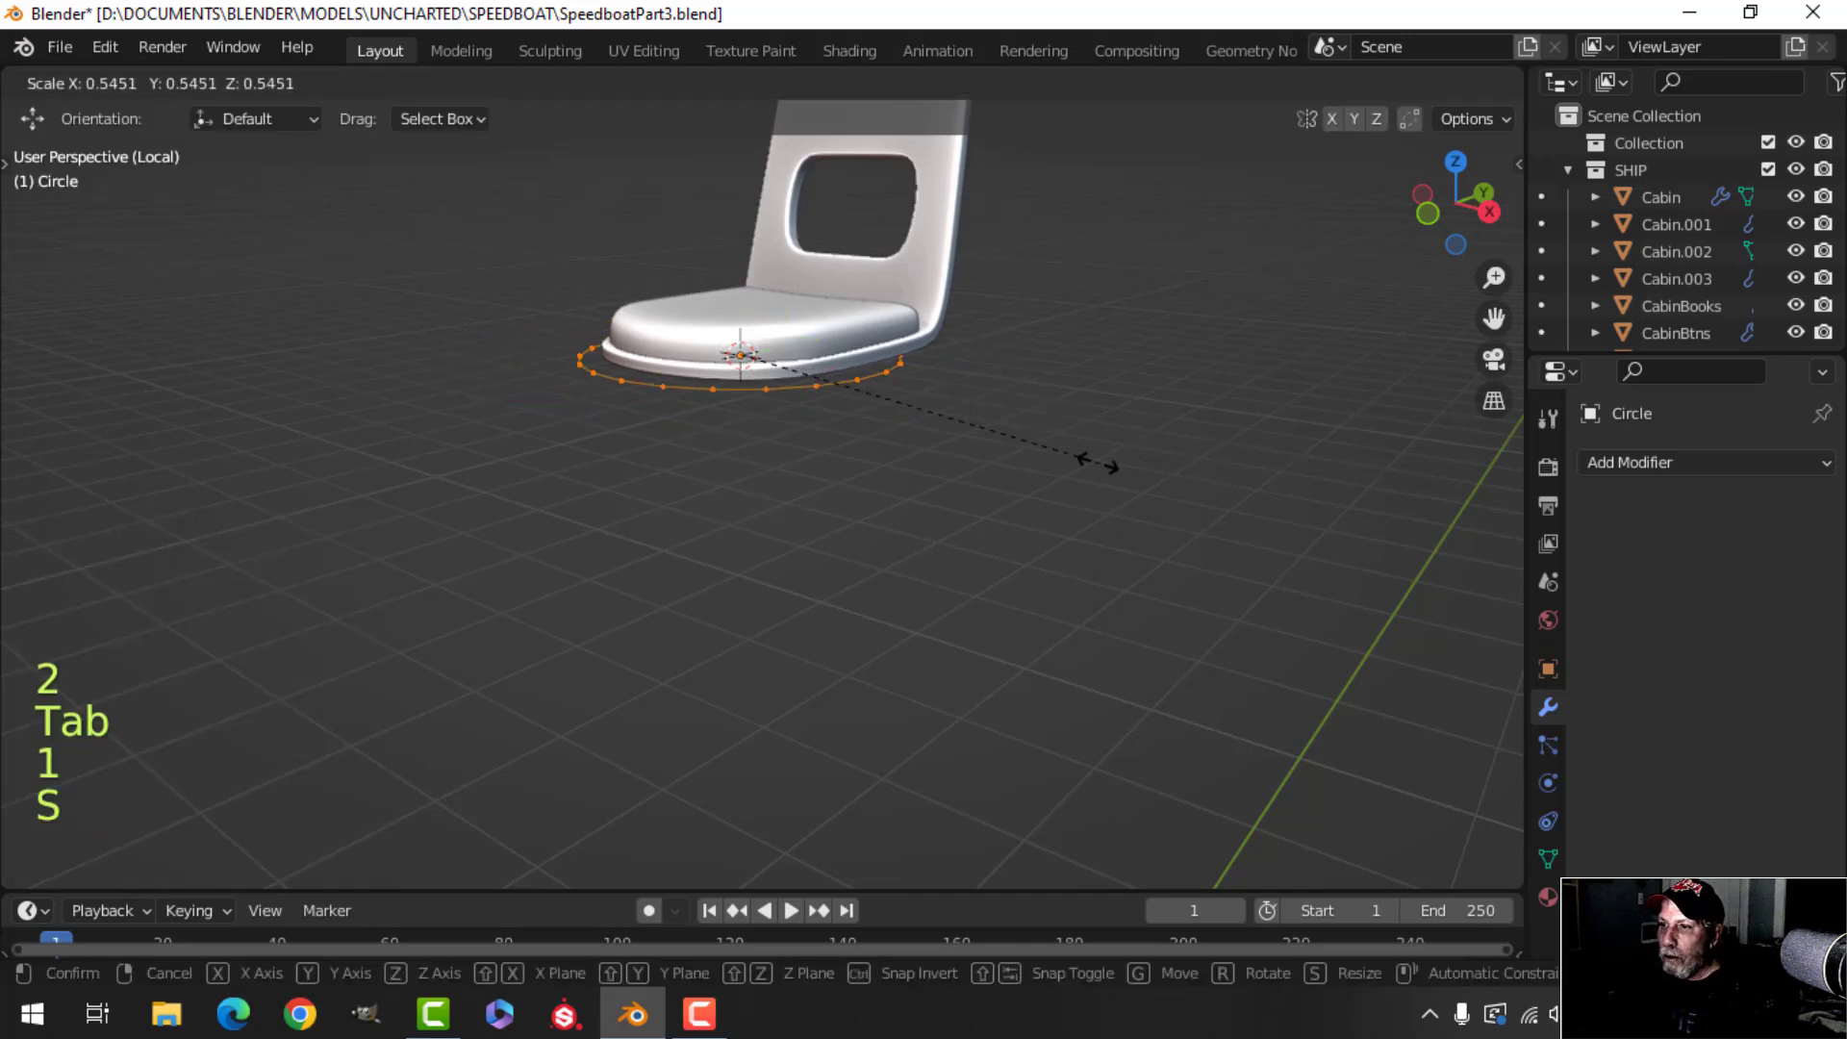
pyautogui.click(933, 443)
pyautogui.moveTo(924, 458); pyautogui.dragTo(1116, 541, button='middle')
pyautogui.keyDown('shift'); pyautogui.moveTo(1231, 529); pyautogui.dragTo(1039, 433, button='middle'); pyautogui.keyUp('shift')
pyautogui.press('s')
pyautogui.click(1150, 440)
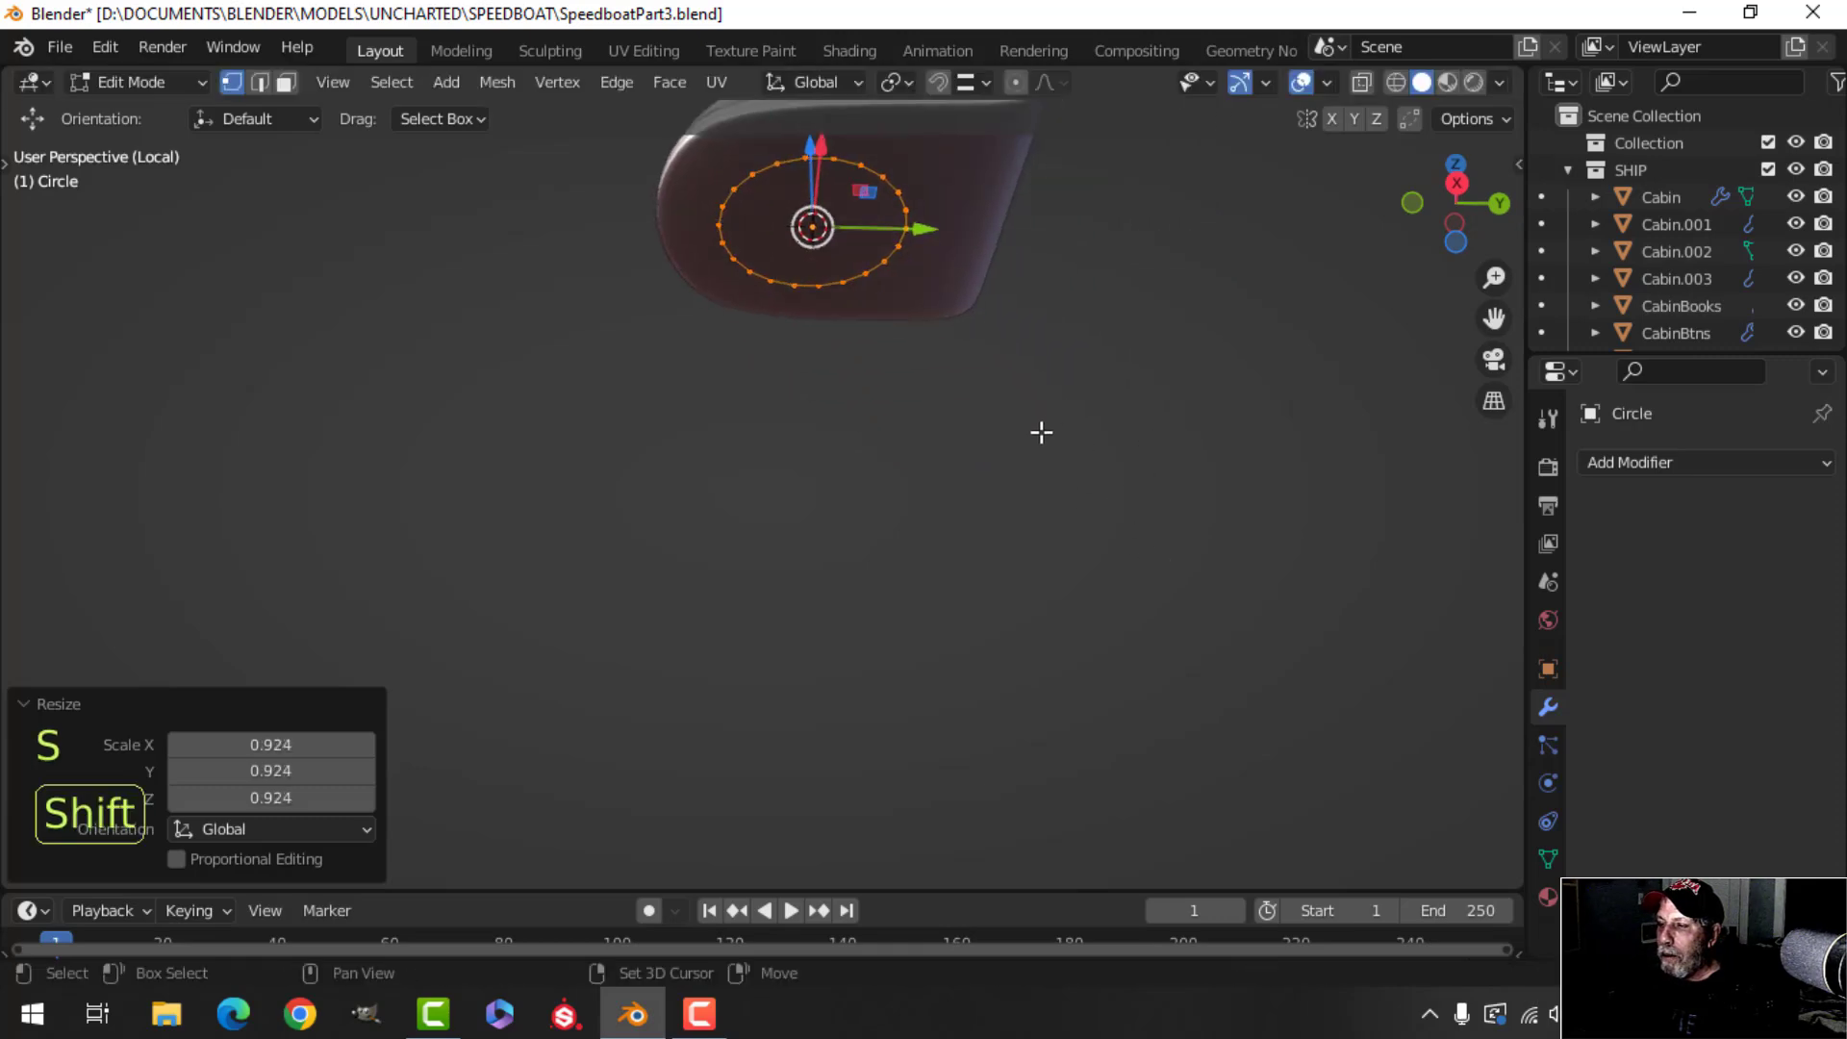
# Extrude the circle a short distance downward to form a collar beneath the seat.
pyautogui.moveTo(1043, 496); pyautogui.dragTo(985, 552, button='middle')
pyautogui.press('e')
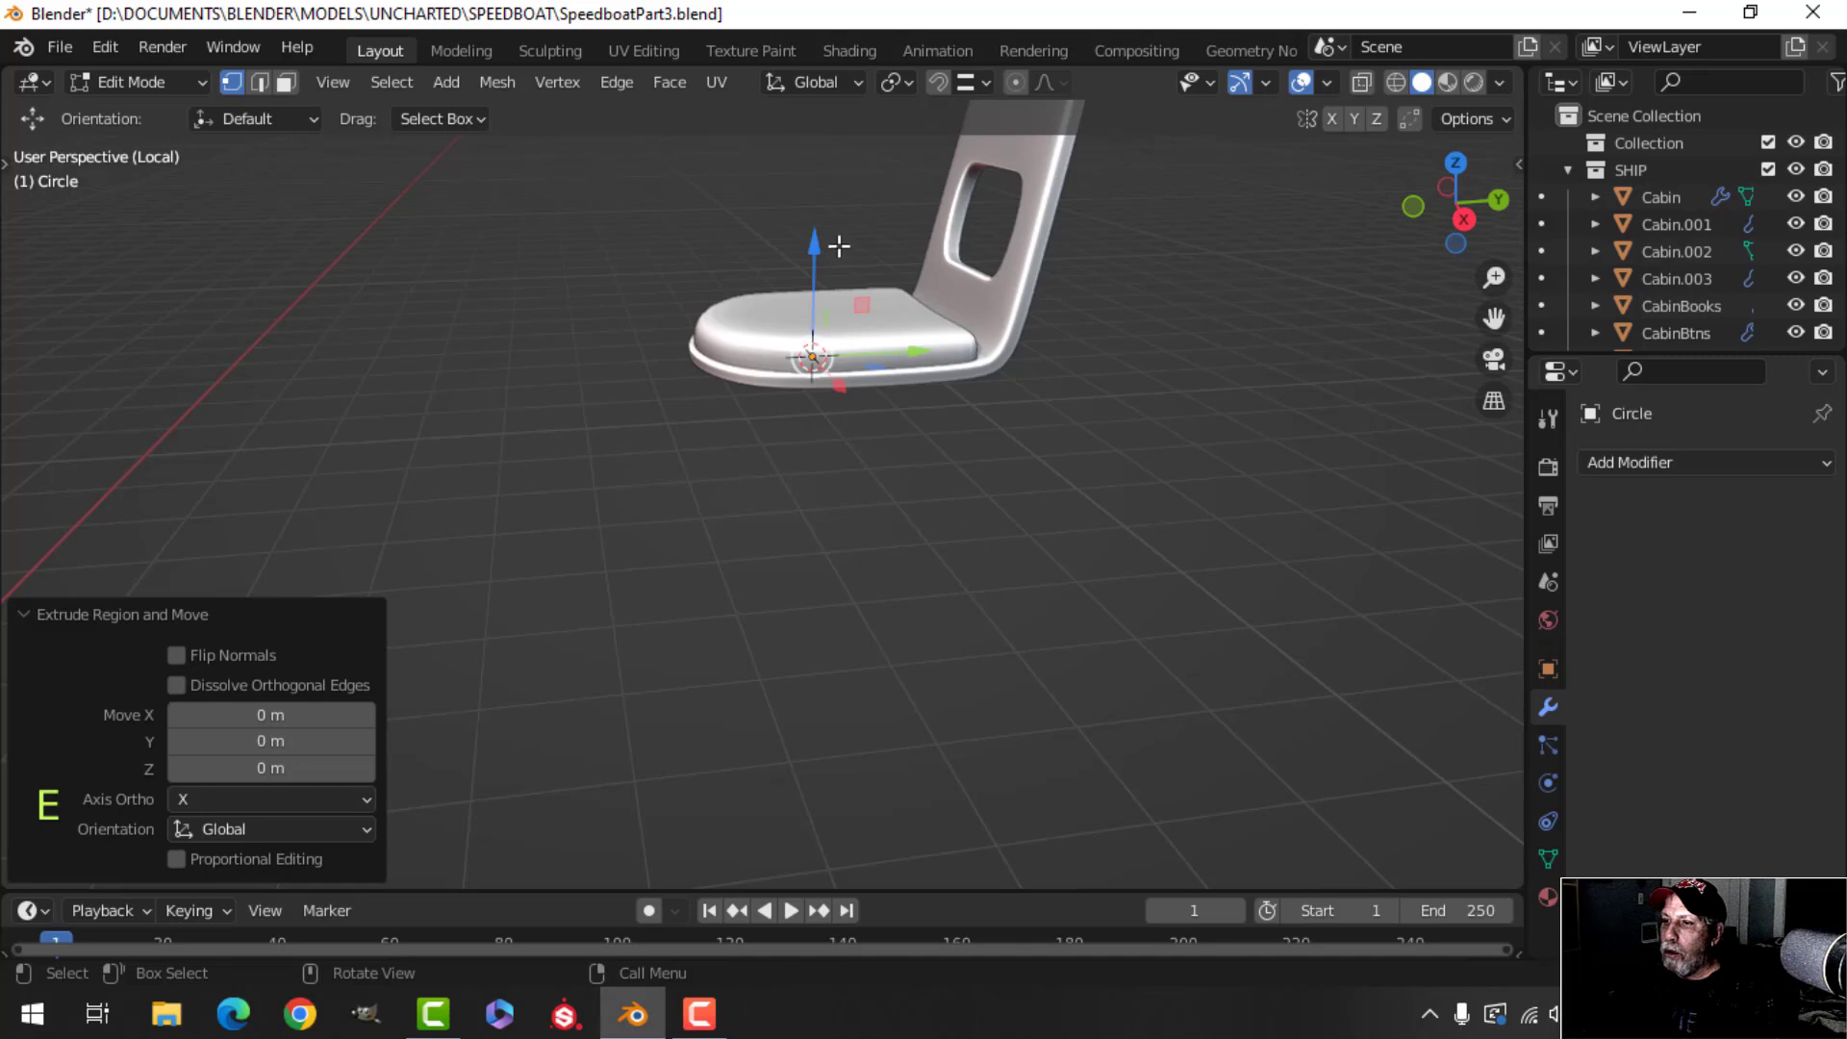
pyautogui.moveTo(818, 248); pyautogui.dragTo(825, 269)
pyautogui.moveTo(961, 450); pyautogui.dragTo(991, 505, button='middle')
pyautogui.scroll(2, 933, 393)
pyautogui.moveTo(806, 234); pyautogui.dragTo(804, 227)
# Extrude the collar's lower edge ring inward, scaling it to 0.470 and then by a further 0.888.
pyautogui.press('e')
pyautogui.press('s')
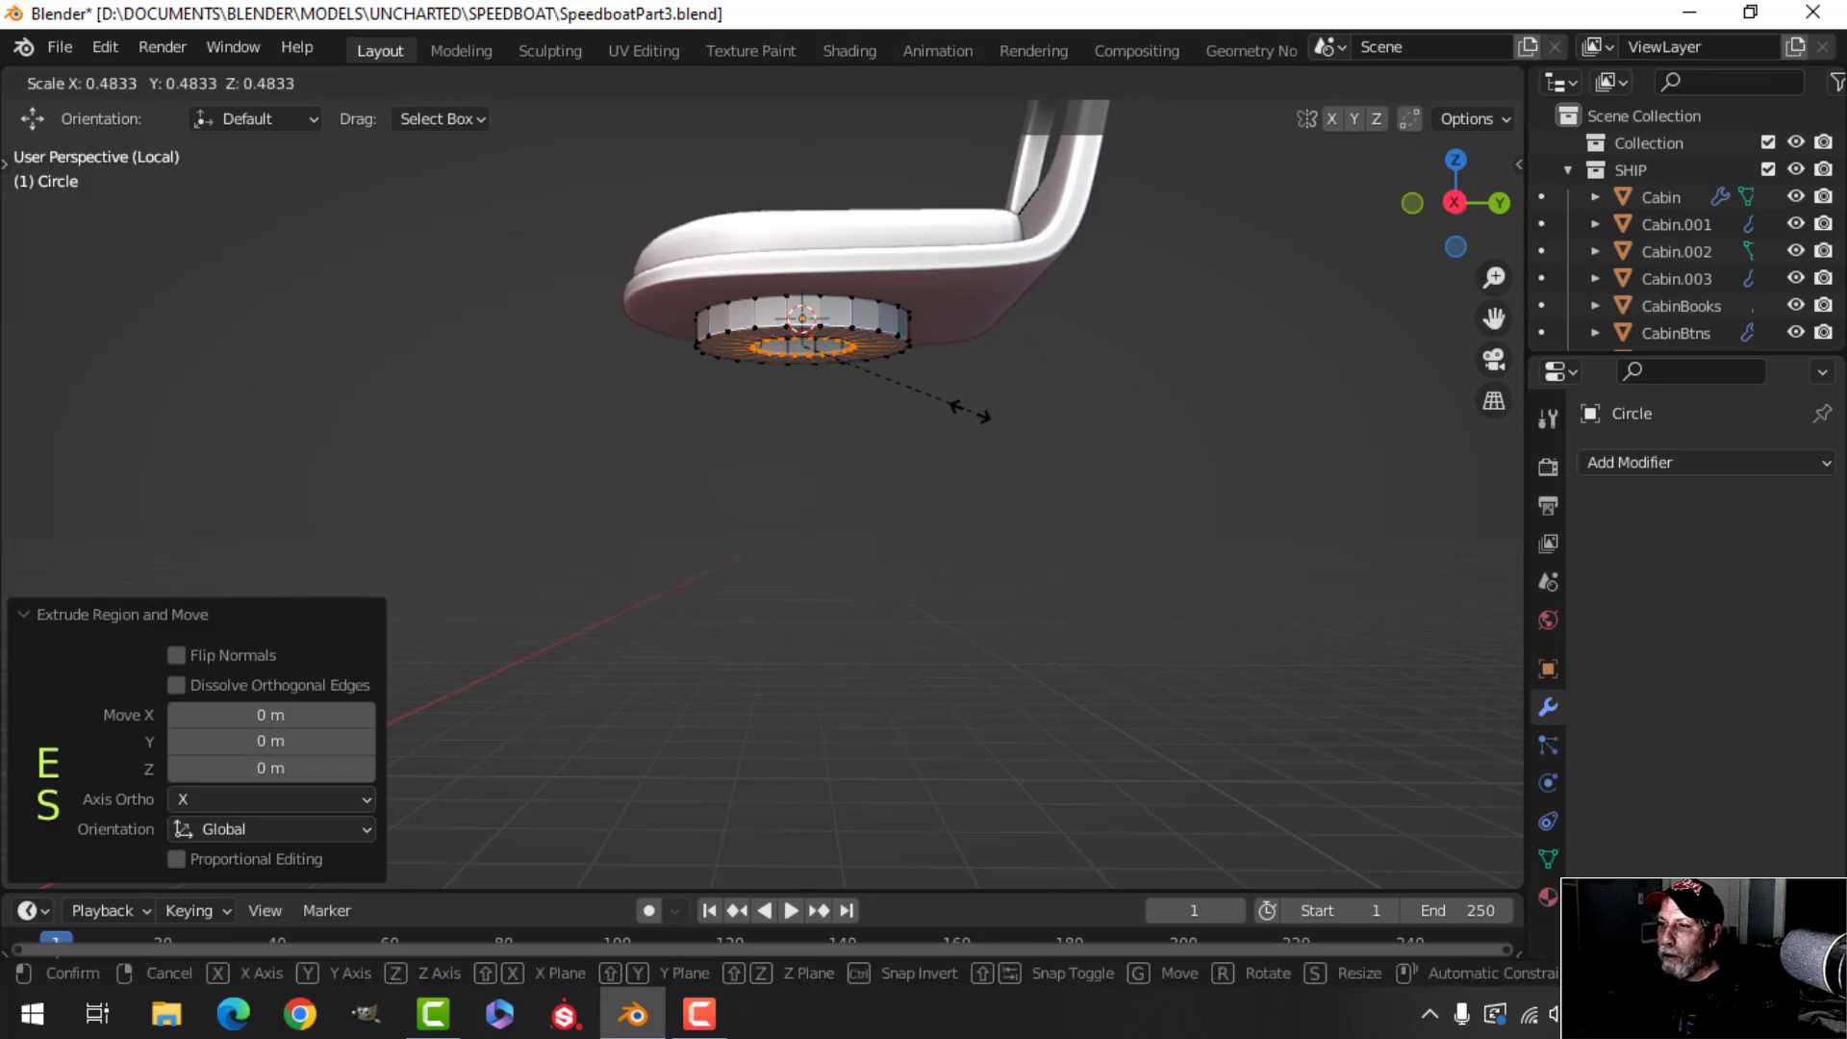
pyautogui.click(967, 412)
pyautogui.press('s')
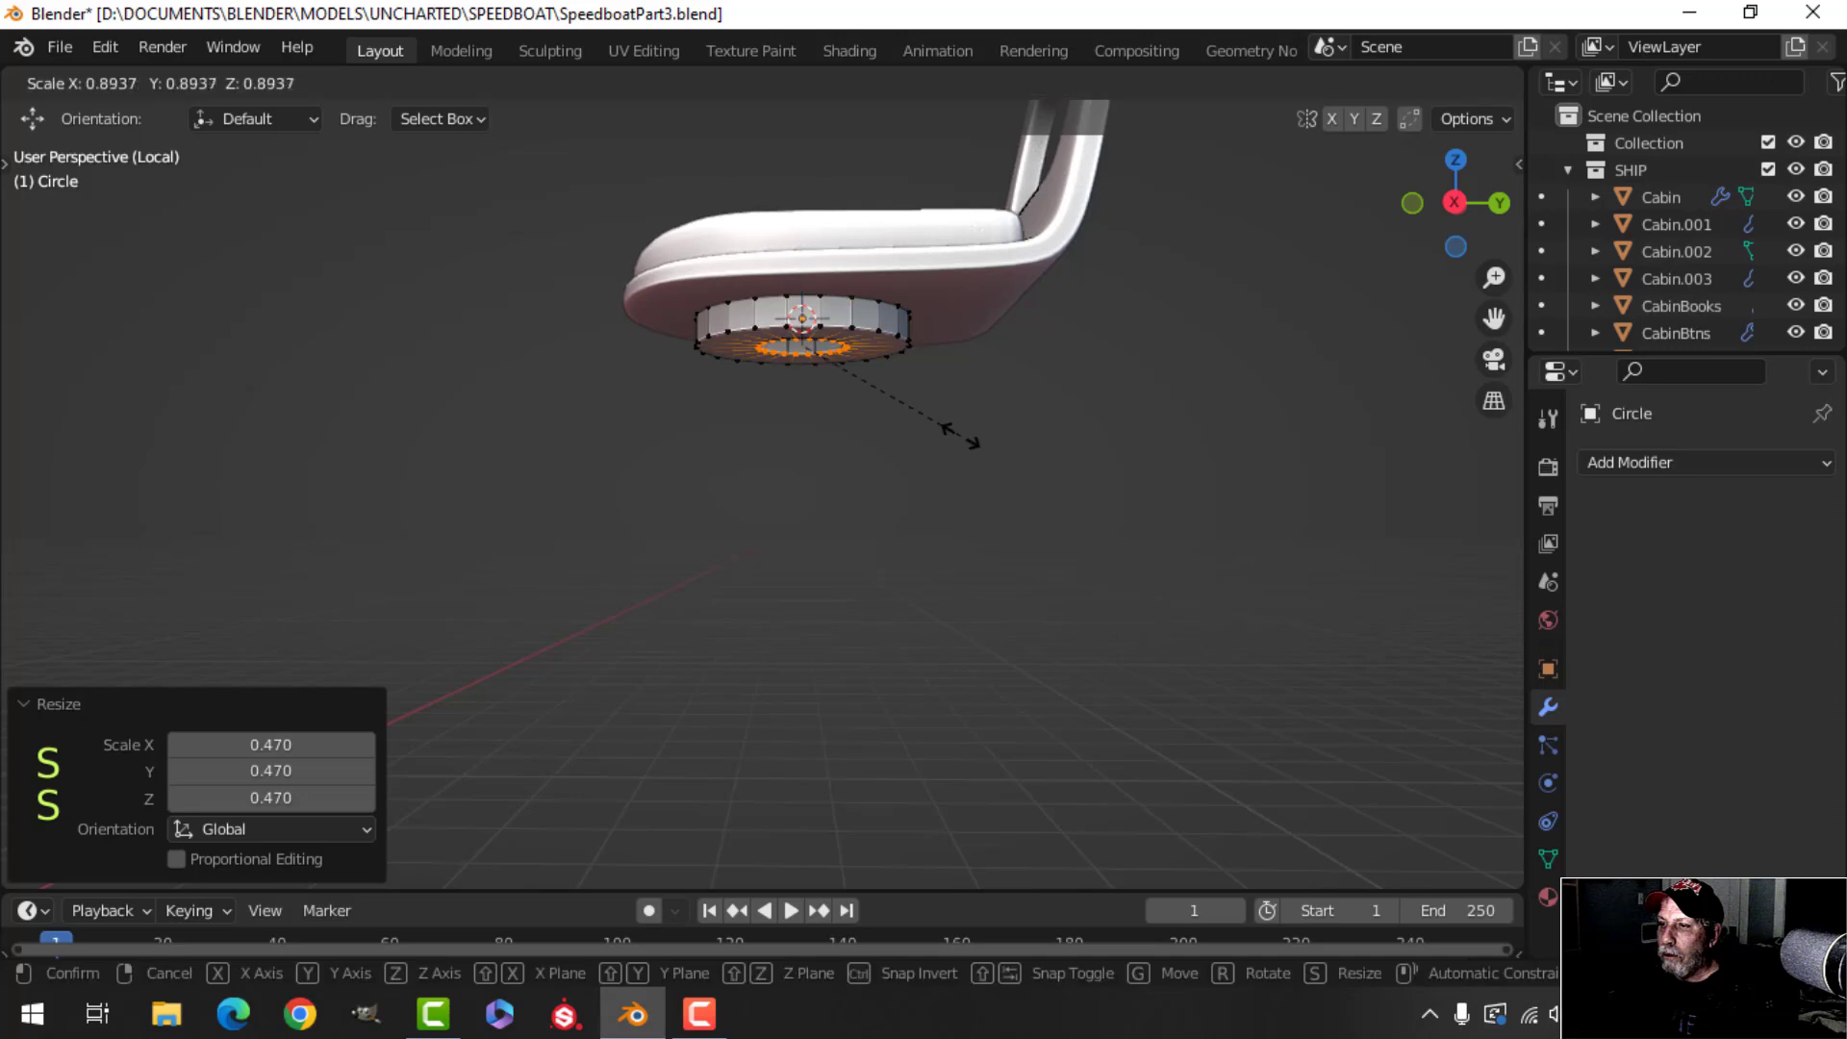
pyautogui.click(948, 494)
# Extrude the collar's inner ring about 0.55 m straight down along Z to form the pedestal post, and return to Object Mode.
pyautogui.moveTo(948, 495)
pyautogui.mouseDown(button='middle')
pyautogui.moveTo(973, 392)
pyautogui.moveTo(964, 481)
pyautogui.mouseUp(button='middle')
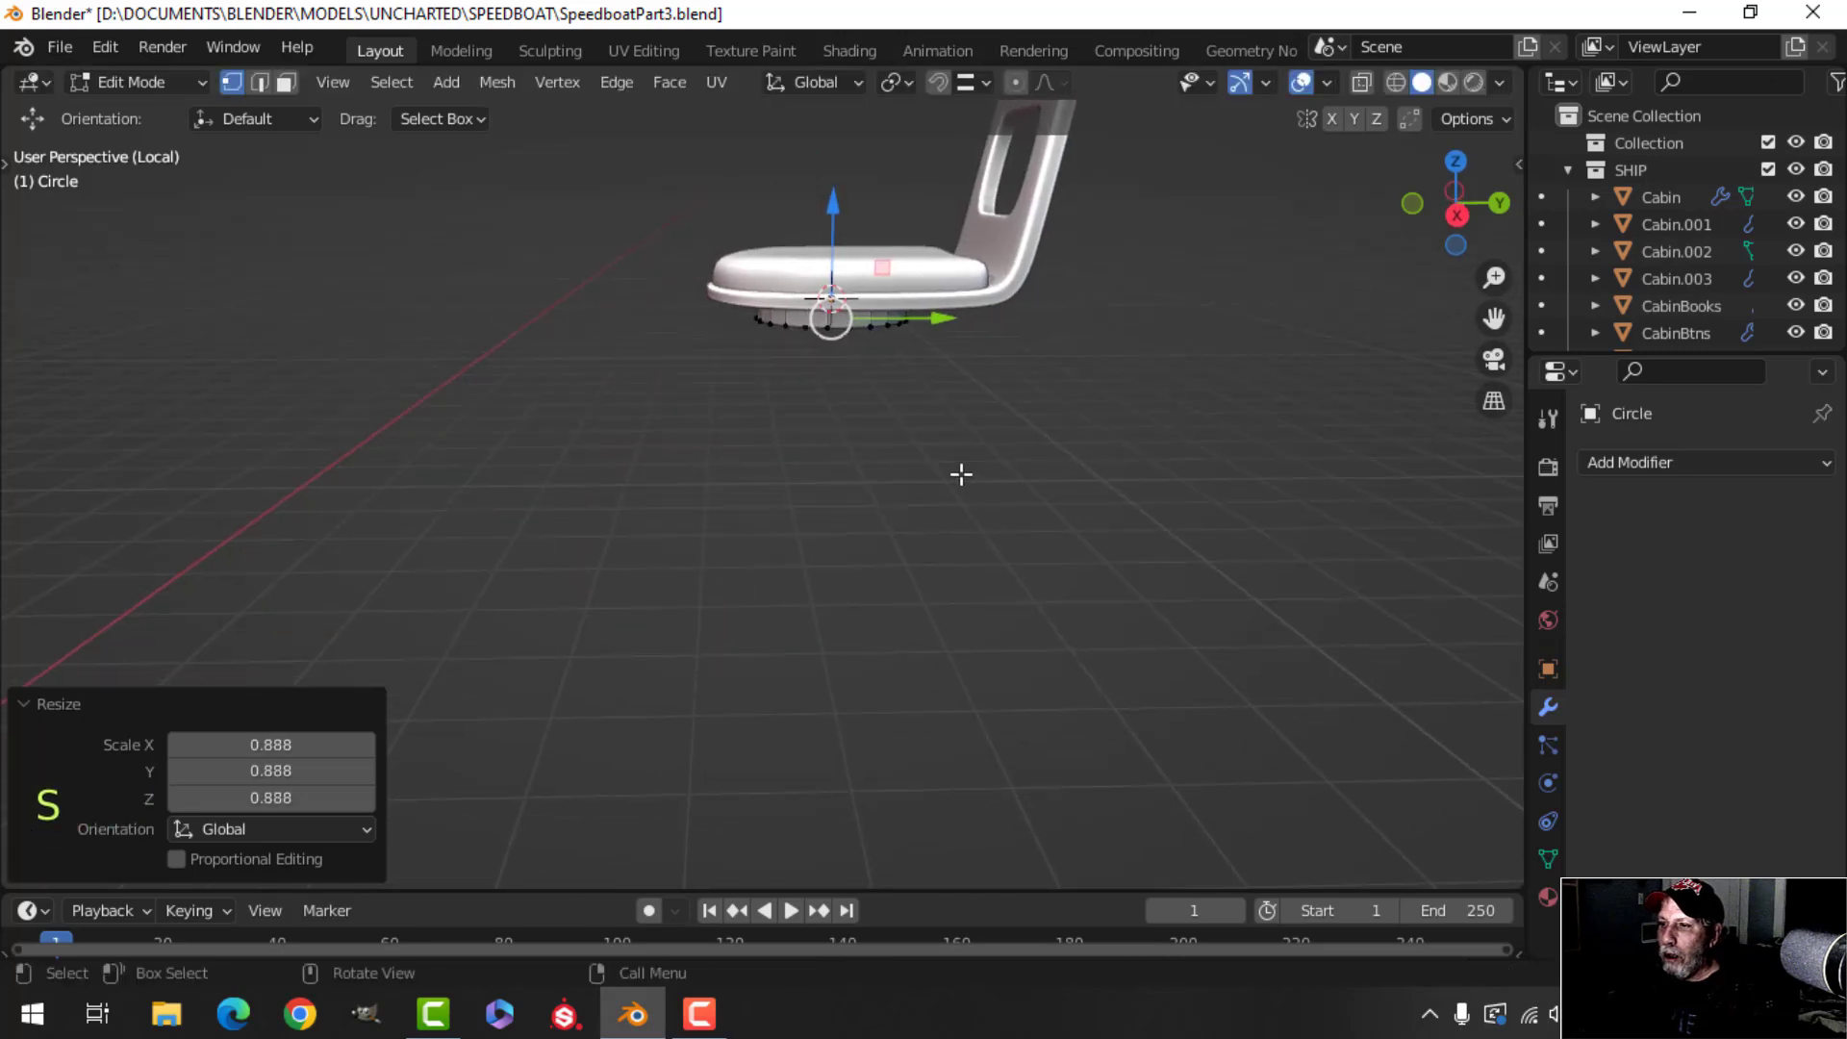
pyautogui.press('e')
pyautogui.rightClick(961, 475)
pyautogui.moveTo(833, 210); pyautogui.dragTo(858, 352)
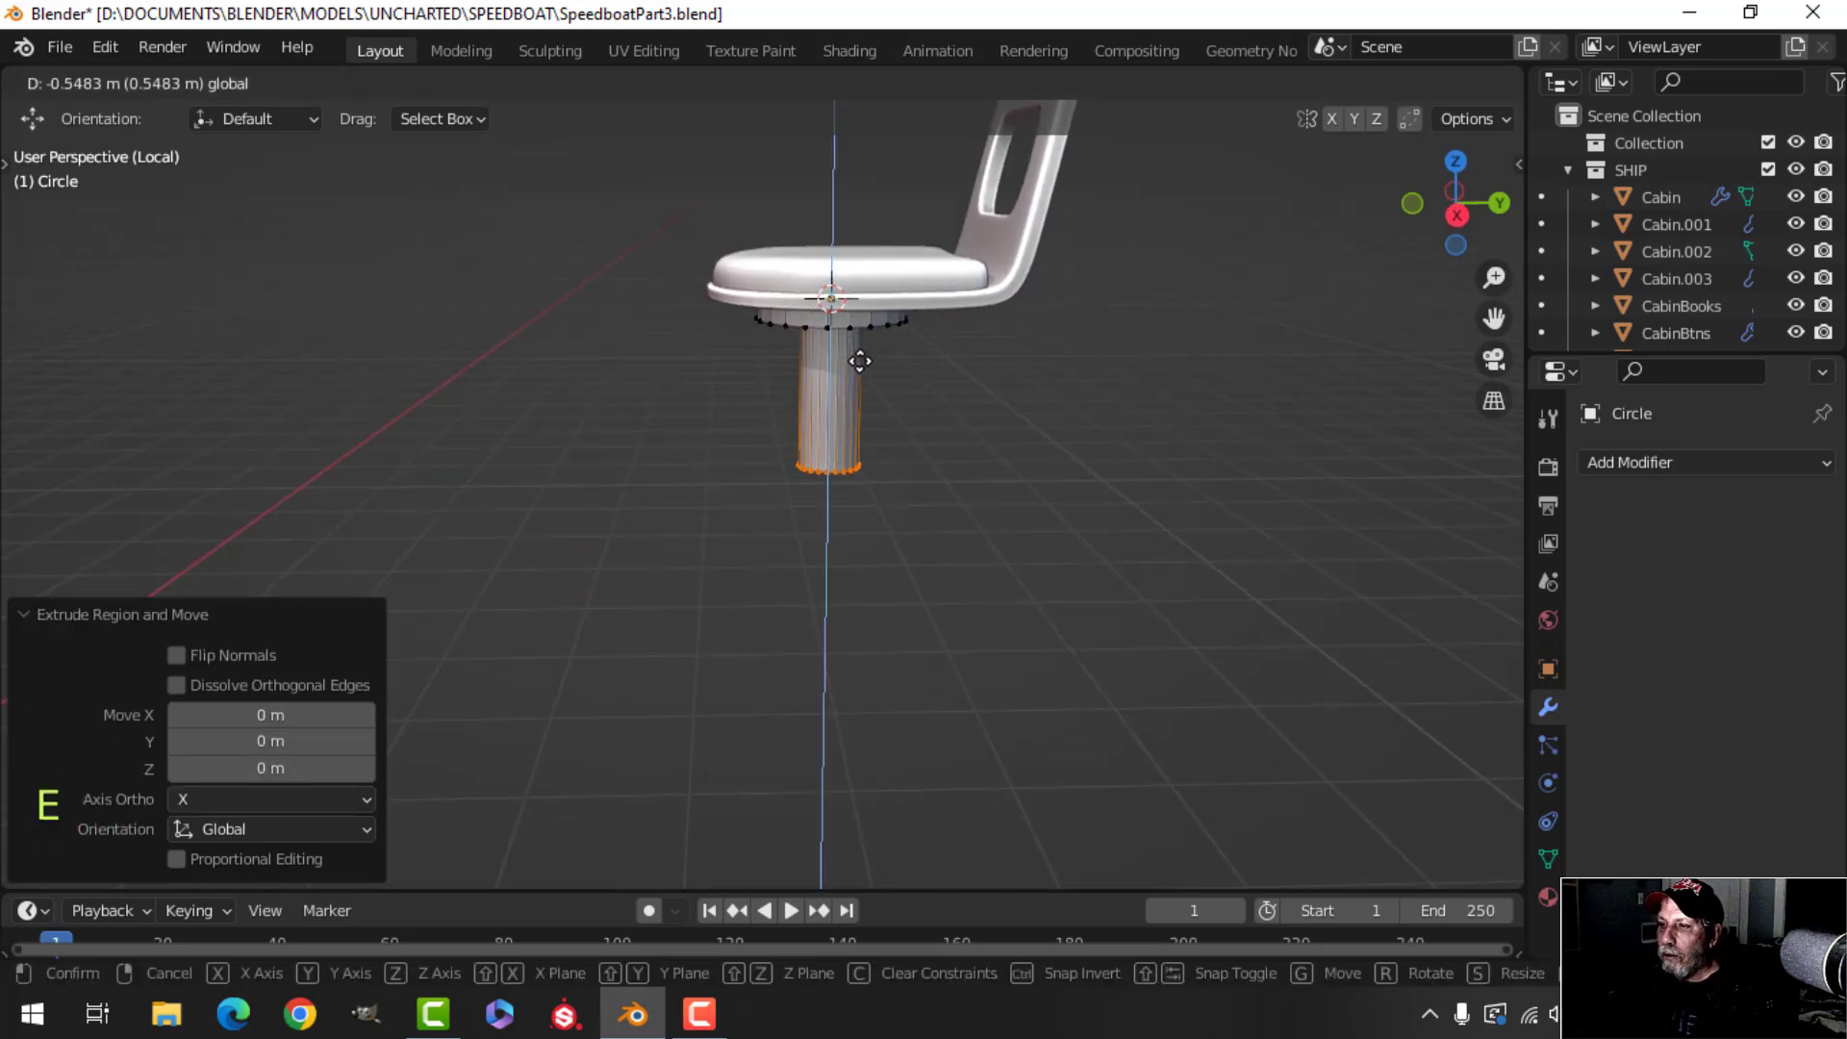
pyautogui.moveTo(948, 380); pyautogui.dragTo(989, 474, button='middle')
pyautogui.scroll(-4, 905, 413)
pyautogui.press('Tab')
pyautogui.hotkey('alt', 'a')
# Edit the pedestal and bevel the collar's lower outer edge loop with 2 segments.
pyautogui.scroll(4, 739, 404)
pyautogui.scroll(4, 891, 511)
pyautogui.keyDown('shift'); pyautogui.moveTo(889, 512); pyautogui.dragTo(911, 542, button='middle'); pyautogui.keyUp('shift')
pyautogui.click(914, 549)
pyautogui.press('Tab')
pyautogui.scroll(3, 939, 510)
pyautogui.hotkey('alt', 'a')
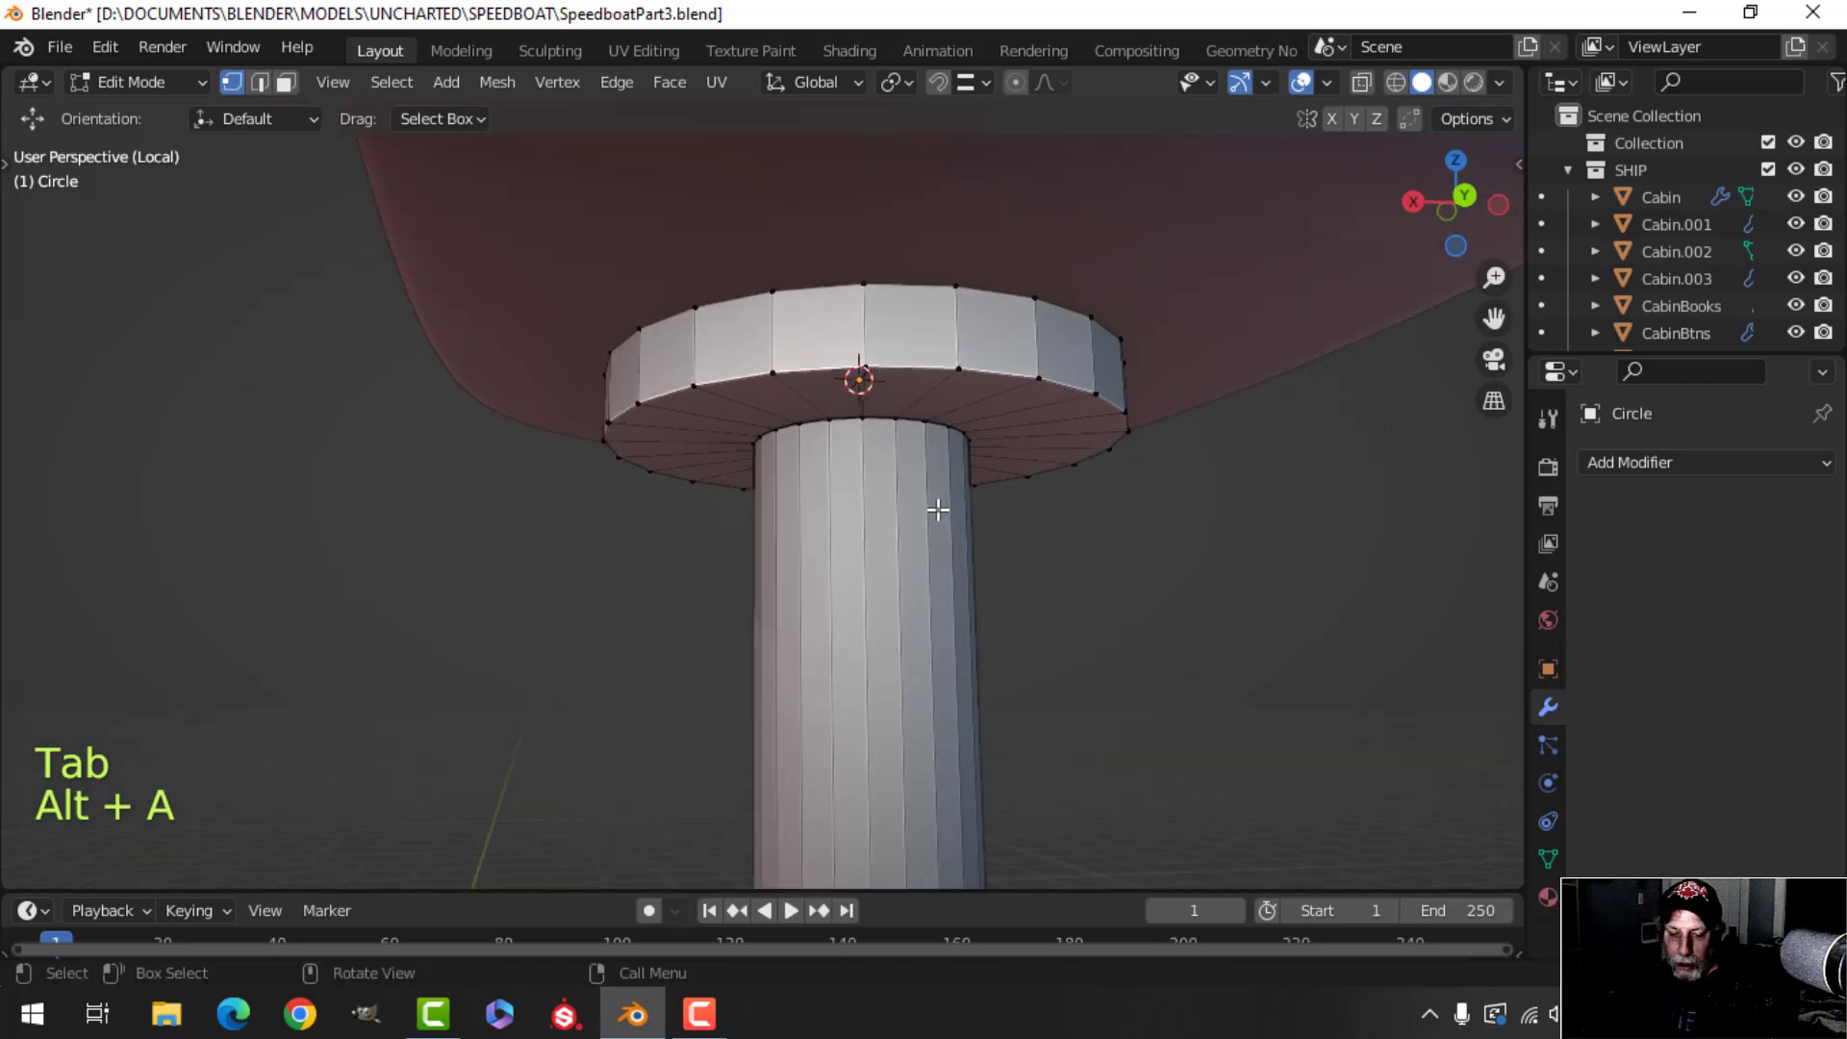
pyautogui.press('2')
pyautogui.hotkey('ctrl', 'b')
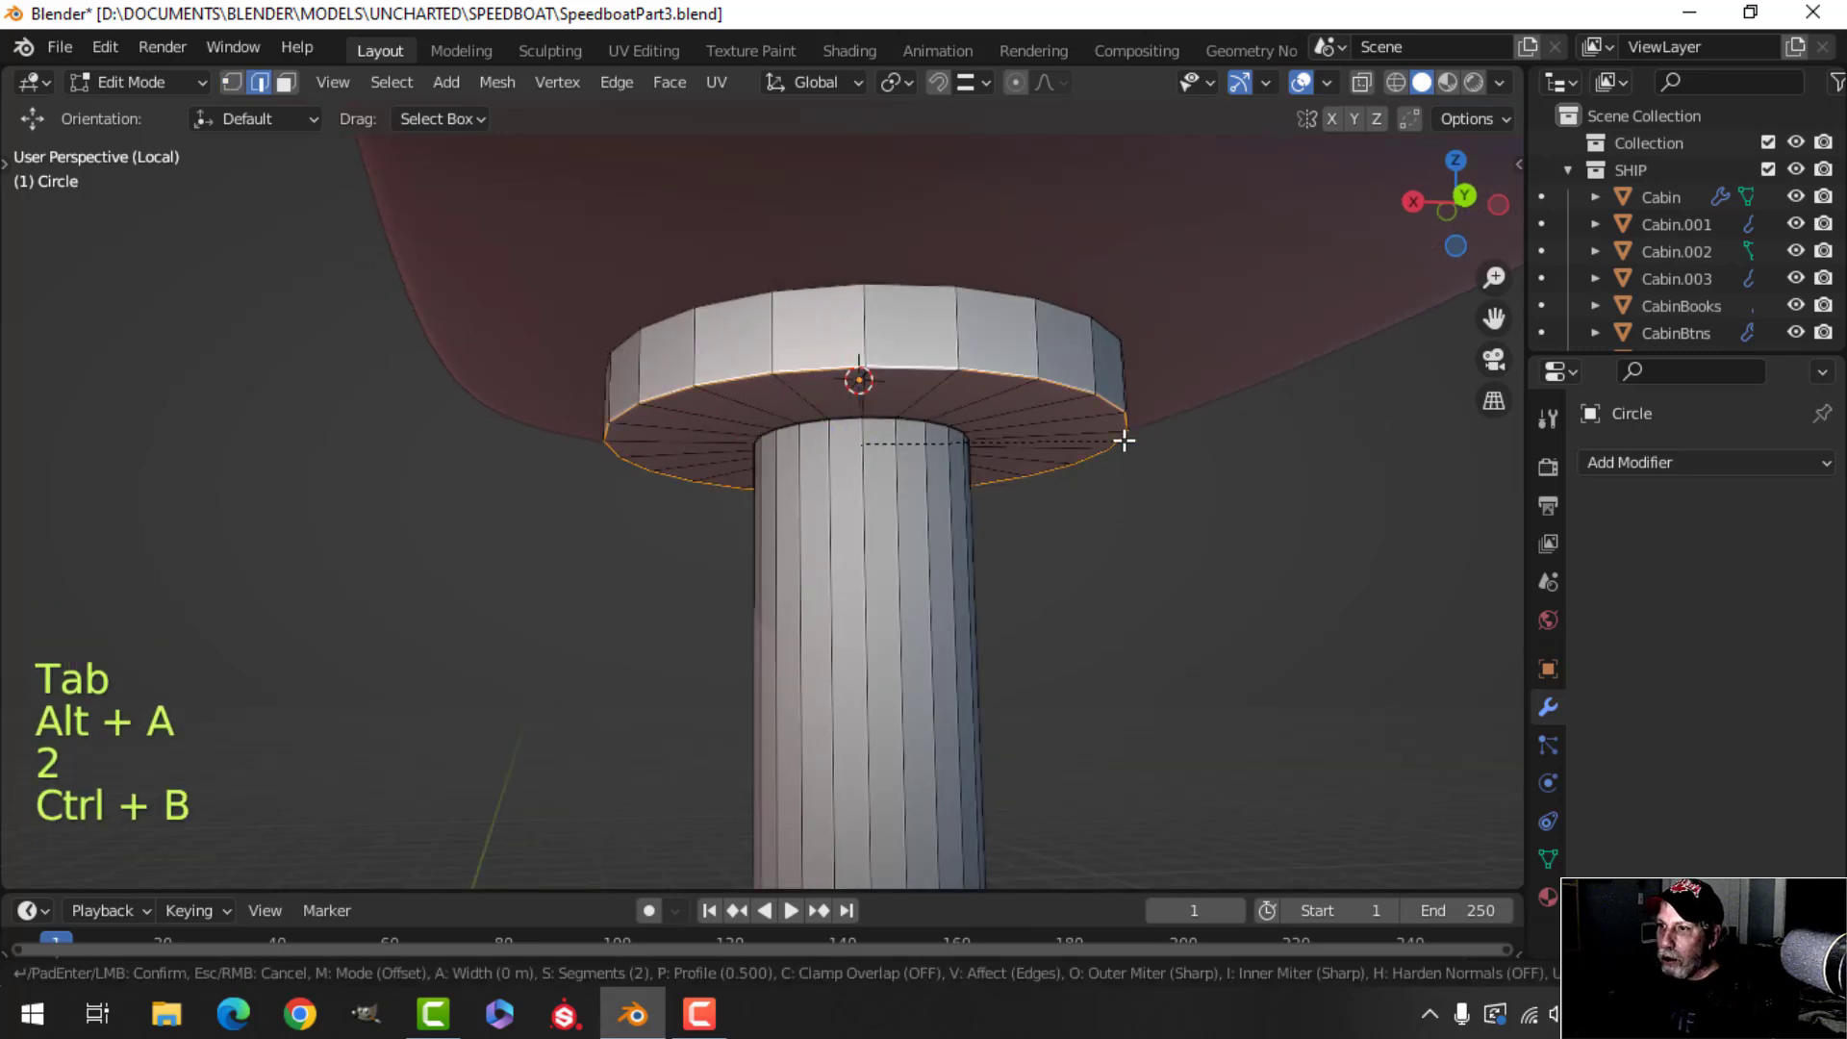
pyautogui.click(1130, 449)
pyautogui.hotkey('alt', 'a')
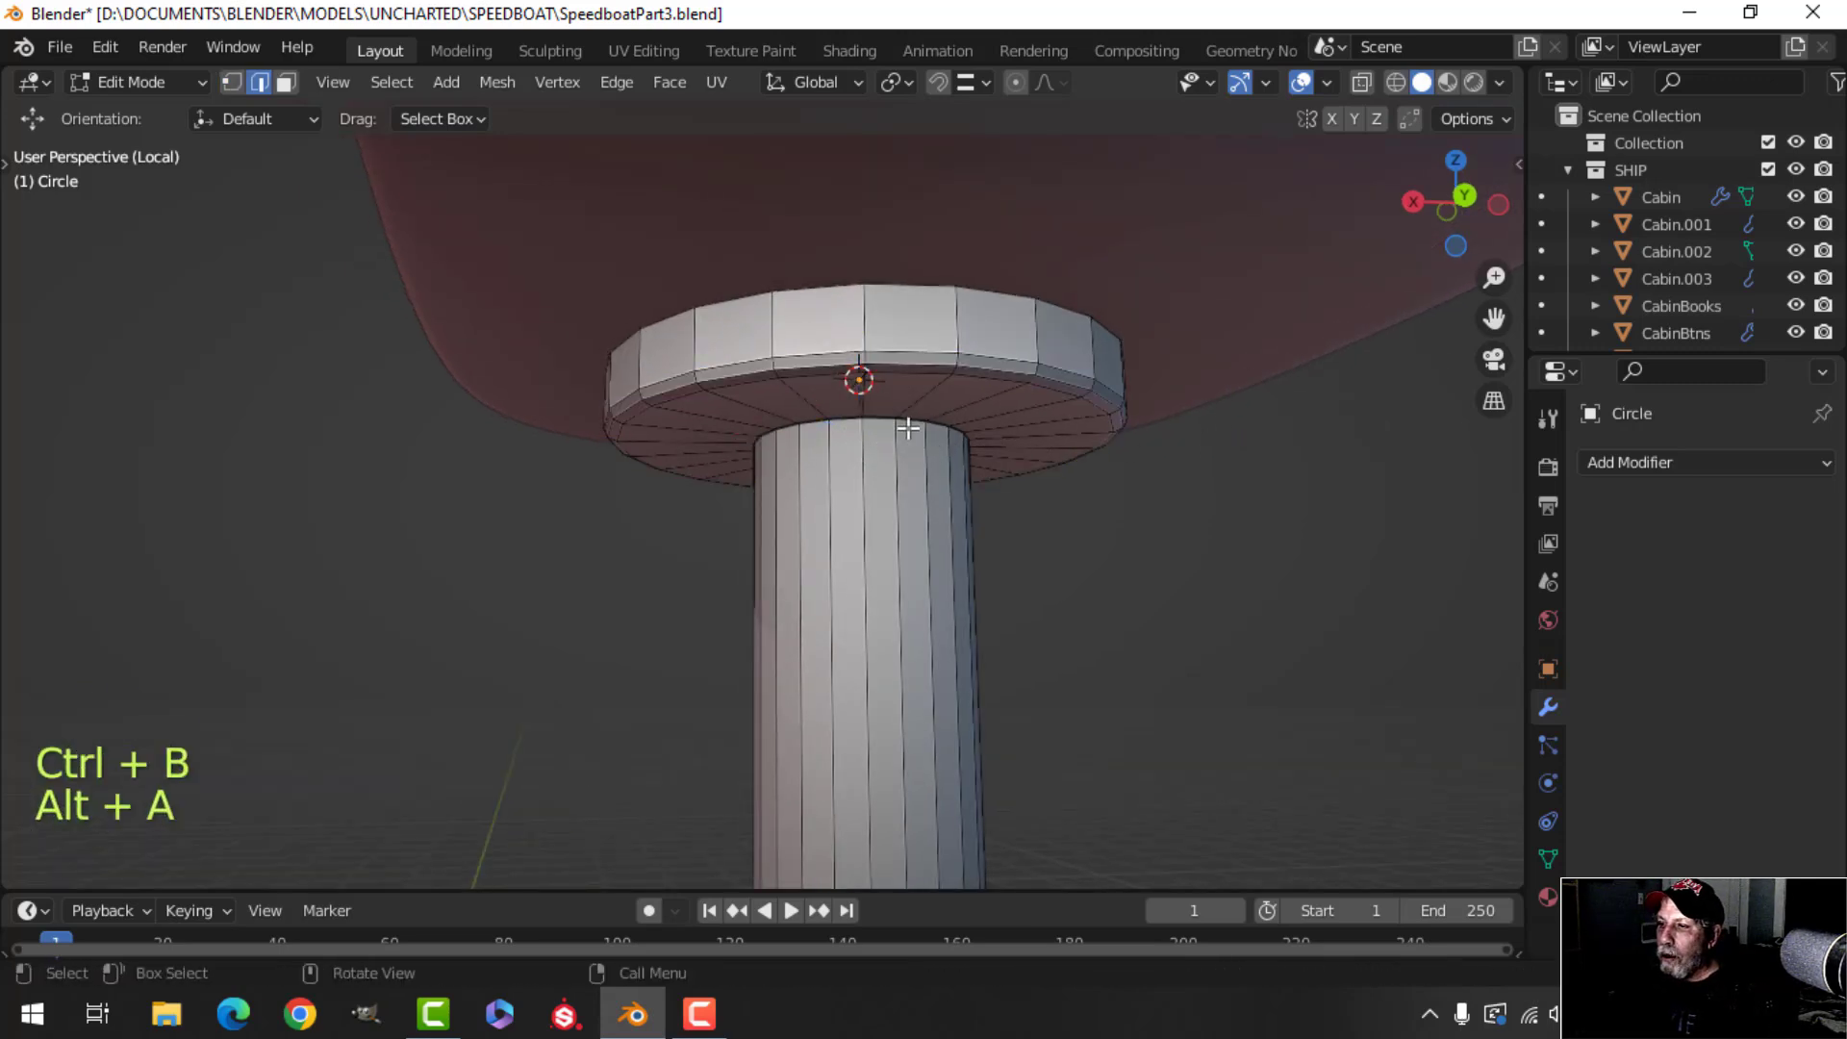
# Bevel the edge loop where the post meets the collar with 2 segments.
pyautogui.hotkey('ctrl', 'b')
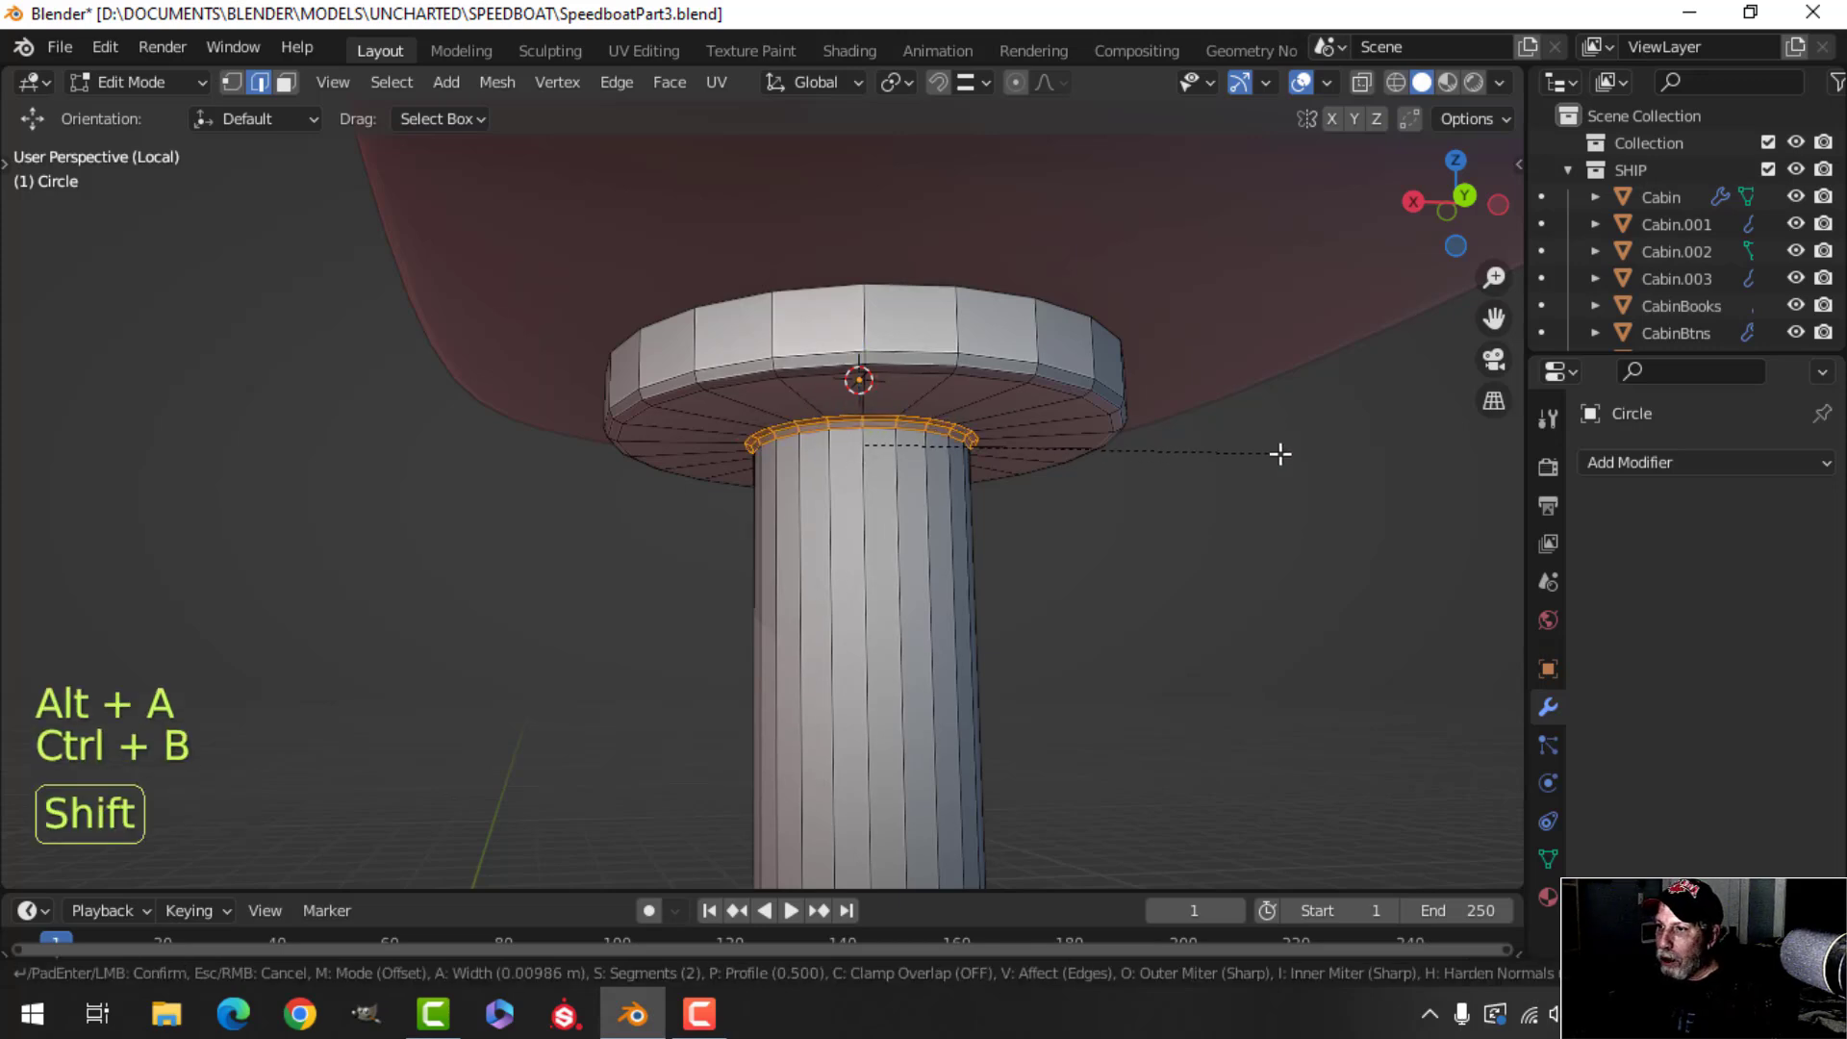
pyautogui.click(1322, 453)
pyautogui.scroll(-4, 973, 491)
pyautogui.hotkey('alt', 'a')
# Duplicate the collar's lower edge loop and move the copy straight down about 0.48 m, near the base of the post.
pyautogui.moveTo(973, 491); pyautogui.dragTo(921, 564, button='middle')
pyautogui.scroll(2, 969, 574)
pyautogui.scroll(1, 921, 563)
pyautogui.press('2')
pyautogui.keyDown('alt'); pyautogui.click(853, 363); pyautogui.keyUp('alt')
pyautogui.scroll(-2, 908, 487)
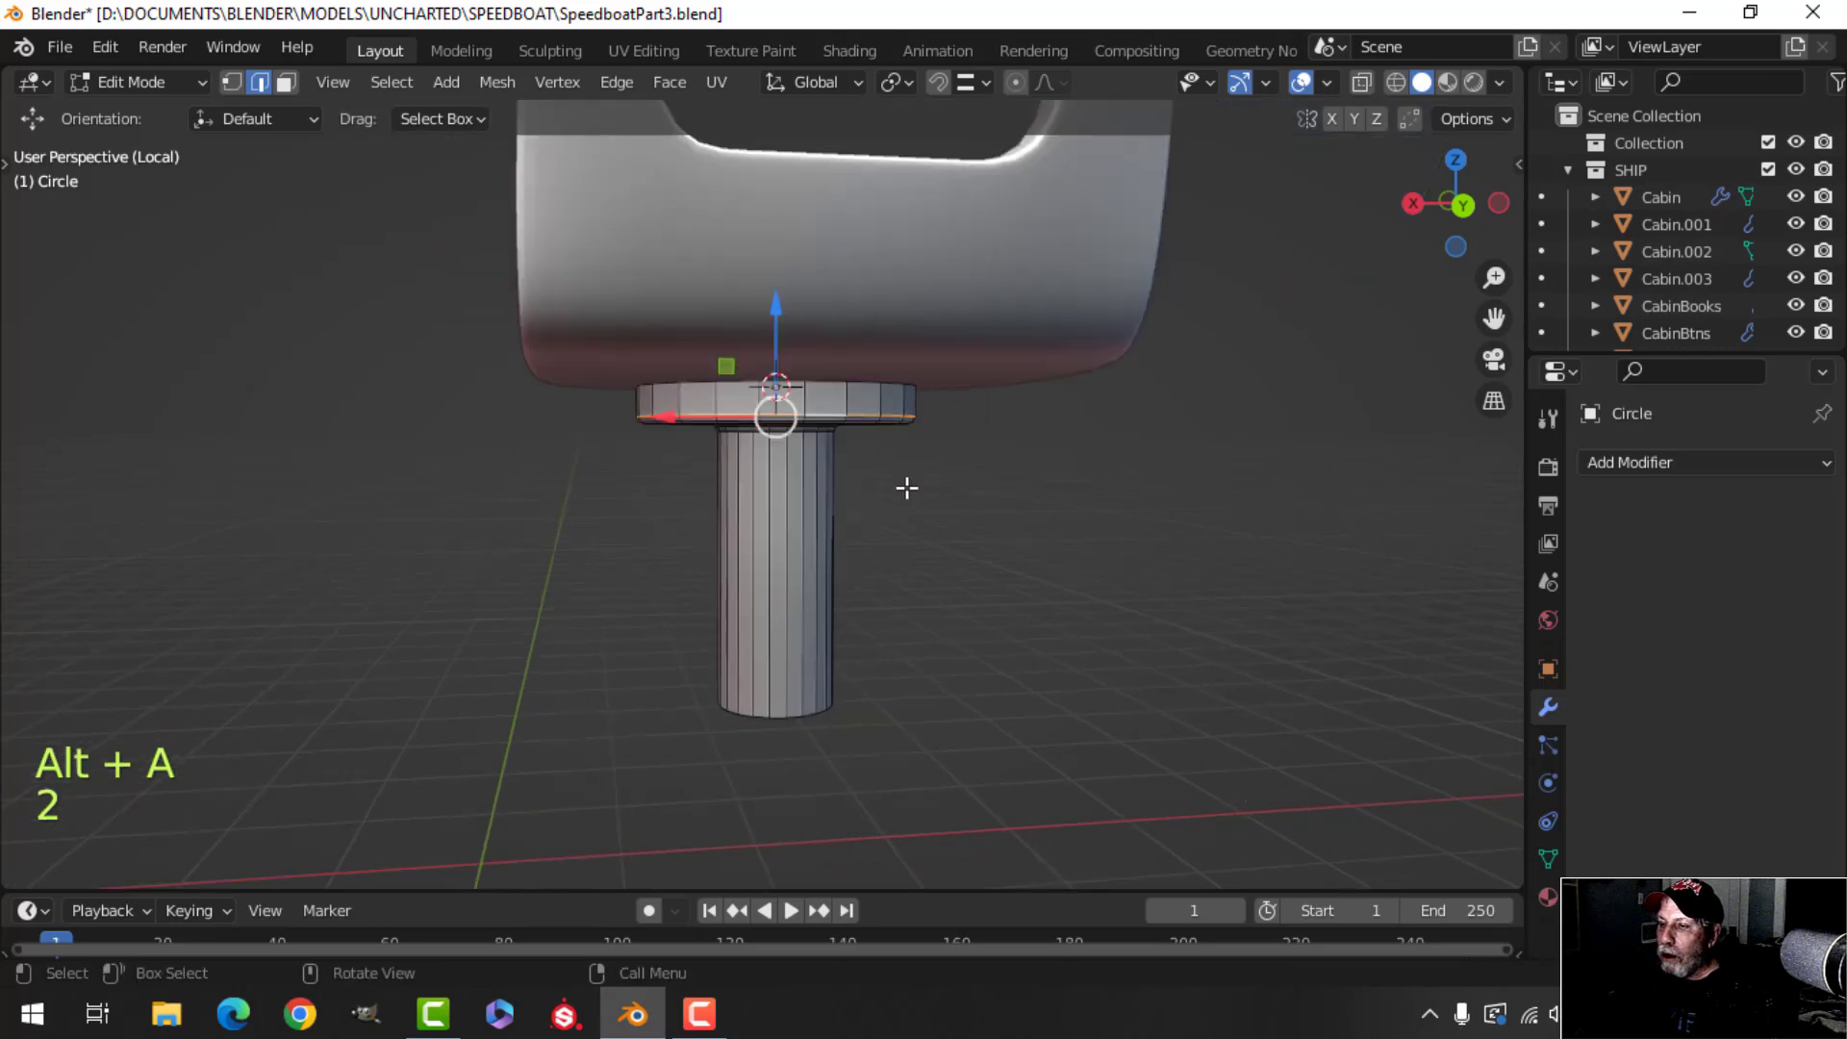
pyautogui.moveTo(908, 487); pyautogui.dragTo(913, 461, button='middle')
pyautogui.hotkey('shift', 'd')
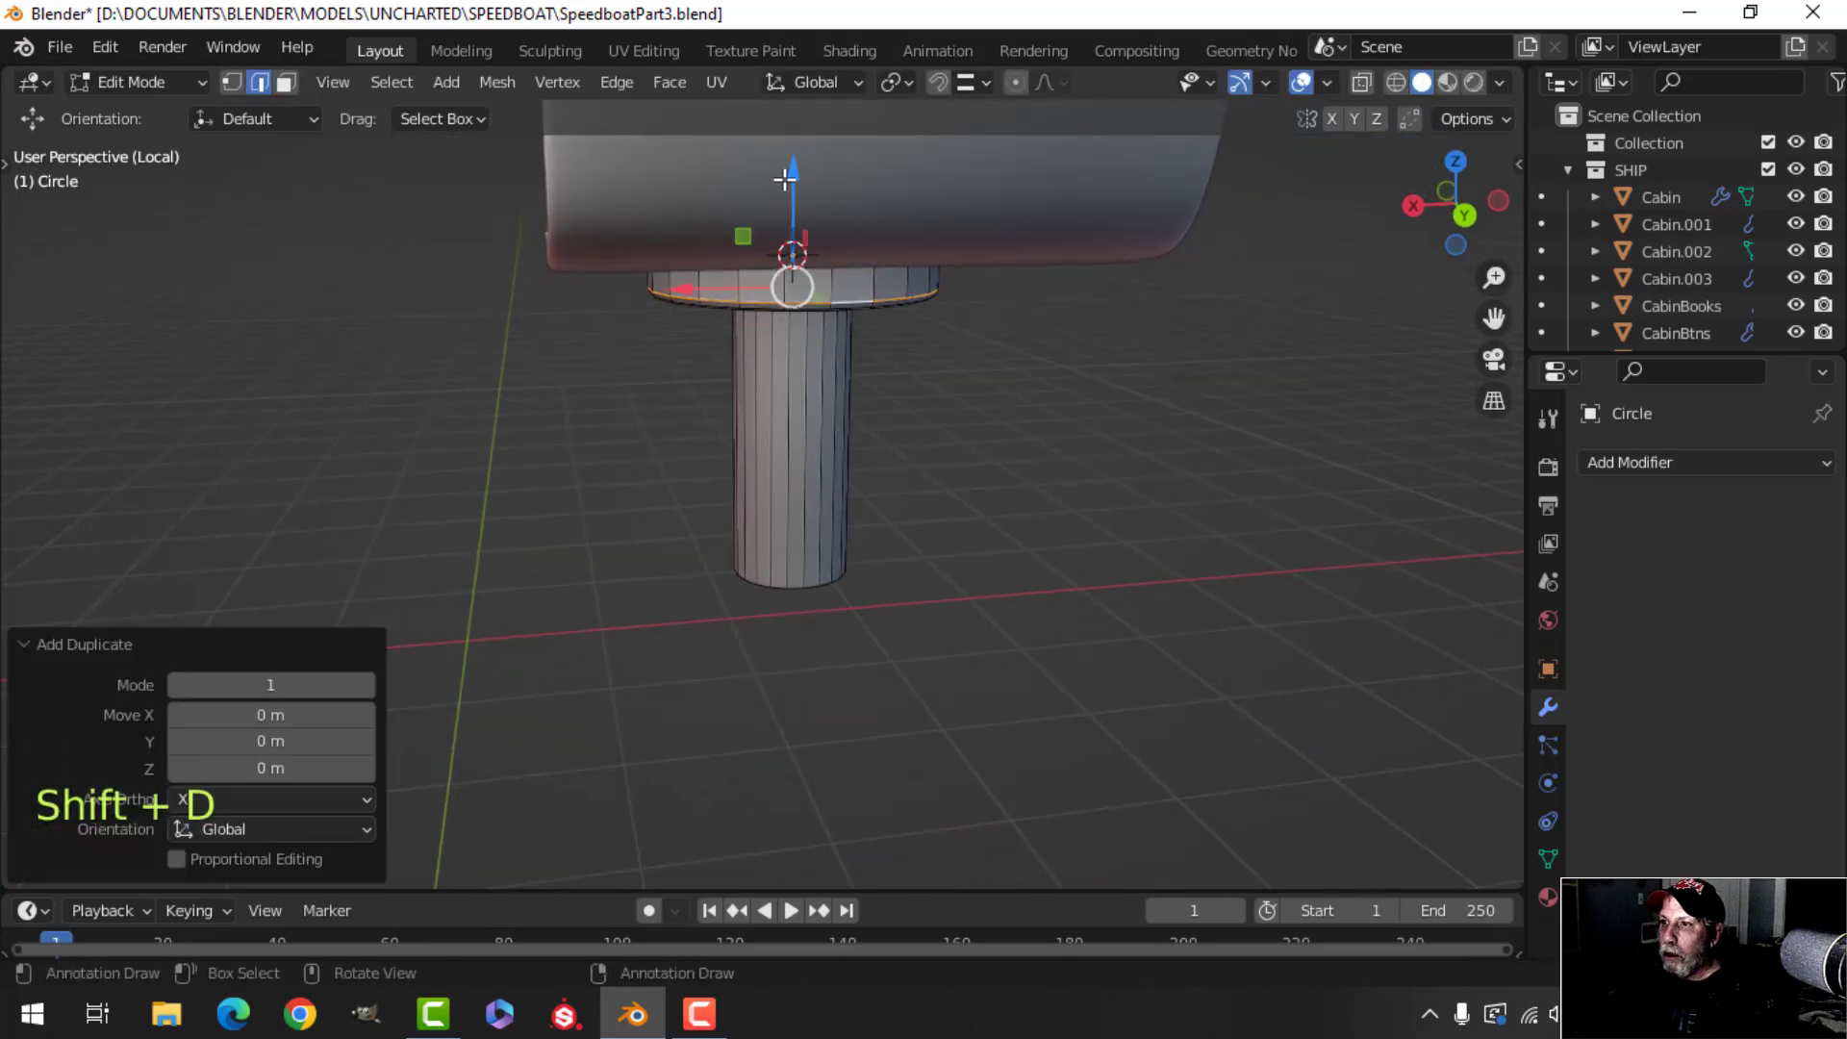
pyautogui.press('z')
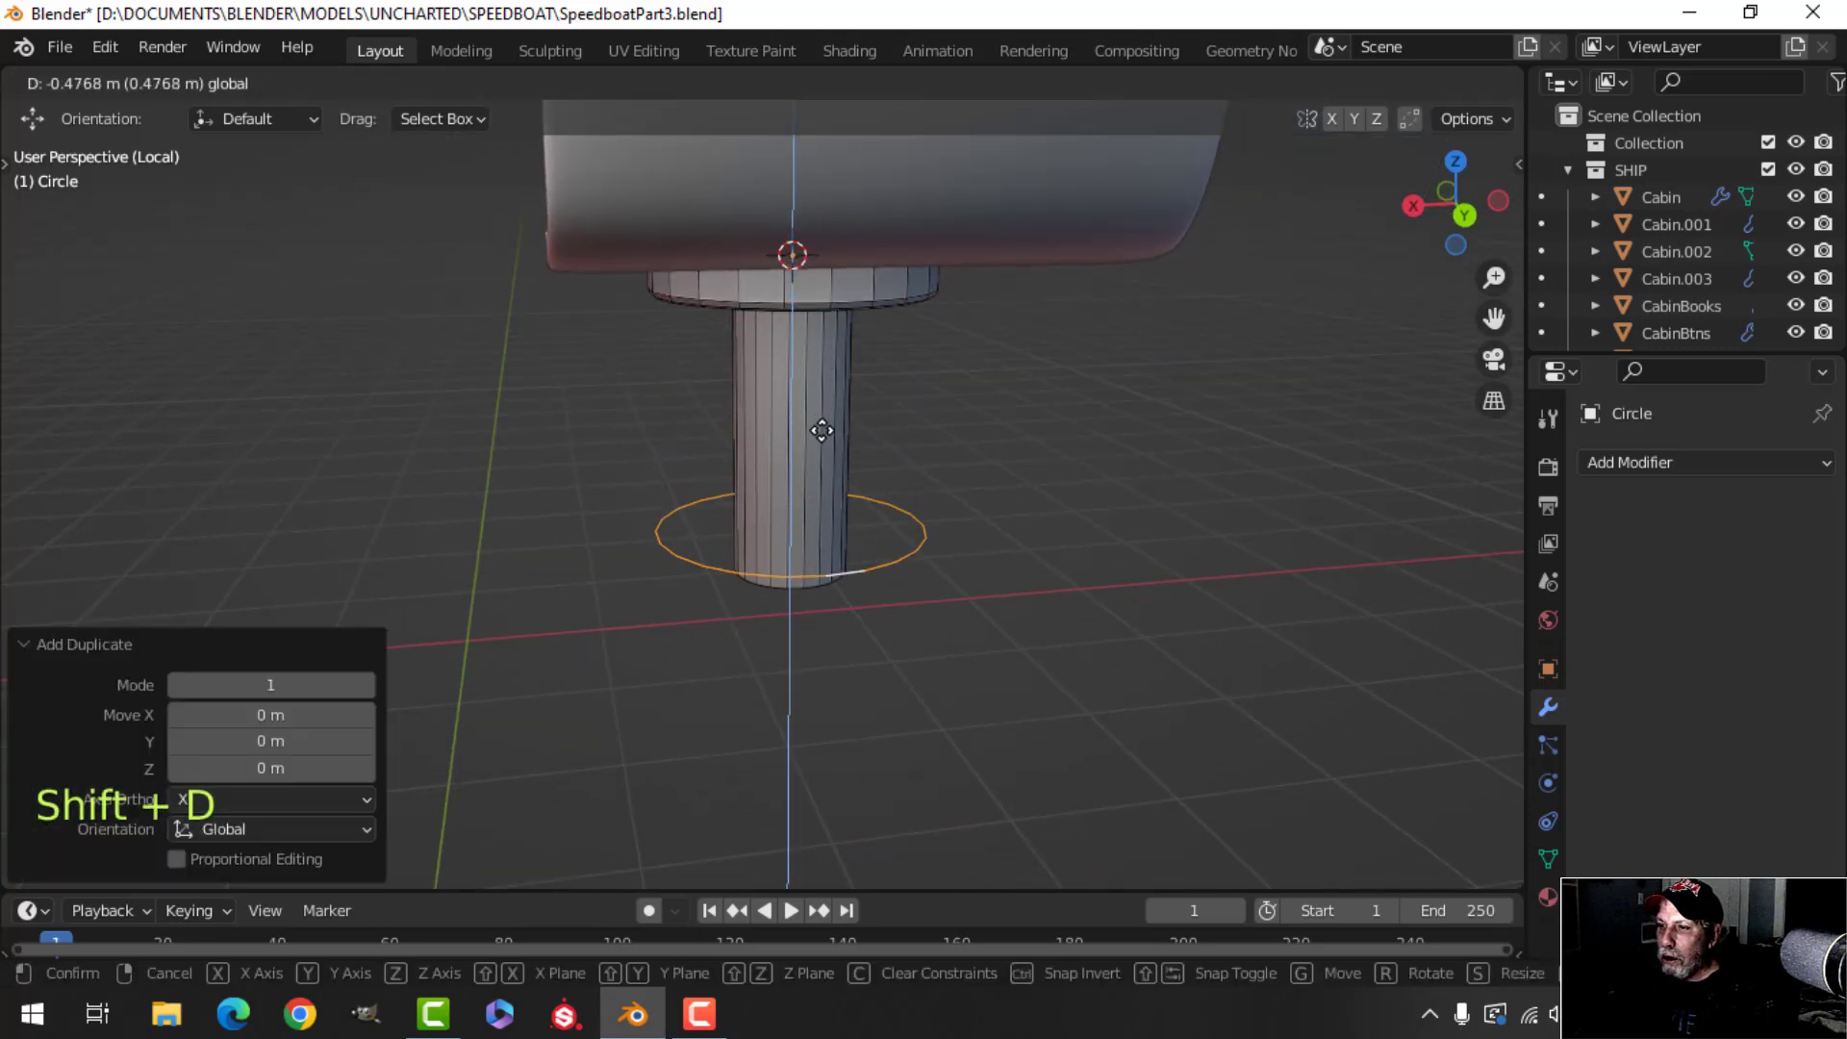
pyautogui.click(822, 430)
# Separate the duplicated ring into its own object and return to Object Mode.
pyautogui.press('p')
pyautogui.click(976, 473)
pyautogui.press('Tab')
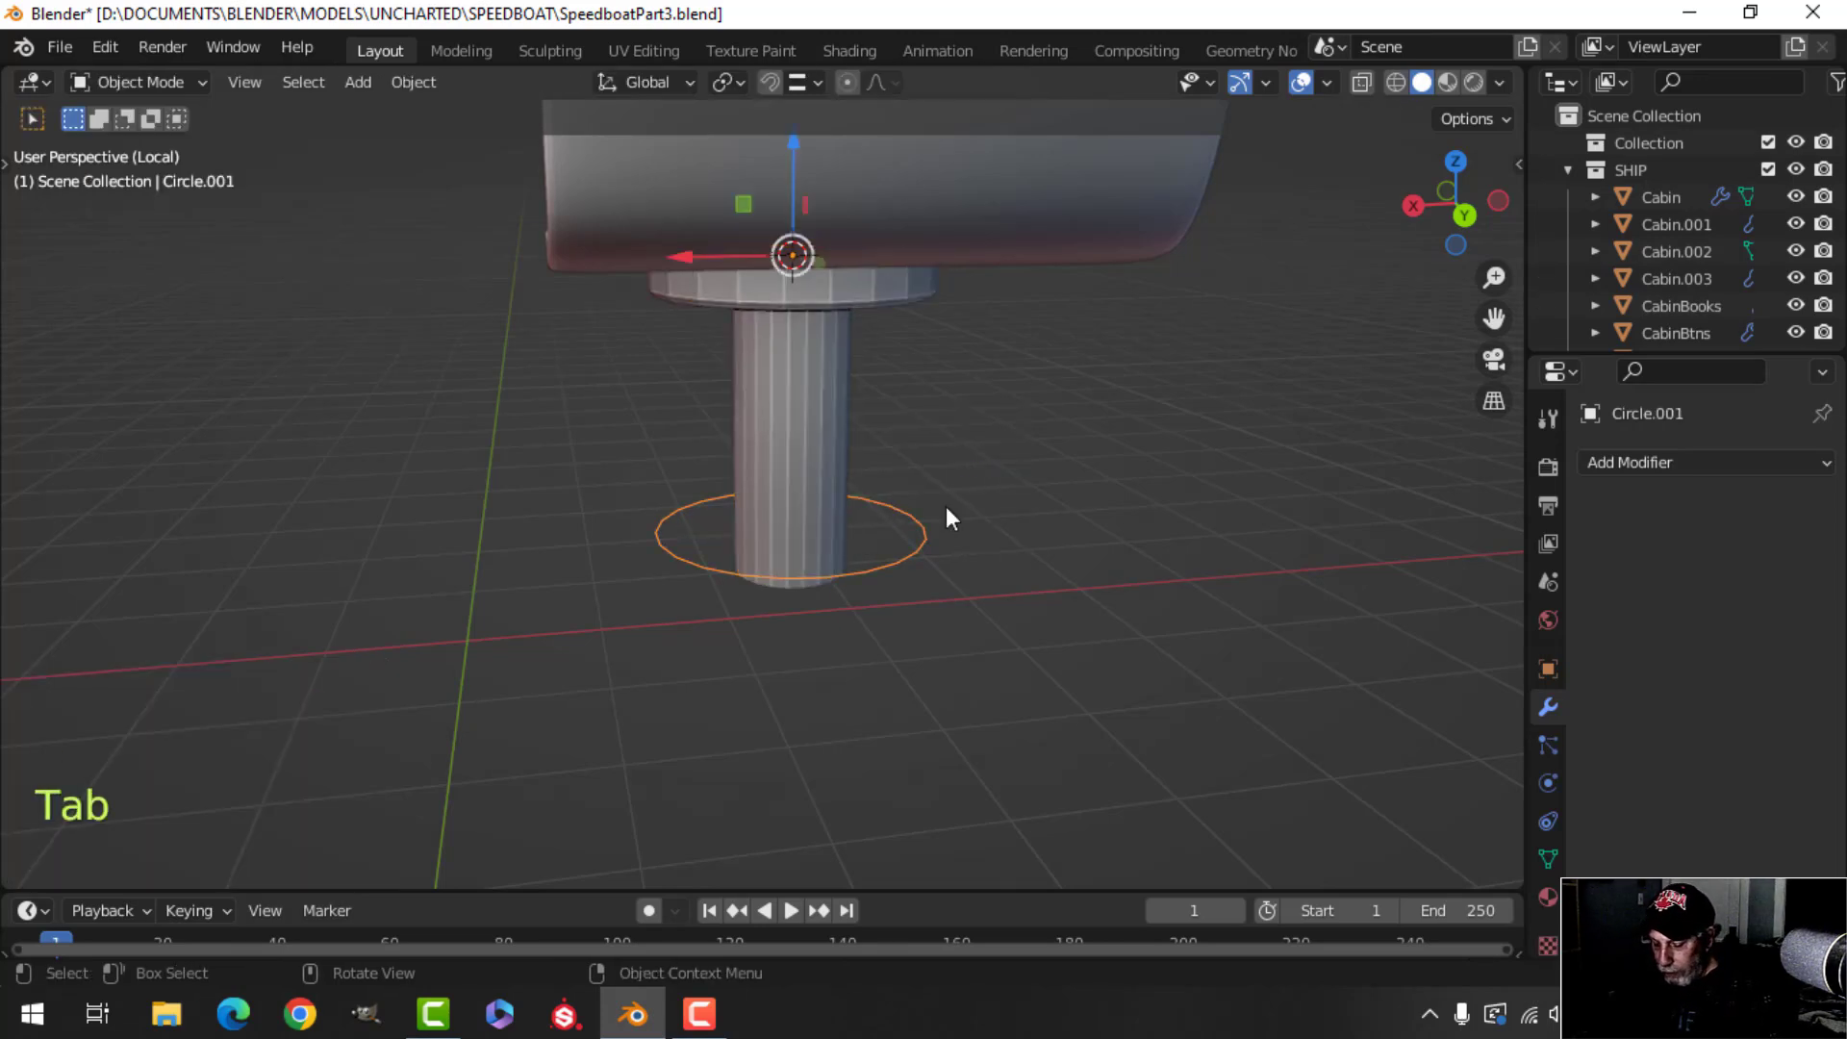
pyautogui.hotkey('shift', 'h')
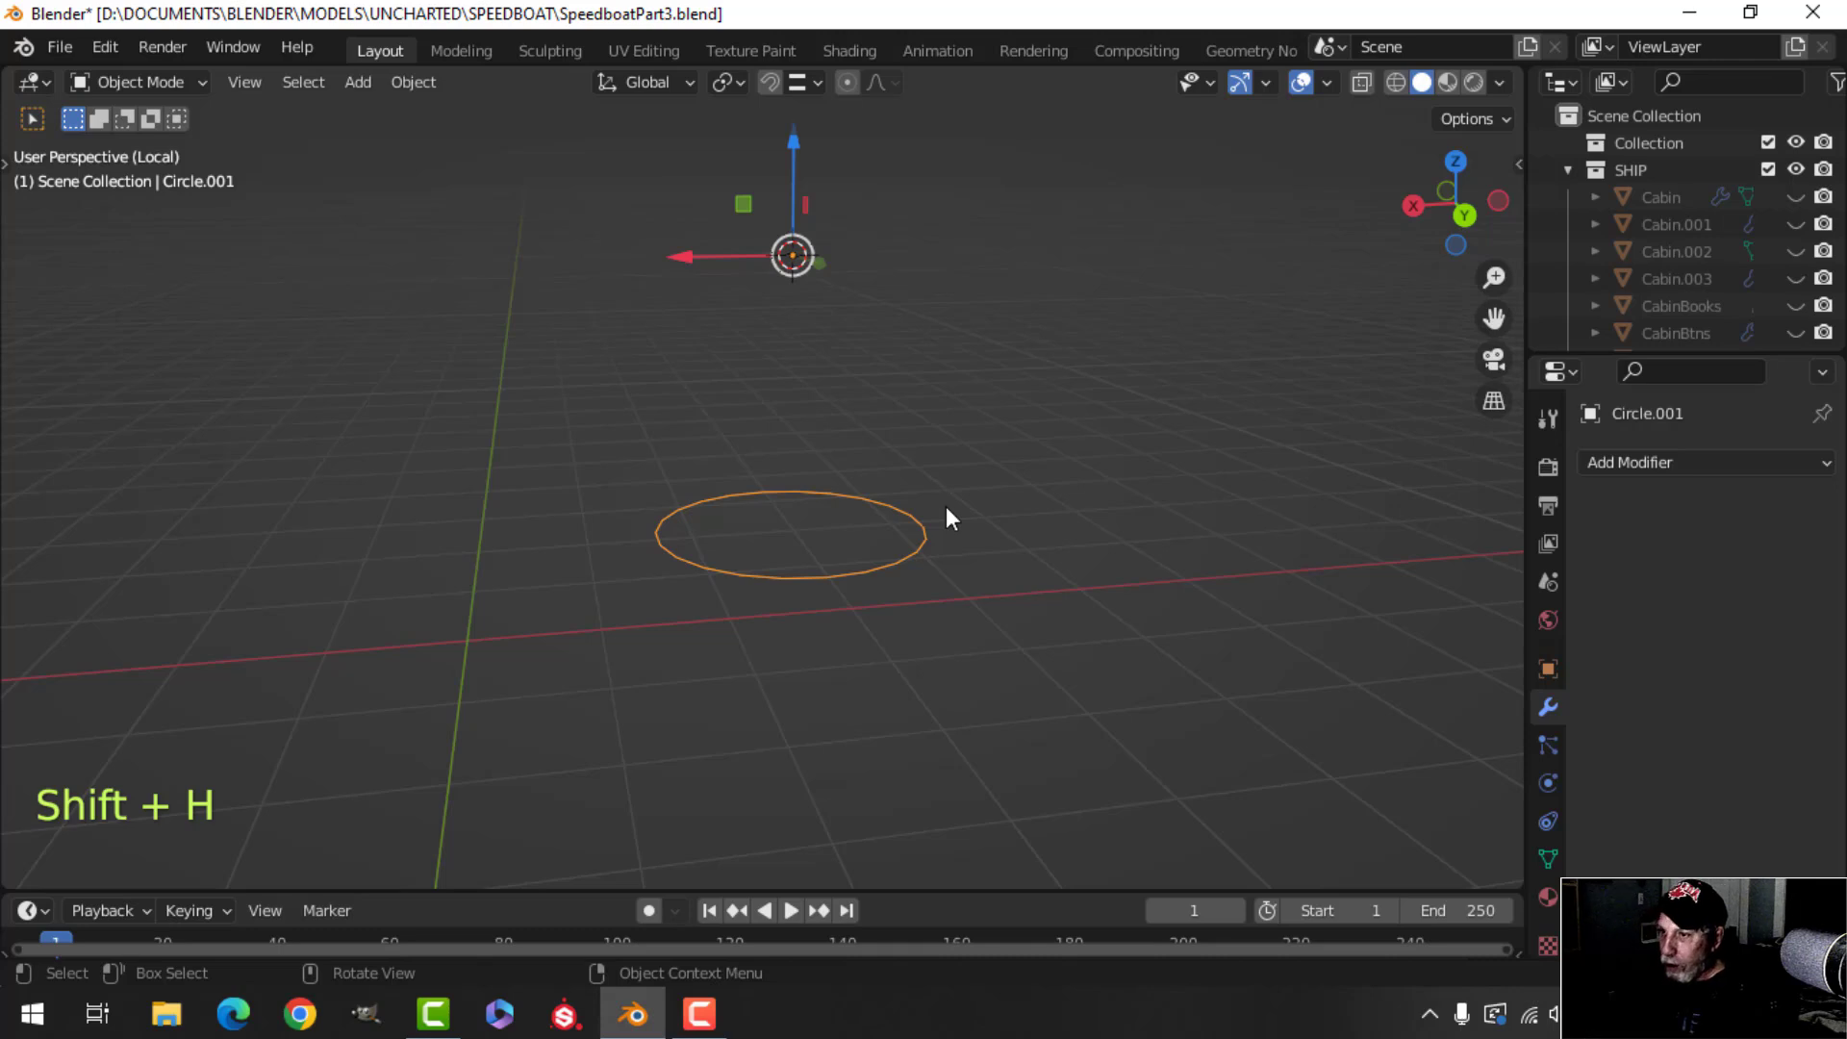
pyautogui.press('KP_7')
pyautogui.press('Tab')
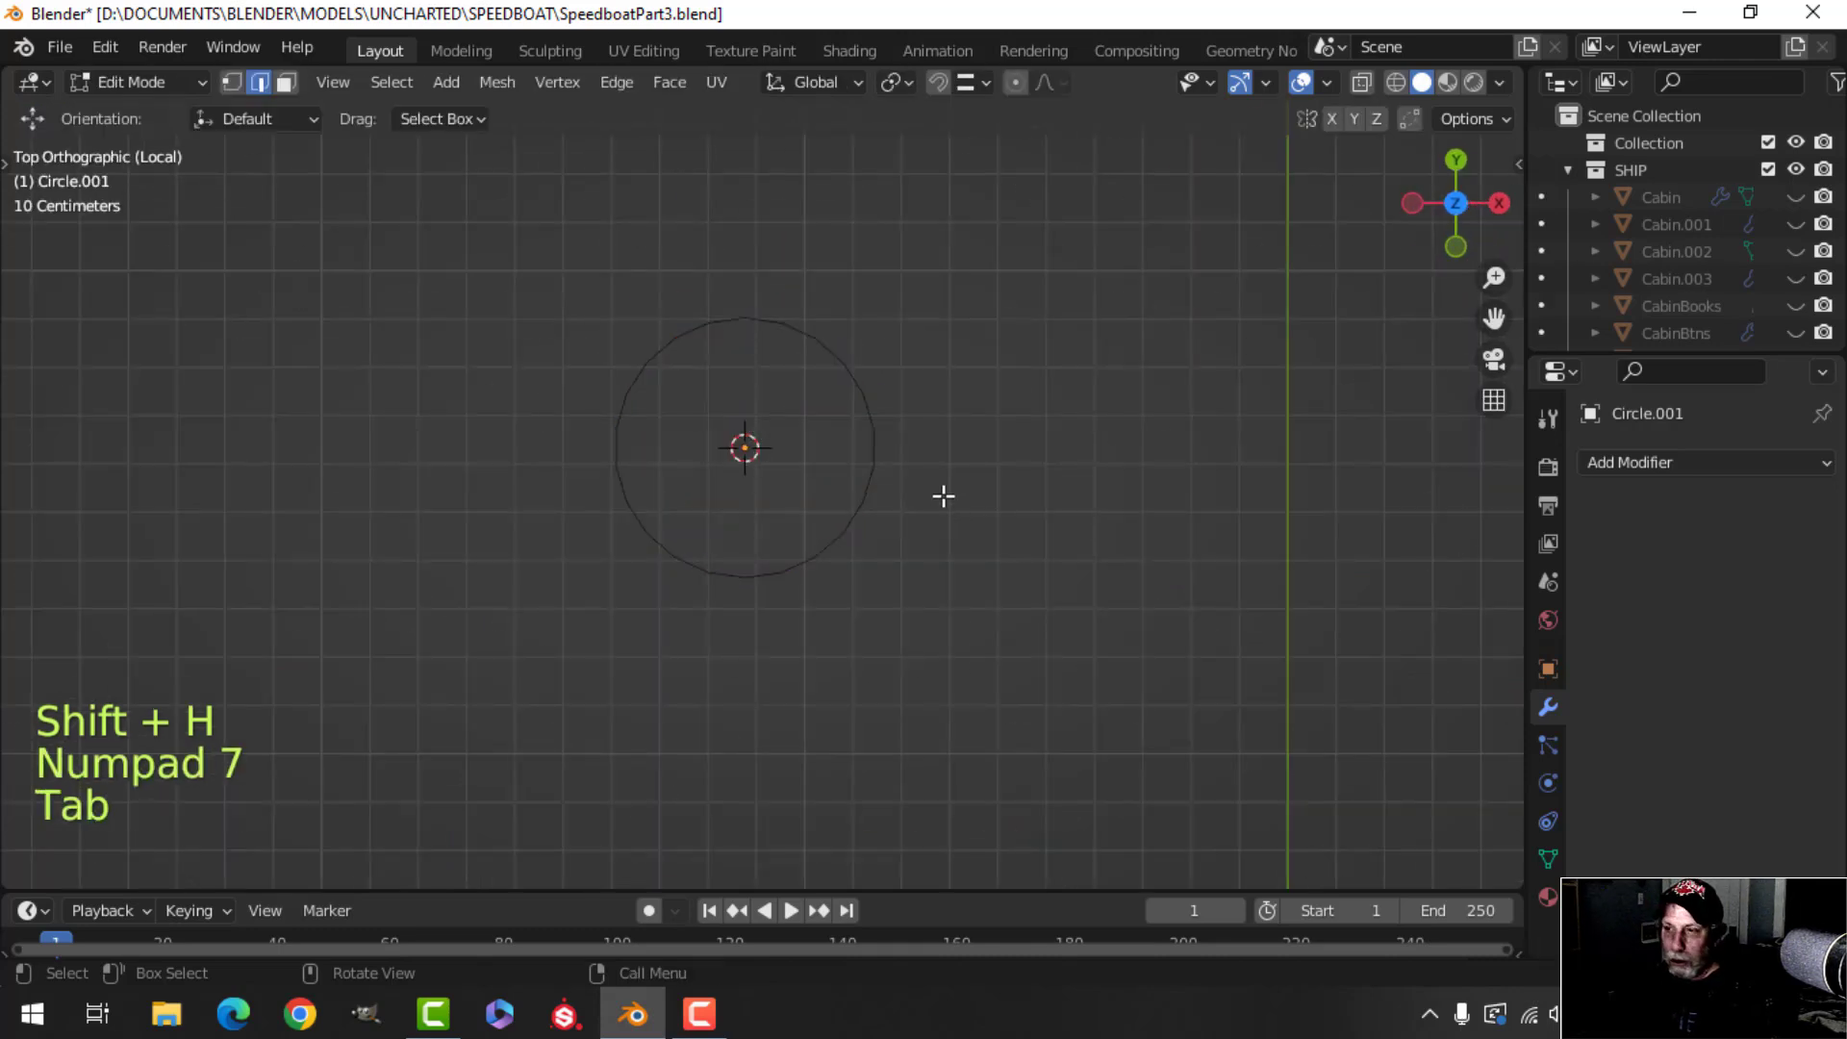
pyautogui.press('1')
pyautogui.press('Tab')
# Leave local view and reveal all hidden objects so the whole boat is shown, with nothing selected.
pyautogui.press('/')
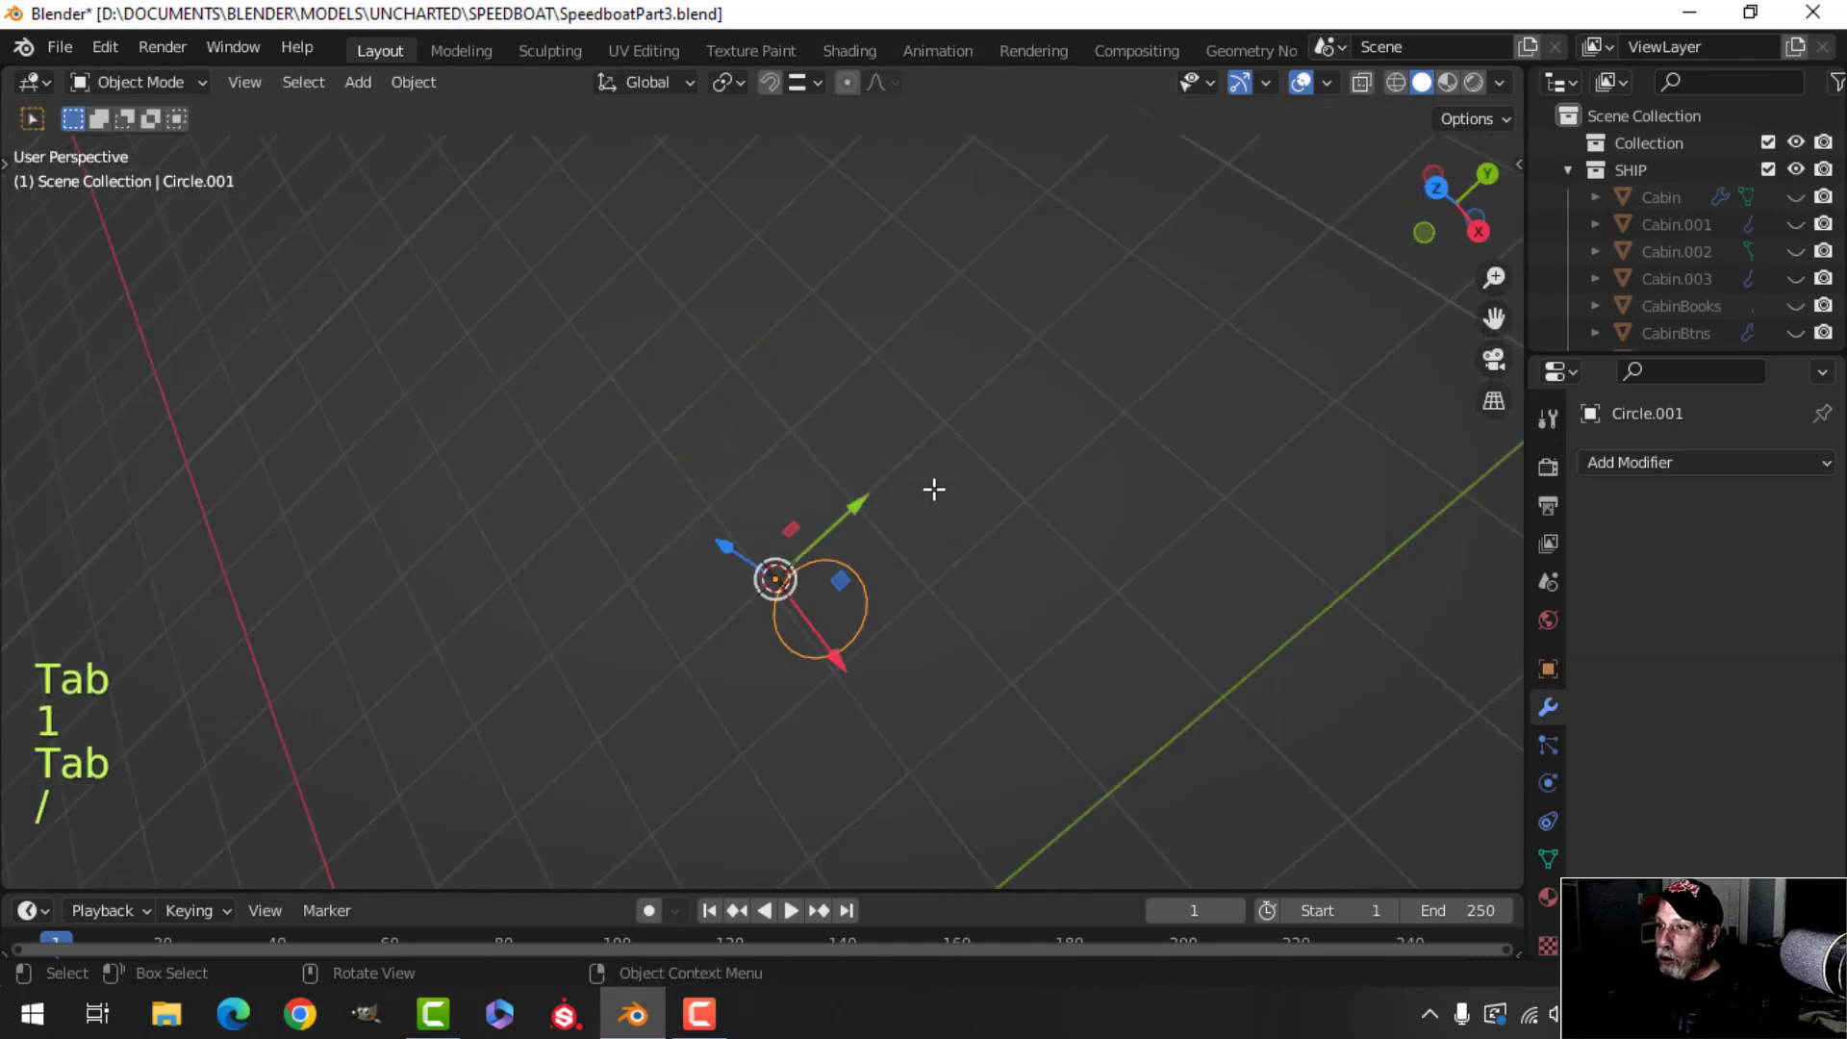
pyautogui.hotkey('alt', 'h')
pyautogui.hotkey('alt', 'a')
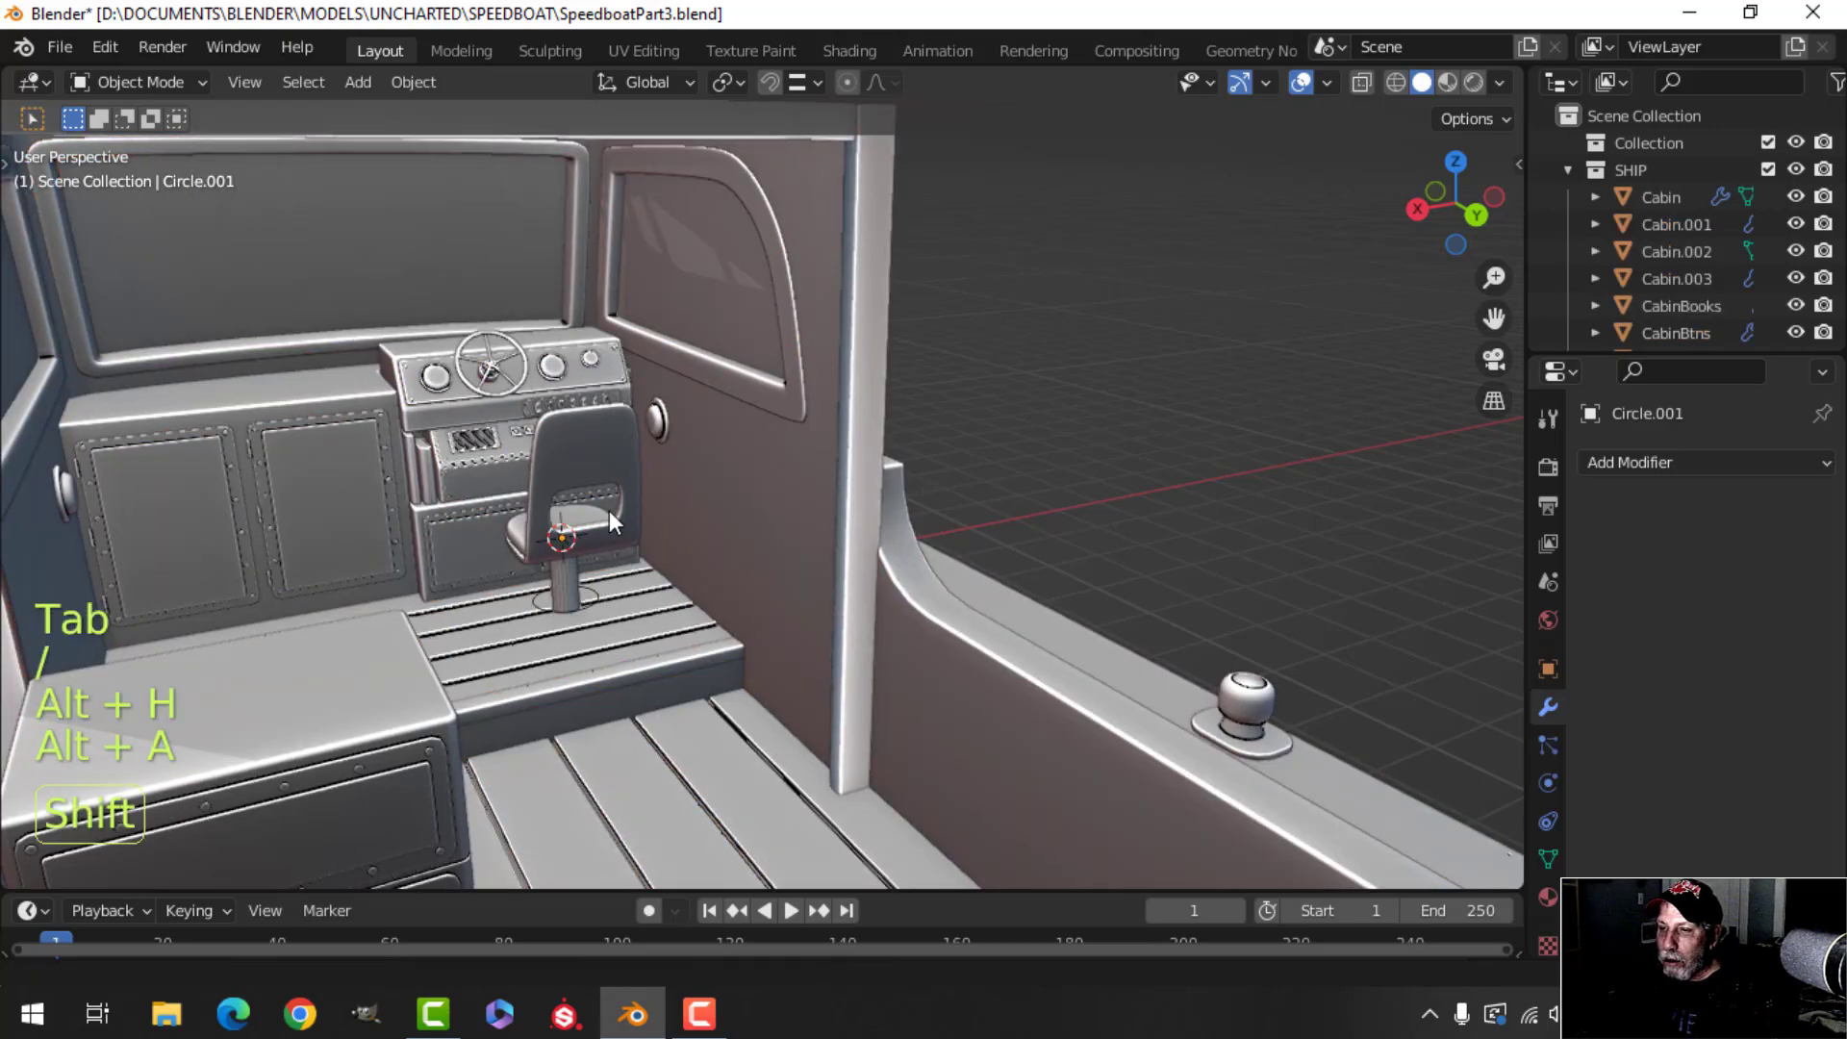
# Select the ring, pedestal, seat and cushion together, and raise all their geometry in Edit Mode relative to the cabin floor.
pyautogui.moveTo(609, 510); pyautogui.dragTo(798, 527, button='middle')
pyautogui.moveTo(799, 527)
pyautogui.mouseDown(button='middle')
pyautogui.moveTo(827, 516)
pyautogui.moveTo(782, 473)
pyautogui.moveTo(814, 510)
pyautogui.mouseUp(button='middle')
pyautogui.scroll(2, 814, 509)
pyautogui.keyDown('shift'); pyautogui.moveTo(825, 517); pyautogui.dragTo(758, 533, button='middle'); pyautogui.keyUp('shift')
pyautogui.scroll(-3, 834, 517)
pyautogui.click(754, 533)
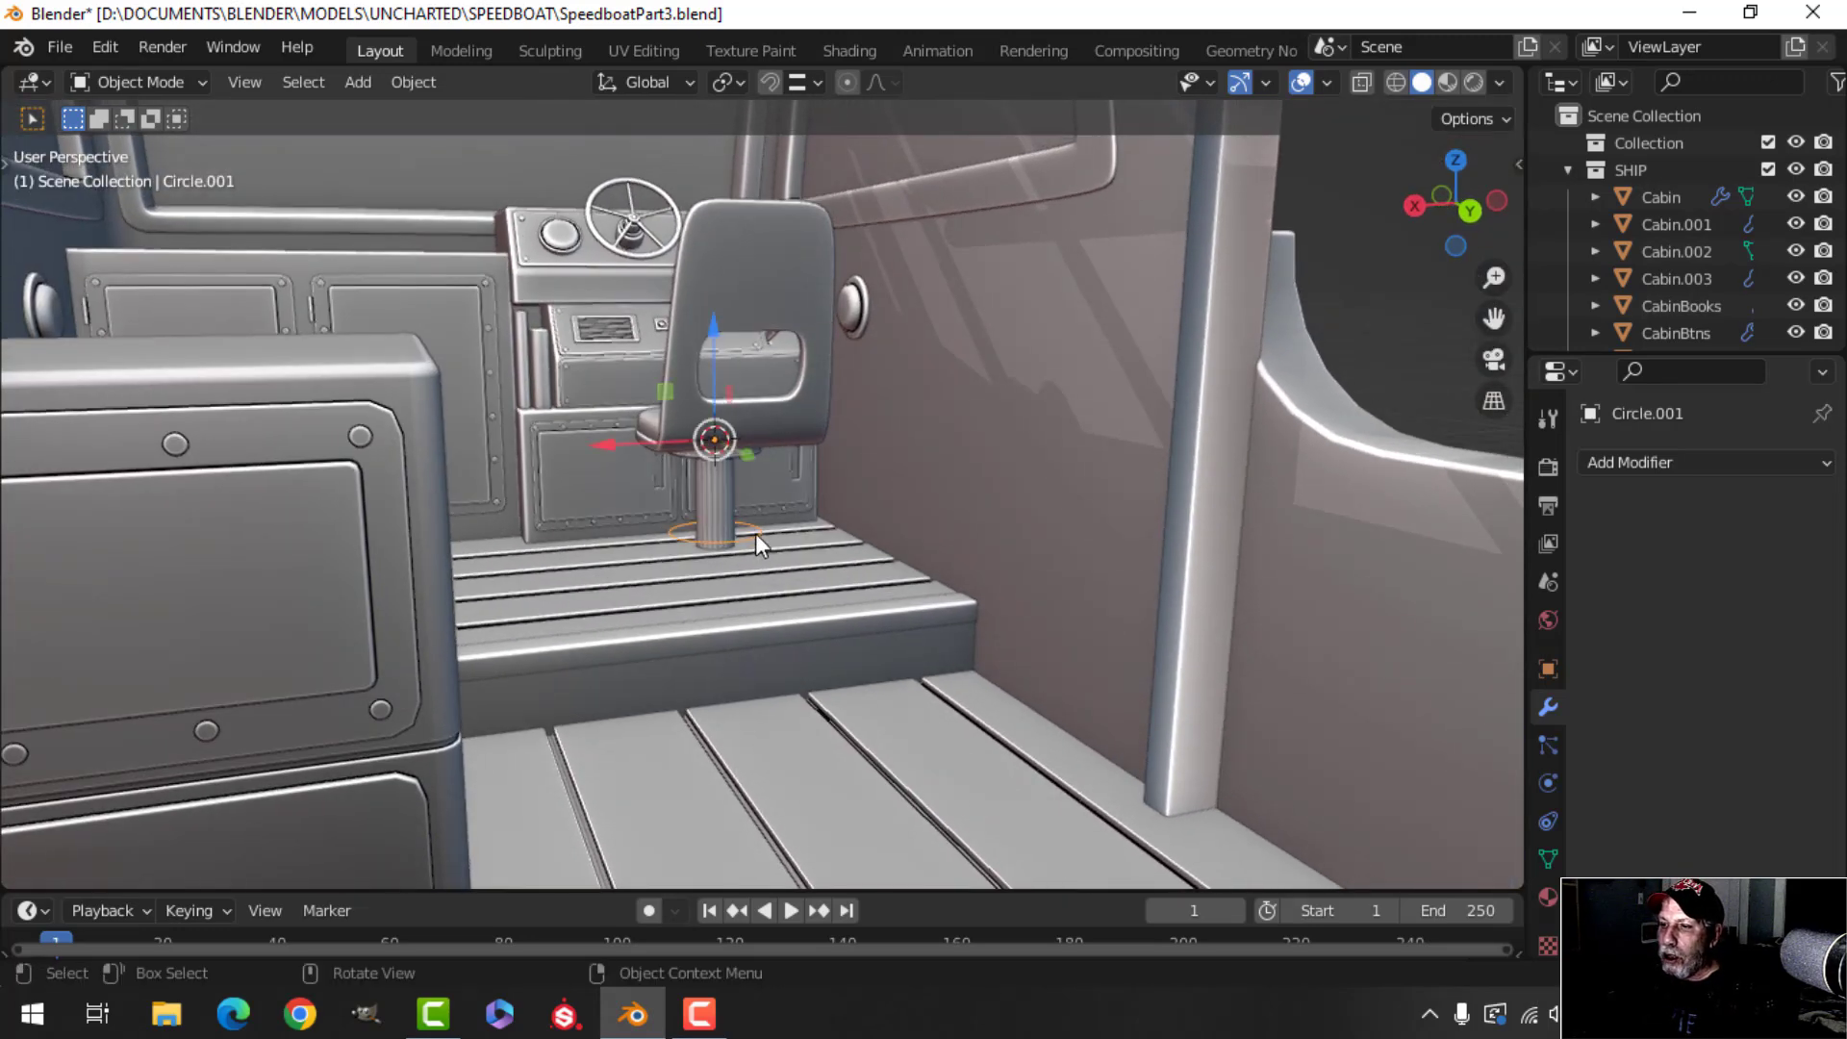
pyautogui.keyDown('shift'); pyautogui.click(723, 494); pyautogui.keyUp('shift')
pyautogui.keyDown('shift'); pyautogui.click(804, 450); pyautogui.keyUp('shift')
pyautogui.moveTo(804, 450); pyautogui.dragTo(766, 489, button='middle')
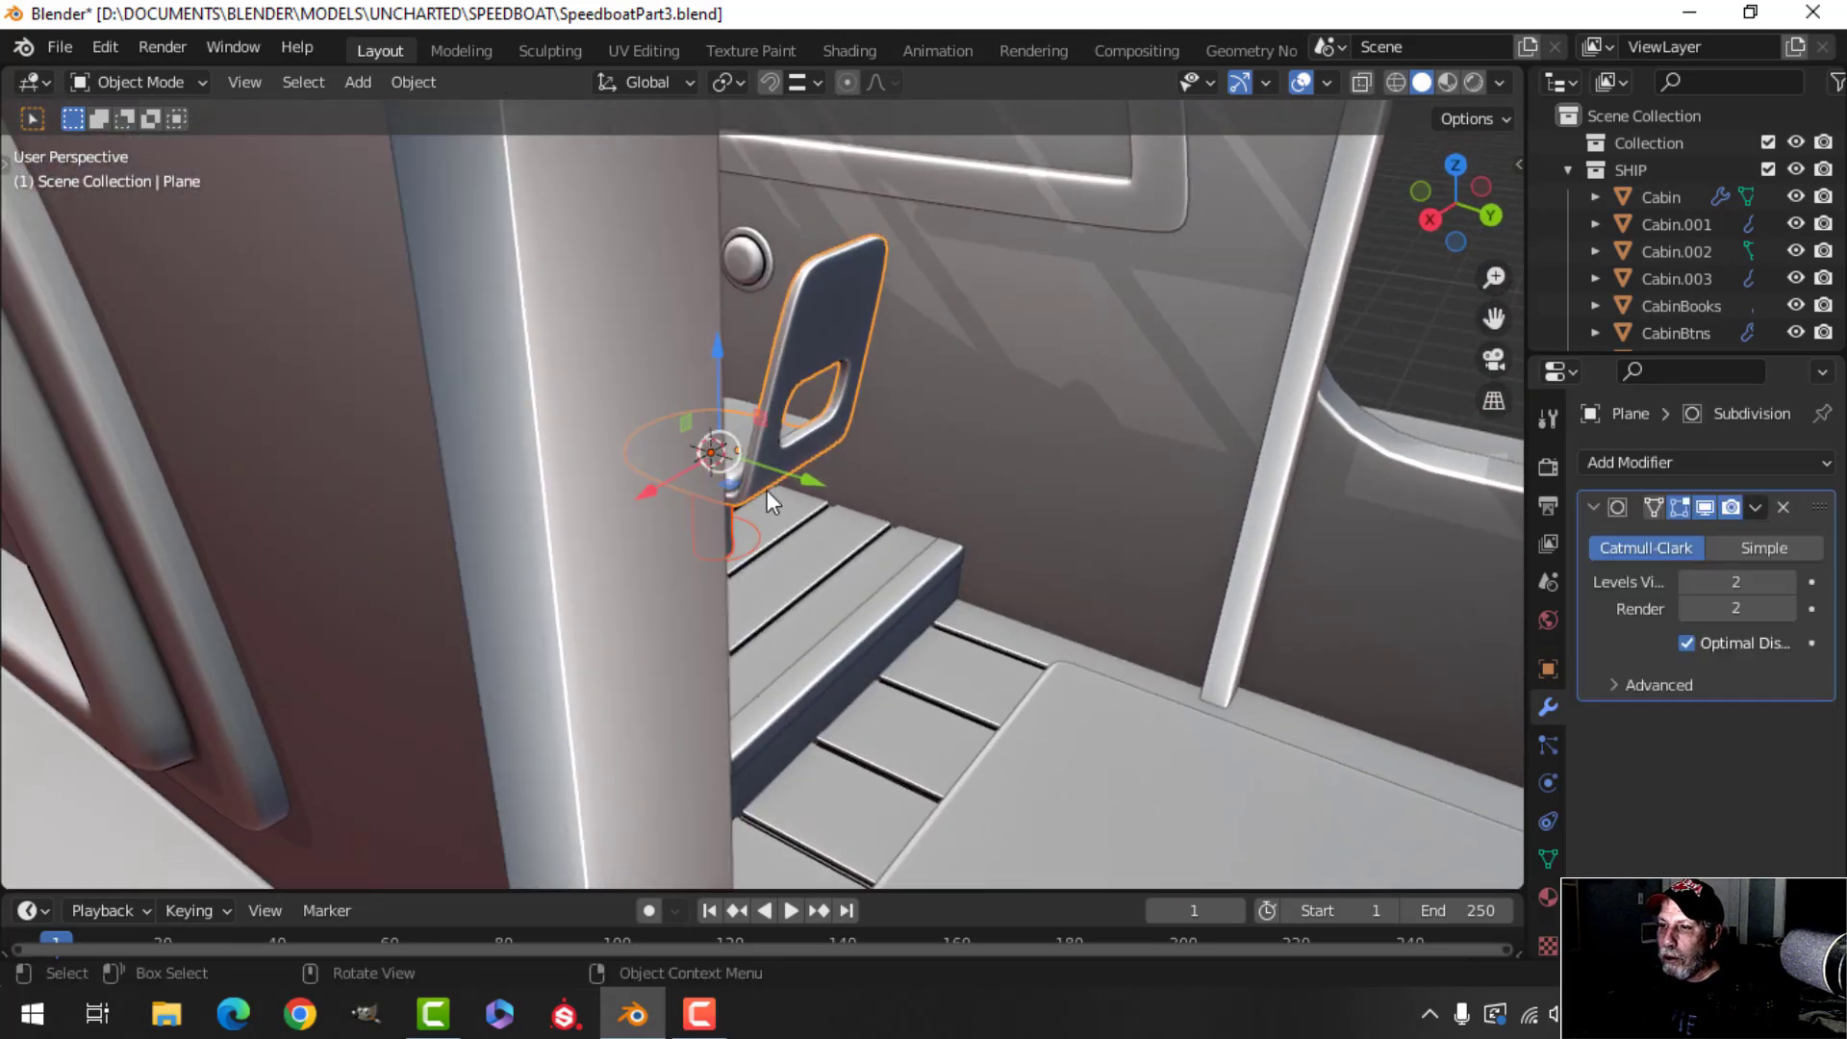
pyautogui.keyDown('shift'); pyautogui.click(737, 440); pyautogui.keyUp('shift')
pyautogui.moveTo(881, 496); pyautogui.dragTo(793, 441, button='middle')
pyautogui.press('Tab')
pyautogui.press('a')
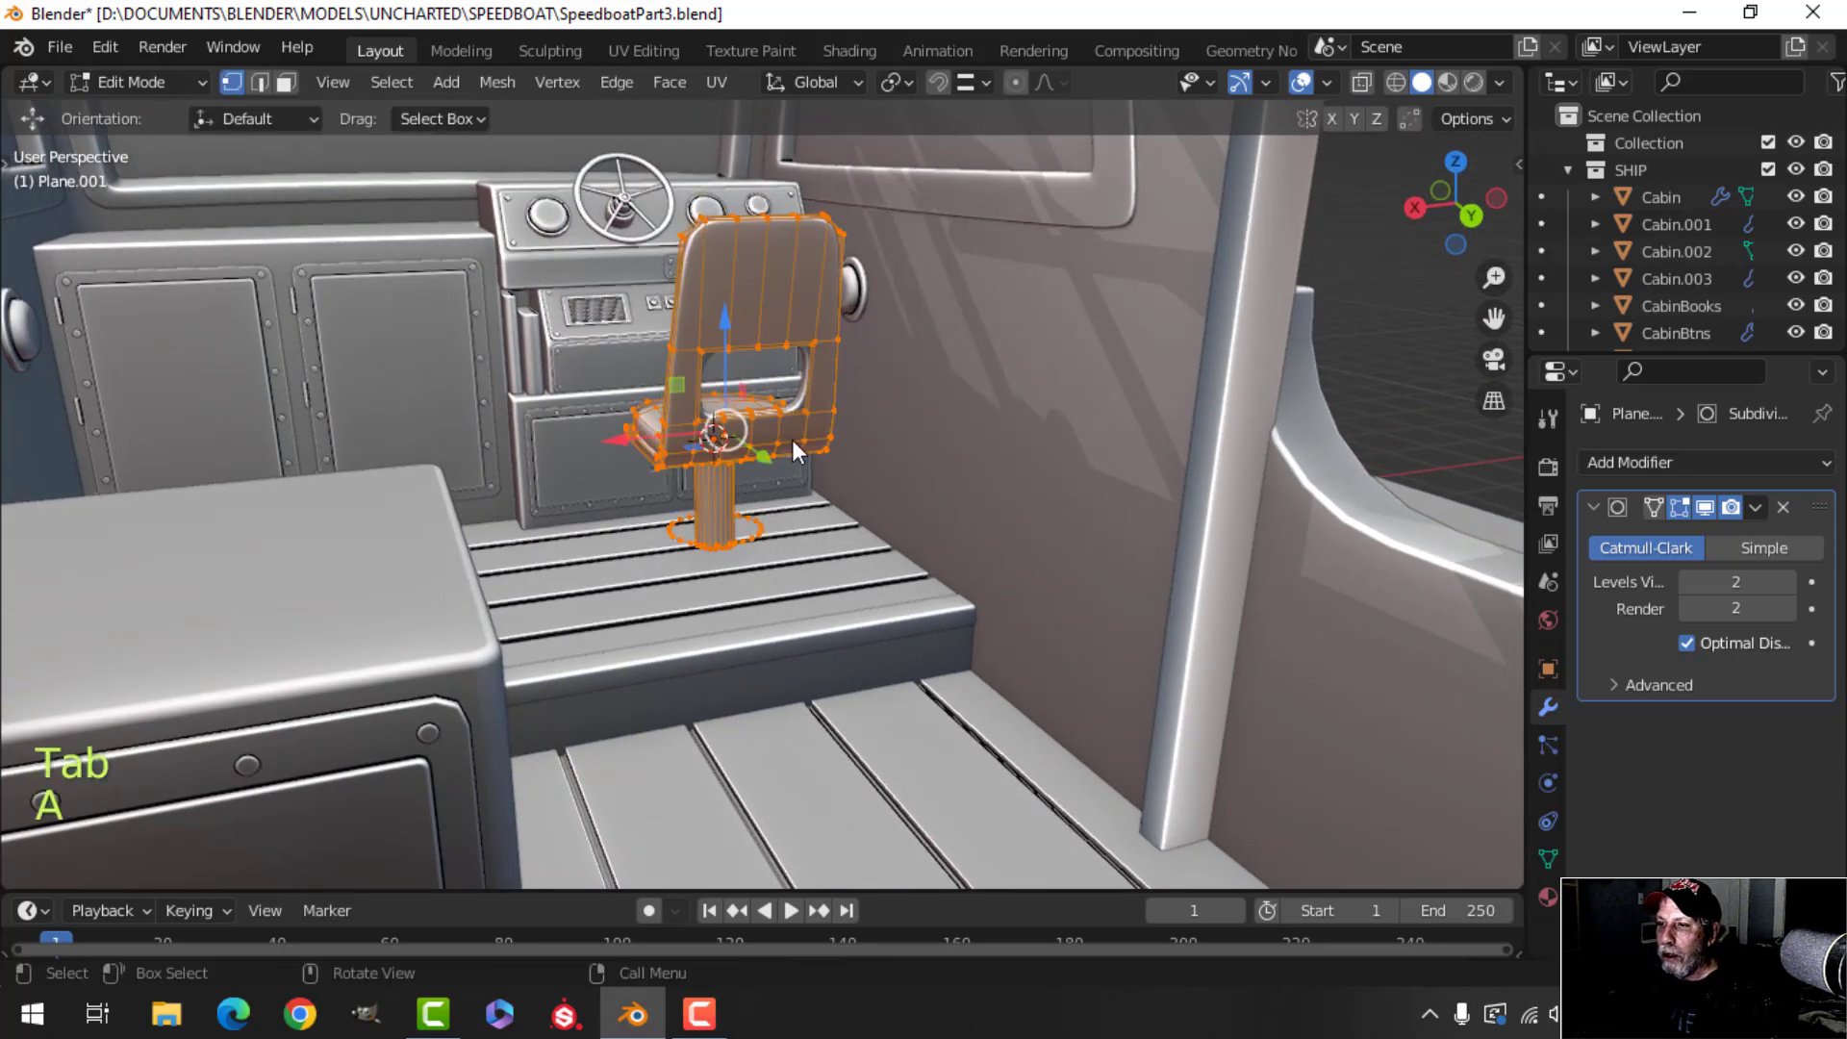
pyautogui.moveTo(720, 331); pyautogui.dragTo(706, 269)
pyautogui.moveTo(706, 270); pyautogui.dragTo(827, 371, button='middle')
# Scale the whole chair to 0.887 and shift it about 0.115 m along X in front of the console, then leave Edit Mode.
pyautogui.press('s')
pyautogui.click(877, 320)
pyautogui.press('g')
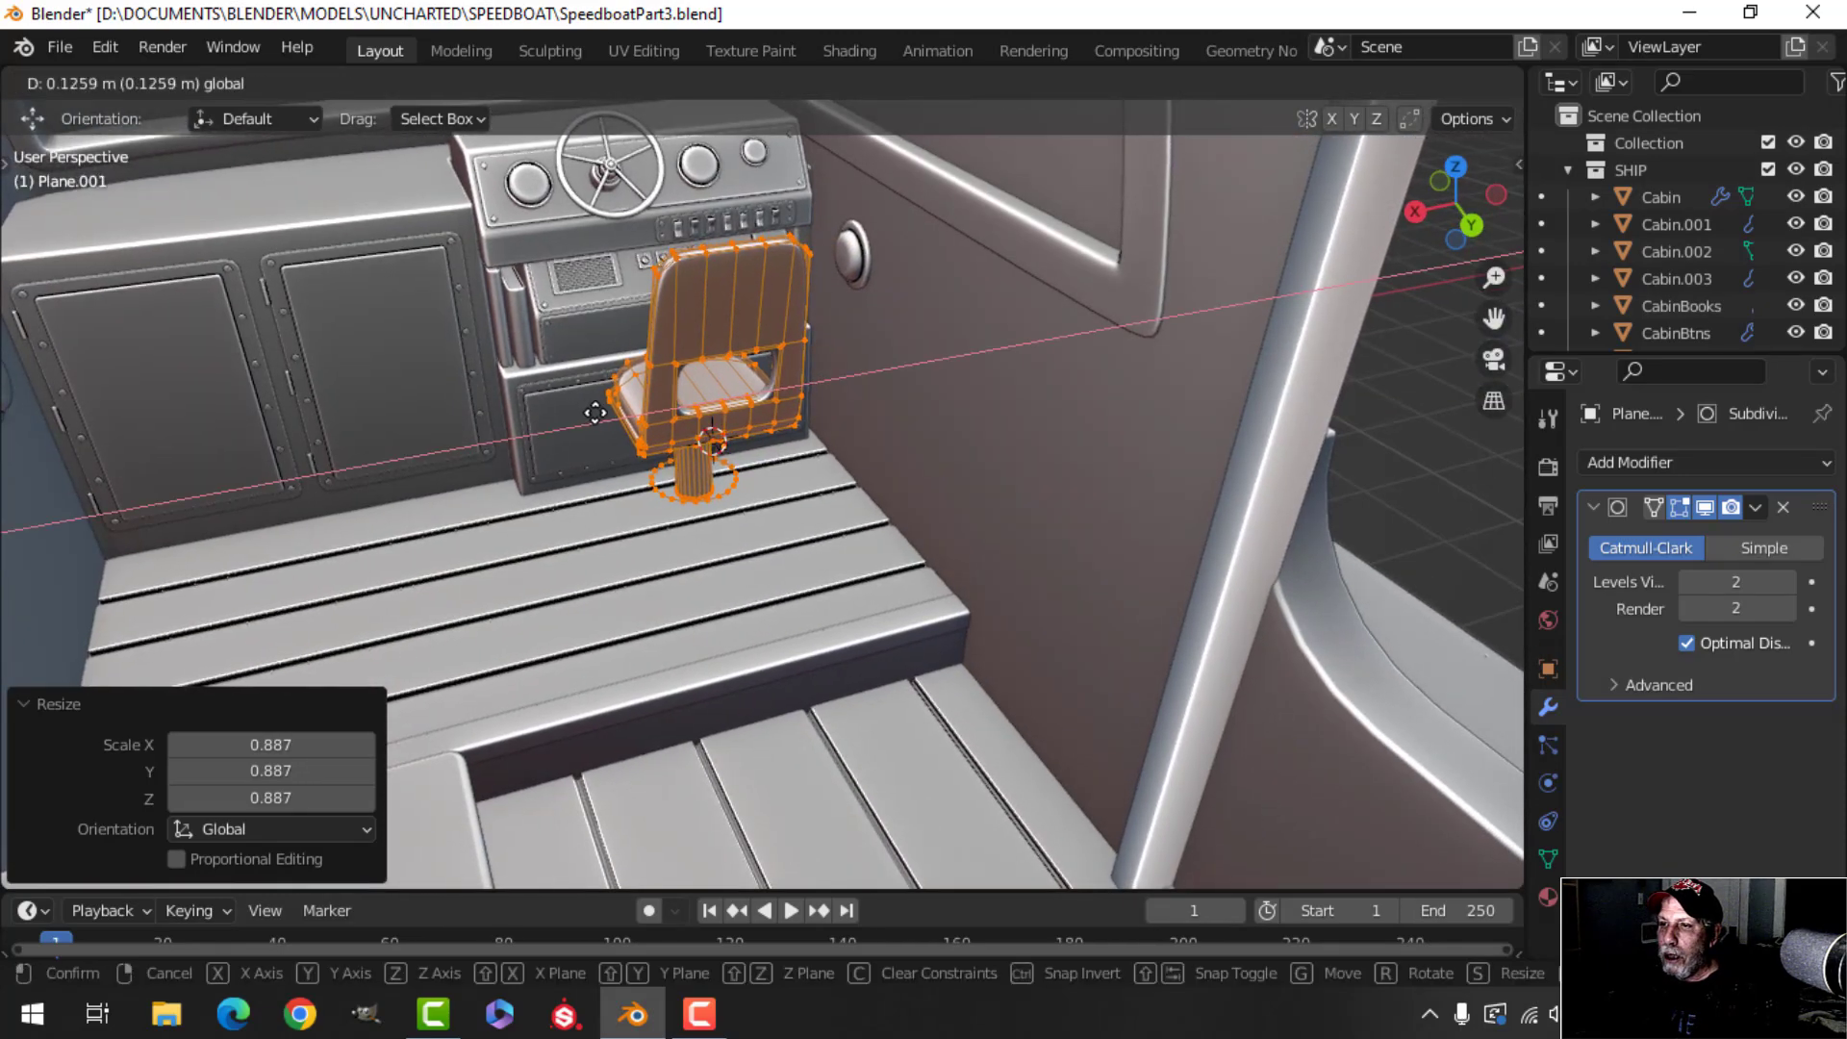
pyautogui.click(595, 413)
pyautogui.press('ctrl+KP_1')
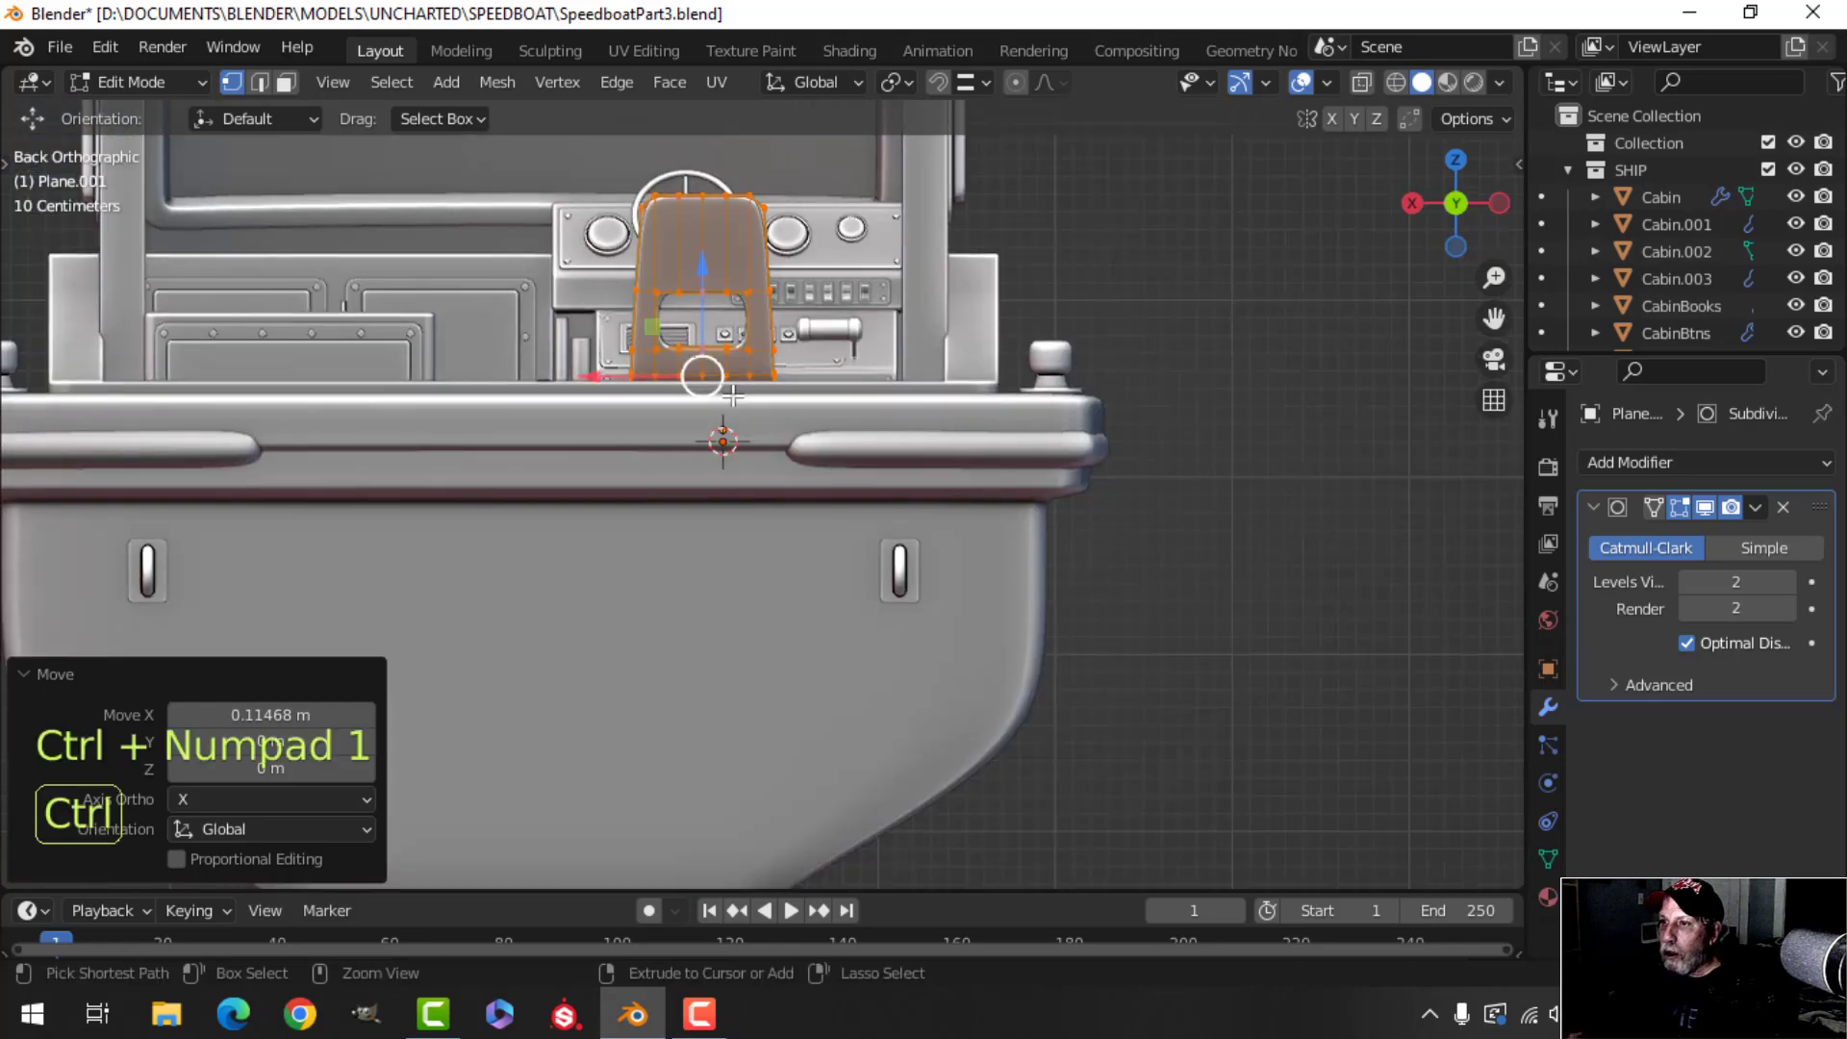
pyautogui.moveTo(710, 272); pyautogui.dragTo(739, 390, button='middle')
pyautogui.hotkey('alt', 'a')
pyautogui.press('Tab')
# Select only the separate ring around the post's base and scale all its vertices in Edit Mode.
pyautogui.click(743, 401)
pyautogui.press('Tab')
pyautogui.press('a')
pyautogui.press('s')
pyautogui.click(733, 404)
# Duplicate the ring and move the copy along negative X until it sits next to the cabin's side wall.
pyautogui.hotkey('shift', 'd')
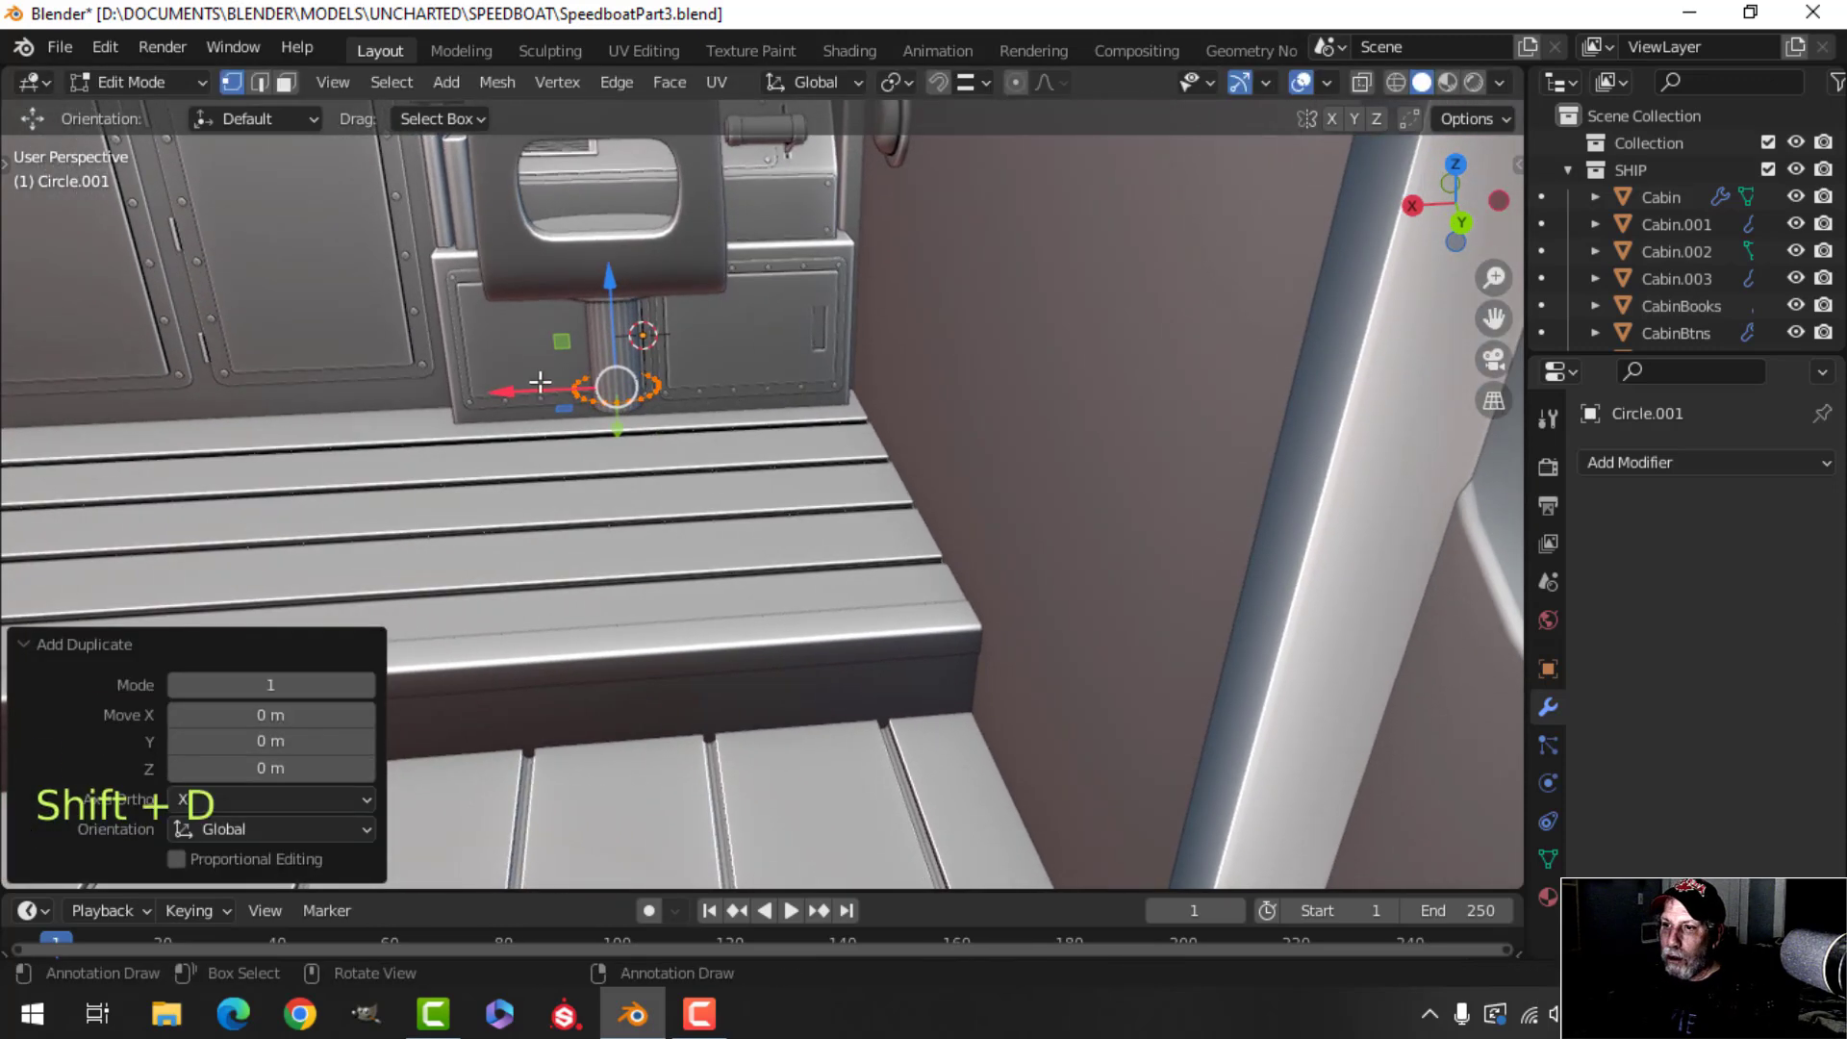
pyautogui.moveTo(546, 390); pyautogui.dragTo(653, 384)
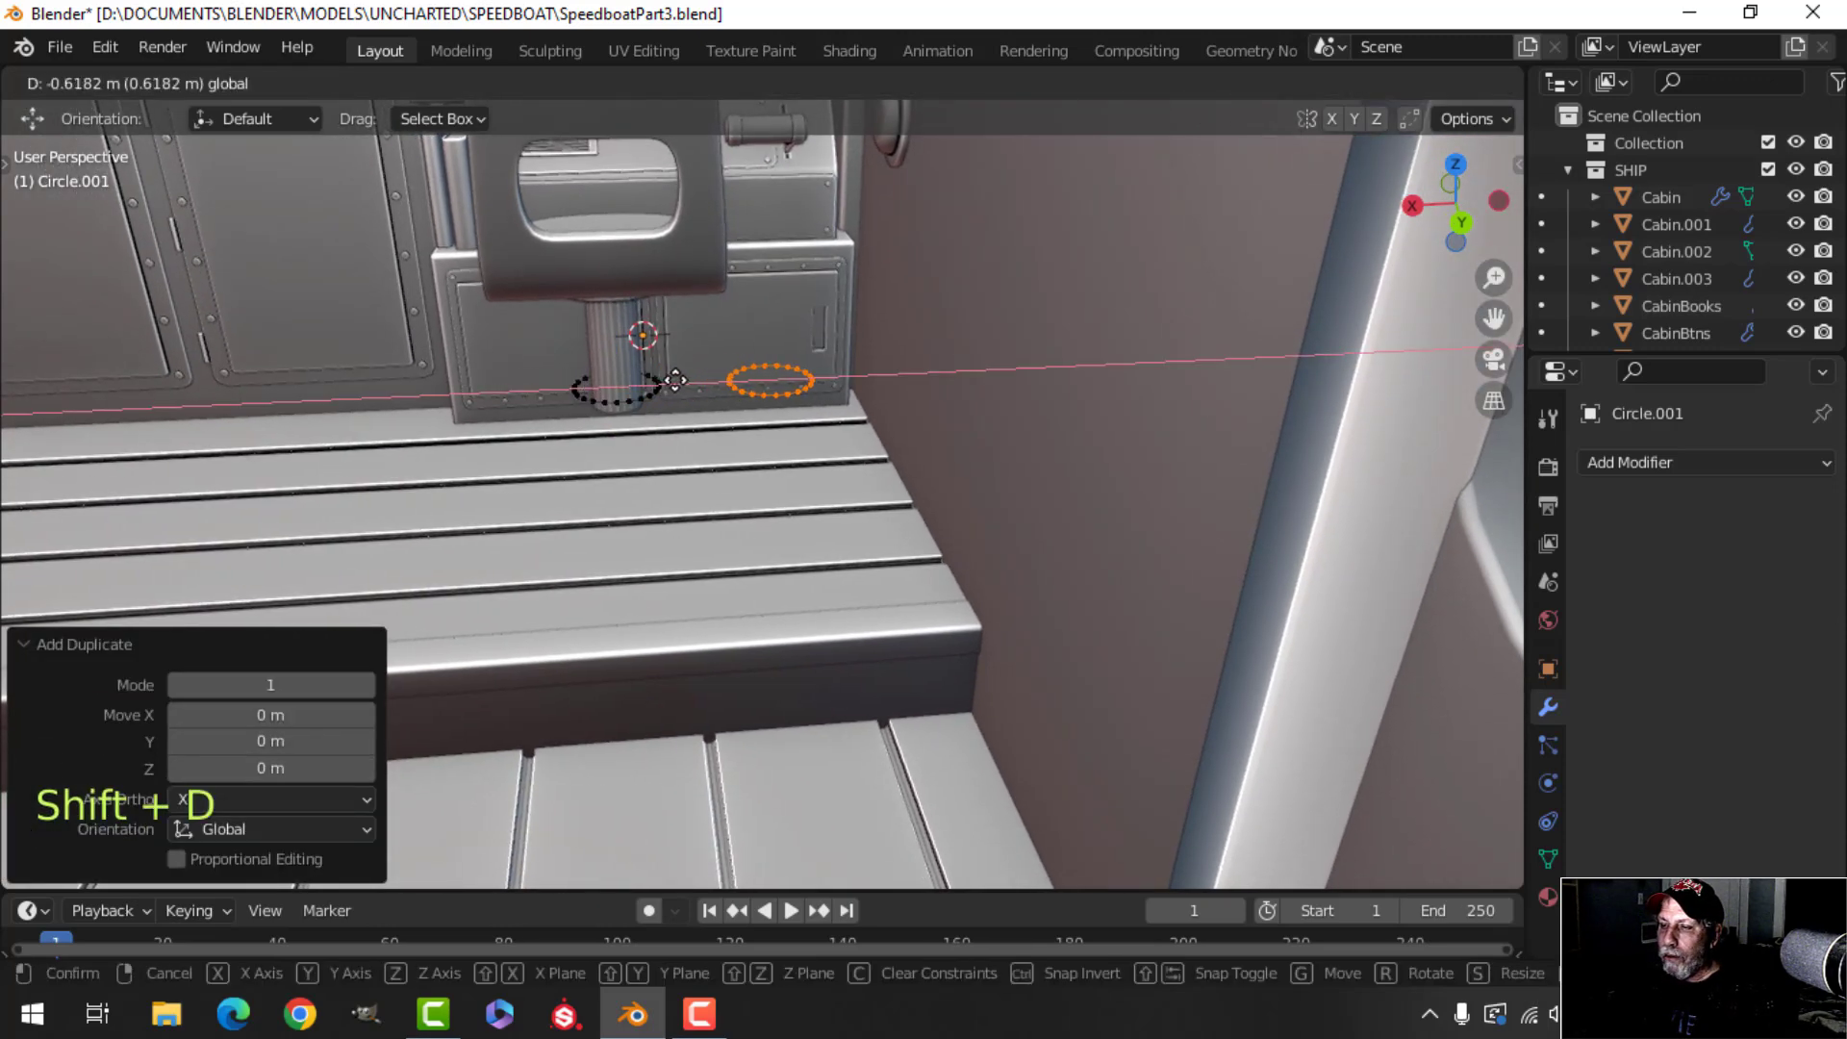
pyautogui.moveTo(723, 377); pyautogui.dragTo(723, 377)
pyautogui.moveTo(805, 373)
pyautogui.mouseDown(button='middle')
pyautogui.moveTo(781, 408)
pyautogui.moveTo(799, 386)
pyautogui.mouseUp(button='middle')
pyautogui.moveTo(720, 380); pyautogui.dragTo(736, 382)
pyautogui.scroll(-4, 736, 382)
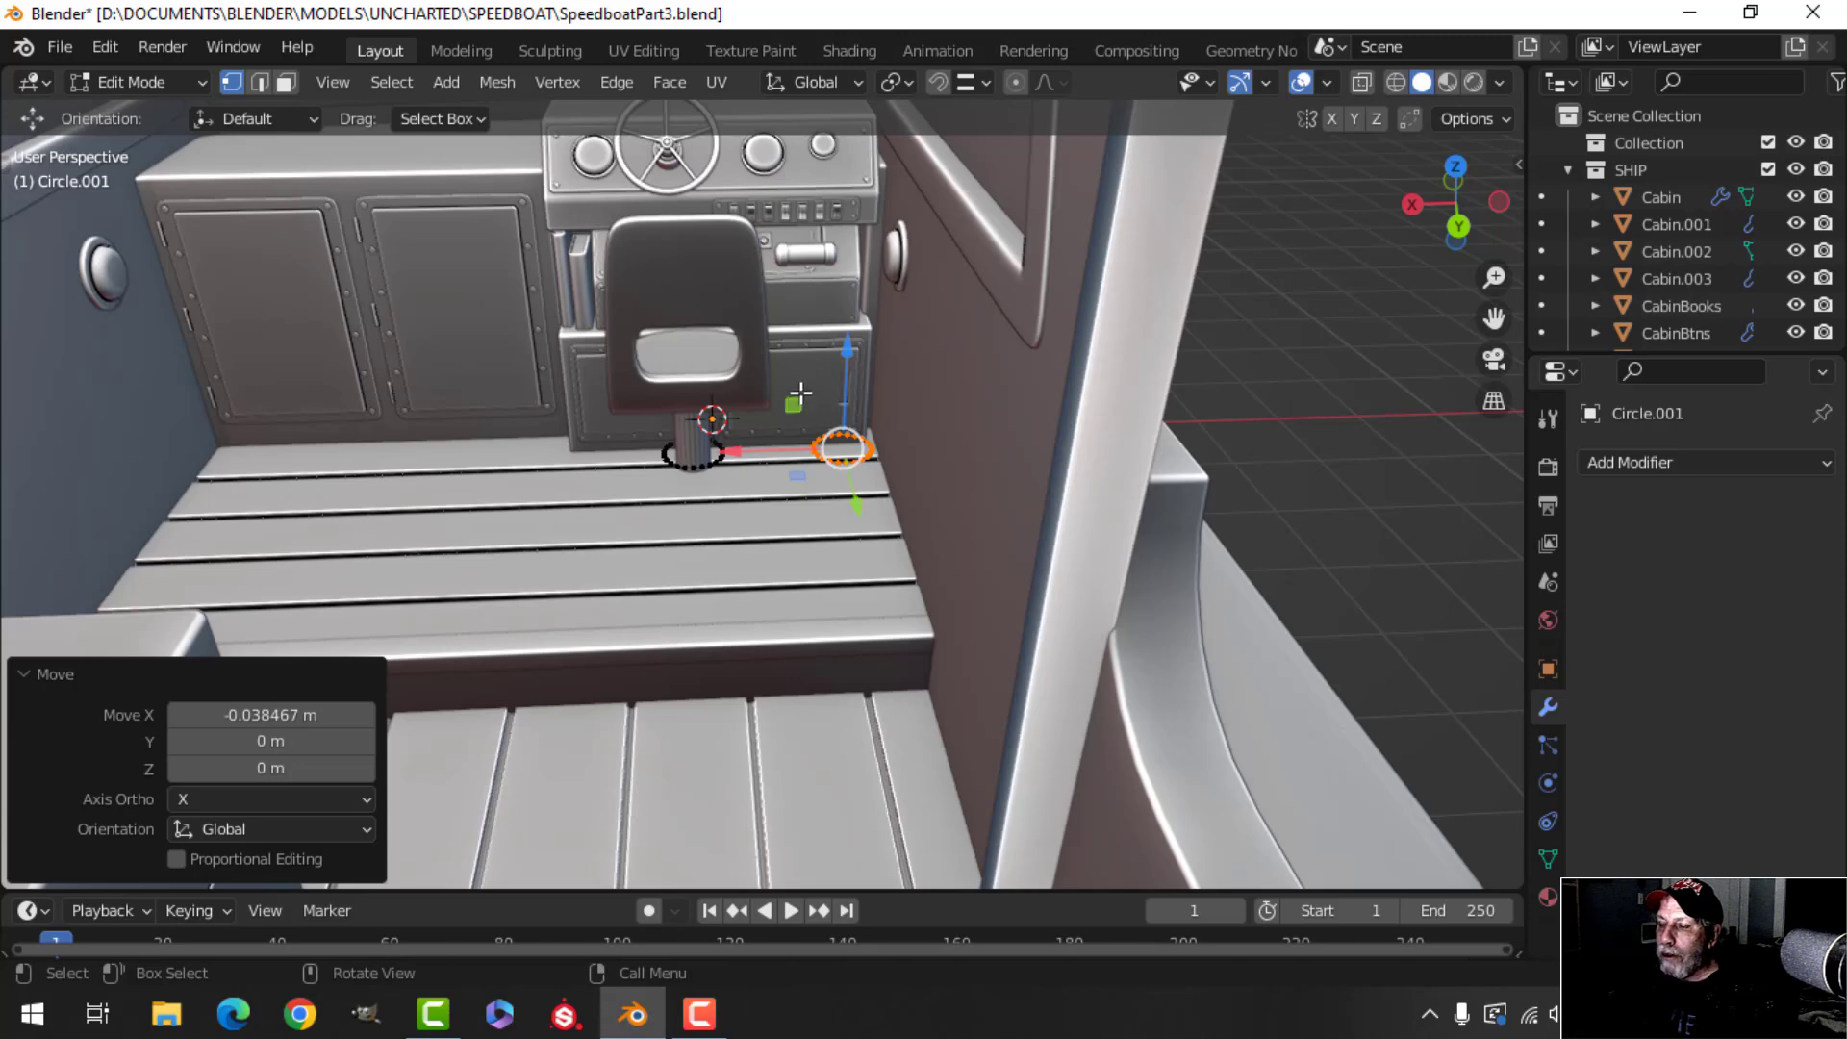
# Hide everything except the two rings and reopen them in Edit Mode, viewed from above.
pyautogui.keyDown('shift'); pyautogui.moveTo(778, 456); pyautogui.dragTo(771, 355, button='middle'); pyautogui.keyUp('shift')
pyautogui.scroll(3, 769, 317)
pyautogui.hotkey('alt', 'a')
pyautogui.keyDown('shift'); pyautogui.moveTo(727, 290); pyautogui.dragTo(702, 355, button='middle'); pyautogui.keyUp('shift')
pyautogui.scroll(3, 701, 355)
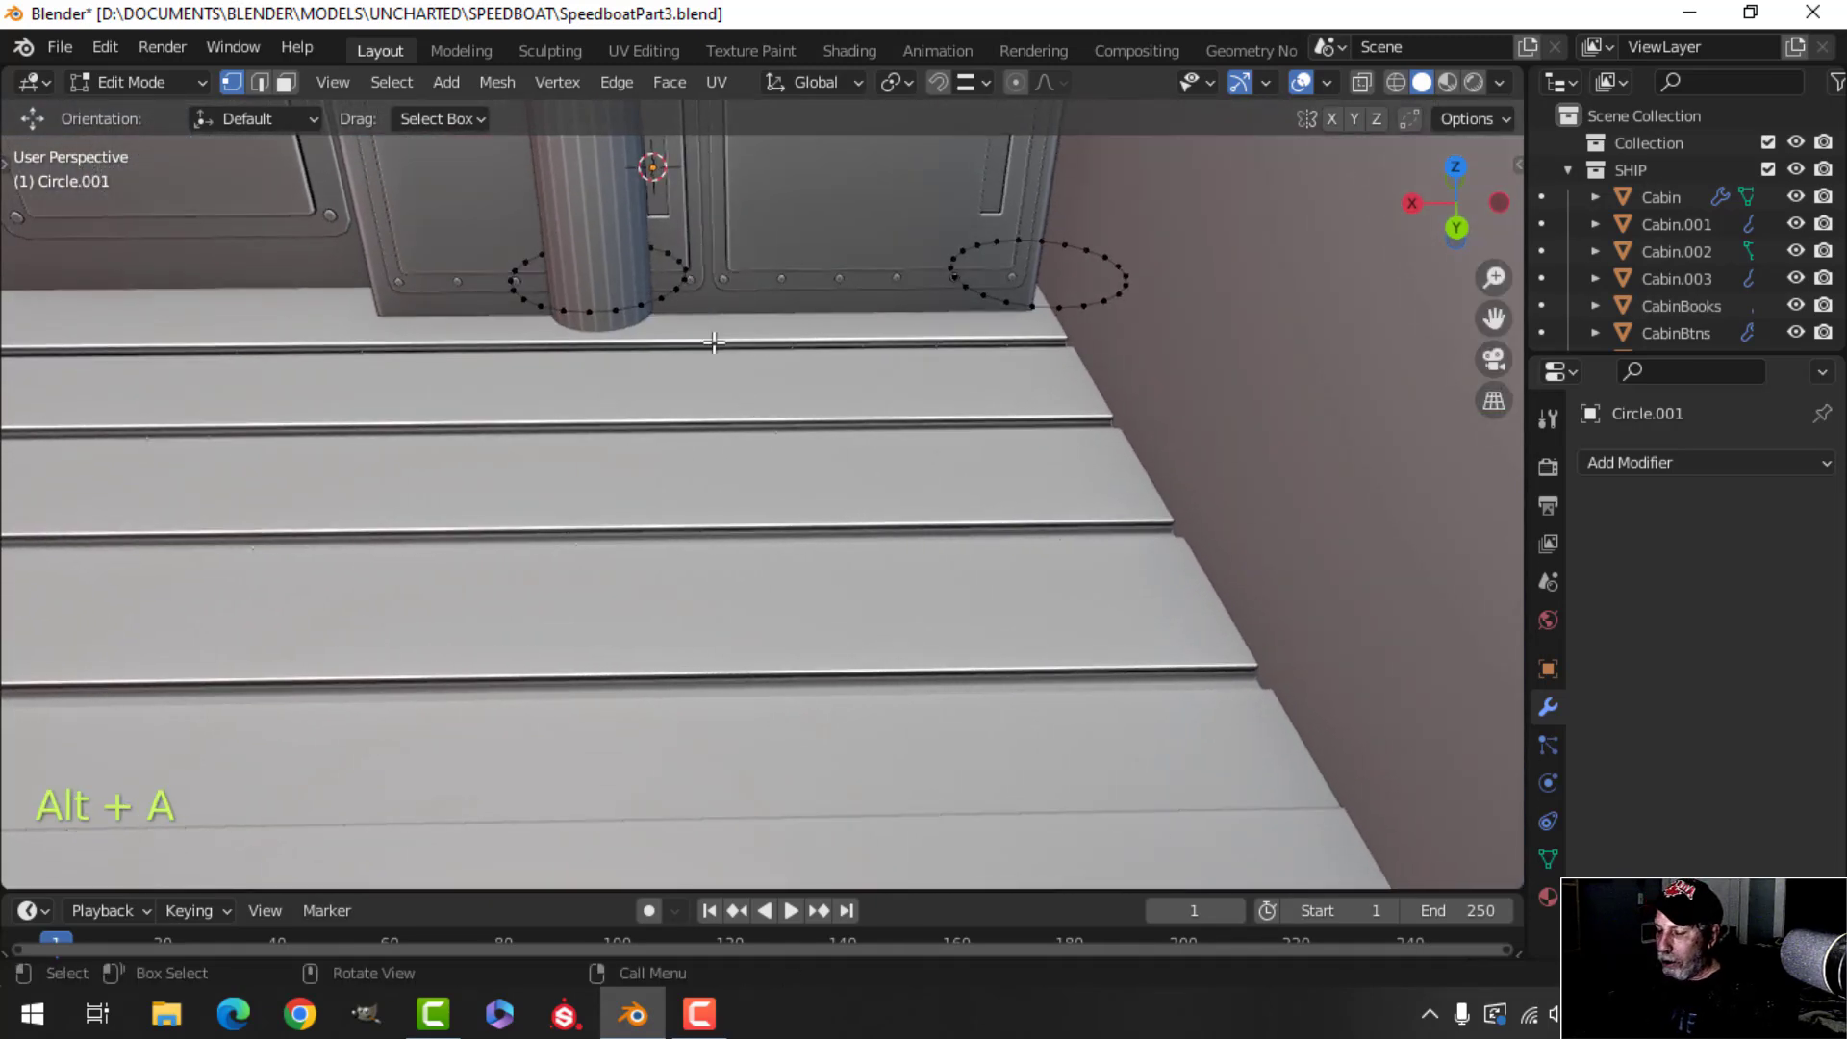
pyautogui.press('Tab')
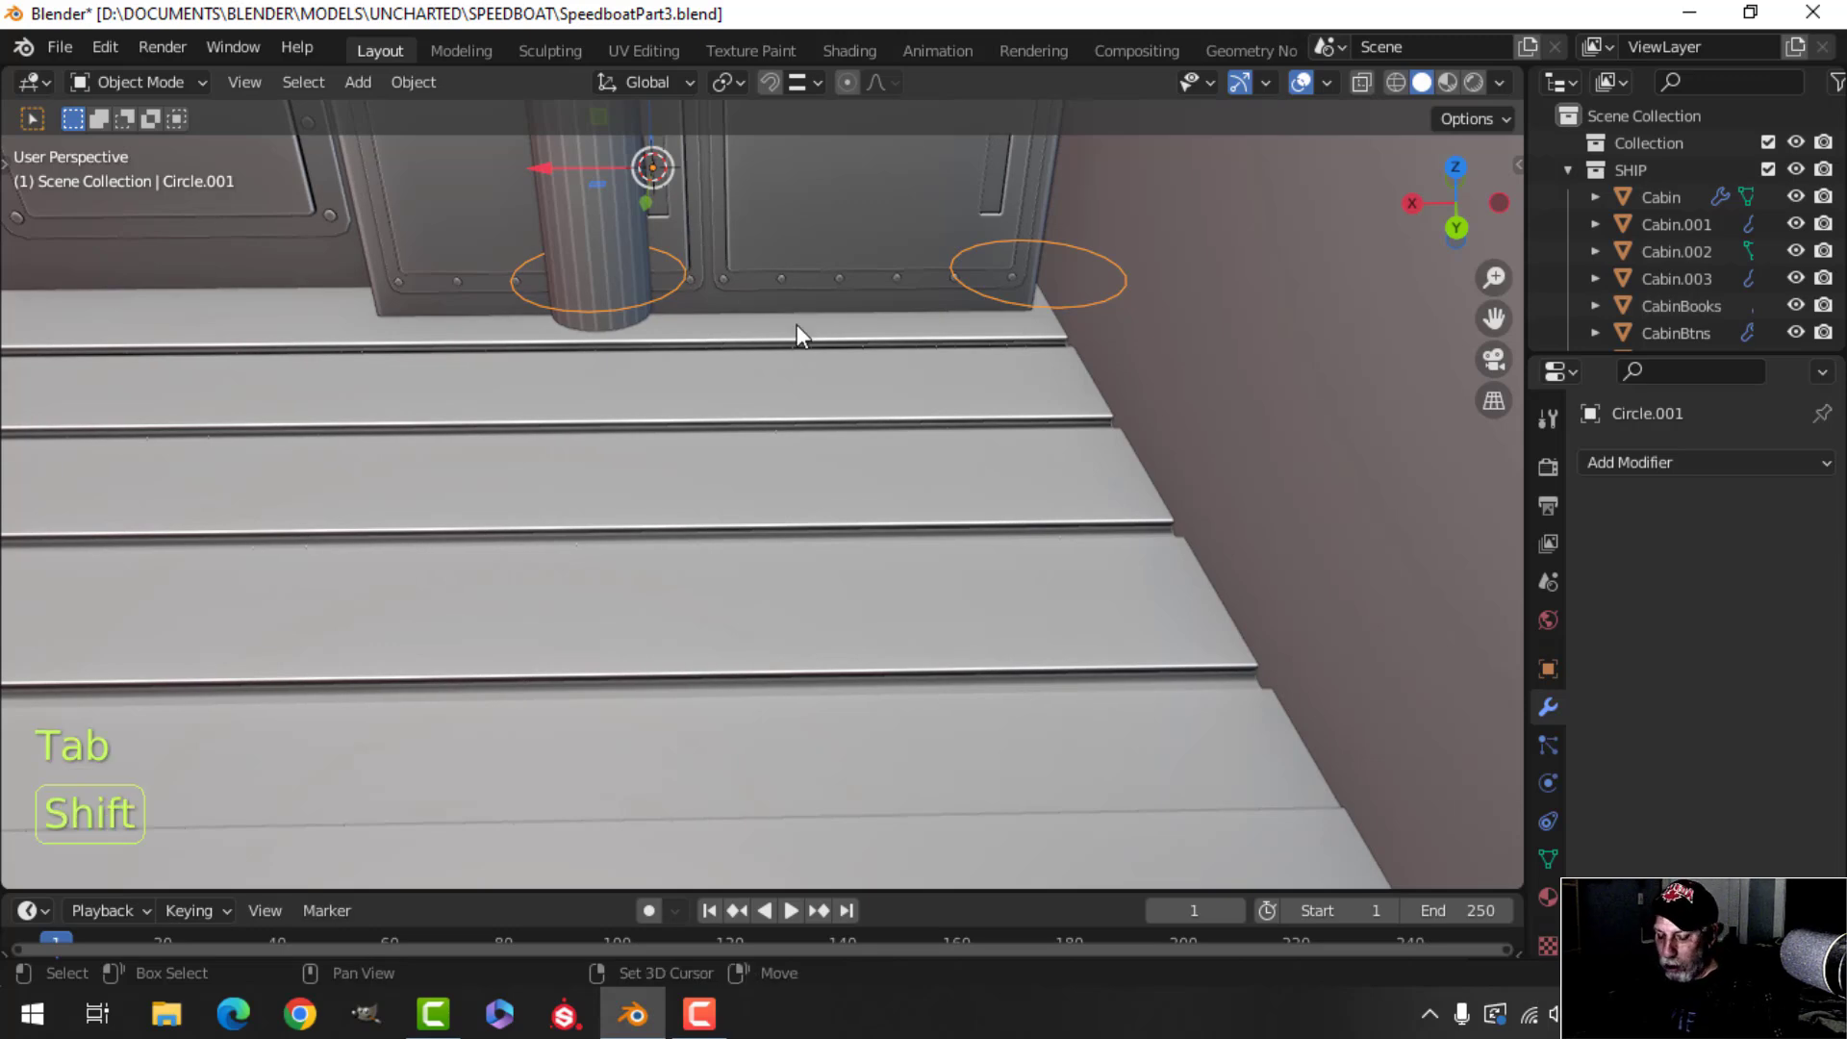
pyautogui.hotkey('shift', 'h')
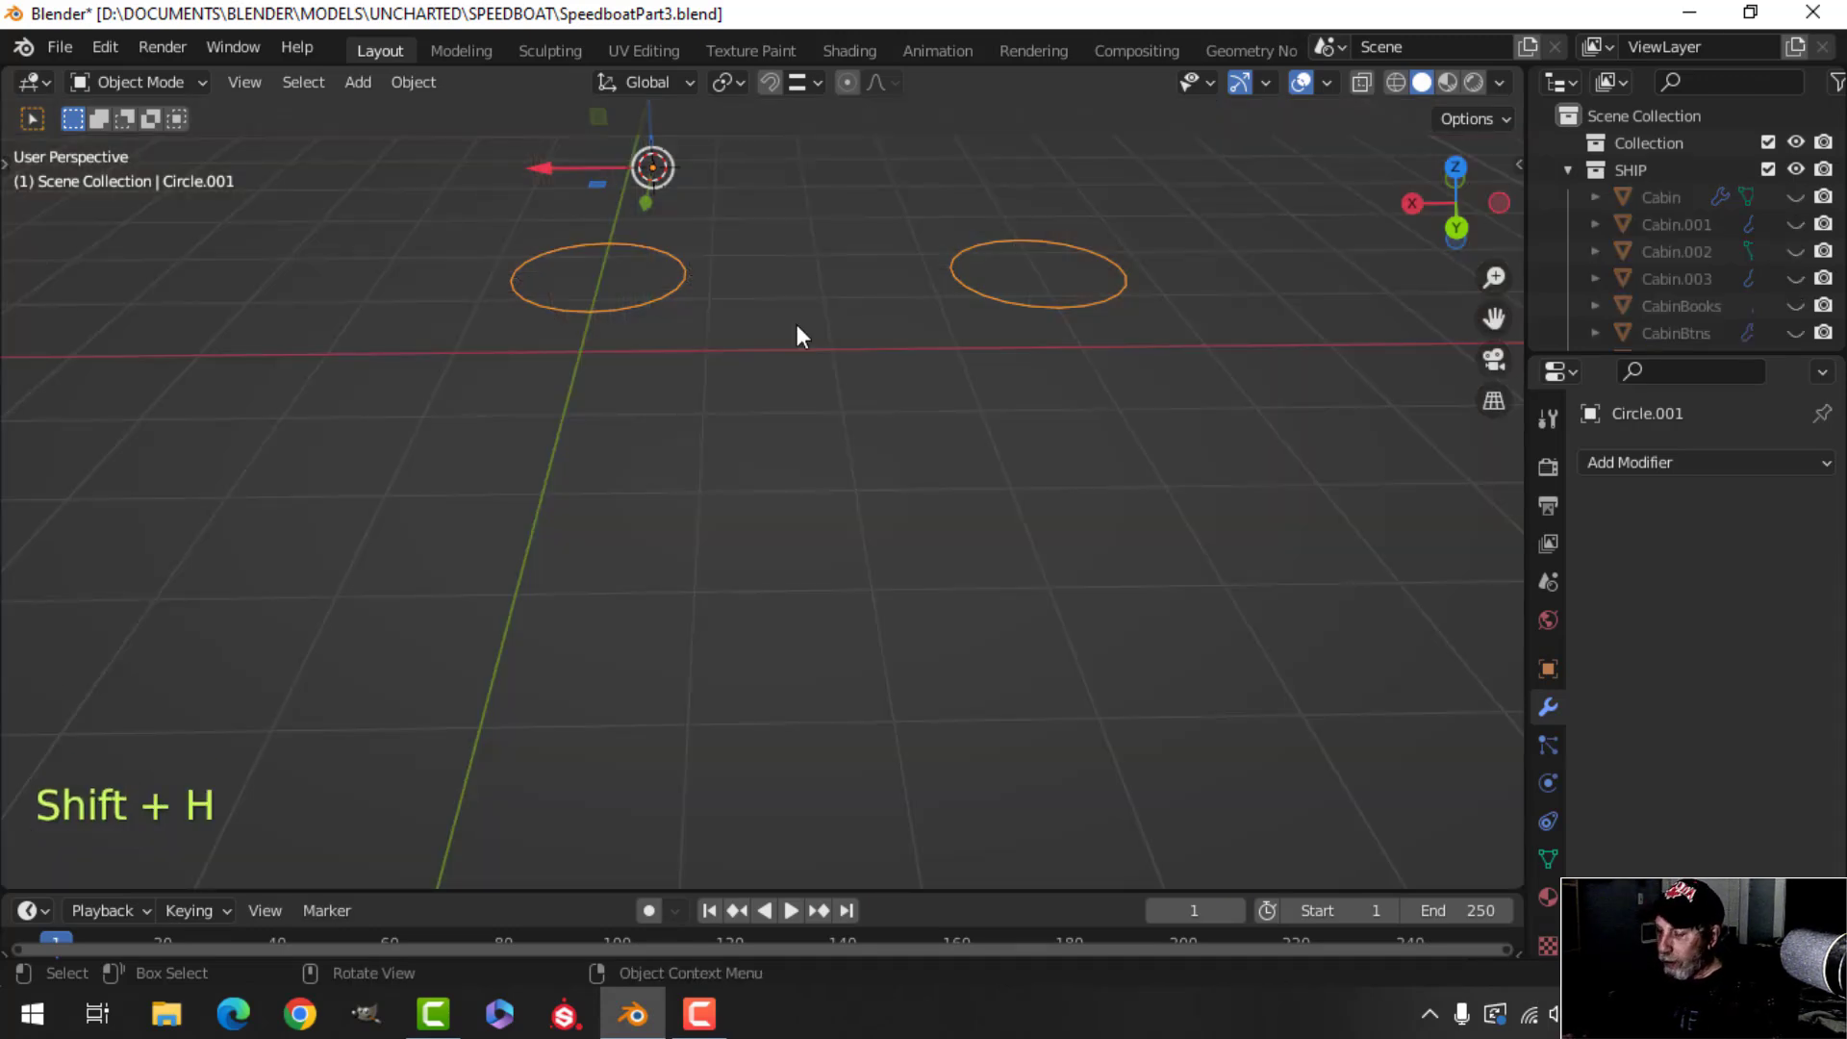
pyautogui.moveTo(797, 325); pyautogui.dragTo(814, 460, button='middle')
pyautogui.keyDown('shift'); pyautogui.moveTo(805, 489); pyautogui.dragTo(833, 439, button='middle'); pyautogui.keyUp('shift')
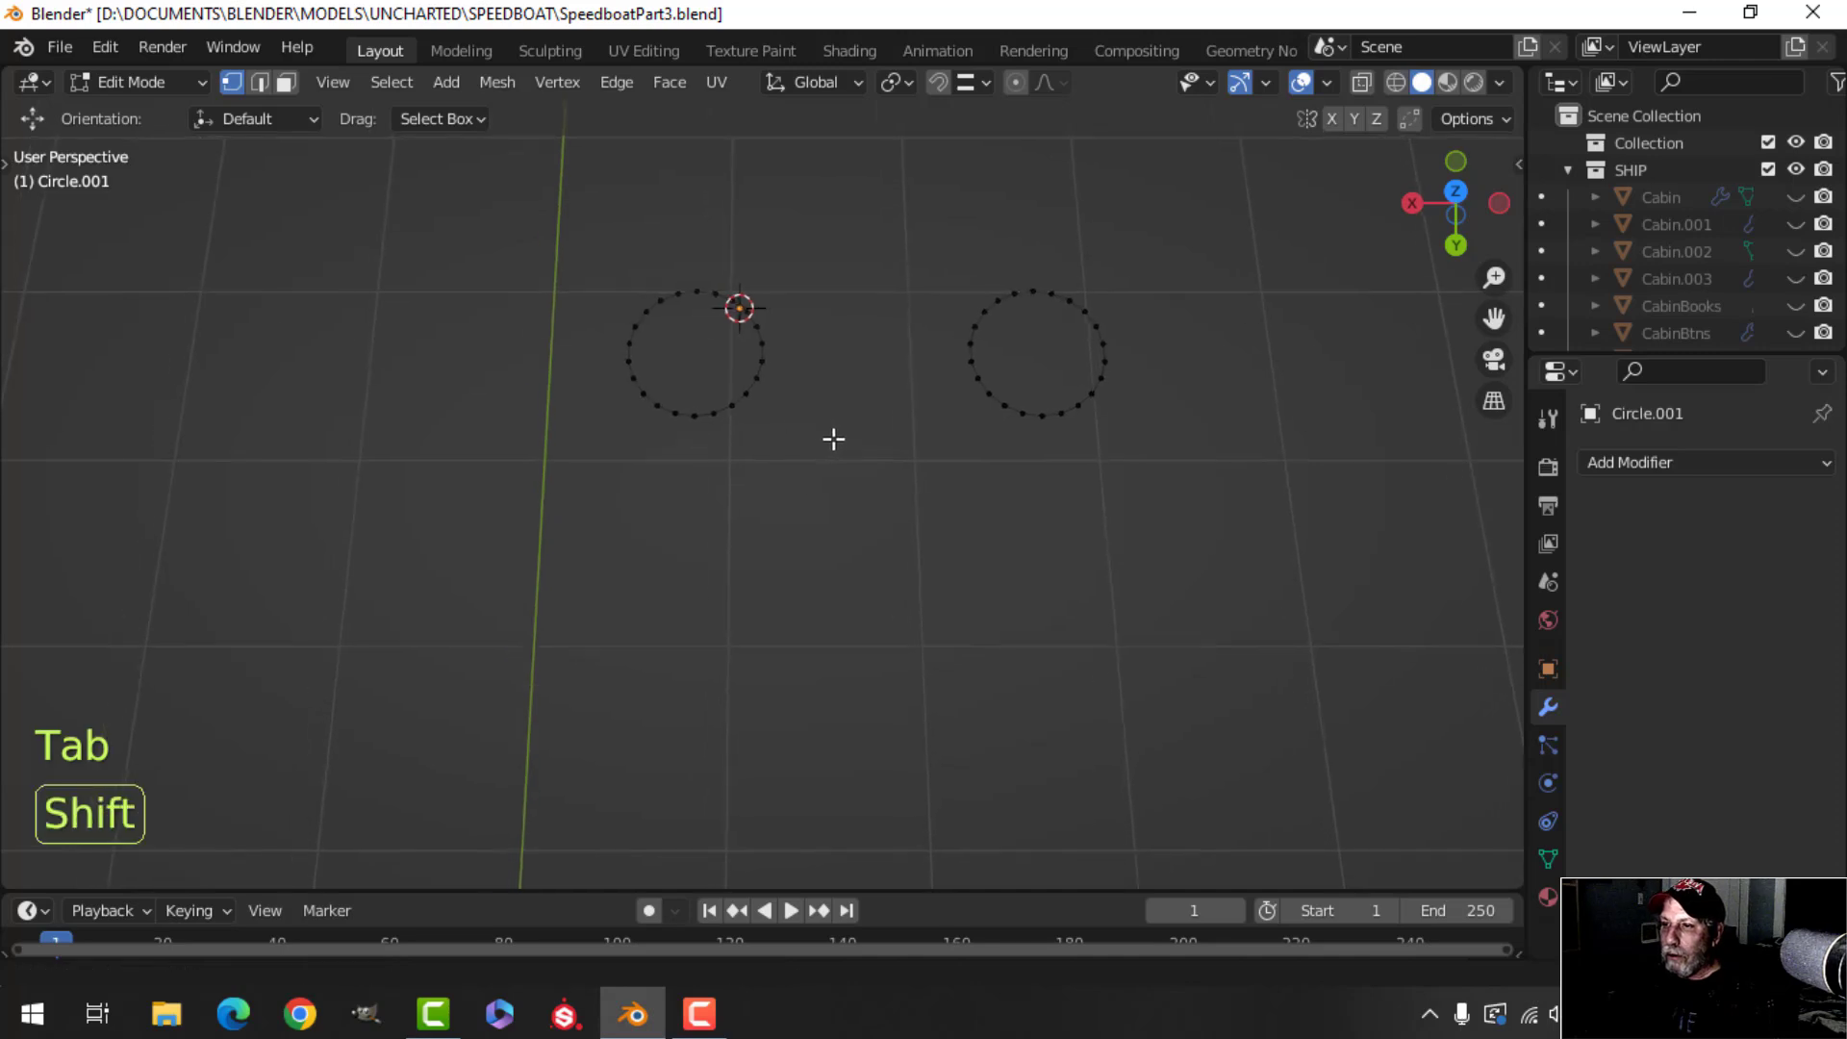
# Delete the vertices on the facing halves of both rings, keeping only the two outer arcs.
pyautogui.press('b')
pyautogui.moveTo(823, 520); pyautogui.dragTo(752, 306)
pyautogui.moveTo(716, 243); pyautogui.dragTo(718, 247)
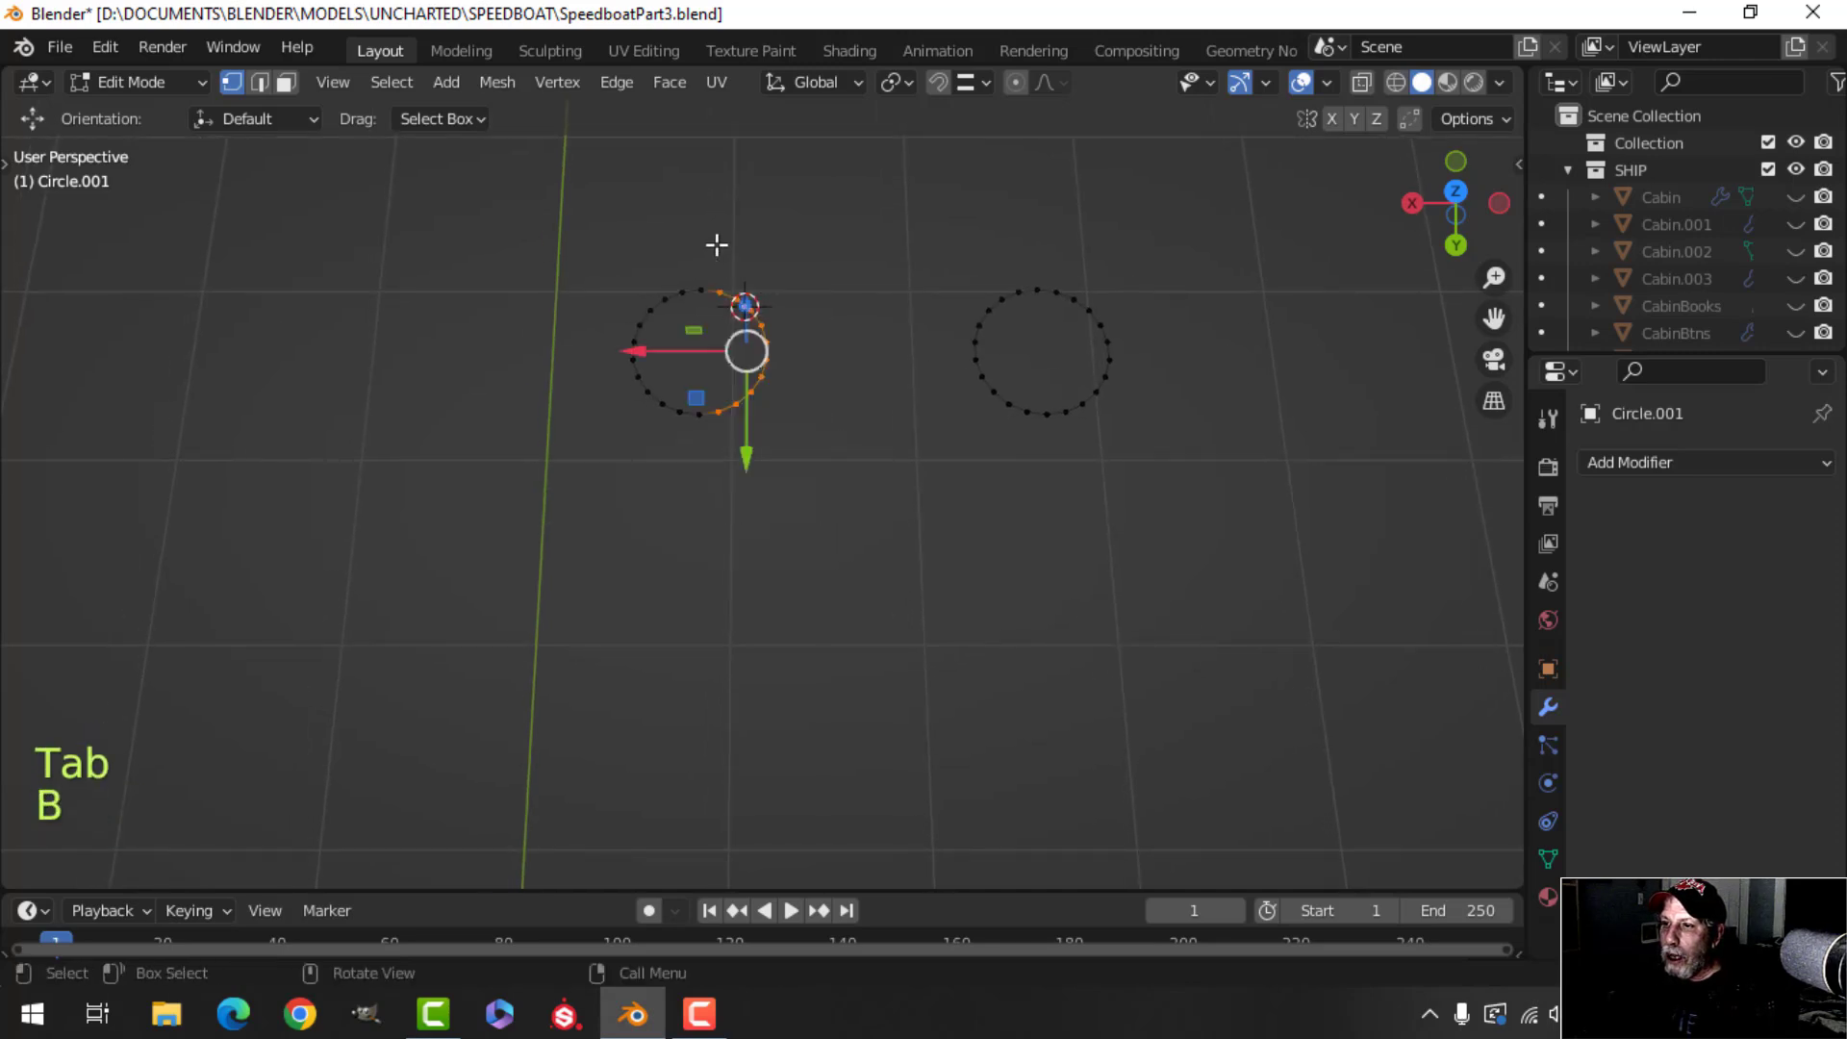
pyautogui.press('x')
pyautogui.click(660, 187)
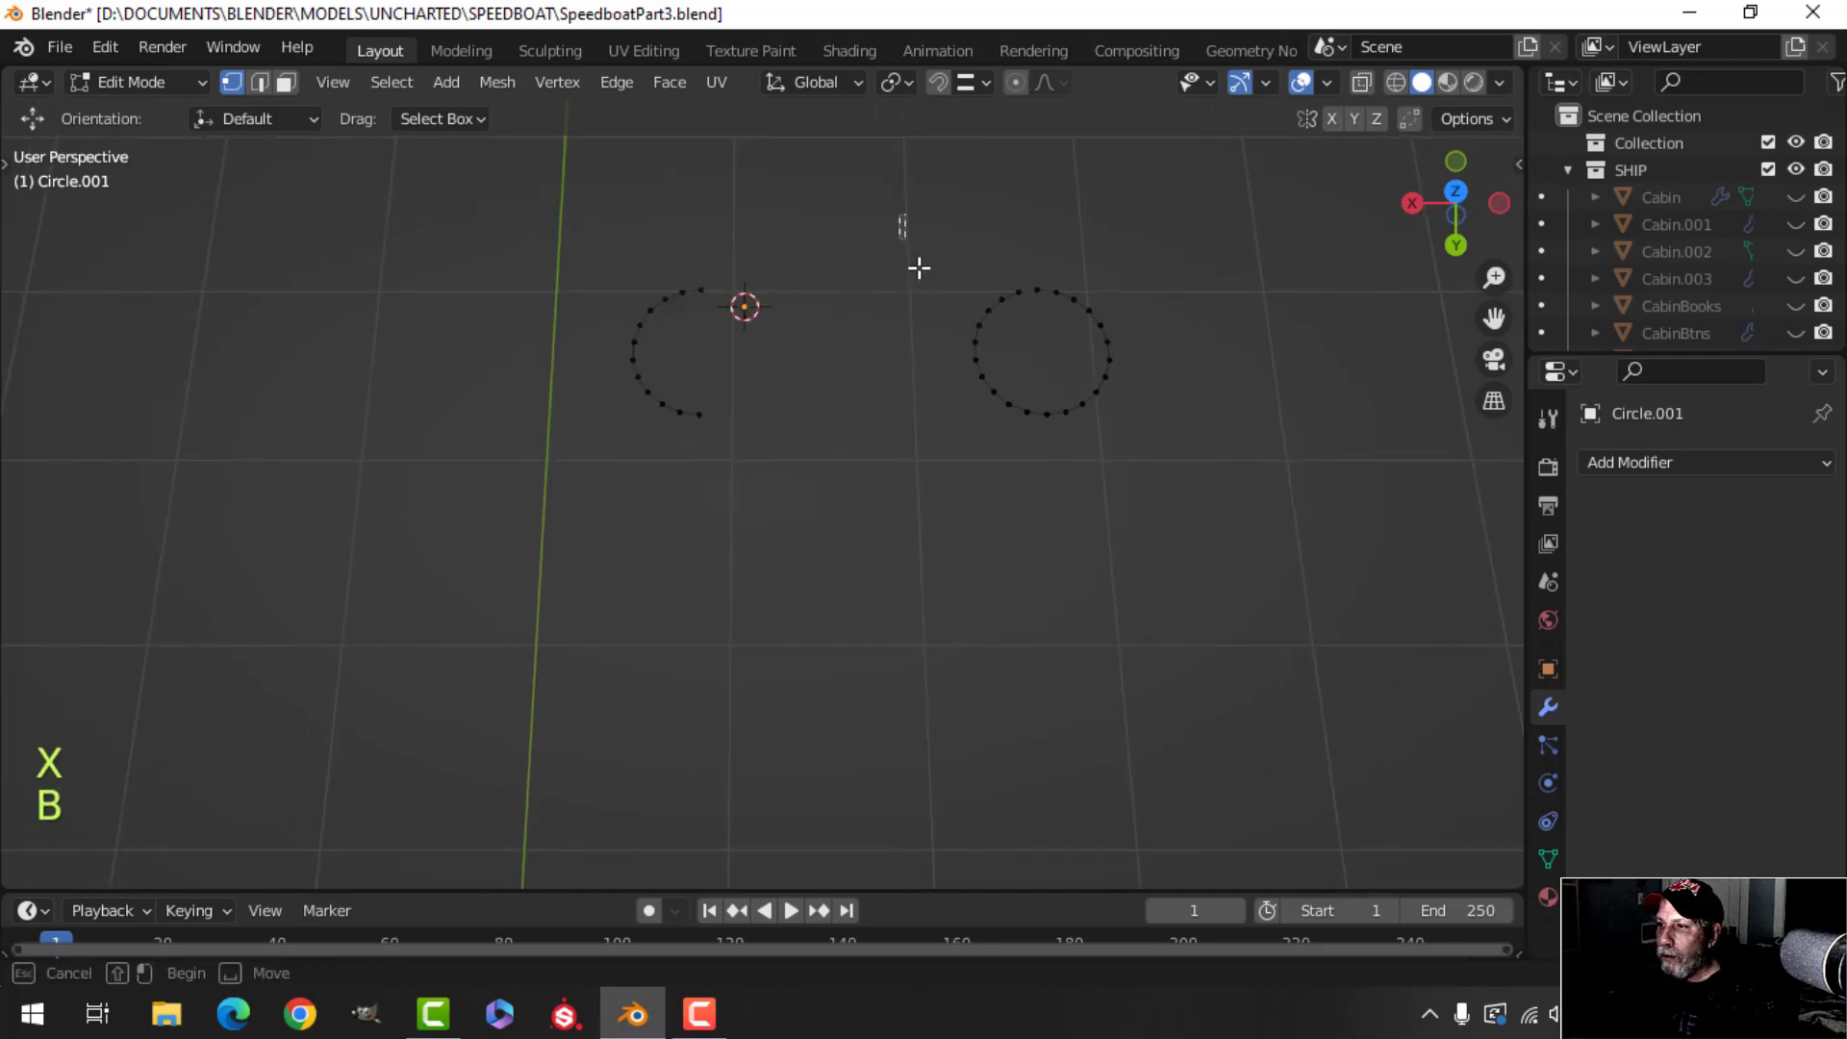
pyautogui.moveTo(919, 268); pyautogui.dragTo(1027, 540)
pyautogui.press('x')
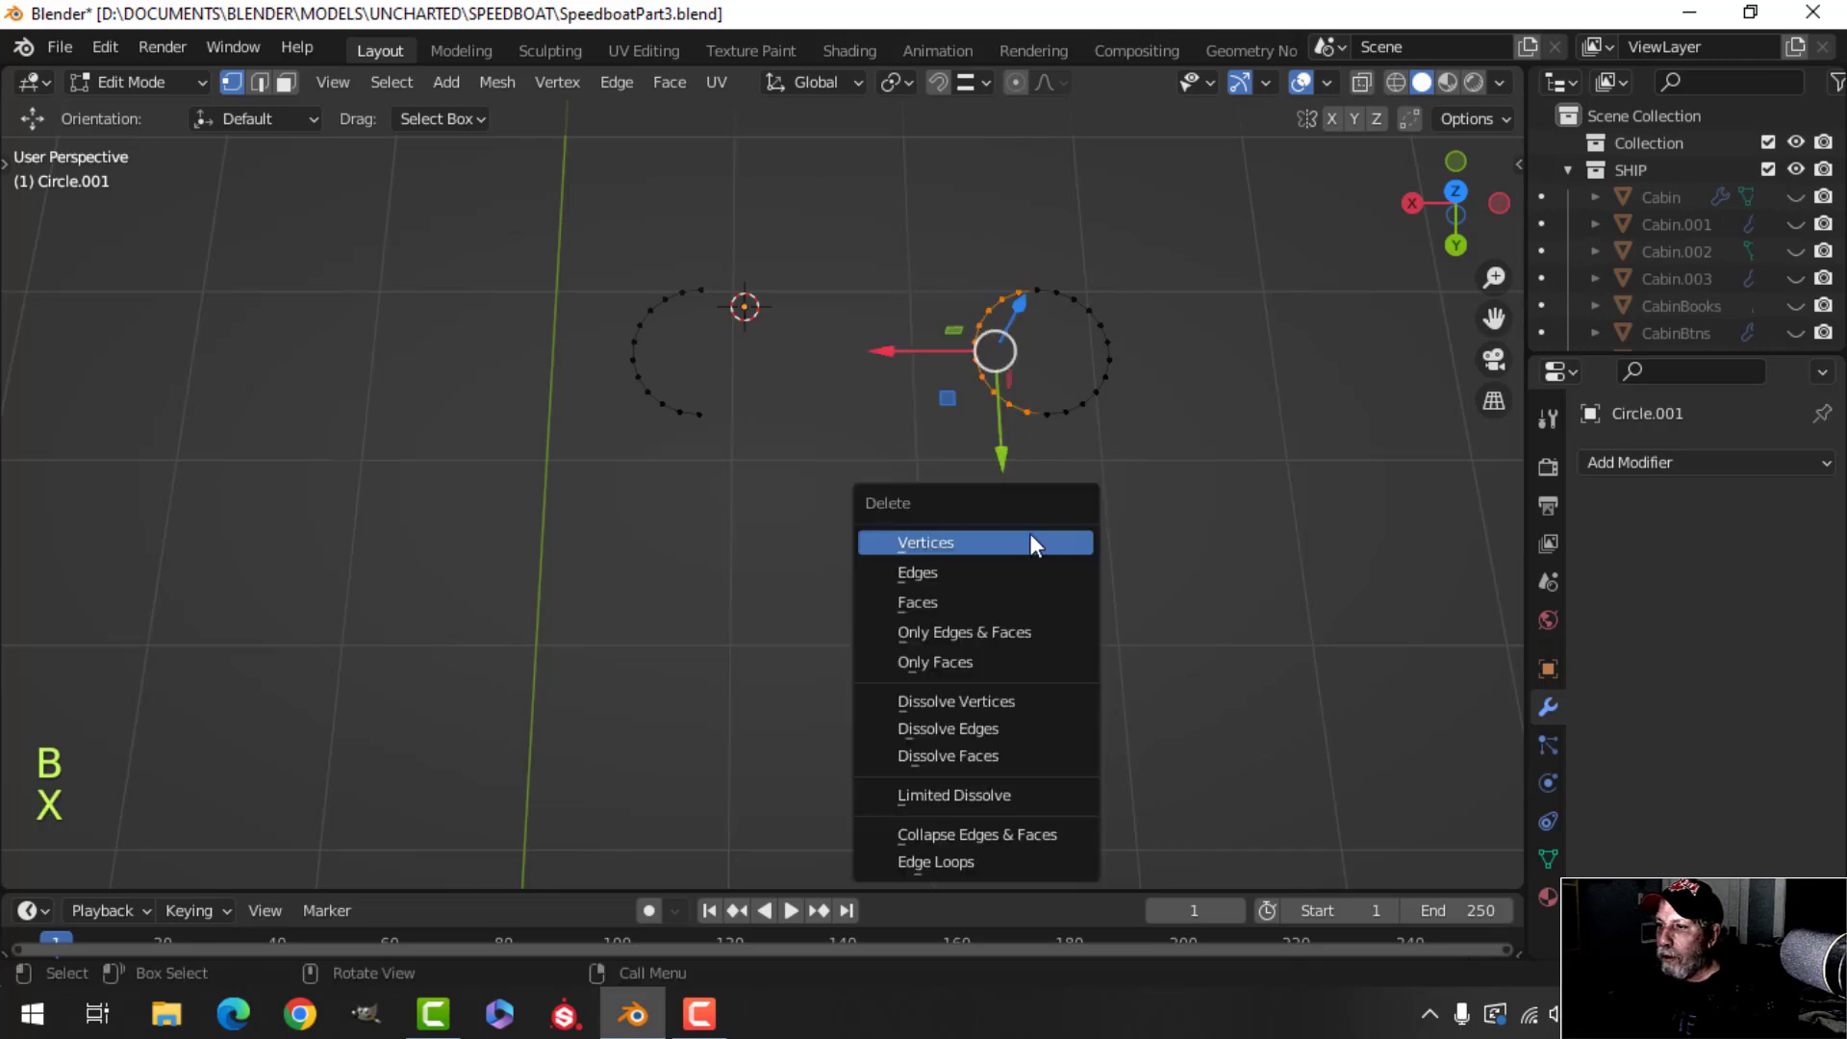
pyautogui.click(1029, 535)
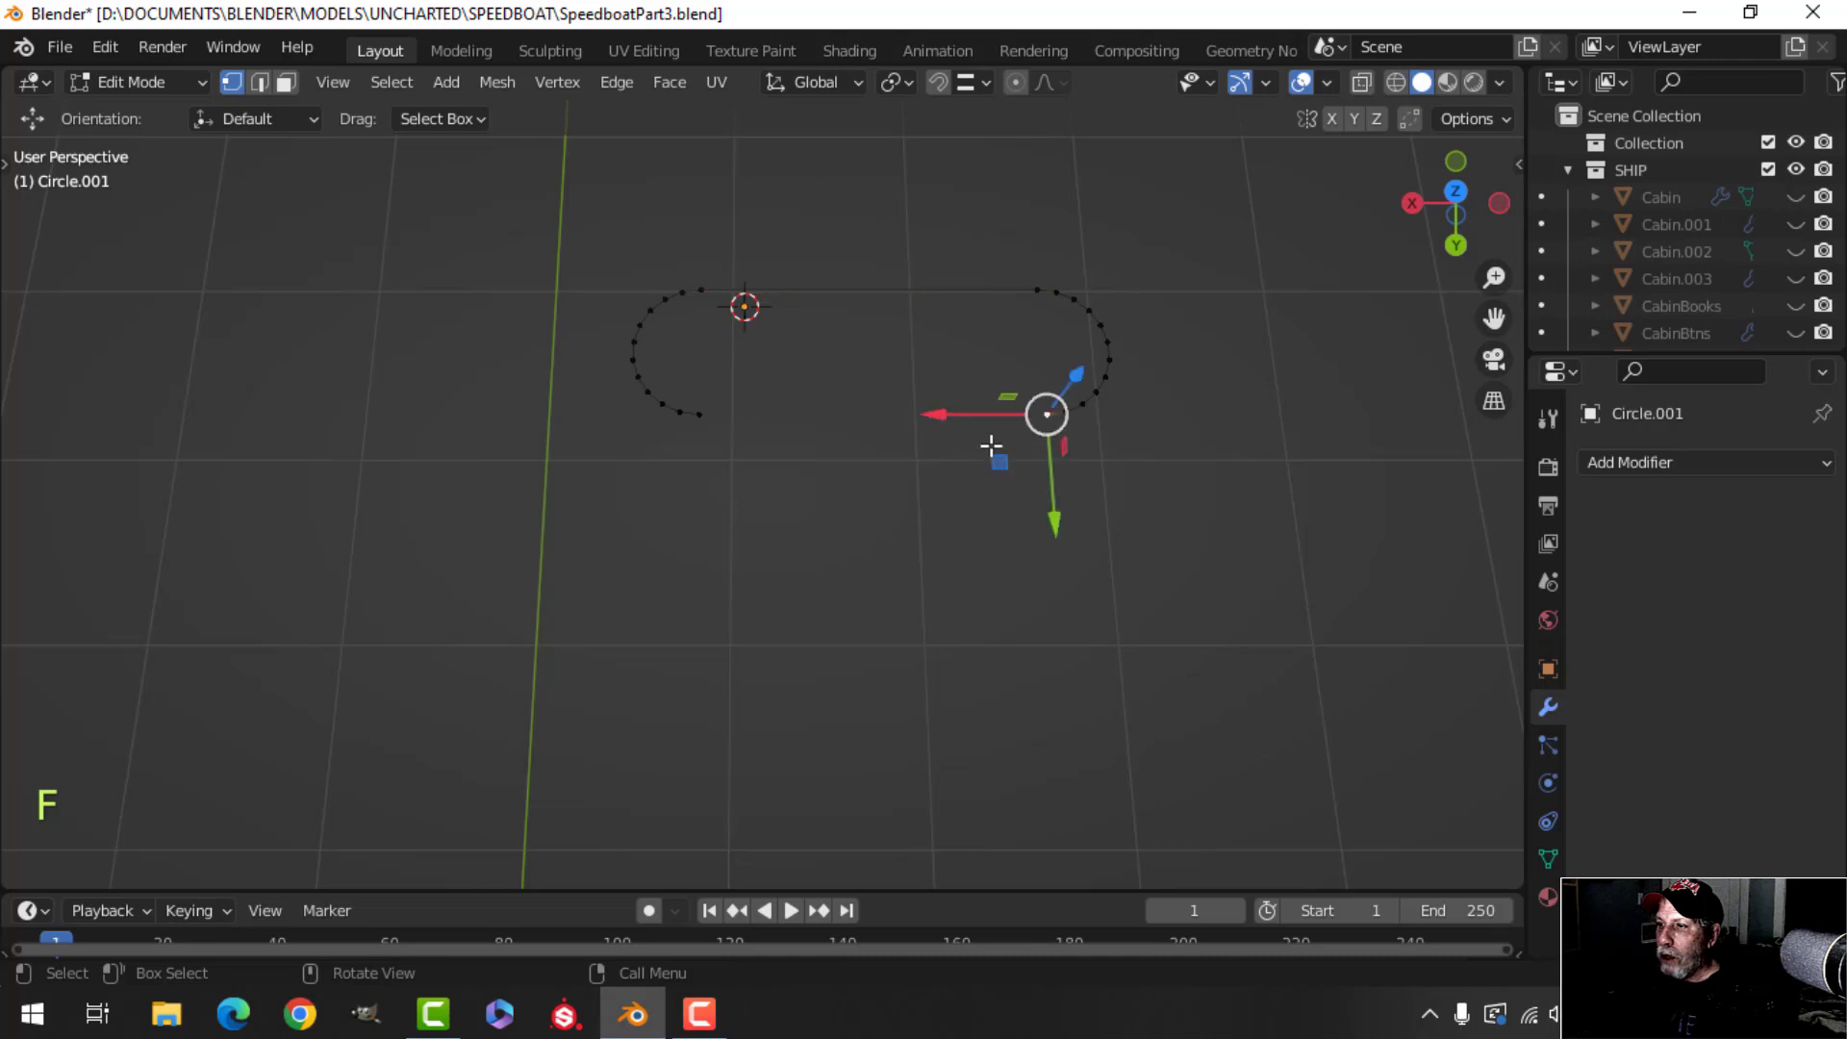
# Join the open ends of the two arcs with straight edges and fill the rounded outline with a face.
pyautogui.press('a')
pyautogui.press('s')
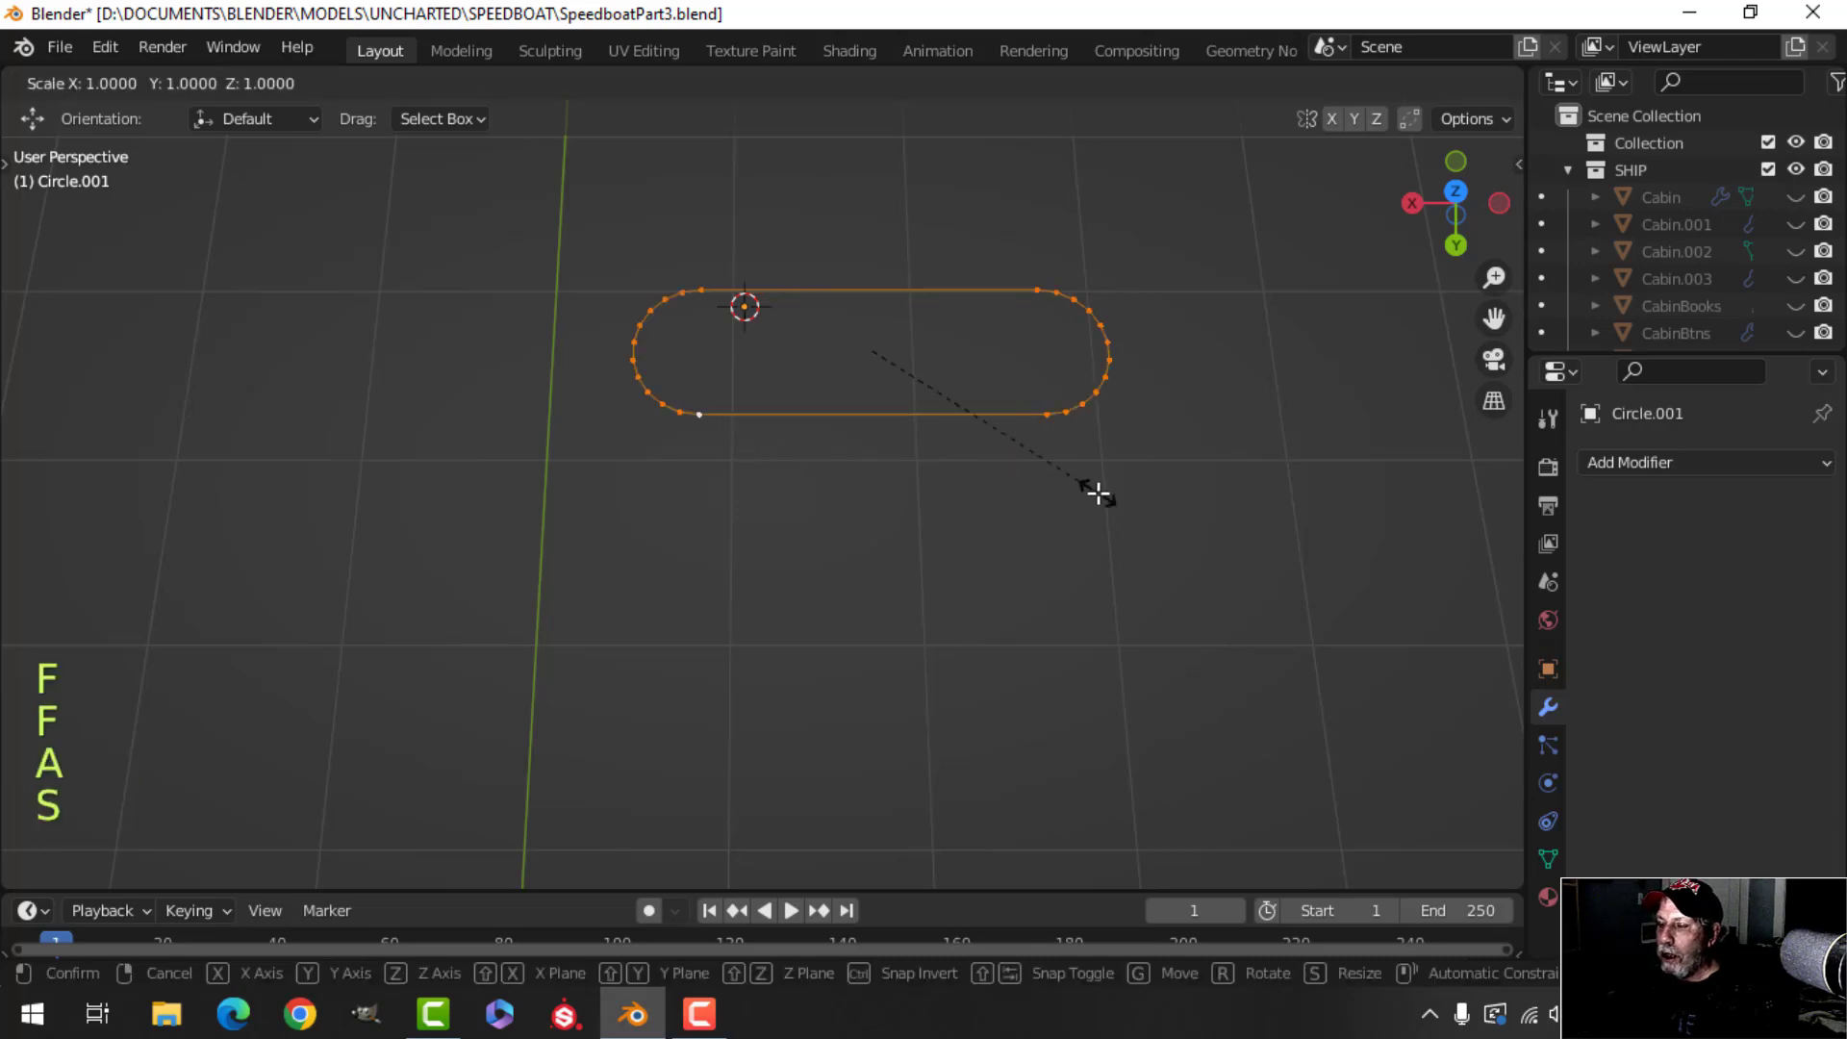
pyautogui.press('Escape')
pyautogui.press('f')
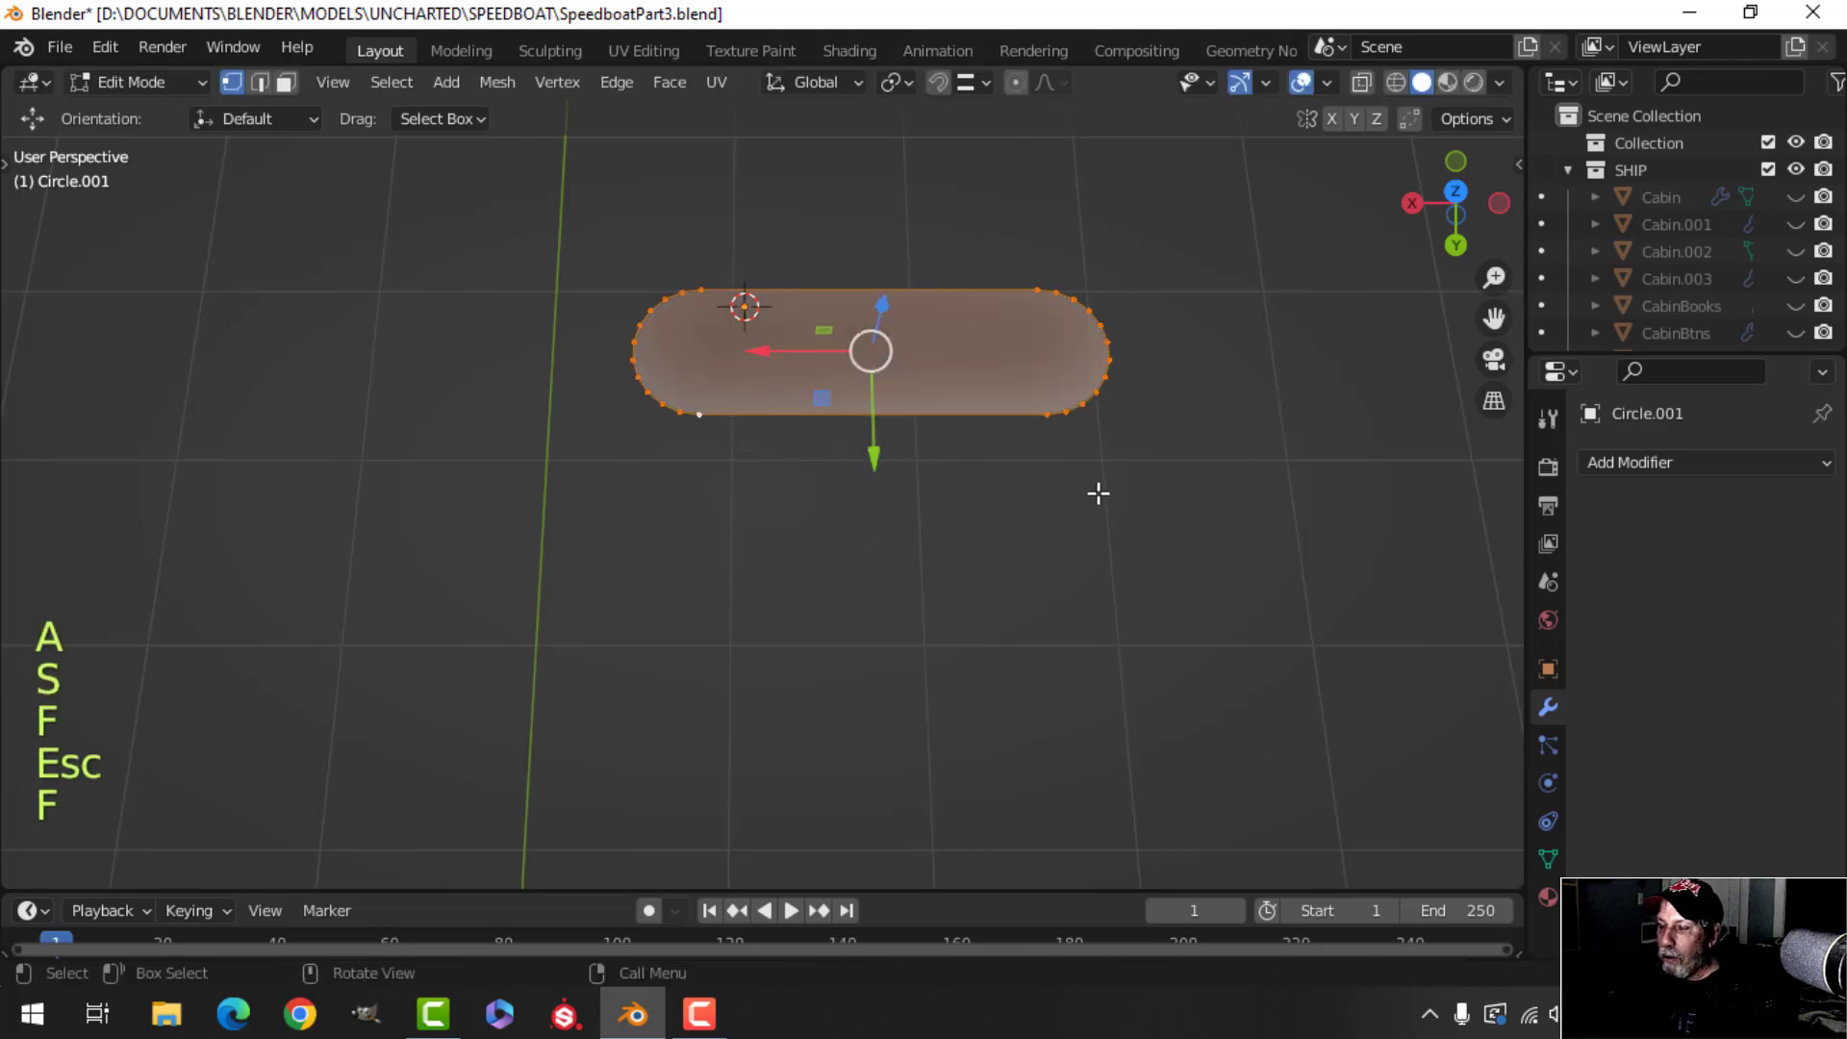
# Extrude the rounded face vertically into a thin slab and return to Object Mode.
pyautogui.moveTo(1035, 500); pyautogui.dragTo(1021, 280, button='middle')
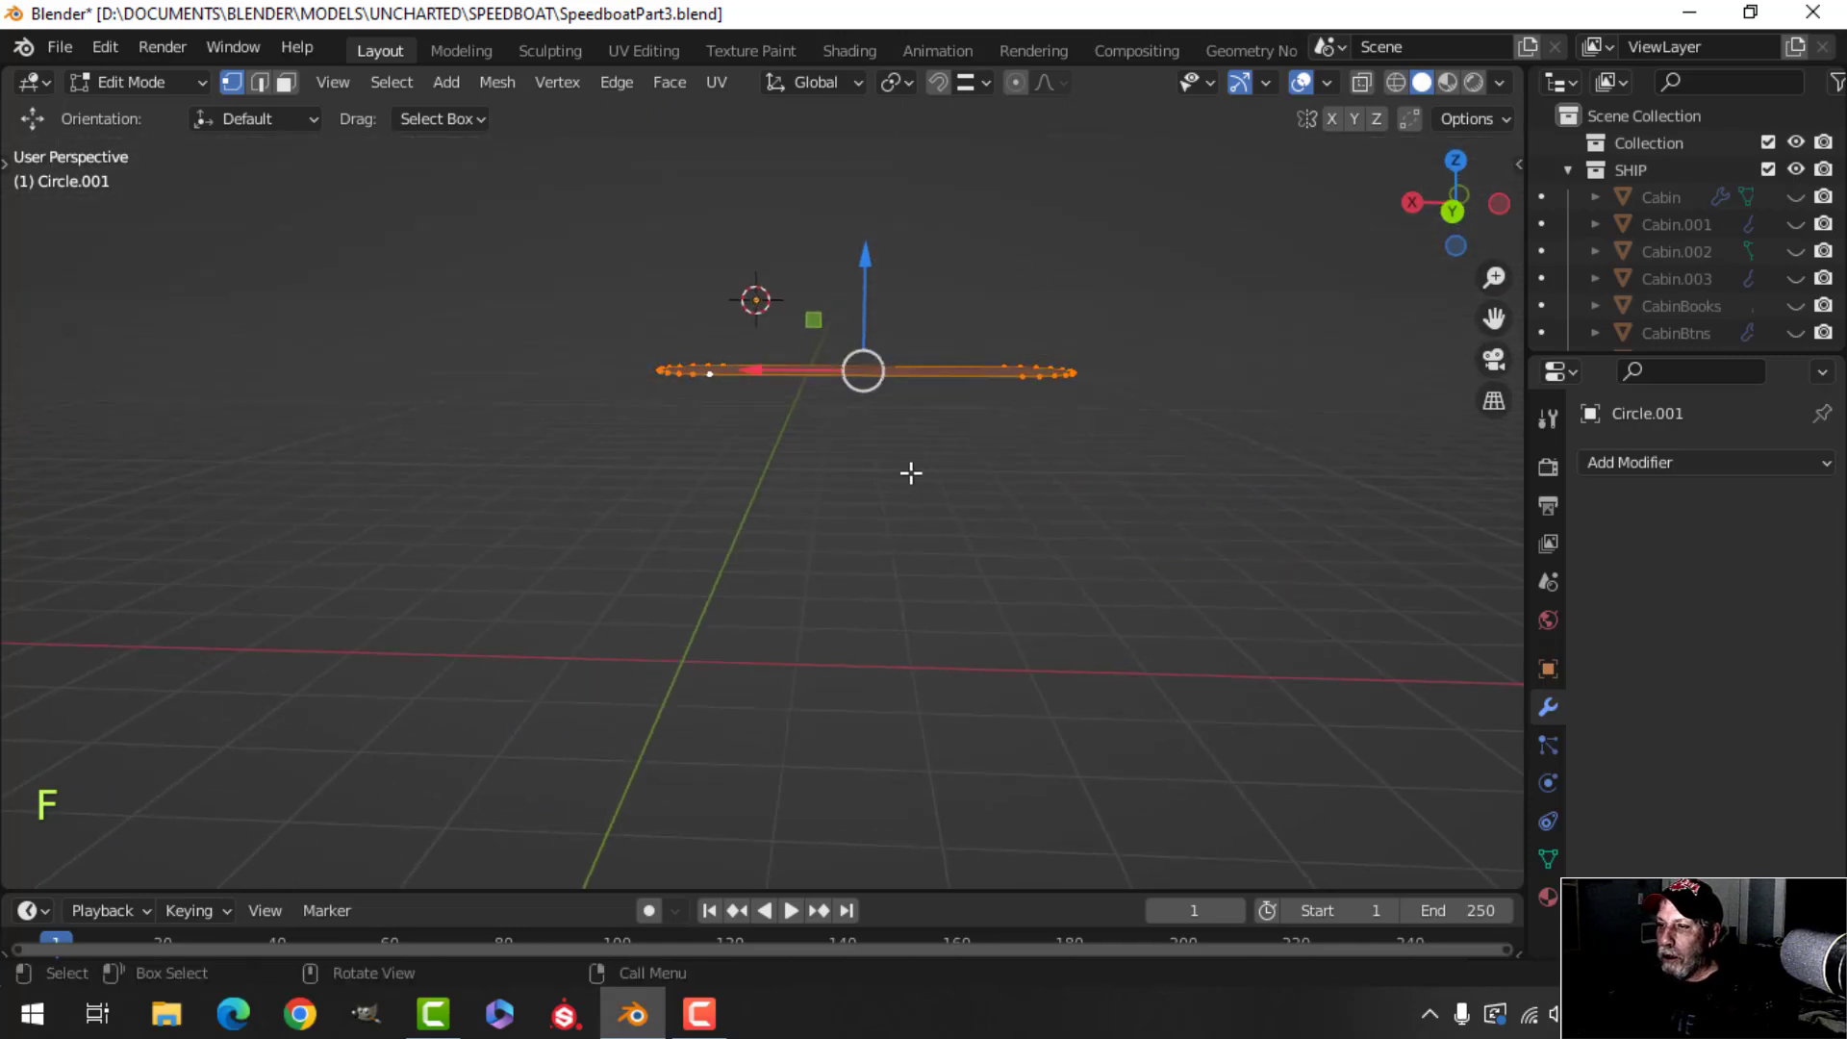
pyautogui.moveTo(912, 472); pyautogui.dragTo(1018, 507, button='middle')
pyautogui.press('e')
pyautogui.click(966, 488)
pyautogui.press('Tab')
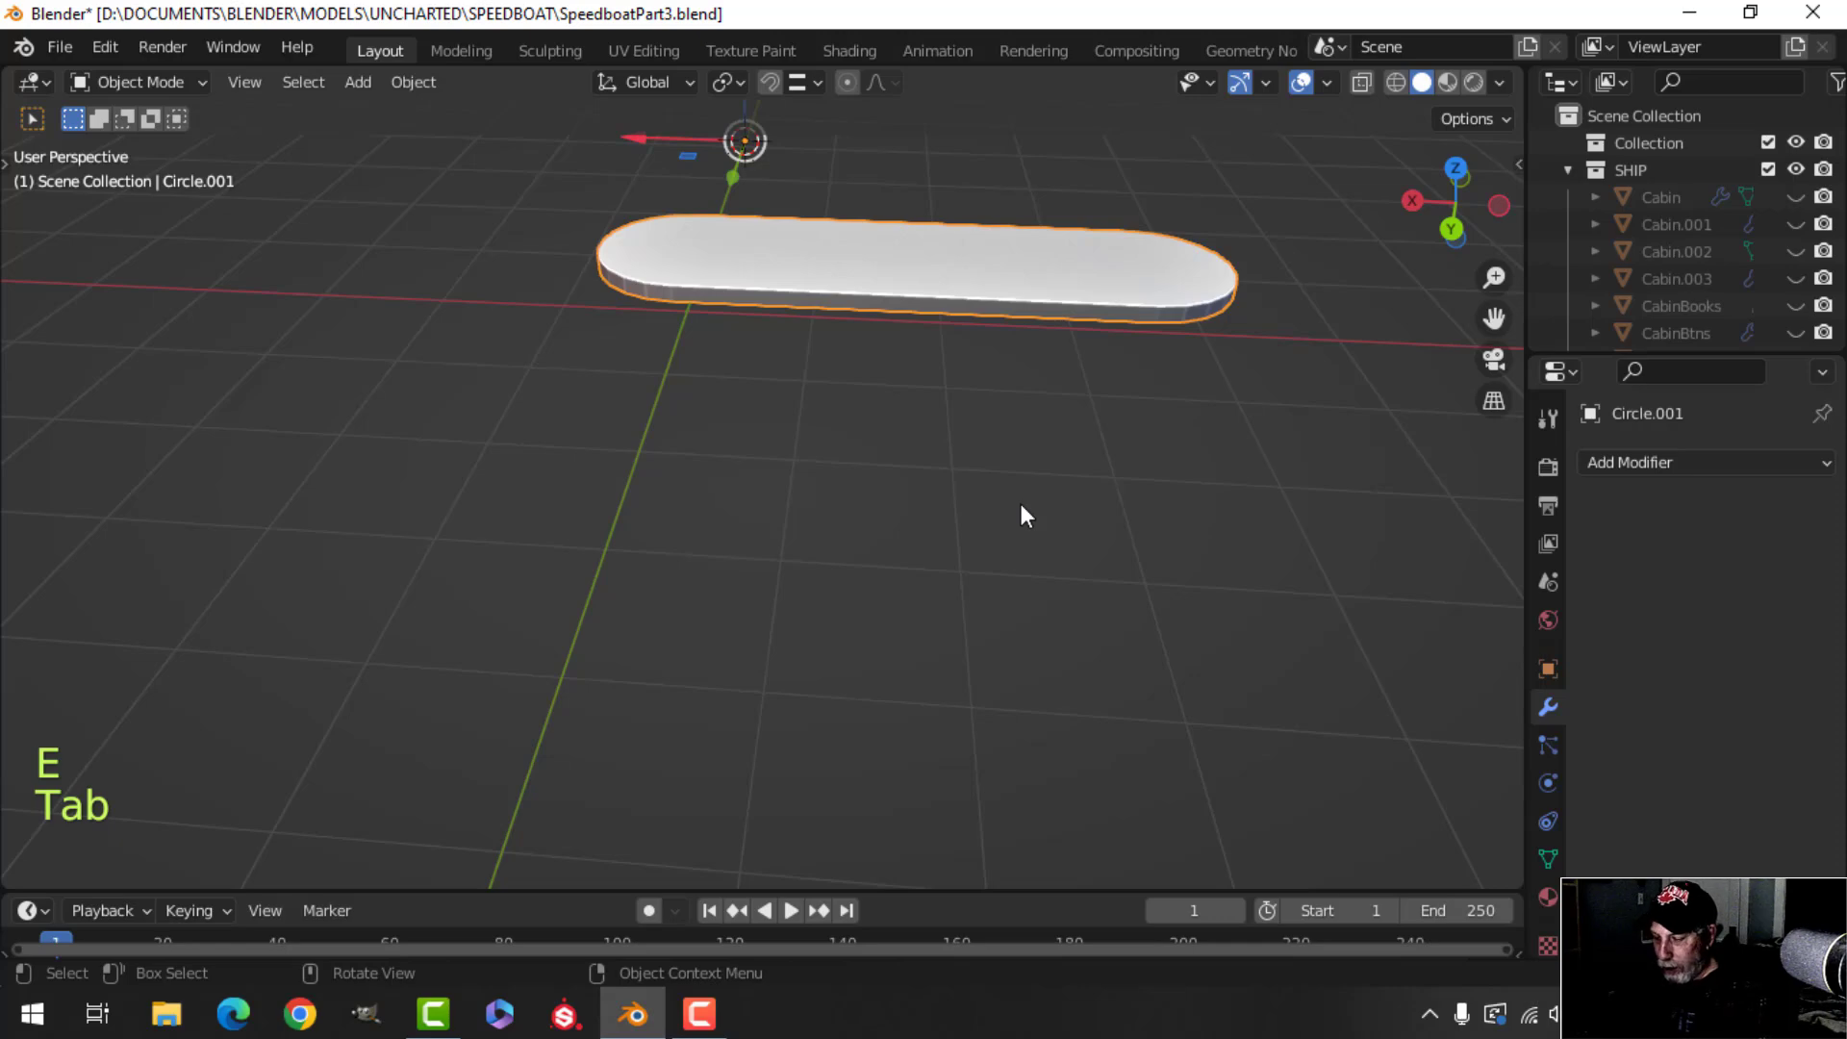
# Reveal the hidden boat and raise the slab's geometry along Z in Edit Mode to just below the seat.
pyautogui.hotkey('alt', 'h')
pyautogui.hotkey('alt', 'a')
pyautogui.moveTo(1020, 504); pyautogui.dragTo(940, 541, button='middle')
pyautogui.press('Tab')
pyautogui.press('a')
pyautogui.scroll(2, 911, 495)
pyautogui.moveTo(911, 346); pyautogui.dragTo(915, 243)
pyautogui.scroll(-6, 946, 369)
pyautogui.press('Tab')
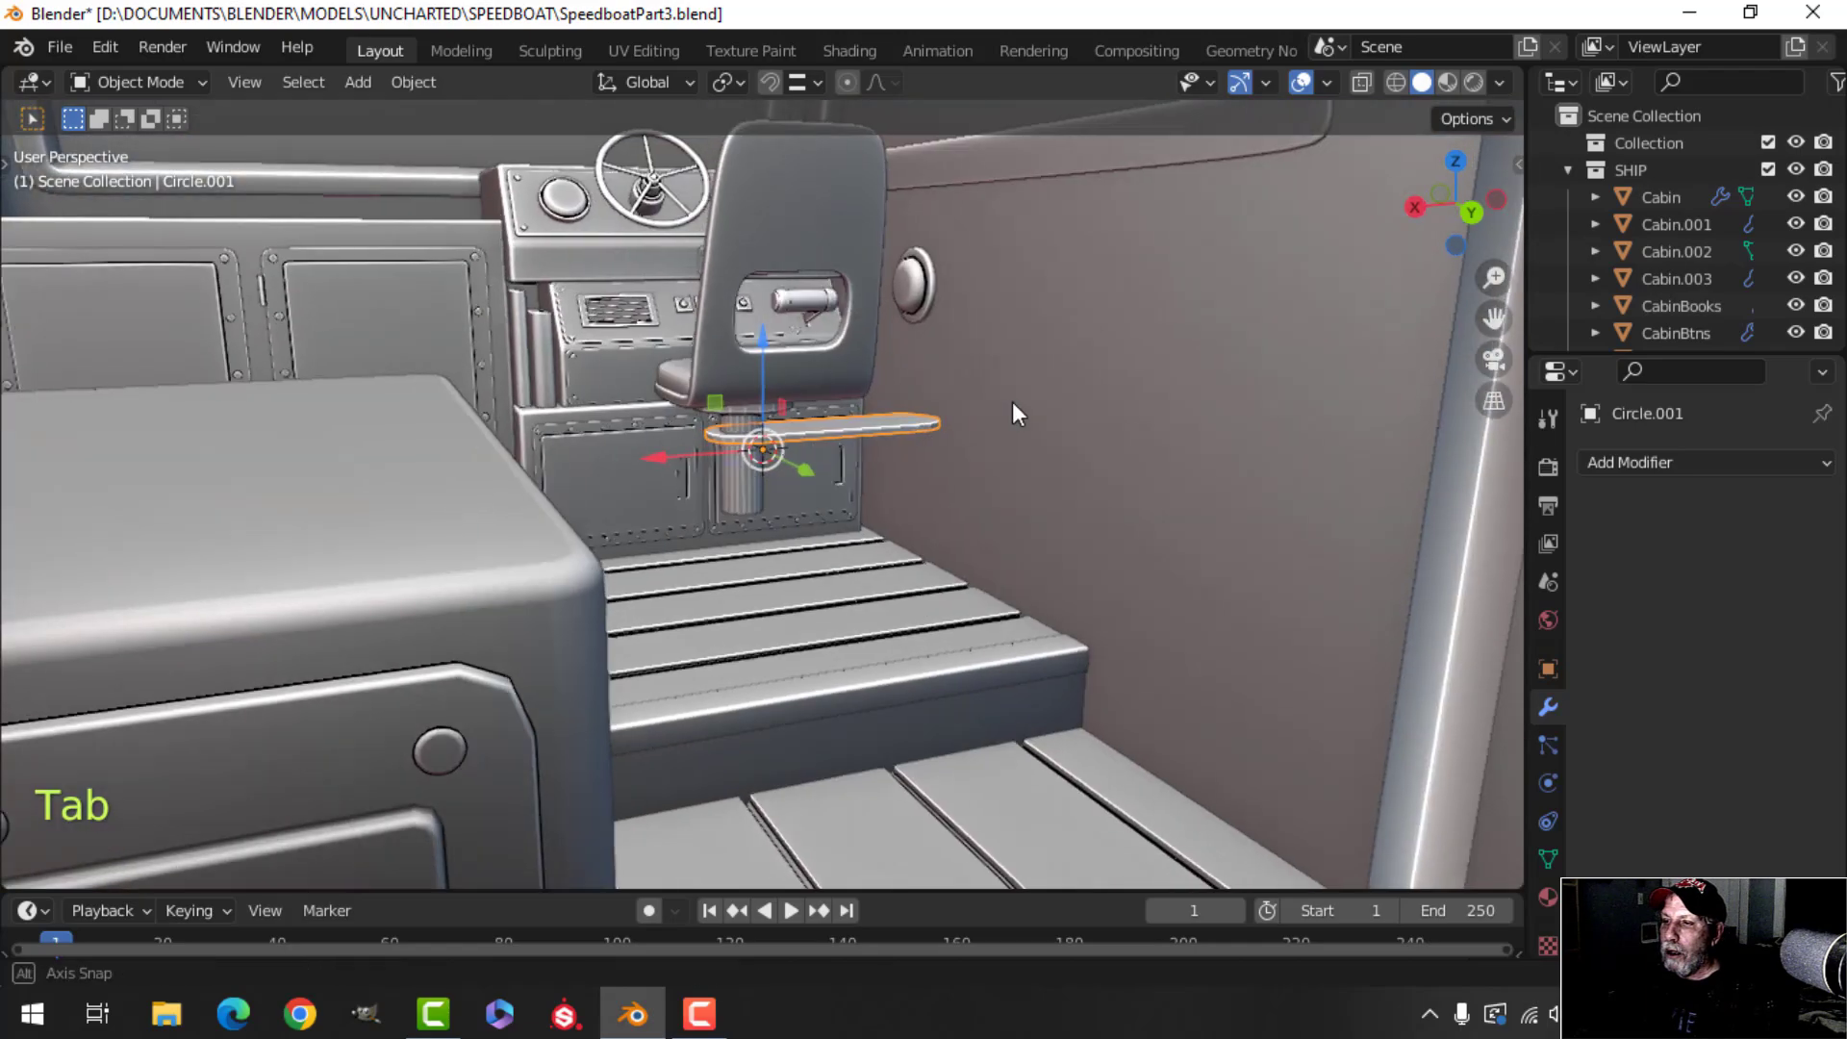
# Select the vertices at the slab's wall-side end in wireframe view and move them along X to extend it towards the side wall.
pyautogui.hotkey('alt', 'a')
pyautogui.scroll(2, 850, 458)
pyautogui.moveTo(863, 461); pyautogui.dragTo(841, 565, button='middle')
pyautogui.click(870, 492)
pyautogui.press('Tab')
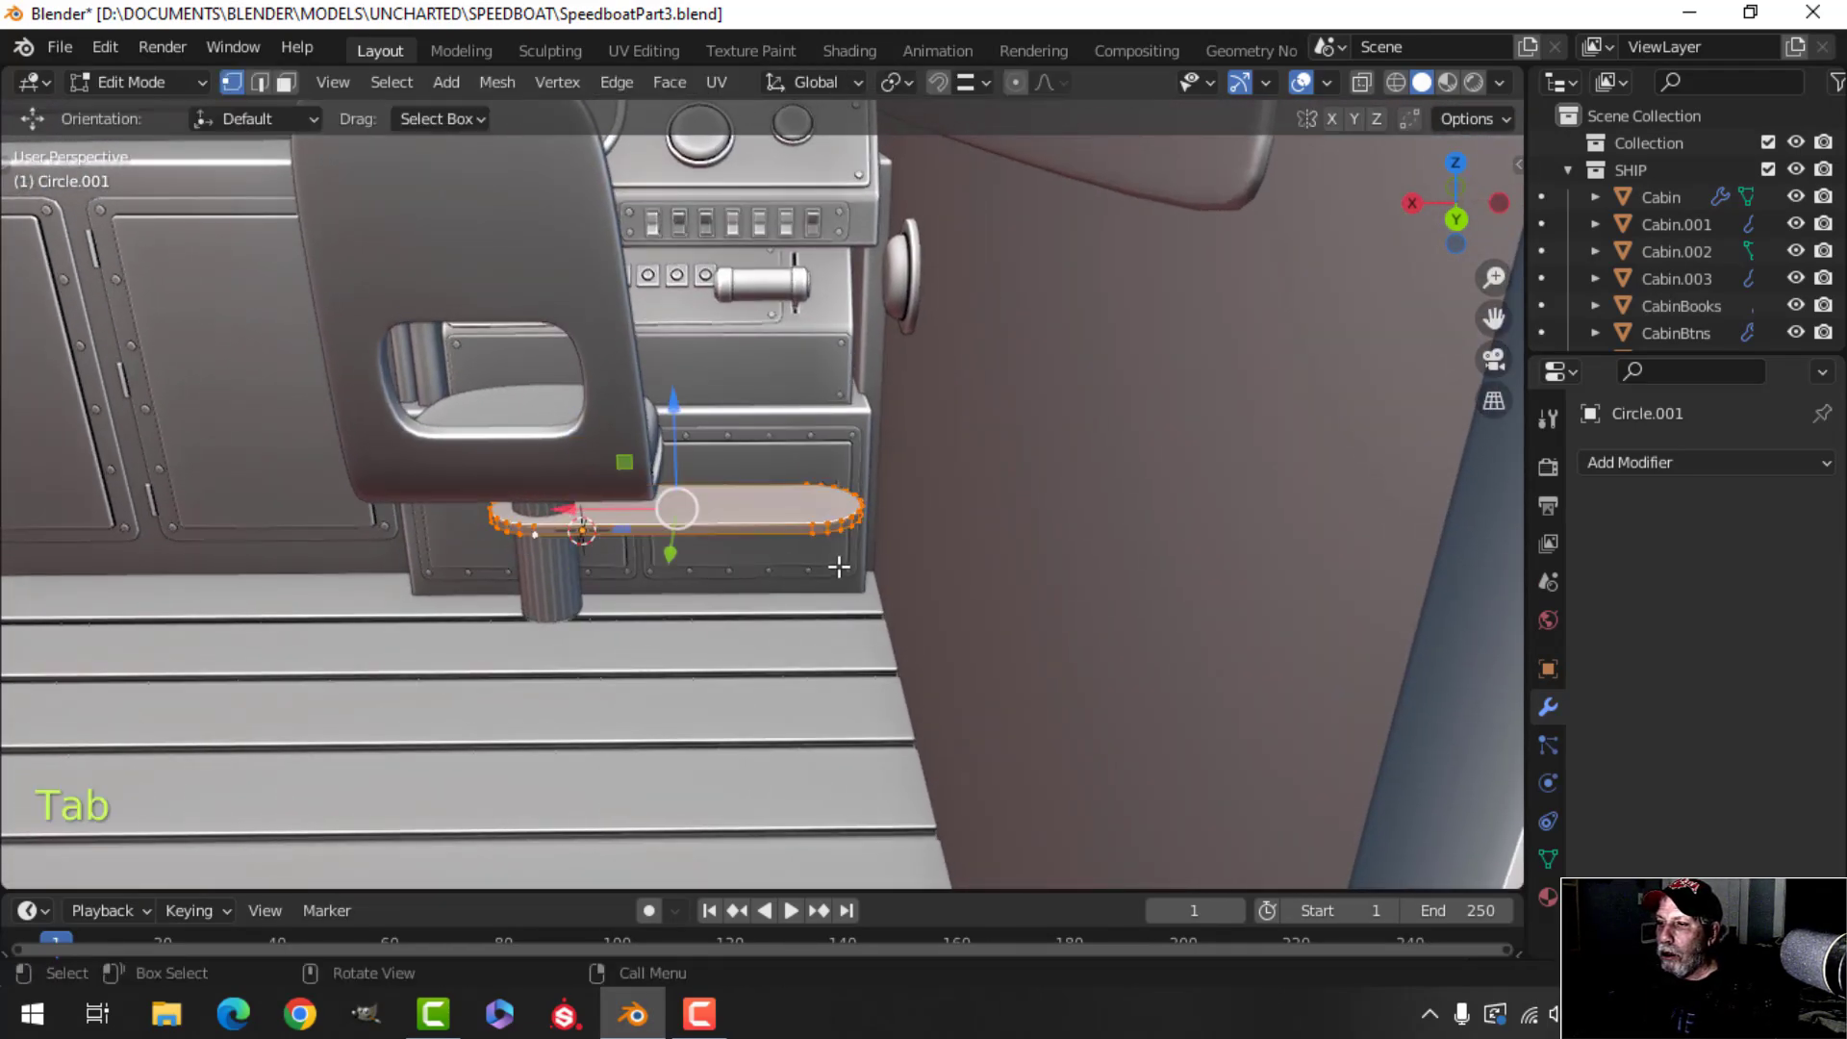
pyautogui.press('z')
pyautogui.click(598, 486)
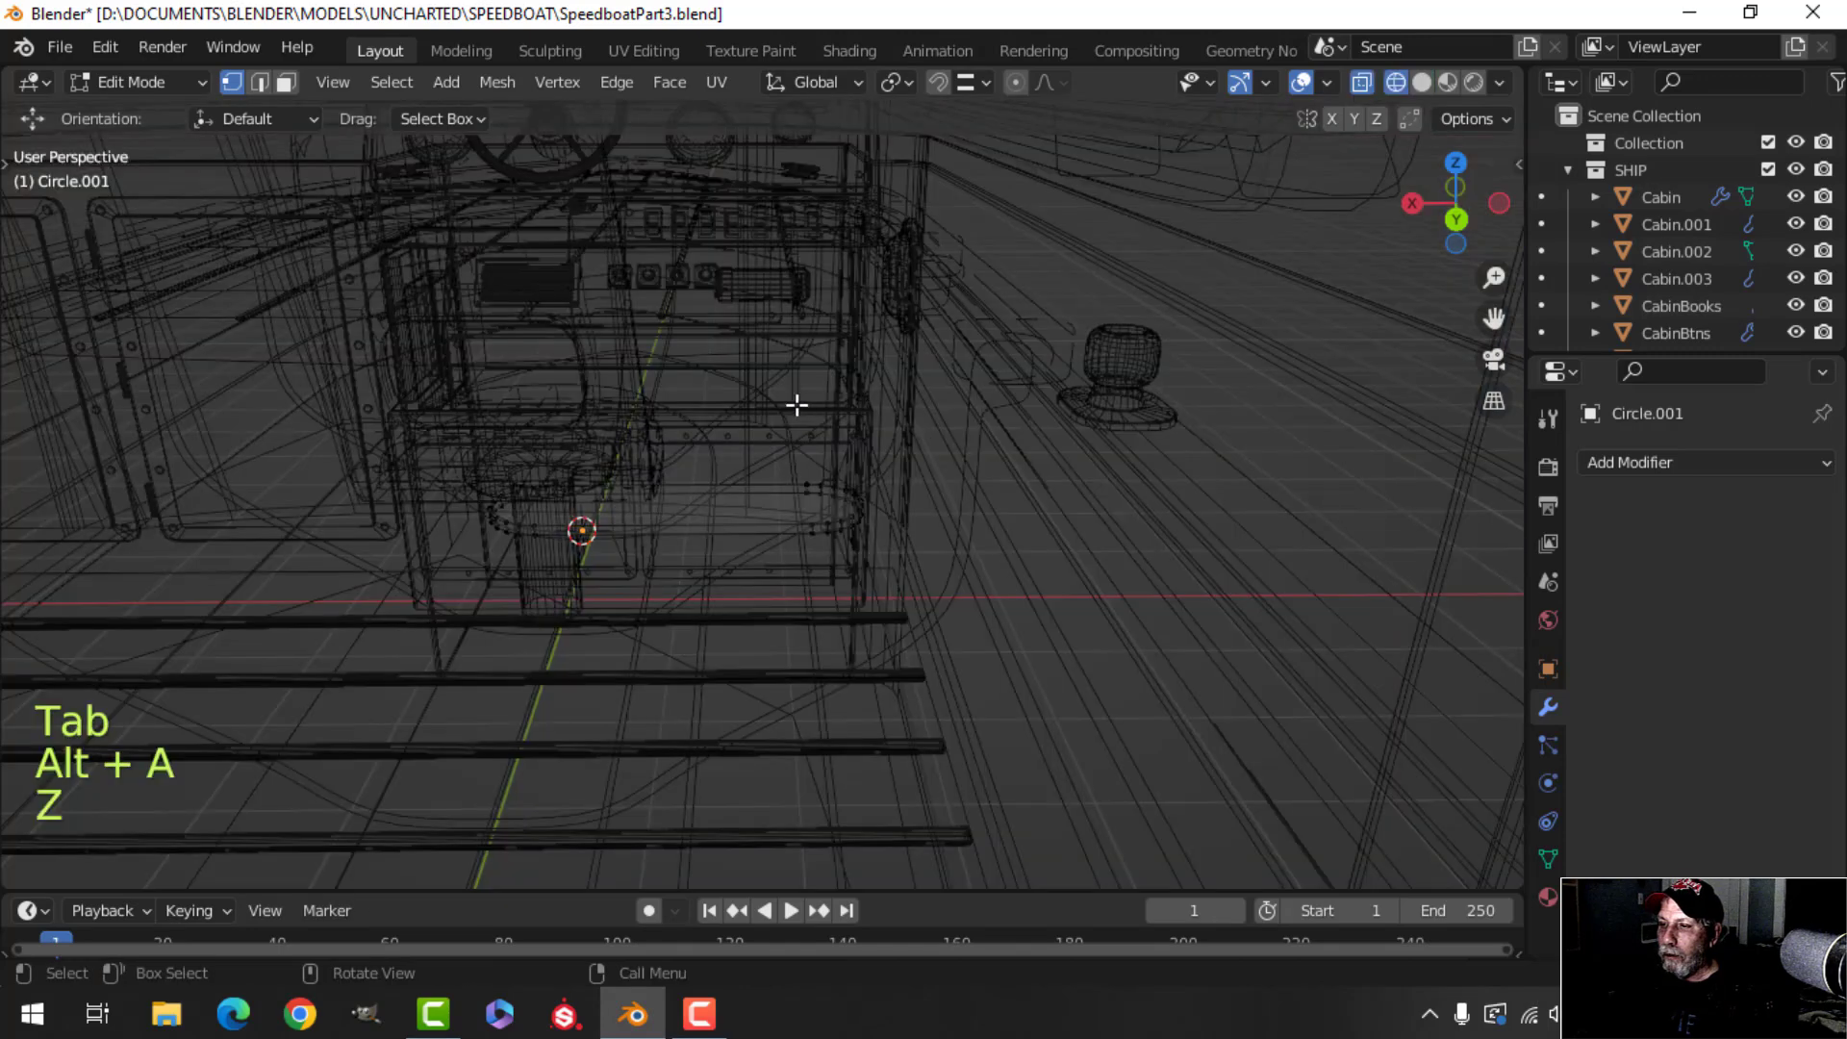
pyautogui.press('b')
pyautogui.moveTo(760, 401); pyautogui.dragTo(928, 575)
pyautogui.moveTo(738, 507); pyautogui.dragTo(759, 507)
pyautogui.click(920, 520)
pyautogui.moveTo(874, 541)
pyautogui.mouseDown(button='middle')
pyautogui.moveTo(829, 540)
pyautogui.moveTo(908, 516)
pyautogui.moveTo(853, 534)
pyautogui.moveTo(814, 506)
pyautogui.moveTo(794, 518)
pyautogui.moveTo(811, 444)
pyautogui.moveTo(795, 573)
pyautogui.moveTo(812, 585)
pyautogui.mouseUp(button='middle')
pyautogui.press('Tab')
pyautogui.scroll(-5, 851, 533)
pyautogui.hotkey('alt', 'a')
pyautogui.scroll(3, 799, 517)
pyautogui.scroll(3, 811, 445)
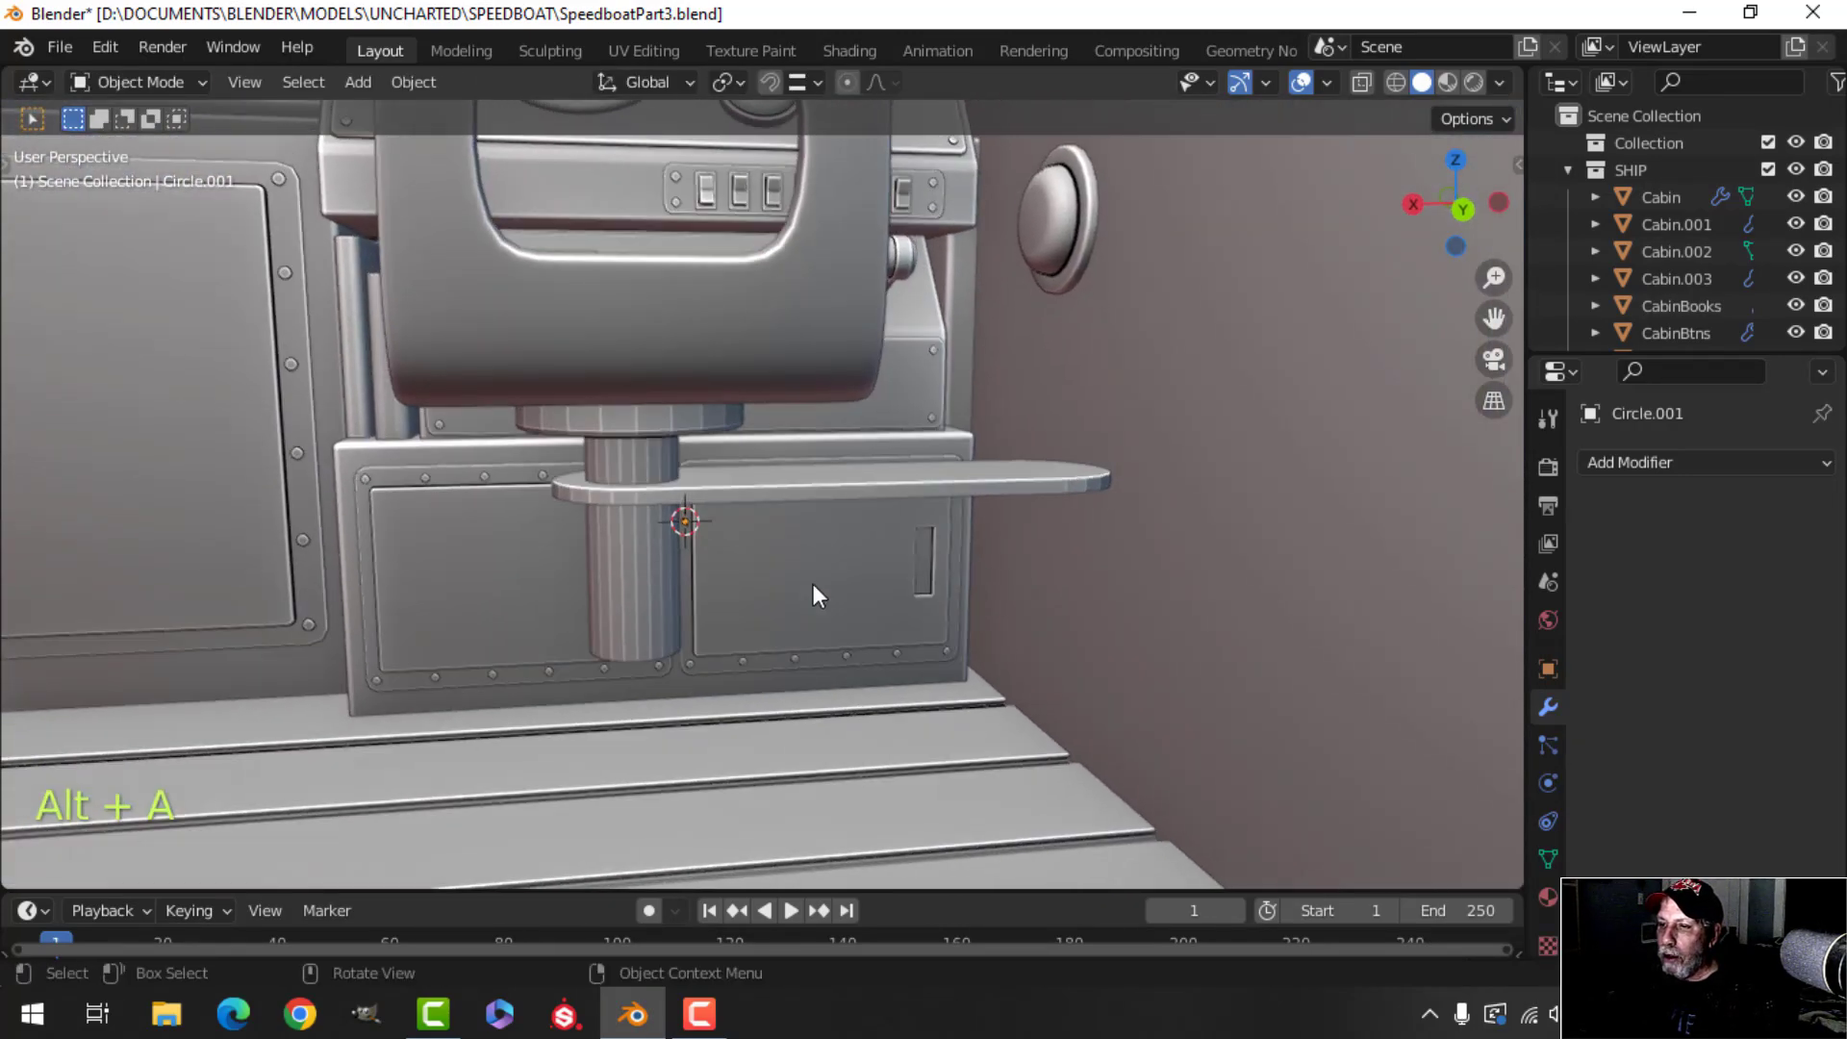
# Bevel the slab's upper and lower outline edges with a width of about 0.0066 m and 2 segments.
pyautogui.keyDown('shift'); pyautogui.moveTo(768, 517); pyautogui.dragTo(821, 540, button='middle'); pyautogui.keyUp('shift')
pyautogui.press('Tab')
pyautogui.hotkey('alt', 'a')
pyautogui.scroll(3, 808, 491)
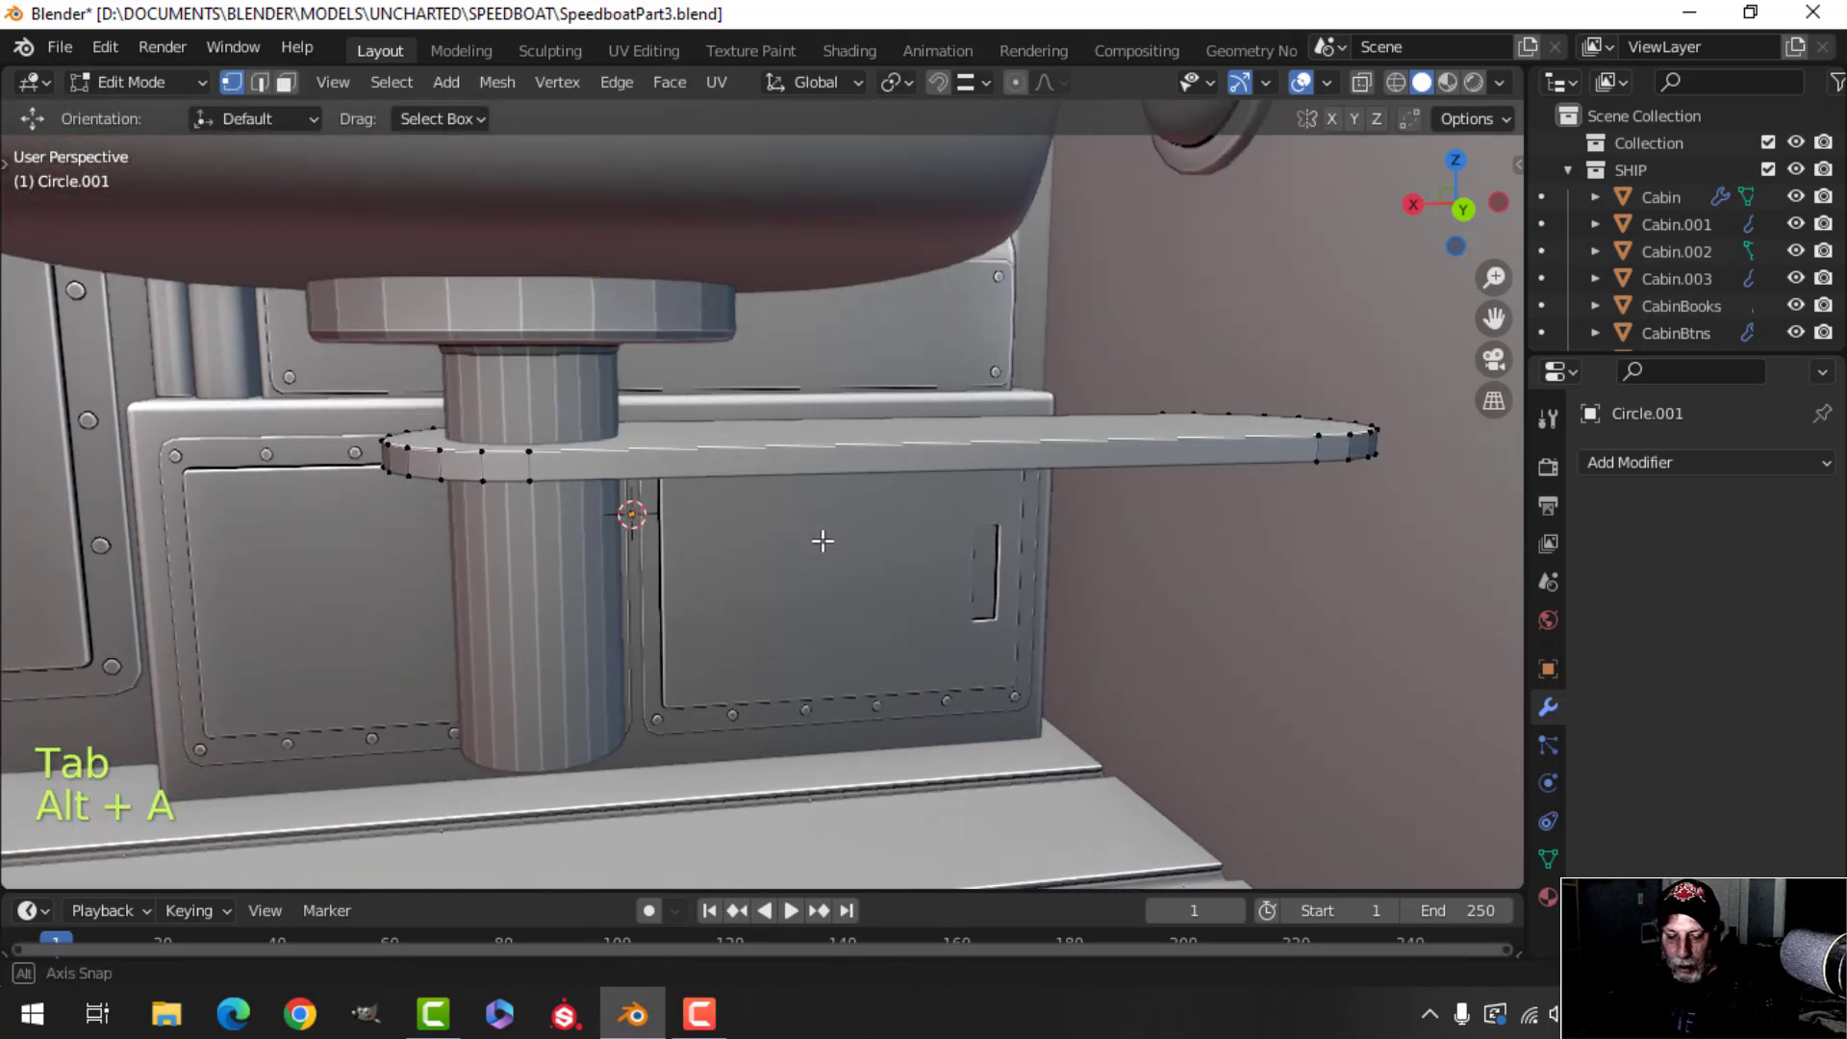
pyautogui.press('2')
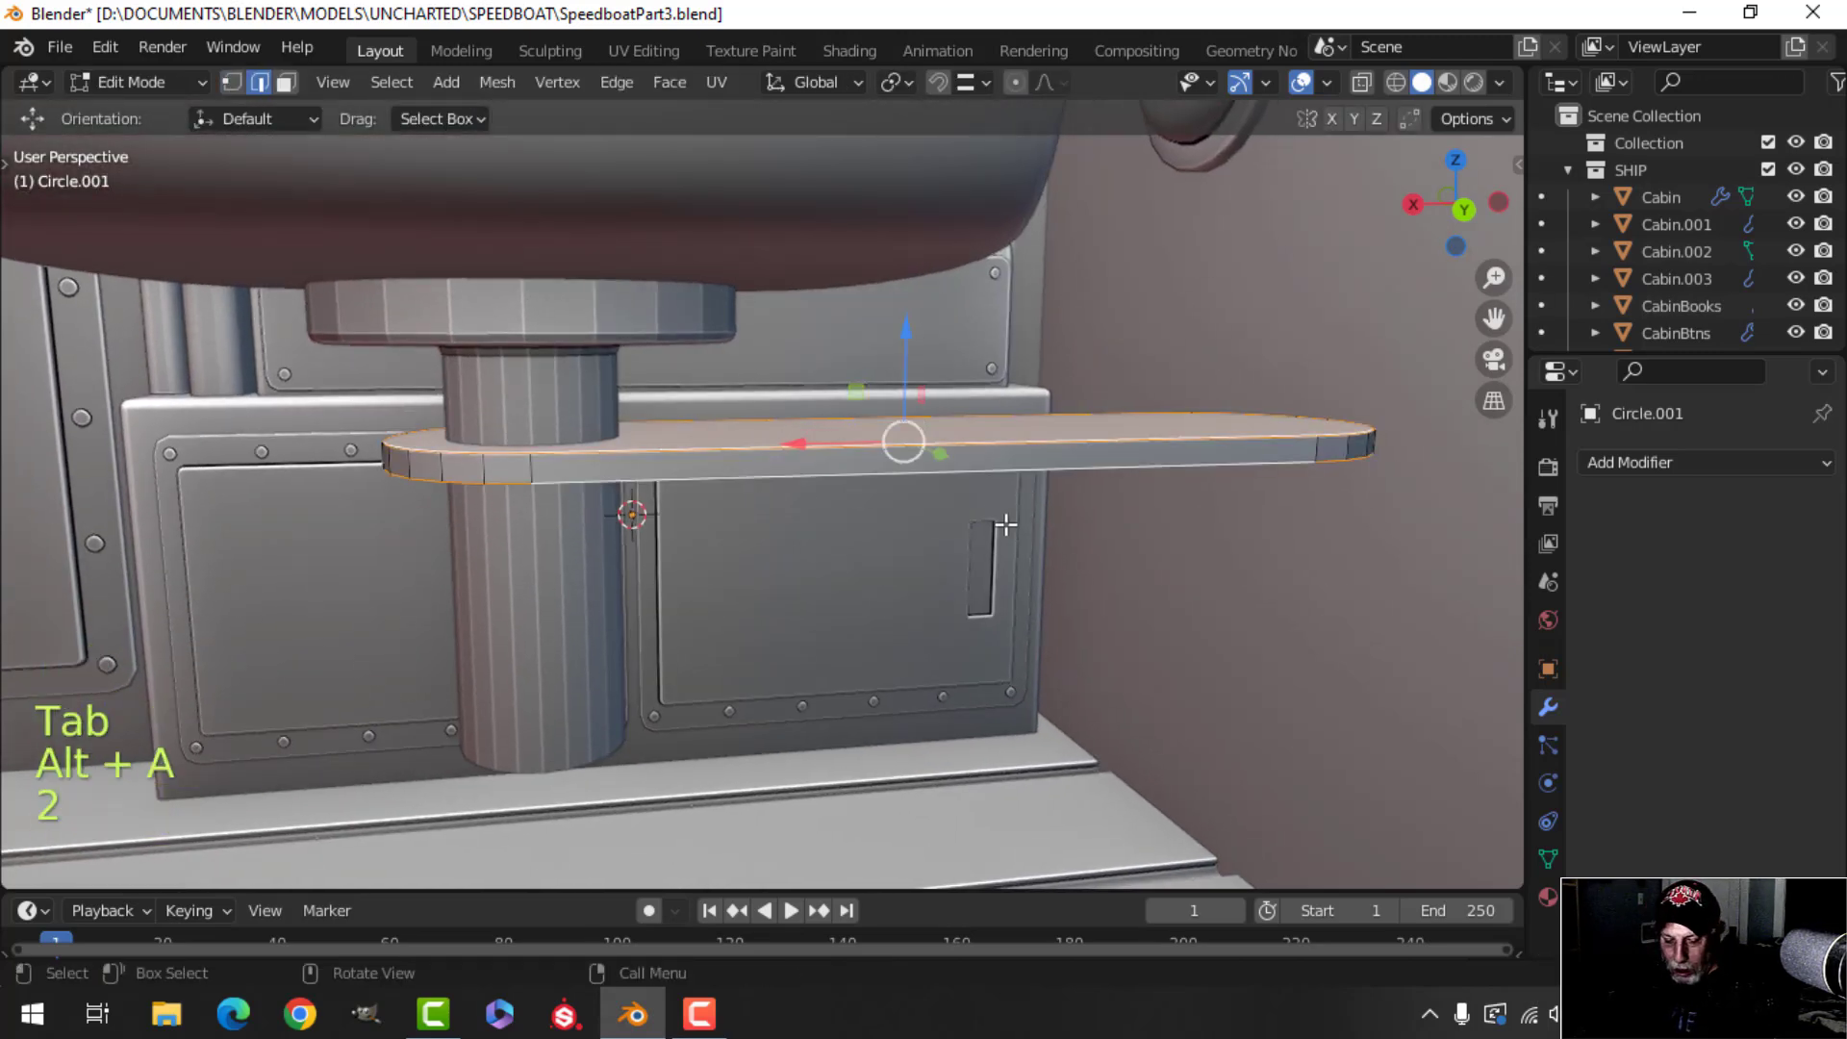
pyautogui.click(1052, 548)
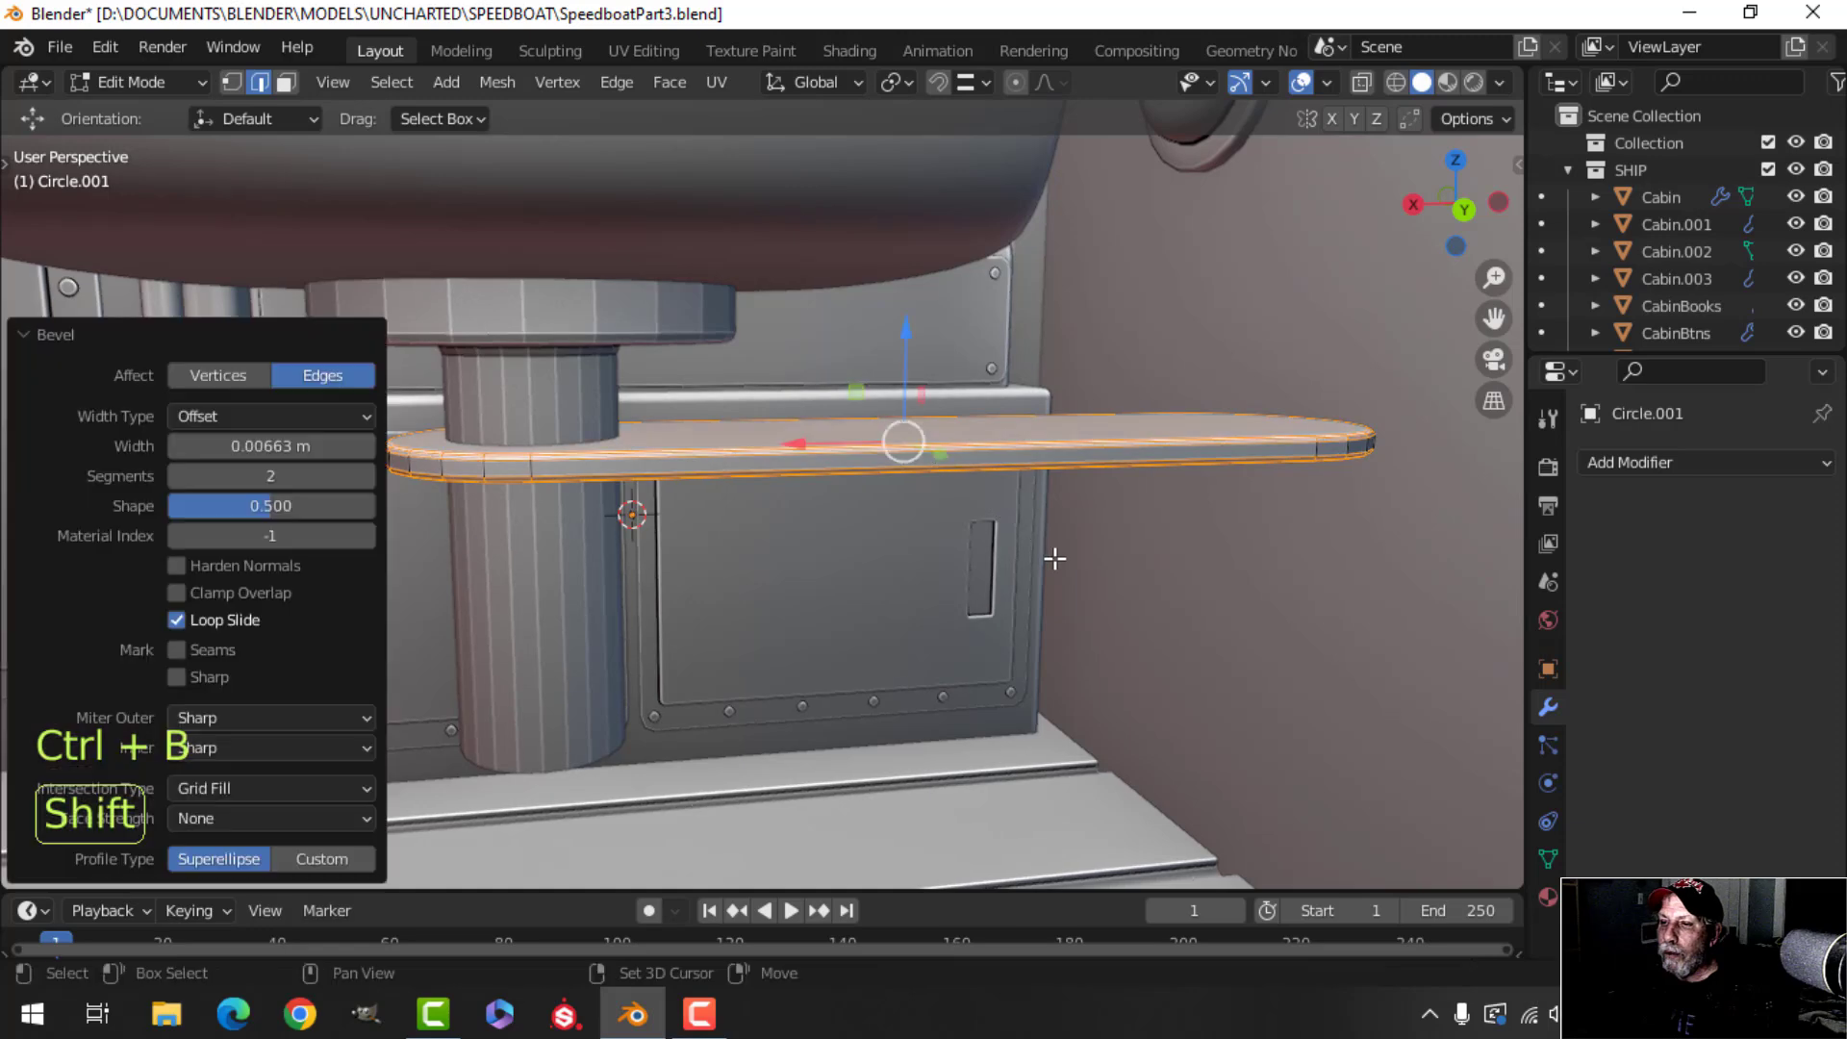
# Thicken the whole slab by scaling its geometry along Z by about 1.36.
pyautogui.press('a')
pyautogui.press('s')
pyautogui.press('z')
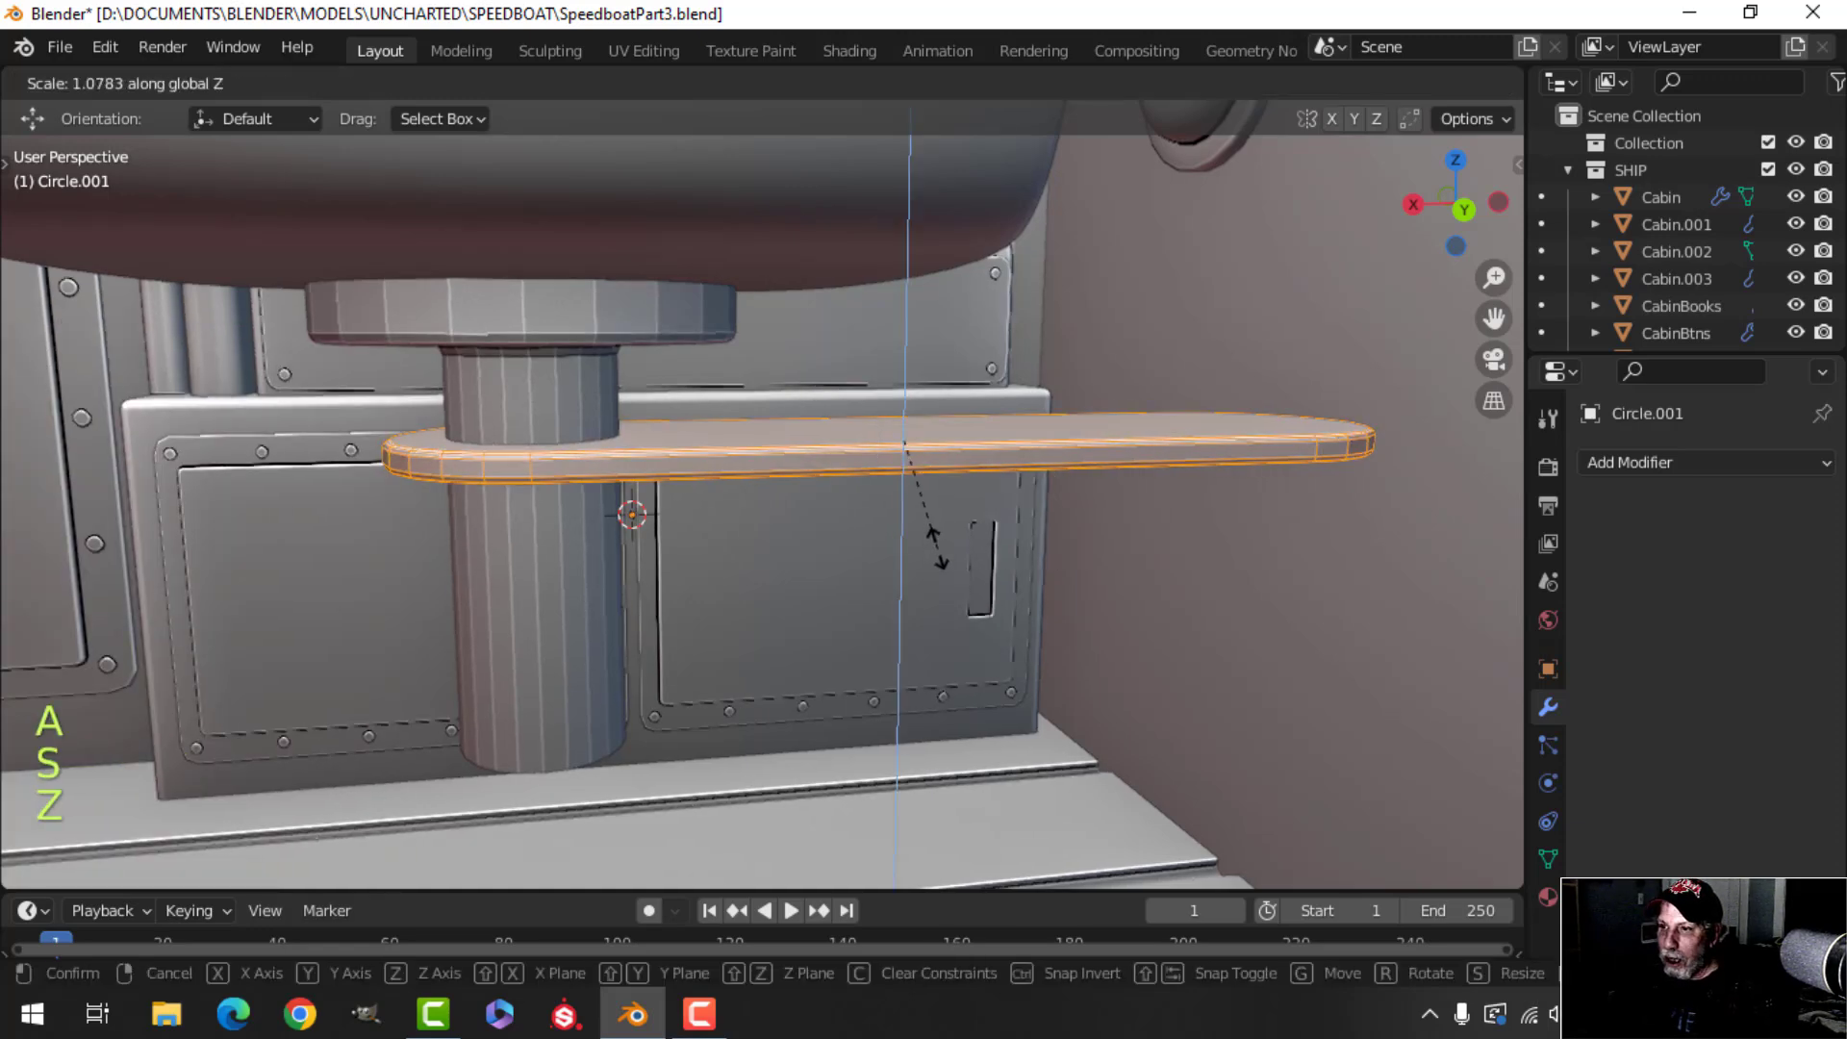
pyautogui.click(950, 567)
pyautogui.scroll(-3, 959, 576)
pyautogui.keyDown('shift'); pyautogui.moveTo(884, 579); pyautogui.dragTo(886, 491, button='middle'); pyautogui.keyUp('shift')
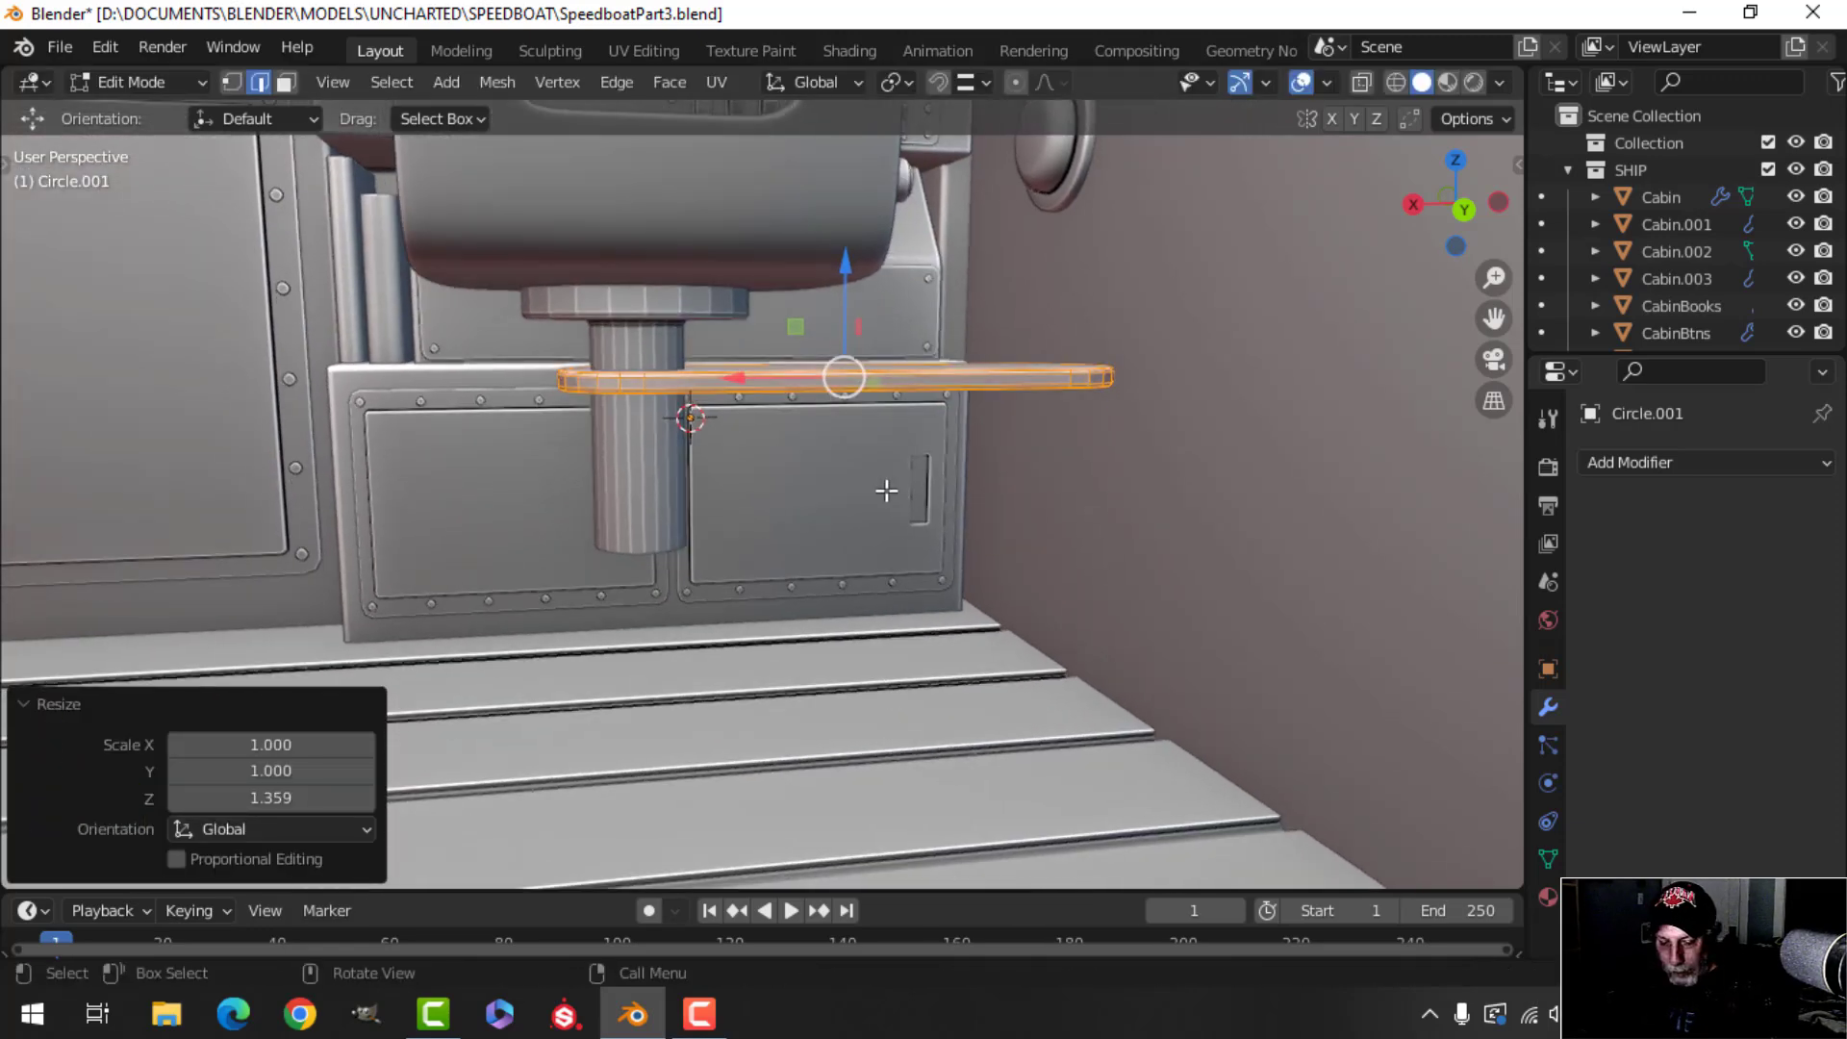
# Duplicate the slab geometry about 0.084 m downward along Z and return to Object Mode.
pyautogui.hotkey('shift', 'd')
pyautogui.press('z')
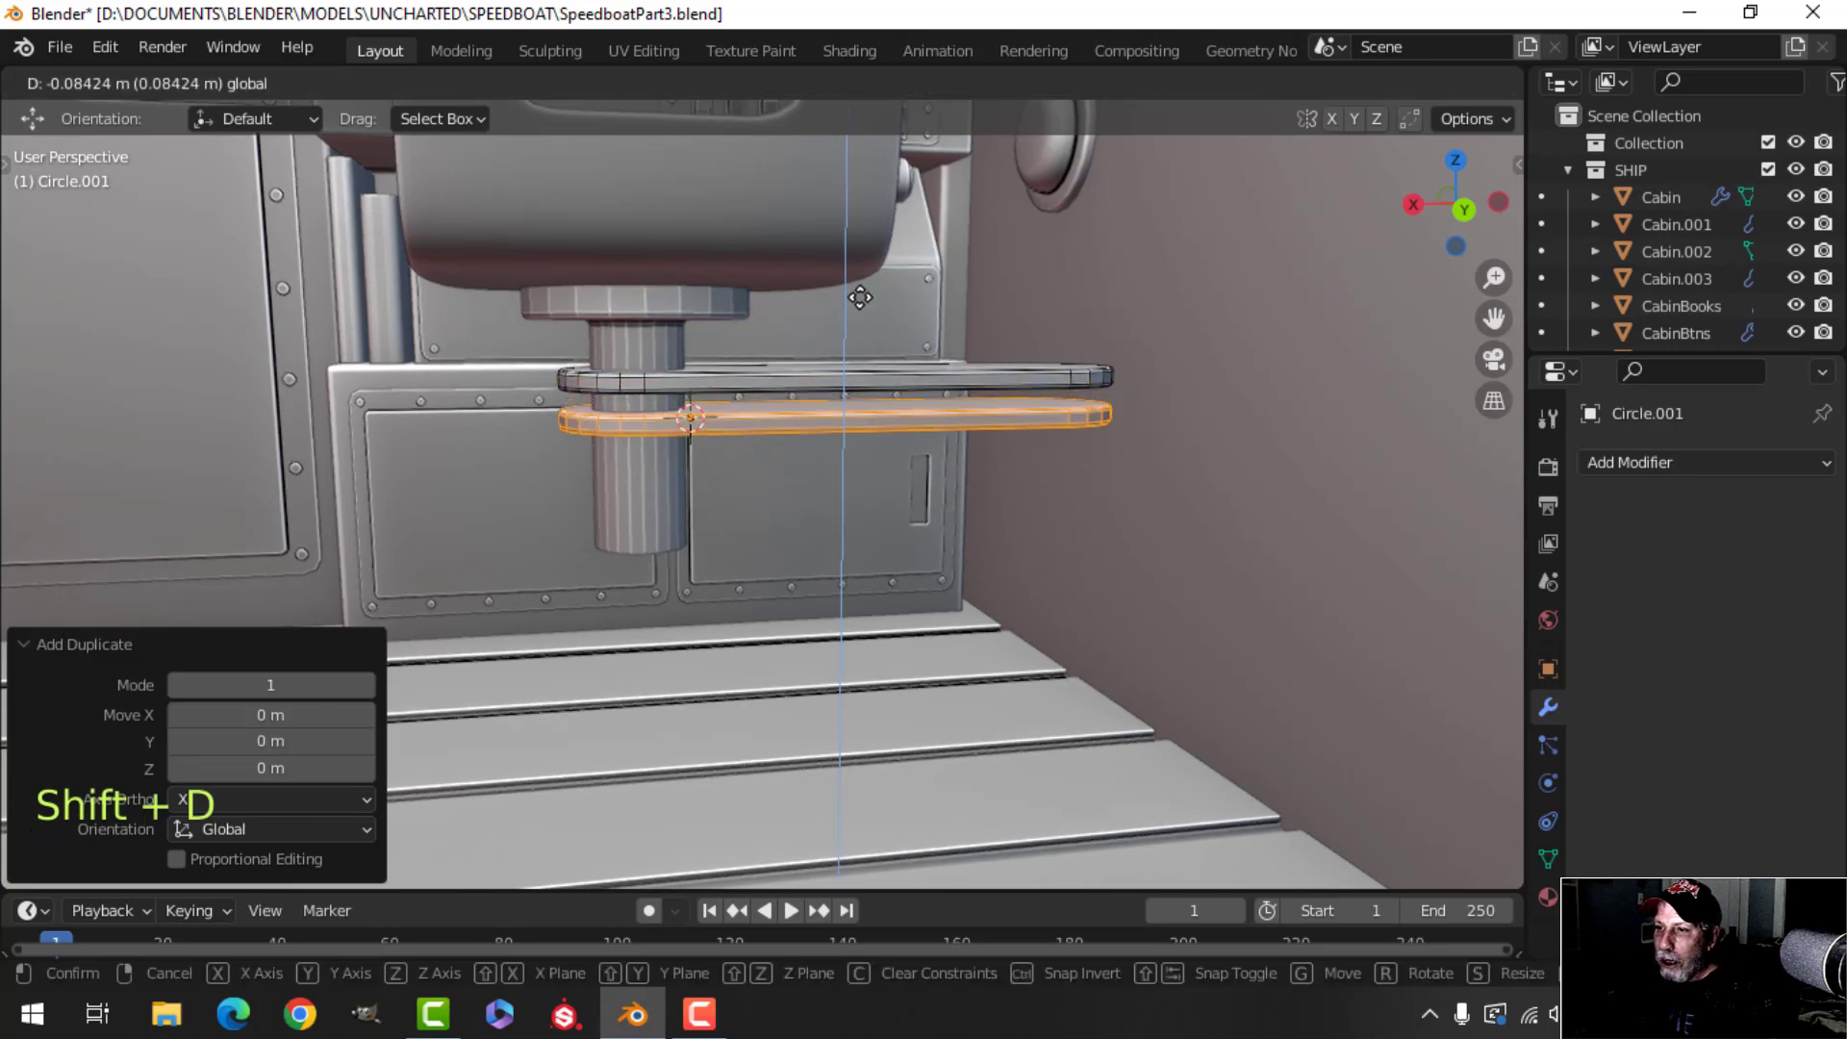
pyautogui.click(860, 299)
pyautogui.press('Tab')
pyautogui.scroll(-1, 929, 419)
pyautogui.hotkey('alt', 'a')
pyautogui.scroll(-2, 909, 438)
# Shorten the pedestal post by raising its bottom edge loop about 0.19 m along Z to just below the lower slab.
pyautogui.moveTo(890, 462); pyautogui.dragTo(783, 433, button='middle')
pyautogui.scroll(3, 767, 469)
pyautogui.press('Tab')
pyautogui.hotkey('alt', 'a')
pyautogui.press('Tab')
pyautogui.press('Tab')
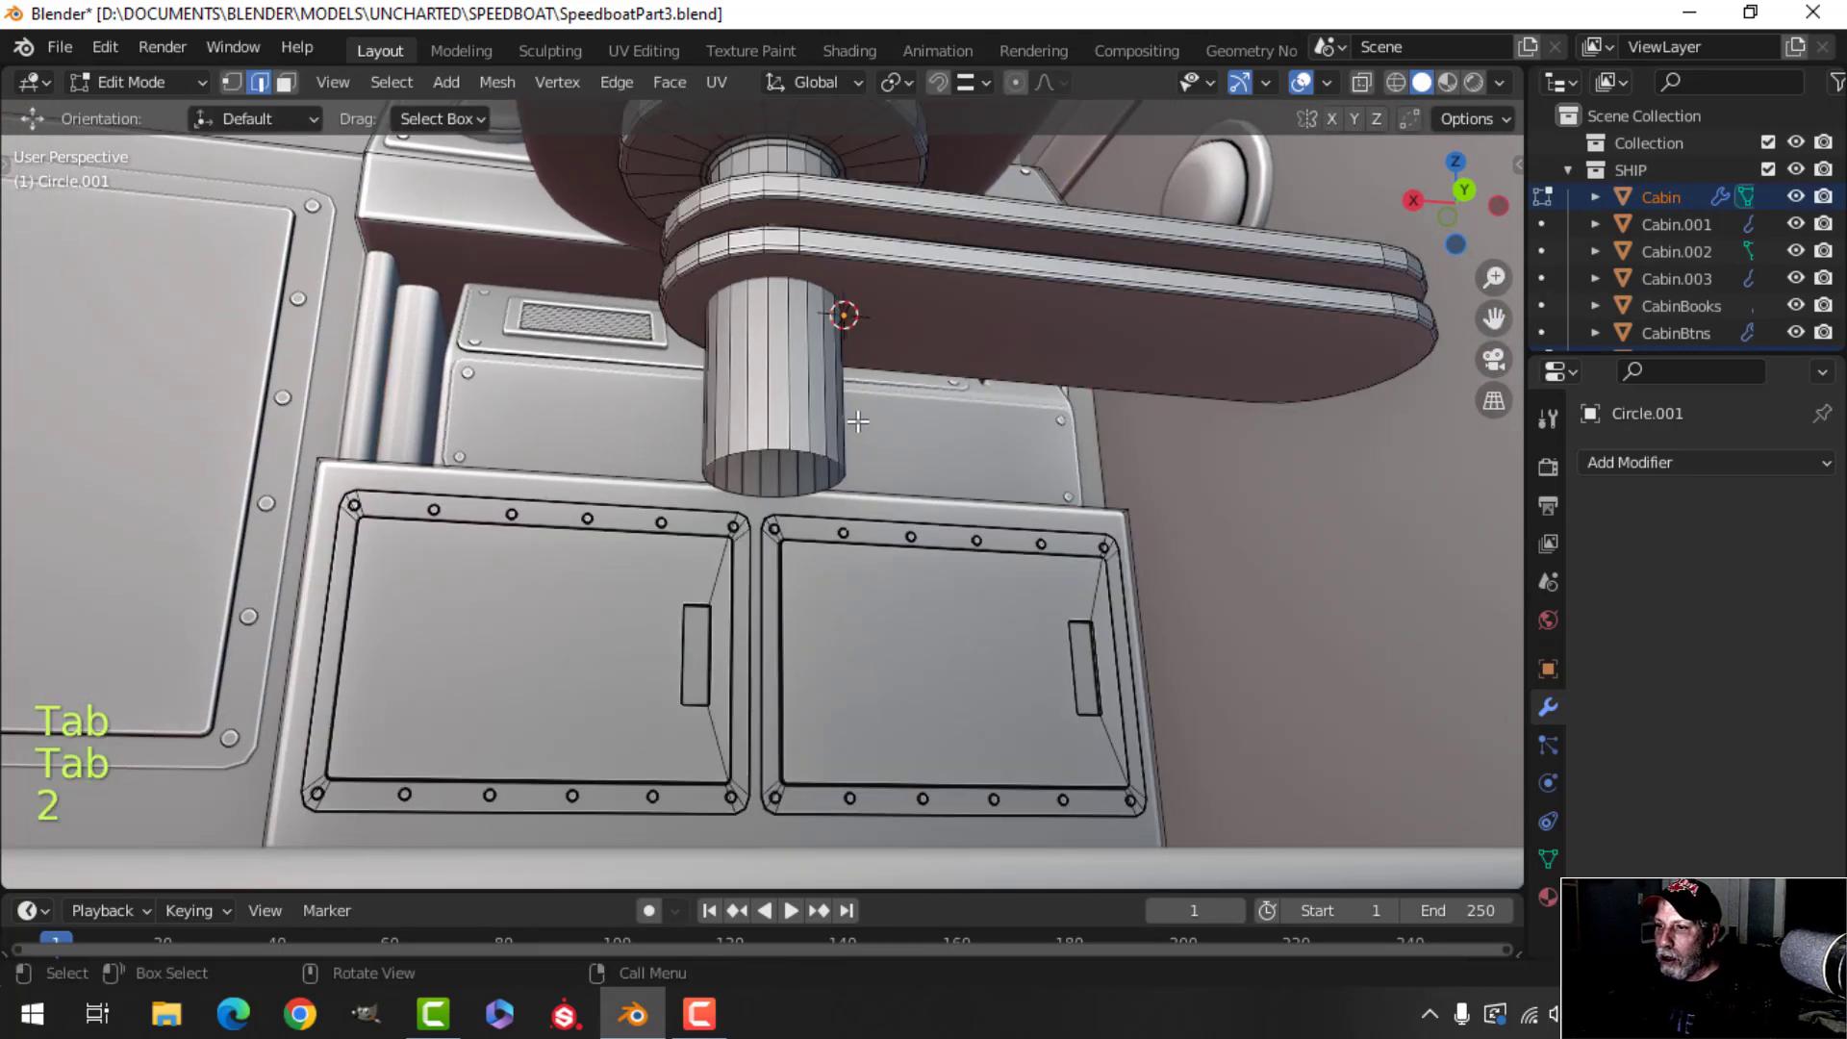
pyautogui.moveTo(857, 421); pyautogui.dragTo(824, 457, button='middle')
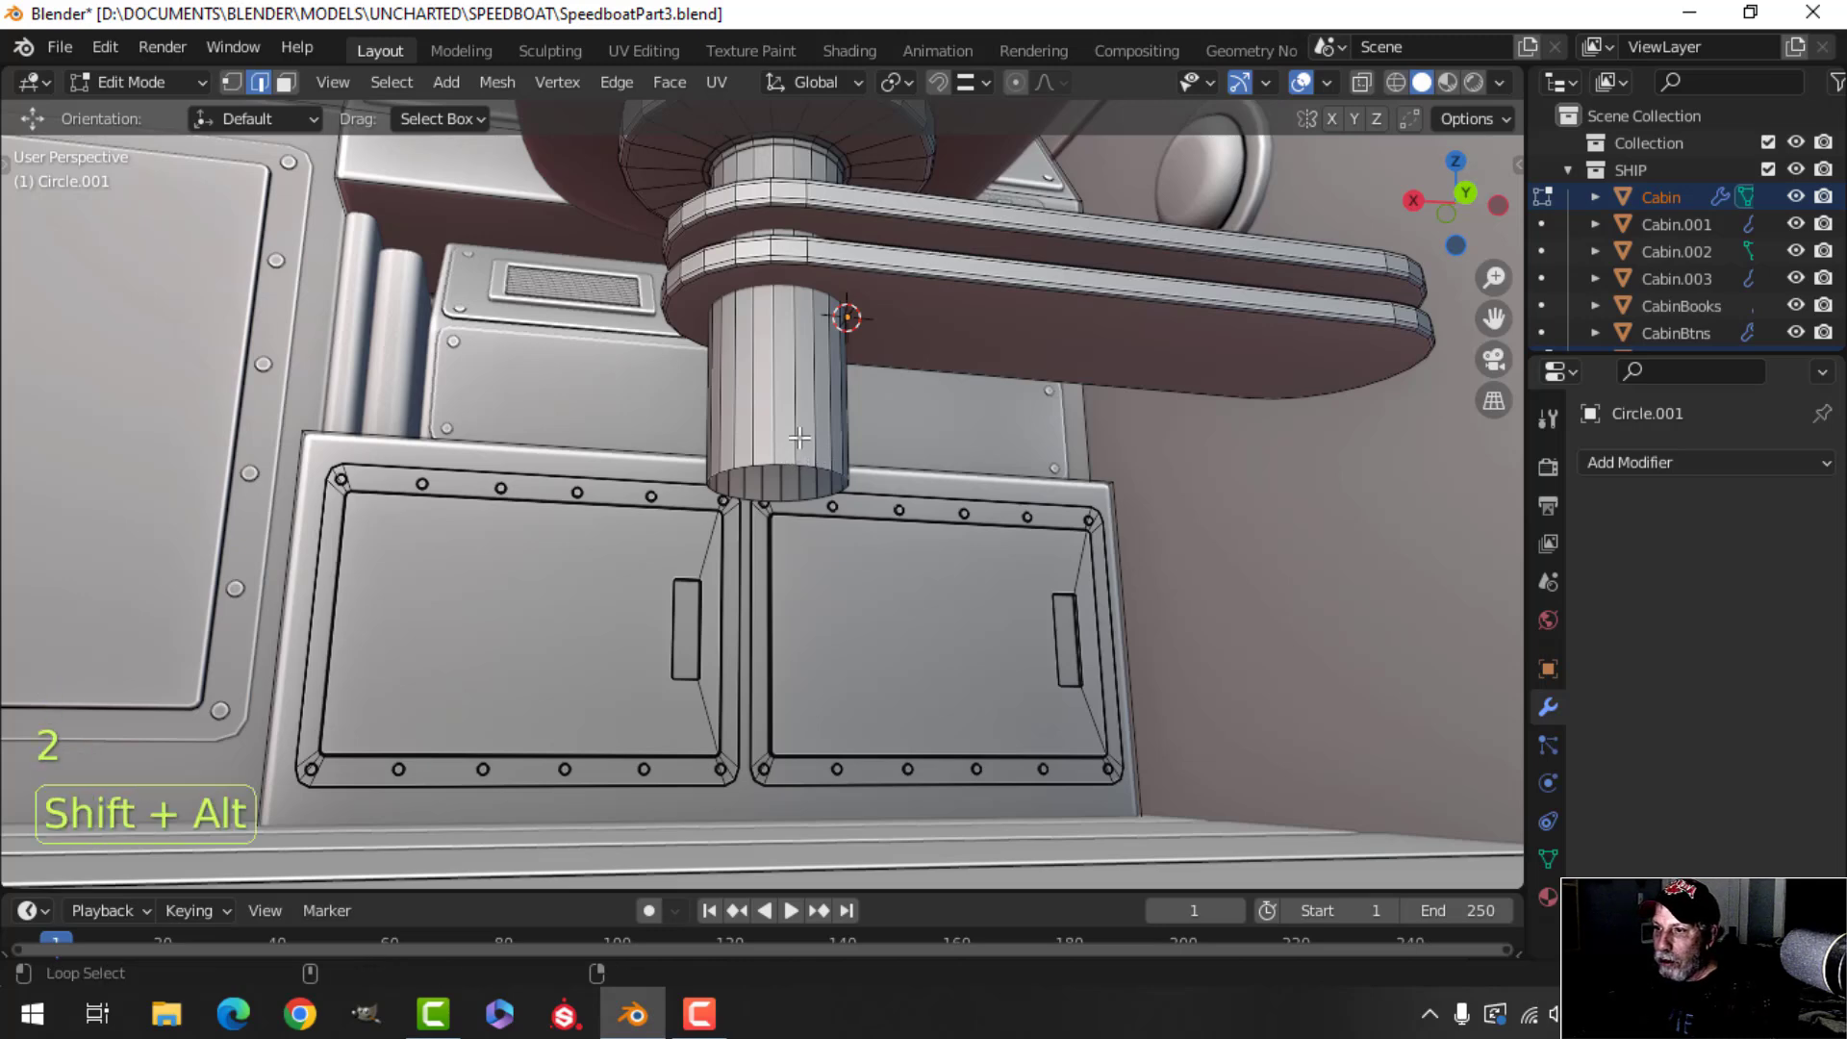
pyautogui.press('g')
pyautogui.press('z')
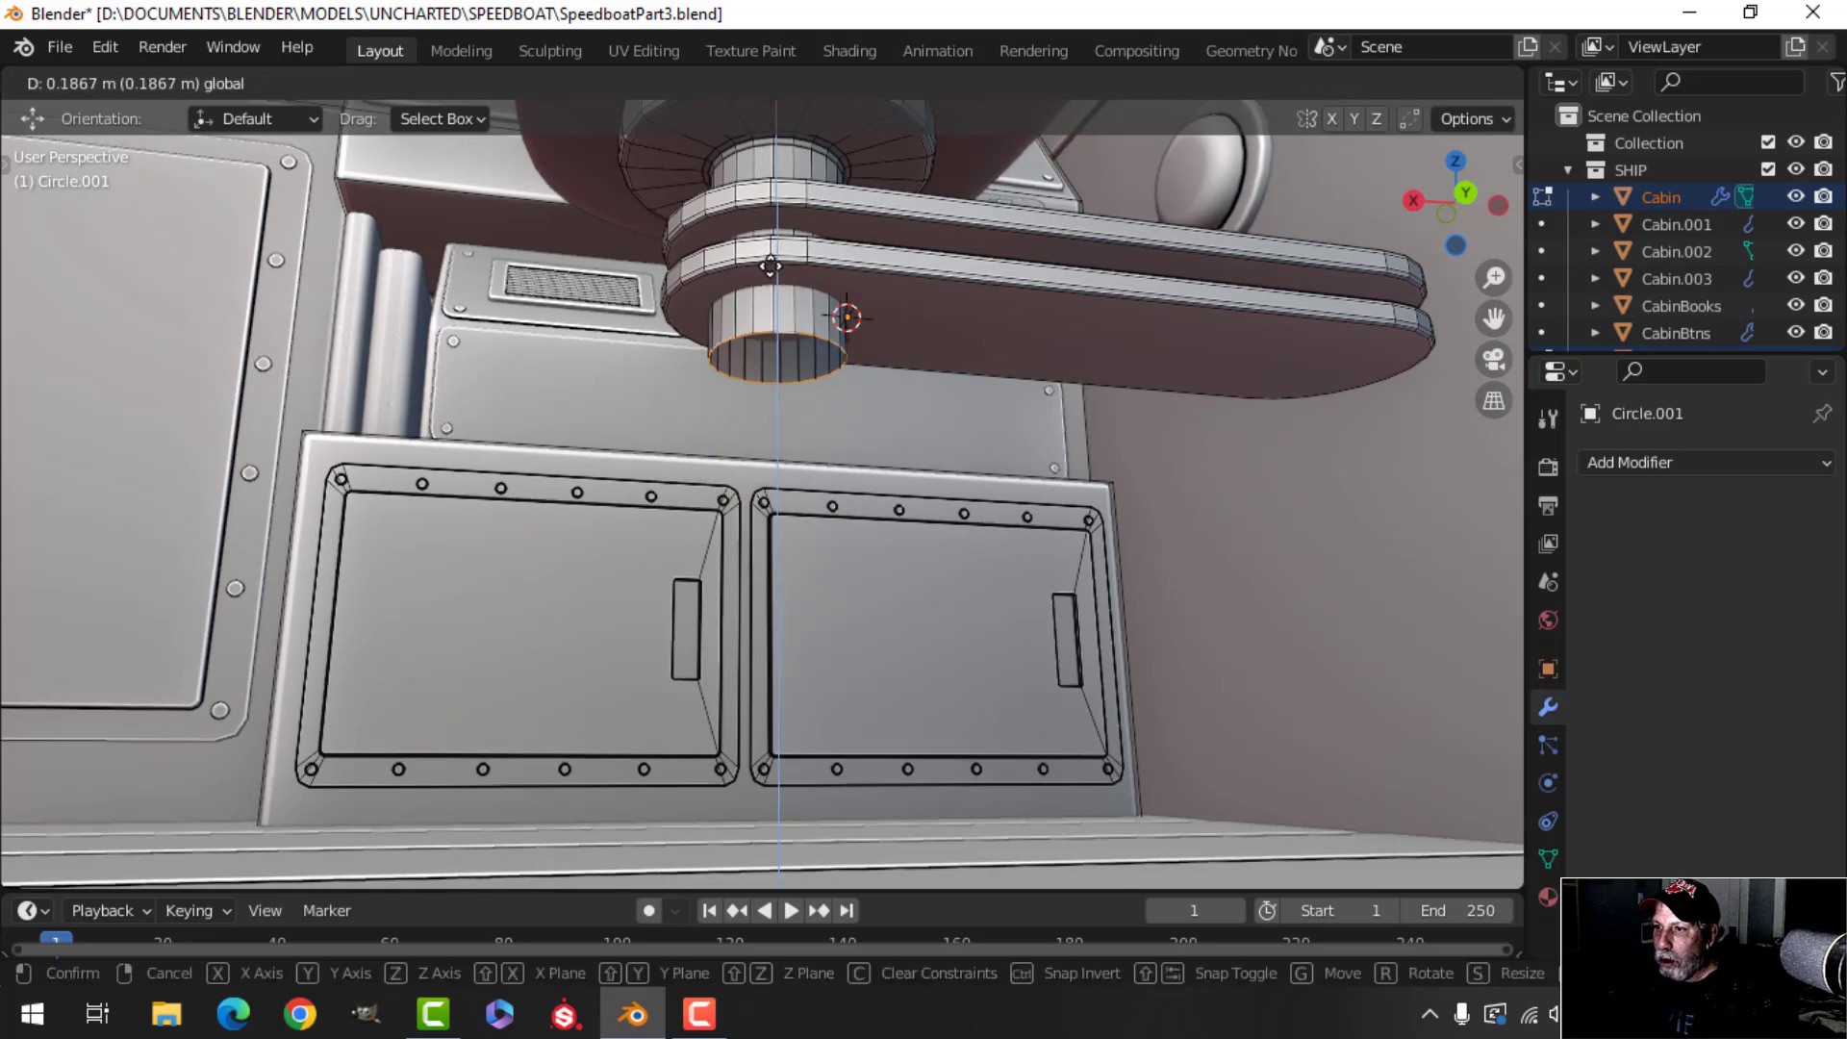
pyautogui.click(770, 256)
# Fill the post's open bottom with a face and bevel its rim about 0.014 m with 2 segments.
pyautogui.press('f')
pyautogui.scroll(3, 879, 421)
pyautogui.moveTo(869, 381); pyautogui.dragTo(918, 501, button='middle')
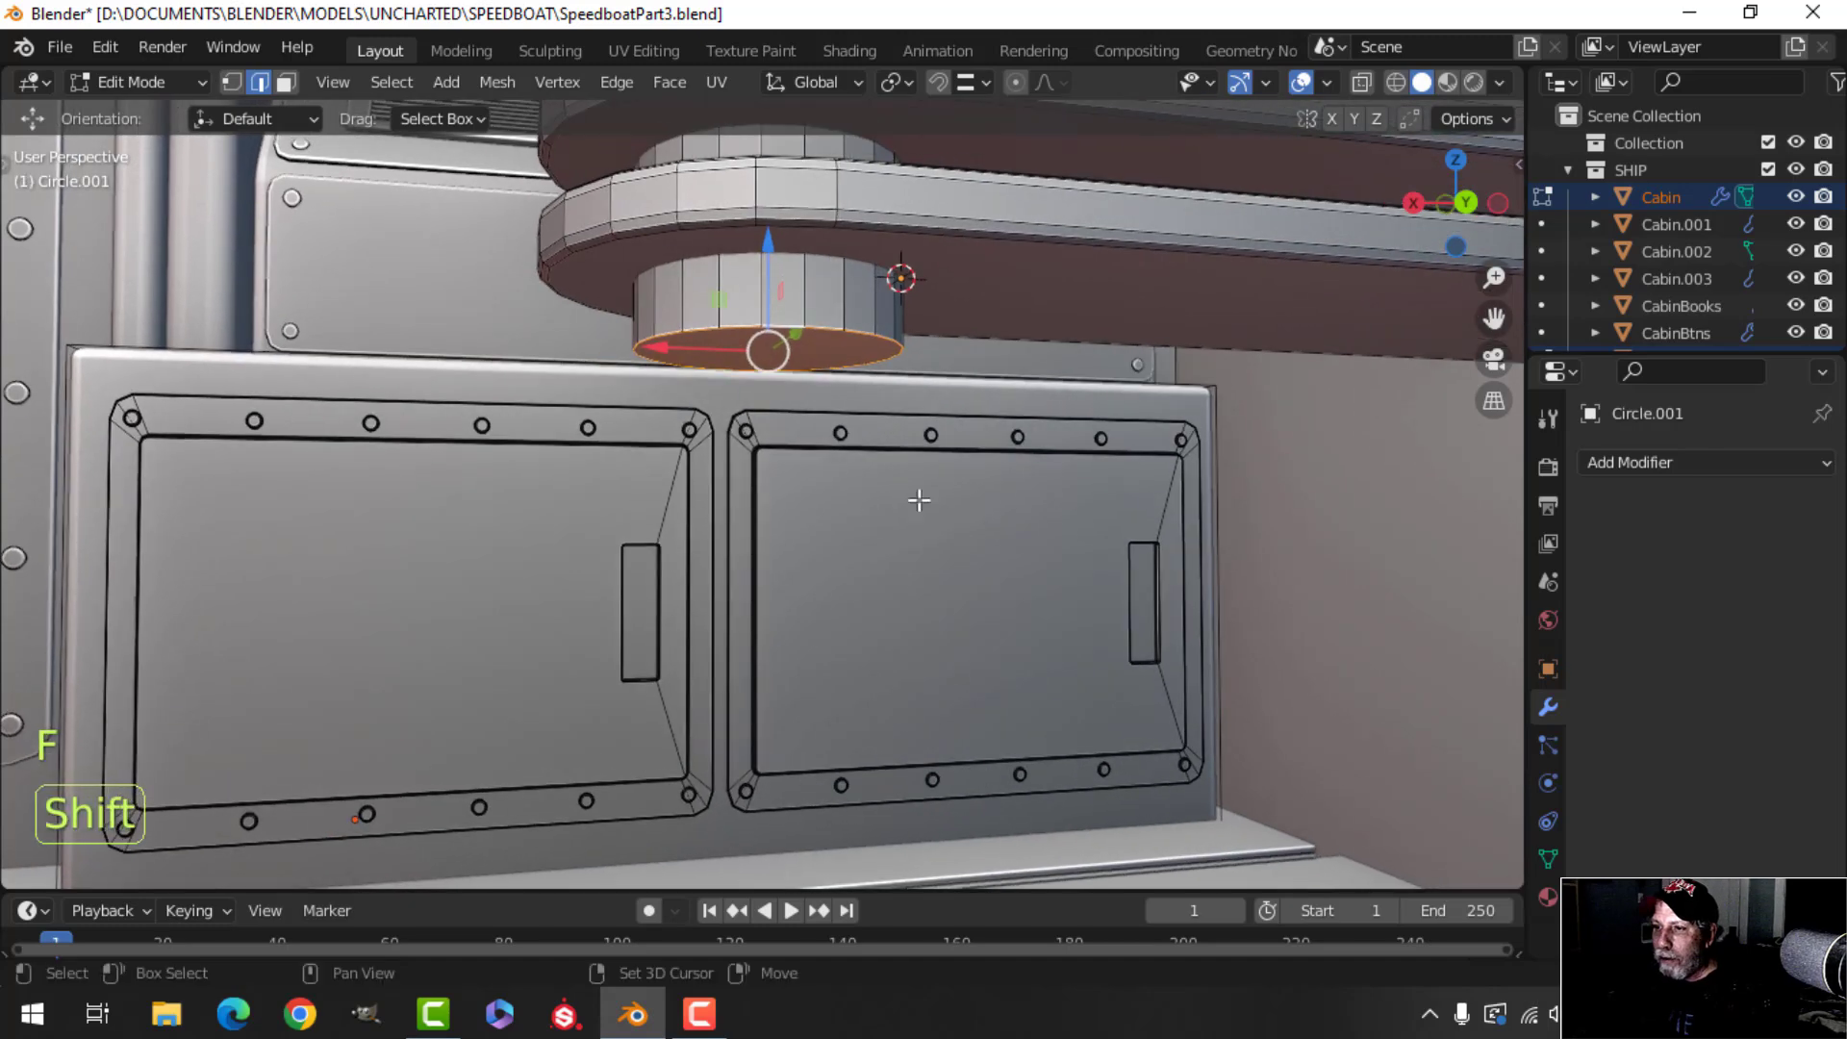
pyautogui.hotkey('ctrl', 'b')
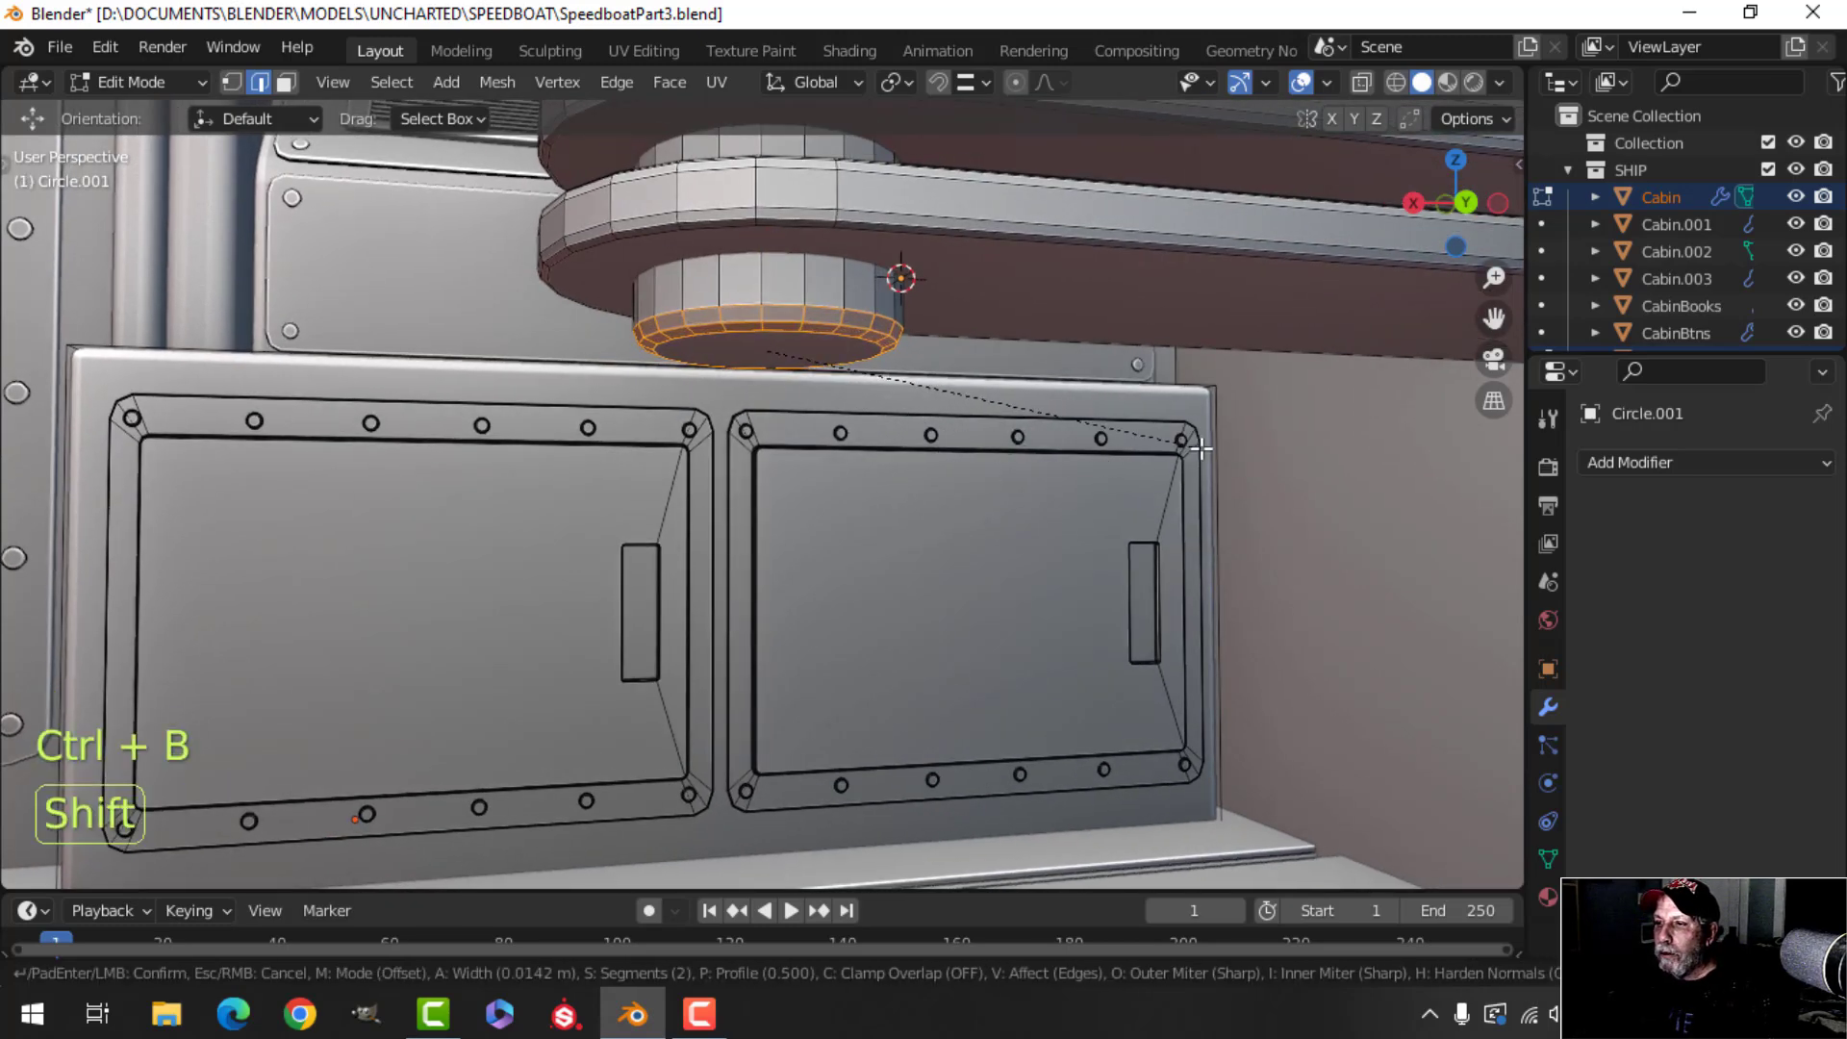
pyautogui.click(1201, 449)
# Return to Object Mode and apply smooth shading to the pedestal post.
pyautogui.press('Tab')
pyautogui.moveTo(828, 358); pyautogui.dragTo(845, 275, button='middle')
pyautogui.hotkey('alt', 'a')
pyautogui.click(782, 229)
pyautogui.rightClick(777, 229)
pyautogui.click(777, 231)
pyautogui.hotkey('alt', 'a')
# Select all of the pedestal post's geometry in Edit Mode and recalculate its normals.
pyautogui.click(844, 284)
pyautogui.press('Tab')
pyautogui.press('a')
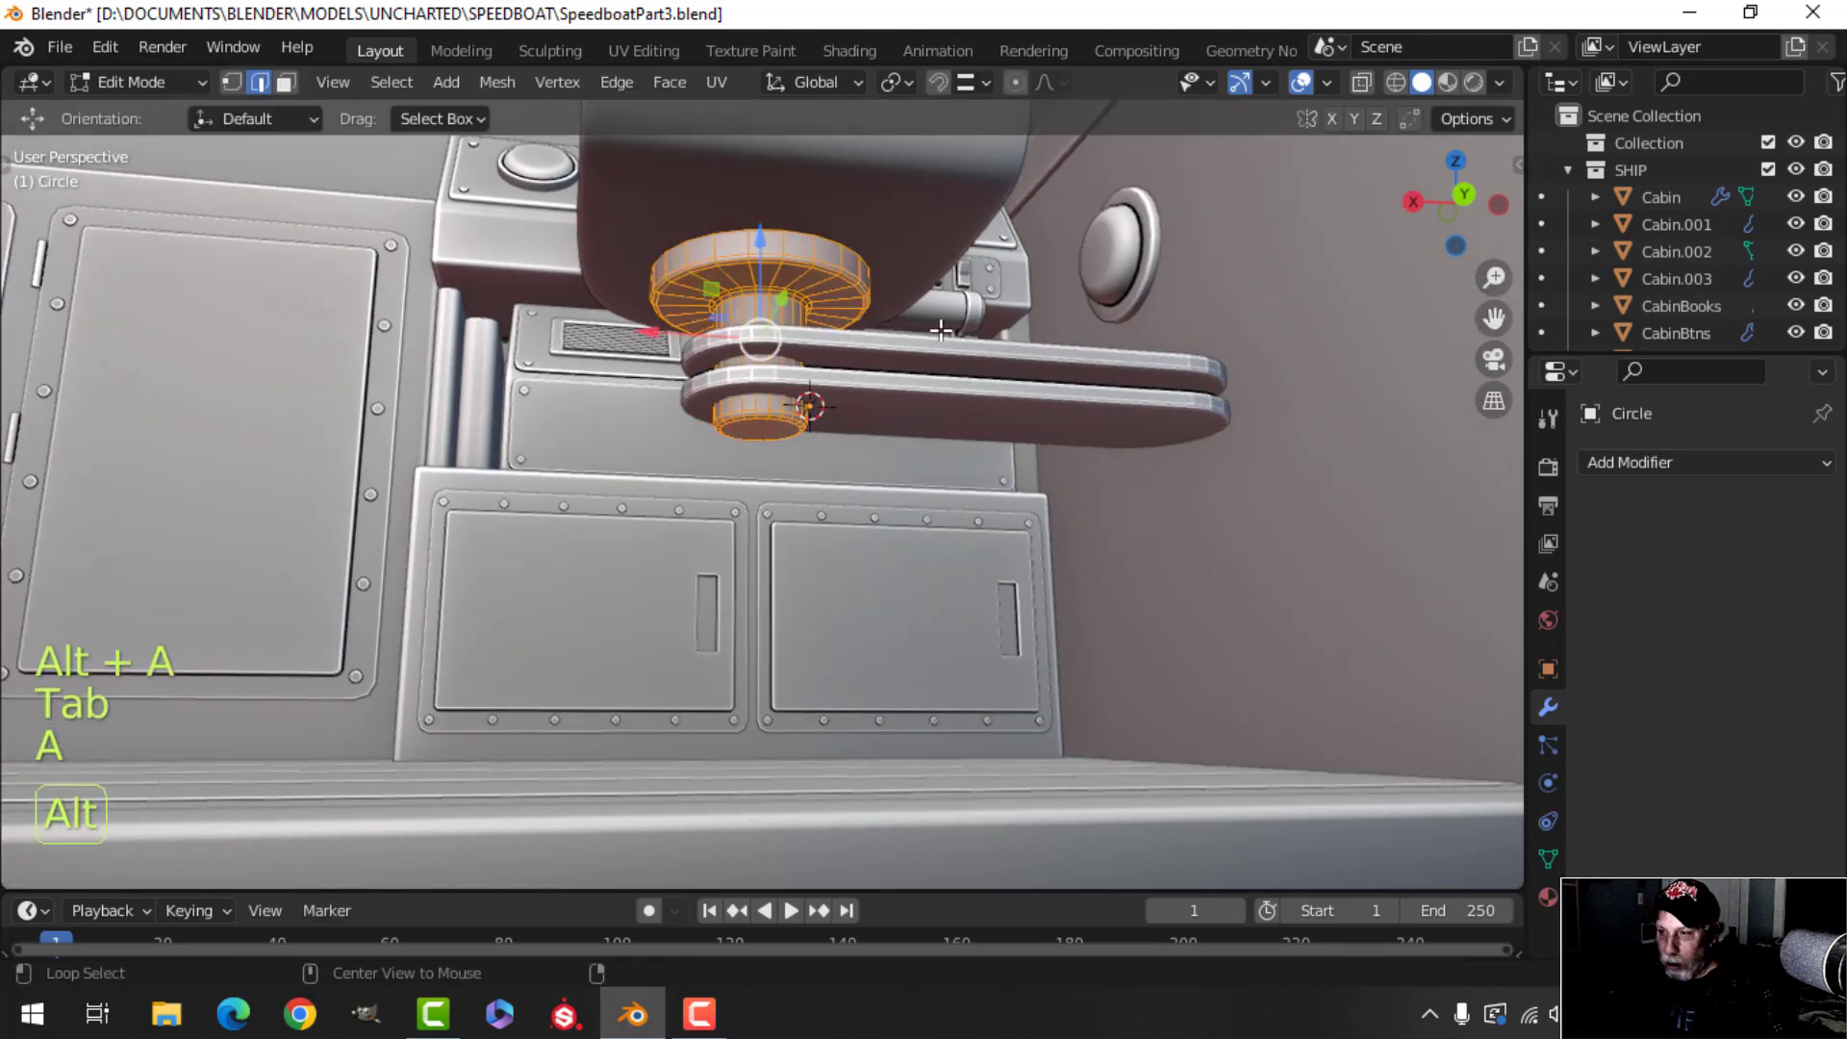
pyautogui.hotkey('alt', 'n')
pyautogui.click(941, 330)
pyautogui.press('Tab')
# Apply smooth shading to the two rounded support slabs.
pyautogui.moveTo(893, 364); pyautogui.dragTo(814, 423, button='middle')
pyautogui.hotkey('alt', 'a')
pyautogui.click(850, 411)
pyautogui.rightClick(852, 412)
pyautogui.click(851, 412)
pyautogui.hotkey('alt', 'a')
pyautogui.scroll(-4, 851, 477)
pyautogui.moveTo(814, 423); pyautogui.dragTo(796, 480, button='middle')
pyautogui.scroll(4, 810, 358)
pyautogui.scroll(4, 724, 557)
pyautogui.scroll(1, 695, 487)
# Duplicate the post's cylindrical side faces and move the copy about 0.9 m along X to the slabs' wall-side end.
pyautogui.press('Tab')
pyautogui.moveTo(762, 358); pyautogui.dragTo(738, 395, button='middle')
pyautogui.hotkey('alt', 'a')
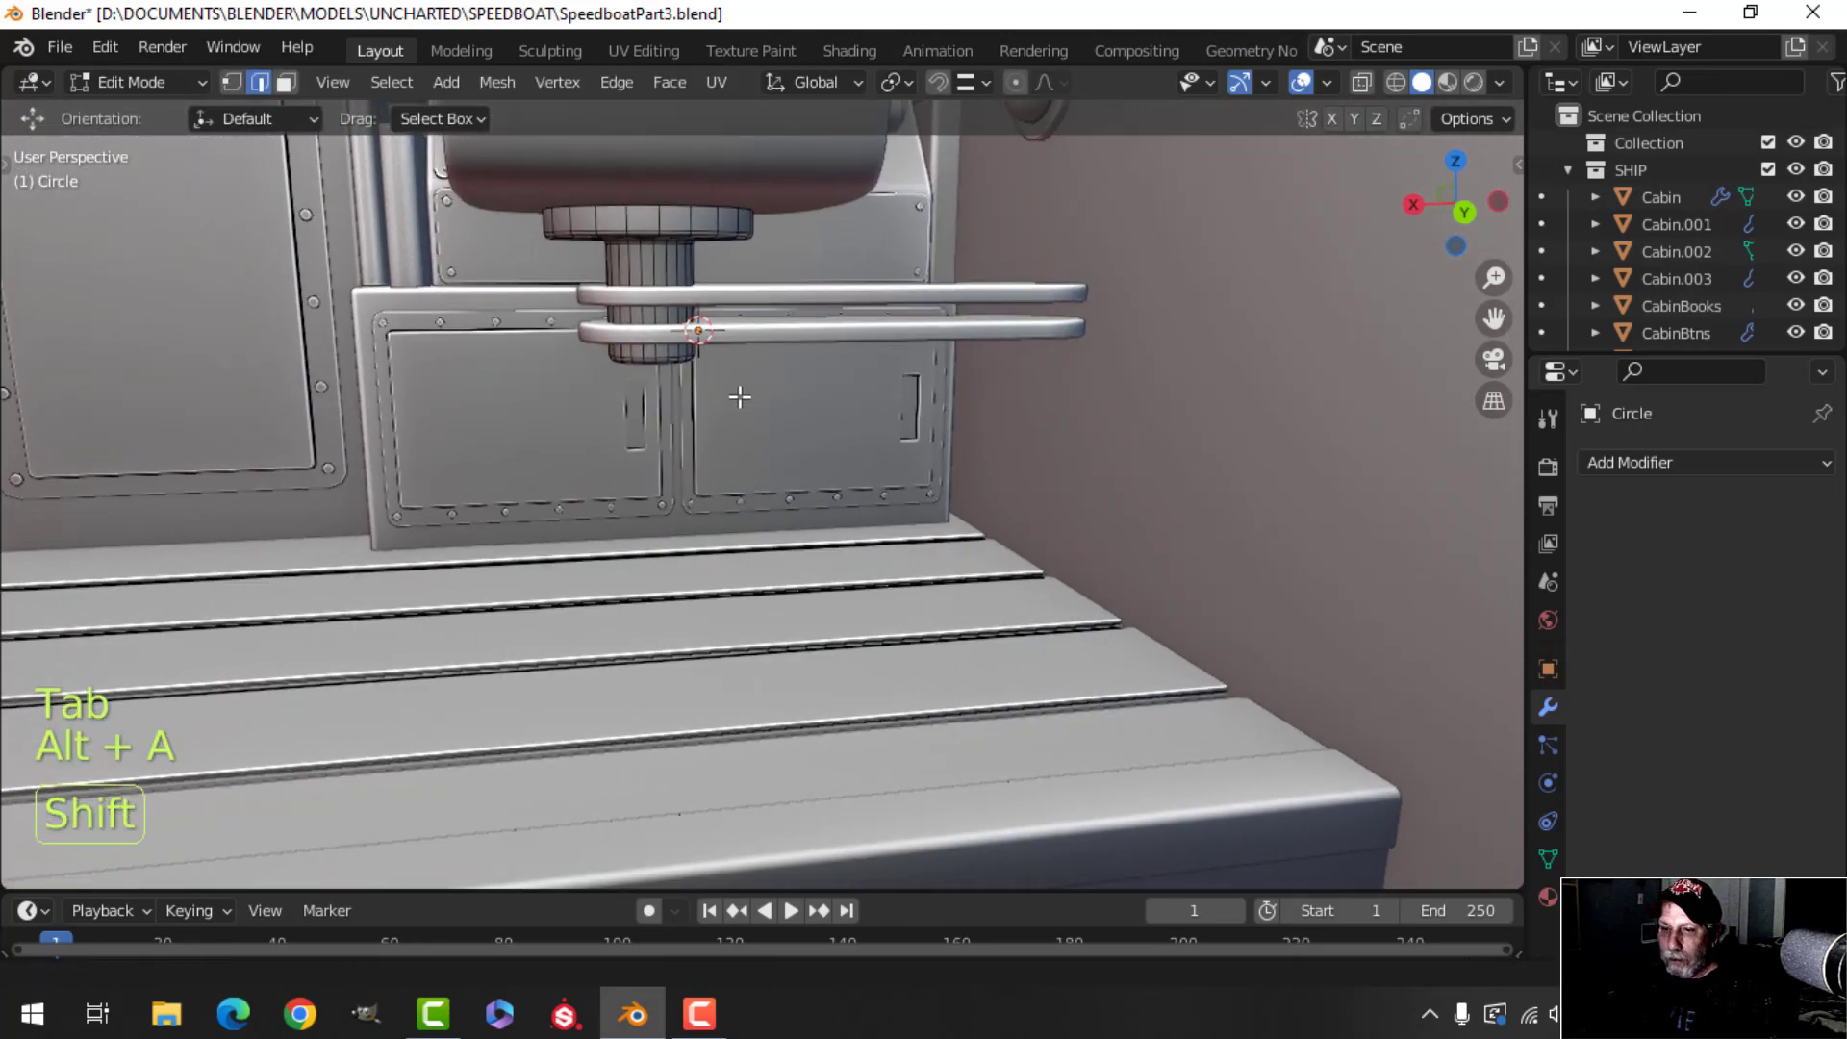
pyautogui.scroll(2, 735, 402)
pyautogui.scroll(-3, 700, 210)
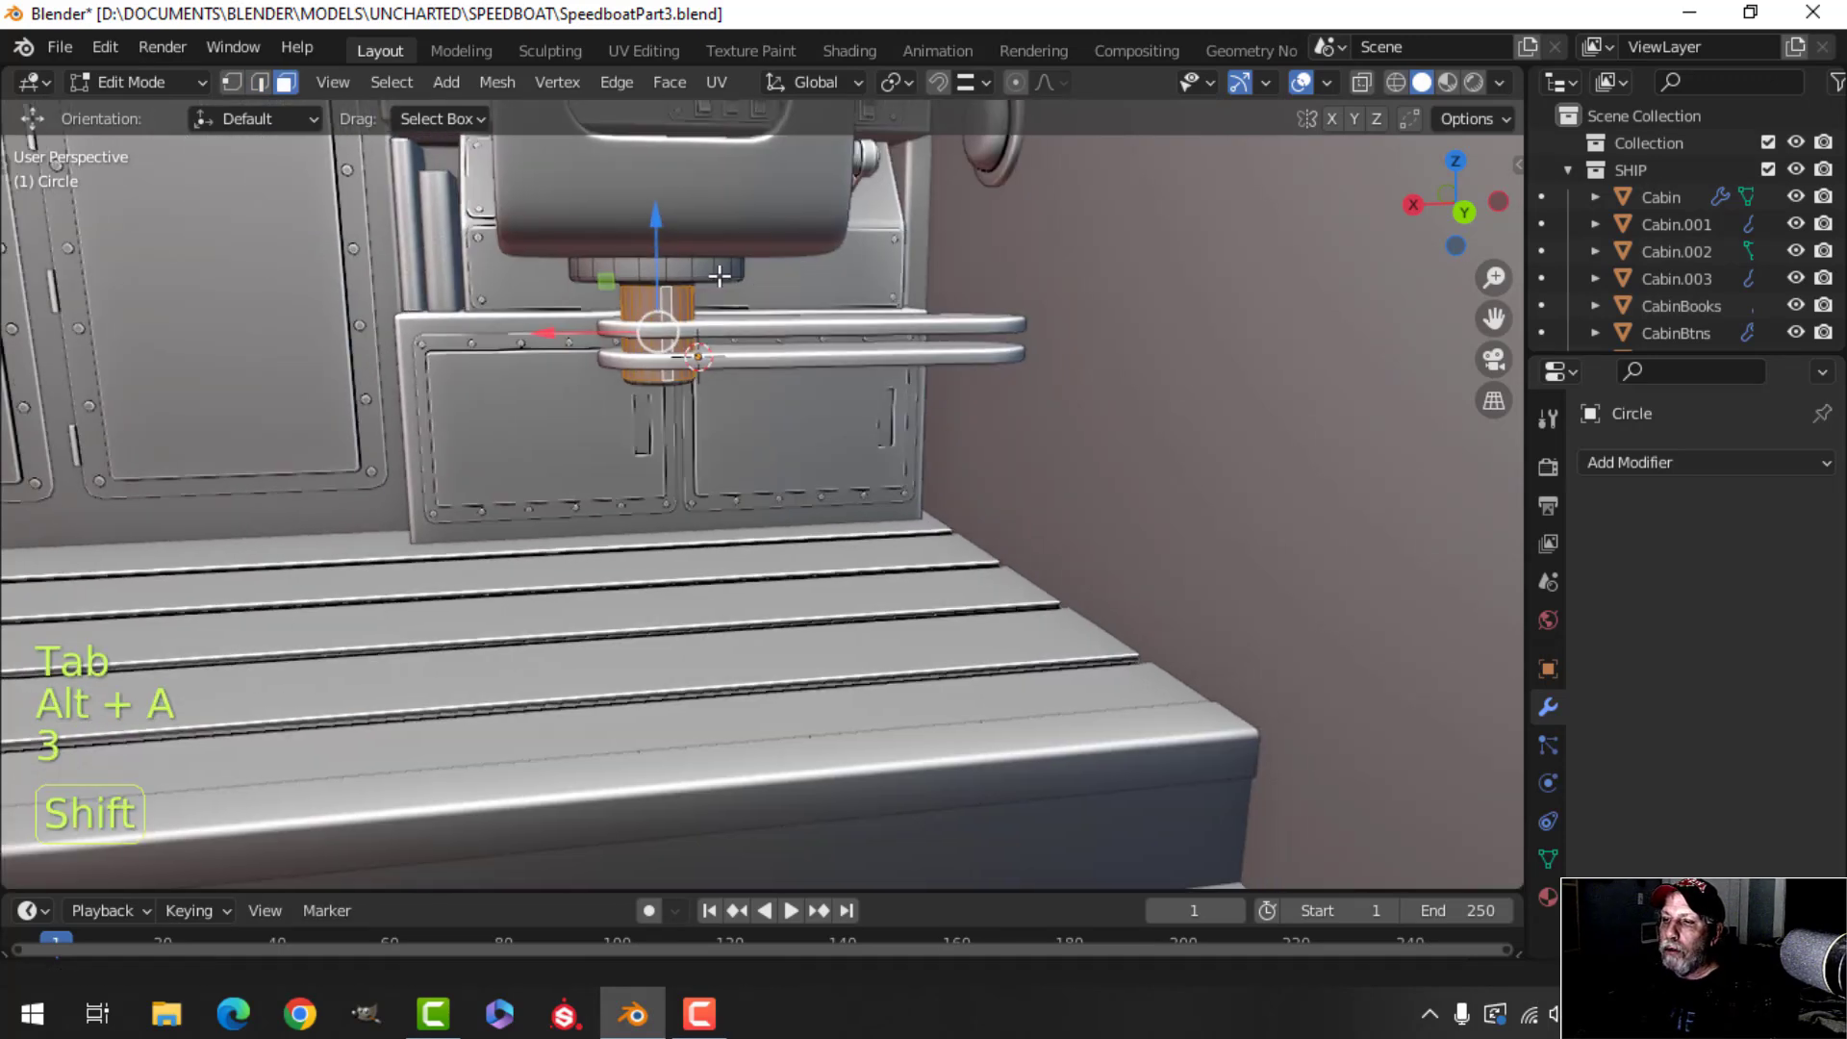
pyautogui.keyDown('shift'); pyautogui.moveTo(823, 288); pyautogui.dragTo(726, 283, button='middle'); pyautogui.keyUp('shift')
pyautogui.hotkey('shift', 'd')
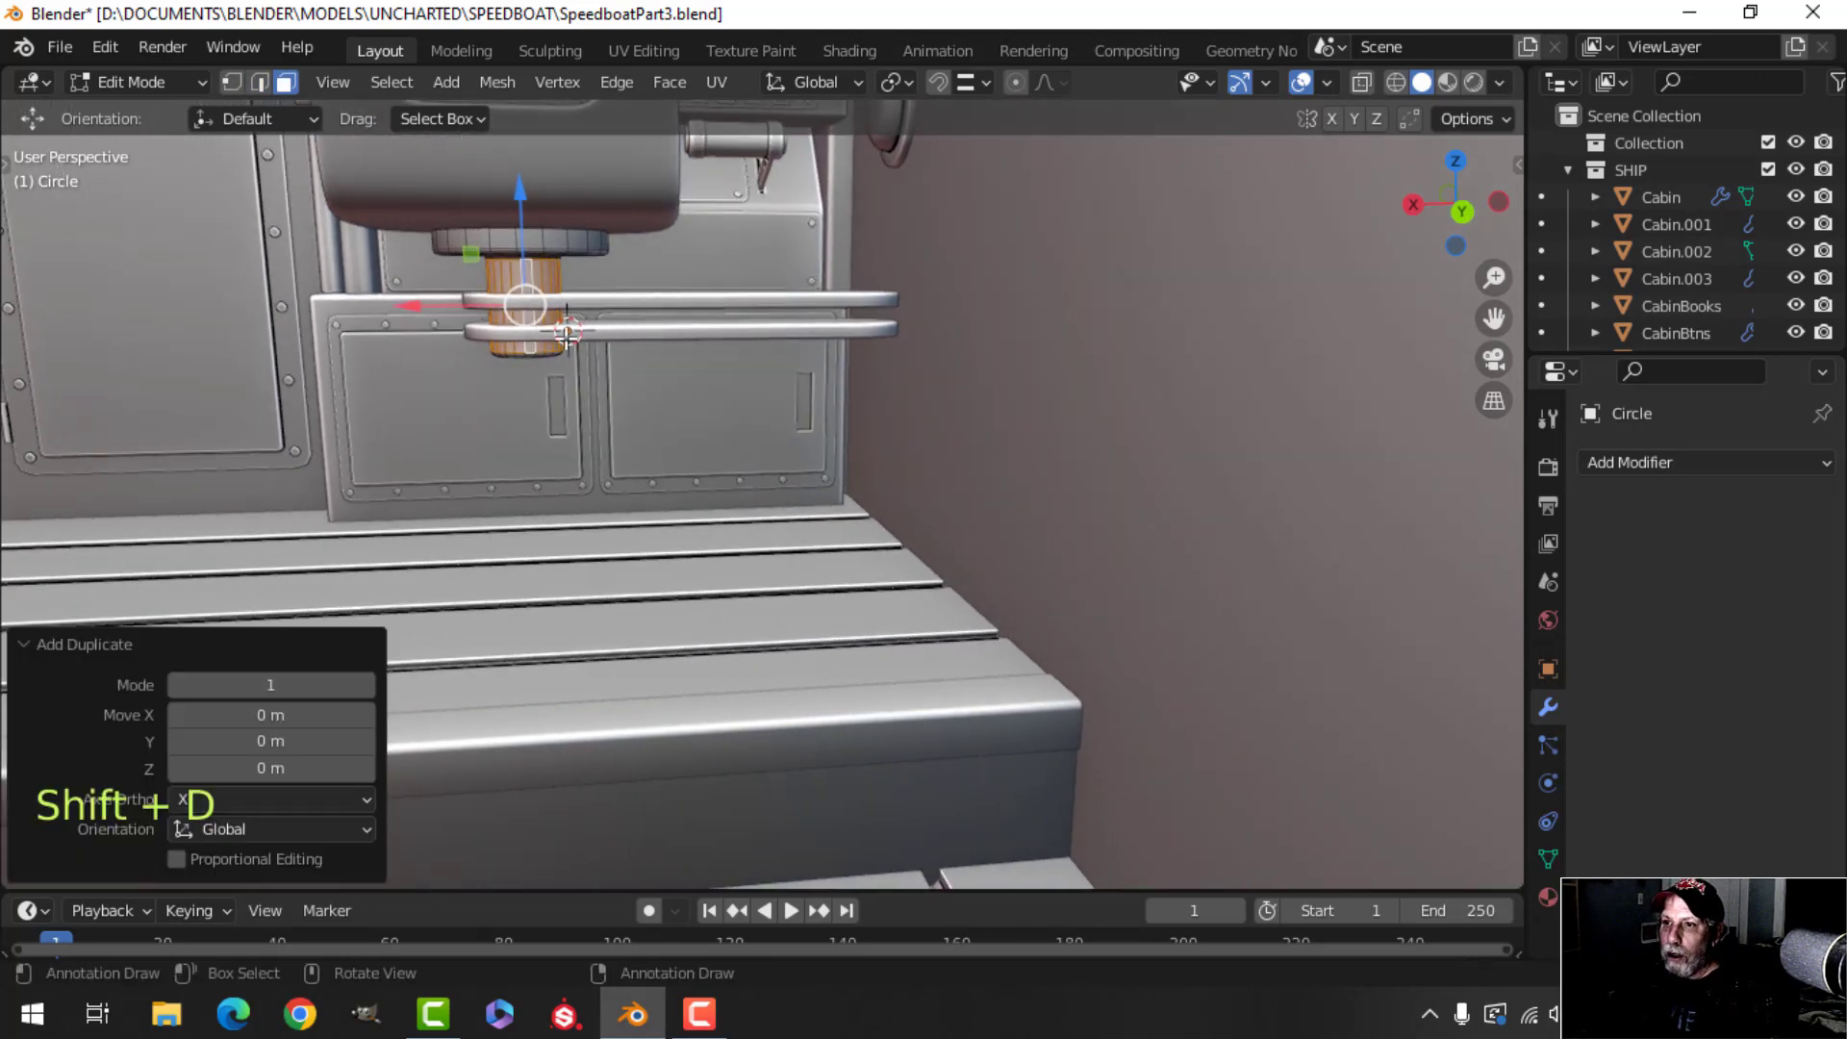
pyautogui.press('g')
pyautogui.press('x')
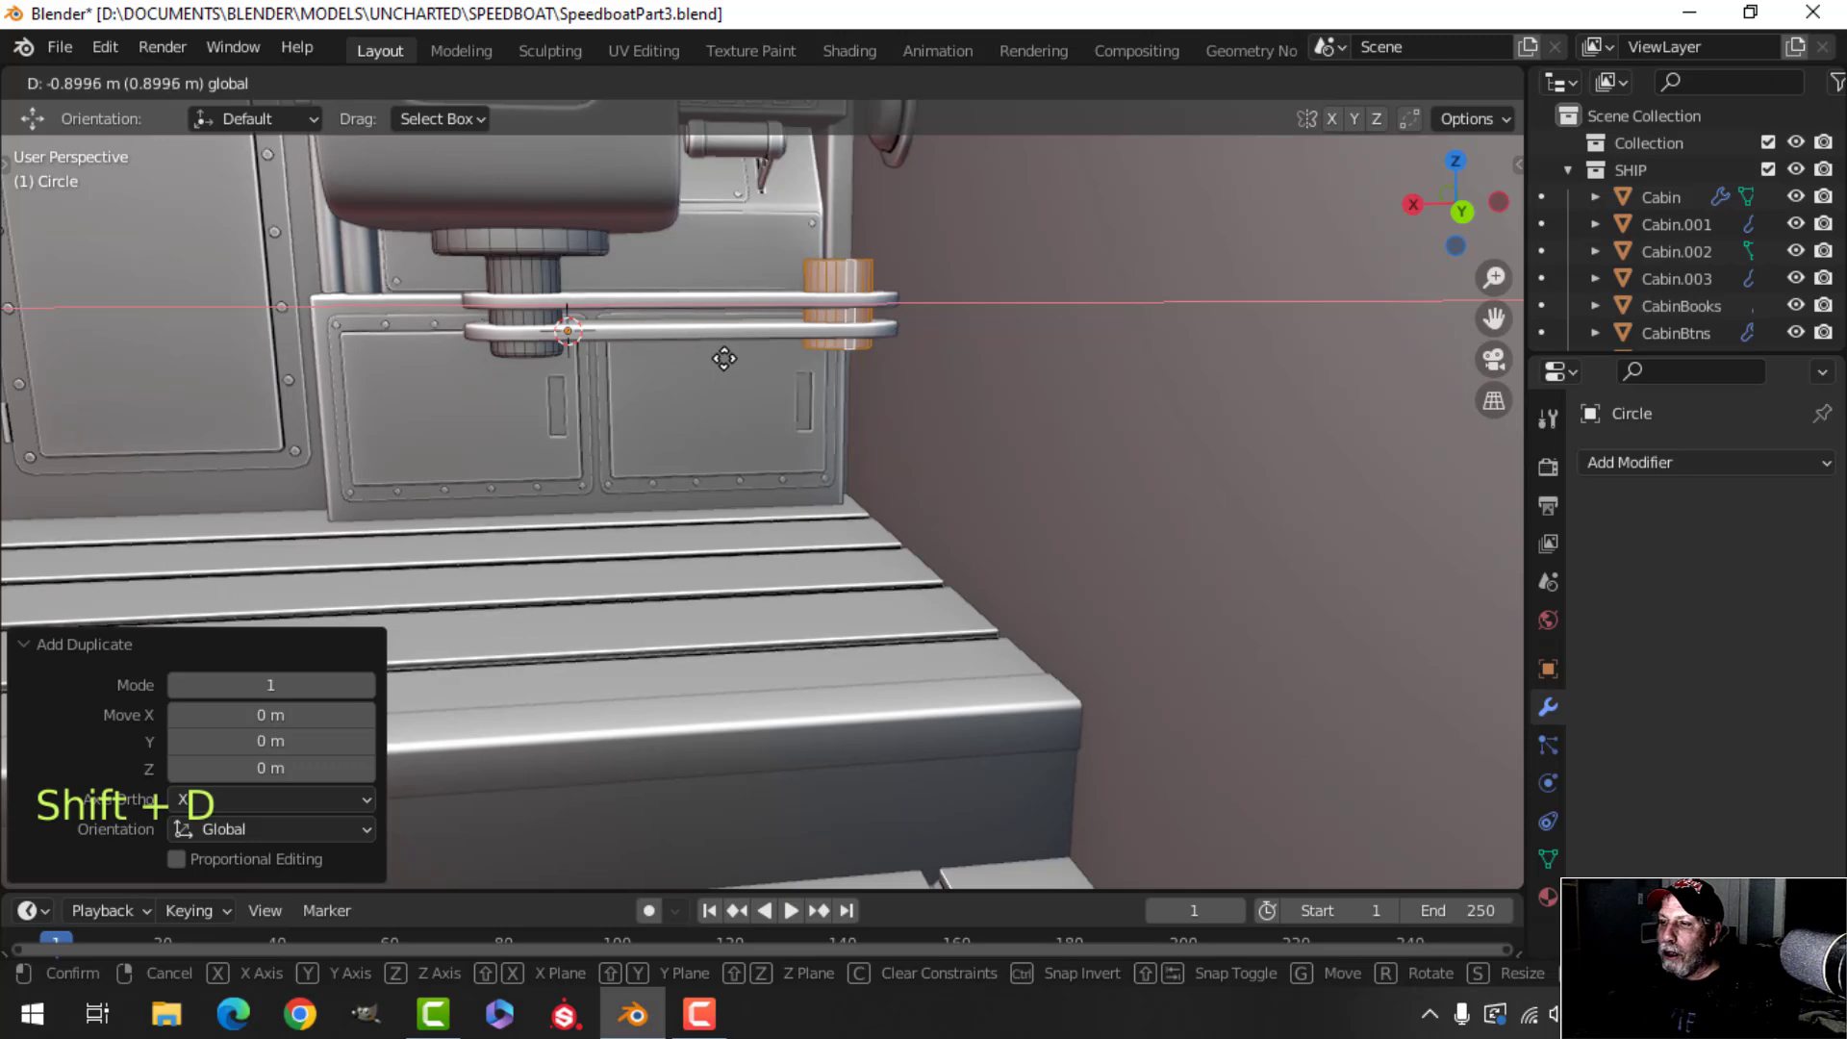
pyautogui.click(724, 358)
# Fill the duplicated cylinder's open top with a face and bevel its rim about 0.014 m with 2 segments.
pyautogui.moveTo(716, 358); pyautogui.dragTo(689, 409, button='middle')
pyautogui.scroll(2, 689, 409)
pyautogui.keyDown('shift'); pyautogui.moveTo(846, 322); pyautogui.dragTo(635, 409, button='middle'); pyautogui.keyUp('shift')
pyautogui.moveTo(634, 409); pyautogui.dragTo(824, 312, button='middle')
pyautogui.hotkey('alt', 'a')
pyautogui.press('2')
pyautogui.keyDown('alt'); pyautogui.keyDown('shift'); pyautogui.click(815, 321); pyautogui.keyUp('shift'); pyautogui.keyUp('alt')
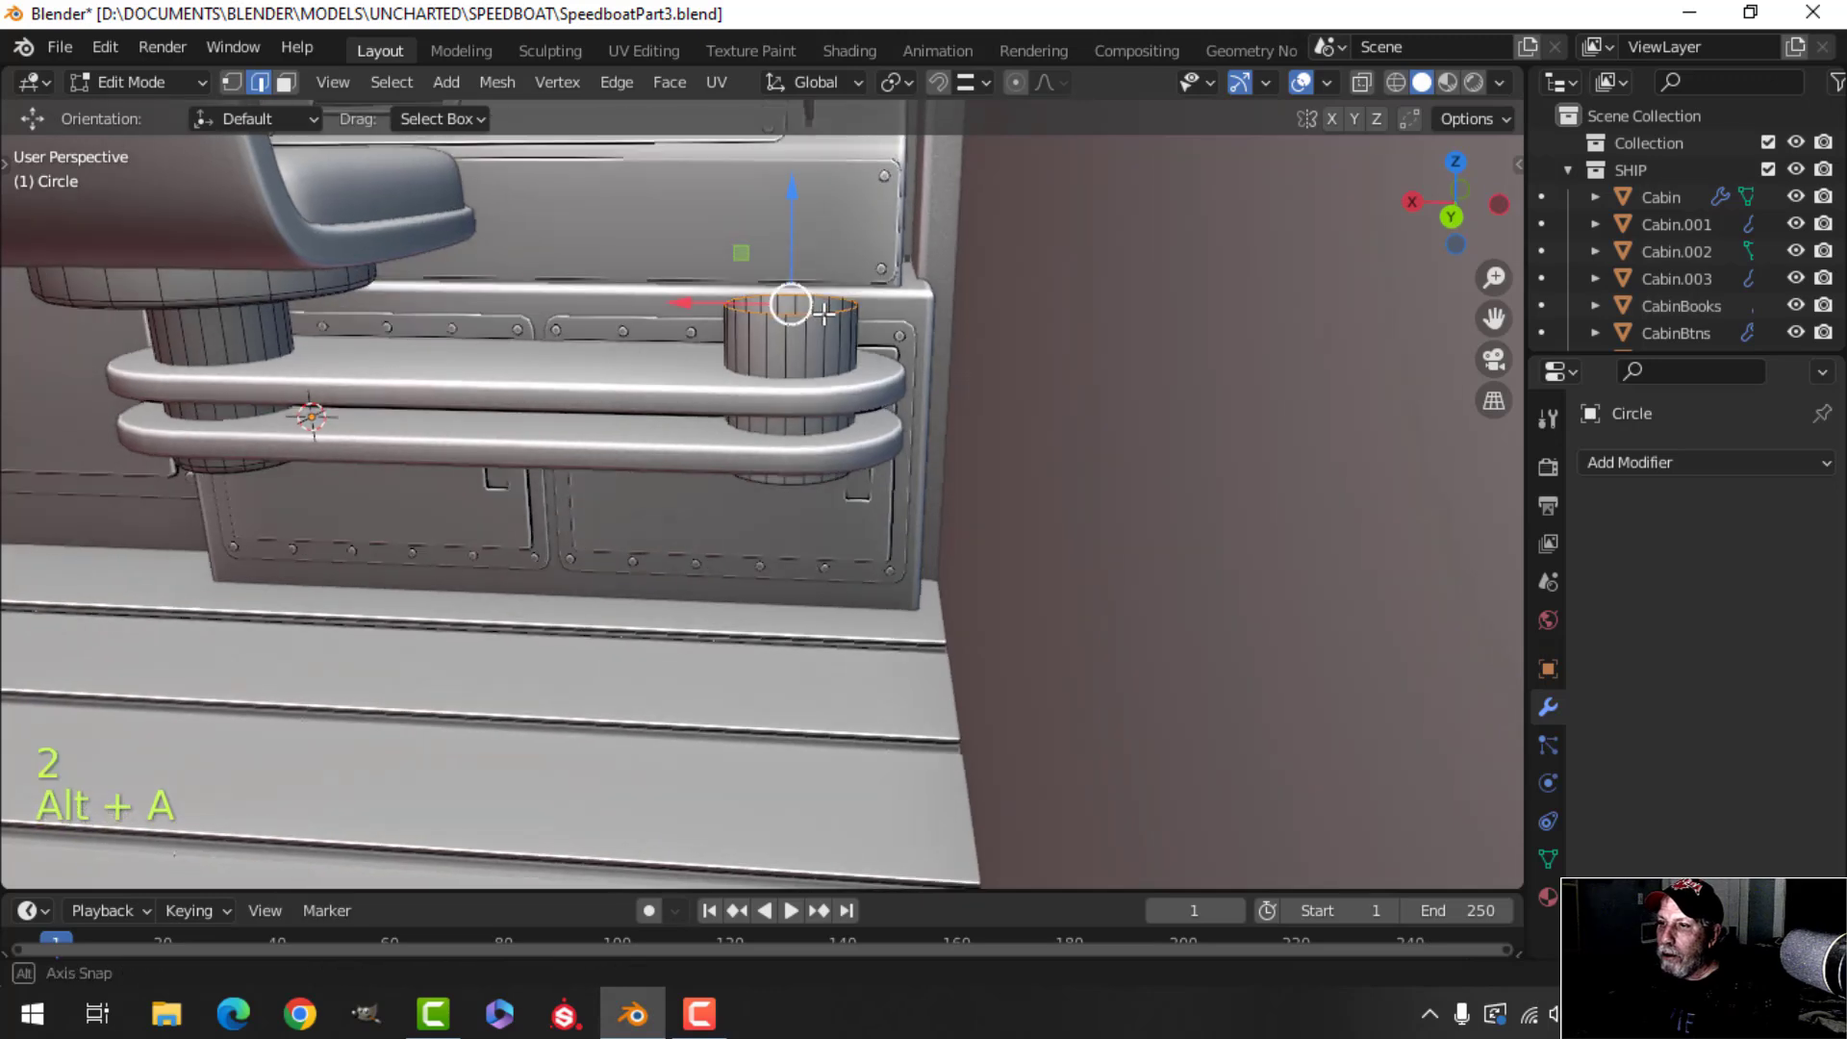
pyautogui.hotkey('ctrl', 'b')
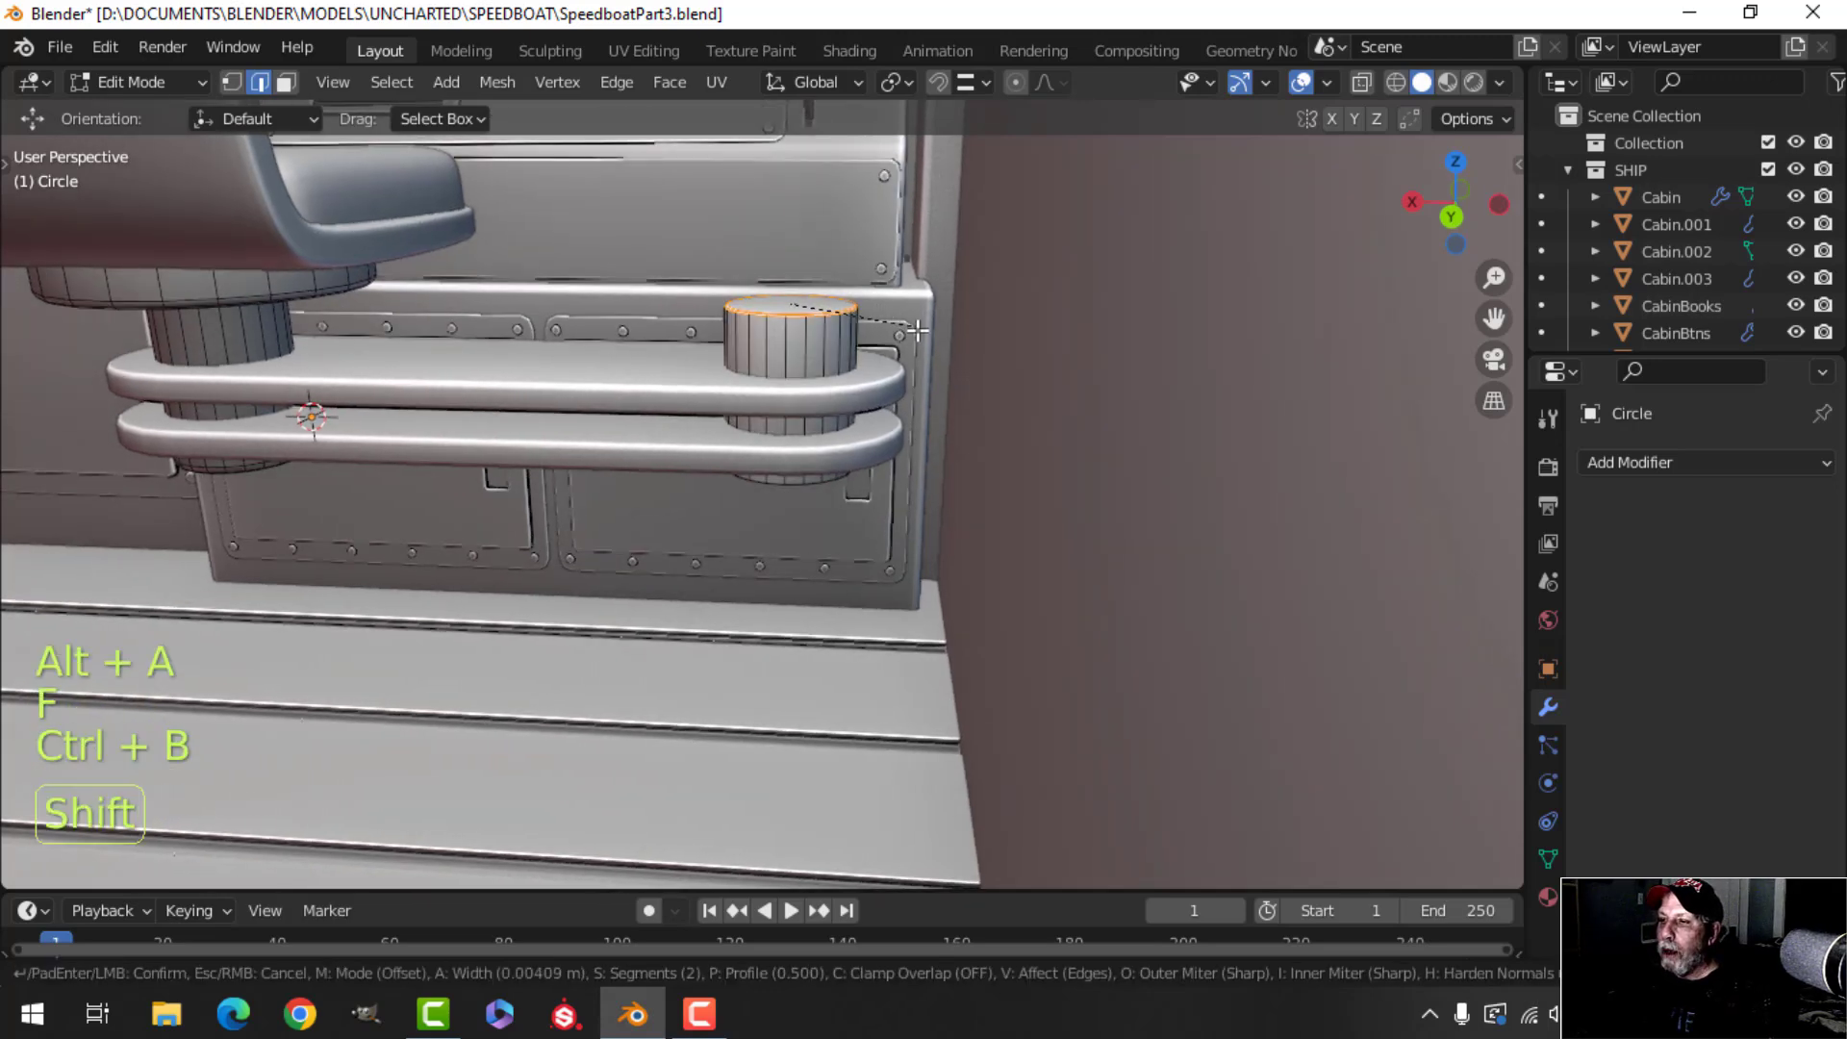
pyautogui.click(975, 353)
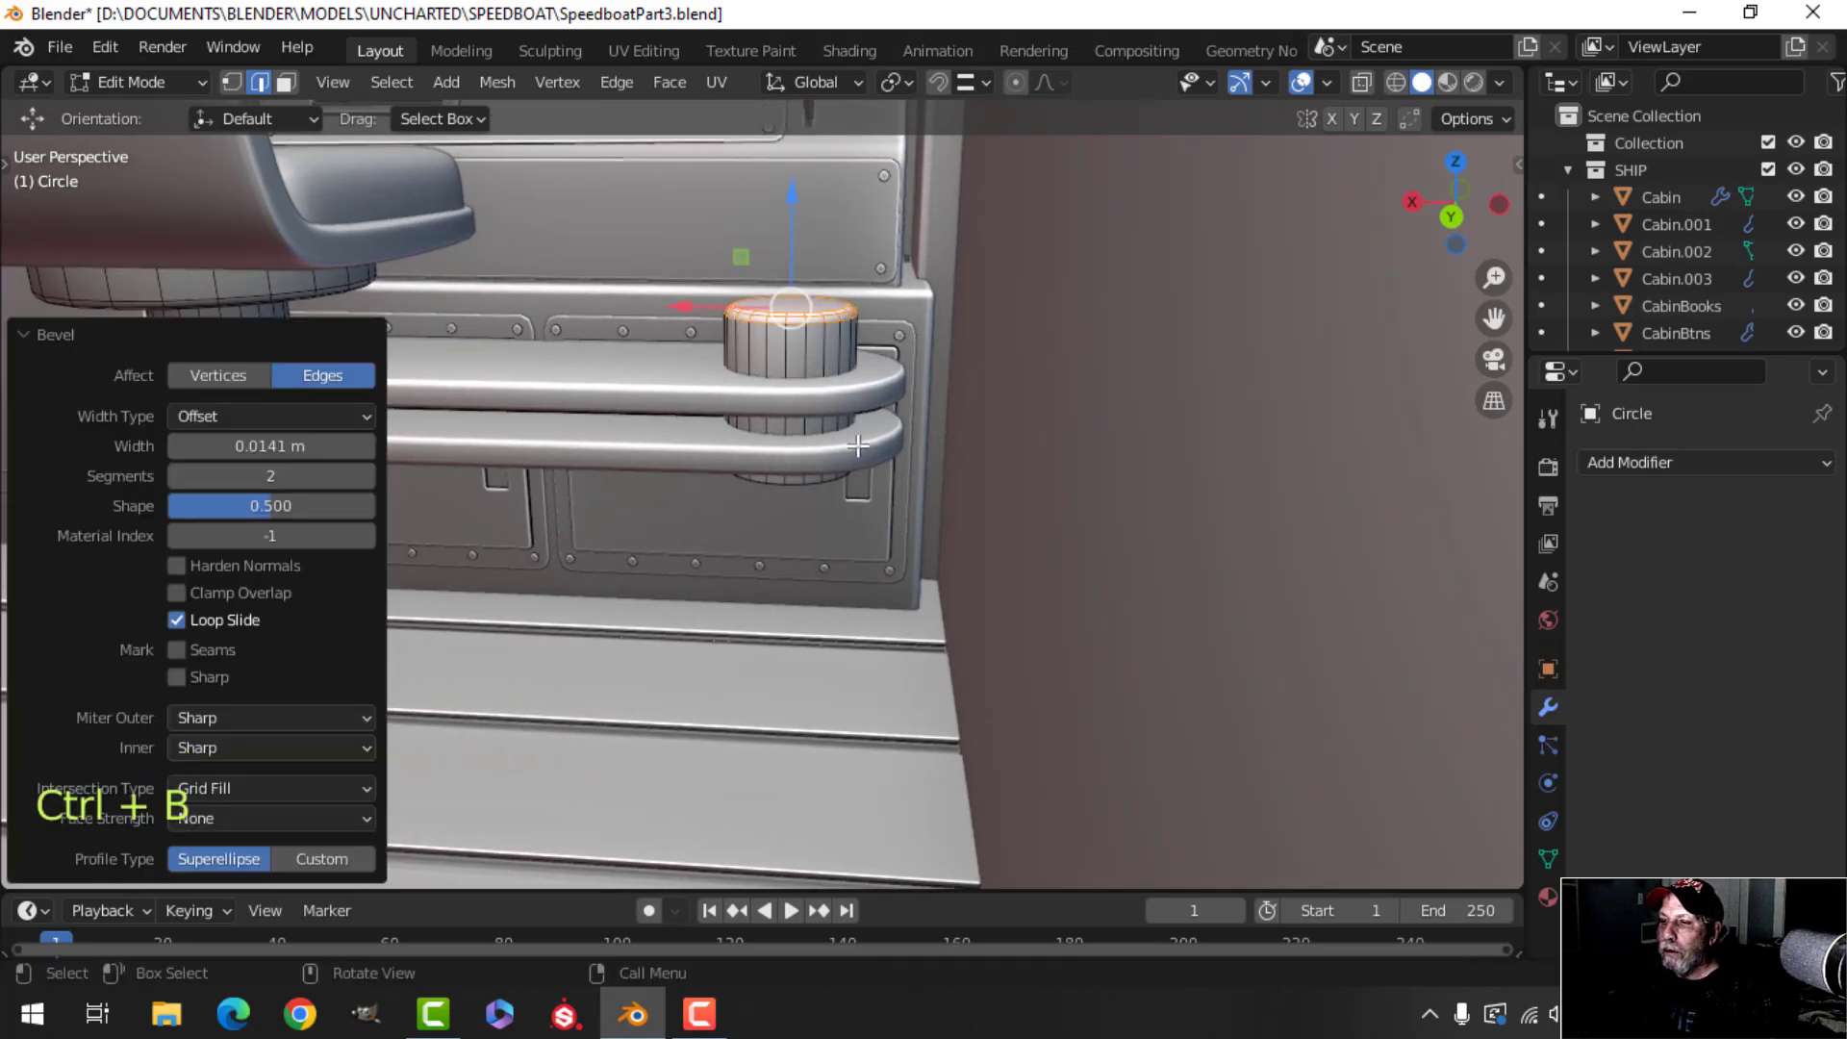
# Lower the new cylinder's bottom edge loop about 0.74 m along Z to form a support post reaching the floor.
pyautogui.hotkey('alt', 'a')
pyautogui.keyDown('shift'); pyautogui.moveTo(837, 462); pyautogui.dragTo(775, 166, button='middle'); pyautogui.keyUp('shift')
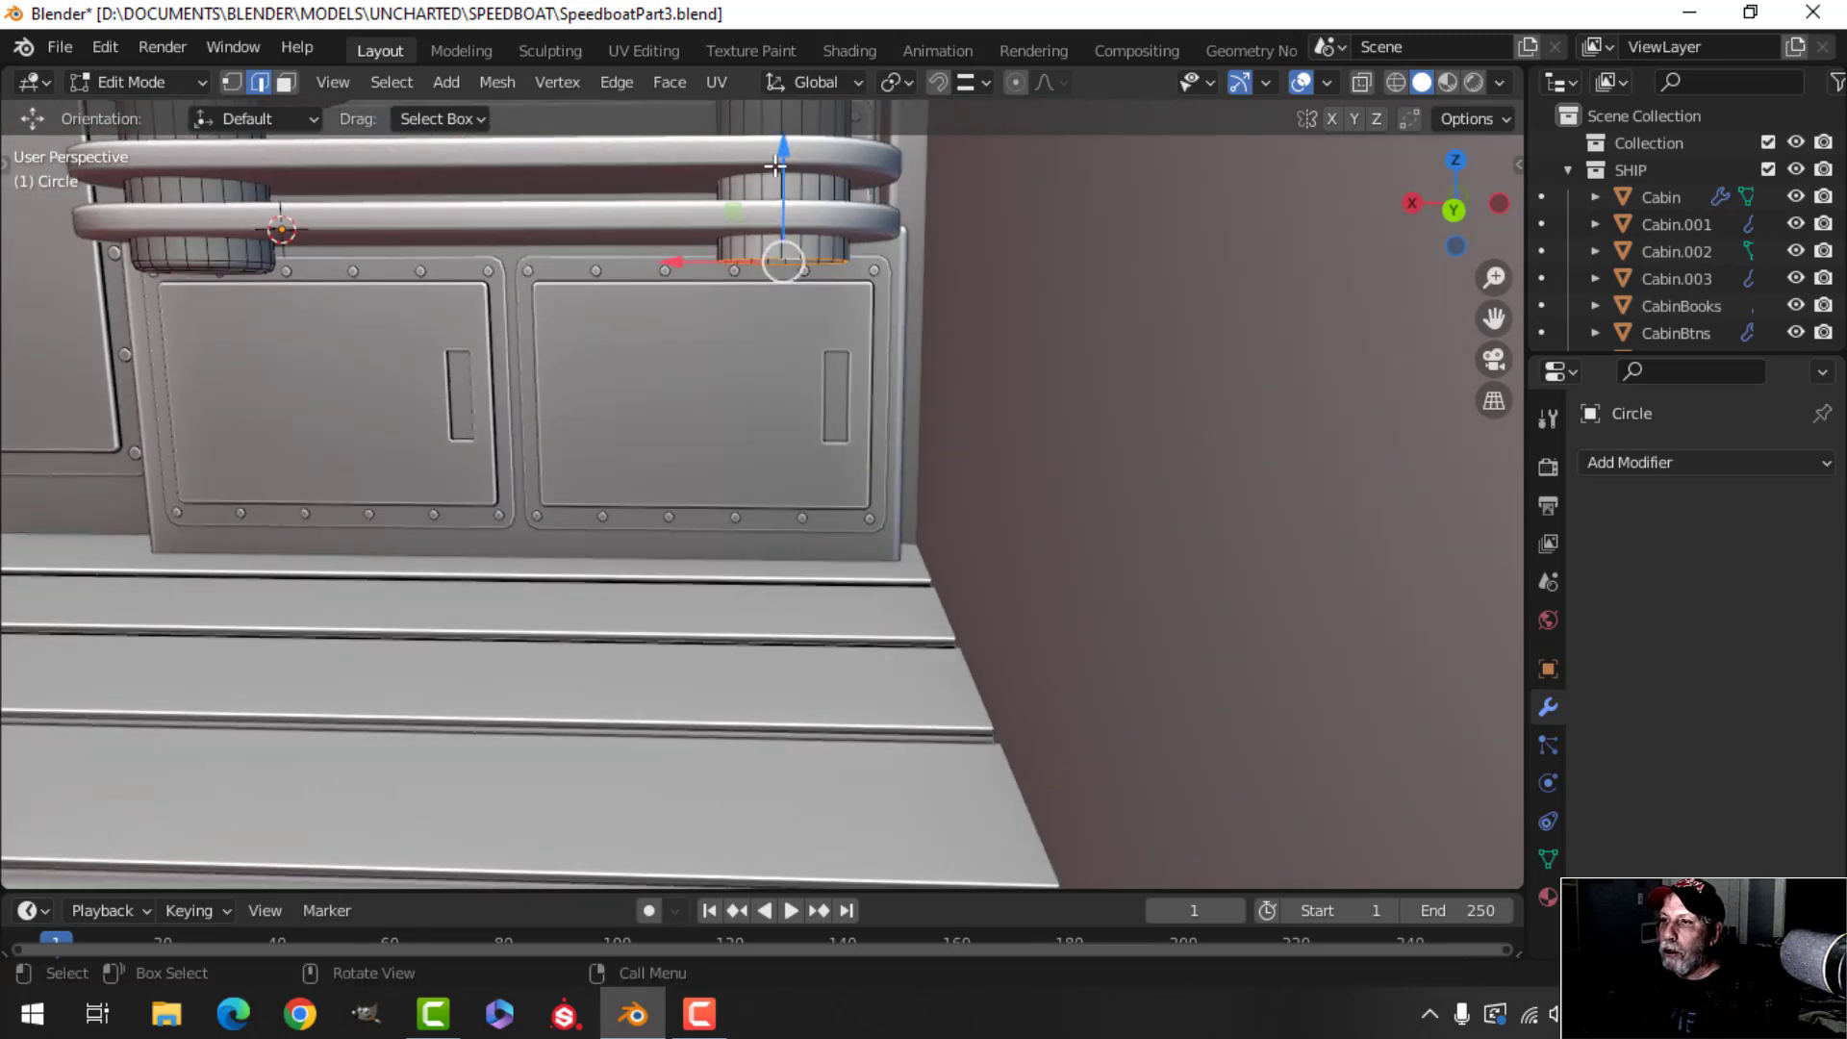
pyautogui.moveTo(773, 147); pyautogui.dragTo(763, 613)
pyautogui.moveTo(845, 411); pyautogui.dragTo(839, 495, button='middle')
pyautogui.scroll(-3, 852, 423)
pyautogui.moveTo(835, 500); pyautogui.dragTo(791, 640, button='middle')
pyautogui.scroll(3, 813, 537)
pyautogui.moveTo(791, 621); pyautogui.dragTo(793, 641, button='middle')
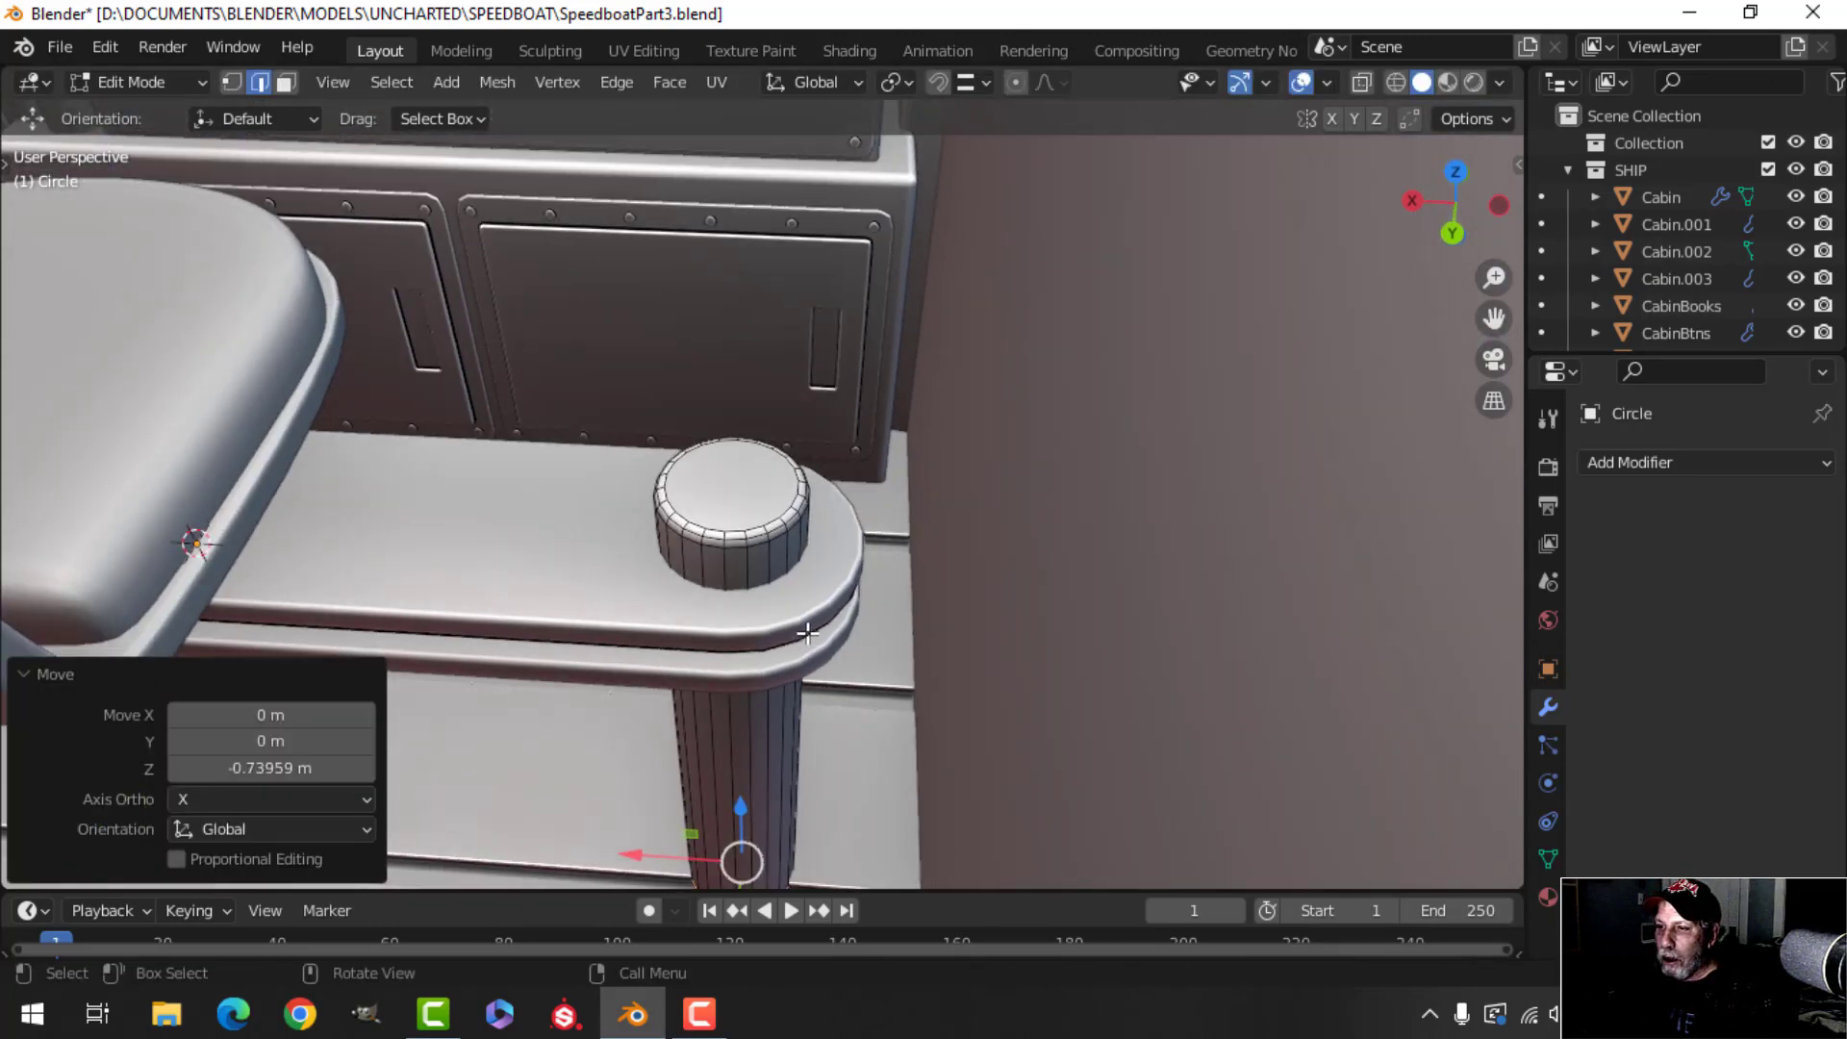
# Inset the support post's top face twice, by about 0.011 m and about 0.007 m.
pyautogui.scroll(3, 796, 632)
pyautogui.hotkey('alt', 'a')
pyautogui.keyDown('shift'); pyautogui.click(748, 492); pyautogui.keyUp('shift')
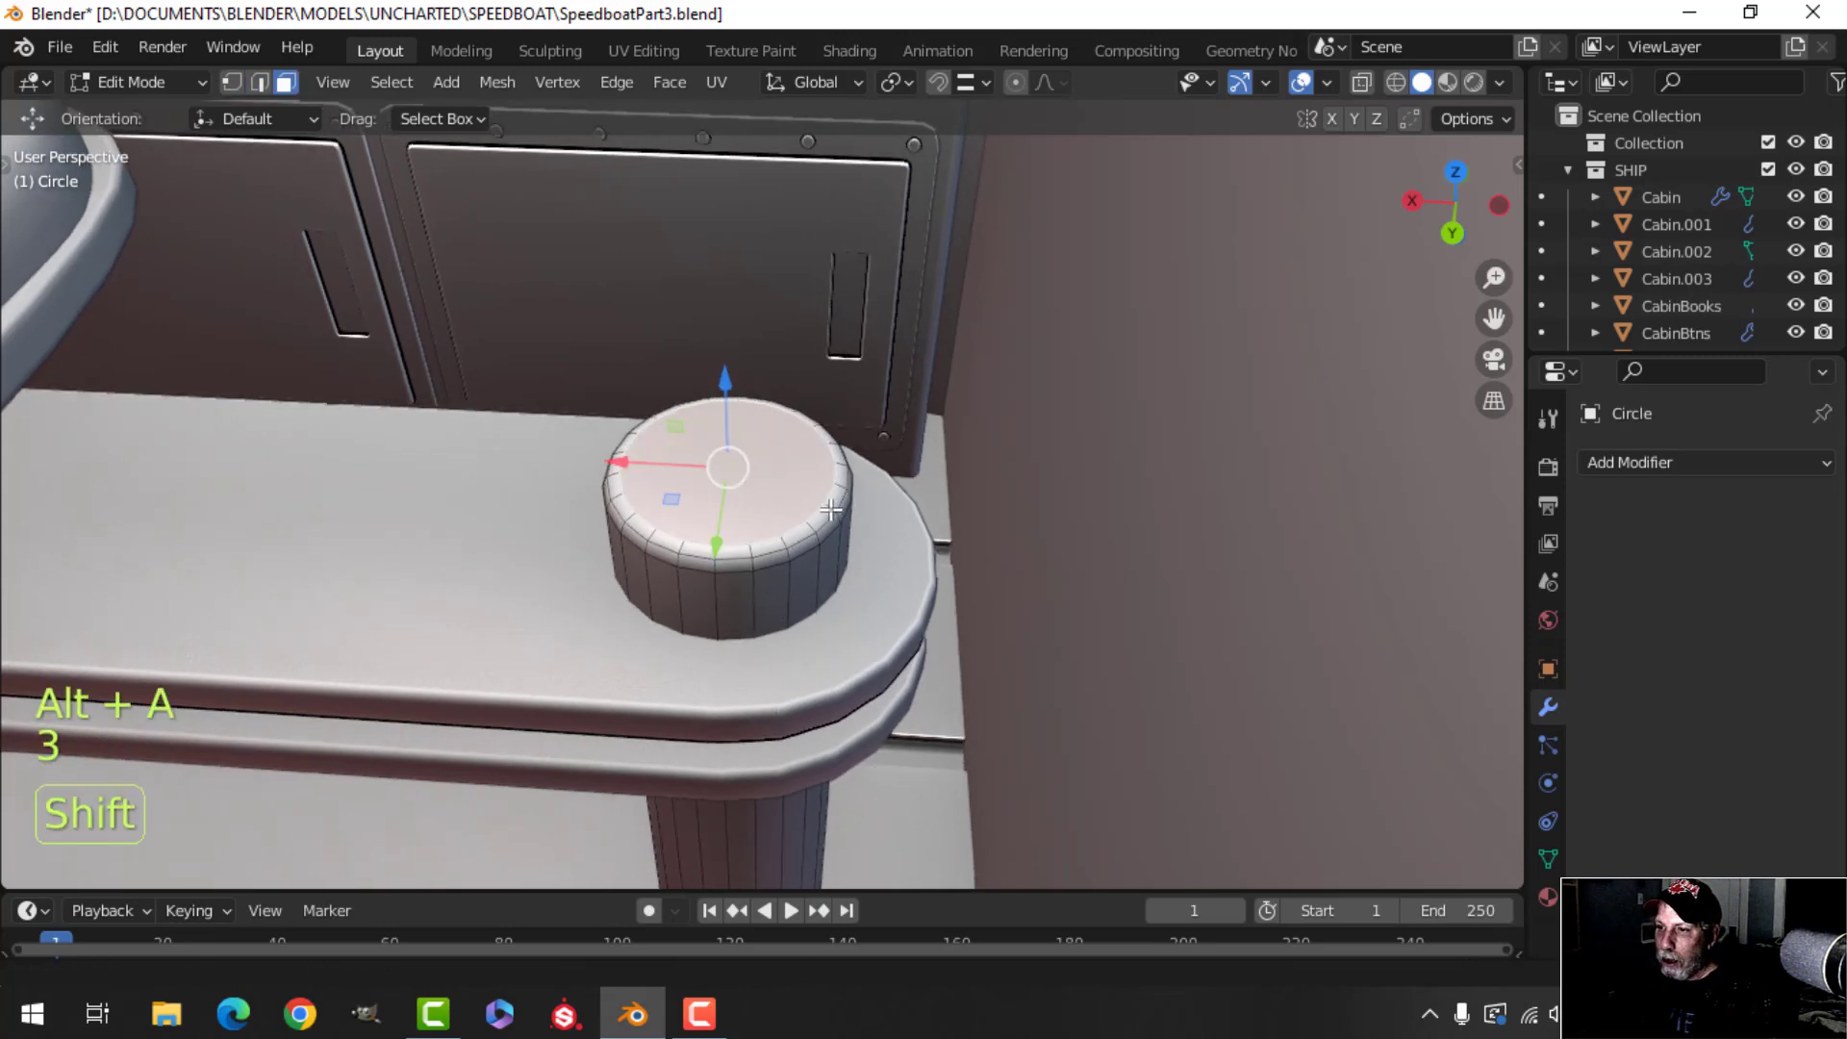
pyautogui.press('i')
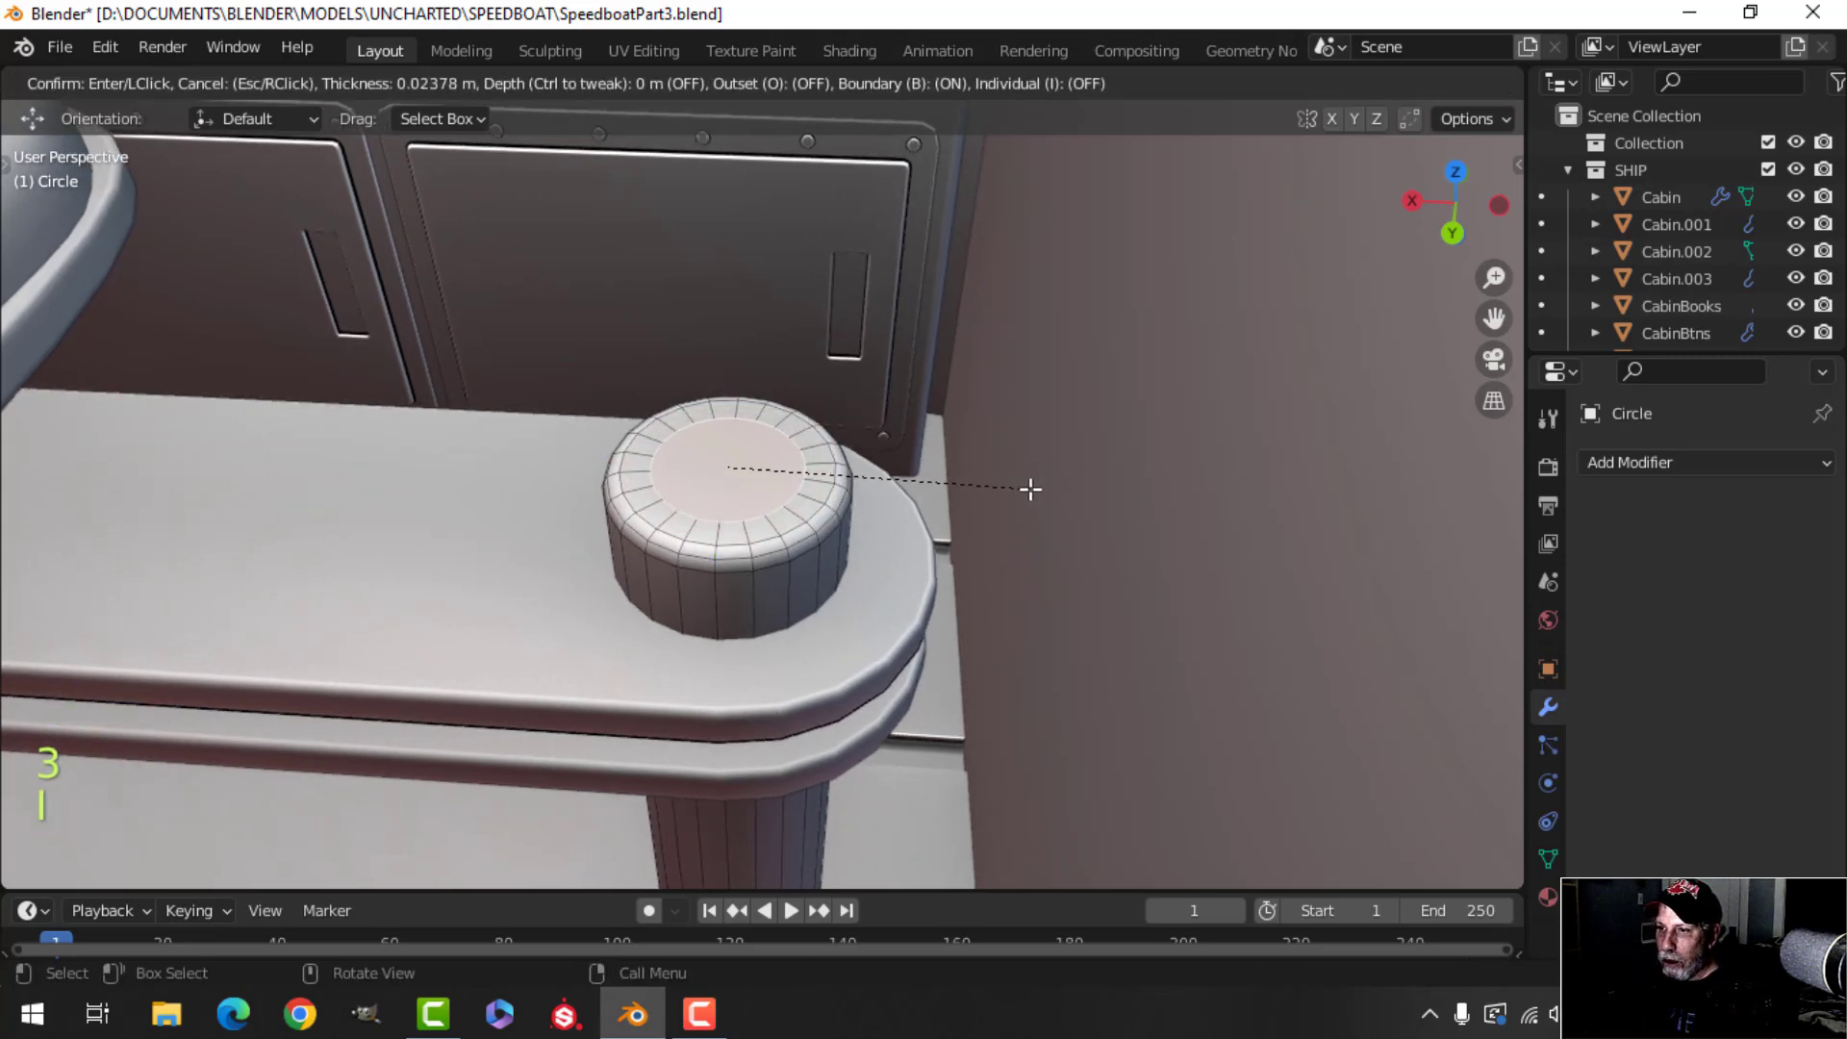
pyautogui.click(1047, 489)
pyautogui.press('i')
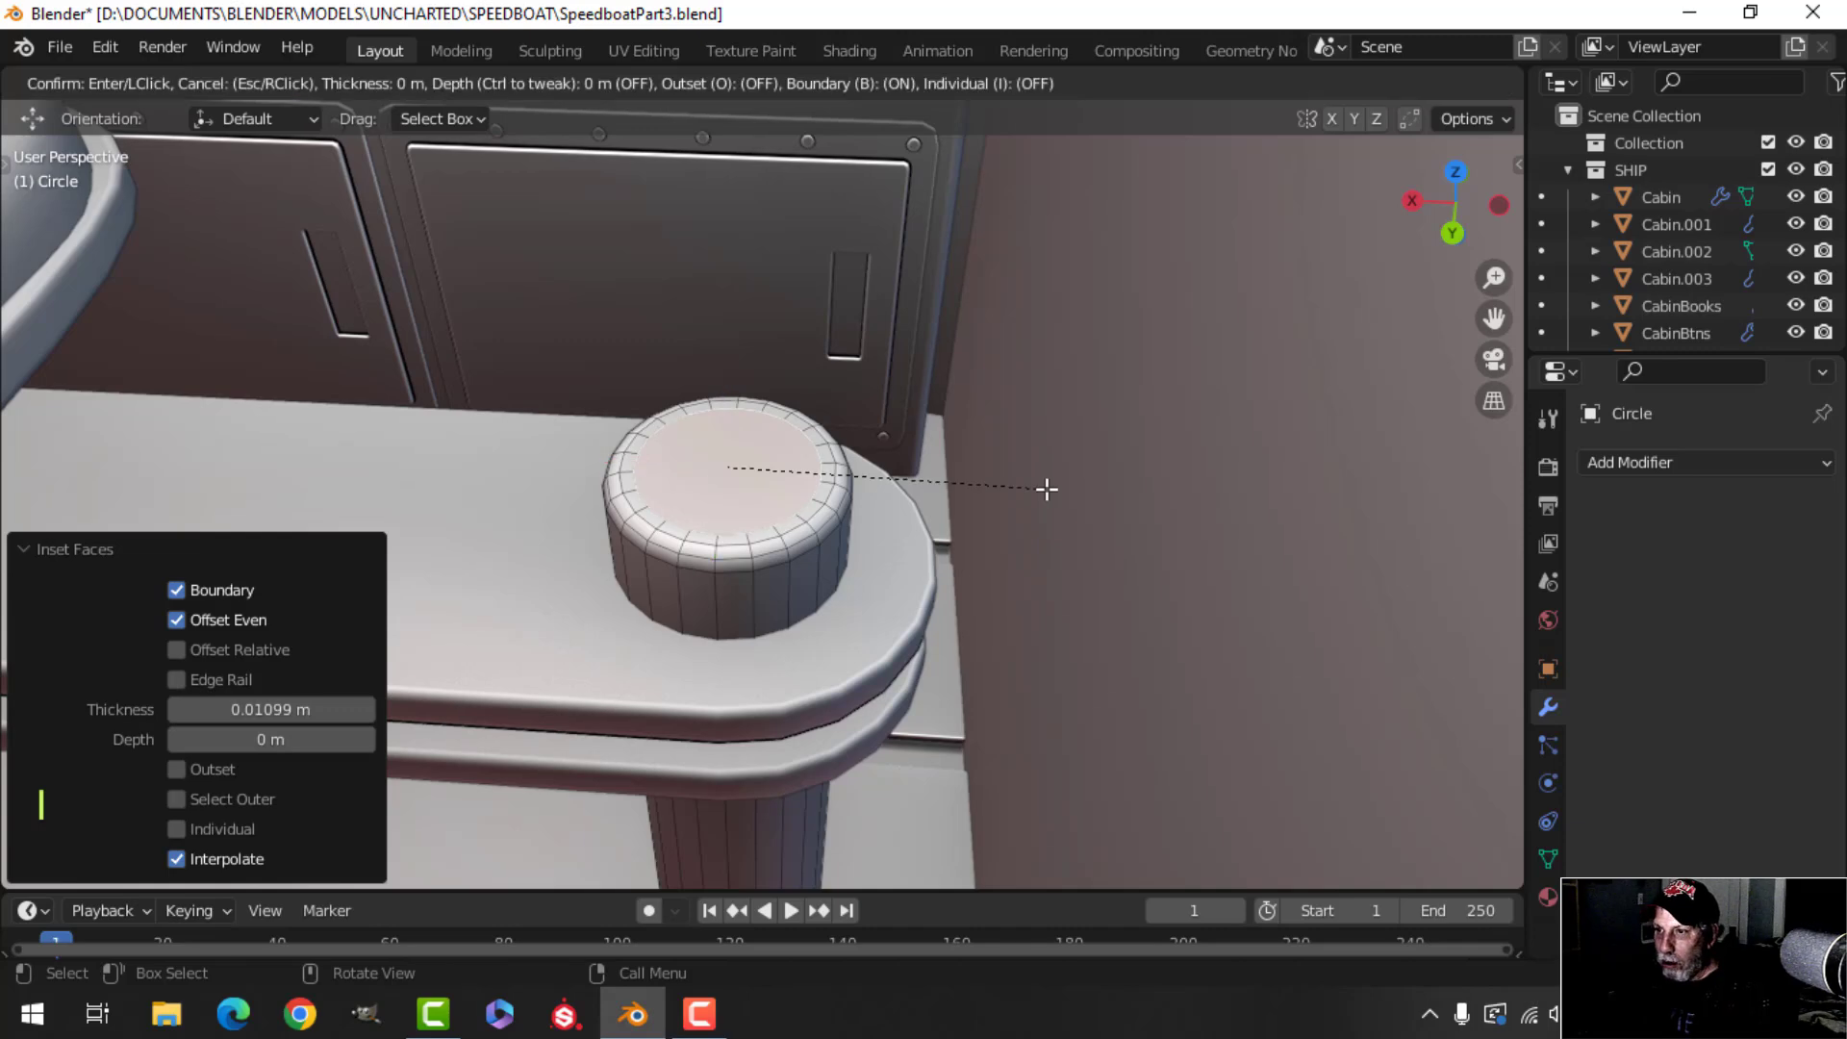
pyautogui.keyDown('shift'); pyautogui.click(963, 488); pyautogui.keyUp('shift')
pyautogui.scroll(3, 577, 413)
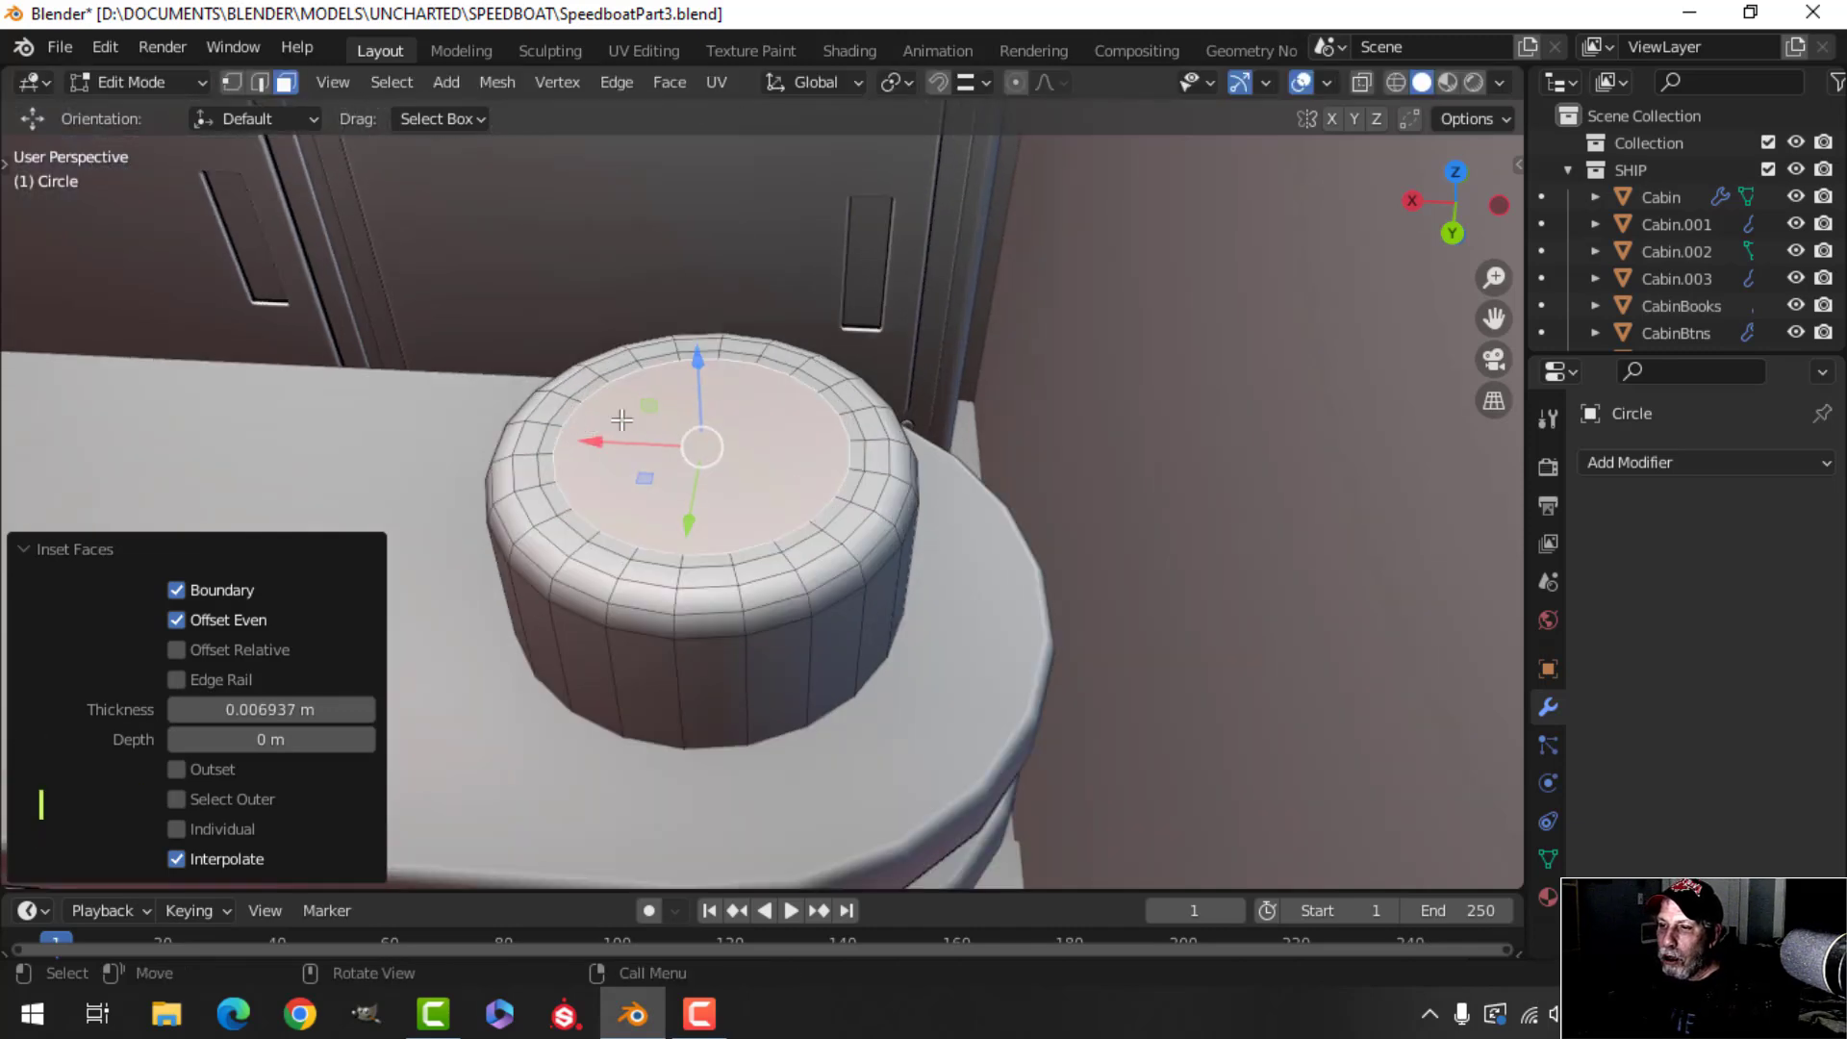
# Extrude the narrow ring of faces between the two insets downward to sink a circular groove into the cap.
pyautogui.hotkey('alt', 'a')
pyautogui.keyDown('shift'); pyautogui.moveTo(568, 407); pyautogui.dragTo(681, 440, button='middle'); pyautogui.keyUp('shift')
pyautogui.scroll(2, 681, 441)
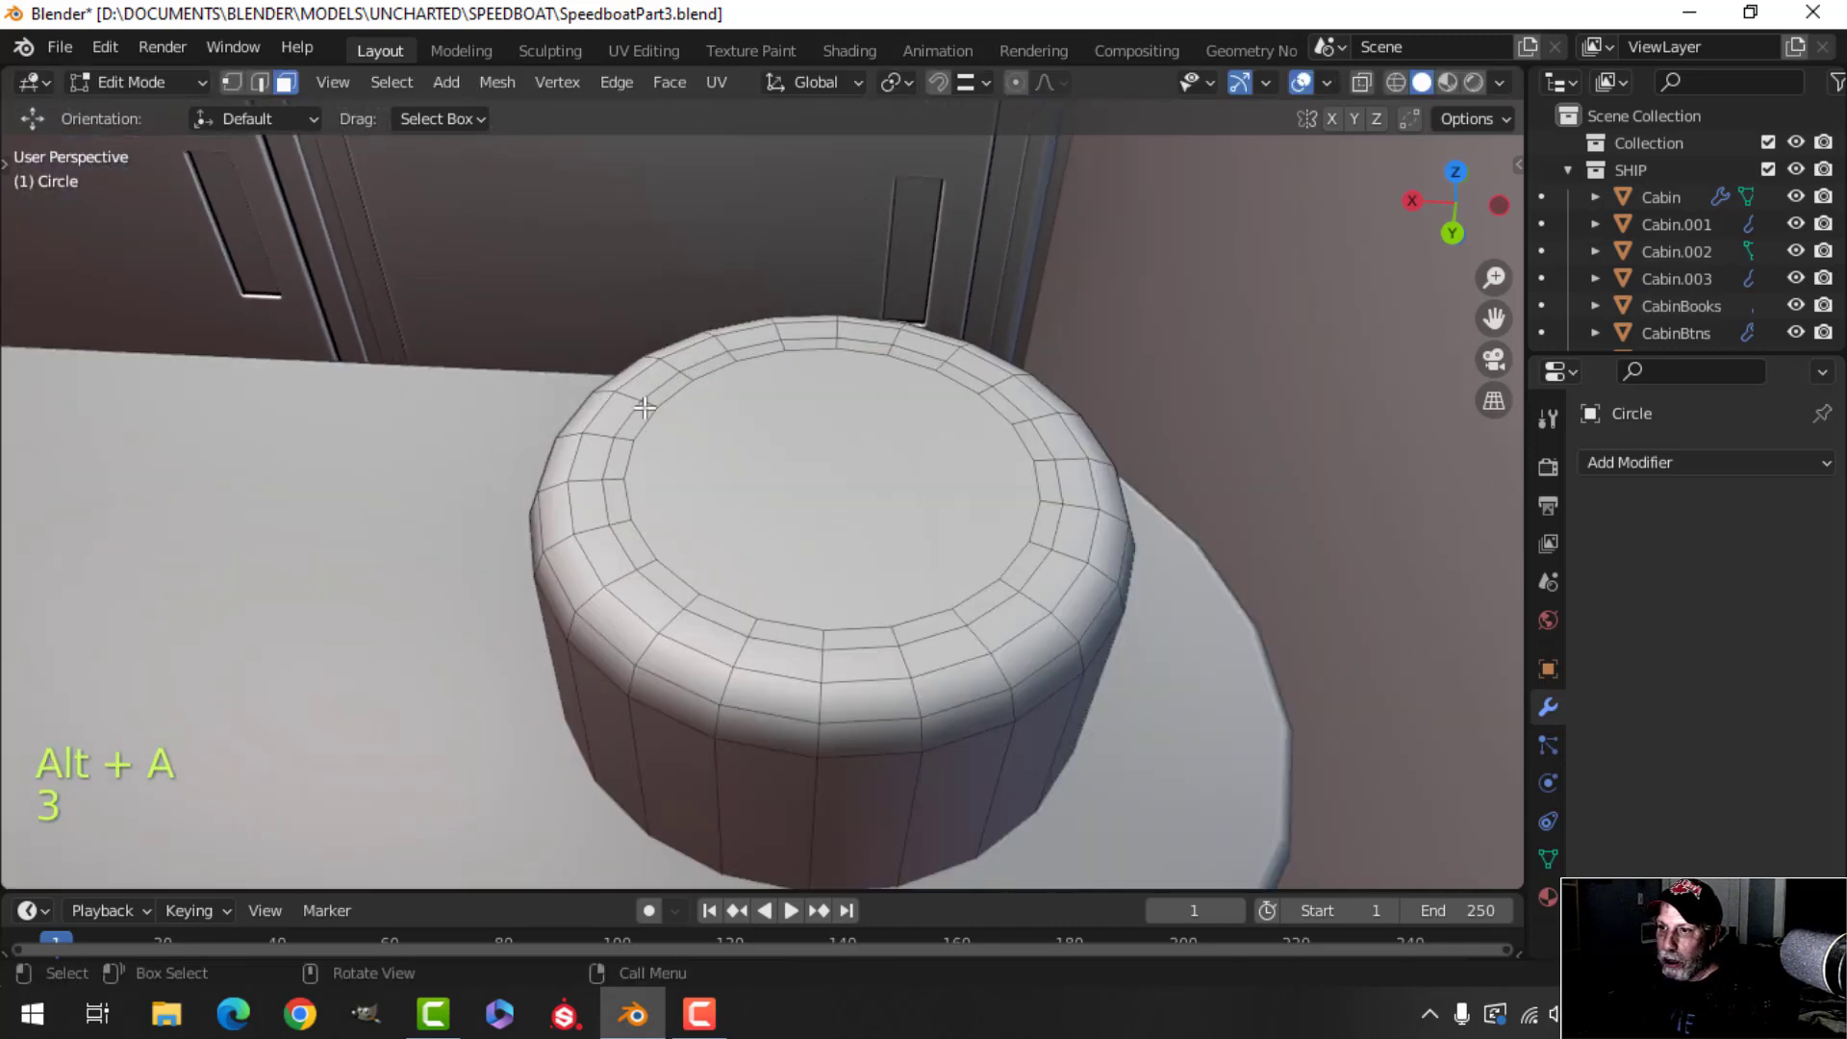
pyautogui.scroll(-4, 653, 408)
pyautogui.keyDown('shift'); pyautogui.moveTo(786, 583); pyautogui.dragTo(787, 450, button='middle'); pyautogui.keyUp('shift')
pyautogui.press('e')
pyautogui.click(786, 458)
# Bevel the groove's two upper edge loops about 0.003 m with 2 segments and return to Object Mode.
pyautogui.scroll(4, 791, 471)
pyautogui.hotkey('alt', 'a')
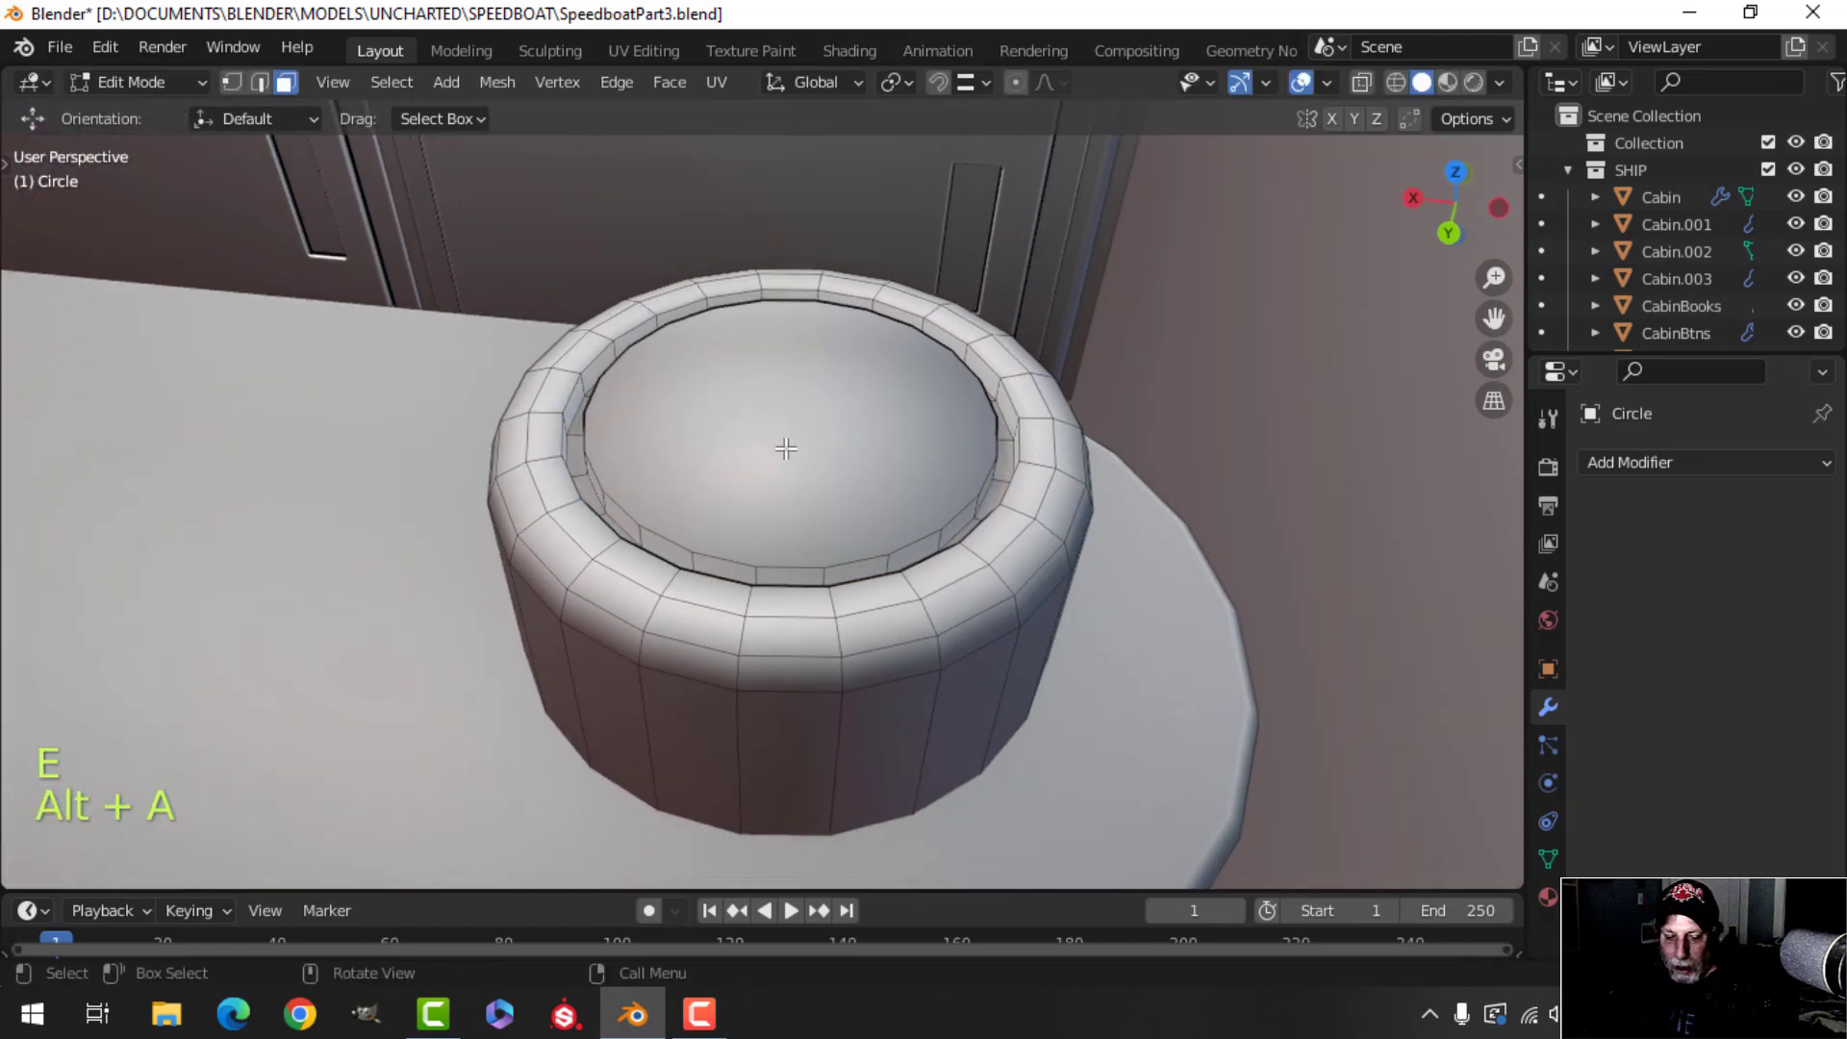
pyautogui.press('2')
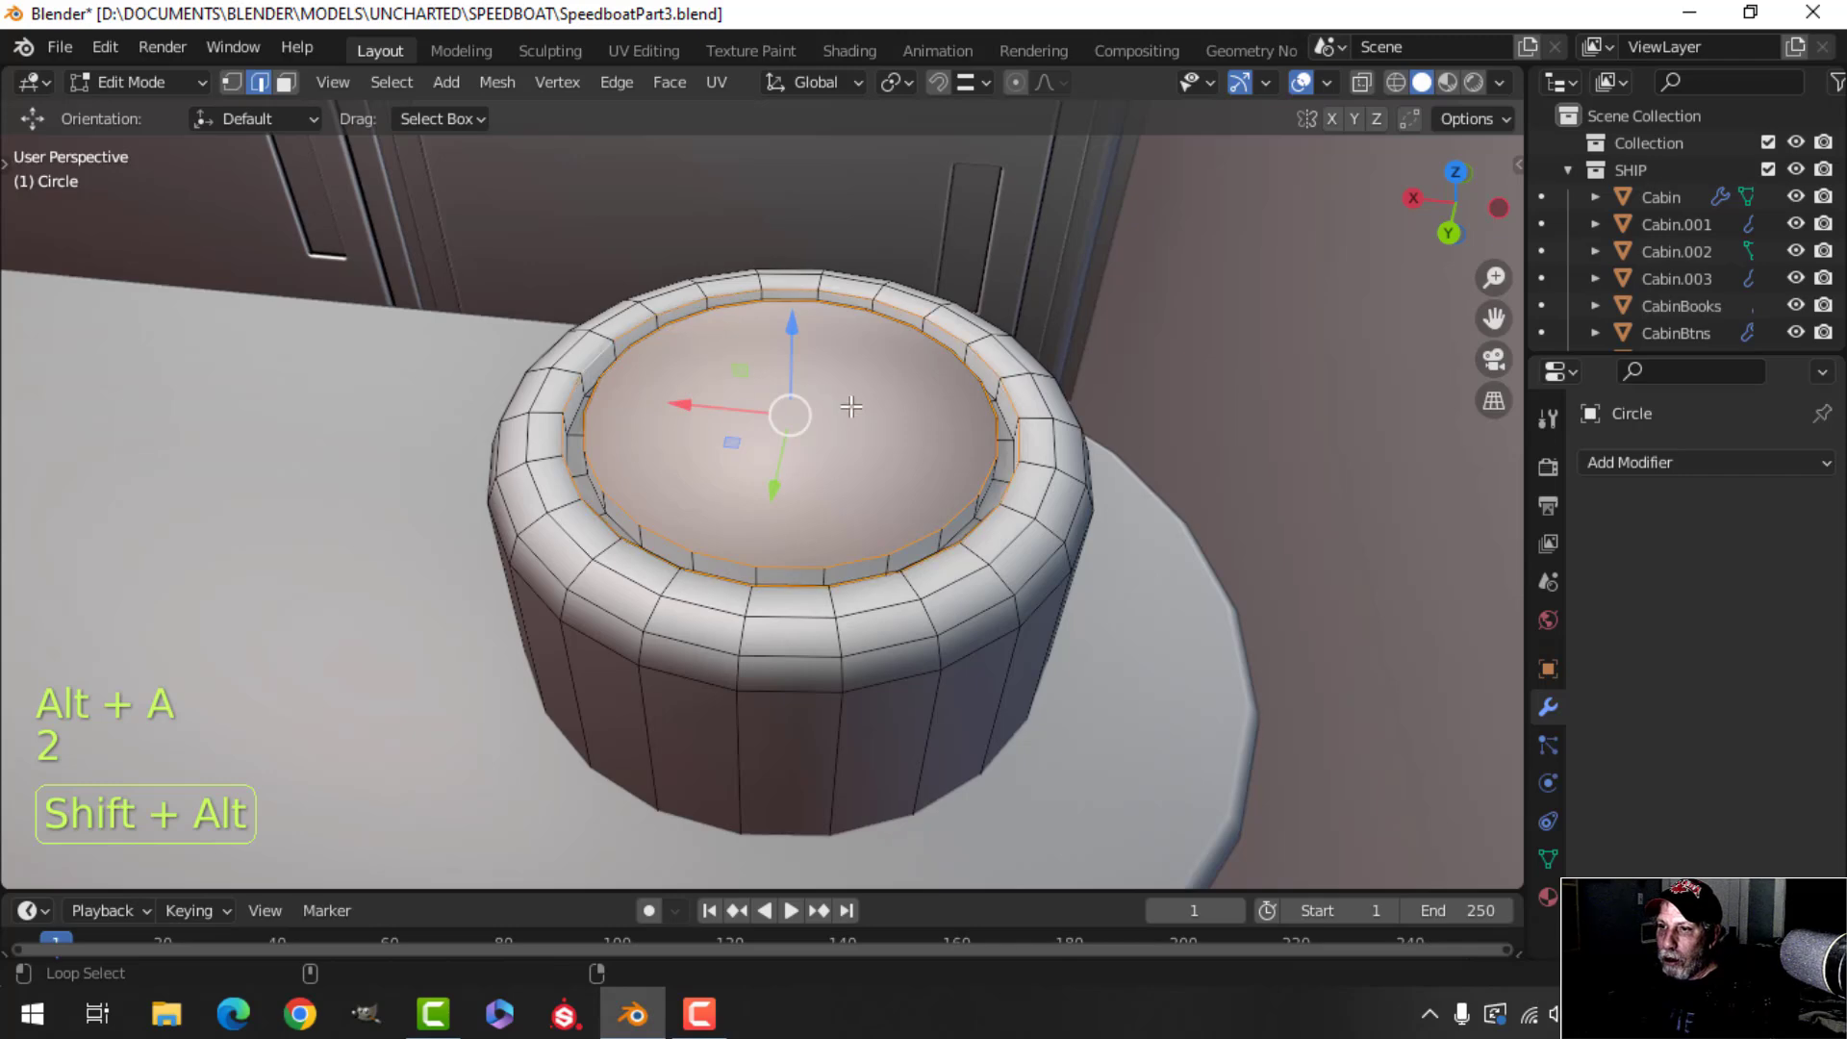
pyautogui.hotkey('ctrl', 'b')
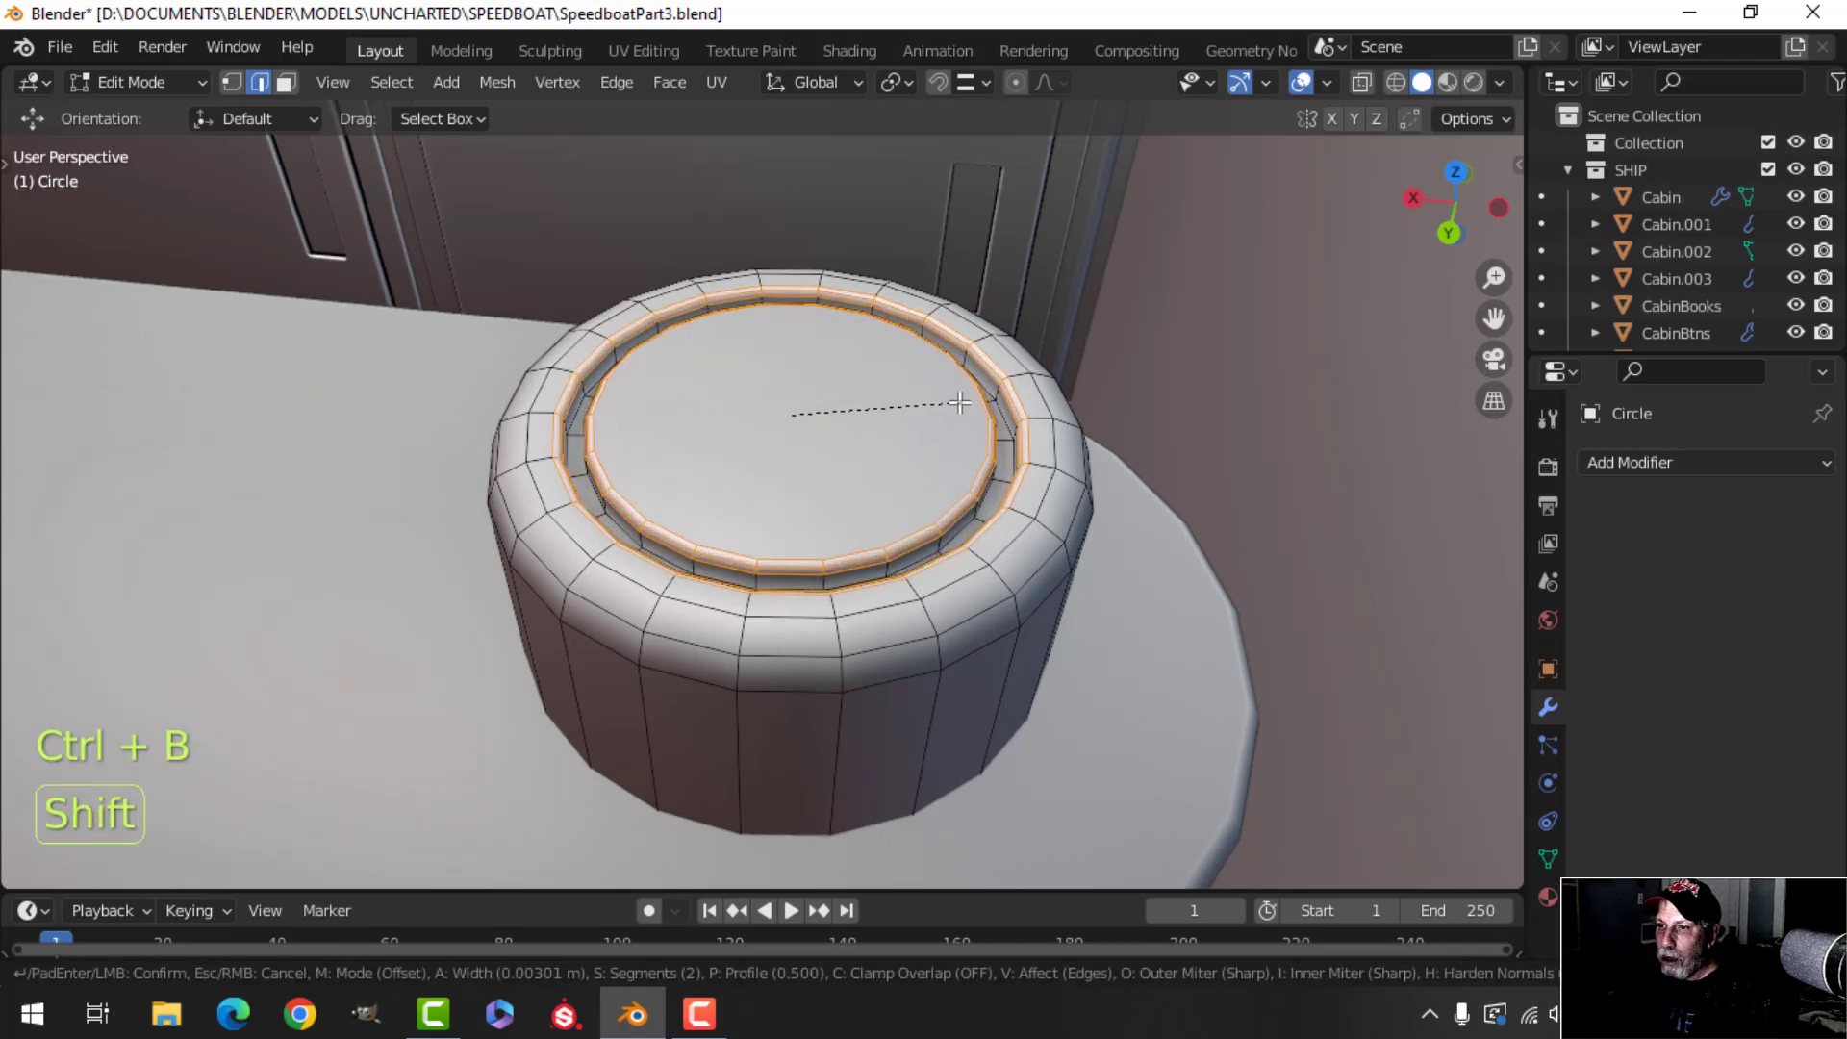
pyautogui.click(959, 403)
pyautogui.press('Tab')
pyautogui.scroll(-7, 891, 442)
pyautogui.hotkey('alt', 'a')
# Add a single loop cut around the tall support post and slide it to just above the upper slab.
pyautogui.scroll(-3, 811, 514)
pyautogui.keyDown('shift'); pyautogui.moveTo(811, 501); pyautogui.dragTo(853, 400, button='middle'); pyautogui.keyUp('shift')
pyautogui.moveTo(830, 468); pyautogui.dragTo(817, 447, button='middle')
pyautogui.scroll(2, 817, 443)
pyautogui.keyDown('shift'); pyautogui.moveTo(847, 377); pyautogui.dragTo(779, 478, button='middle'); pyautogui.keyUp('shift')
pyautogui.scroll(-1, 792, 429)
pyautogui.click(767, 423)
pyautogui.press('Tab')
pyautogui.hotkey('alt', 'a')
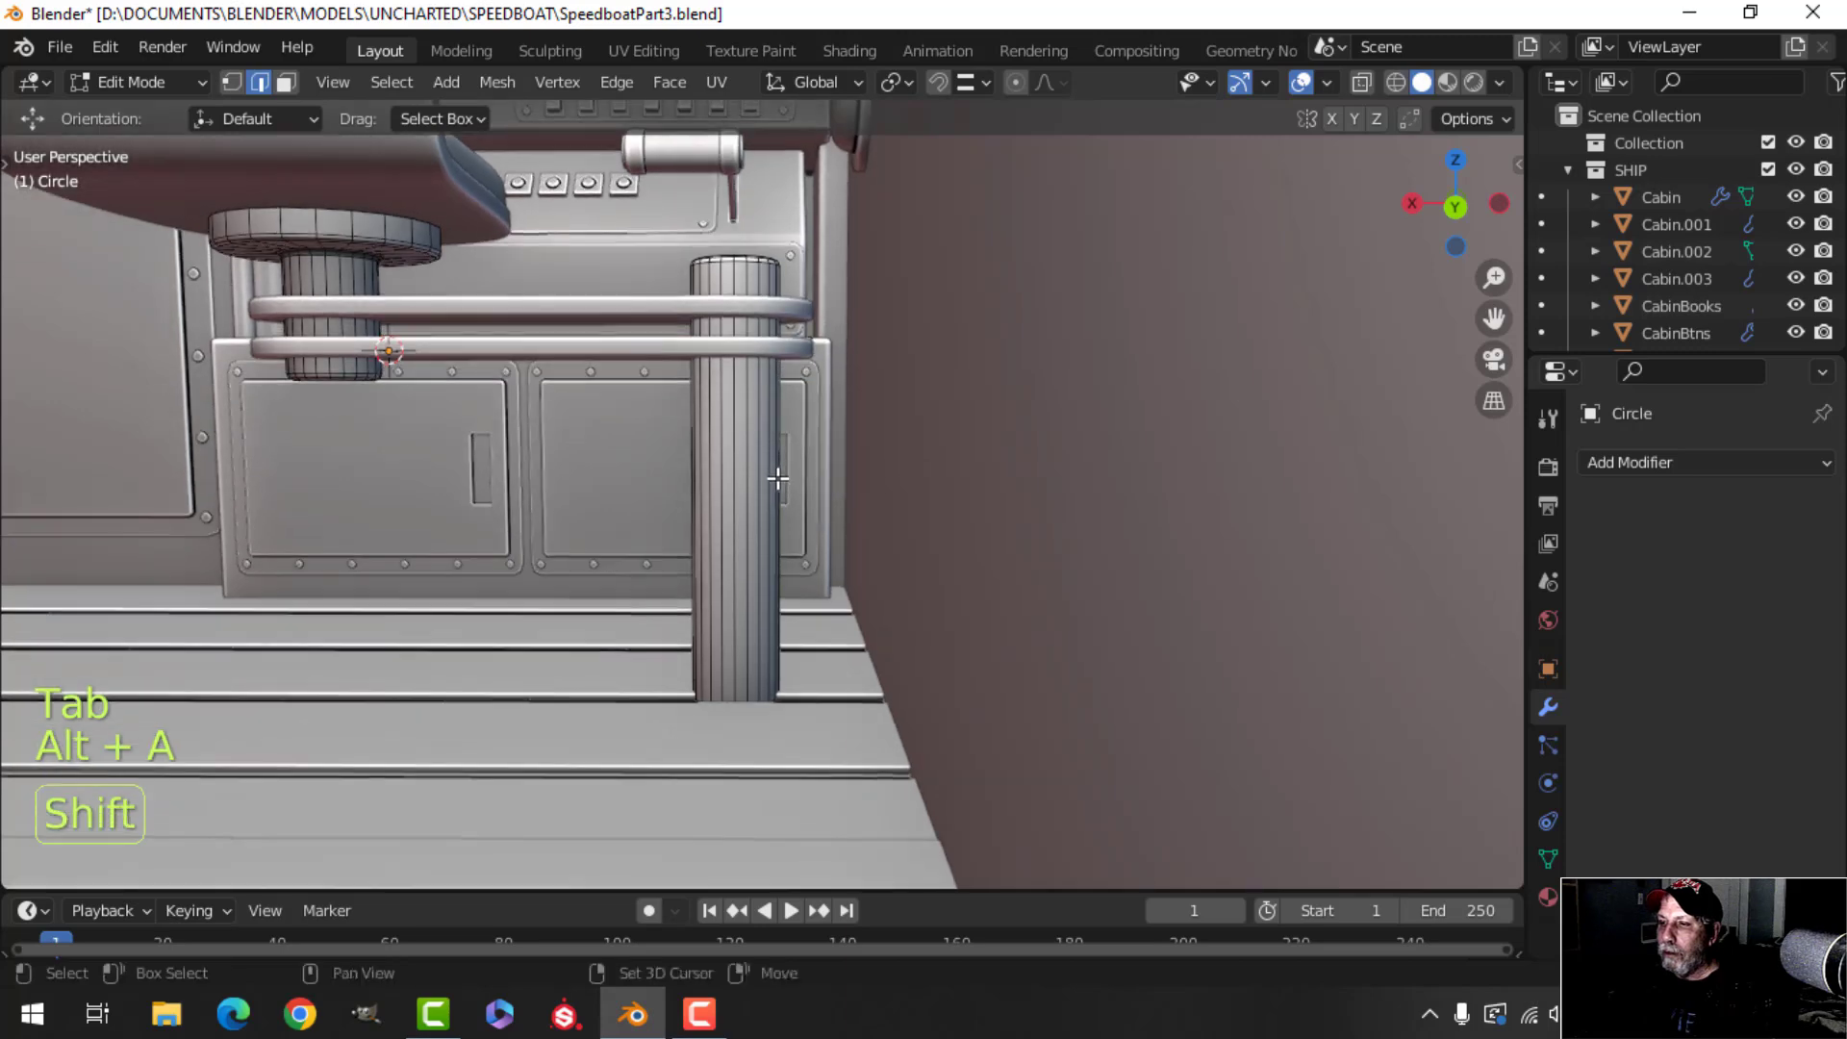
pyautogui.click(764, 385)
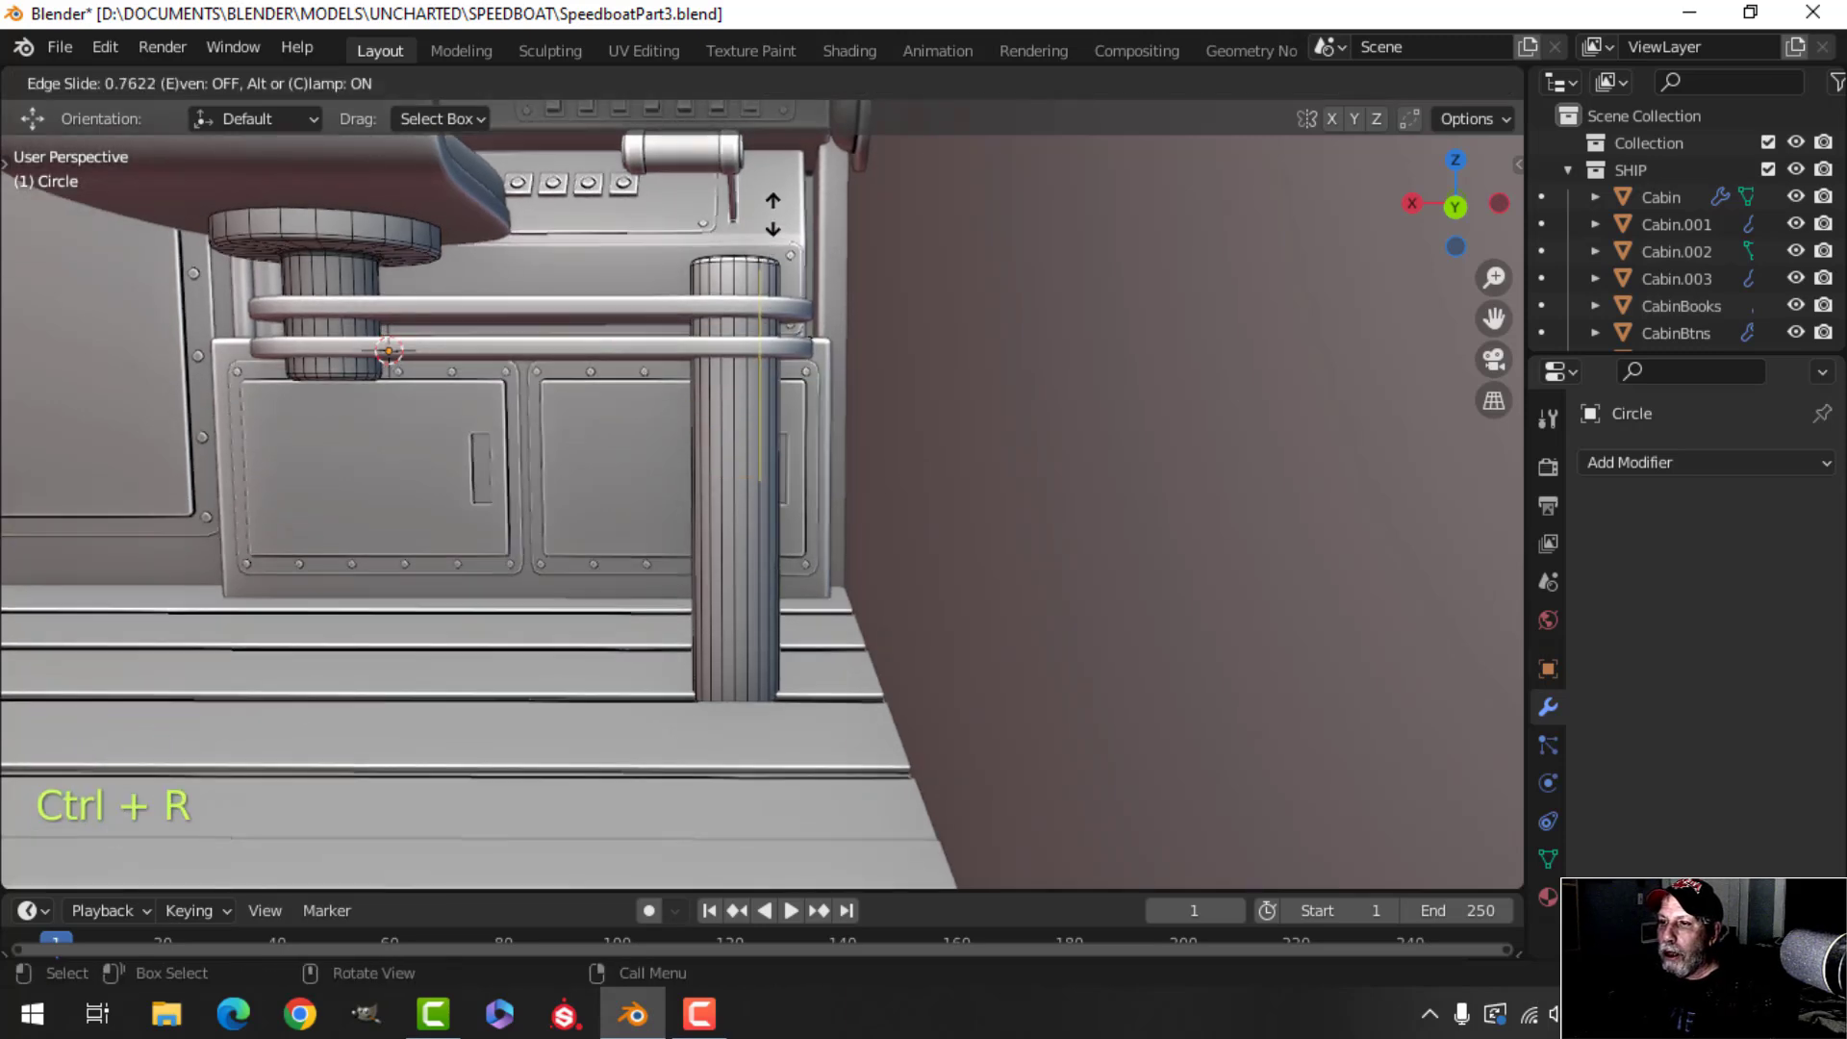
pyautogui.click(764, 424)
pyautogui.keyDown('shift'); pyautogui.moveTo(785, 452); pyautogui.dragTo(756, 430, button='middle'); pyautogui.keyUp('shift')
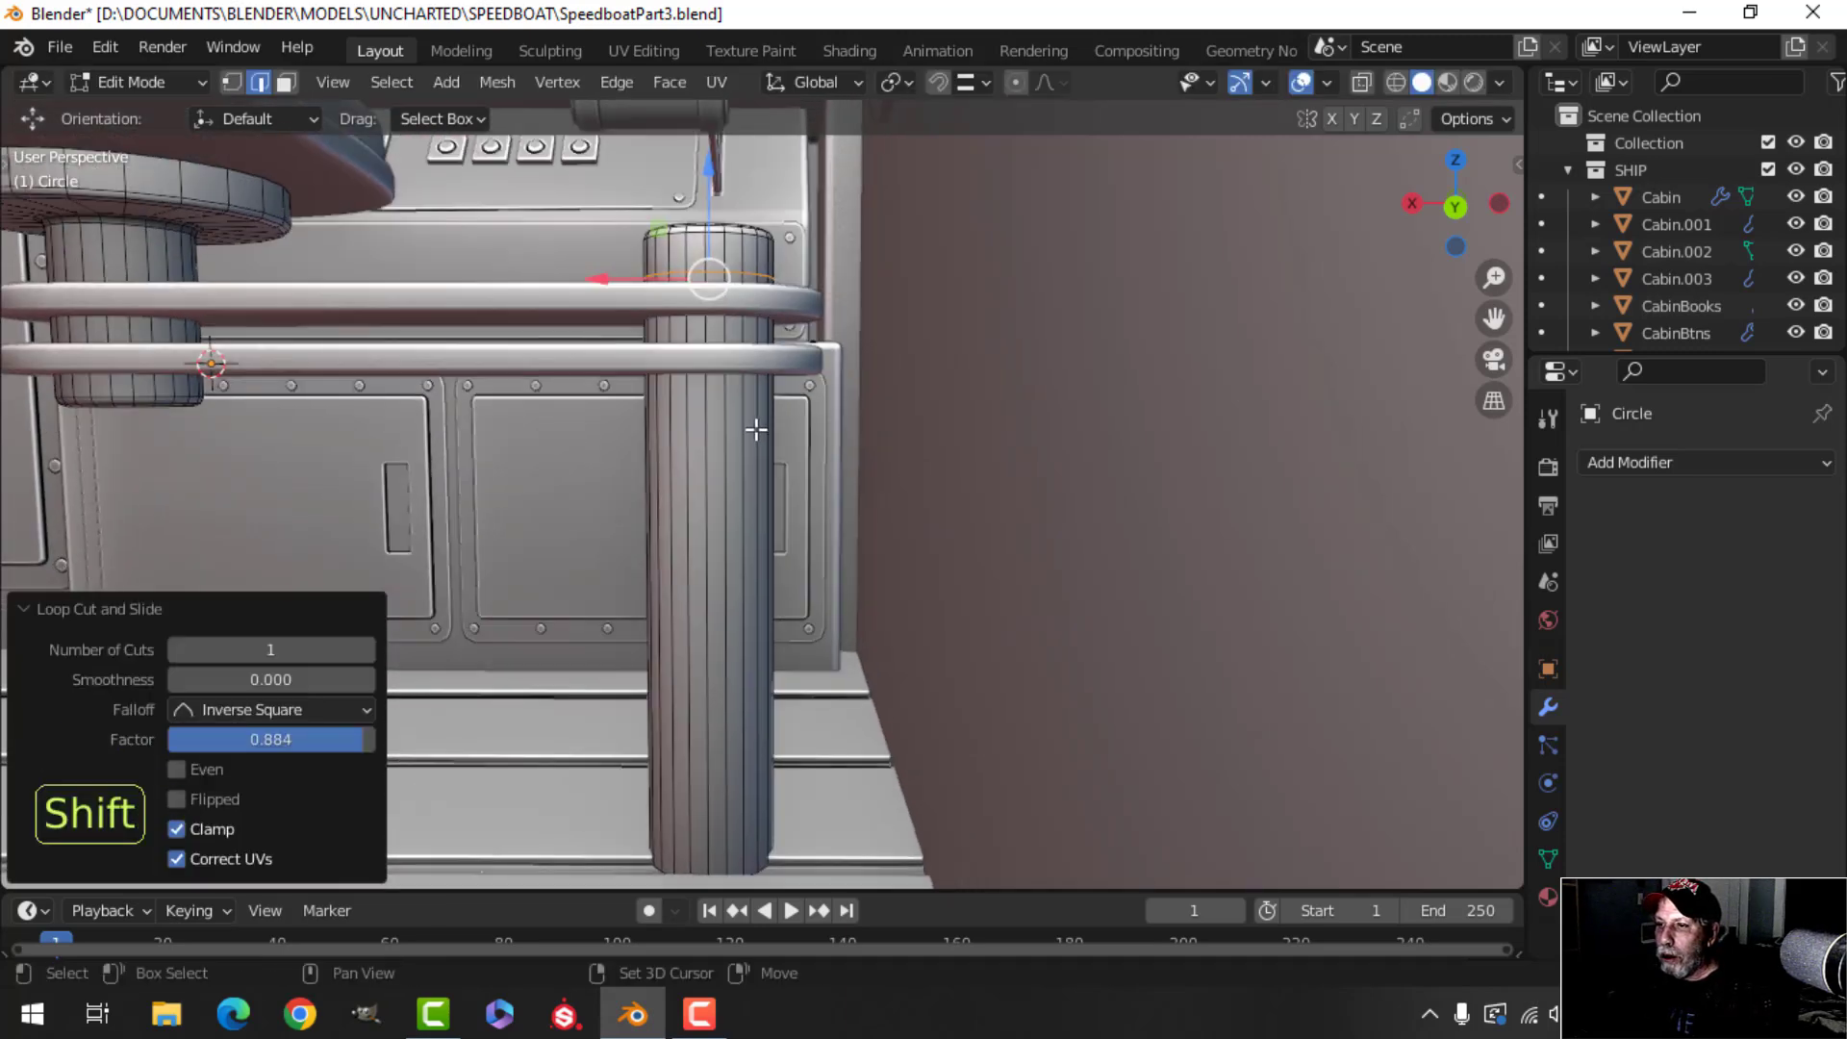
# Add a single loop cut around the tall support post and slide it to just below the lower slab.
pyautogui.hotkey('ctrl', 'r')
pyautogui.click(781, 452)
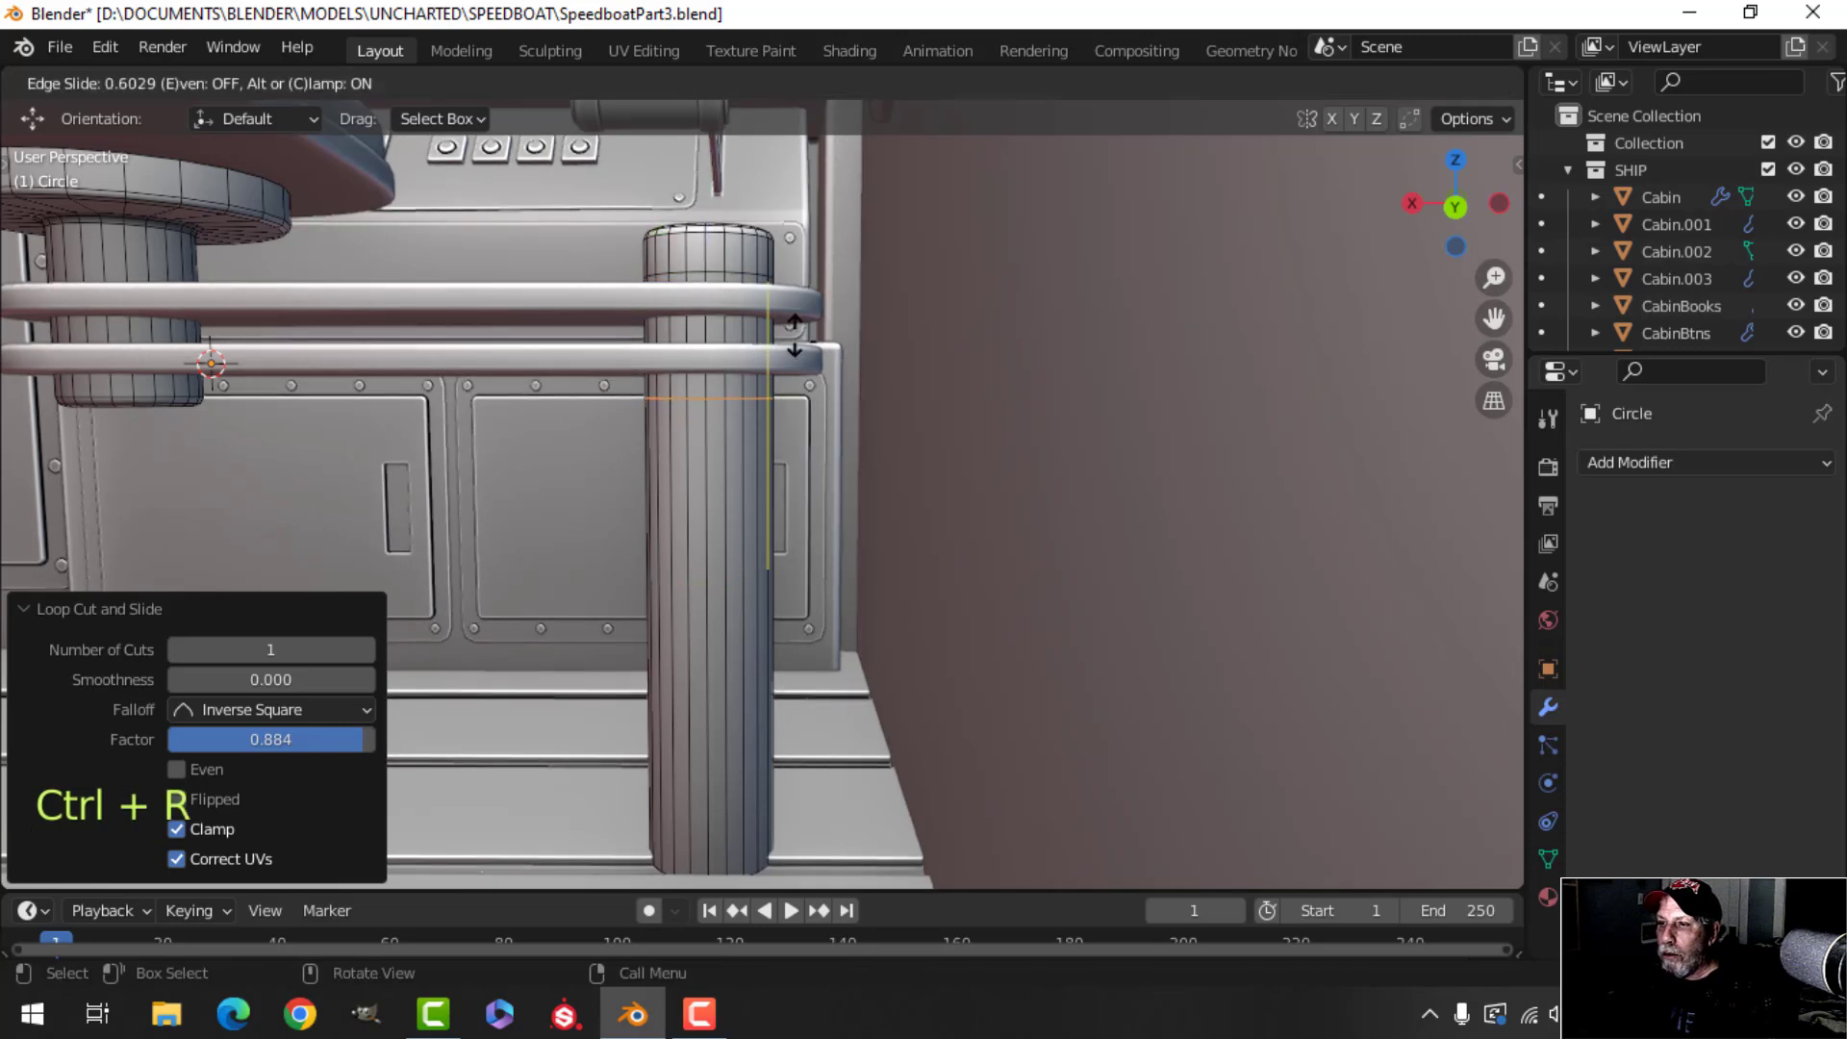
pyautogui.click(784, 423)
pyautogui.hotkey('alt', 'a')
# Extrude the post's face ring between the two new loops and fatten it outward into a slightly thicker sleeve passing through both slabs.
pyautogui.keyDown('shift'); pyautogui.moveTo(783, 428); pyautogui.dragTo(776, 460, button='middle'); pyautogui.keyUp('shift')
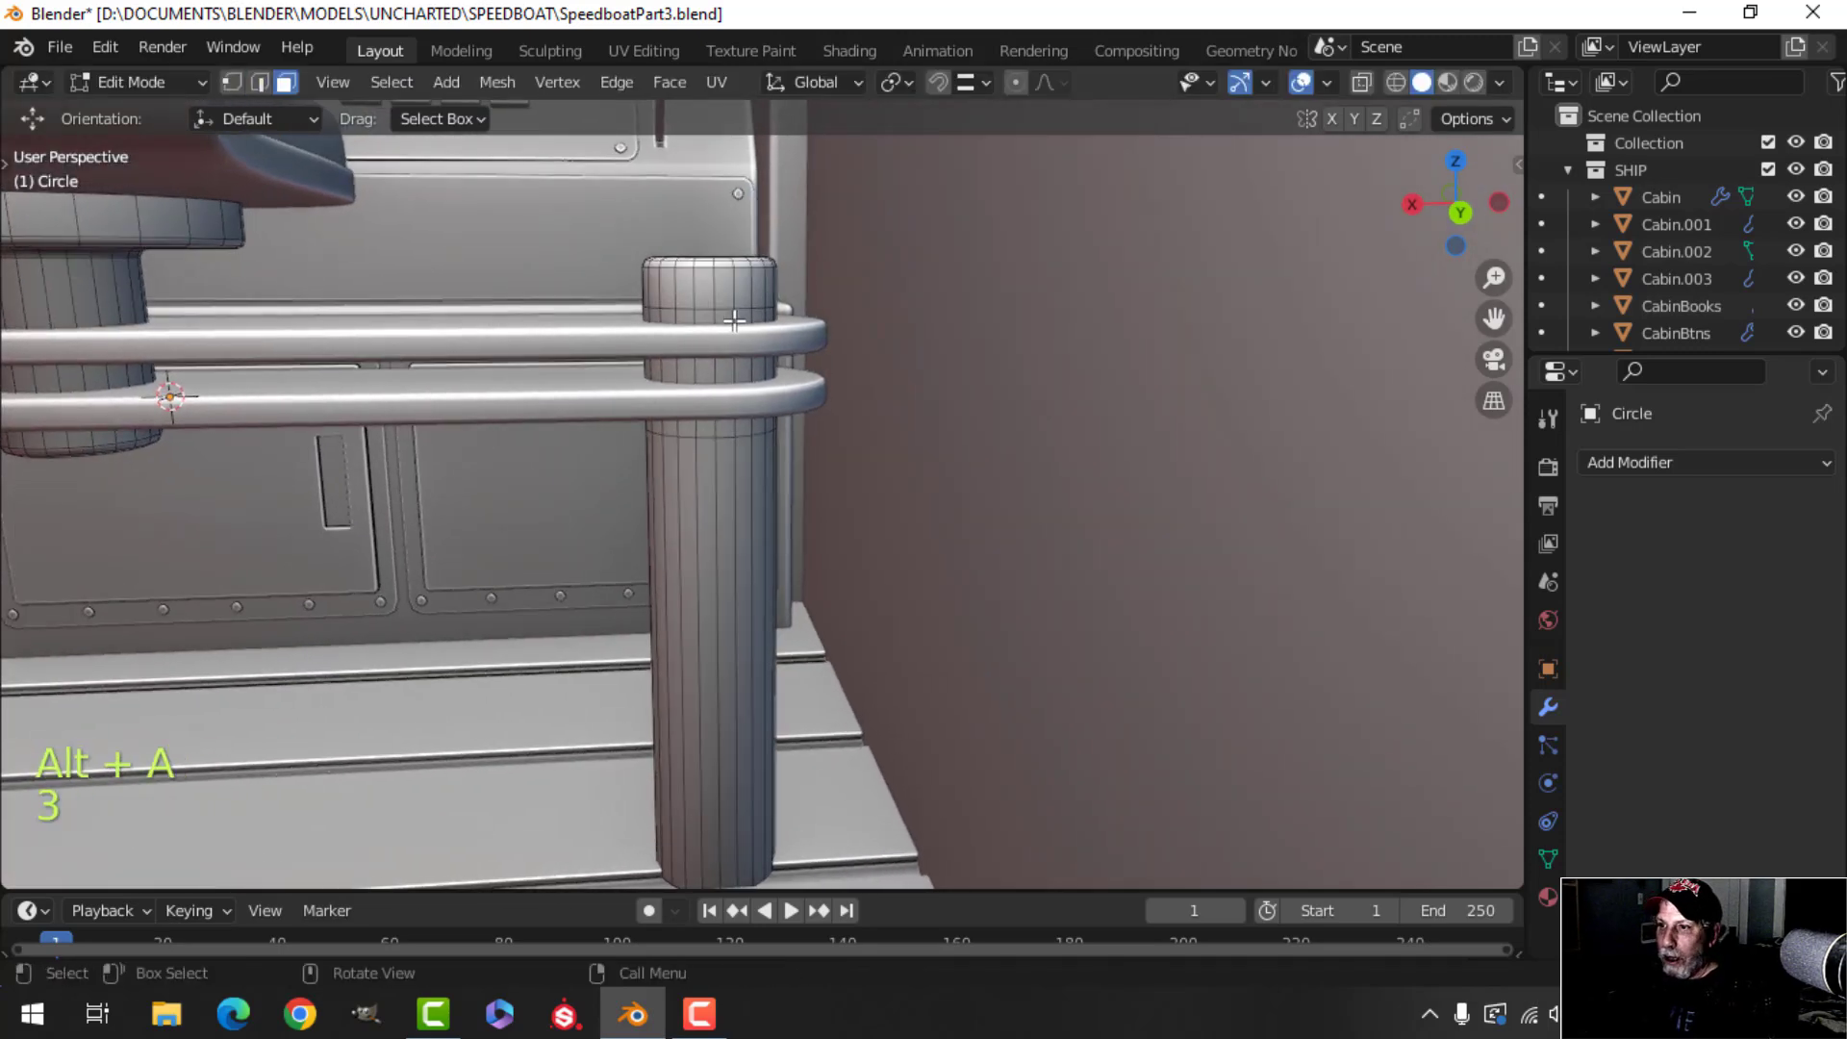
pyautogui.moveTo(829, 389); pyautogui.dragTo(771, 478, button='middle')
pyautogui.scroll(2, 836, 405)
pyautogui.press('e')
pyautogui.rightClick(817, 465)
pyautogui.hotkey('alt', 's')
pyautogui.click(828, 423)
# Bevel the sleeve's upper and lower outer edge loops about 0.004 m with 2 segments.
pyautogui.scroll(2, 684, 350)
pyautogui.hotkey('alt', 'a')
pyautogui.moveTo(684, 350)
pyautogui.keyDown('shift'); pyautogui.mouseDown(button='middle')
pyautogui.moveTo(737, 410)
pyautogui.moveTo(693, 402)
pyautogui.moveTo(685, 370)
pyautogui.moveTo(702, 382)
pyautogui.mouseUp(button='middle'); pyautogui.keyUp('shift')
pyautogui.hotkey('alt', 'a')
pyautogui.keyDown('alt'); pyautogui.keyDown('shift'); pyautogui.click(672, 358); pyautogui.keyUp('shift'); pyautogui.keyUp('alt')
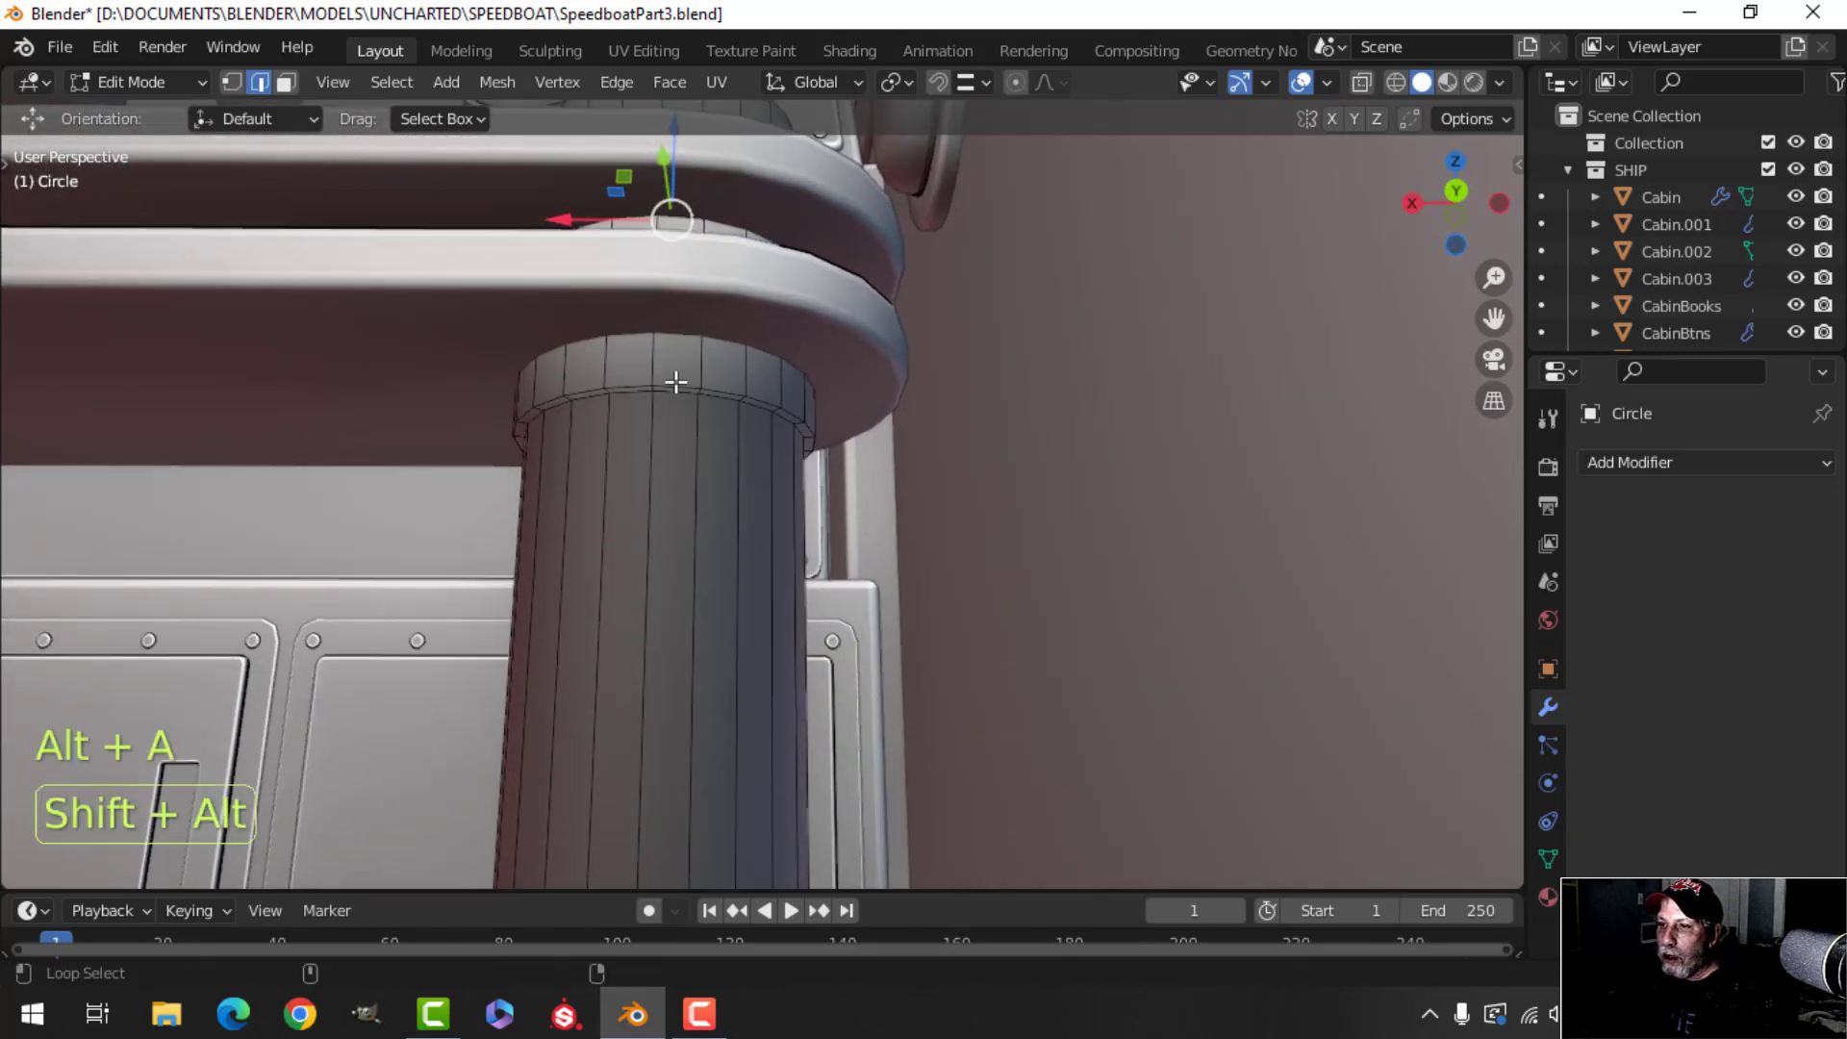
pyautogui.press('shift')
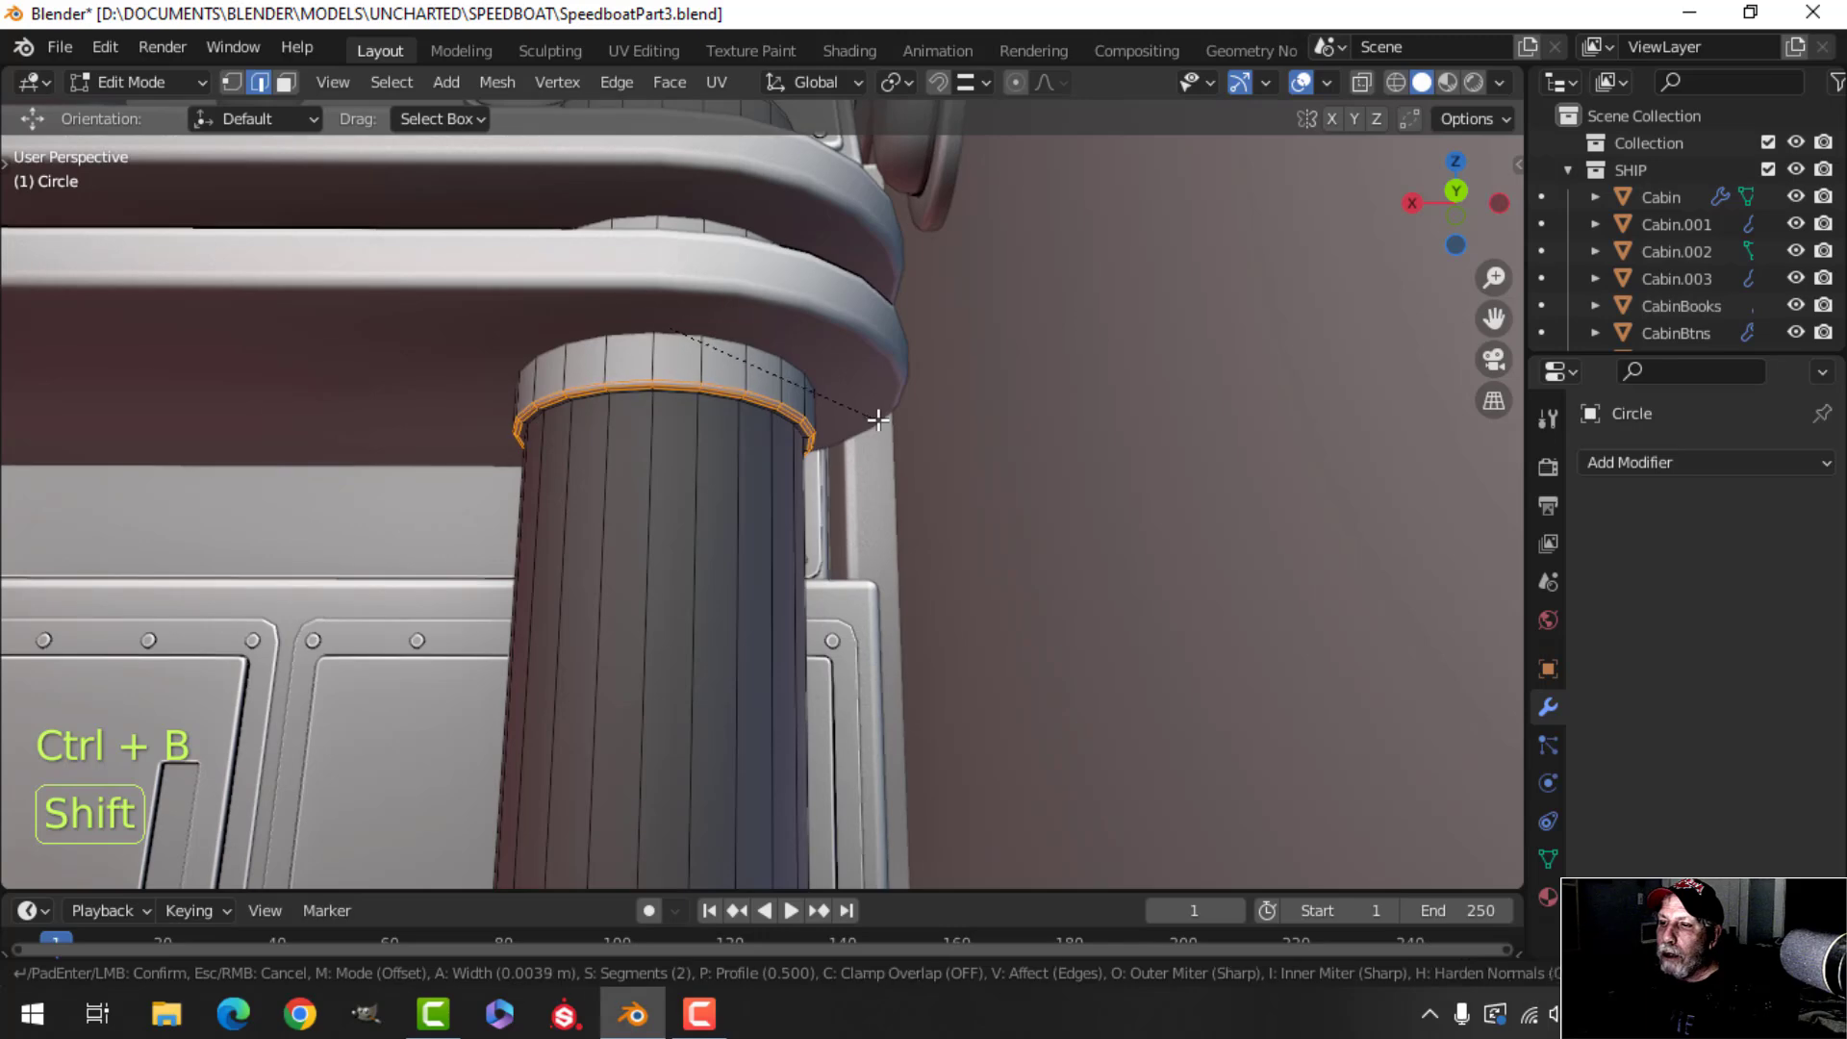
pyautogui.click(878, 419)
pyautogui.scroll(-8, 876, 420)
pyautogui.hotkey('alt', 'a')
# Add a supporting loop cut on the post's cap and slide it fully down against the sleeve's upper rim.
pyautogui.moveTo(866, 425); pyautogui.dragTo(862, 563, button='middle')
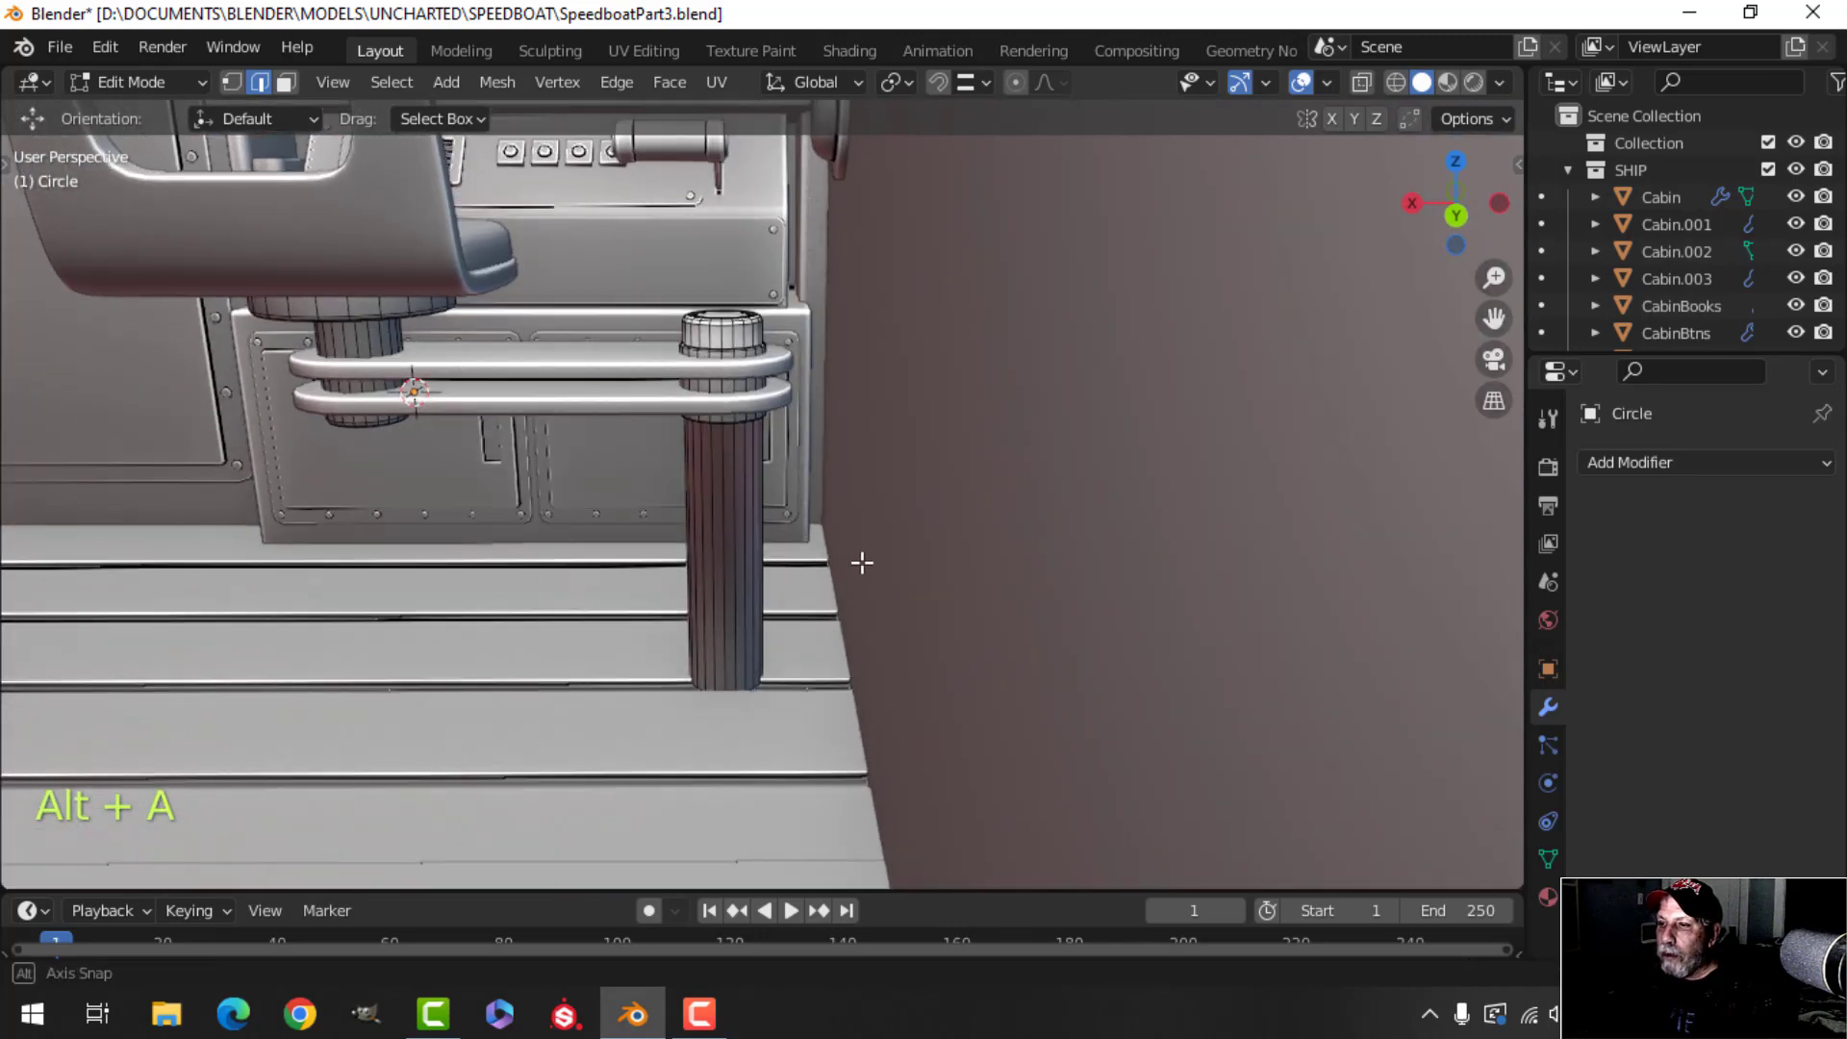
pyautogui.scroll(3, 862, 563)
pyautogui.scroll(4, 808, 549)
pyautogui.keyDown('shift'); pyautogui.moveTo(822, 424); pyautogui.dragTo(804, 631, button='middle'); pyautogui.keyUp('shift')
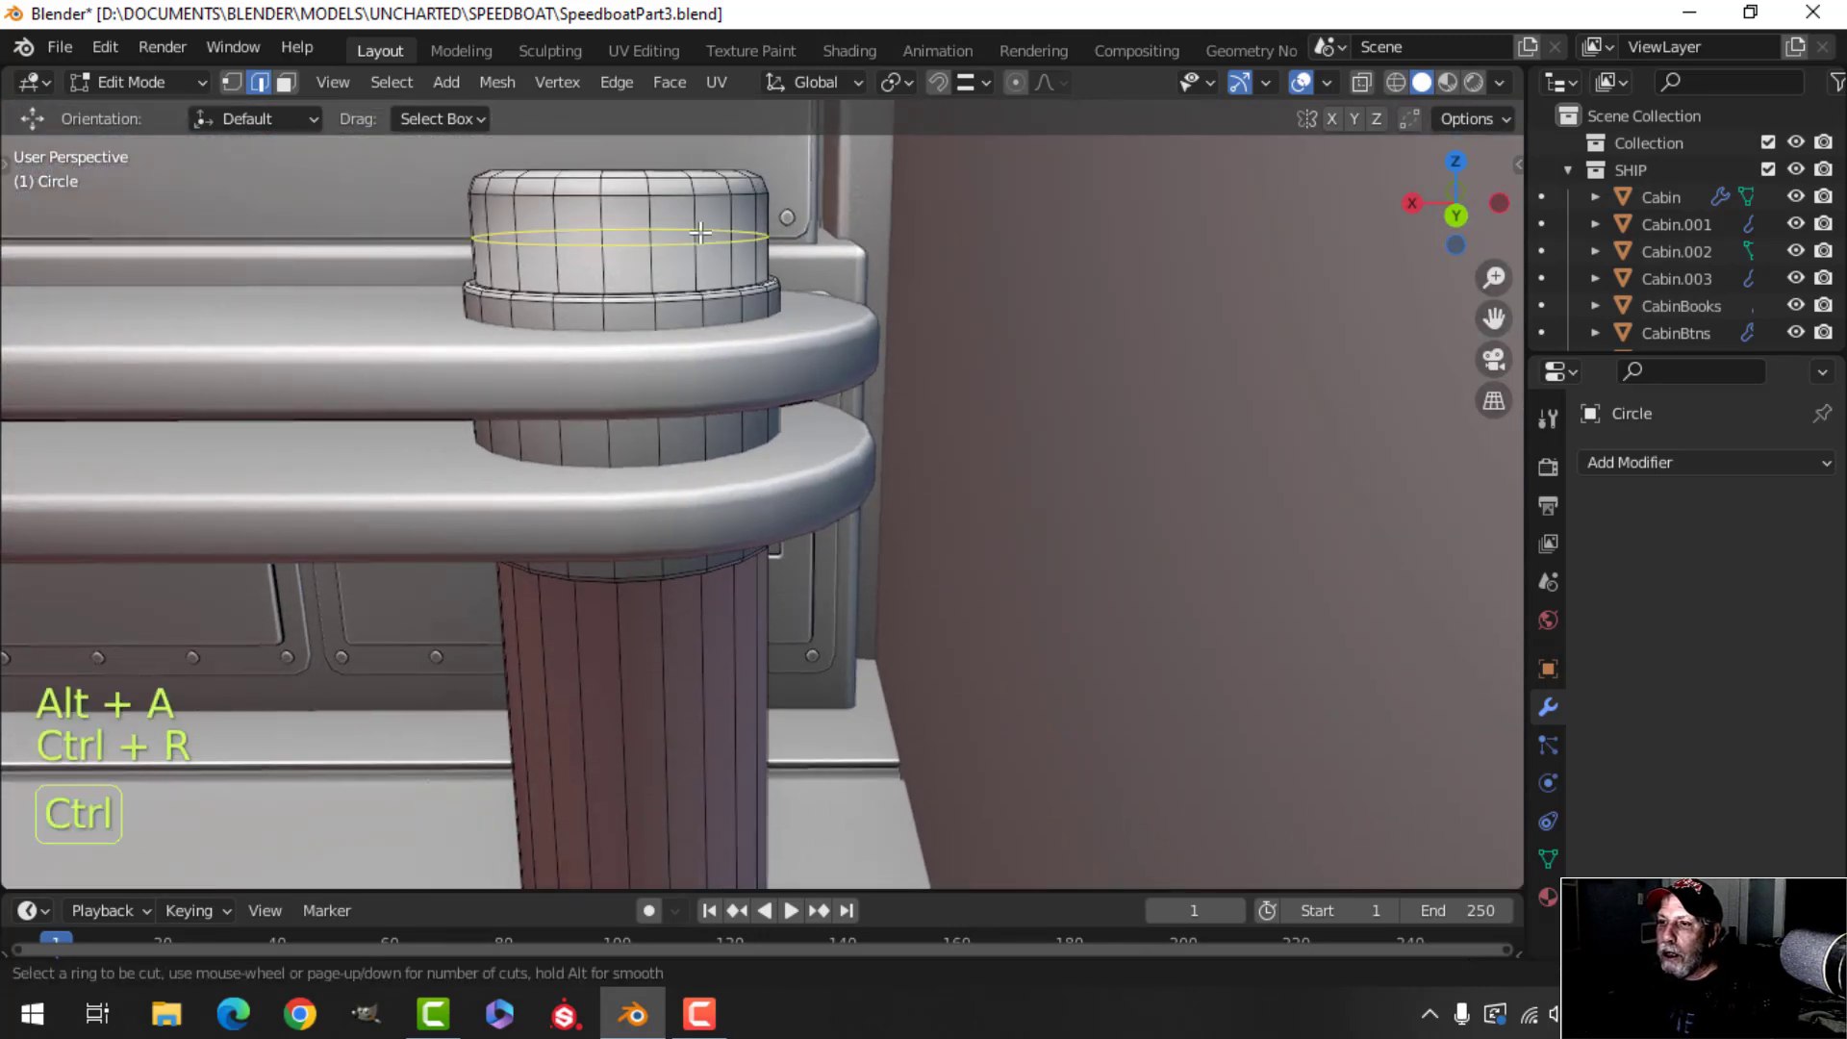
pyautogui.click(700, 232)
pyautogui.click(701, 283)
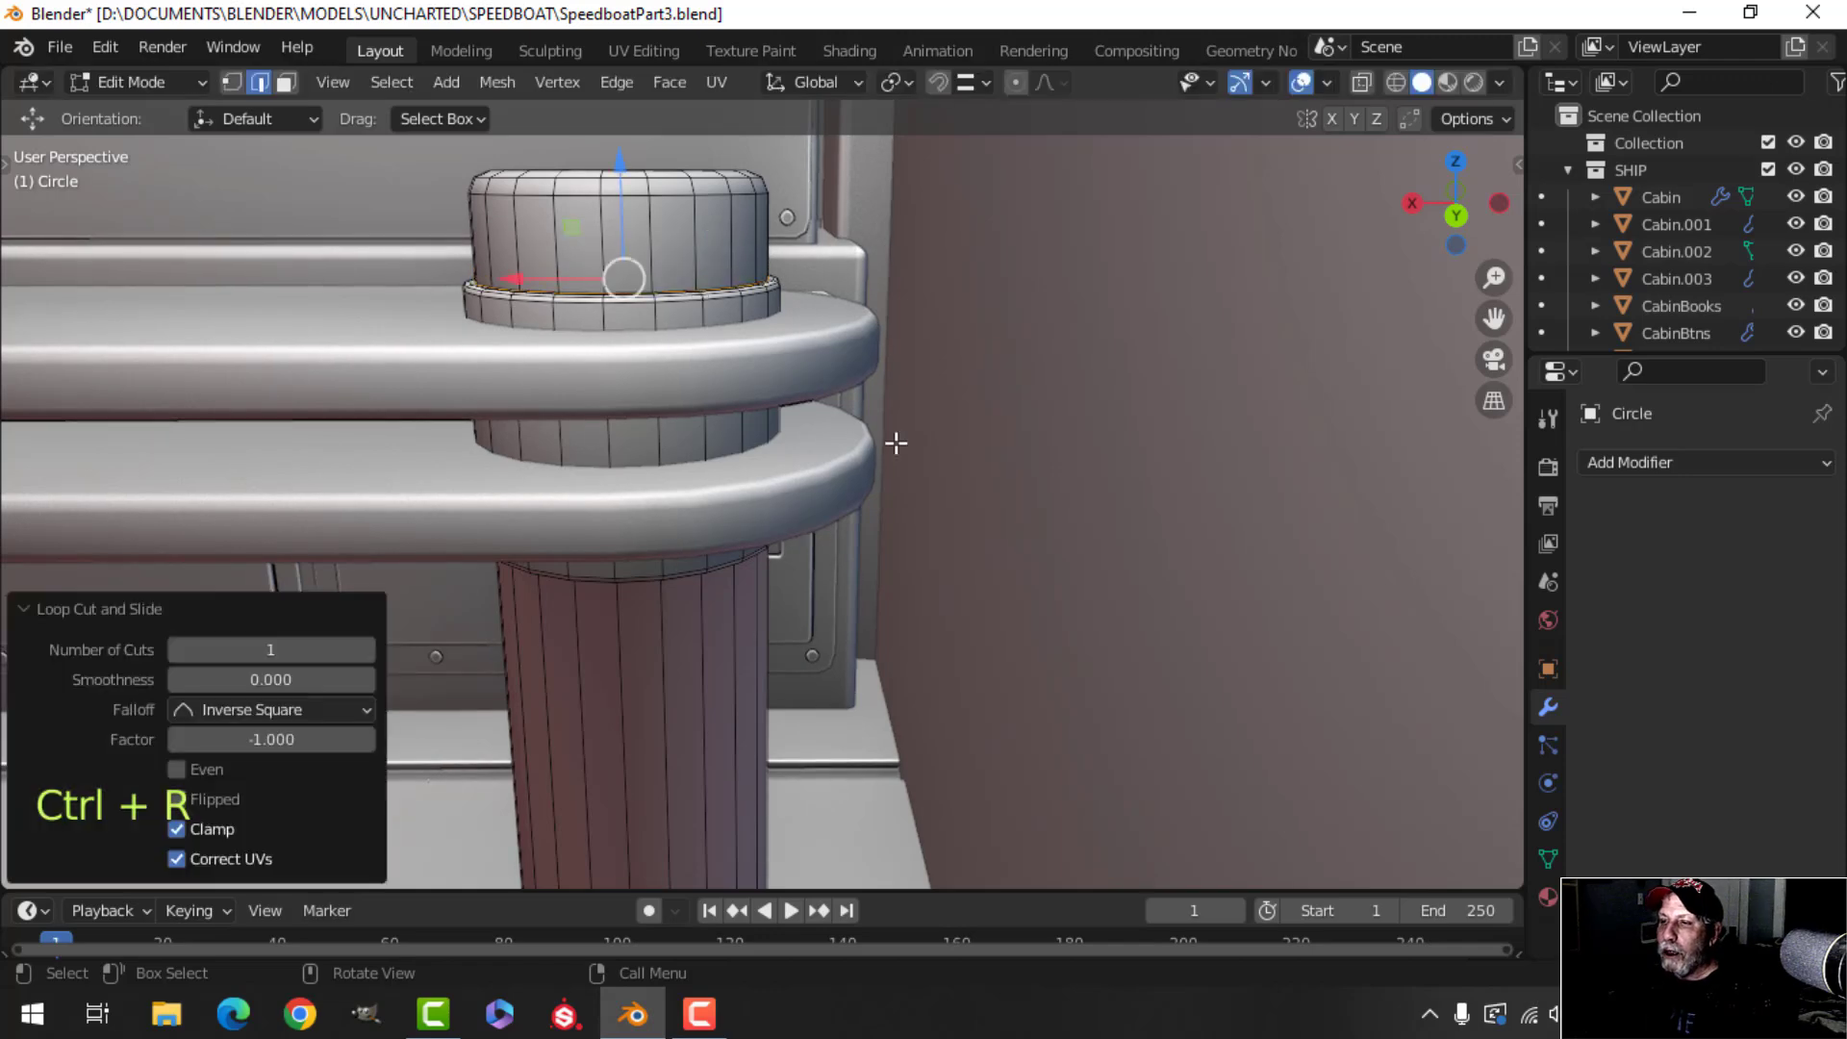
# Add a supporting loop cut on the lower post, slide it up against the sleeve's bottom rim, and return to Object Mode.
pyautogui.scroll(-6, 890, 443)
pyautogui.keyDown('shift'); pyautogui.moveTo(866, 441); pyautogui.dragTo(851, 289, button='middle'); pyautogui.keyUp('shift')
pyautogui.hotkey('ctrl', 'r')
pyautogui.click(744, 487)
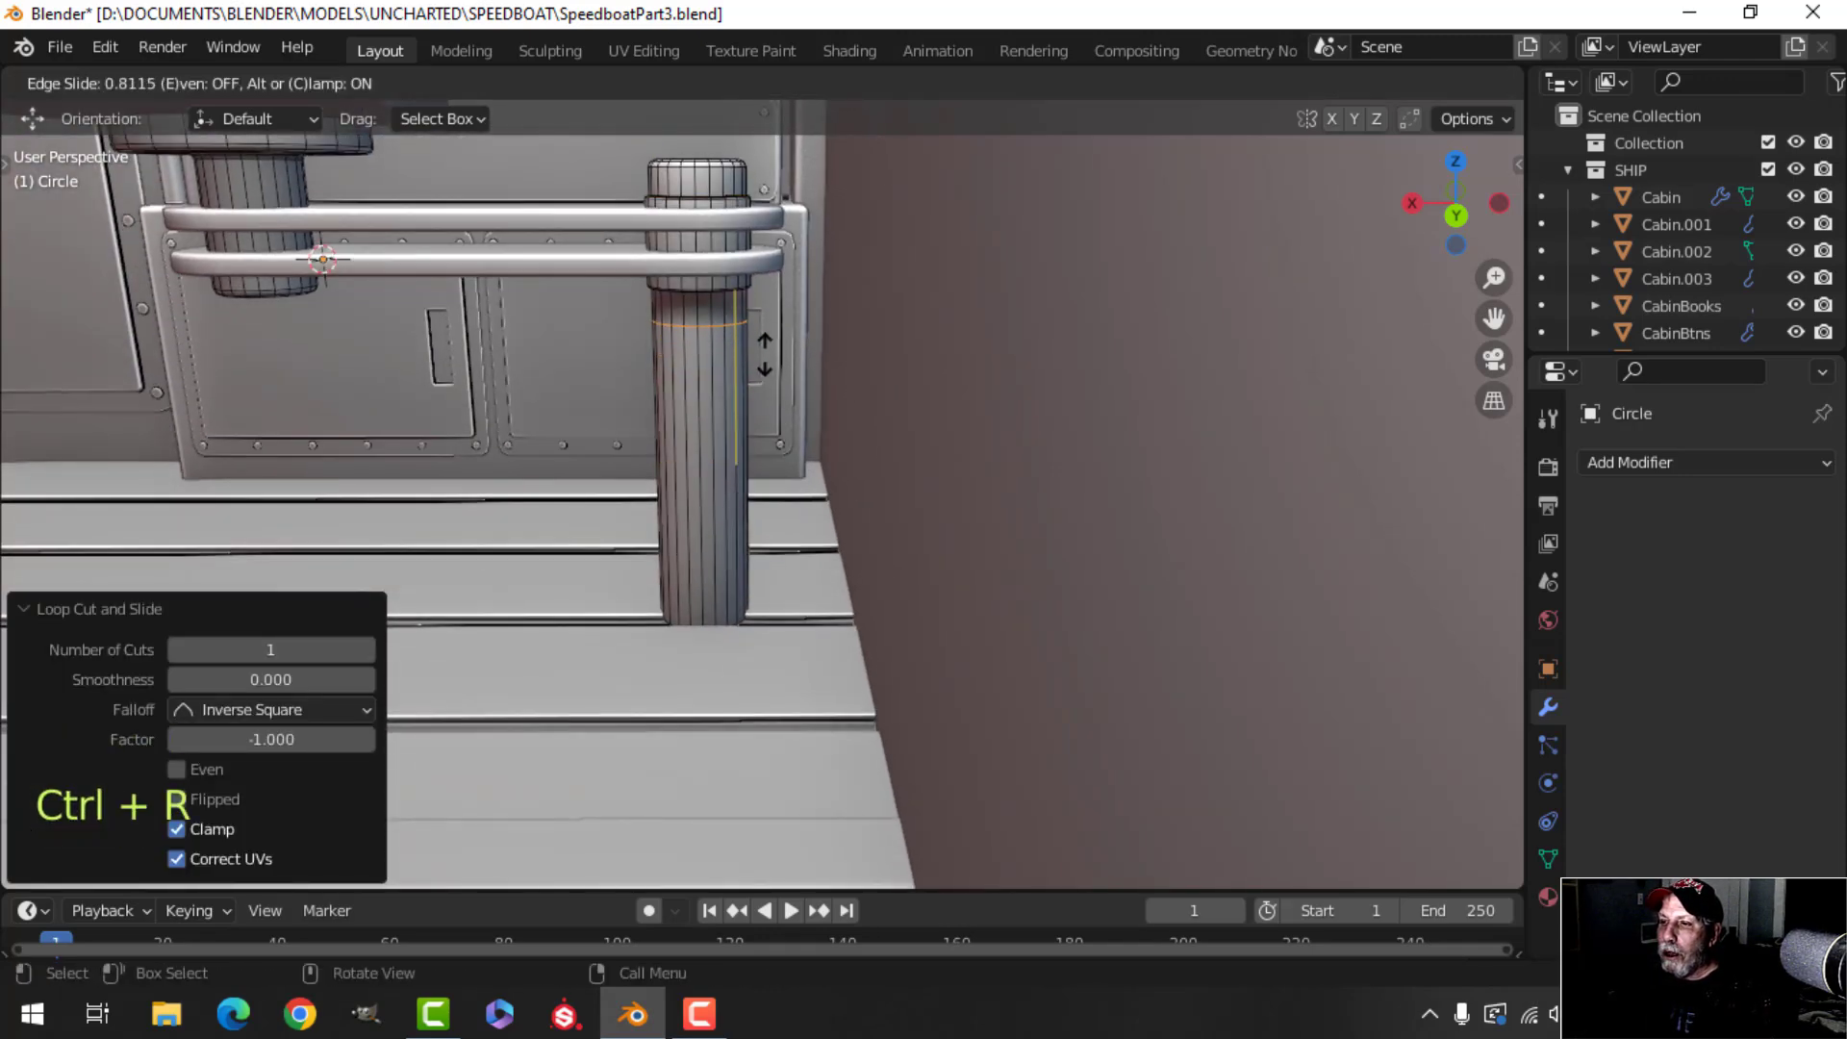
pyautogui.click(768, 323)
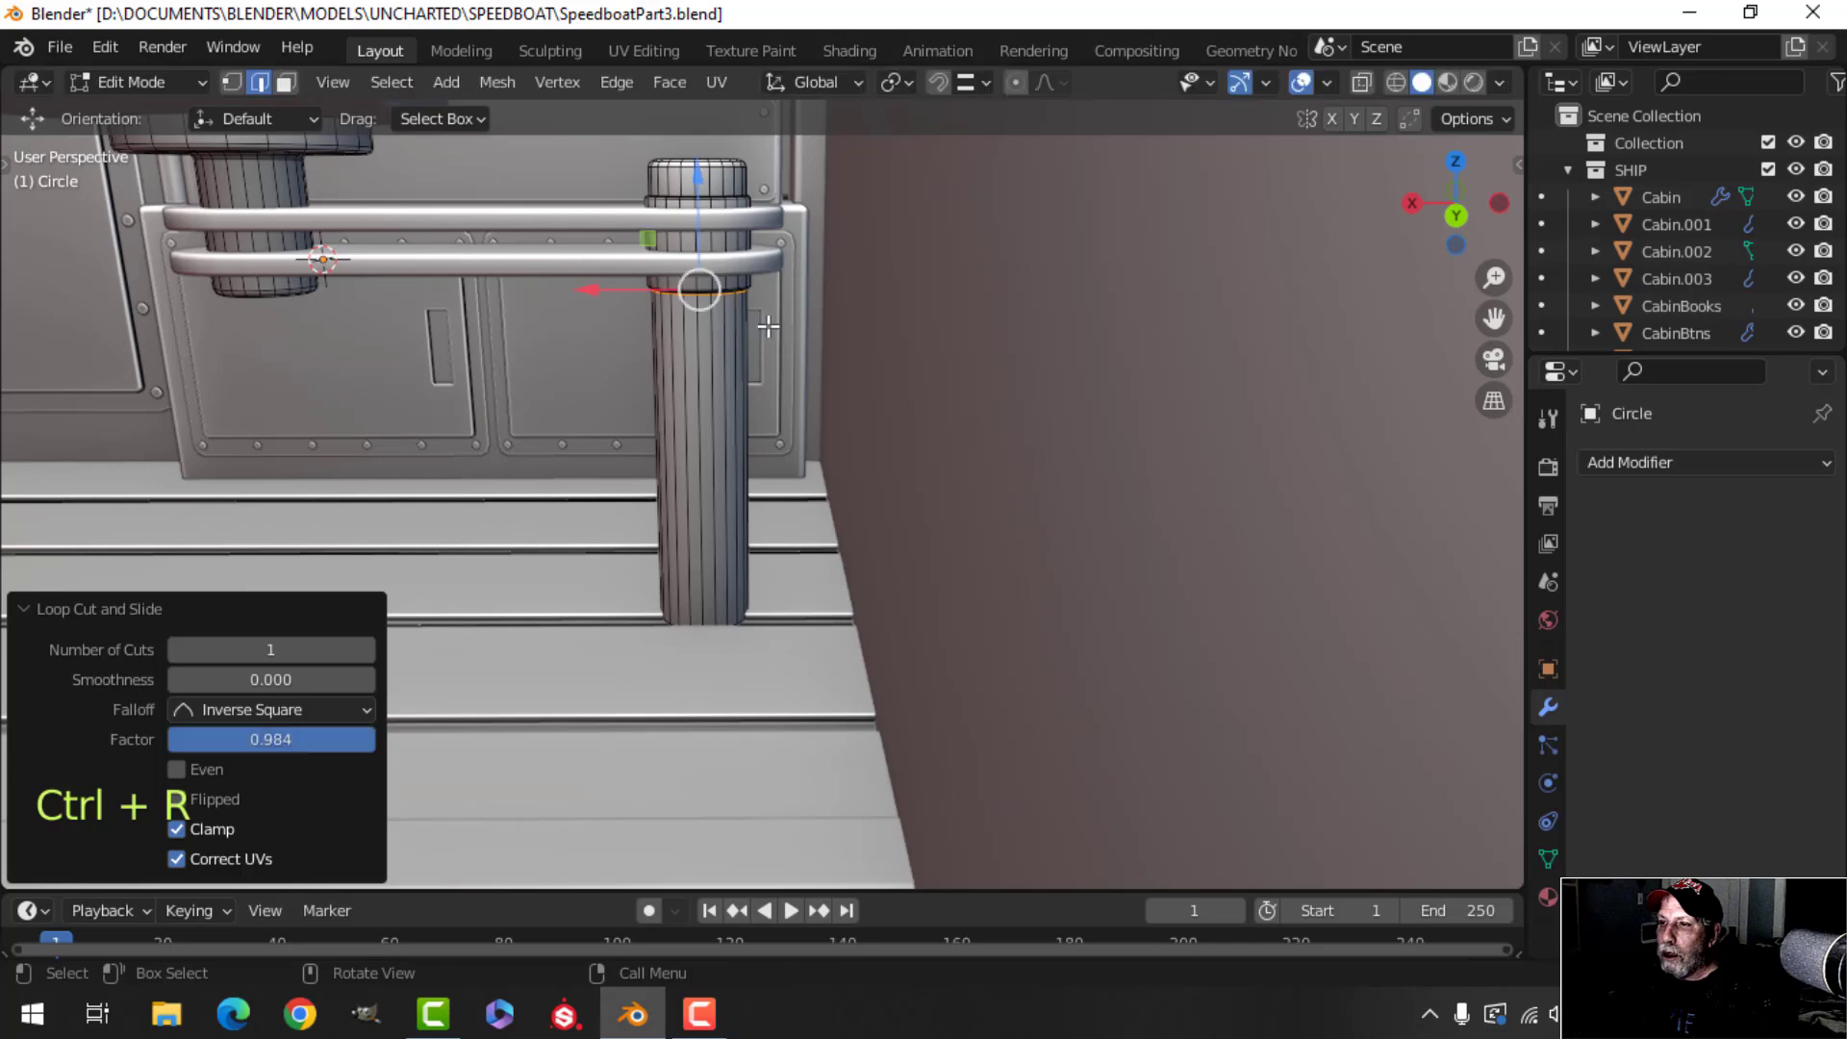
pyautogui.press('Tab')
# Examine the shading of the support post's sleeve and cap around the two slabs.
pyautogui.scroll(-4, 745, 373)
pyautogui.hotkey('alt', 'a')
pyautogui.moveTo(712, 409); pyautogui.dragTo(718, 449, button='middle')
pyautogui.scroll(4, 743, 421)
pyautogui.moveTo(718, 448); pyautogui.dragTo(777, 535, button='middle')
pyautogui.scroll(2, 758, 496)
pyautogui.click(753, 502)
pyautogui.scroll(-4, 753, 502)
pyautogui.hotkey('alt', 'a')
pyautogui.scroll(2, 821, 522)
pyautogui.scroll(1, 816, 510)
pyautogui.scroll(2, 775, 520)
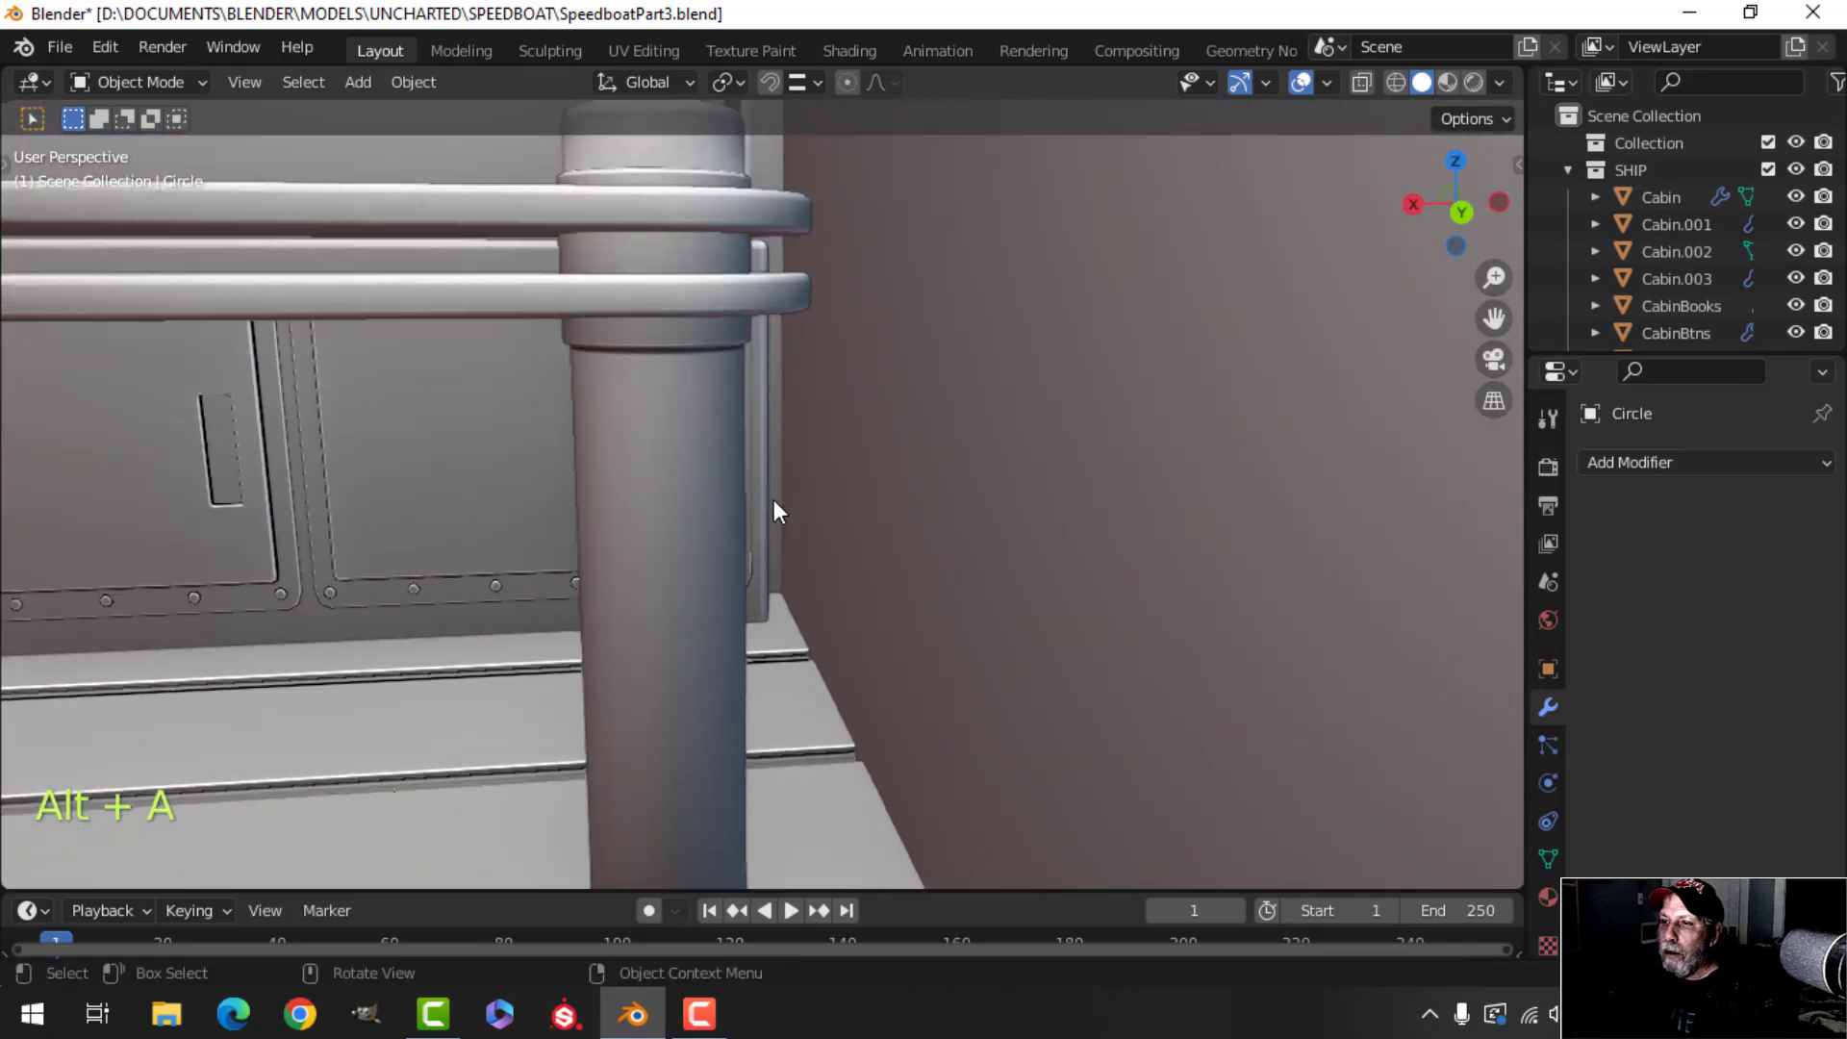
# Add a centred loop cut around the post's cap and bevel it about 0.0033 m with 1 segment into a narrow band.
pyautogui.keyDown('shift'); pyautogui.moveTo(748, 279); pyautogui.dragTo(825, 552, button='middle'); pyautogui.keyUp('shift')
pyautogui.click(718, 440)
pyautogui.press('Tab')
pyautogui.scroll(2, 799, 507)
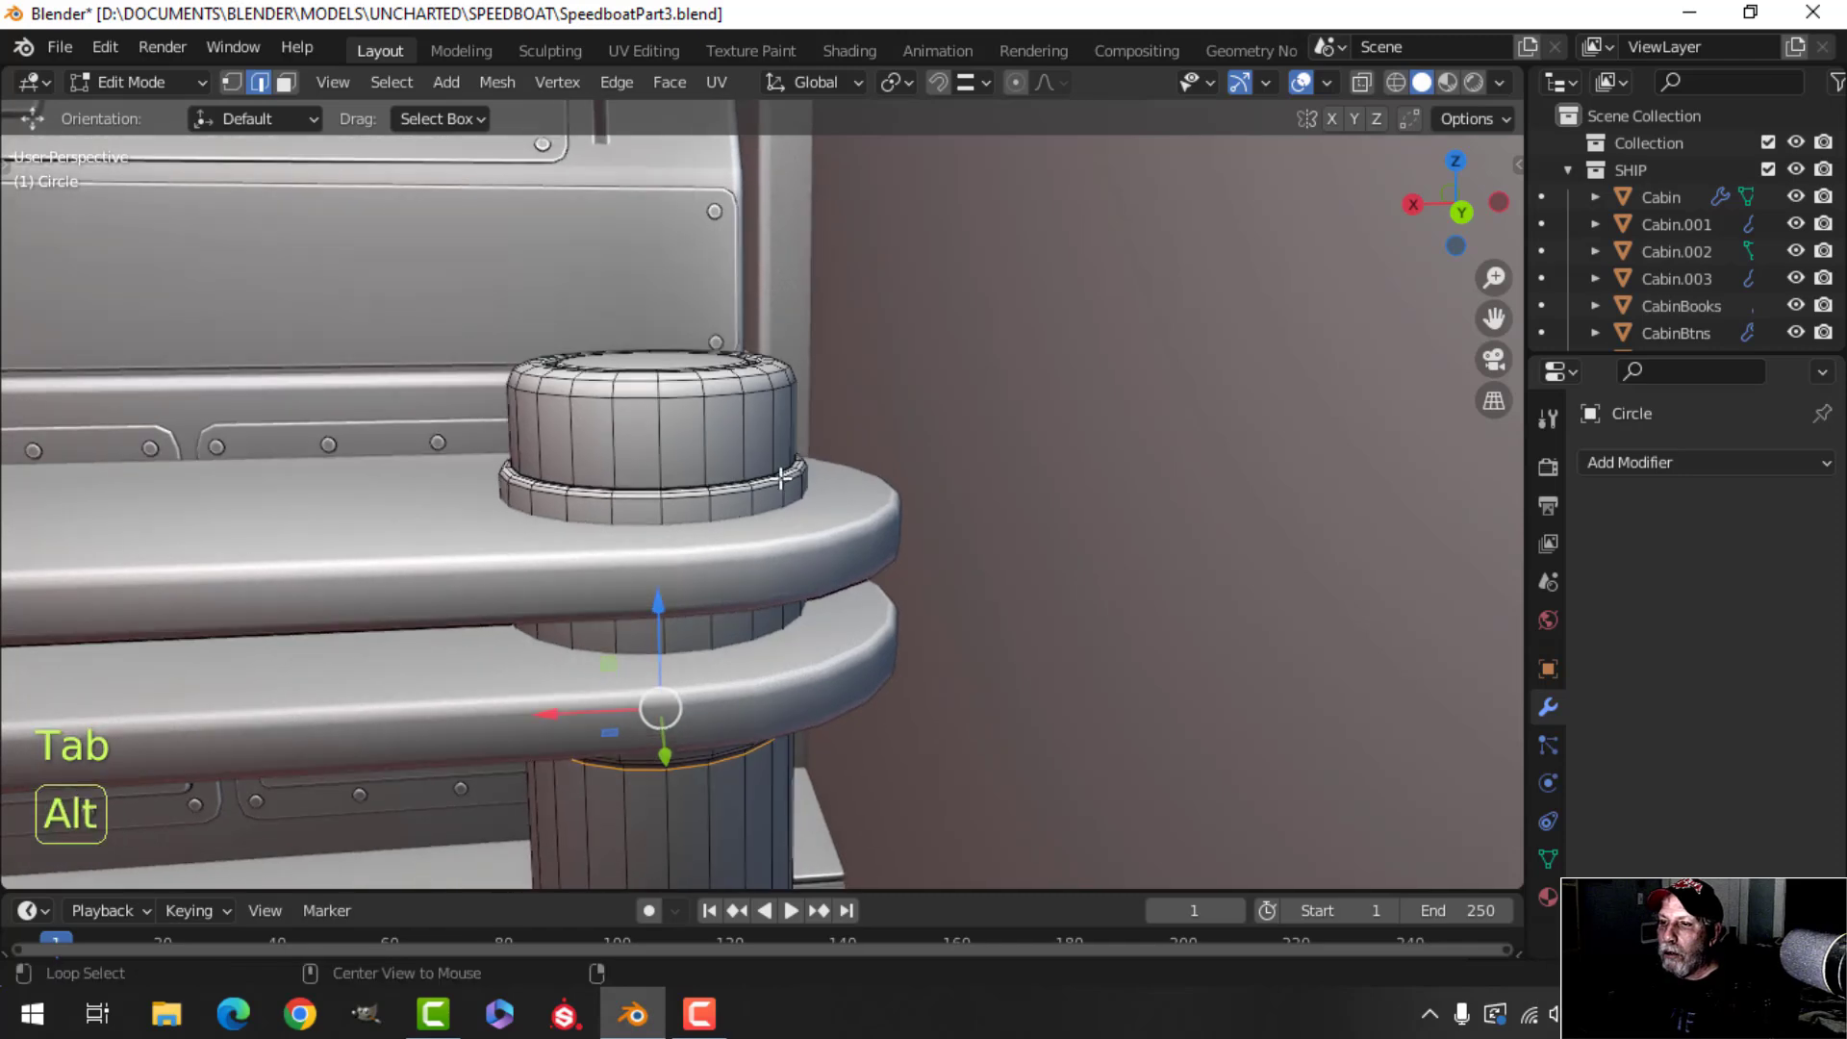
pyautogui.click(759, 442)
pyautogui.rightClick(759, 442)
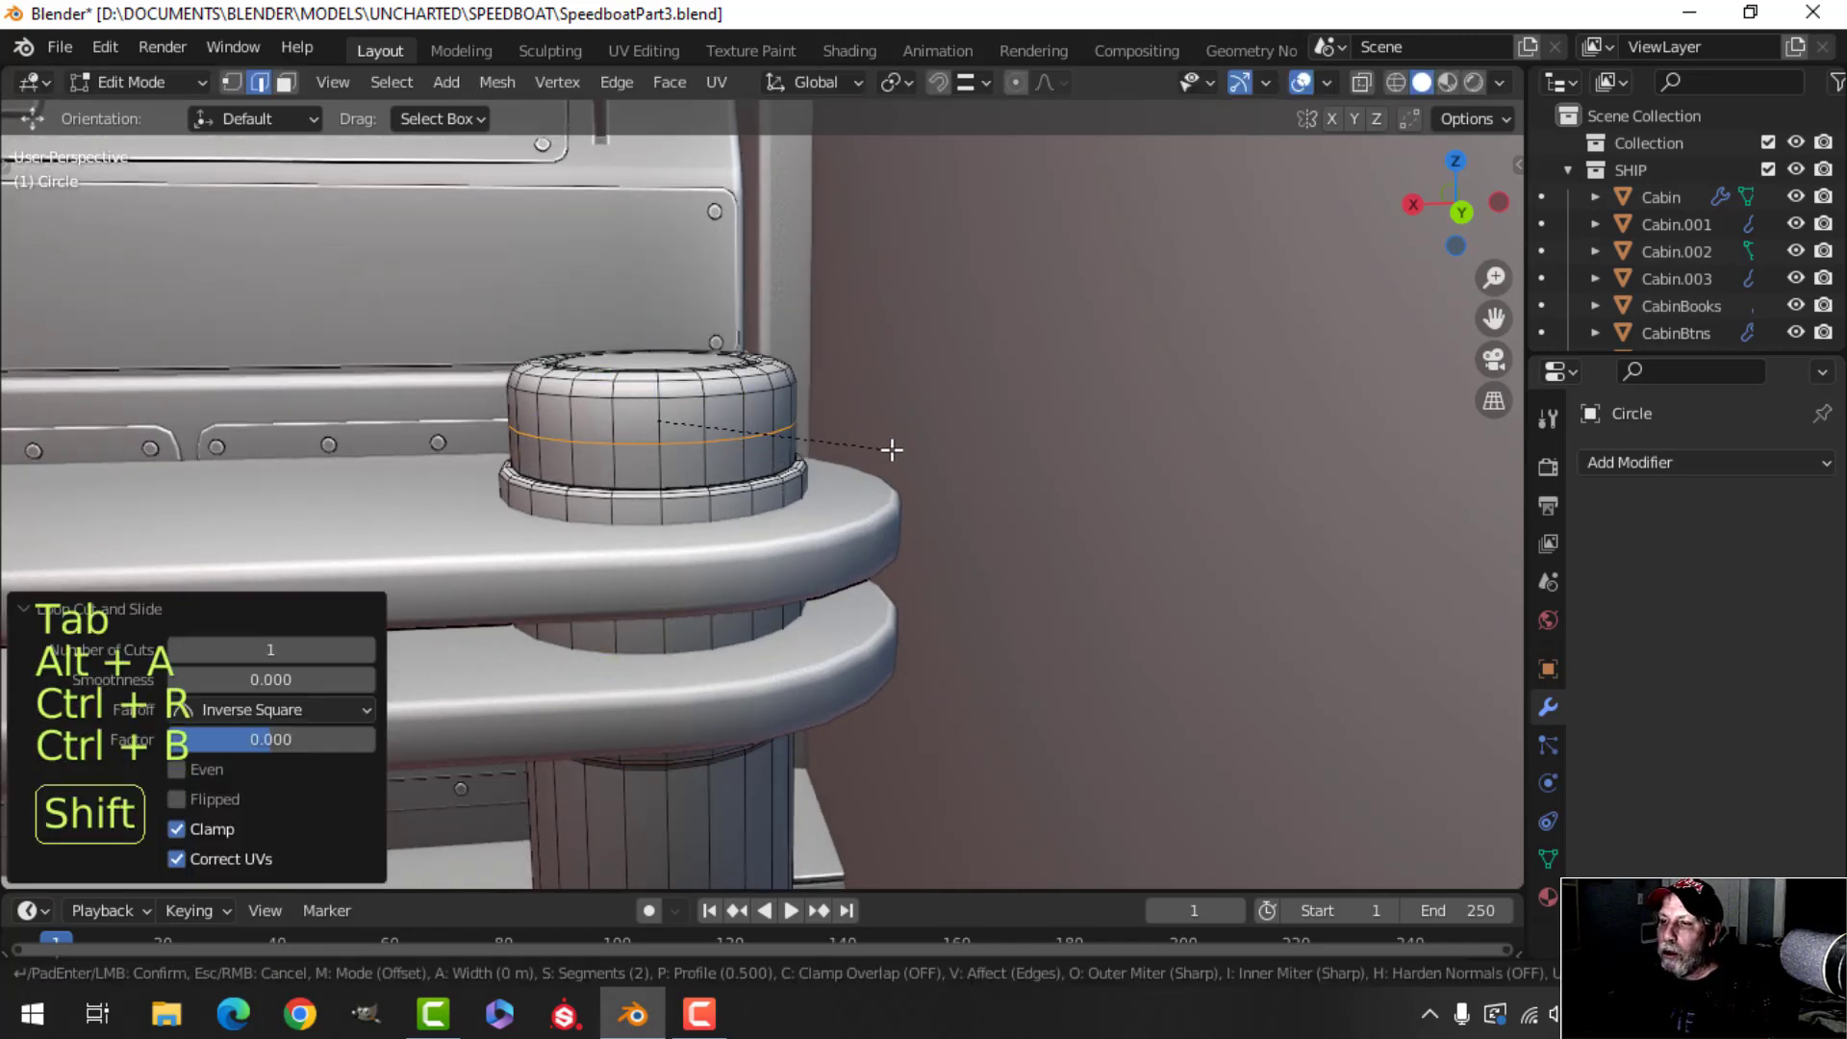
pyautogui.click(936, 468)
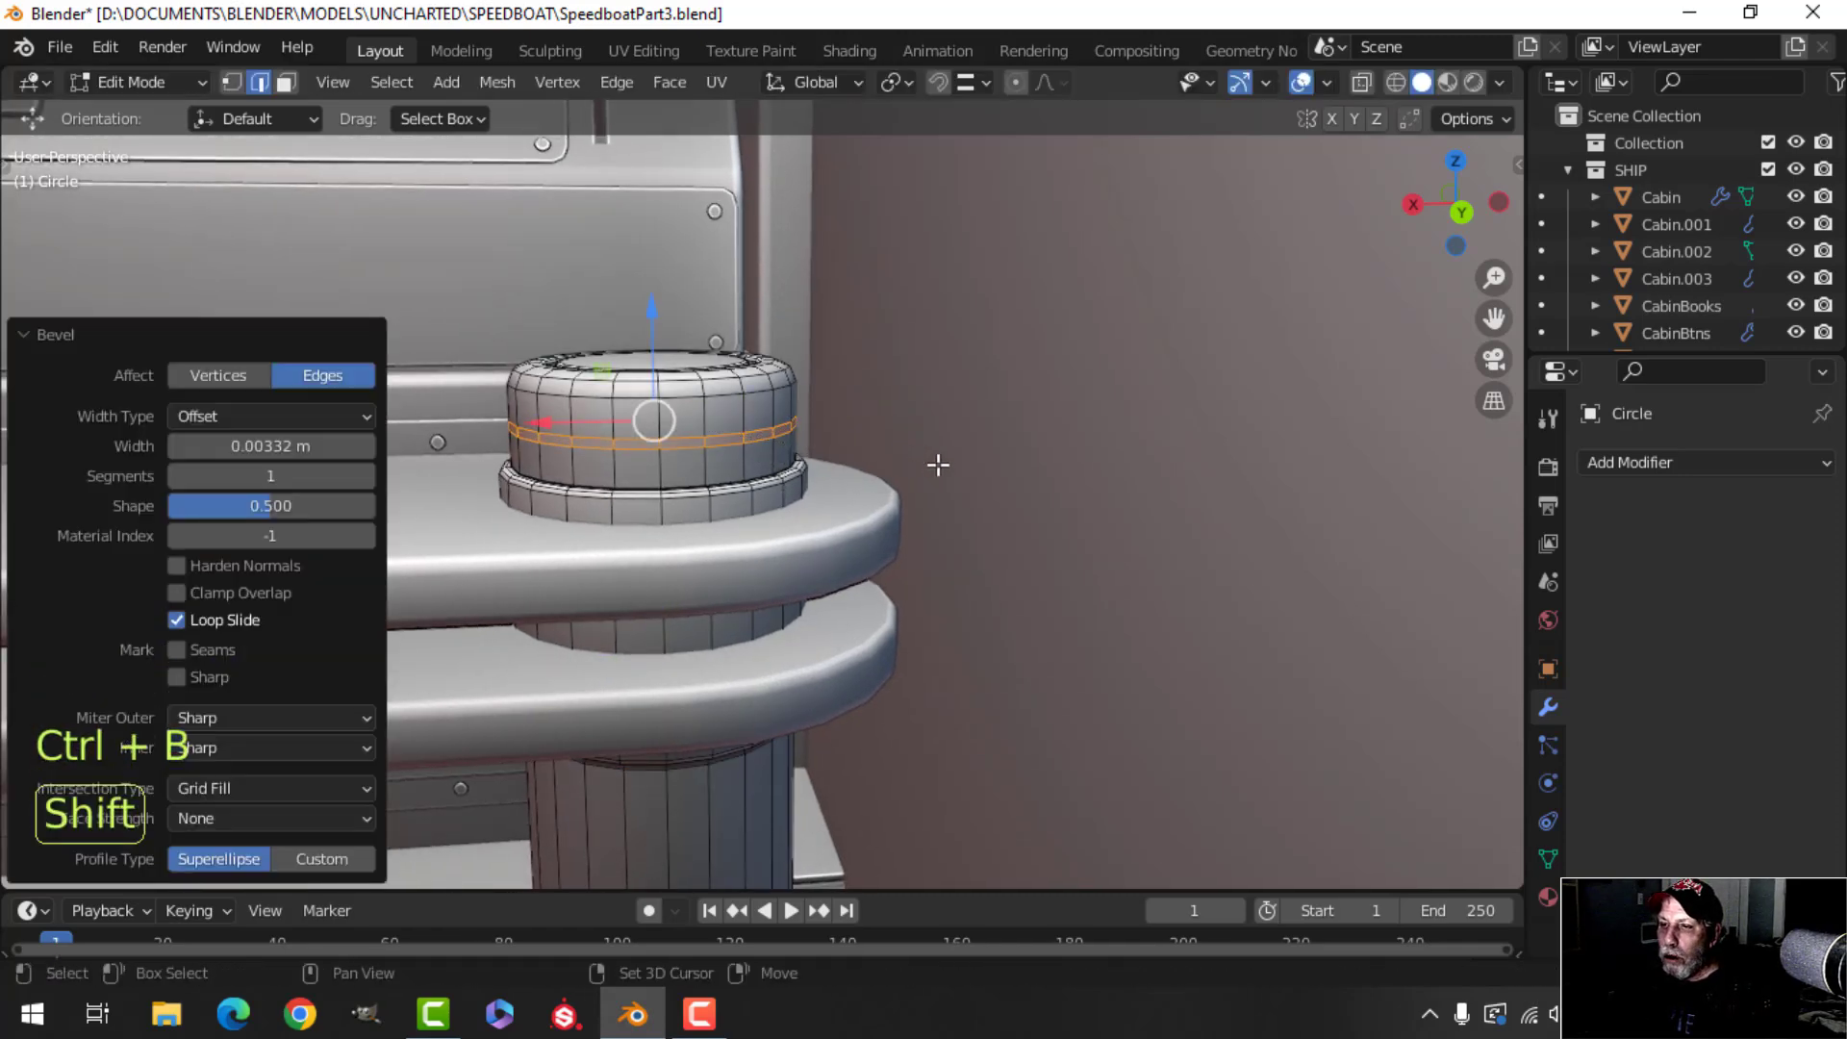
# Extrude the cap's narrow band and shrink it inward by about 0.0015 m to form a groove.
pyautogui.press('e')
pyautogui.rightClick(934, 466)
pyautogui.hotkey('alt', 's')
pyautogui.click(933, 473)
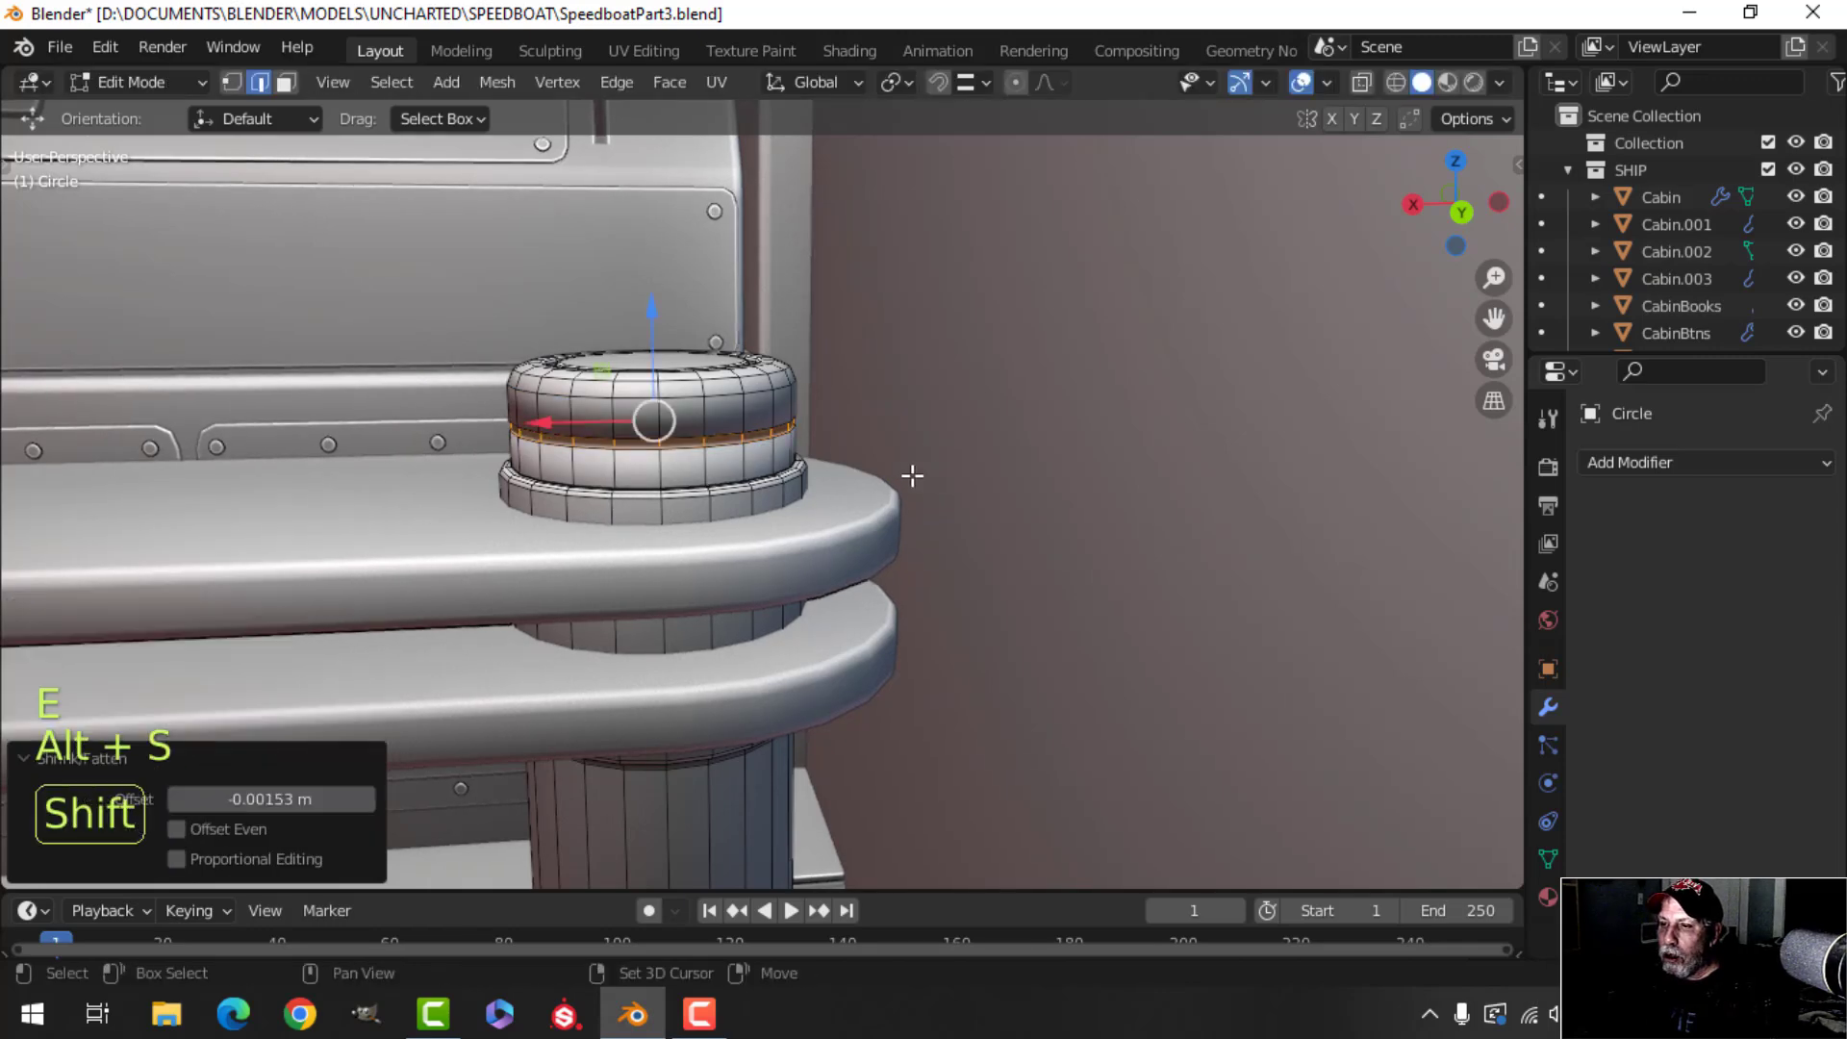
# Bevel the two outer edge loops of the cap's groove about 0.0013 m with 2 segments.
pyautogui.hotkey('alt', 'a')
pyautogui.scroll(4, 720, 425)
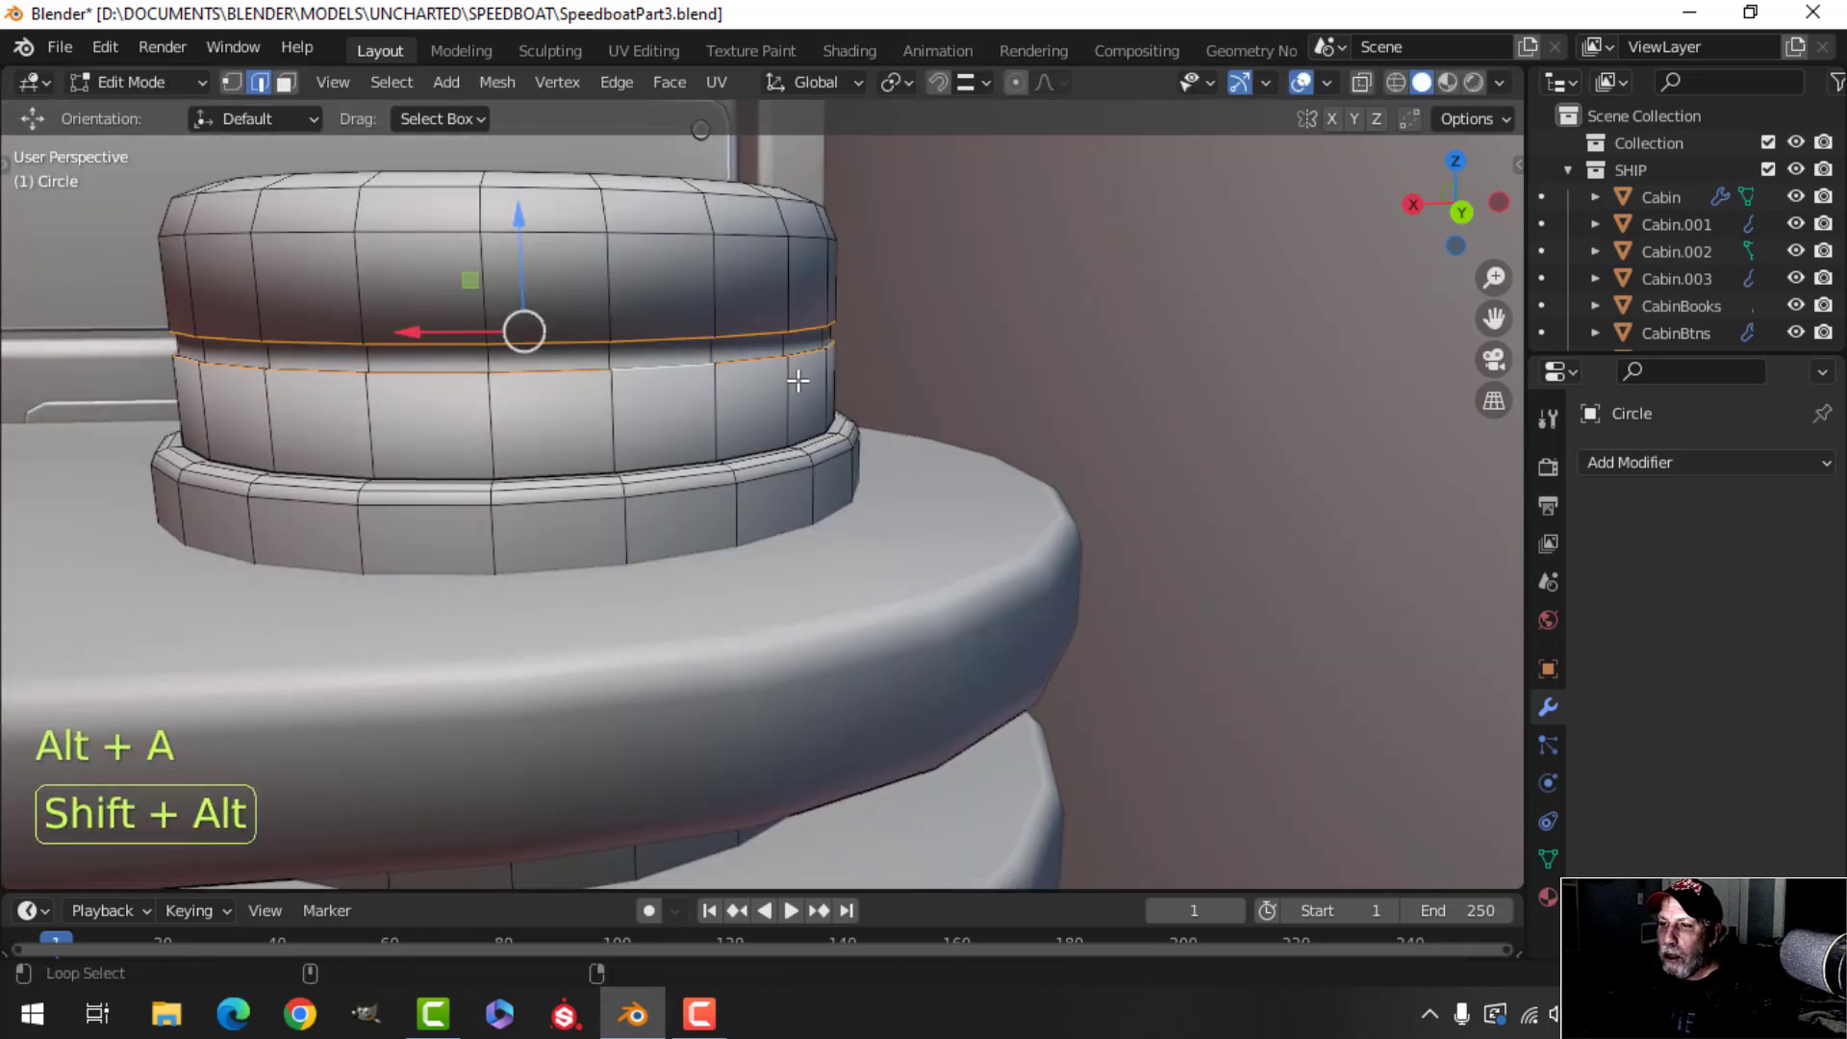
pyautogui.hotkey('ctrl', 'b')
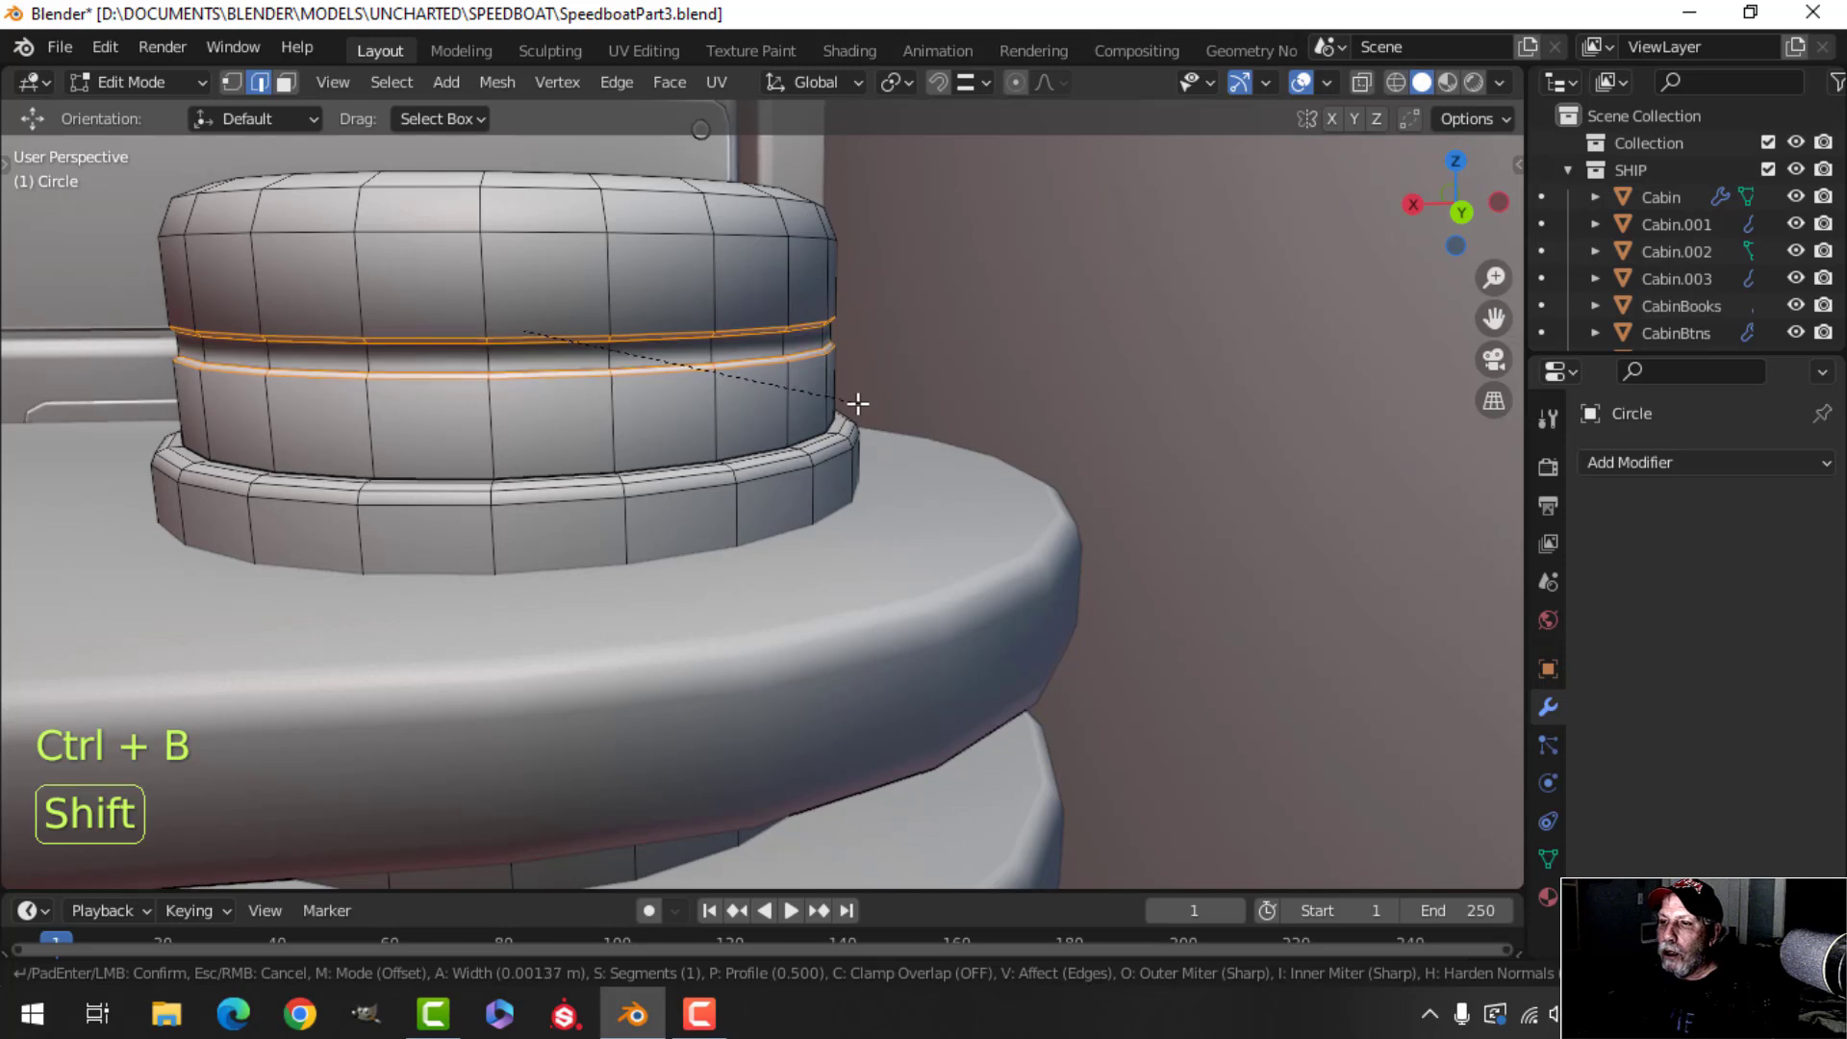
pyautogui.click(852, 405)
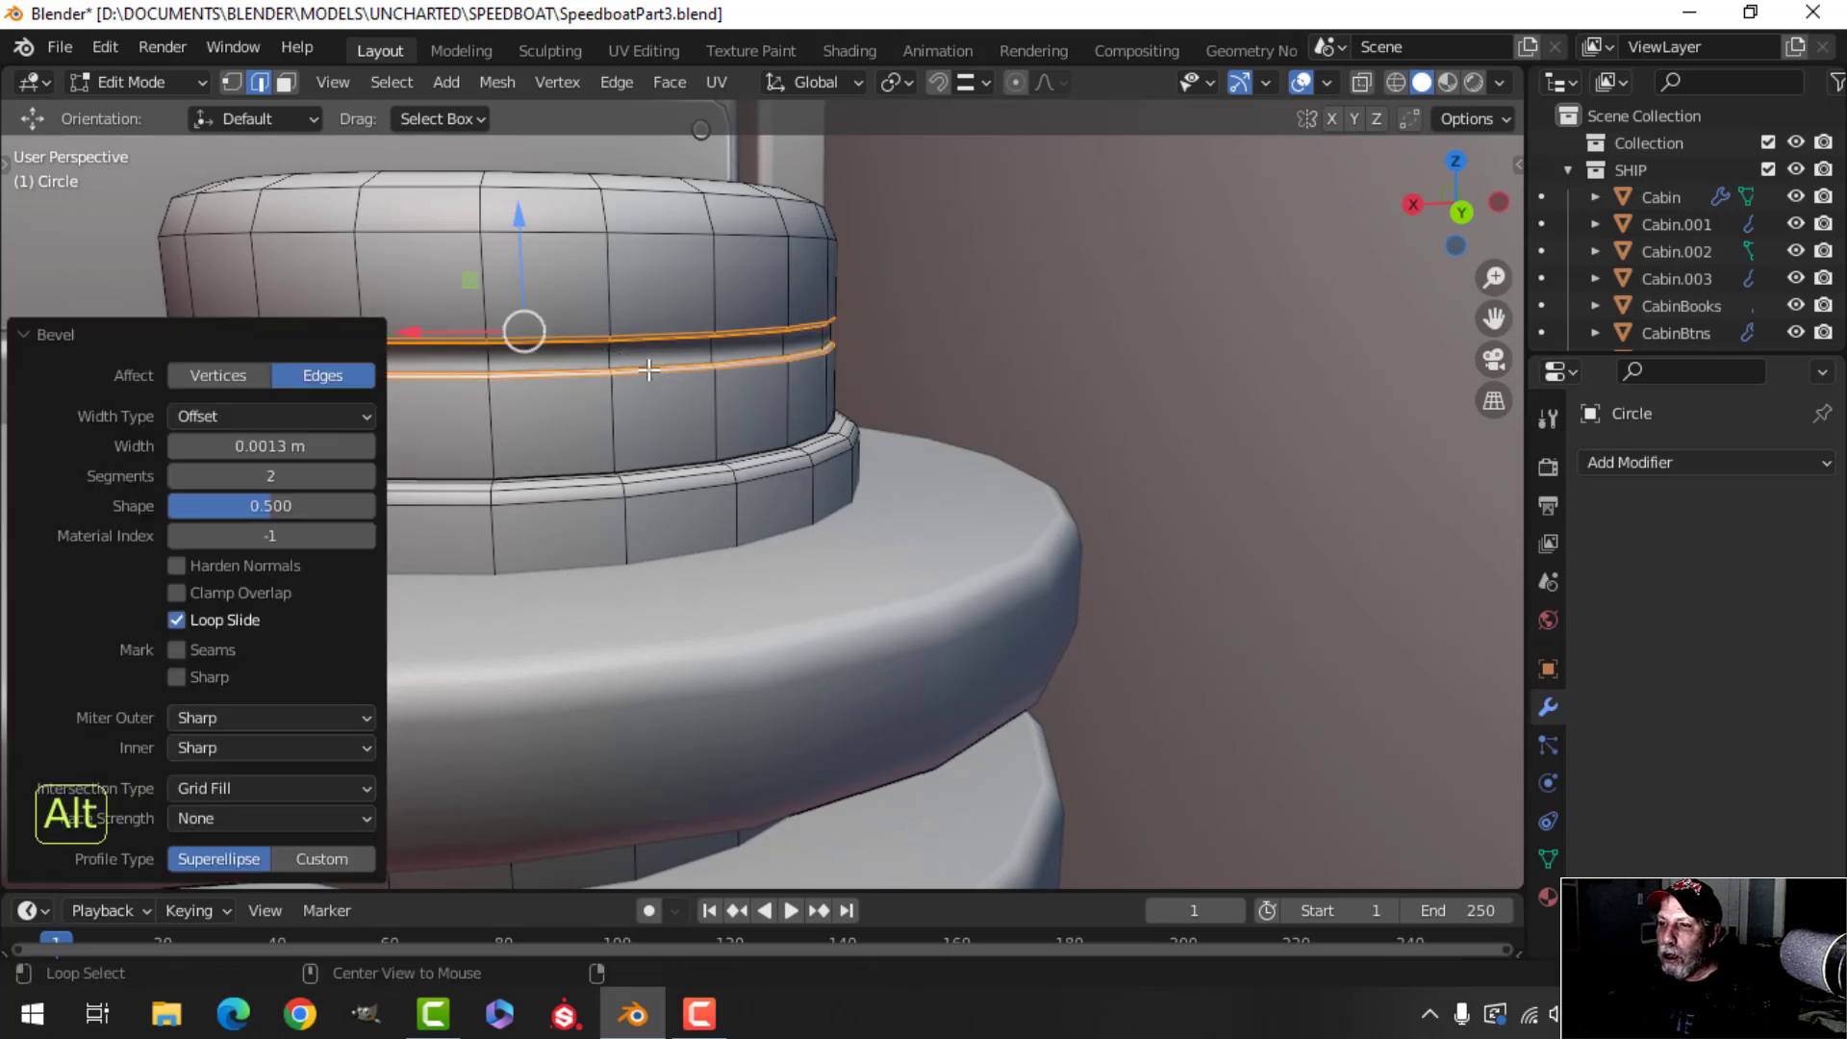
# Add two supporting loop cuts inside the cap's groove, one near each edge, and return to Object Mode.
pyautogui.hotkey('alt', 'a')
pyautogui.hotkey('ctrl', 'r')
pyautogui.click(605, 346)
pyautogui.click(606, 335)
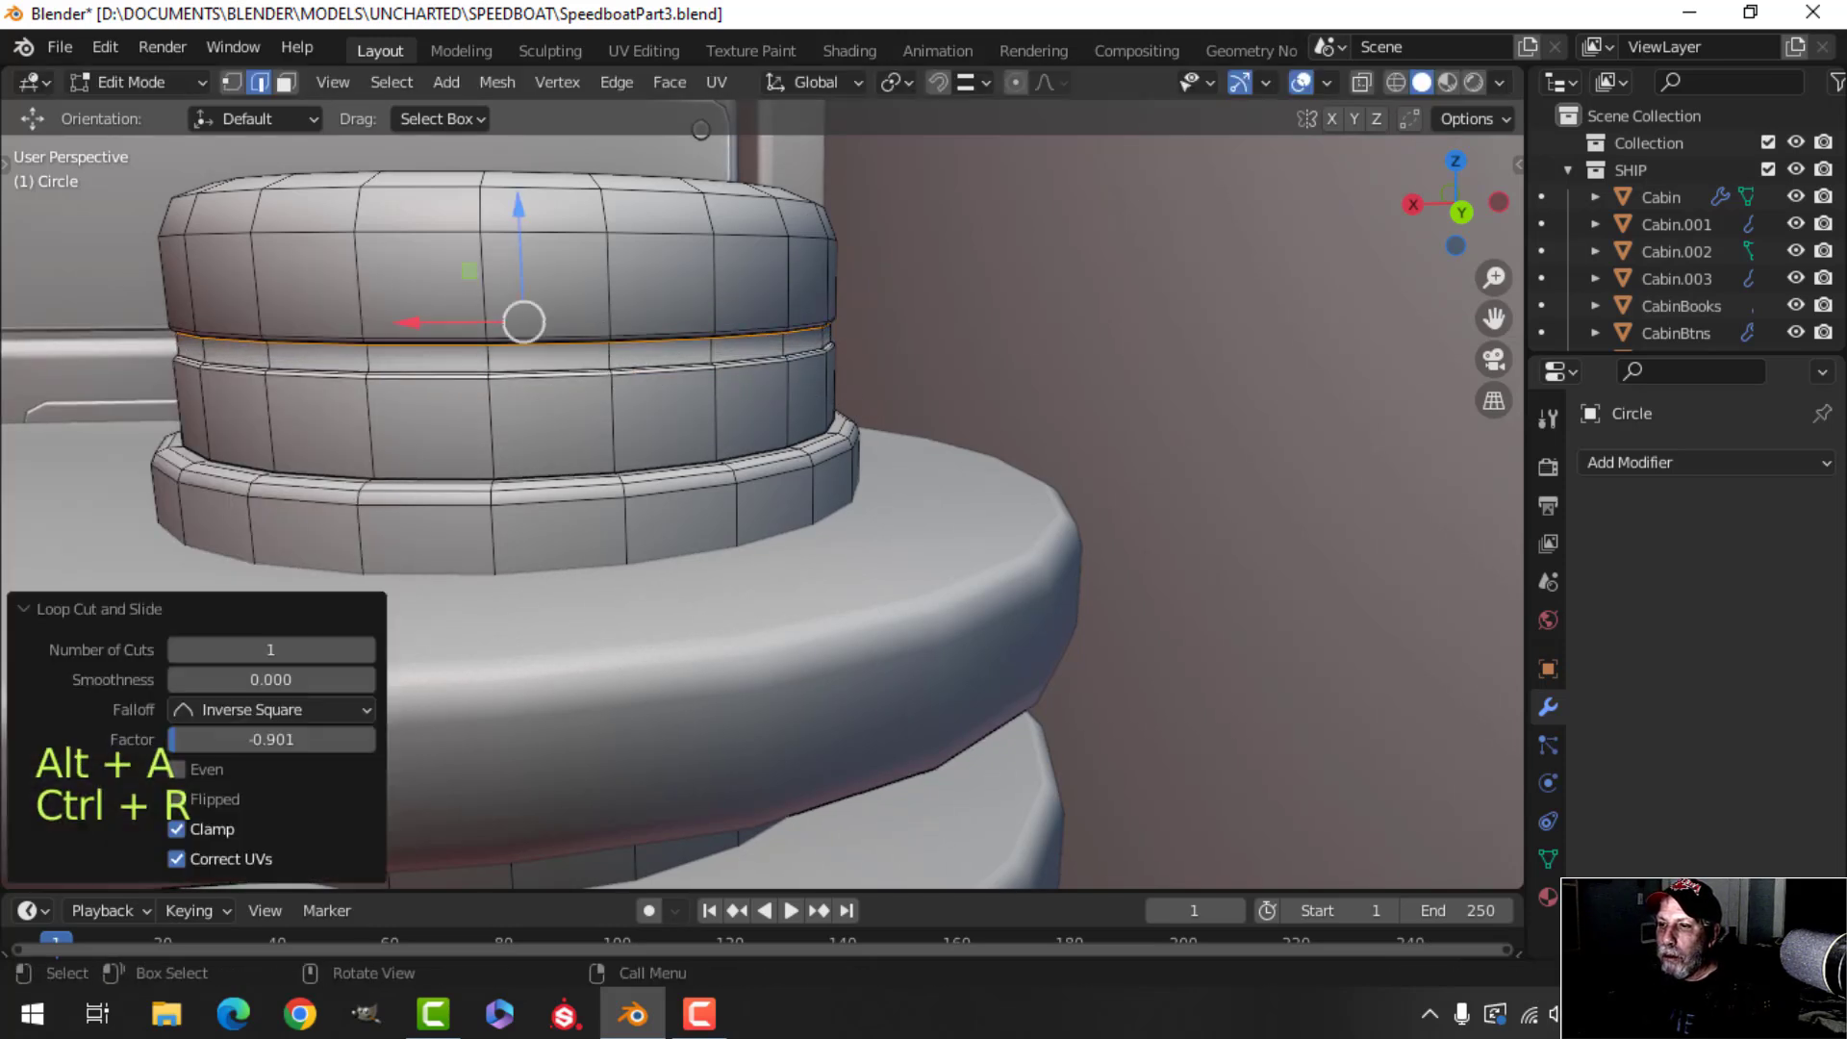
pyautogui.hotkey('ctrl', 'r')
pyautogui.click(611, 353)
pyautogui.click(617, 361)
pyautogui.press('Tab')
pyautogui.scroll(-7, 708, 394)
pyautogui.hotkey('alt', 'a')
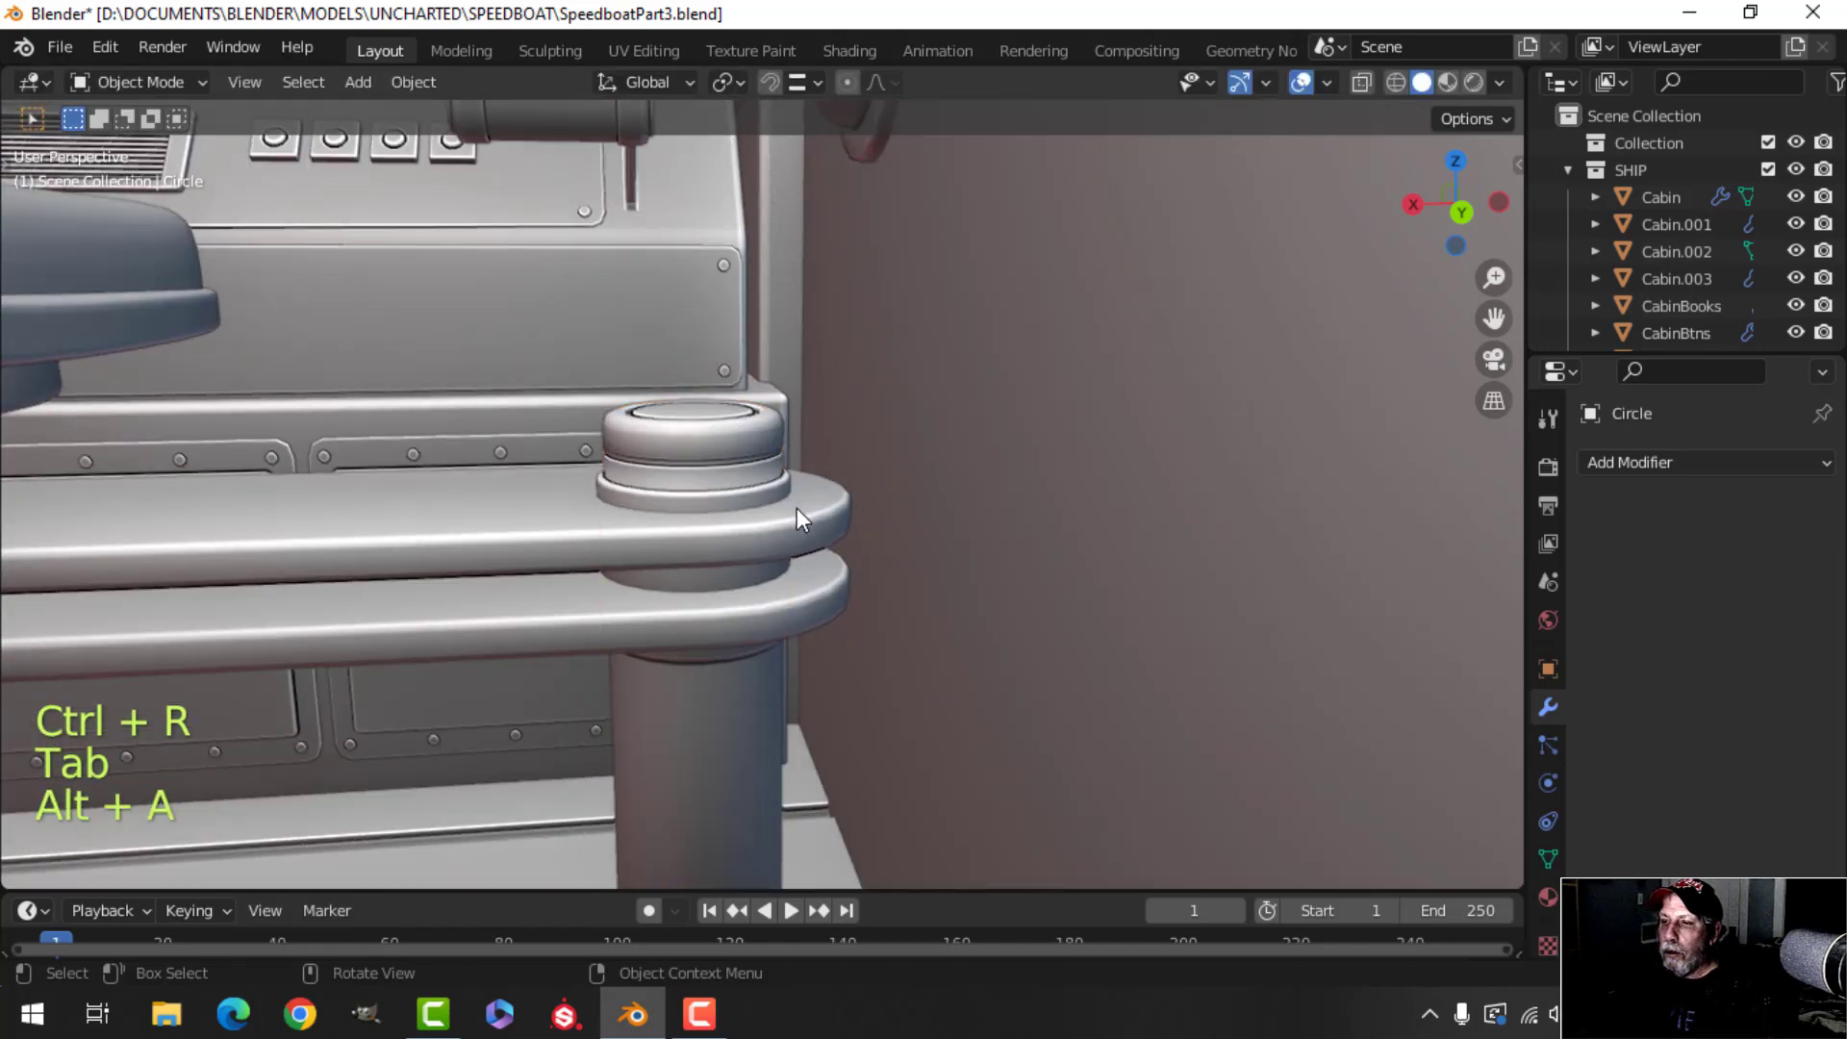
# Add a loop cut on the post a short way below the sleeve and bevel it into a narrow band.
pyautogui.moveTo(796, 508); pyautogui.dragTo(784, 358, button='middle')
pyautogui.click(685, 479)
pyautogui.press('Tab')
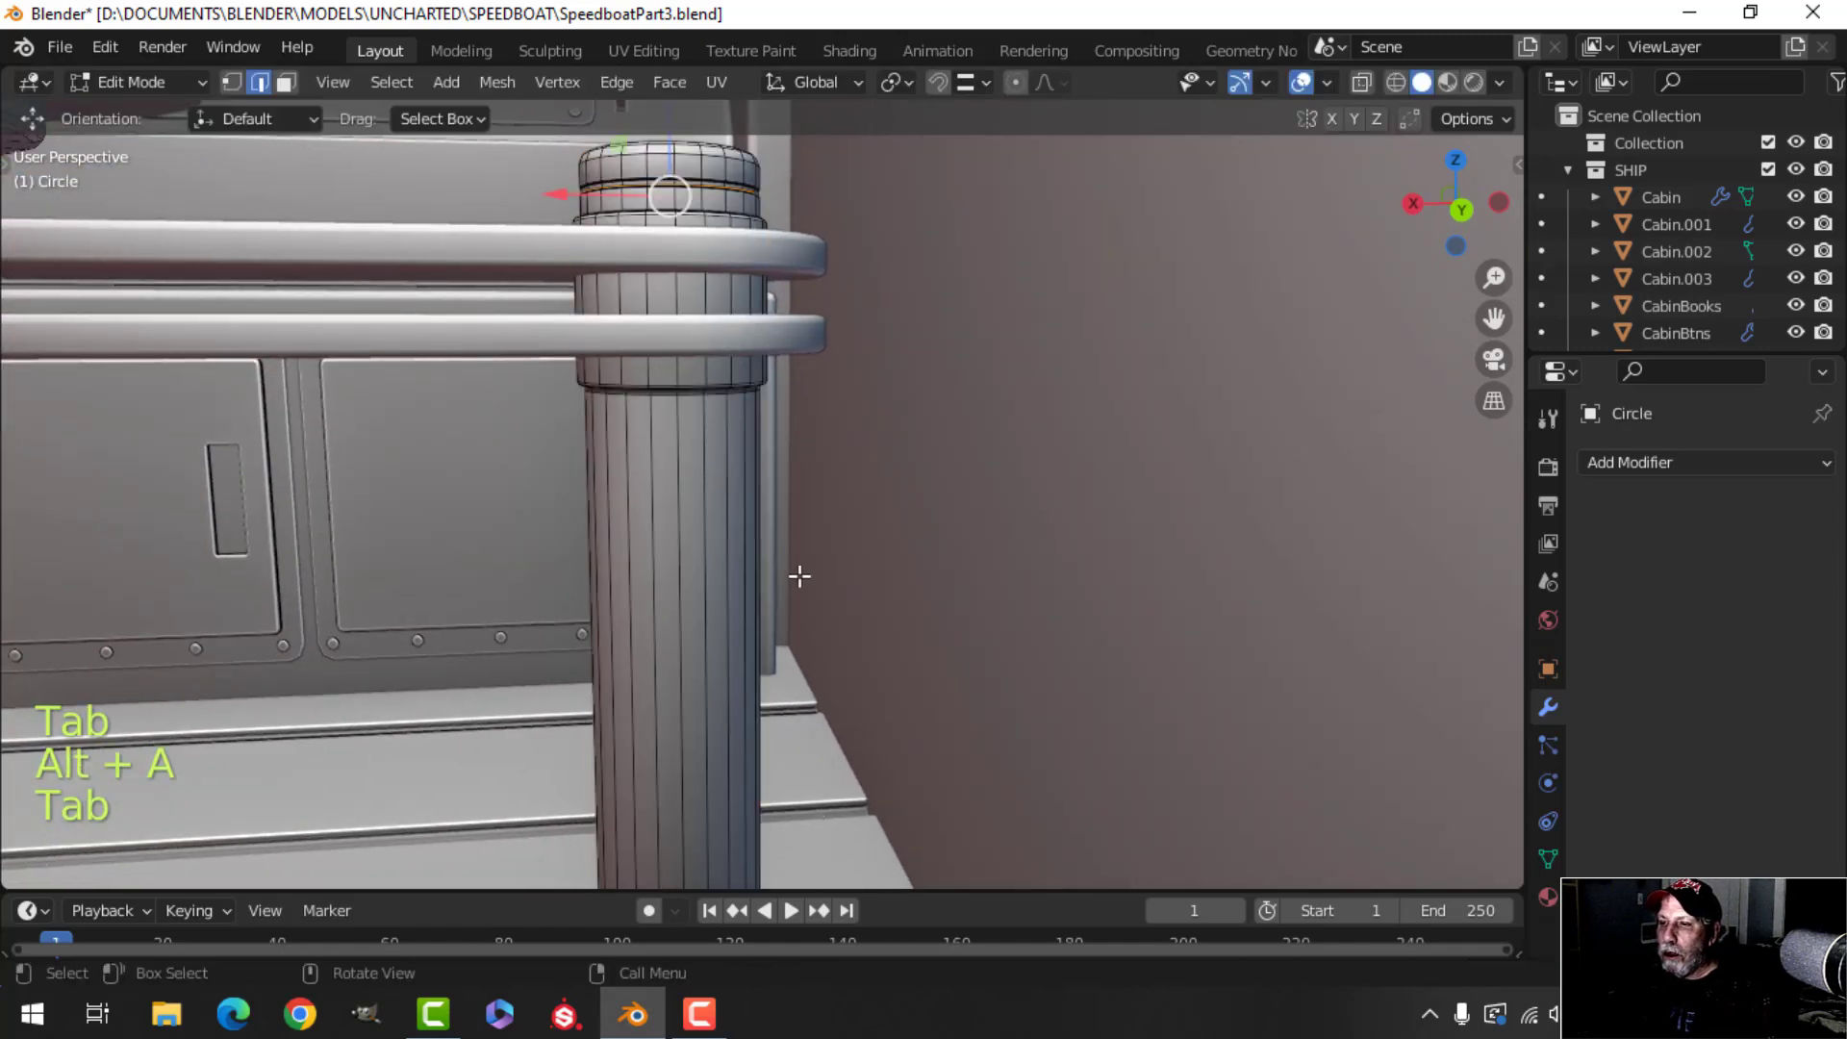
pyautogui.hotkey('ctrl', 'r')
pyautogui.click(753, 625)
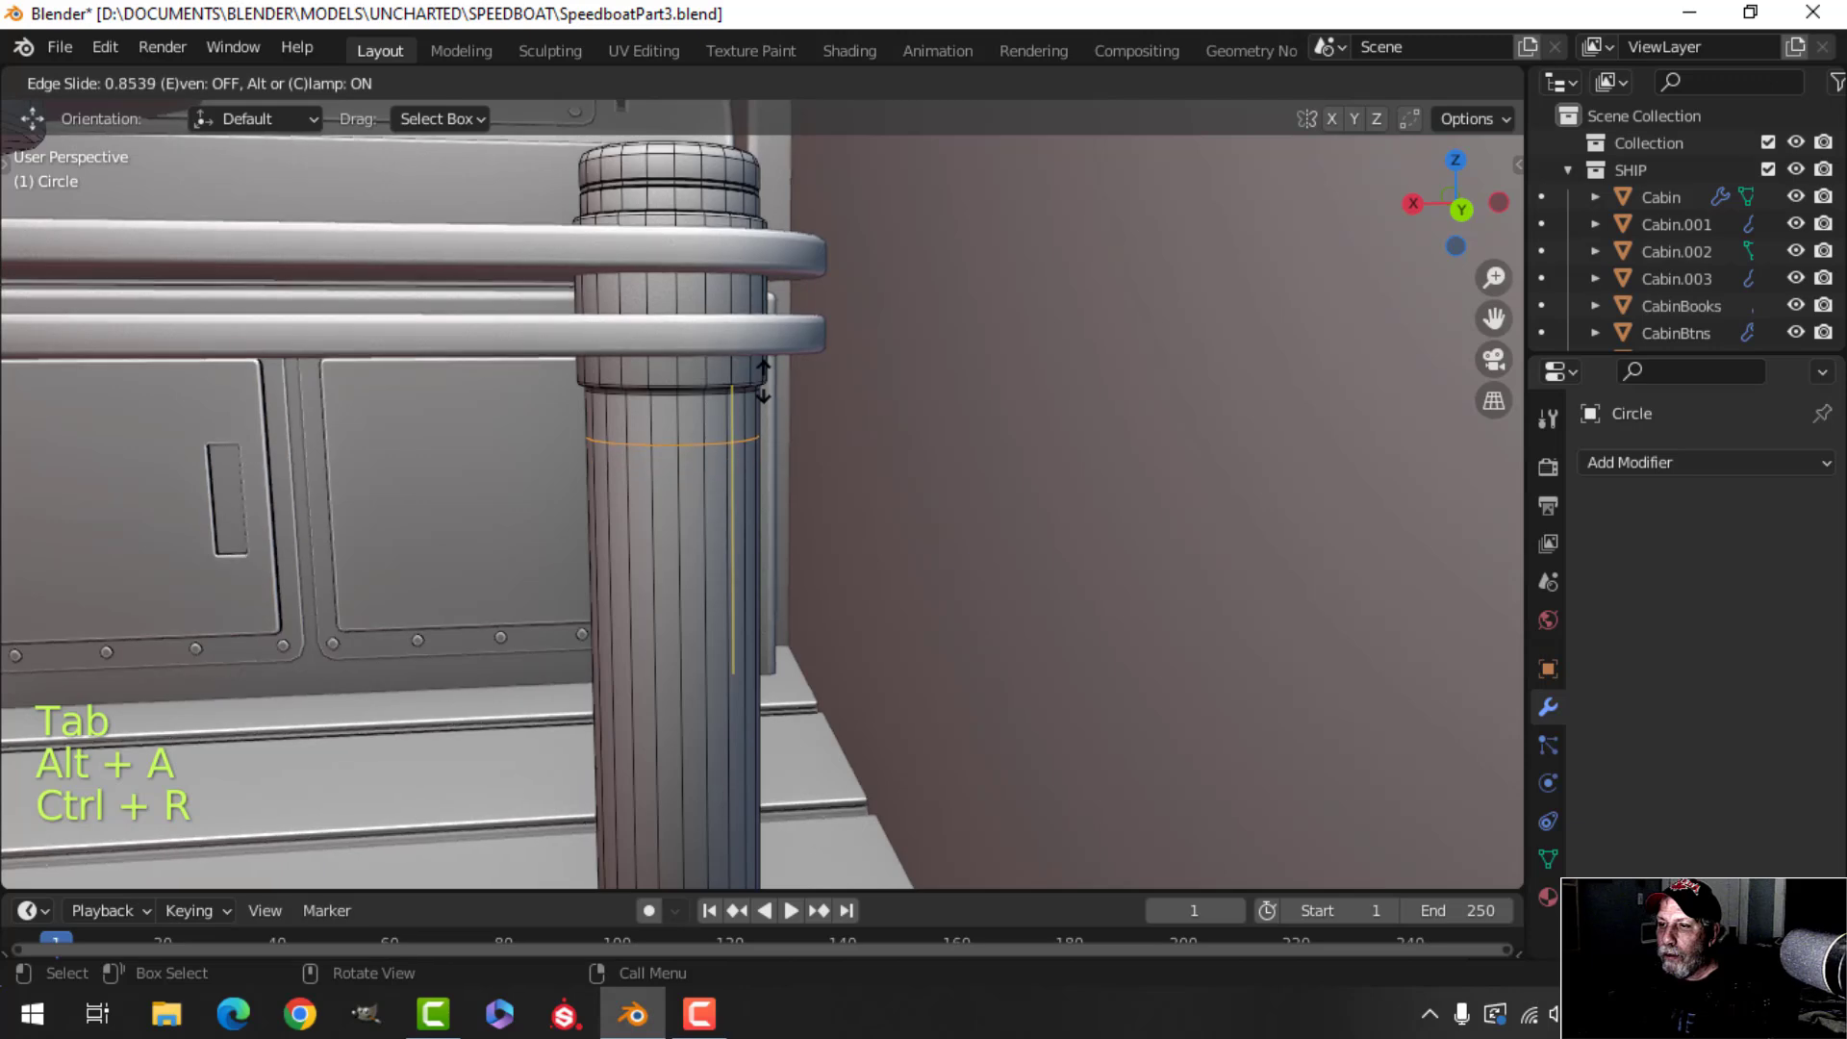
pyautogui.click(763, 381)
pyautogui.scroll(4, 760, 452)
pyautogui.keyDown('shift'); pyautogui.moveTo(759, 470); pyautogui.dragTo(757, 498, button='middle'); pyautogui.keyUp('shift')
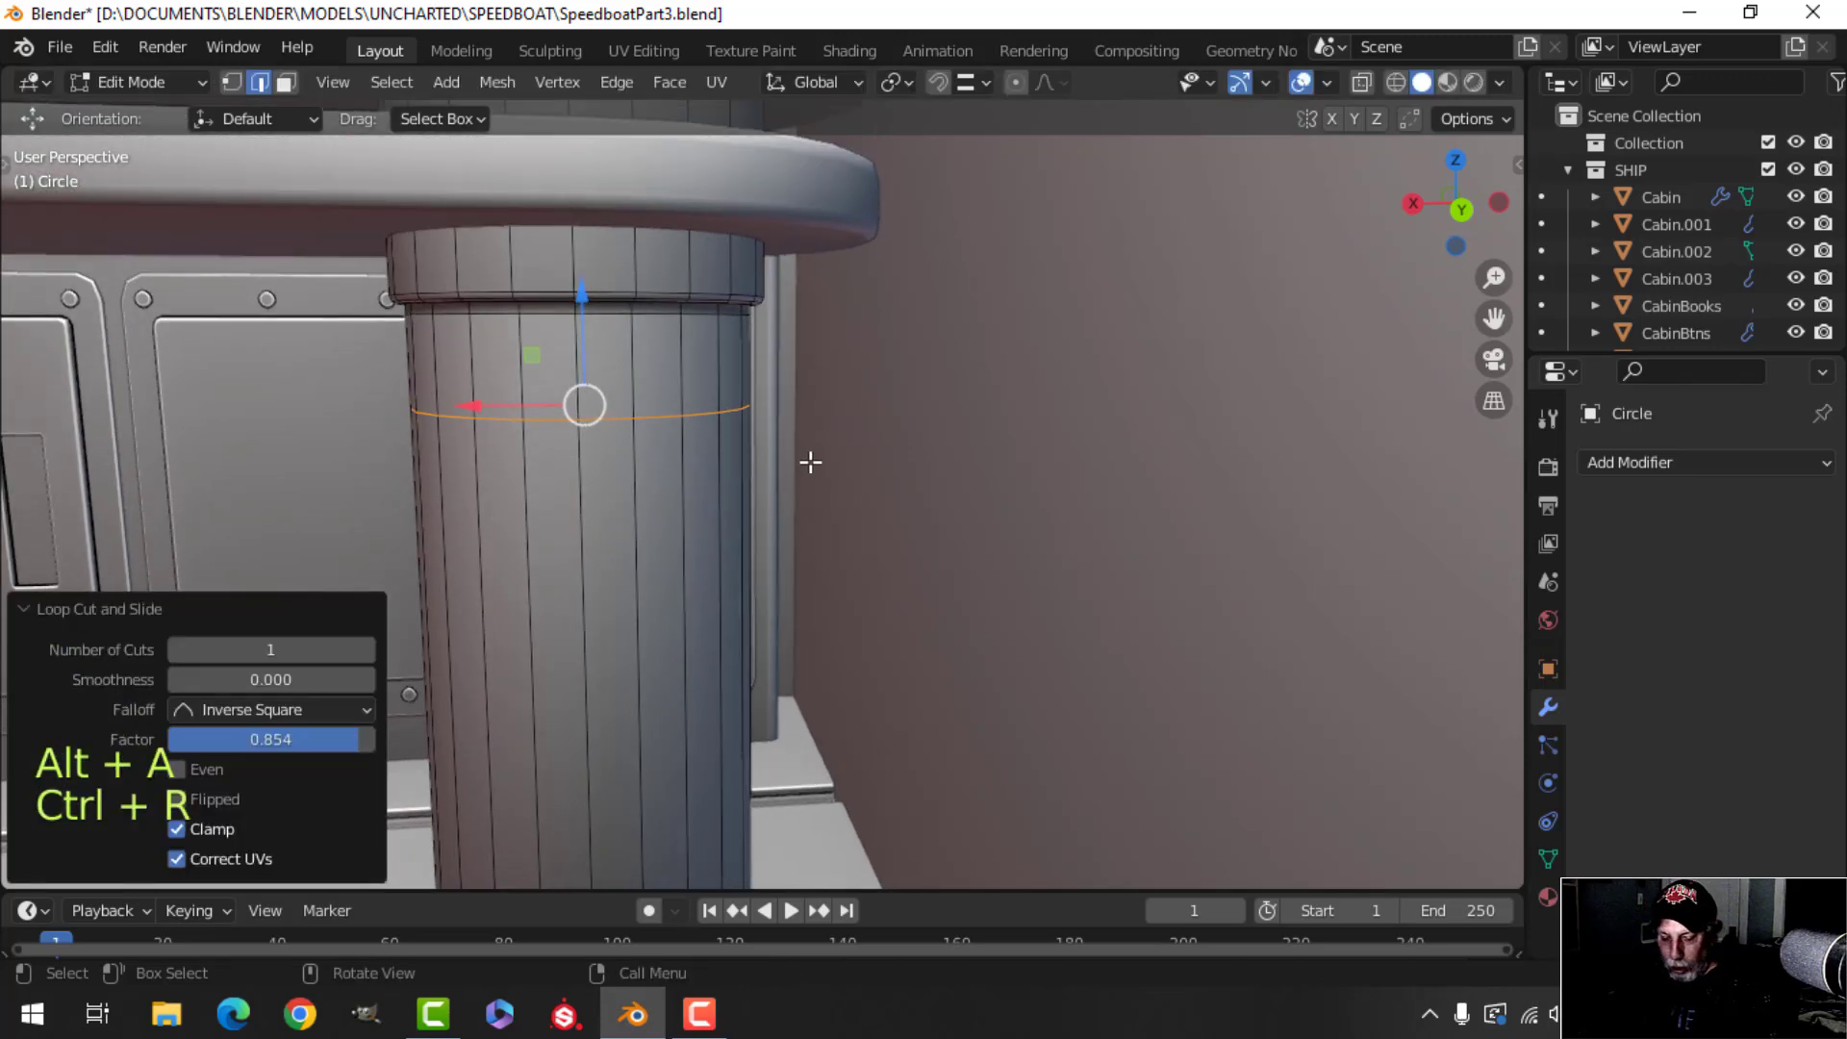
pyautogui.click(881, 494)
# Extrude the narrow band below the sleeve and shrink it inward to cut a groove around the post.
pyautogui.press('e')
pyautogui.rightClick(879, 490)
pyautogui.hotkey('alt', 's')
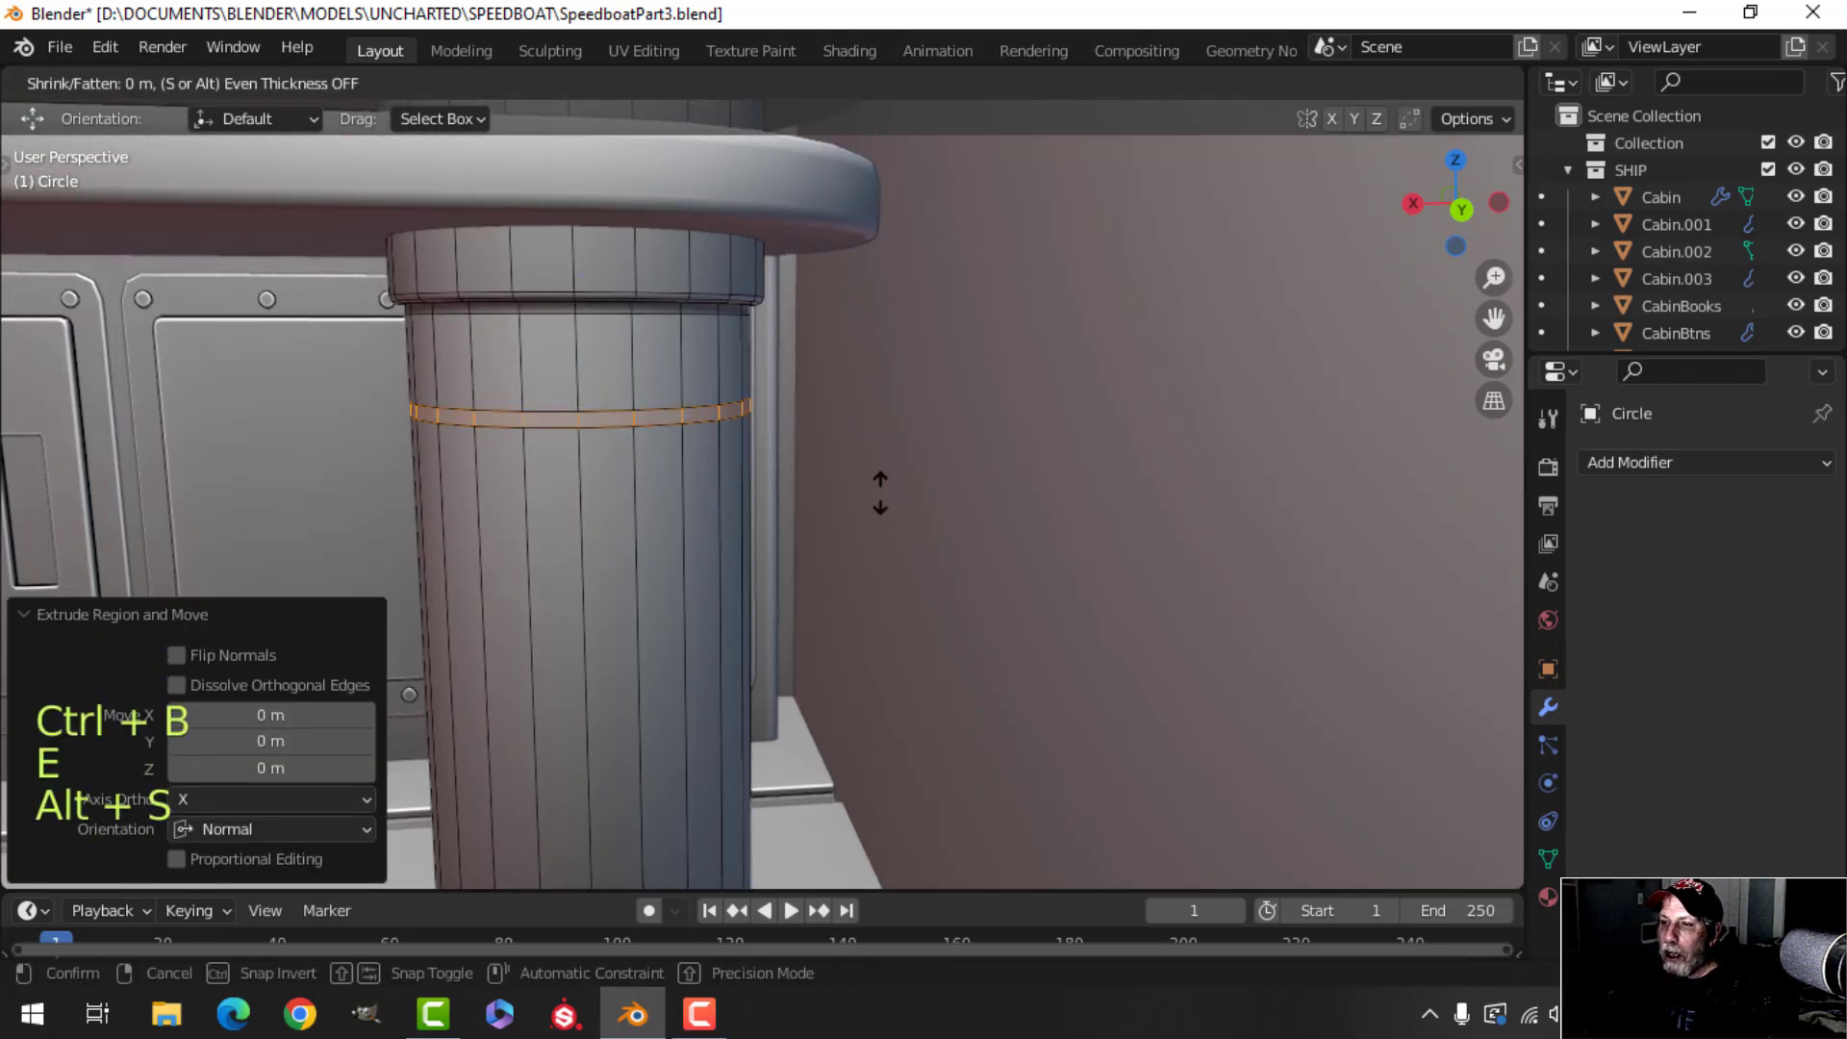
pyautogui.click(876, 520)
# Bevel the two outer edge loops of the groove below the sleeve about 0.002 m.
pyautogui.hotkey('alt', 'a')
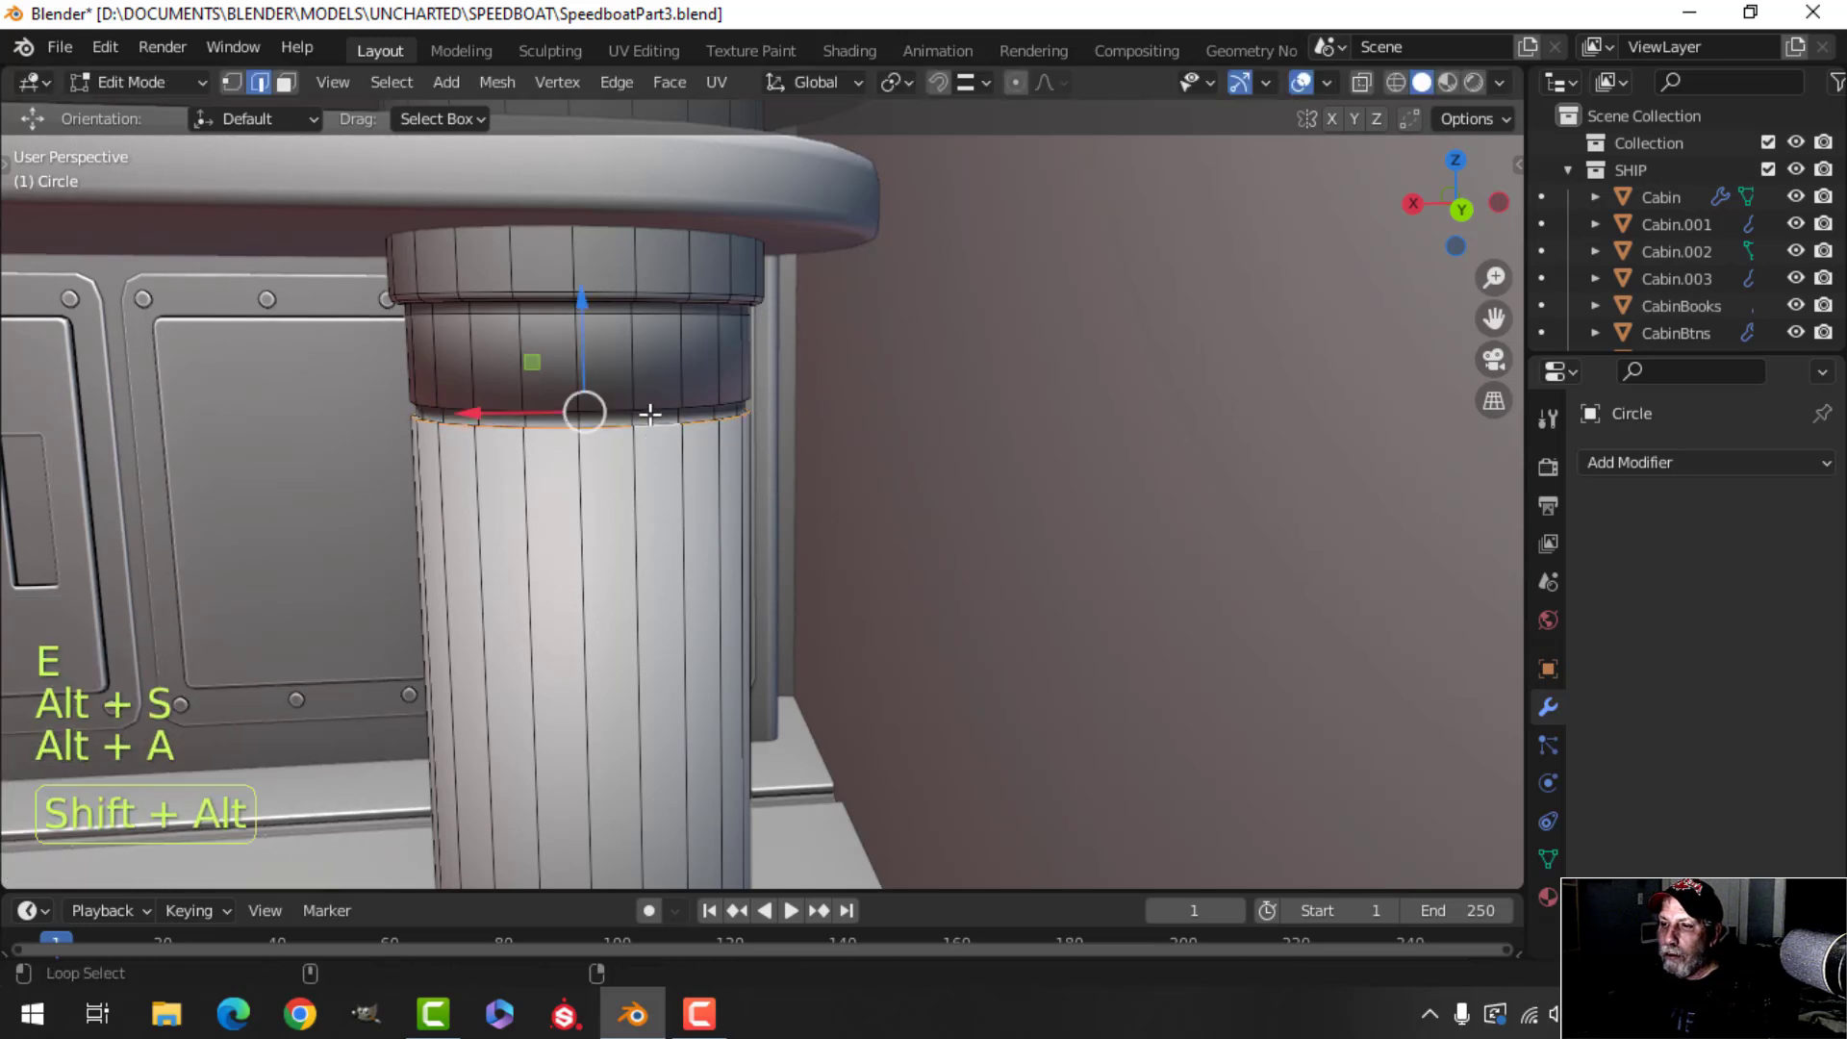
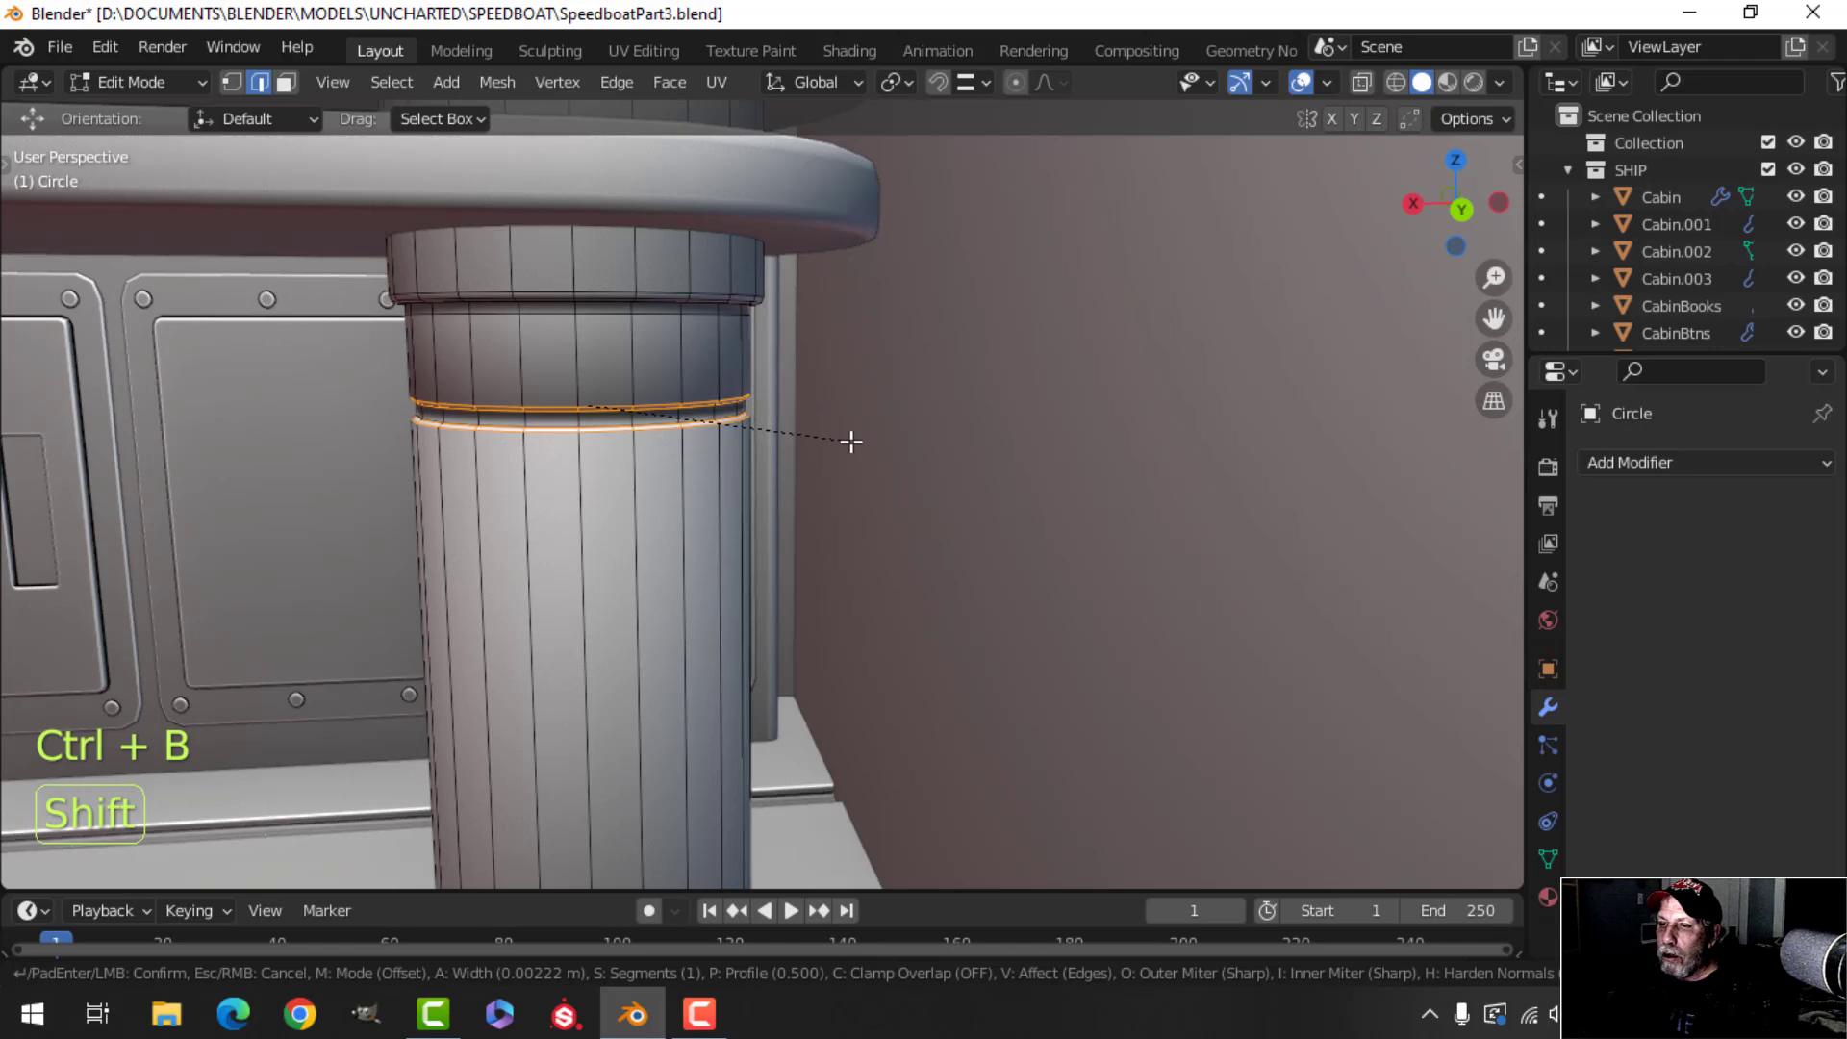
pyautogui.click(850, 440)
pyautogui.scroll(4, 581, 400)
pyautogui.hotkey('alt', 'a')
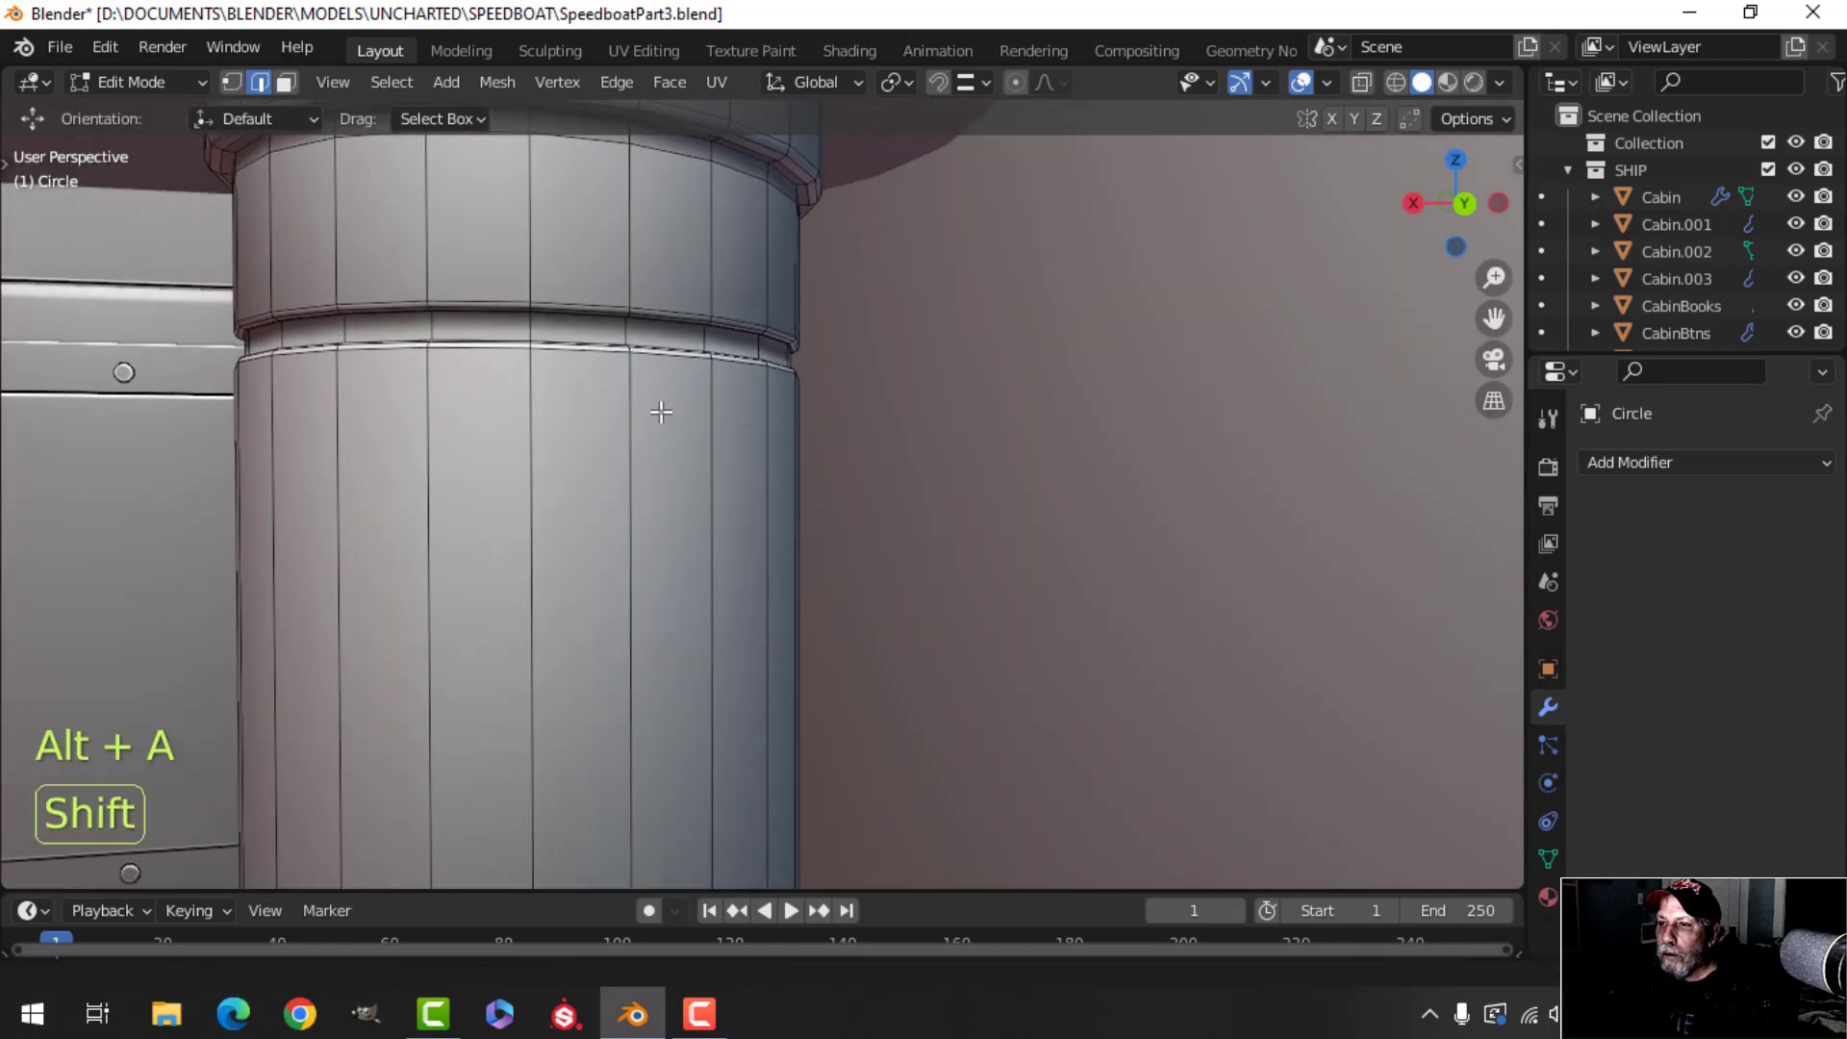
# Add two supporting loop cuts inside the groove below the sleeve and return to Object Mode.
pyautogui.hotkey('ctrl', 'r')
pyautogui.click(626, 338)
pyautogui.click(578, 344)
pyautogui.hotkey('ctrl', 'r')
pyautogui.click(627, 332)
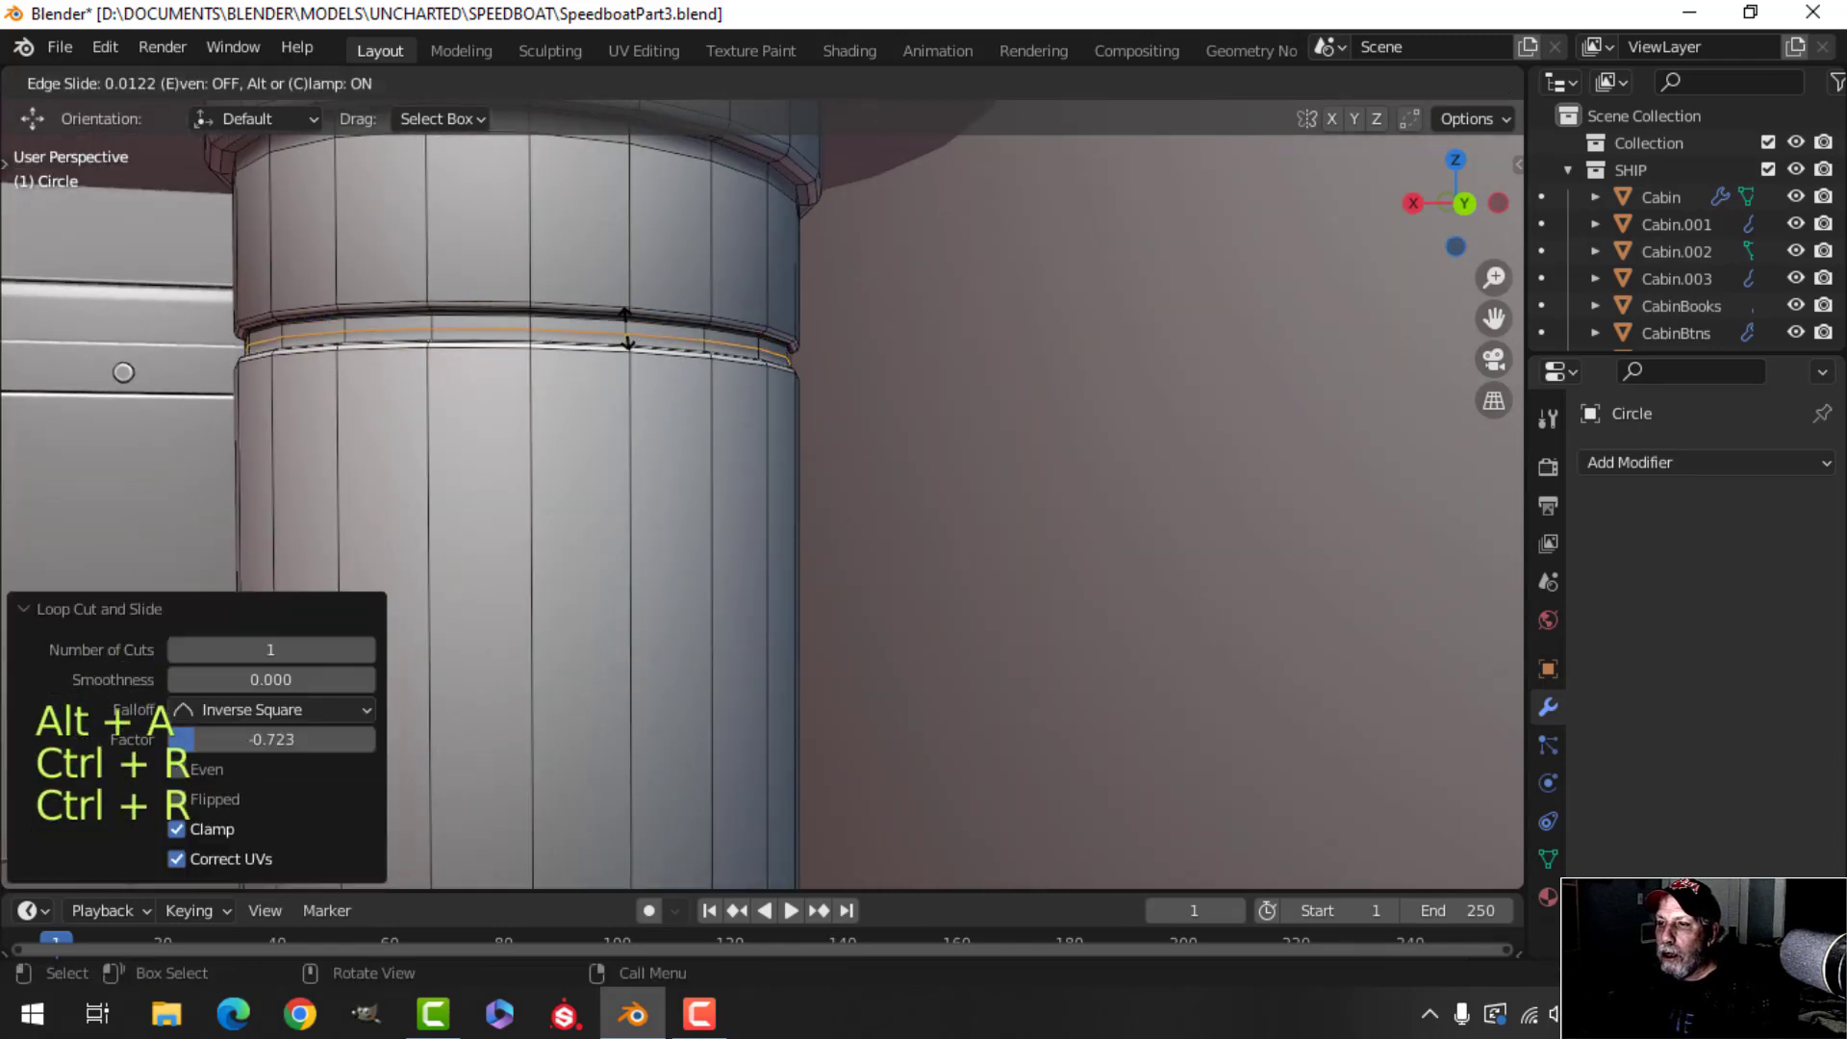
pyautogui.press('Tab')
pyautogui.scroll(-8, 674, 362)
pyautogui.hotkey('alt', 'a')
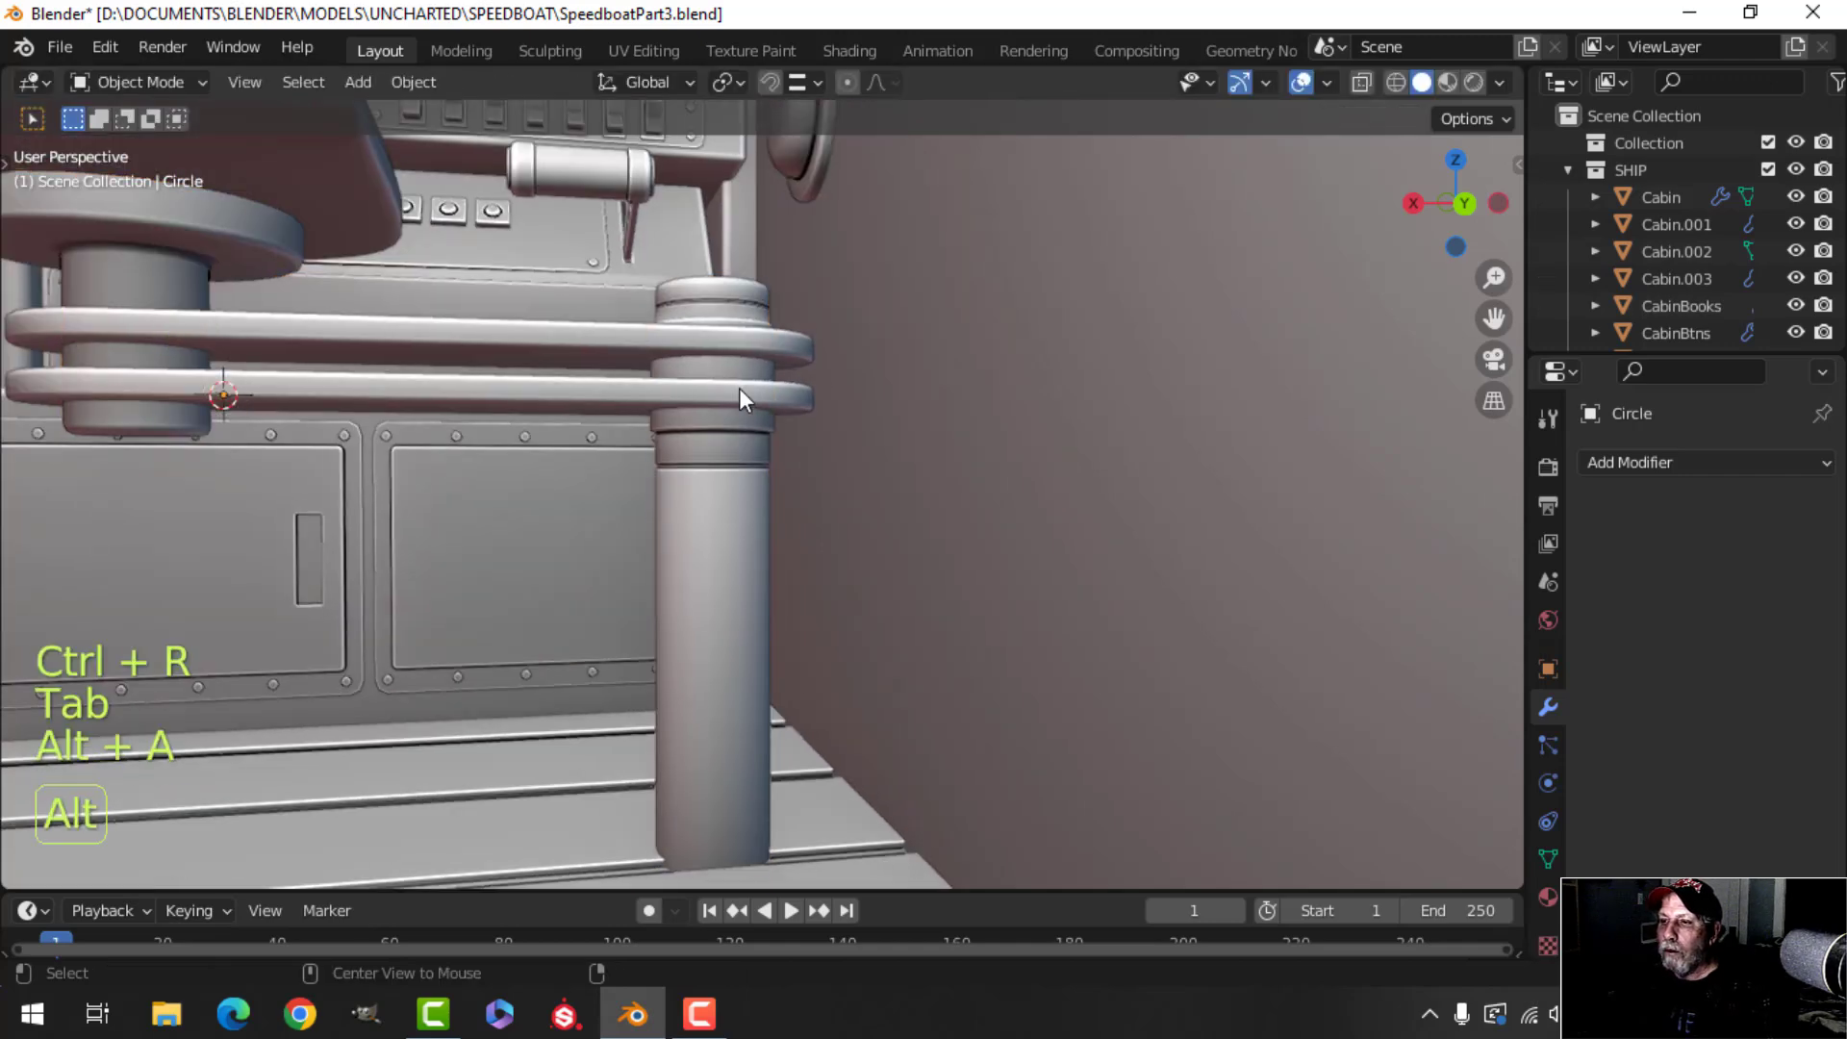
# Add a loop cut between the cap's groove and the sleeve, slide it up toward the groove, and return to Object Mode.
pyautogui.moveTo(739, 389); pyautogui.dragTo(734, 503, button='middle')
pyautogui.press('Tab')
pyautogui.press('a')
pyautogui.scroll(3, 885, 396)
pyautogui.scroll(1, 869, 390)
pyautogui.hotkey('alt', 'a')
pyautogui.keyDown('shift'); pyautogui.moveTo(616, 471); pyautogui.dragTo(702, 438, button='middle'); pyautogui.keyUp('shift')
pyautogui.scroll(3, 735, 383)
pyautogui.hotkey('ctrl', 'r')
pyautogui.click(666, 465)
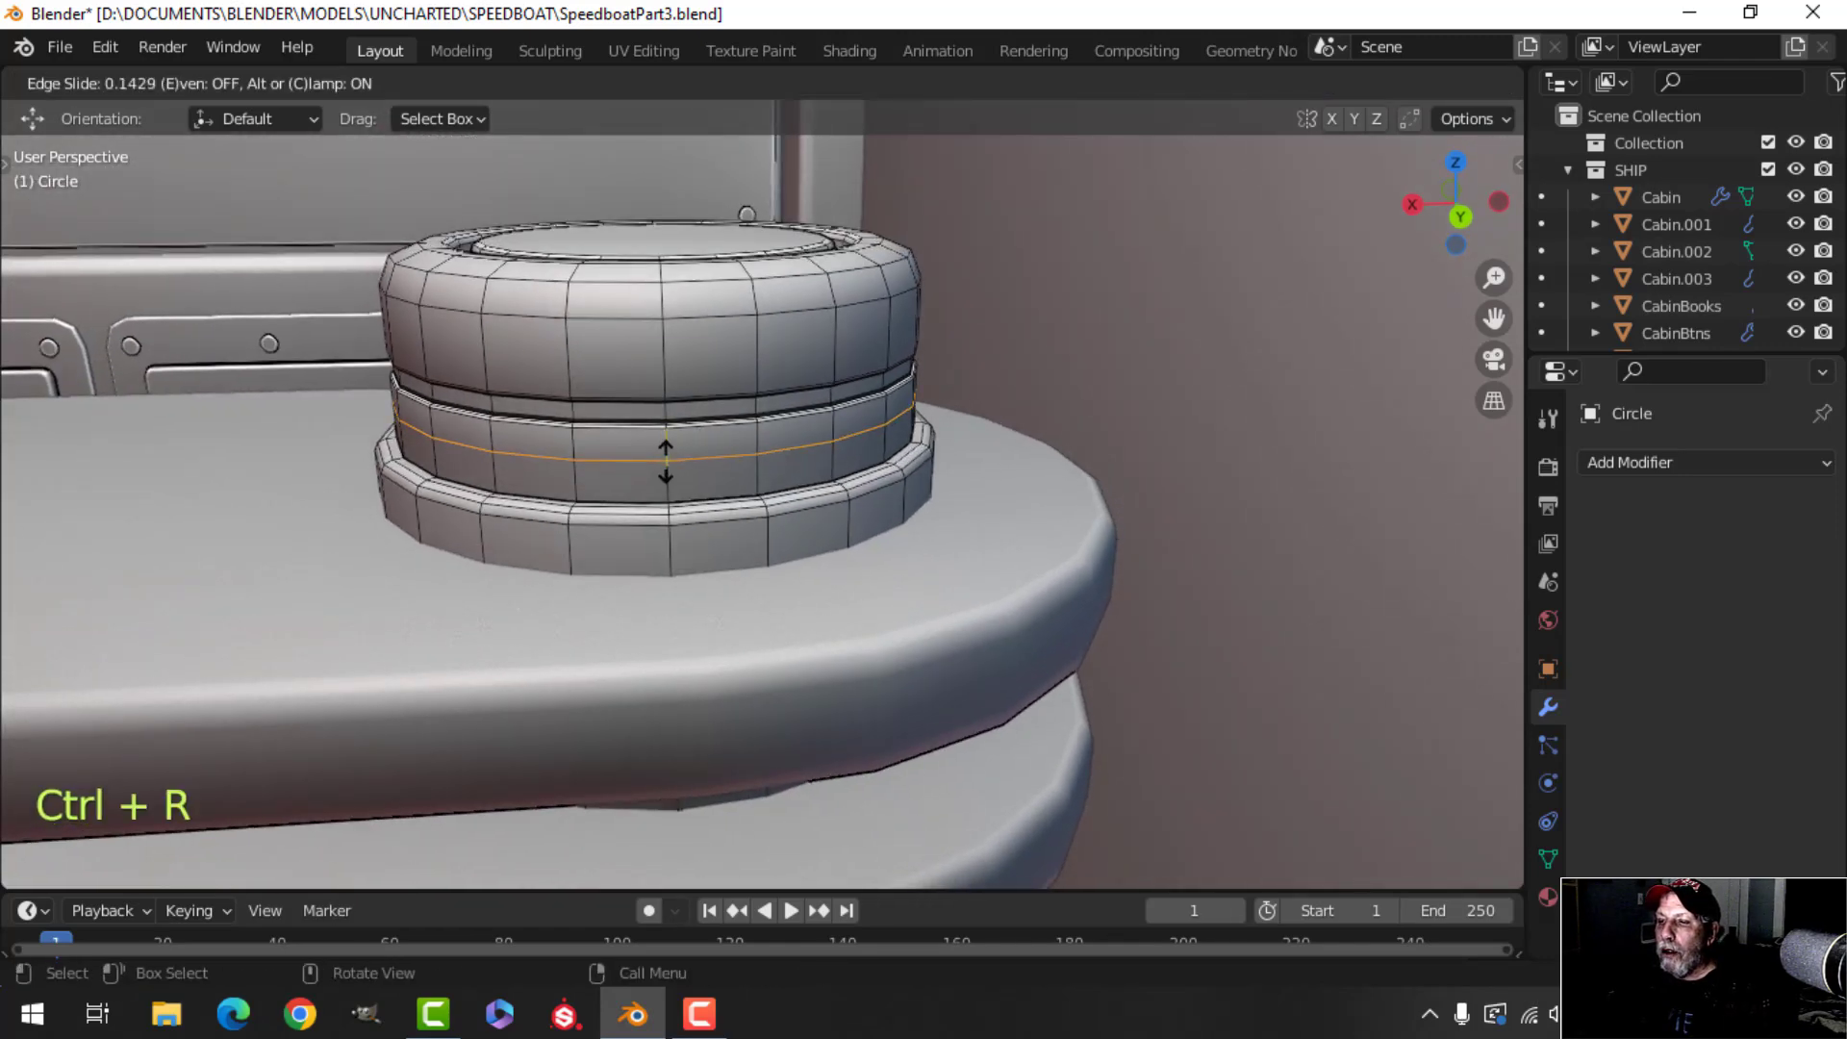
pyautogui.click(667, 436)
pyautogui.press('Tab')
pyautogui.scroll(-6, 753, 470)
pyautogui.hotkey('alt', 'a')
pyautogui.moveTo(752, 469); pyautogui.dragTo(753, 447, button='middle')
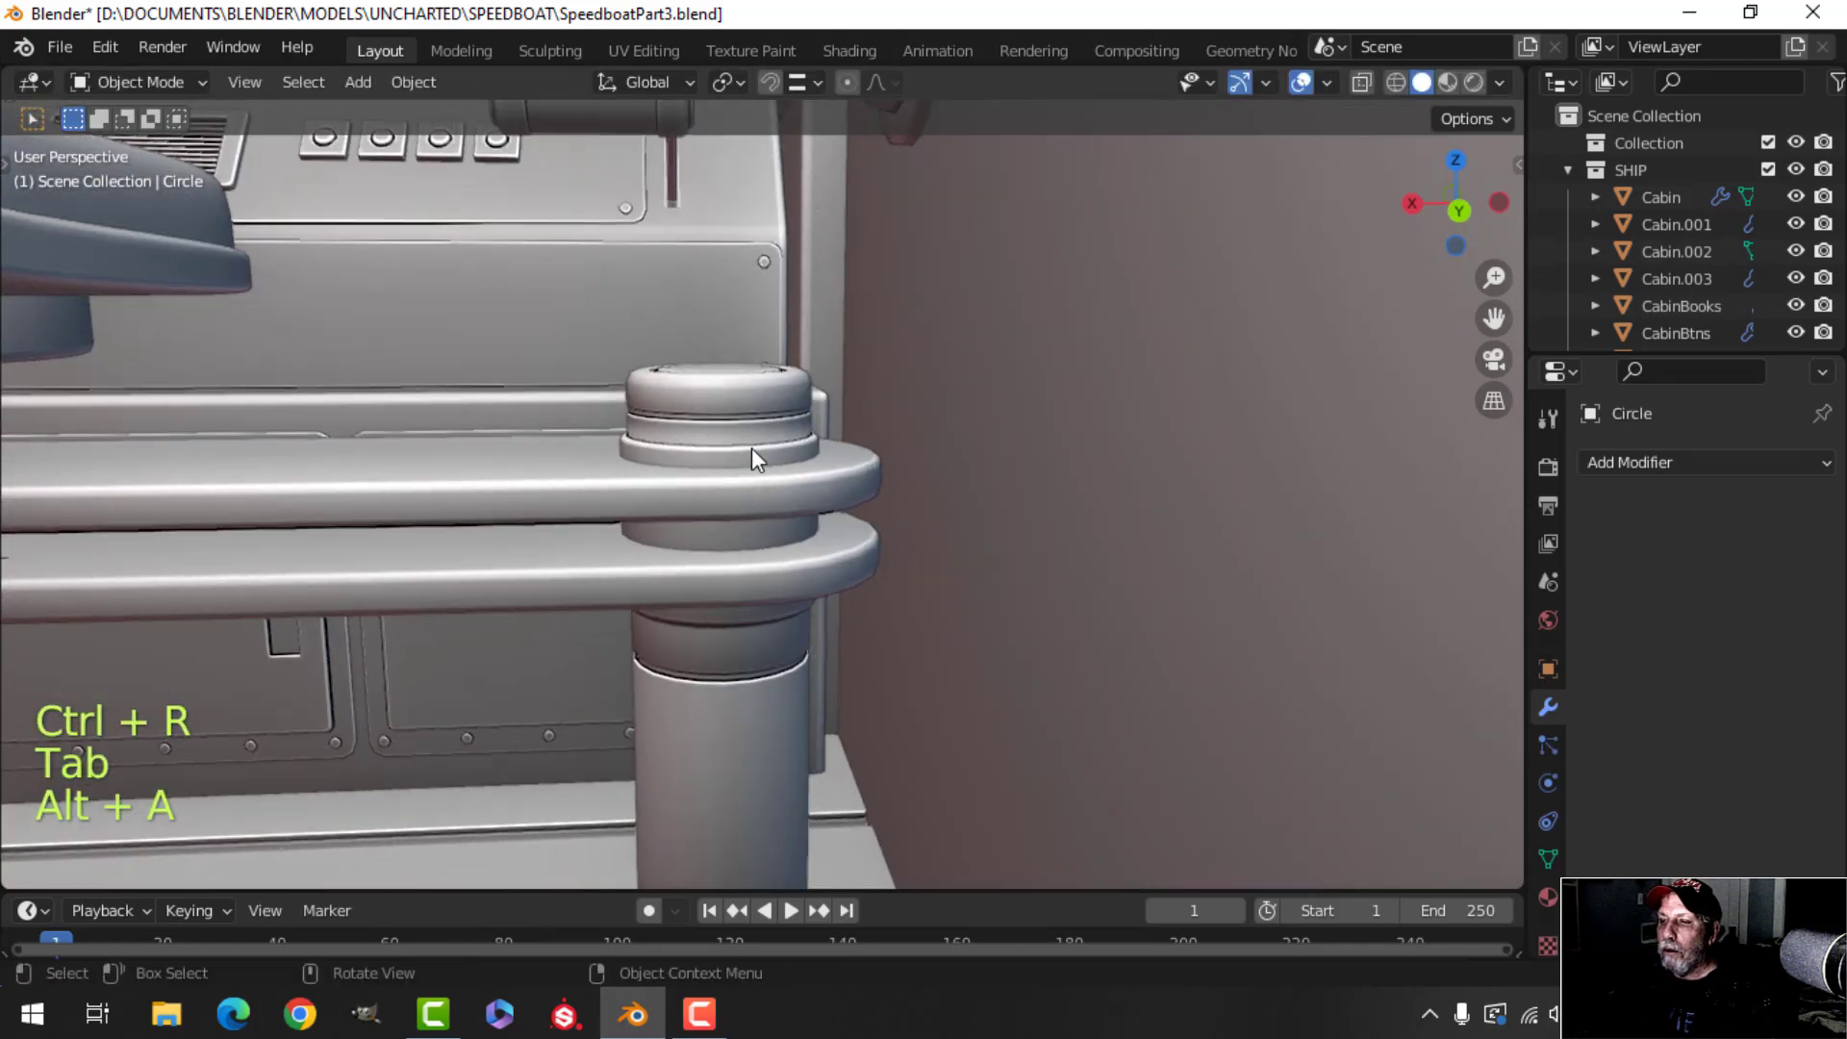
# Recalculate the normals of the whole pedestal and support post mesh to the outside, ending in Object Mode.
pyautogui.click(777, 440)
pyautogui.press('Tab')
pyautogui.press('a')
pyautogui.hotkey('alt', 'n')
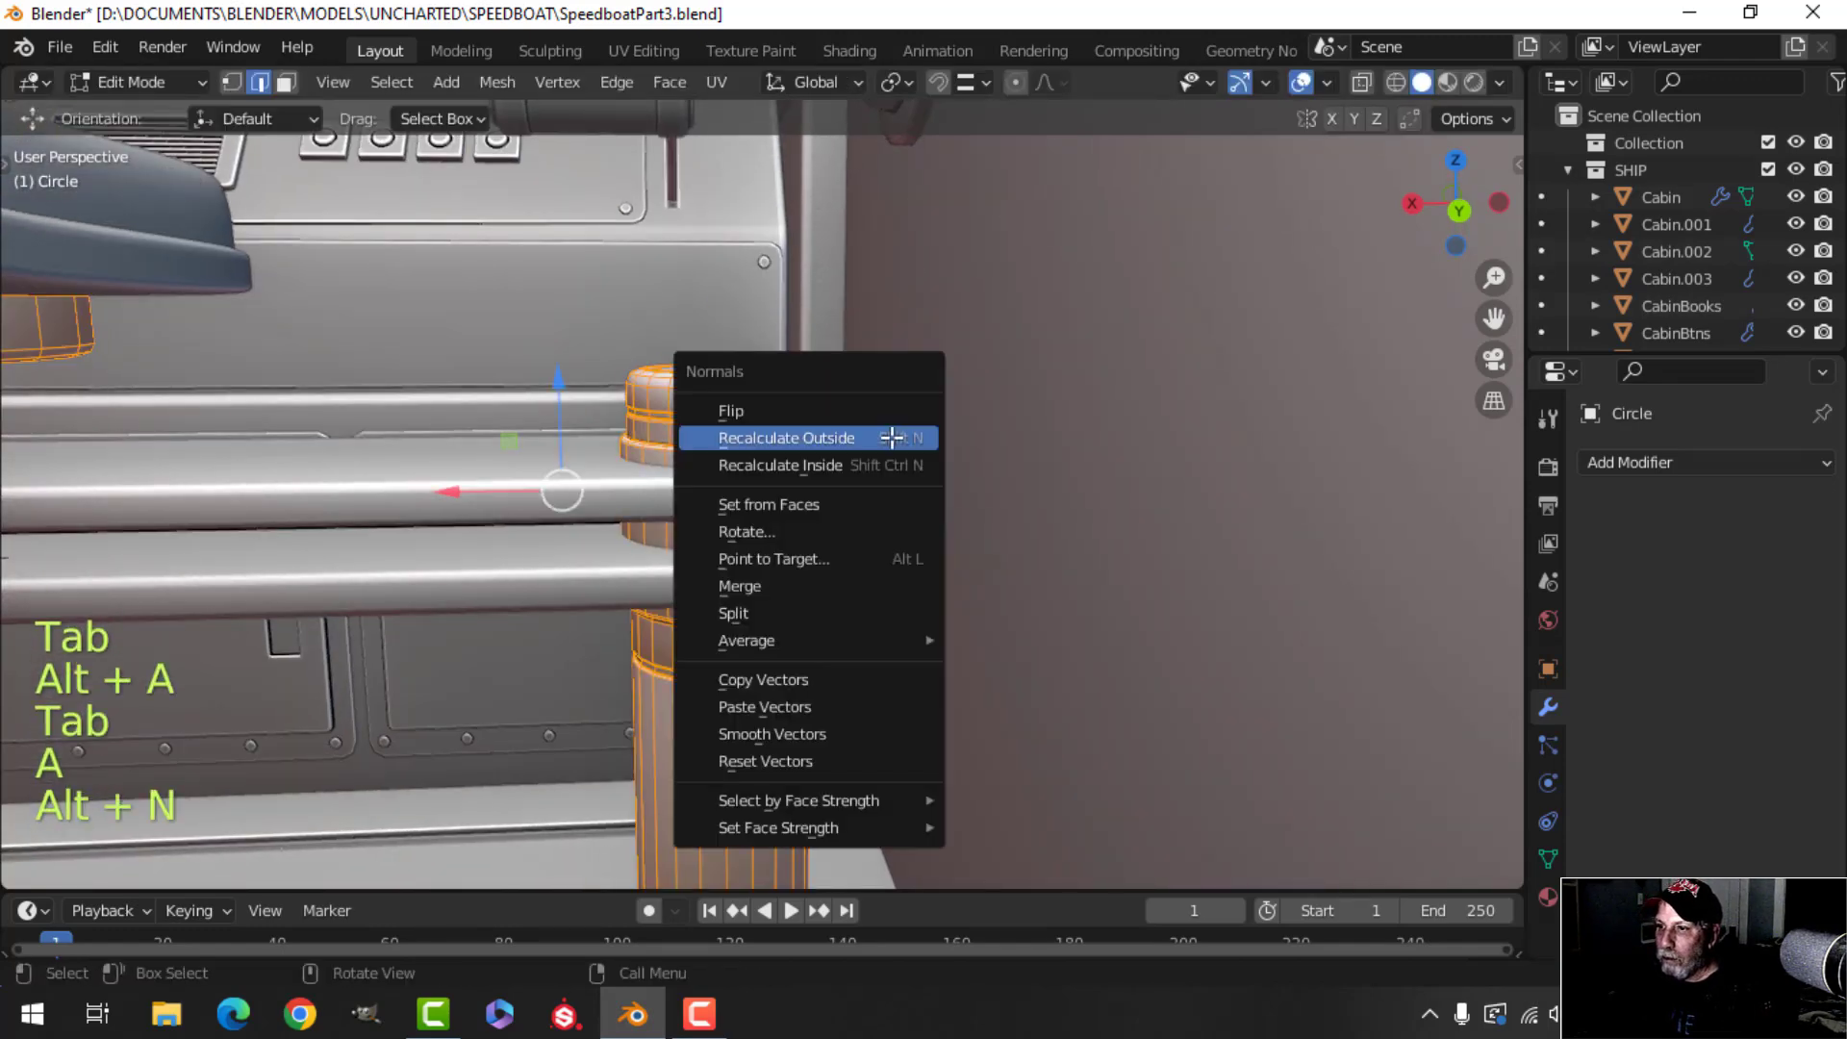
pyautogui.click(886, 433)
pyautogui.press('Tab')
# Isolate the pedestal and support post in local view and open the mesh for editing with nothing selected.
pyautogui.scroll(-5, 886, 470)
pyautogui.hotkey('alt', 'a')
pyautogui.moveTo(853, 507); pyautogui.dragTo(578, 615, button='middle')
pyautogui.click(746, 531)
pyautogui.press('KP_Divide')
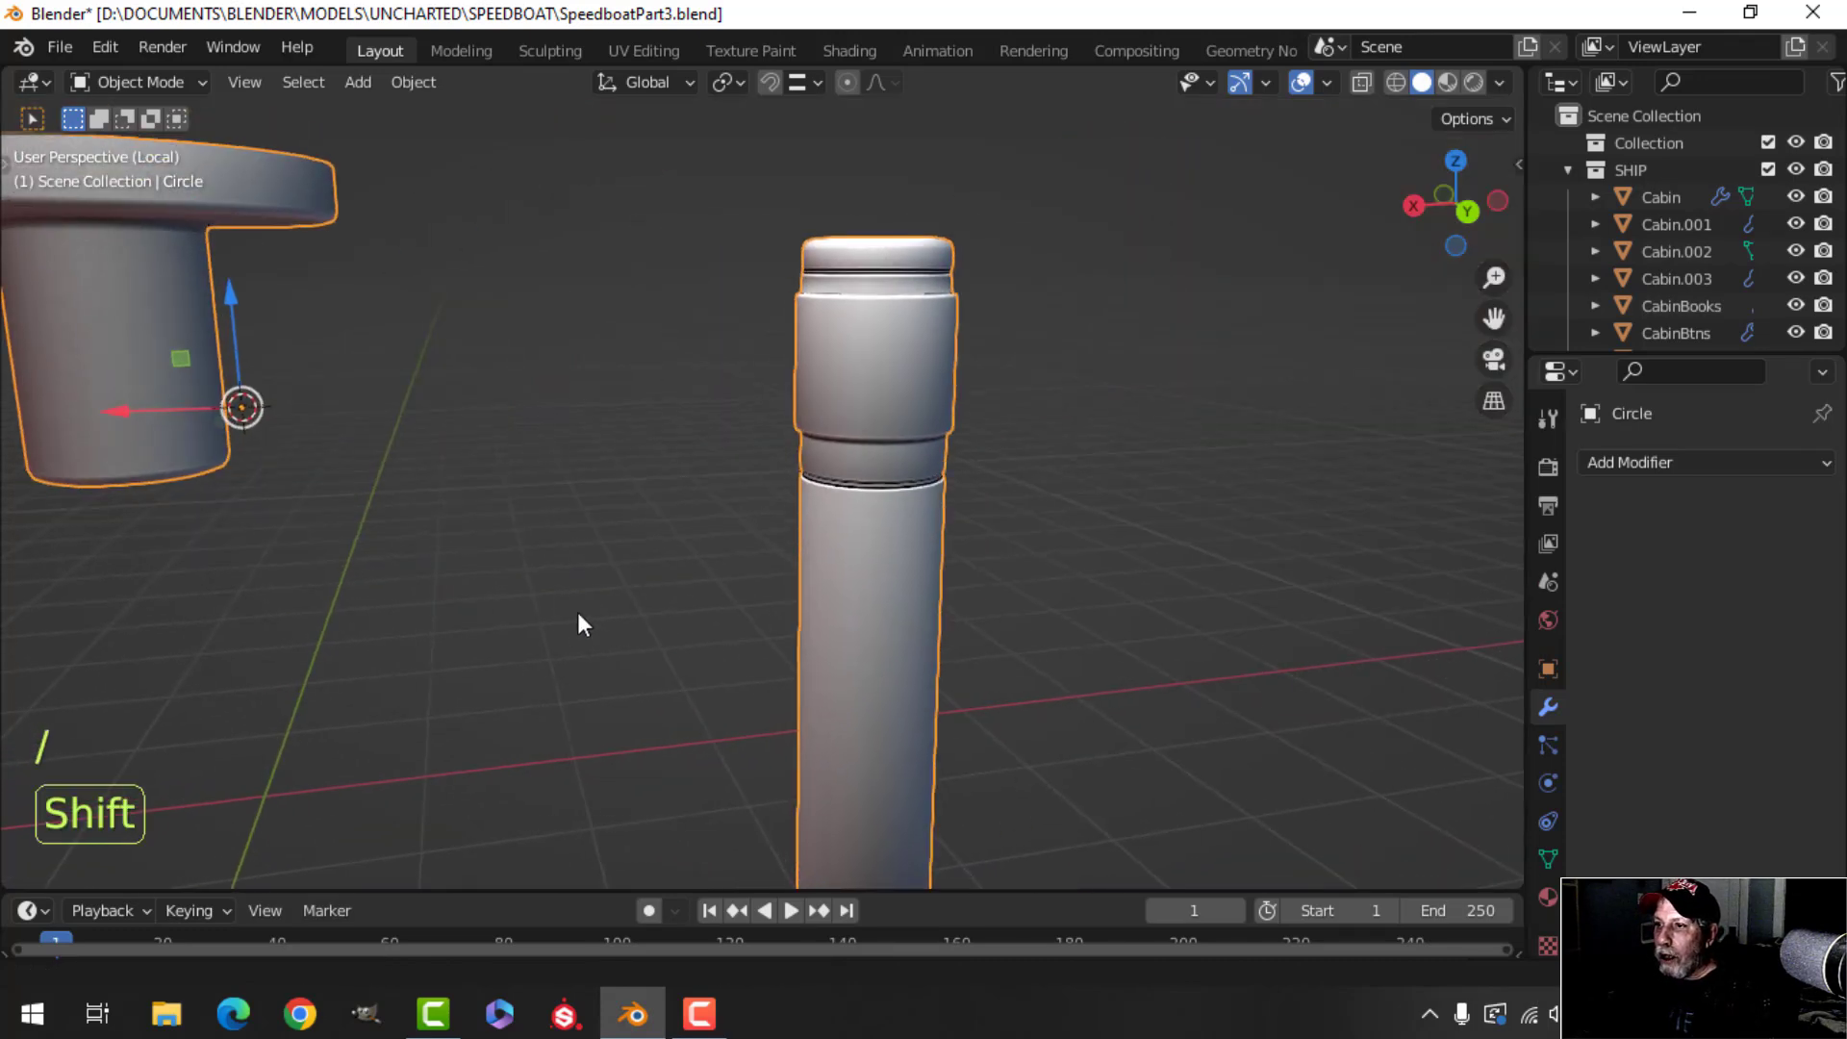
pyautogui.press('Tab')
pyautogui.keyDown('shift'); pyautogui.moveTo(973, 442); pyautogui.dragTo(795, 520, button='middle'); pyautogui.keyUp('shift')
pyautogui.scroll(2, 795, 520)
pyautogui.hotkey('alt', 'a')
# Add two supporting loop cuts around the post's thick sleeve, one near its upper rim and one near its lower rim.
pyautogui.hotkey('ctrl', 'r')
pyautogui.click(737, 505)
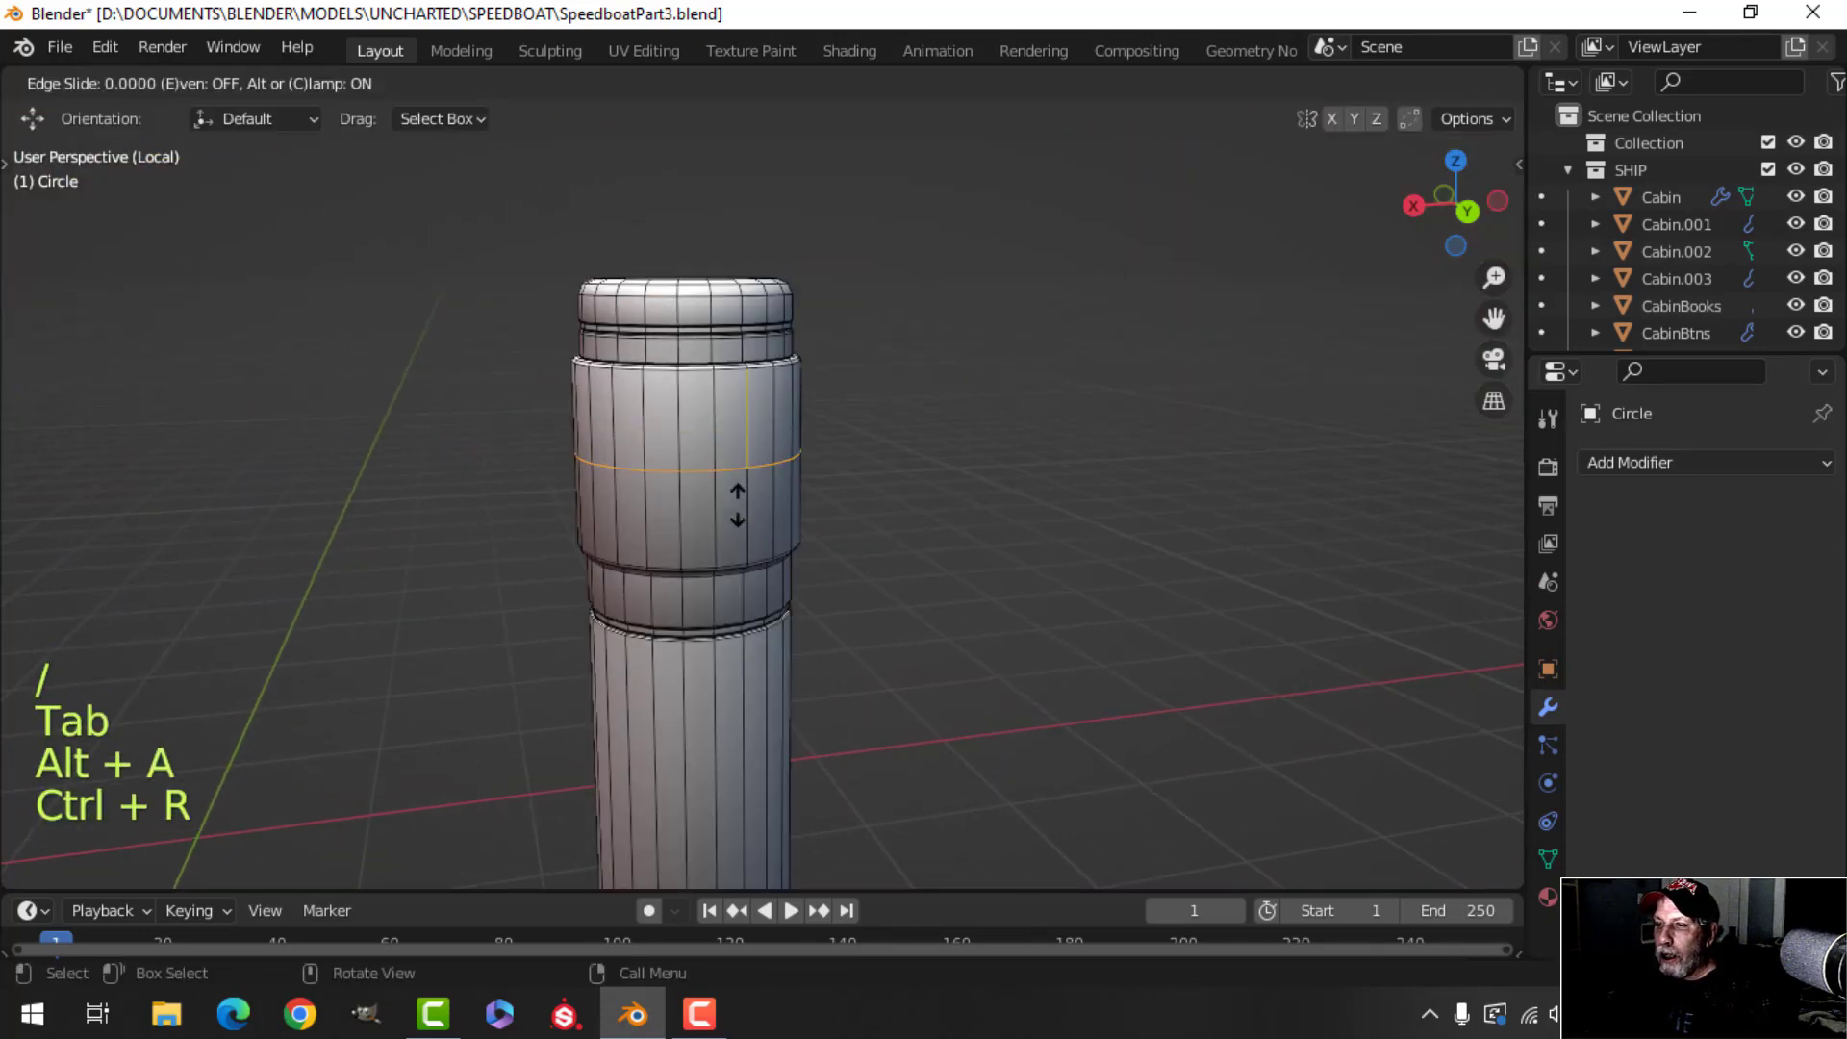
pyautogui.click(729, 416)
pyautogui.hotkey('ctrl', 'r')
pyautogui.click(726, 452)
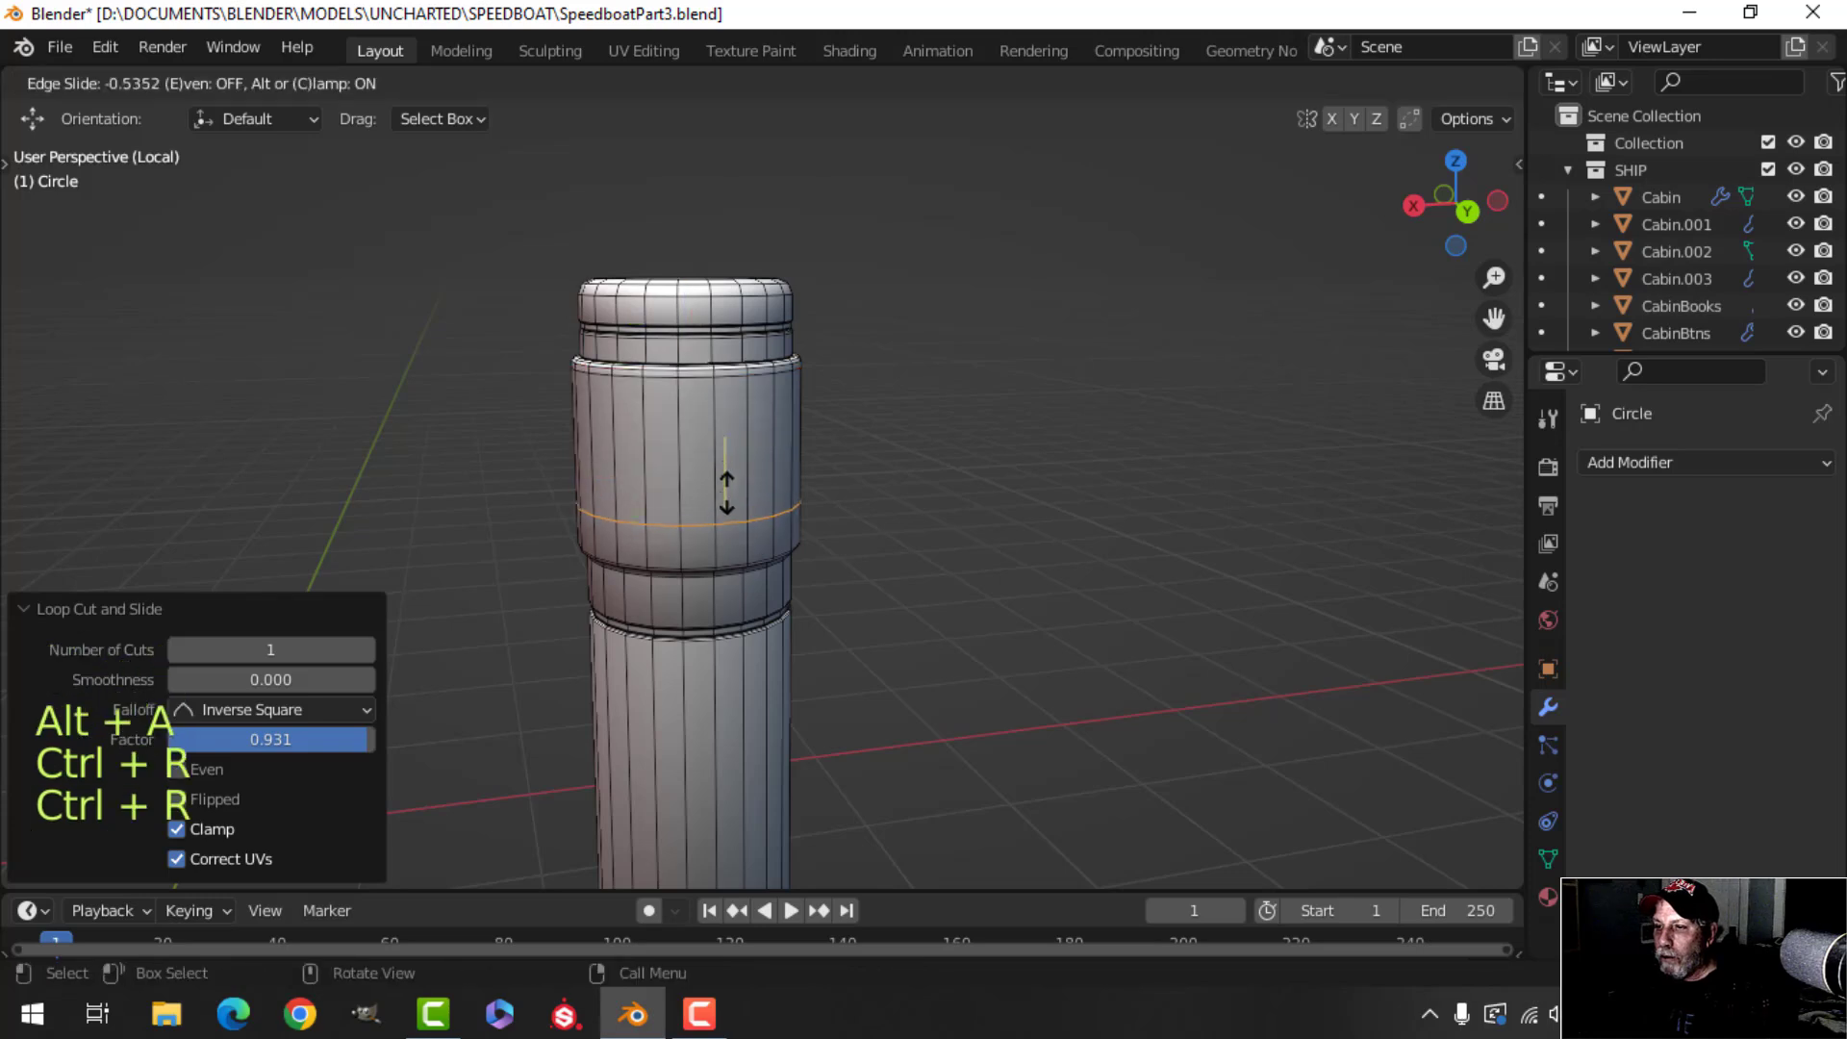
pyautogui.click(737, 528)
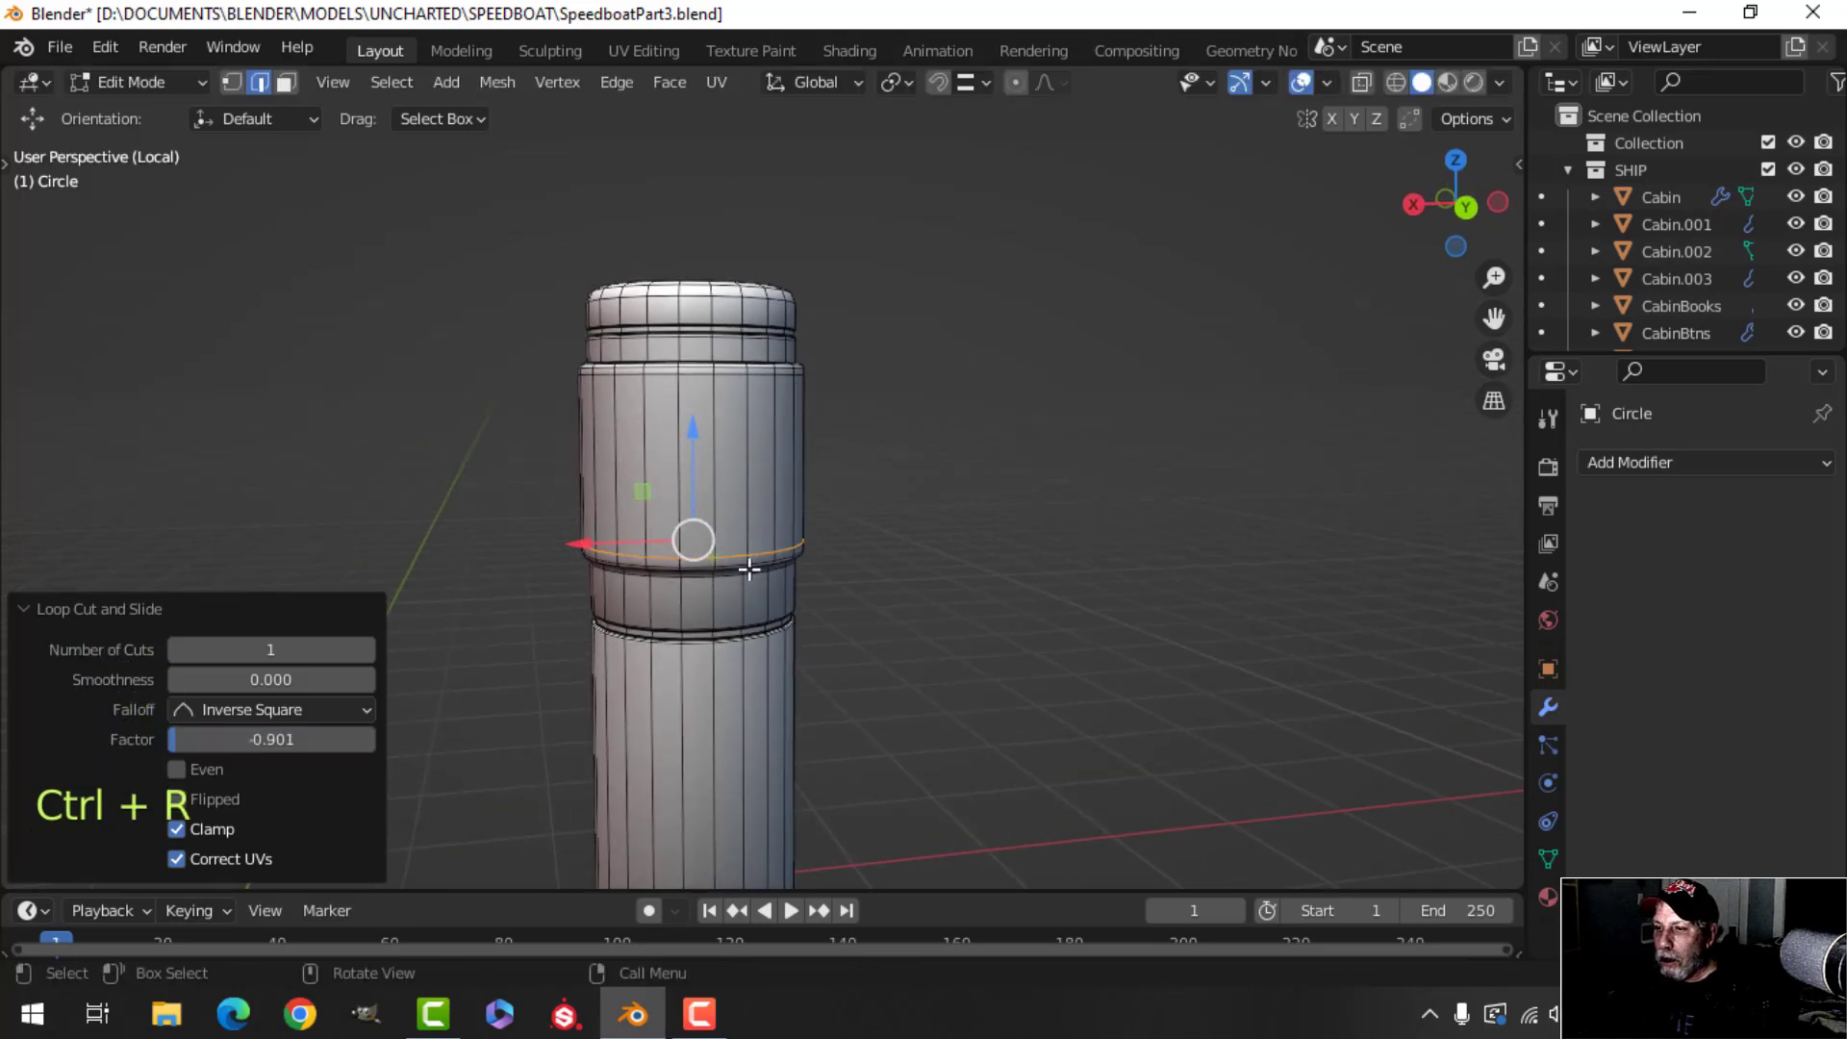
# Add a supporting loop cut around the narrow band beneath the sleeve, close to the lower groove, and return to Object Mode.
pyautogui.click(718, 599)
pyautogui.click(721, 616)
pyautogui.press('Tab')
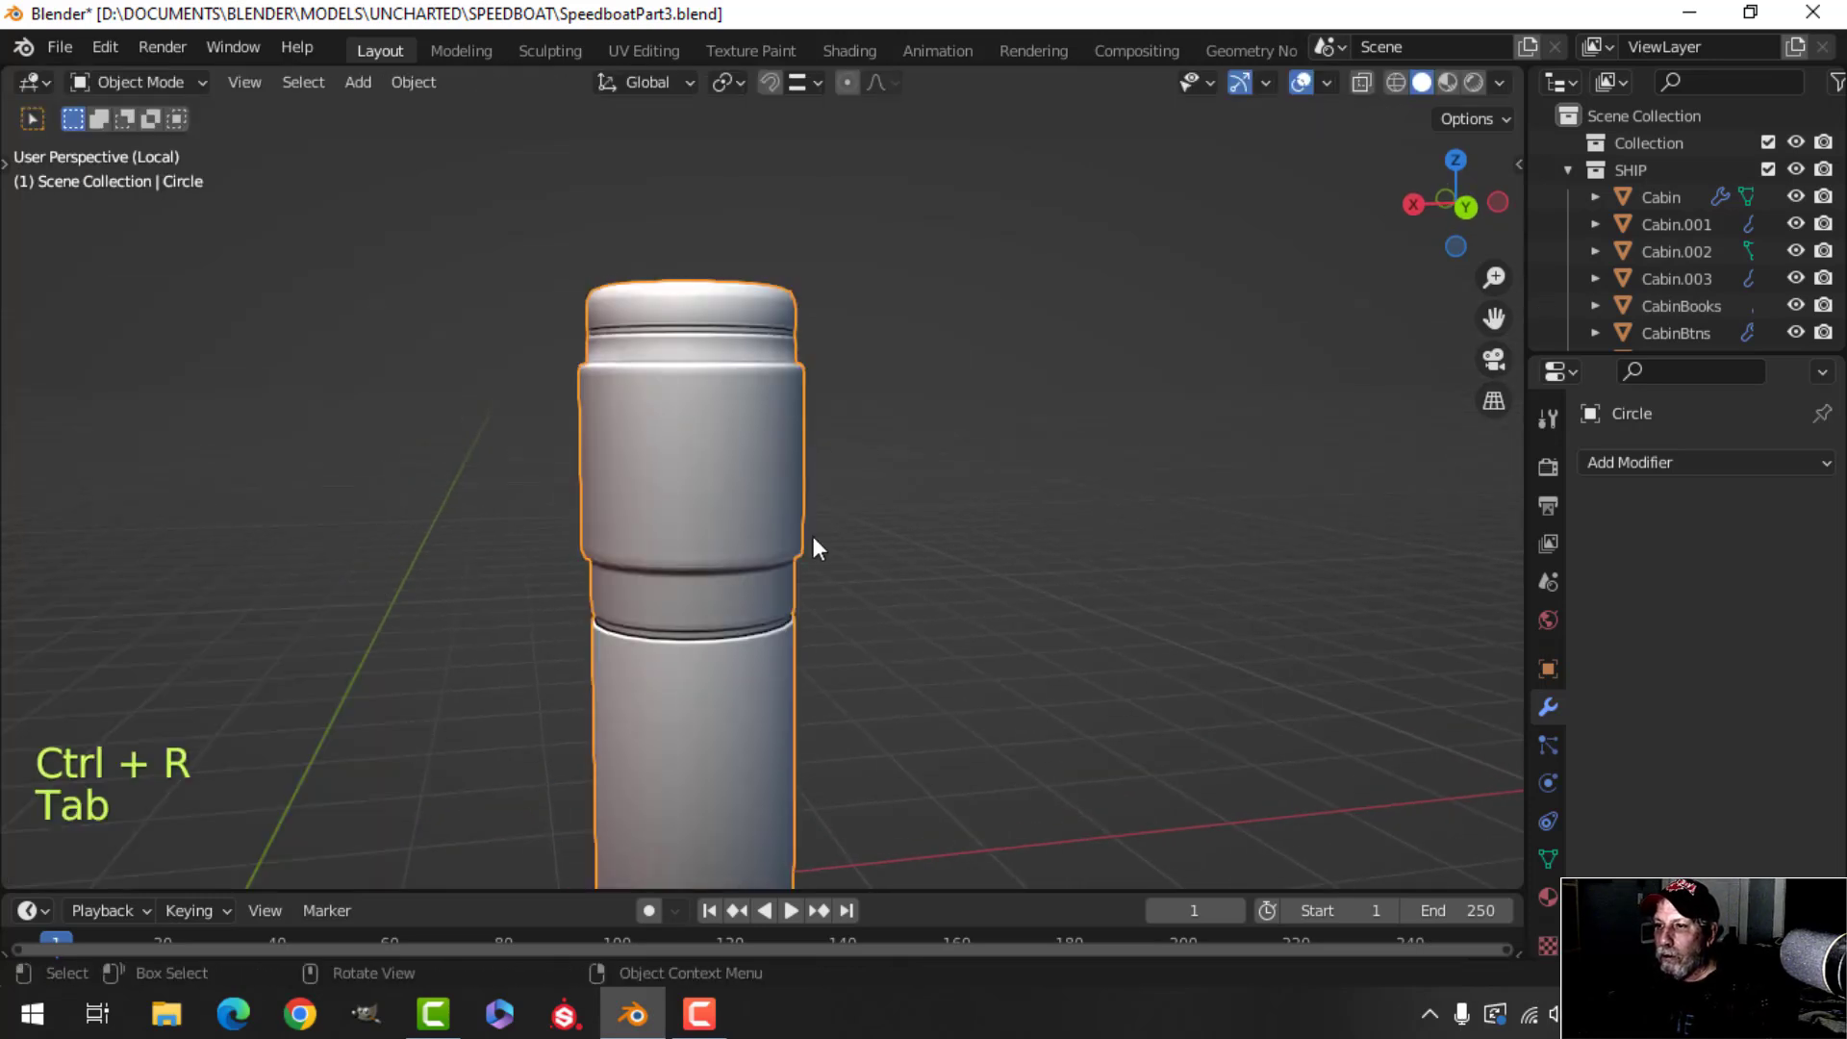
pyautogui.hotkey('alt', 'a')
# Dissolve the edge loop running around the base of the neck, directly above the sleeve's upper rim.
pyautogui.scroll(4, 718, 564)
pyautogui.keyDown('shift'); pyautogui.moveTo(768, 523); pyautogui.dragTo(710, 590, button='middle'); pyautogui.keyUp('shift')
pyautogui.click(720, 546)
pyautogui.press('Tab')
pyautogui.scroll(3, 720, 549)
pyautogui.hotkey('alt', 'a')
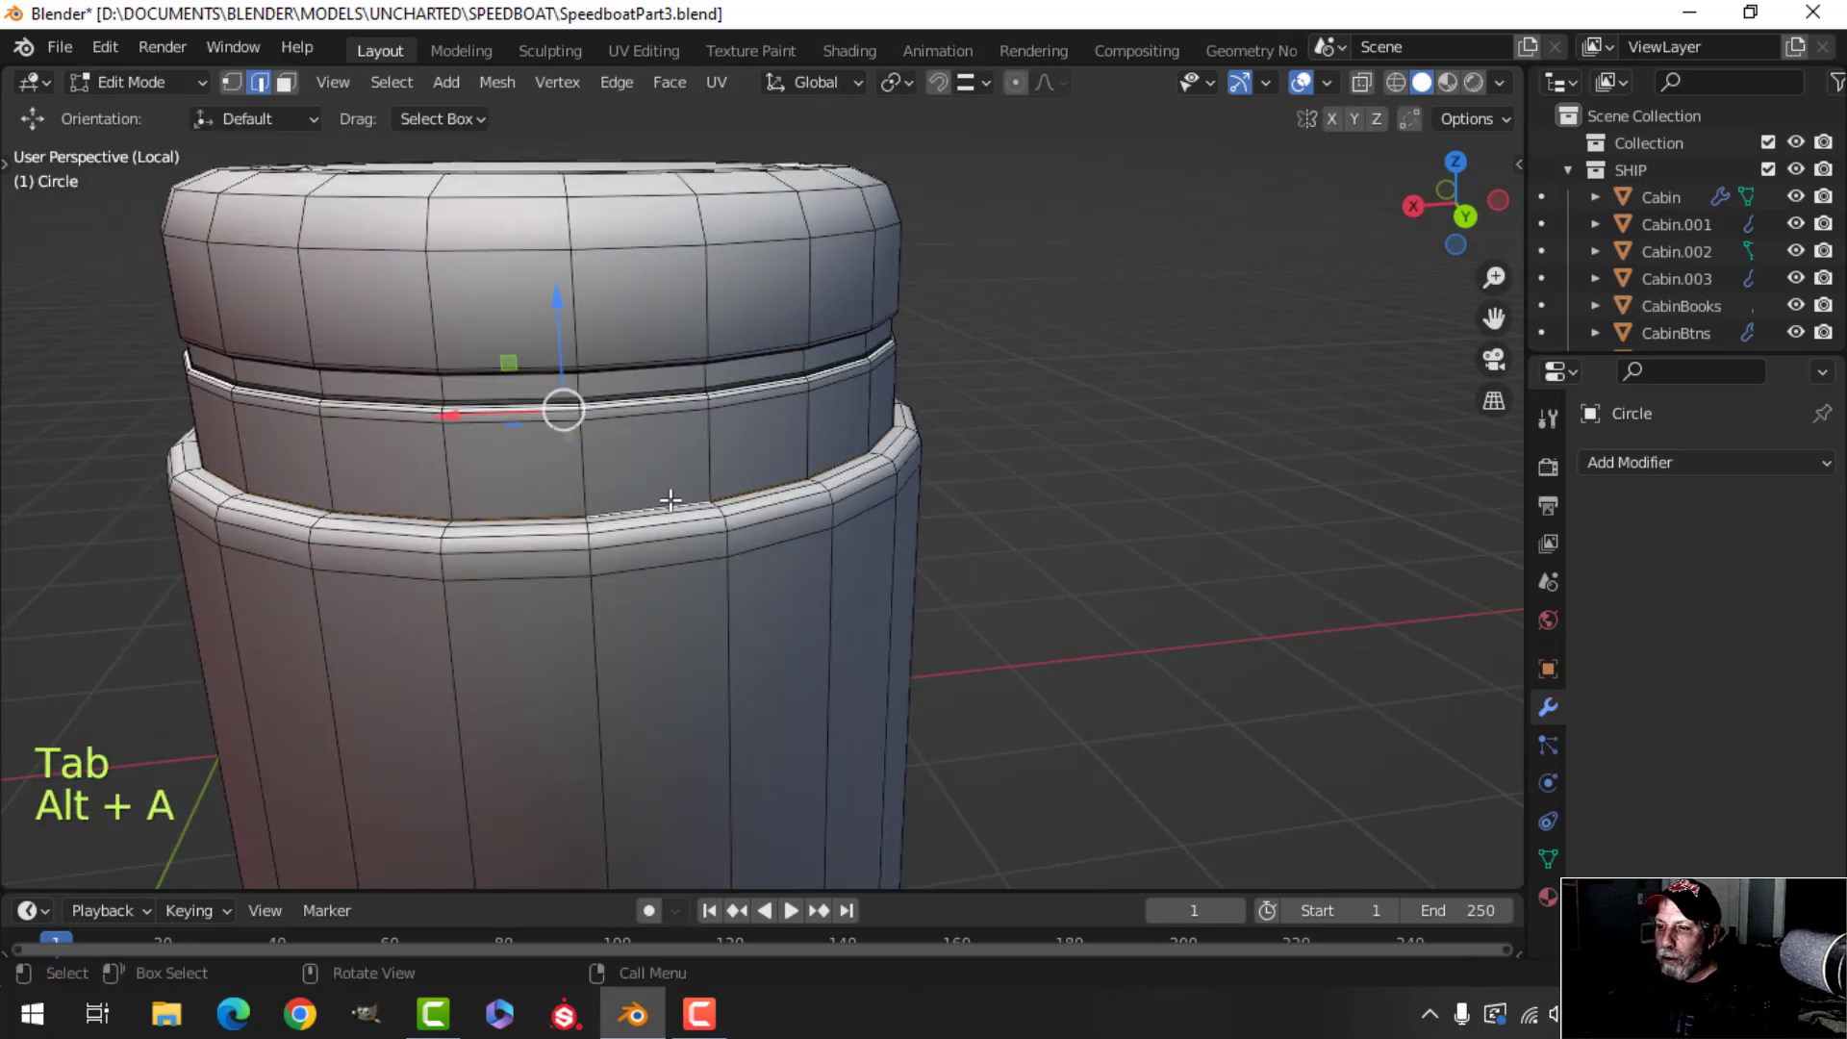
pyautogui.moveTo(670, 500); pyautogui.dragTo(684, 484, button='middle')
pyautogui.moveTo(572, 335); pyautogui.dragTo(571, 310)
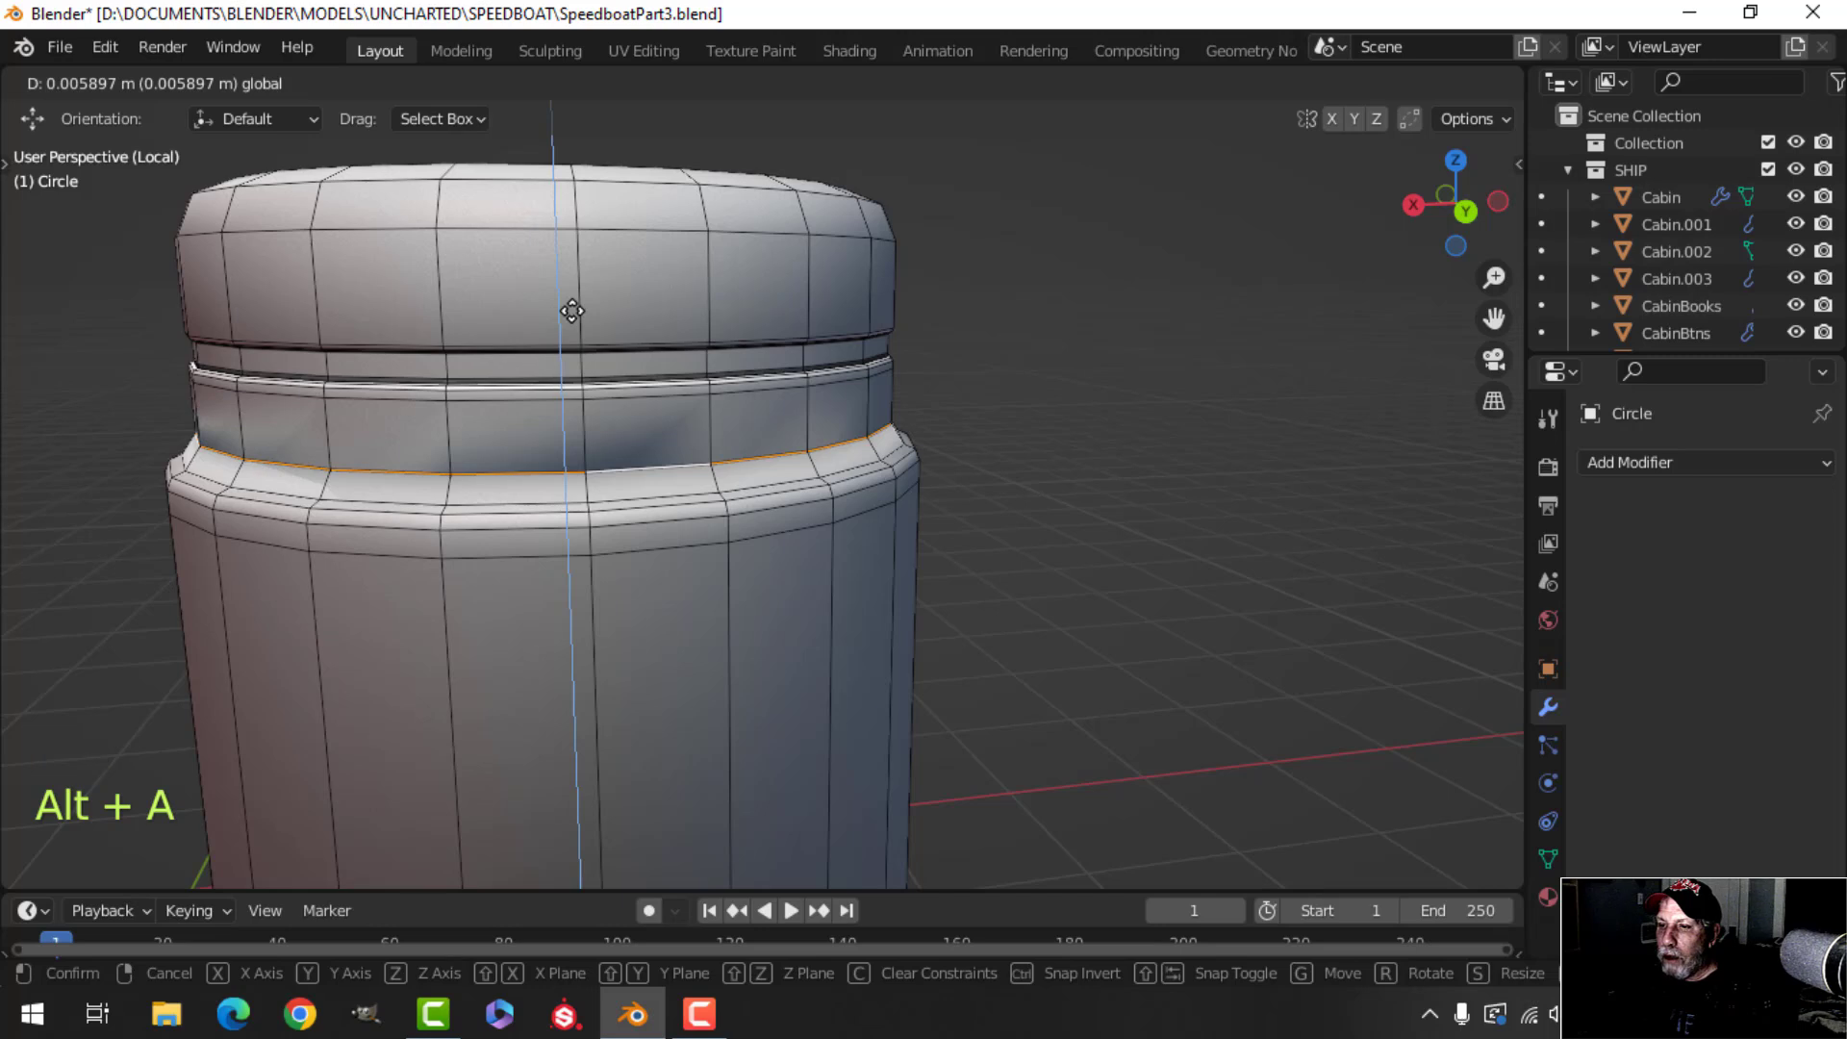
pyautogui.press('x')
pyautogui.click(530, 494)
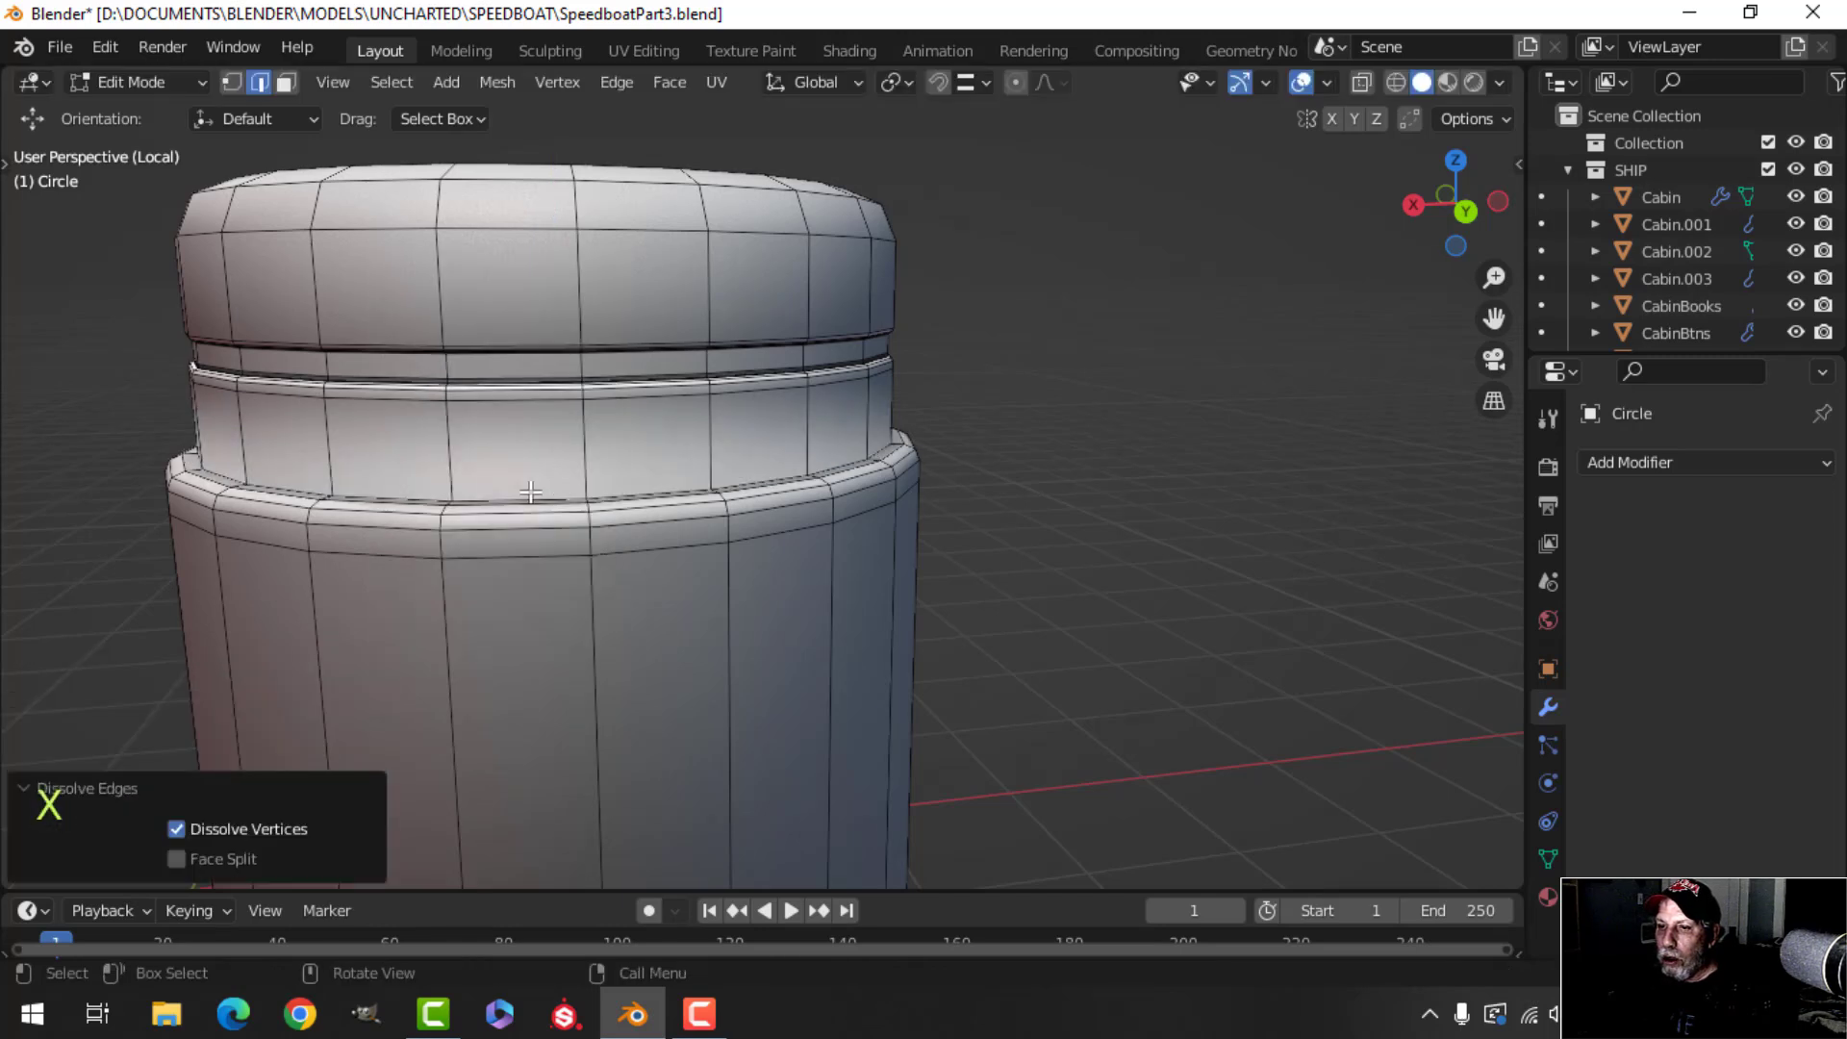
# Add a new loop cut around the neck, slide it down close to the sleeve's upper rim, and return to Object Mode.
pyautogui.hotkey('ctrl', 'r')
pyautogui.click(596, 462)
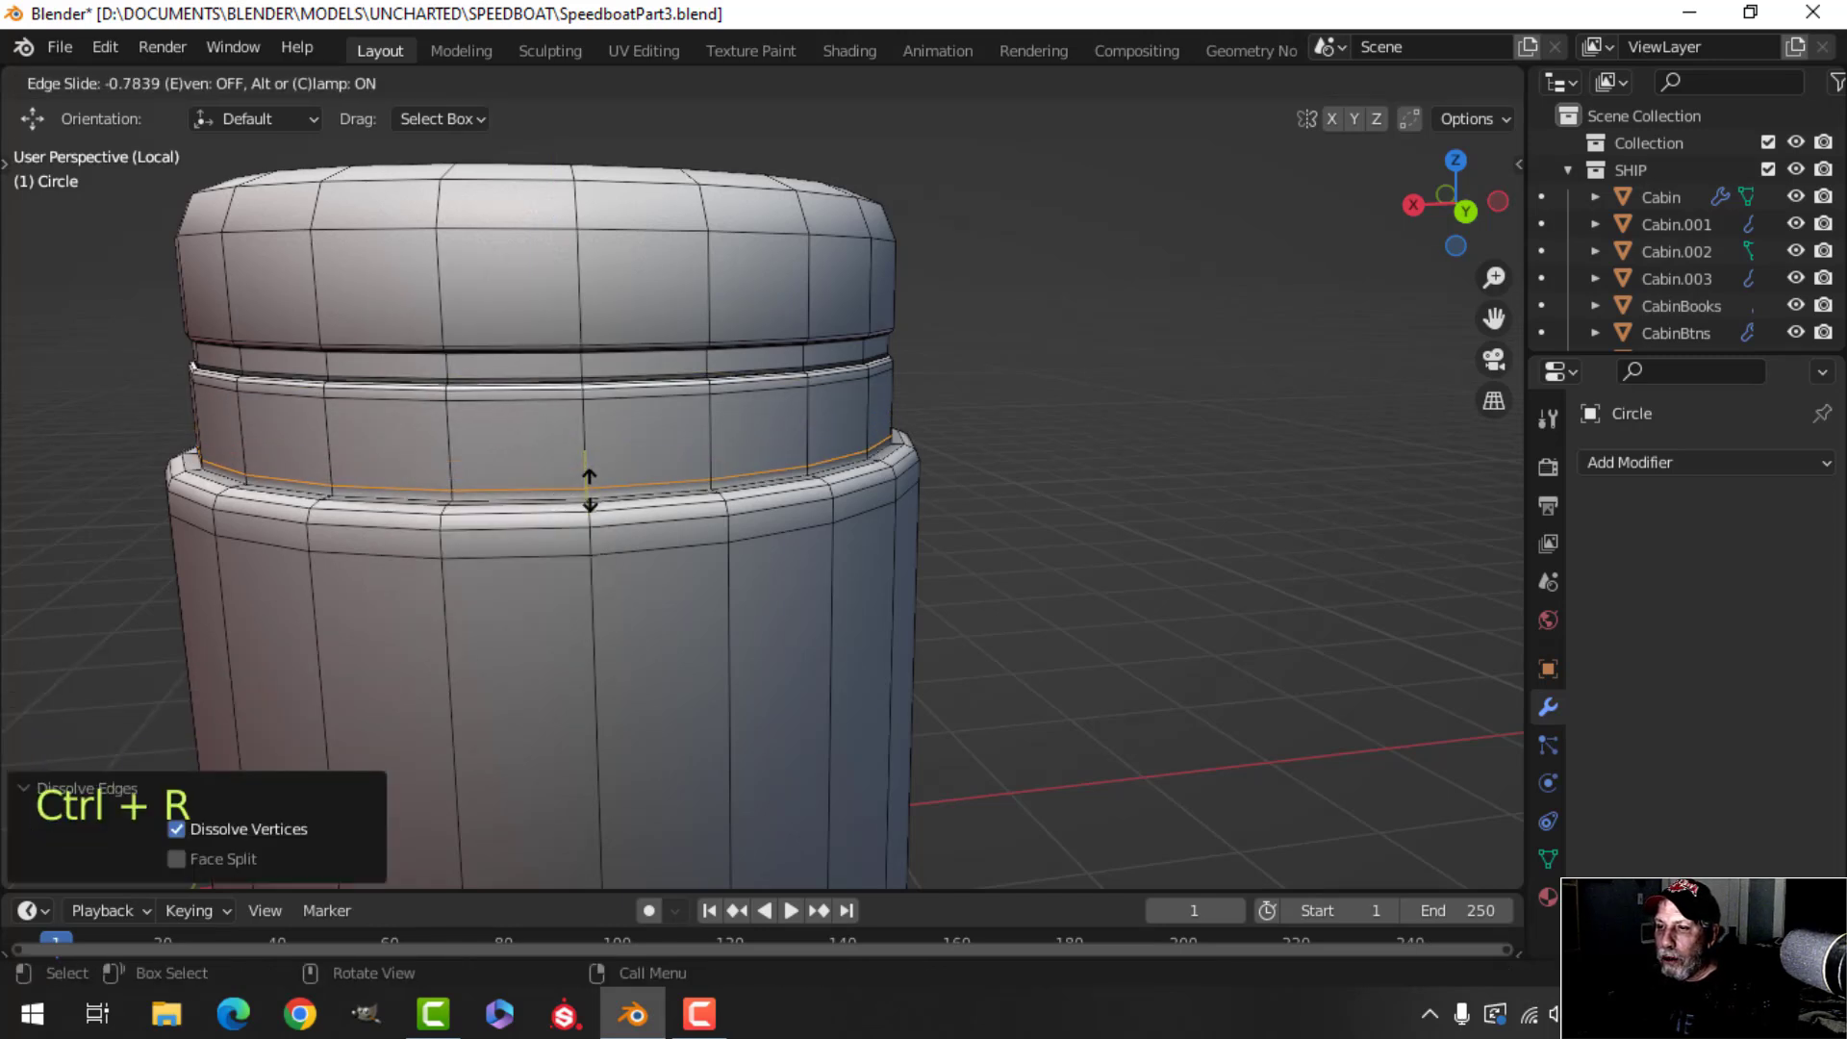
pyautogui.click(590, 486)
pyautogui.press('Tab')
pyautogui.scroll(-4, 681, 496)
pyautogui.scroll(-1, 685, 496)
pyautogui.hotkey('alt', 'a')
# Exit local view, duplicate the support post's bottom edge loop, and raise the copy about 0.109 m.
pyautogui.scroll(-3, 701, 533)
pyautogui.moveTo(739, 555); pyautogui.dragTo(716, 484, button='middle')
pyautogui.press('KP_Divide')
pyautogui.press('Tab')
pyautogui.scroll(4, 731, 606)
pyautogui.hotkey('alt', 'a')
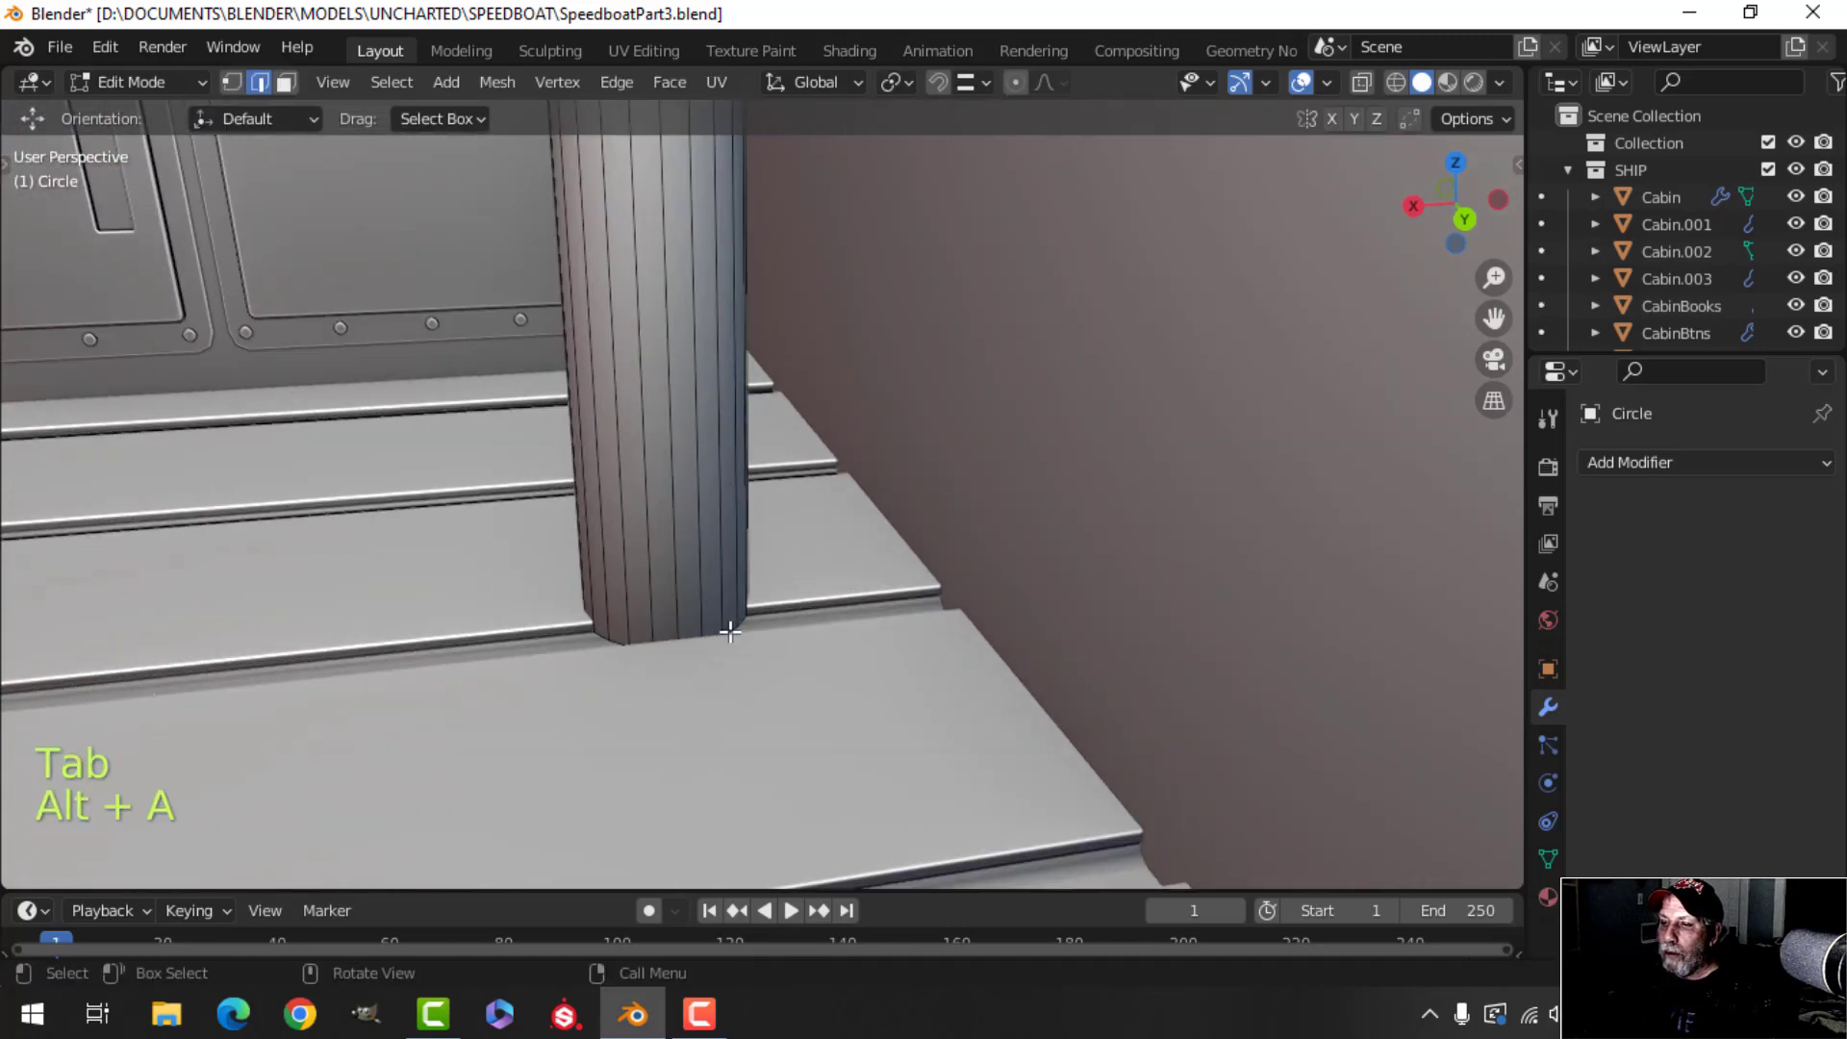
pyautogui.keyDown('shift'); pyautogui.moveTo(729, 630); pyautogui.dragTo(759, 555, button='middle'); pyautogui.keyUp('shift')
pyautogui.moveTo(759, 555); pyautogui.dragTo(818, 516, button='middle')
pyautogui.scroll(-3, 674, 518)
pyautogui.hotkey('shift', 'd')
pyautogui.rightClick(825, 519)
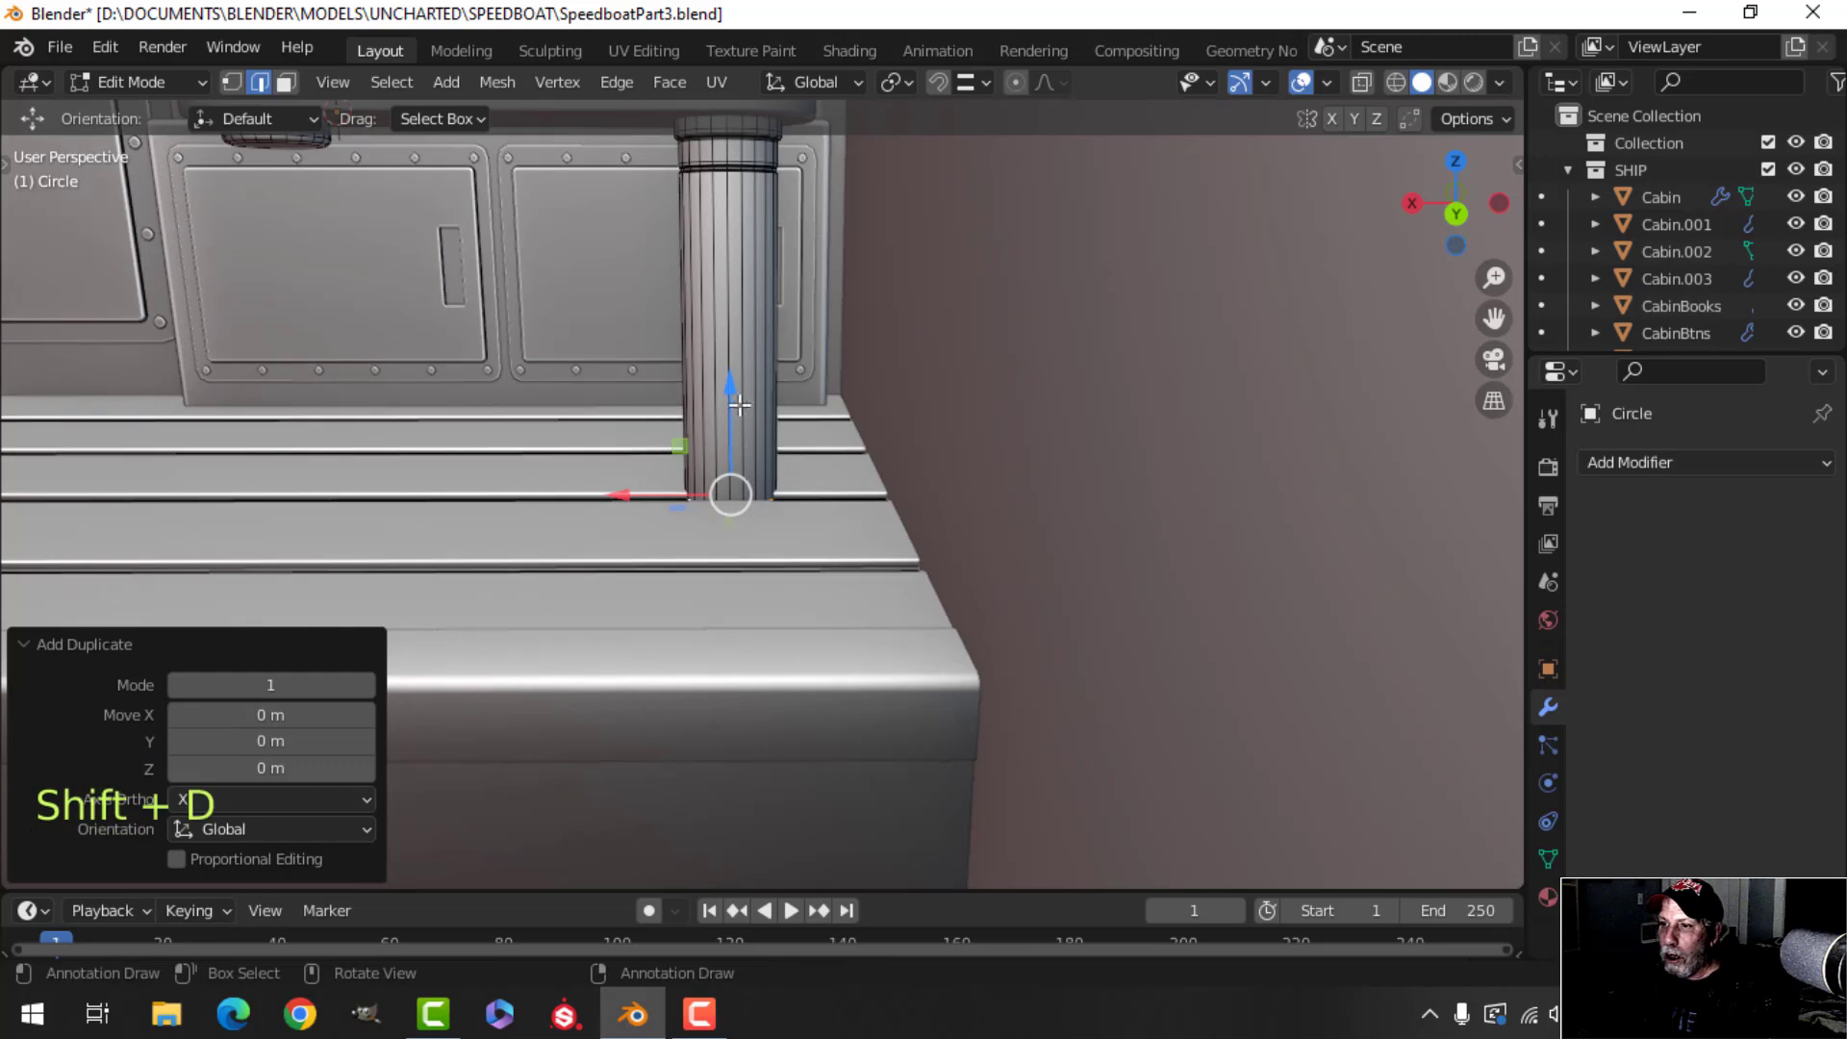
pyautogui.moveTo(739, 404); pyautogui.dragTo(737, 356)
# Enlarge the duplicated ring by a factor of 1.64 and again by about 1.09, and separate it into its own object.
pyautogui.press('s')
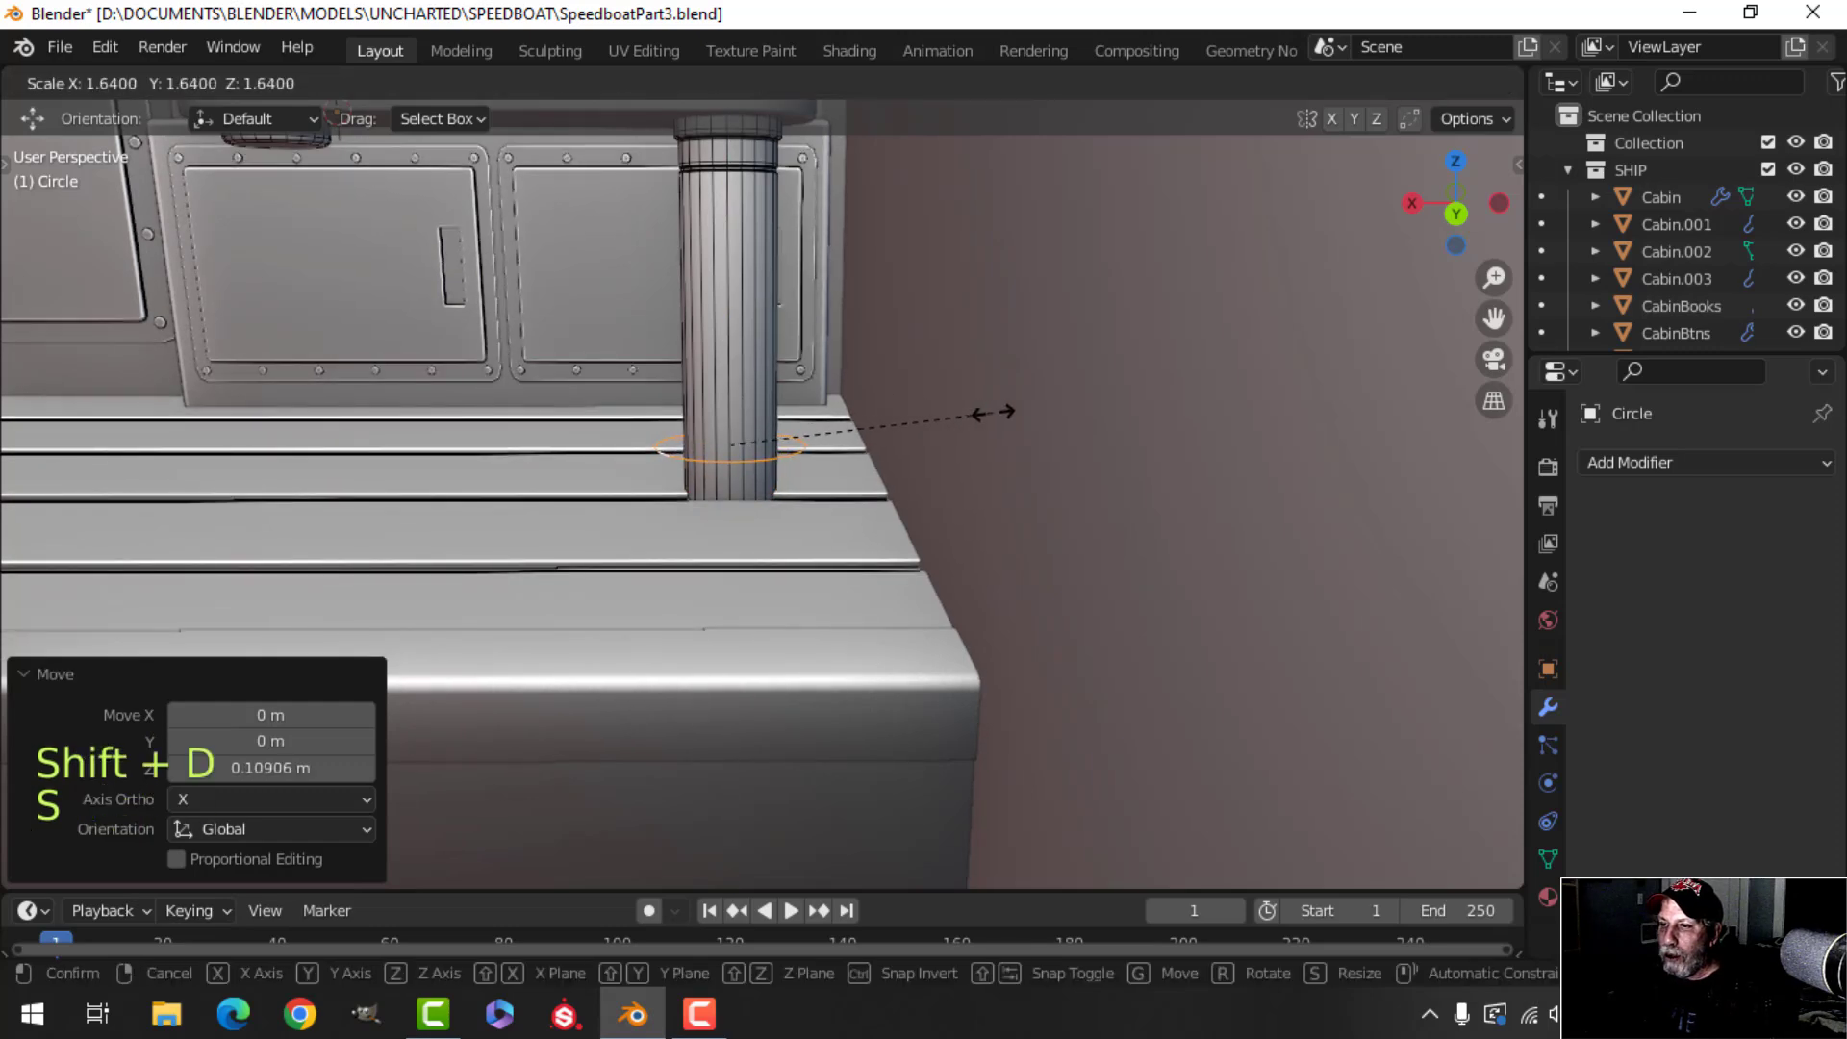
pyautogui.click(993, 413)
pyautogui.moveTo(909, 463)
pyautogui.mouseDown(button='middle')
pyautogui.moveTo(894, 515)
pyautogui.moveTo(906, 495)
pyautogui.mouseUp(button='middle')
pyautogui.press('s')
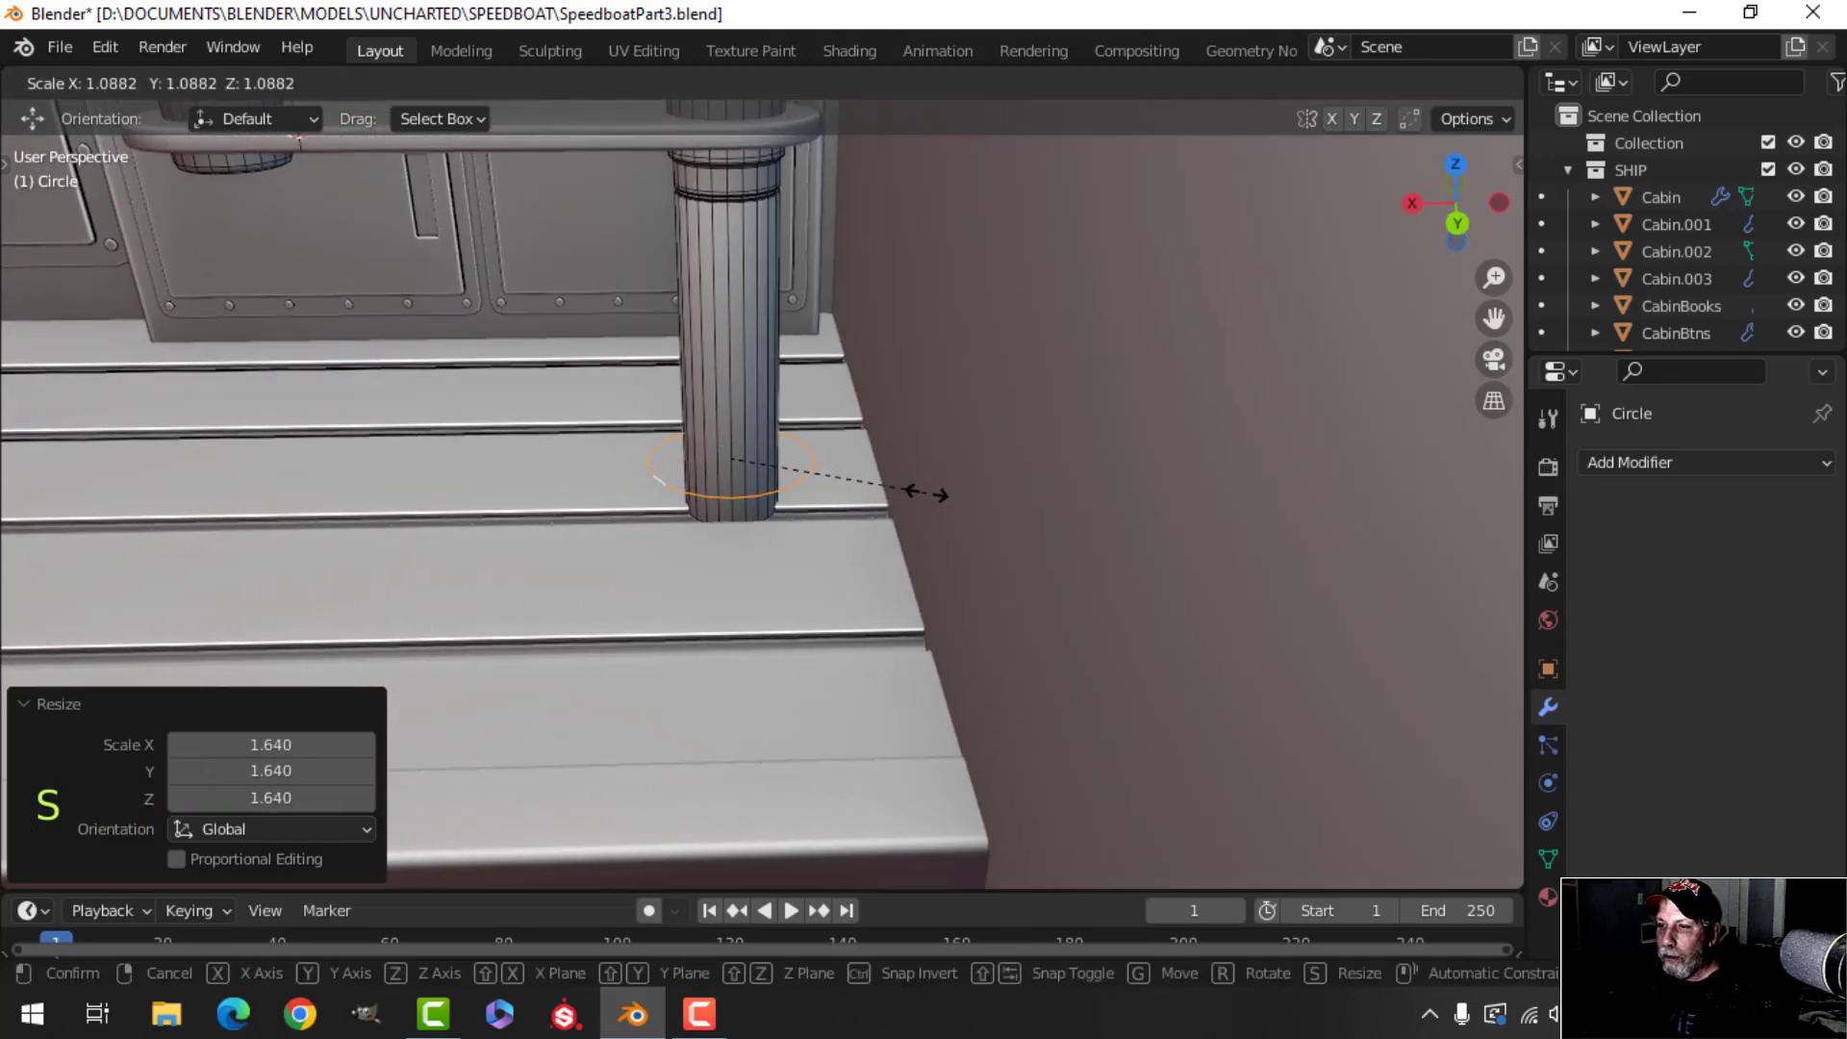
pyautogui.click(927, 494)
pyautogui.press('p')
pyautogui.click(923, 491)
pyautogui.press('Tab')
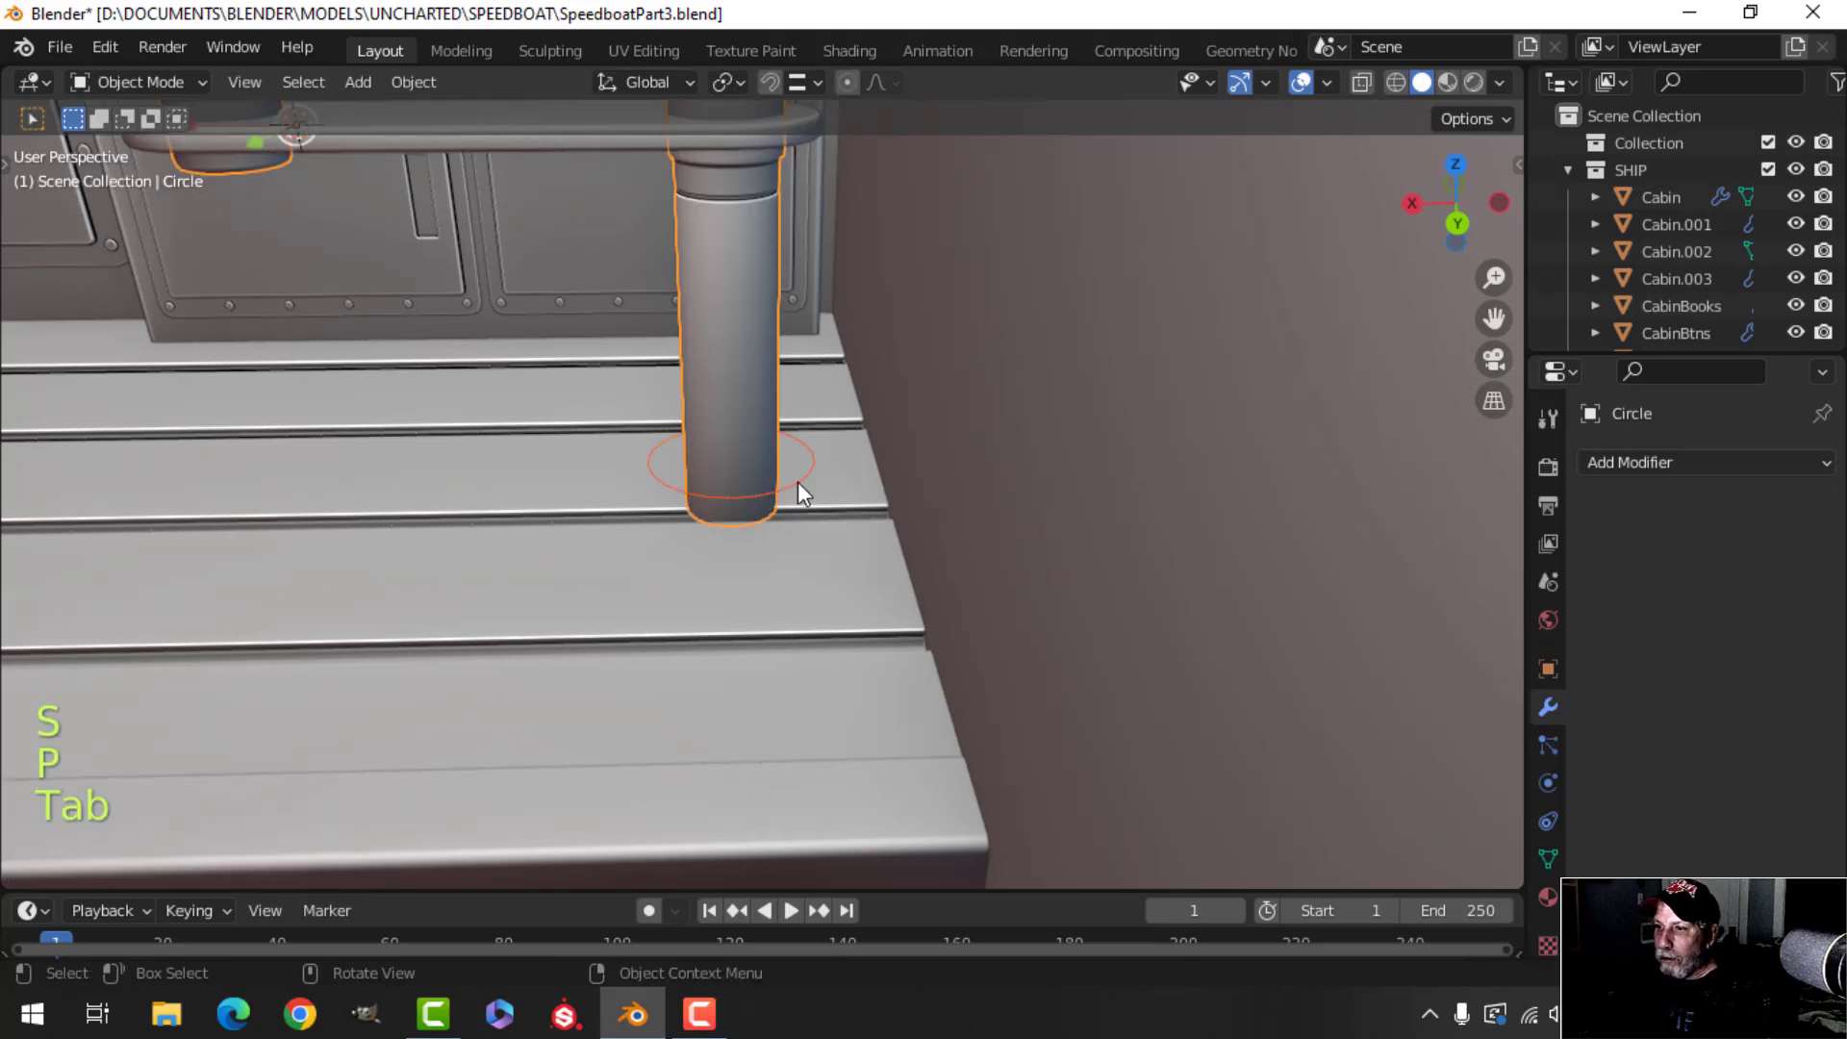
# Delete the vertices of the separated ring's wall-side half, keeping a semicircular arc, and return to Object Mode.
pyautogui.click(799, 482)
pyautogui.press('Tab')
pyautogui.press('1')
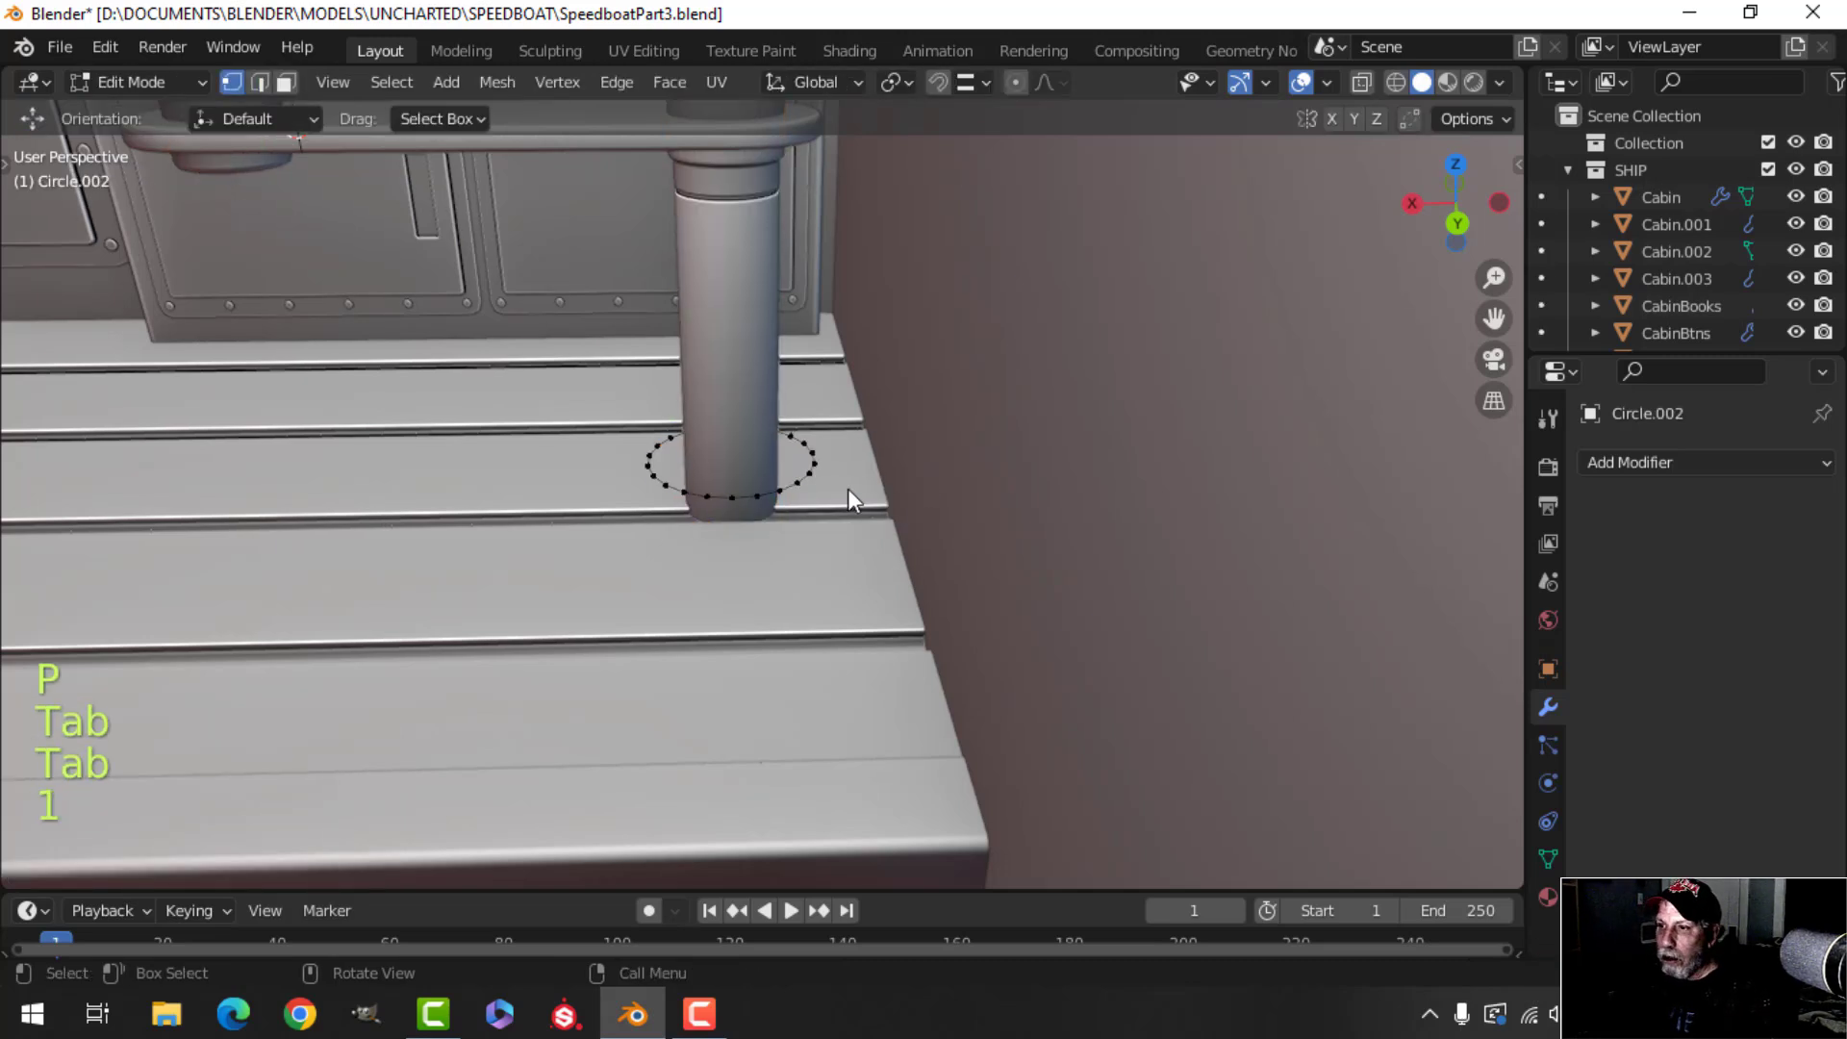
pyautogui.hotkey('alt', 'a')
pyautogui.press('b')
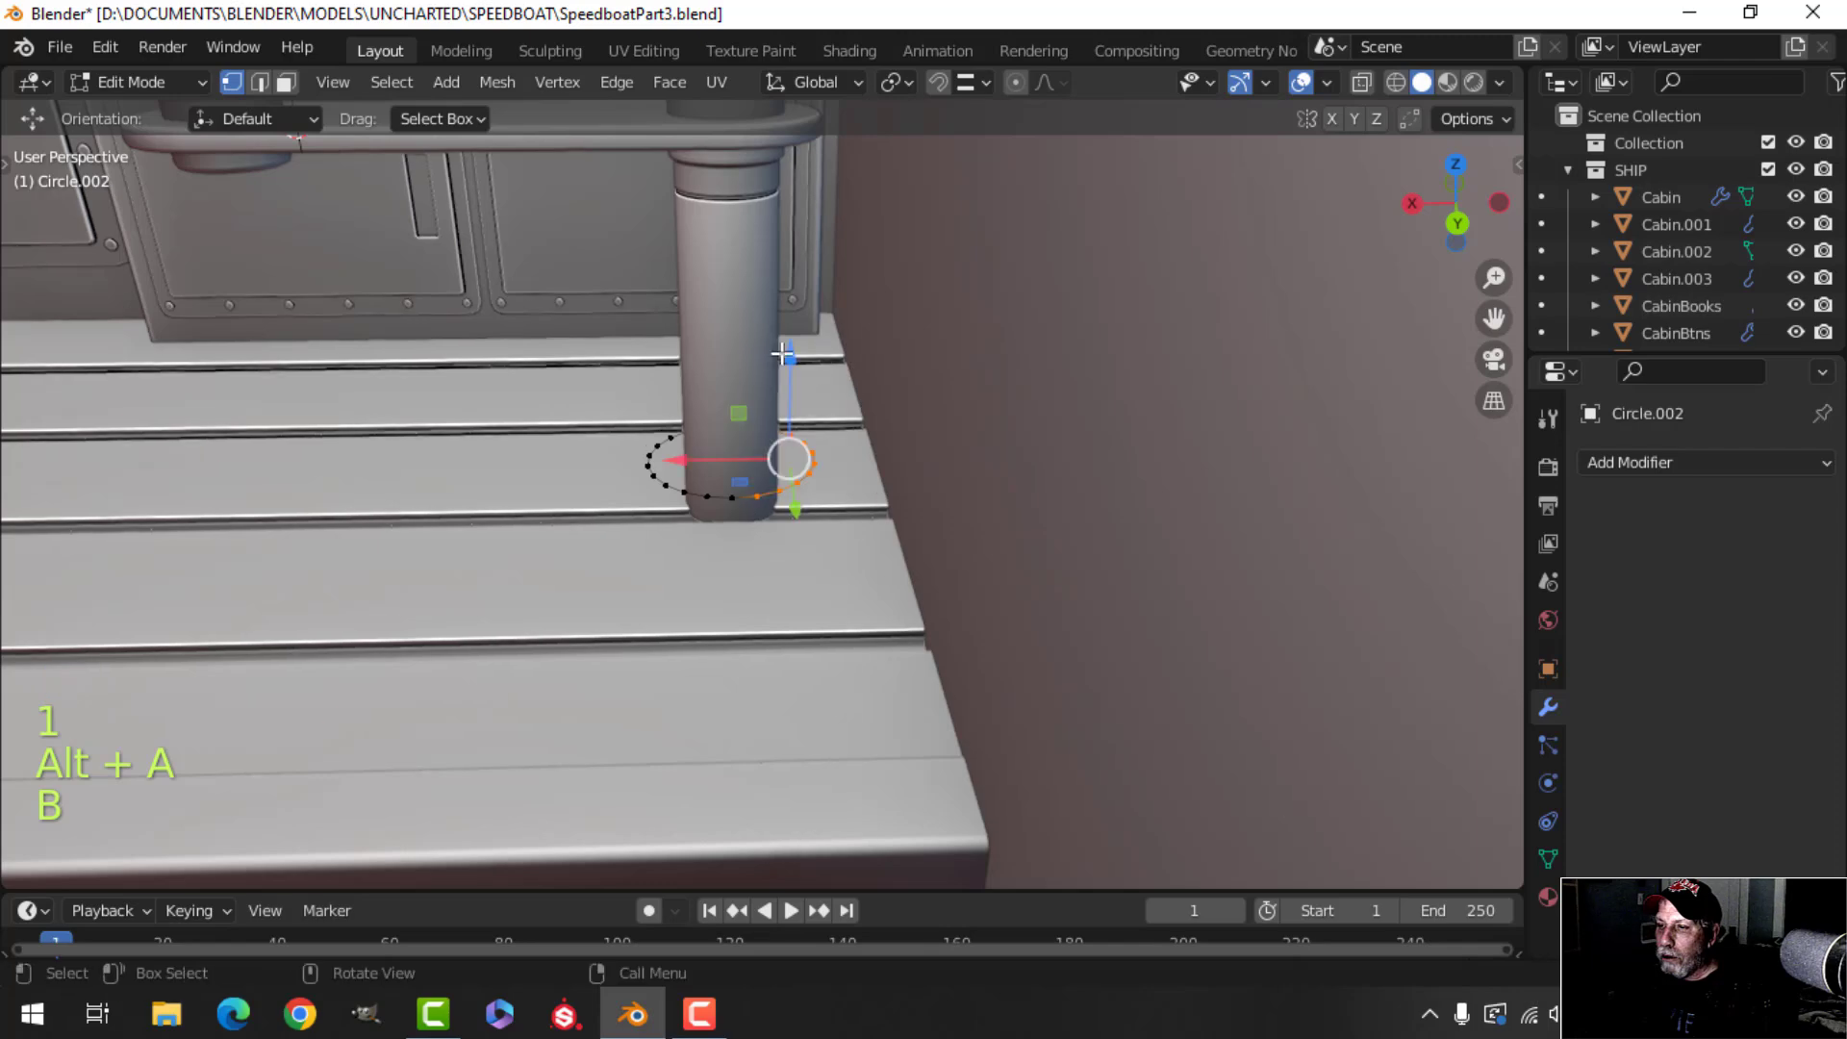
pyautogui.moveTo(782, 354); pyautogui.dragTo(1008, 429, button='middle')
pyautogui.moveTo(856, 407); pyautogui.dragTo(760, 424, button='middle')
pyautogui.press('x')
pyautogui.click(695, 227)
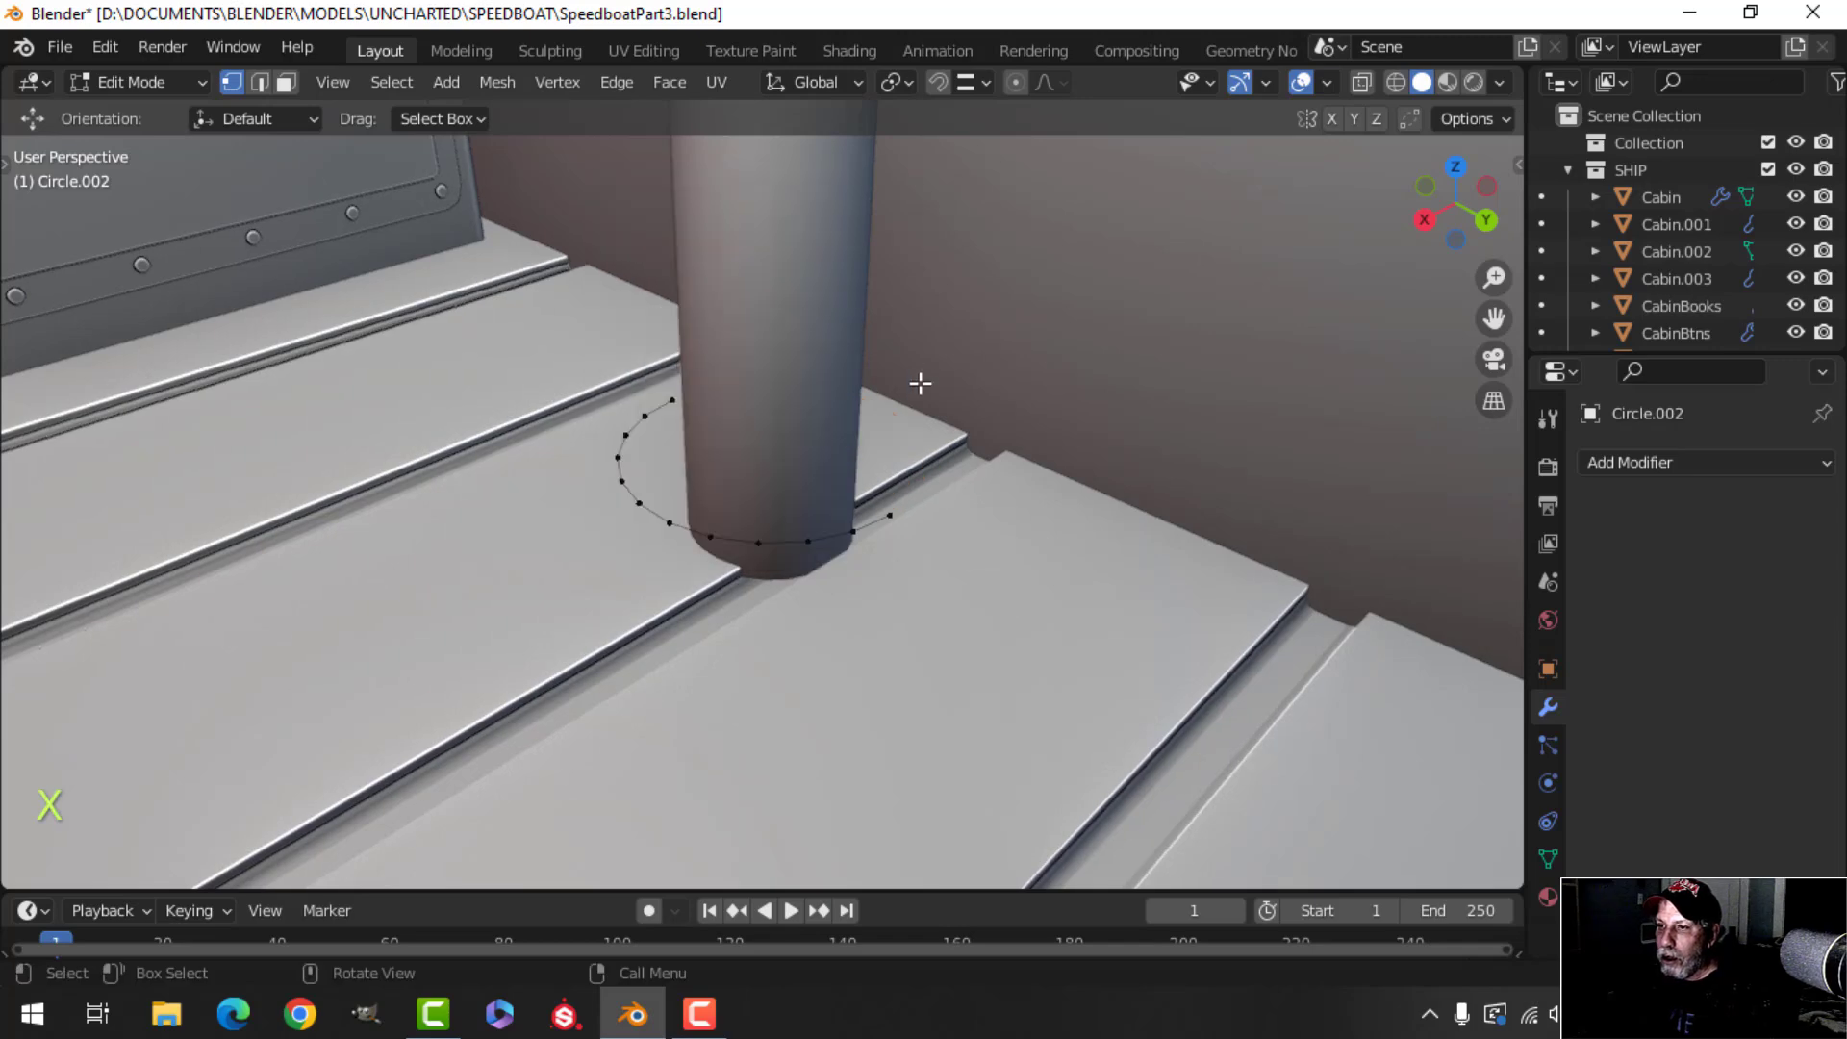
pyautogui.press('Tab')
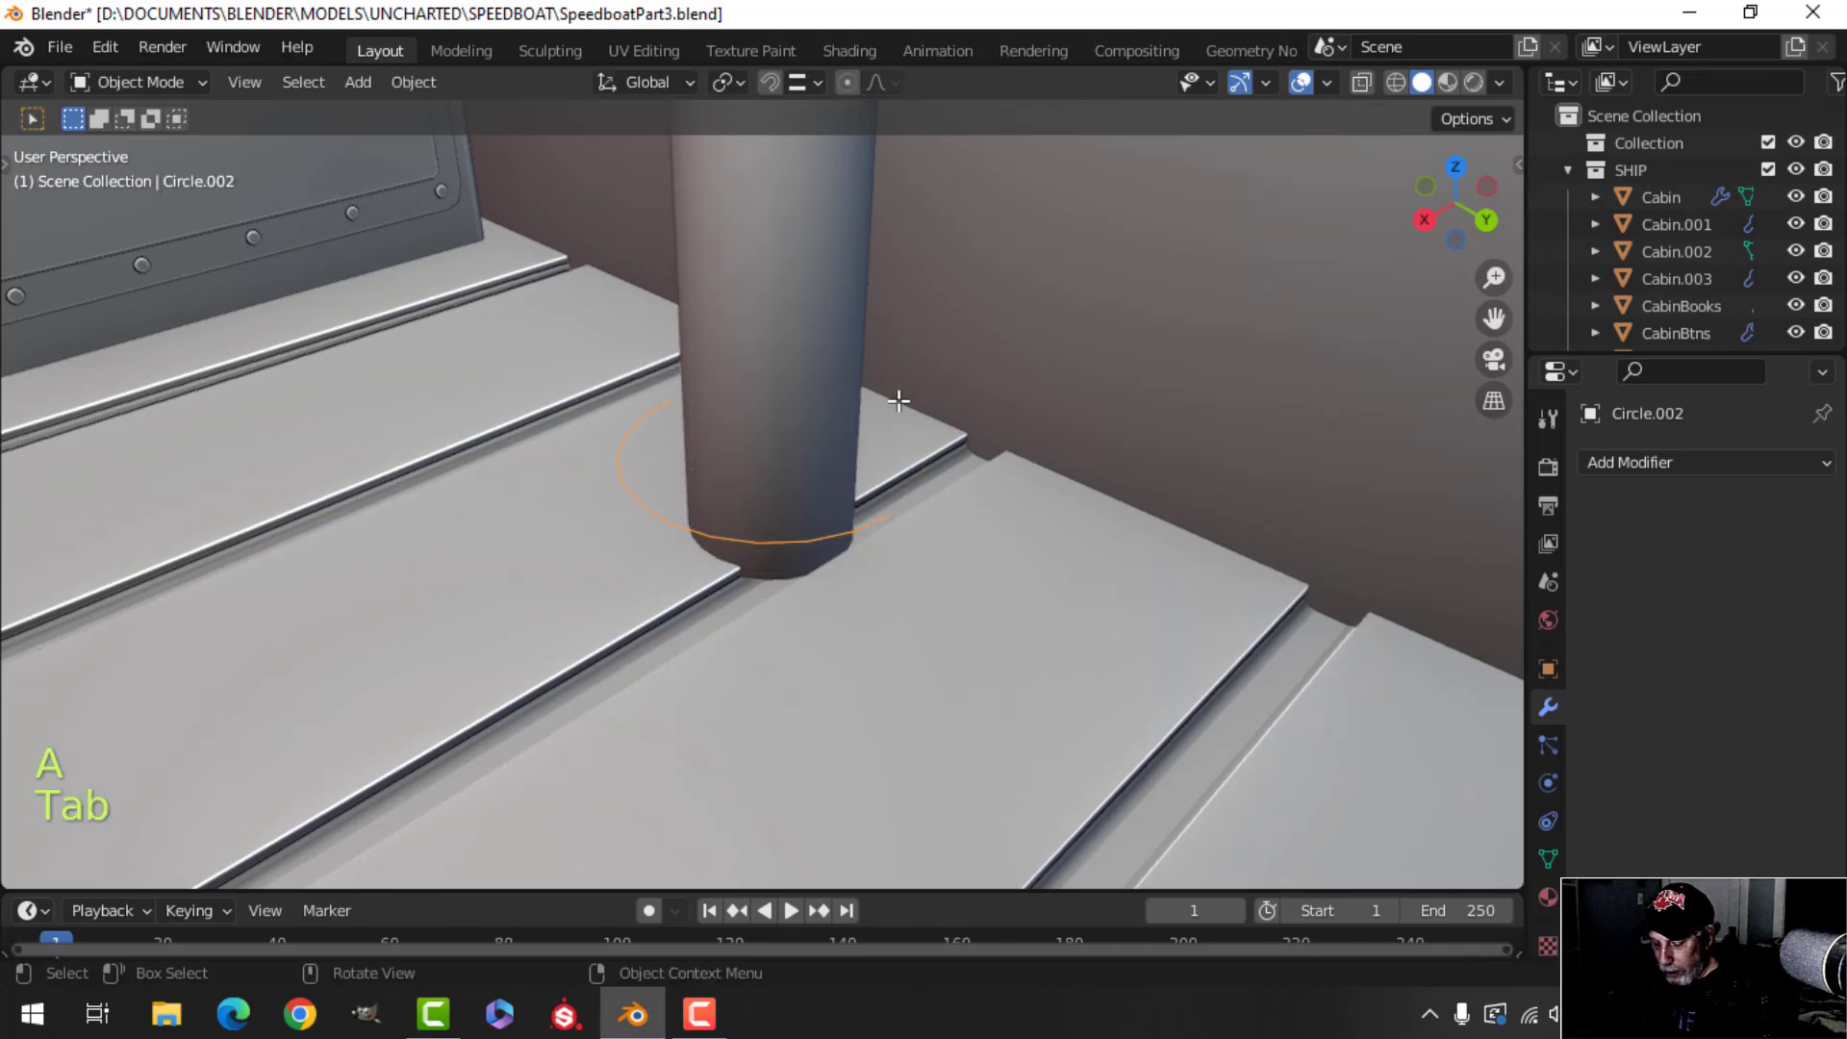
# Isolate the arc in top view and extrude its two end vertices about 0.333 m along negative X.
pyautogui.press('/')
pyautogui.press('KP_7')
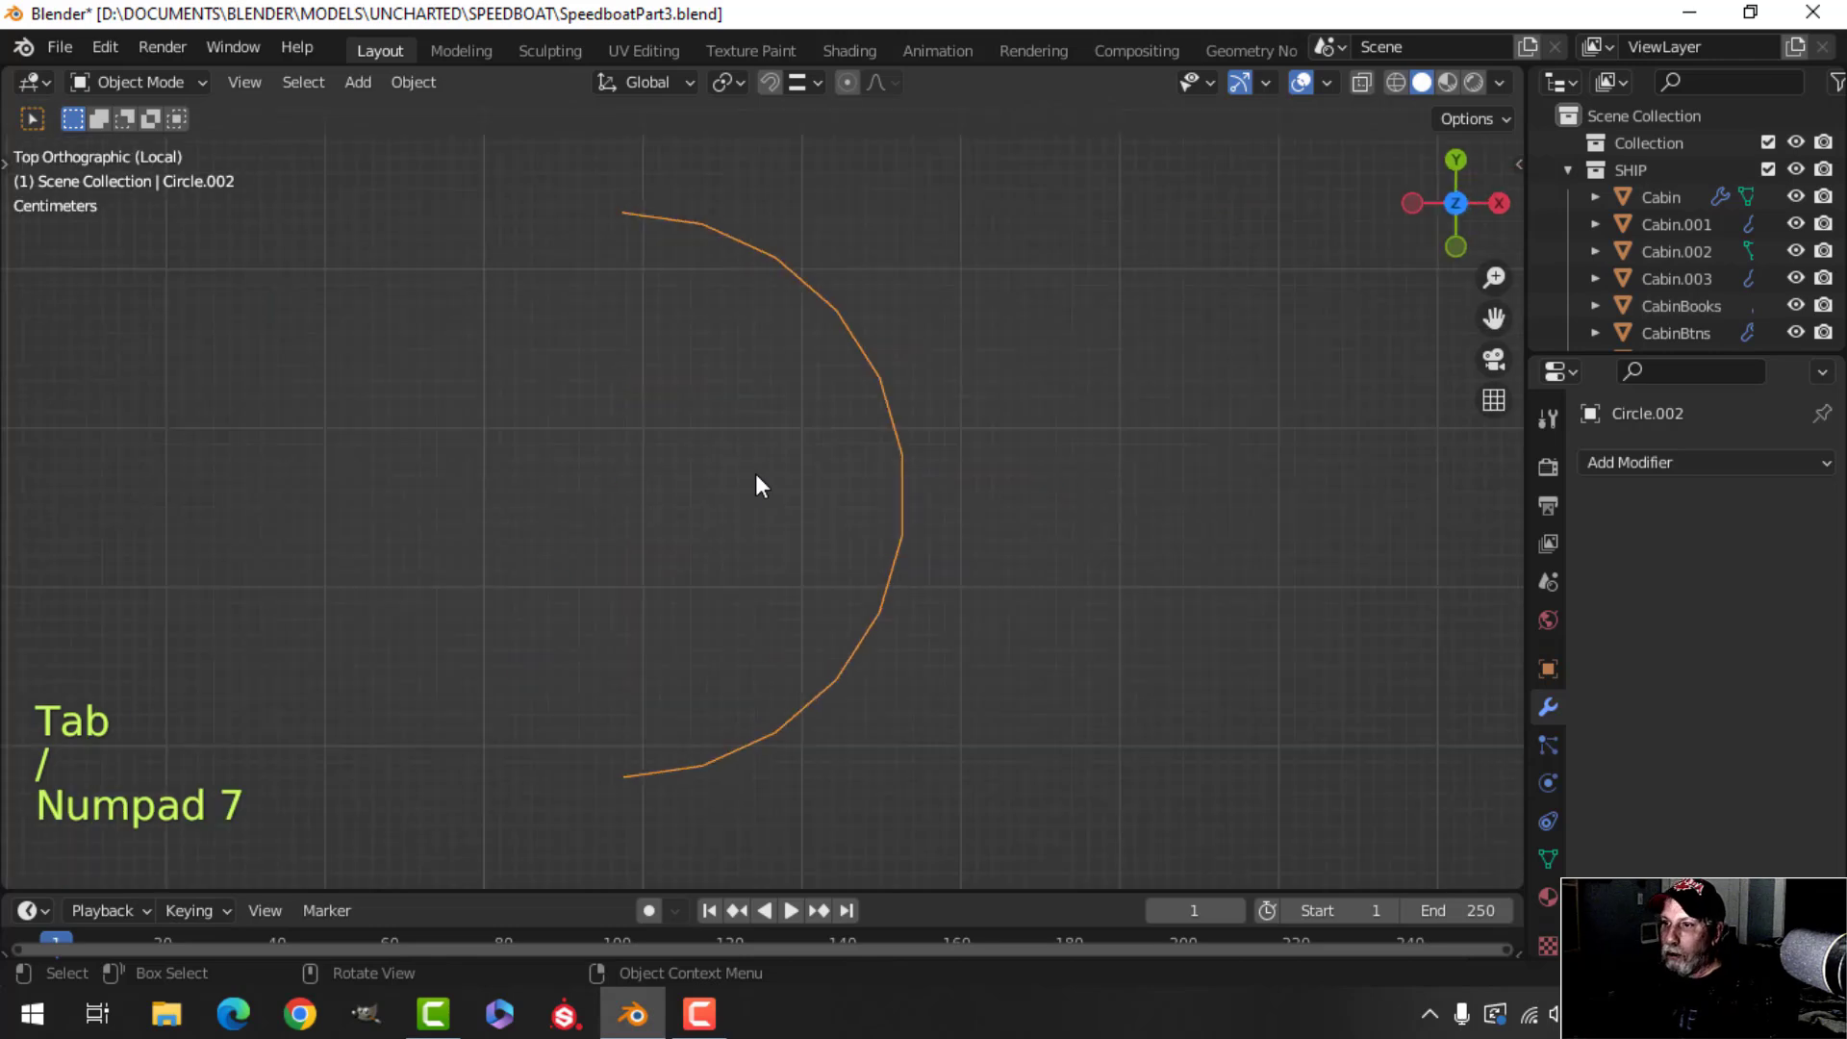
pyautogui.press('Tab')
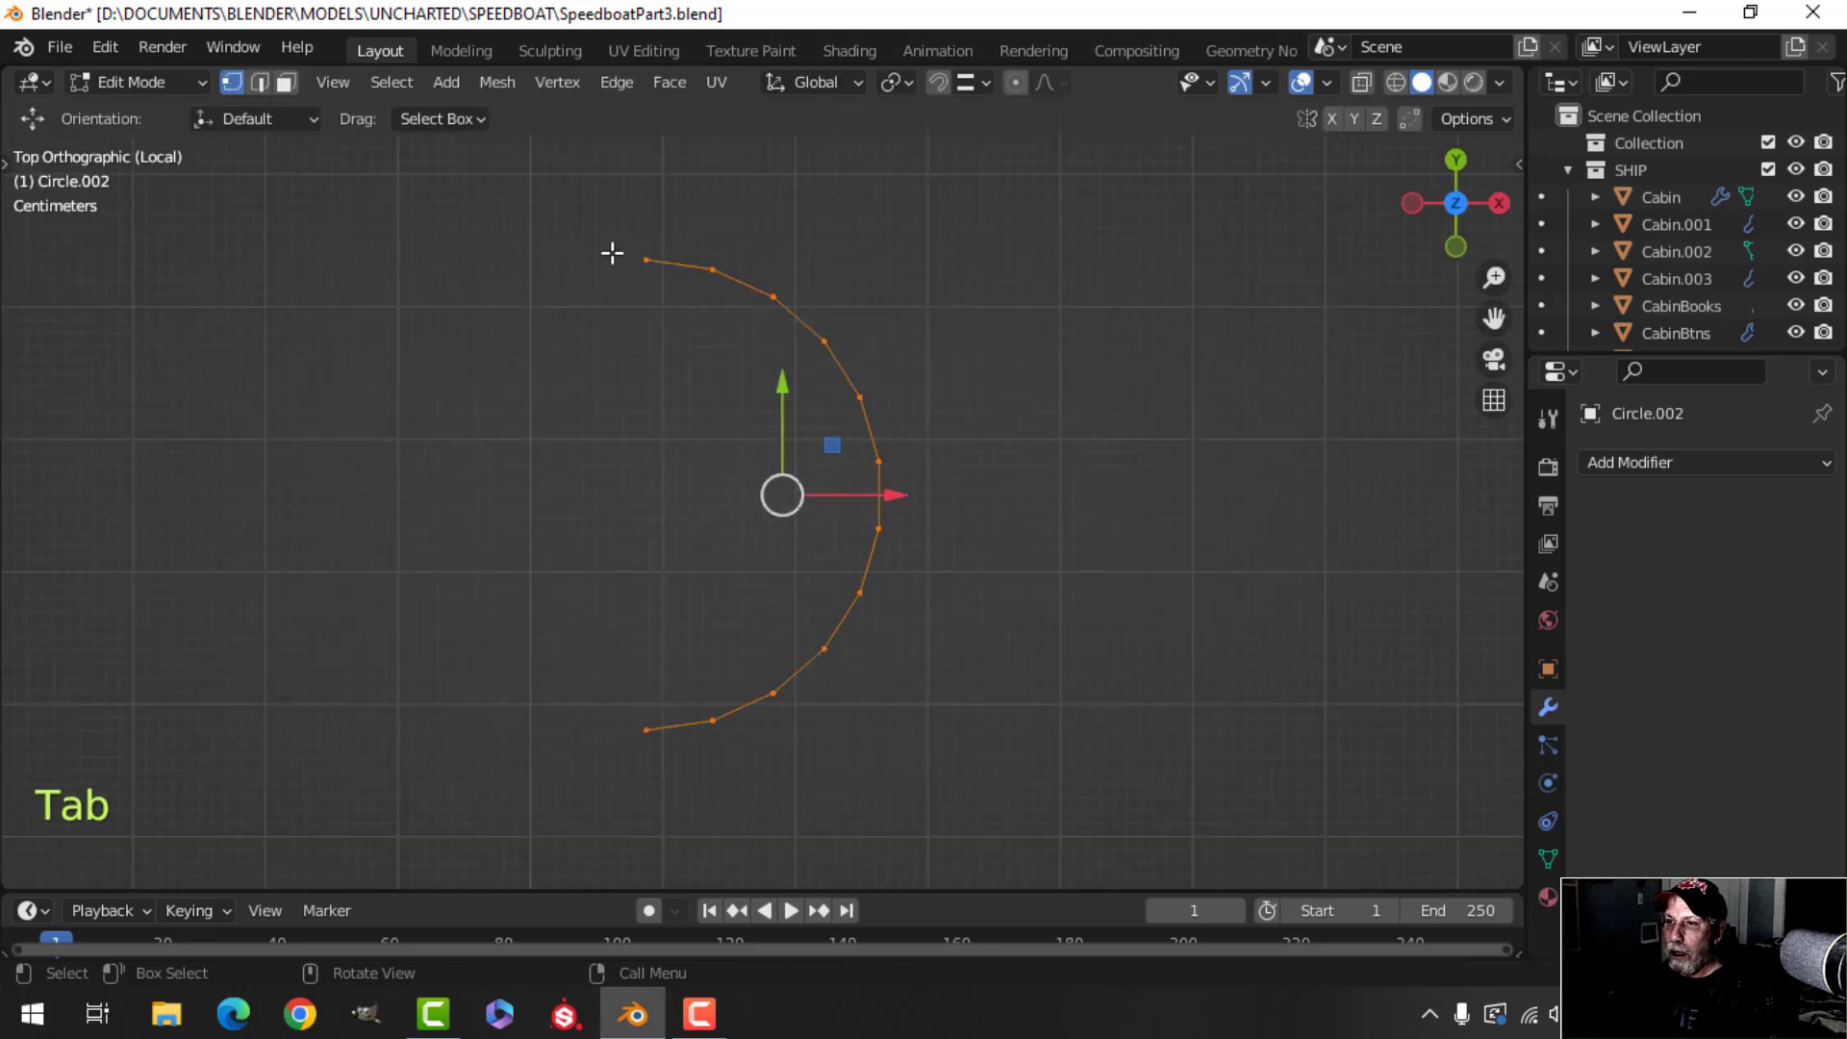
pyautogui.hotkey('shift', 'c')
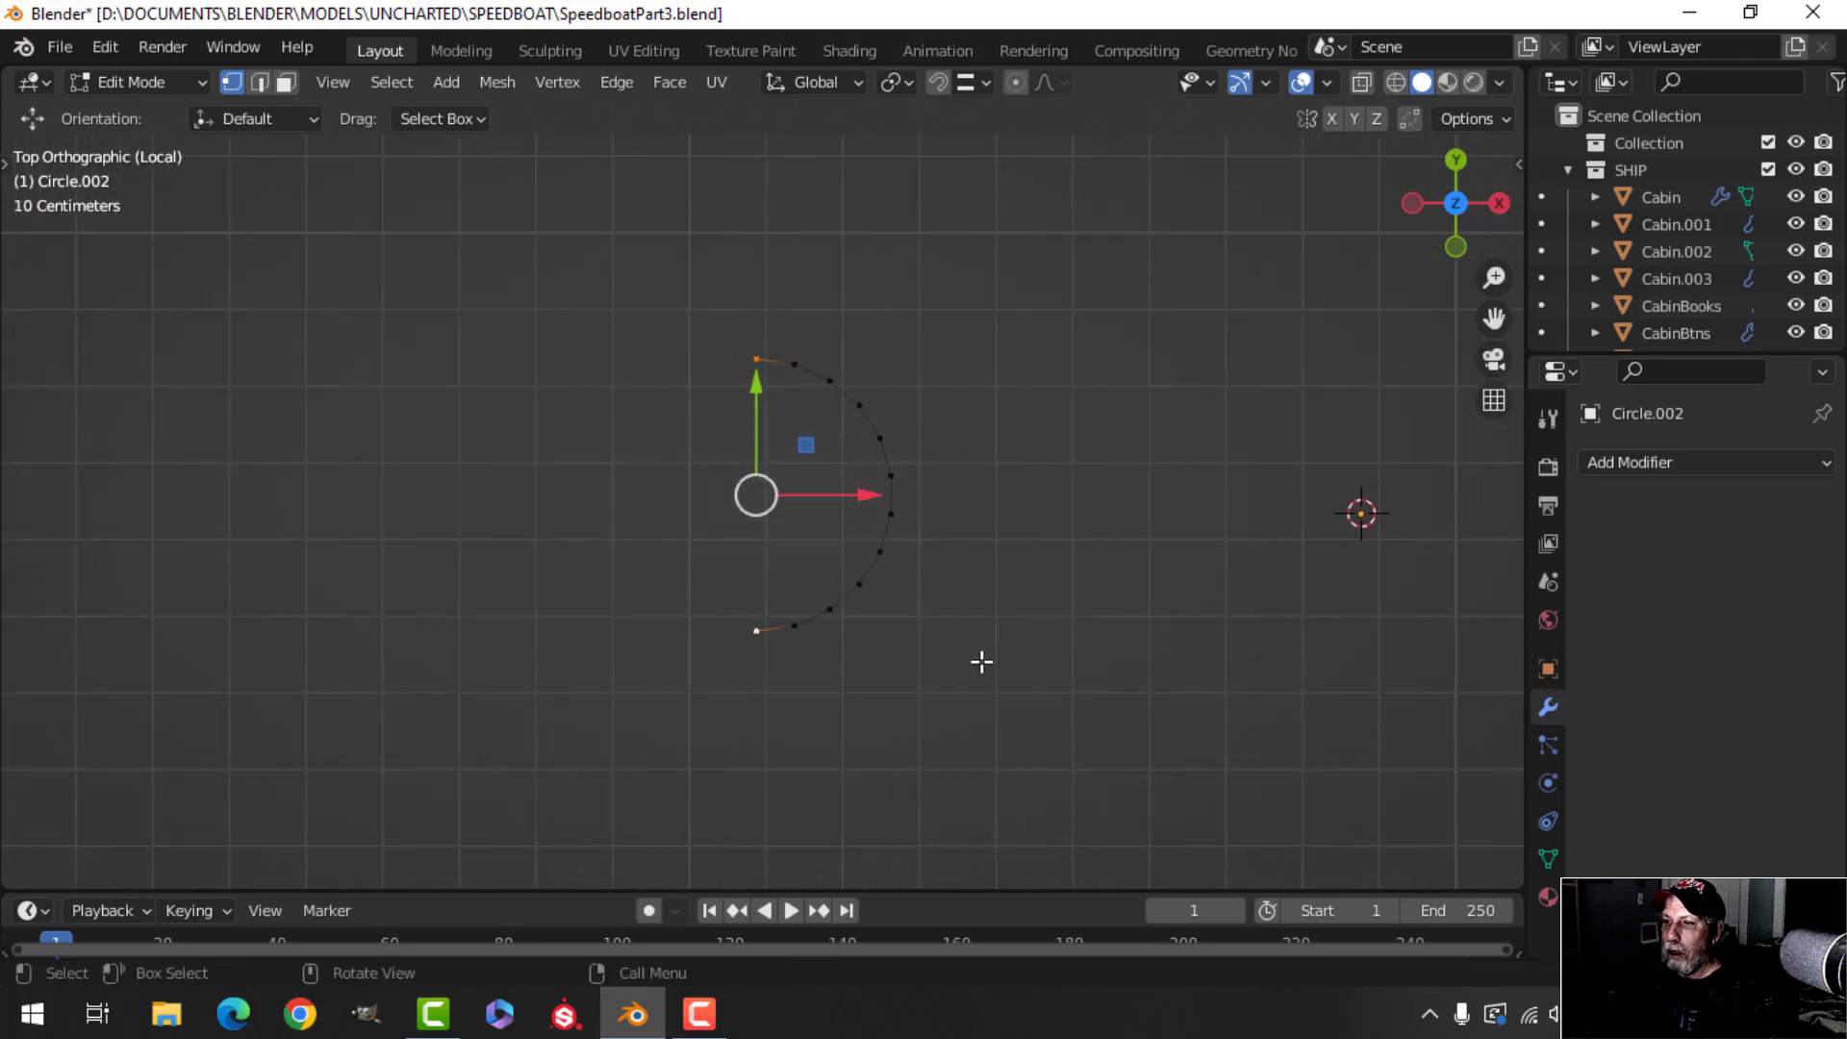
pyautogui.press('e')
pyautogui.click(609, 516)
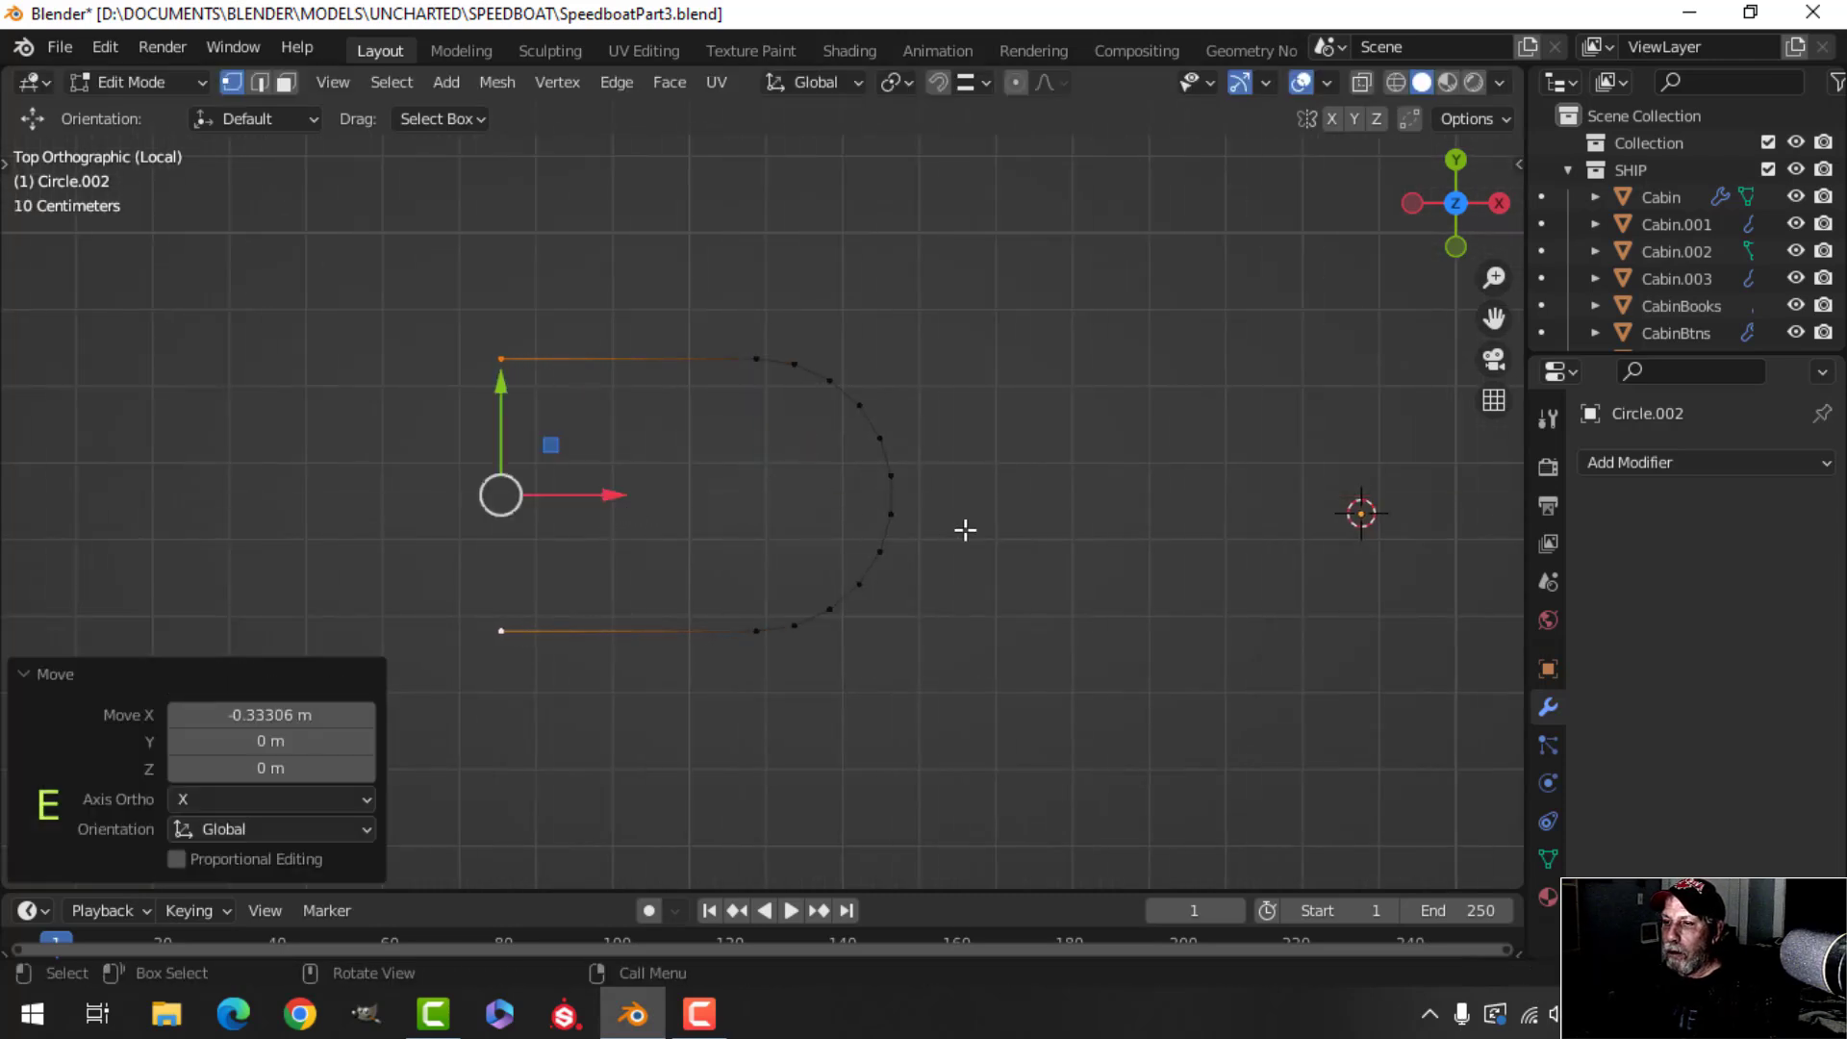
# Fill the U-shaped outline with a face, exit local view, and shift the plate's straight end against the cabin wall.
pyautogui.press('a')
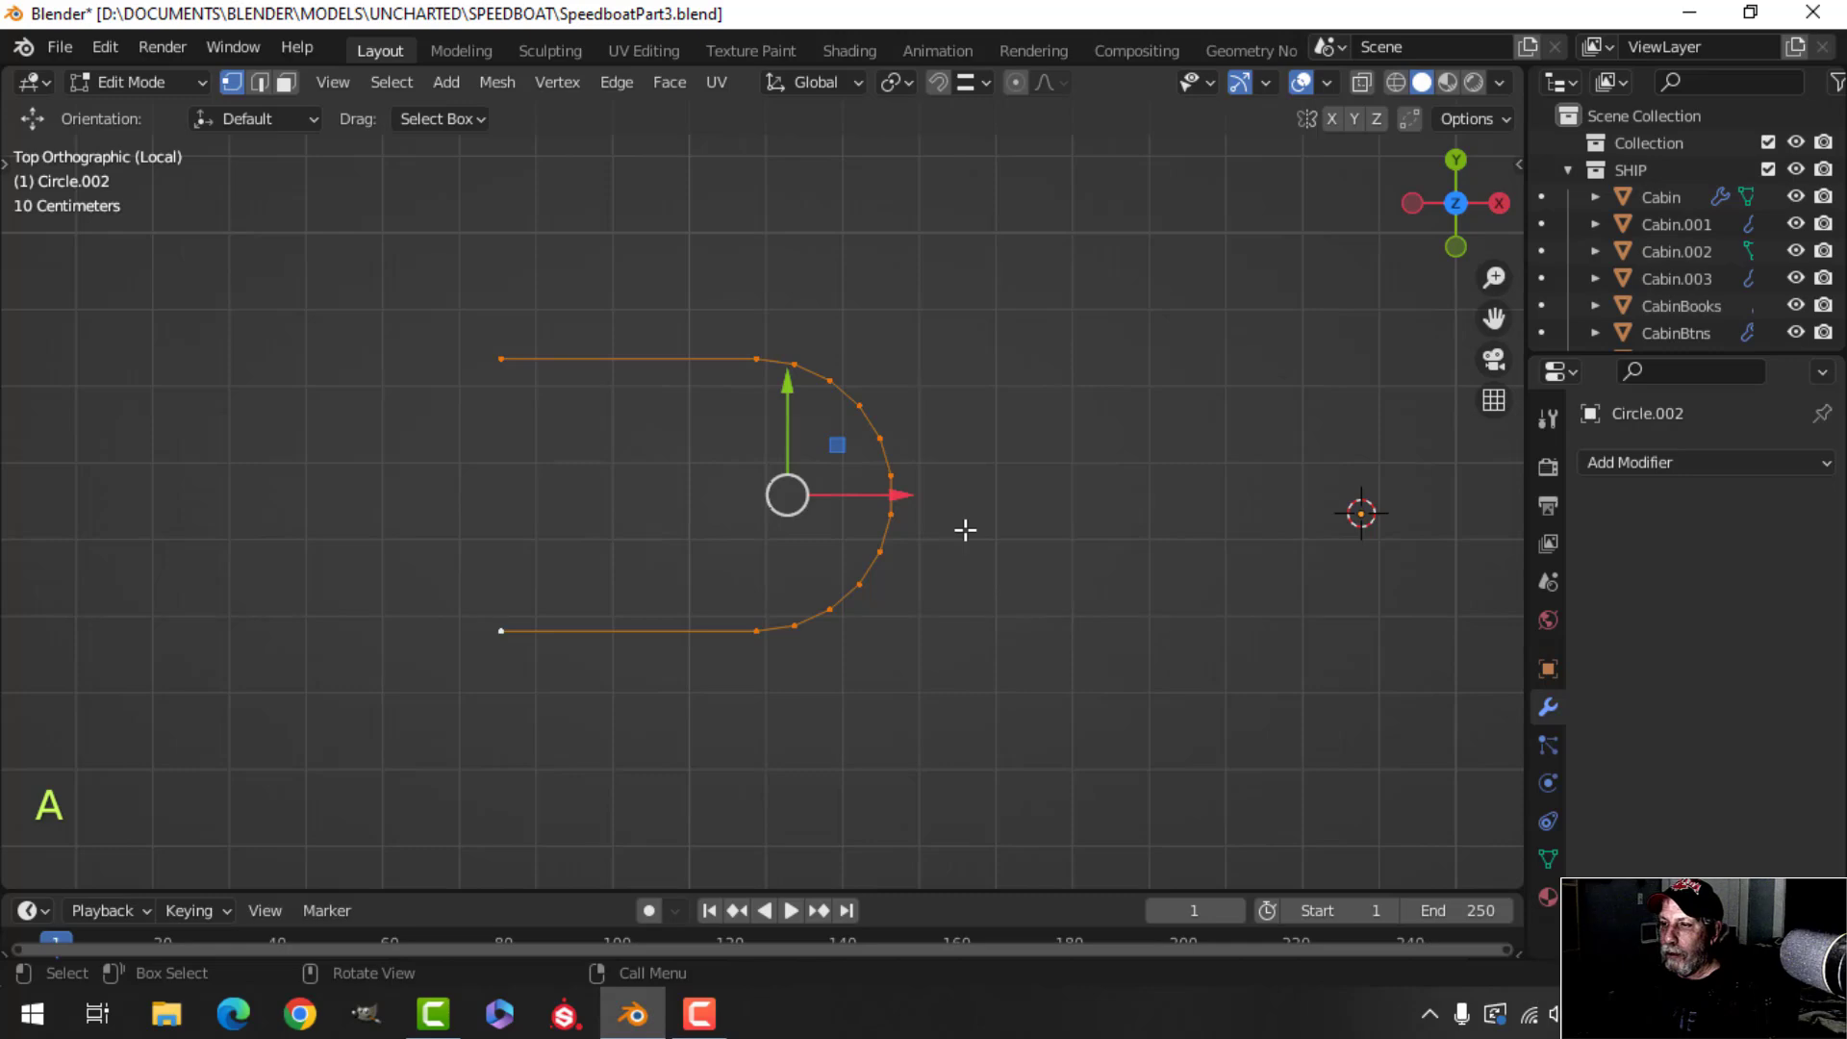
pyautogui.press('f')
pyautogui.press('Tab')
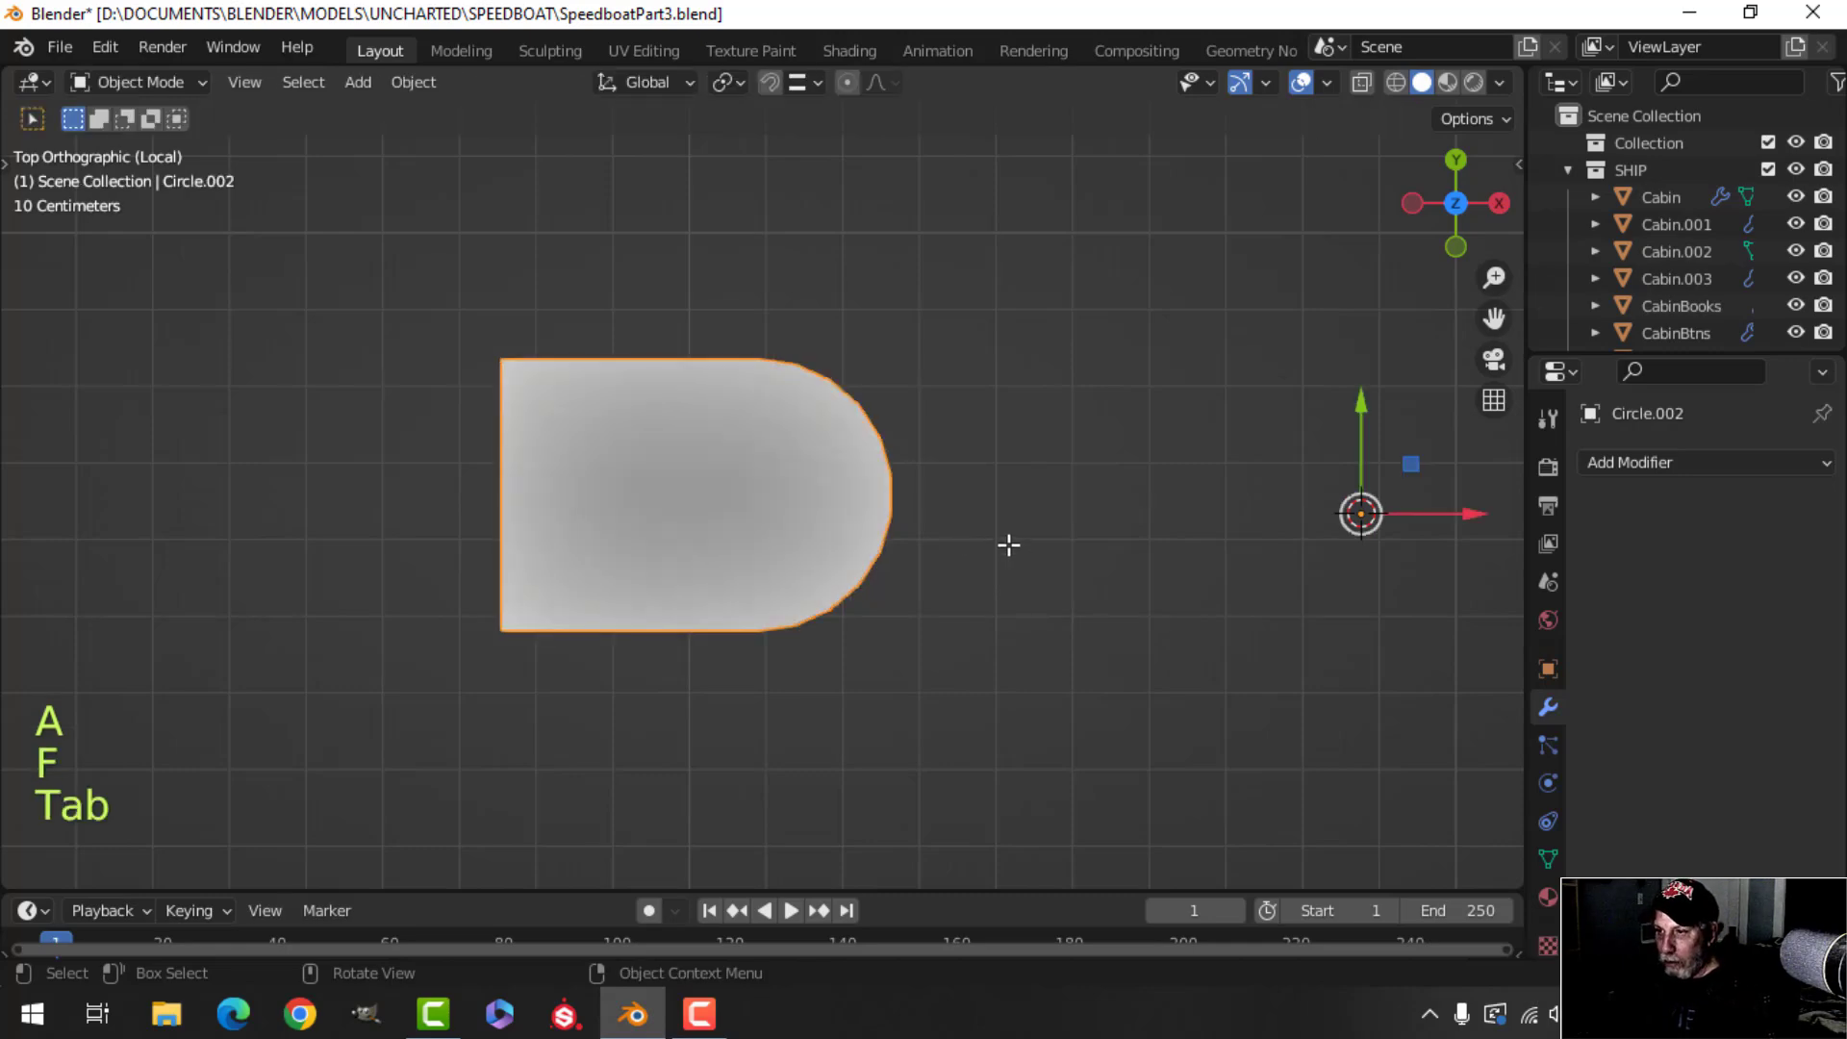
pyautogui.press('/')
pyautogui.moveTo(1008, 544); pyautogui.dragTo(1072, 482, button='middle')
pyautogui.press('Tab')
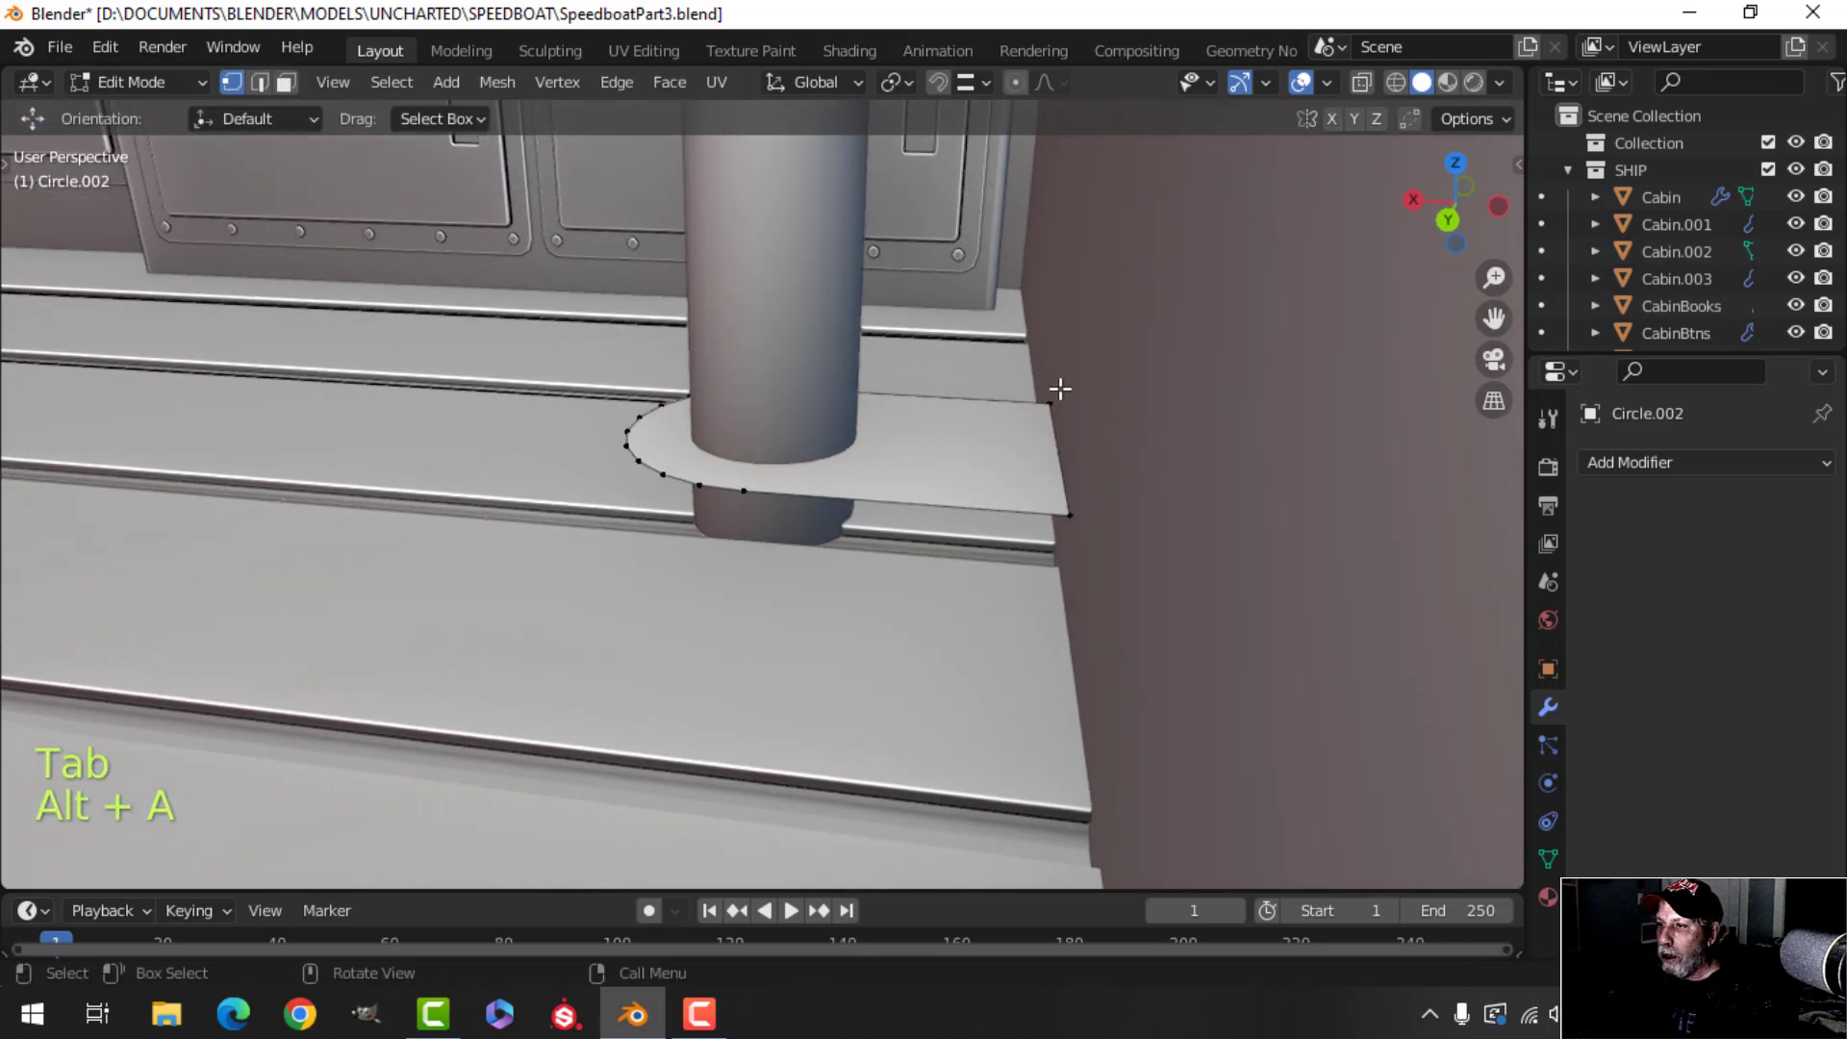
pyautogui.moveTo(965, 447); pyautogui.dragTo(996, 446)
# Extrude the base plate's face about 0.034 m downward and delete its bottom face.
pyautogui.press('a')
pyautogui.keyDown('shift'); pyautogui.moveTo(979, 553); pyautogui.dragTo(932, 548, button='middle'); pyautogui.keyUp('shift')
pyautogui.moveTo(933, 549); pyautogui.dragTo(960, 498, button='middle')
pyautogui.keyDown('shift'); pyautogui.moveTo(902, 519); pyautogui.dragTo(892, 551, button='middle'); pyautogui.keyUp('shift')
pyautogui.press('e')
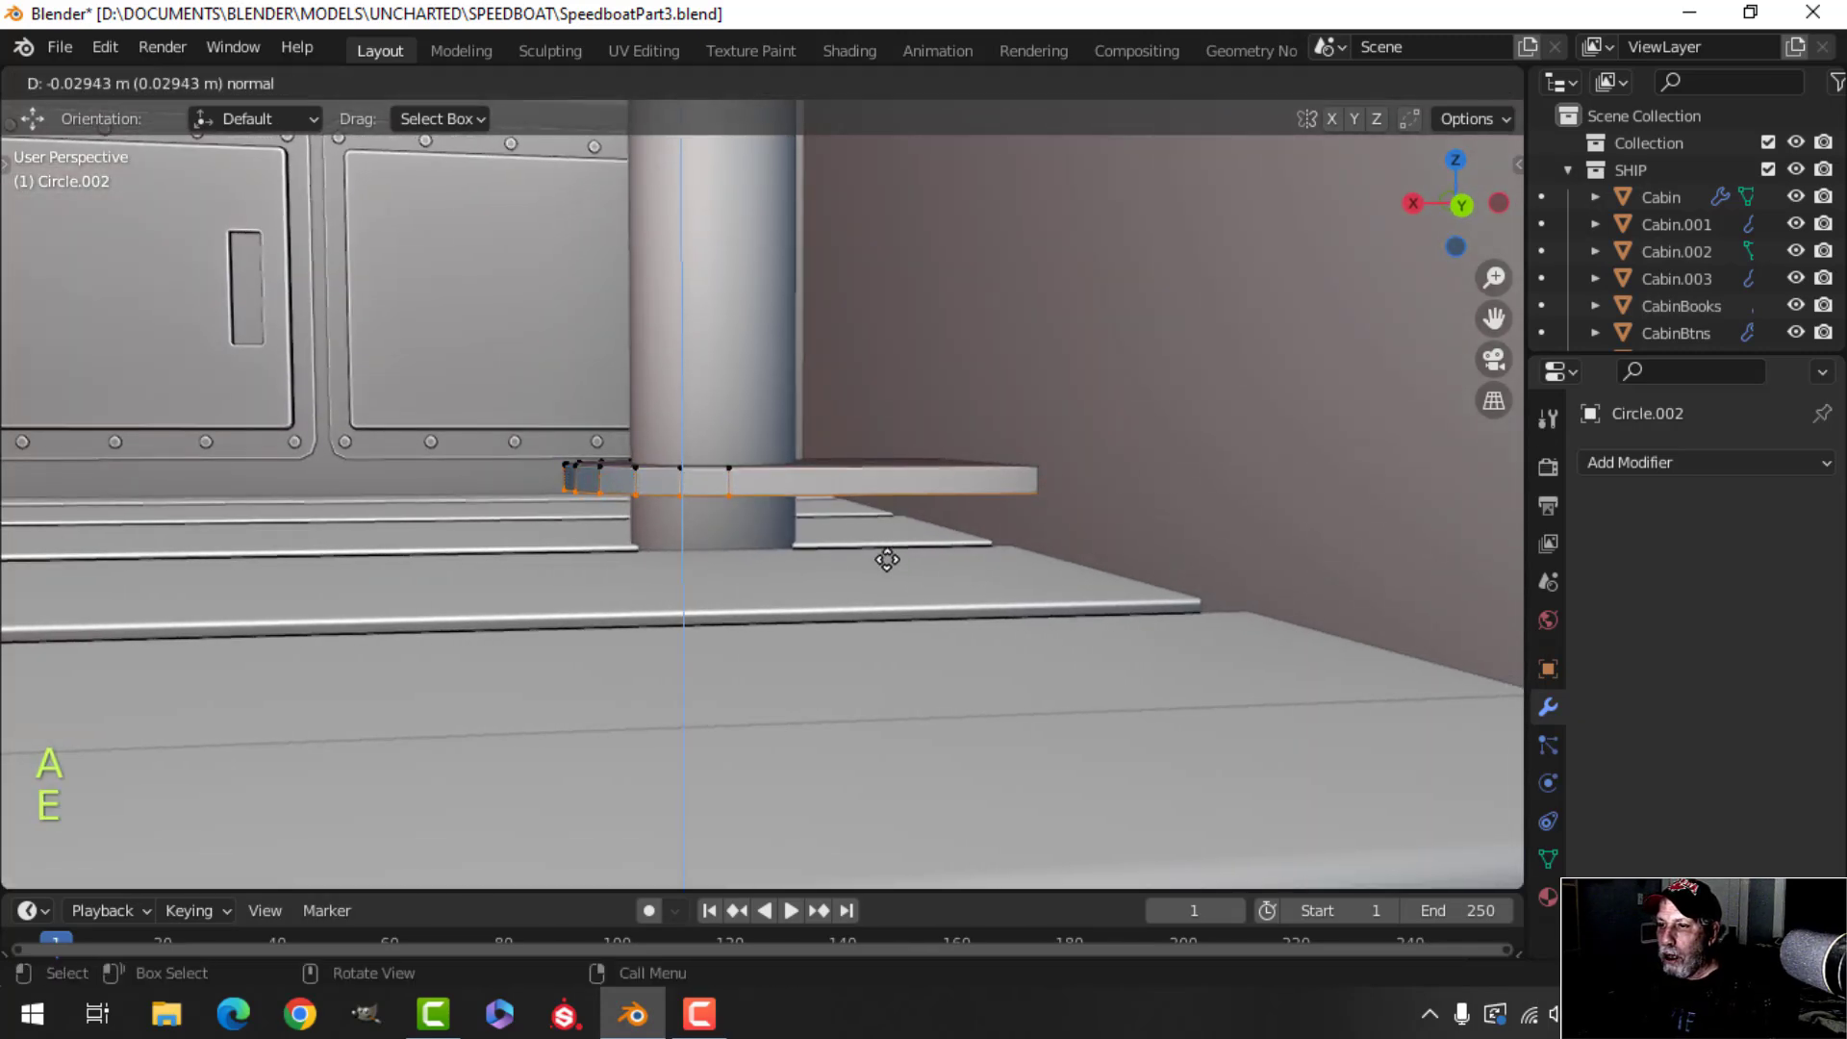
pyautogui.click(887, 564)
pyautogui.press('x')
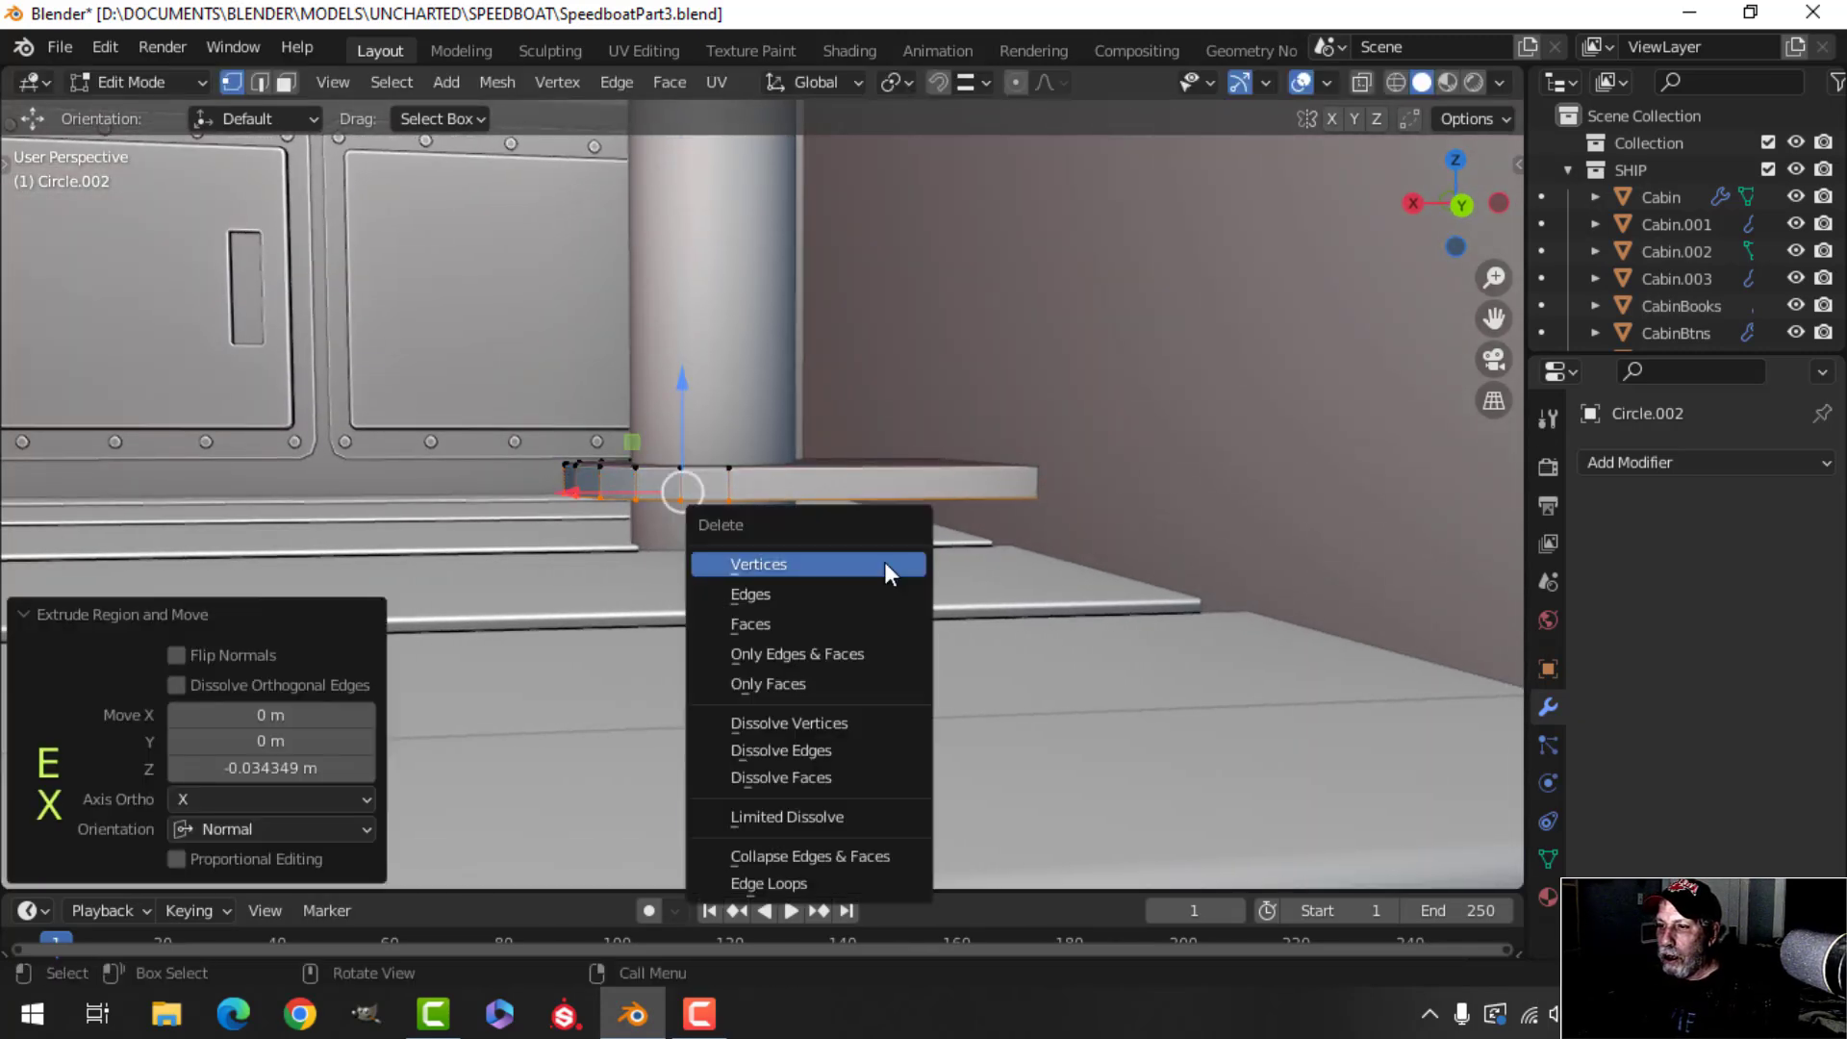
pyautogui.click(811, 632)
# Recalculate the plate's normals to the outside and bevel its upper rim edges 0.006 m wide with 2 segments.
pyautogui.moveTo(851, 567); pyautogui.dragTo(903, 552, button='middle')
pyautogui.scroll(2, 860, 606)
pyautogui.press('a')
pyautogui.hotkey('alt', 'n')
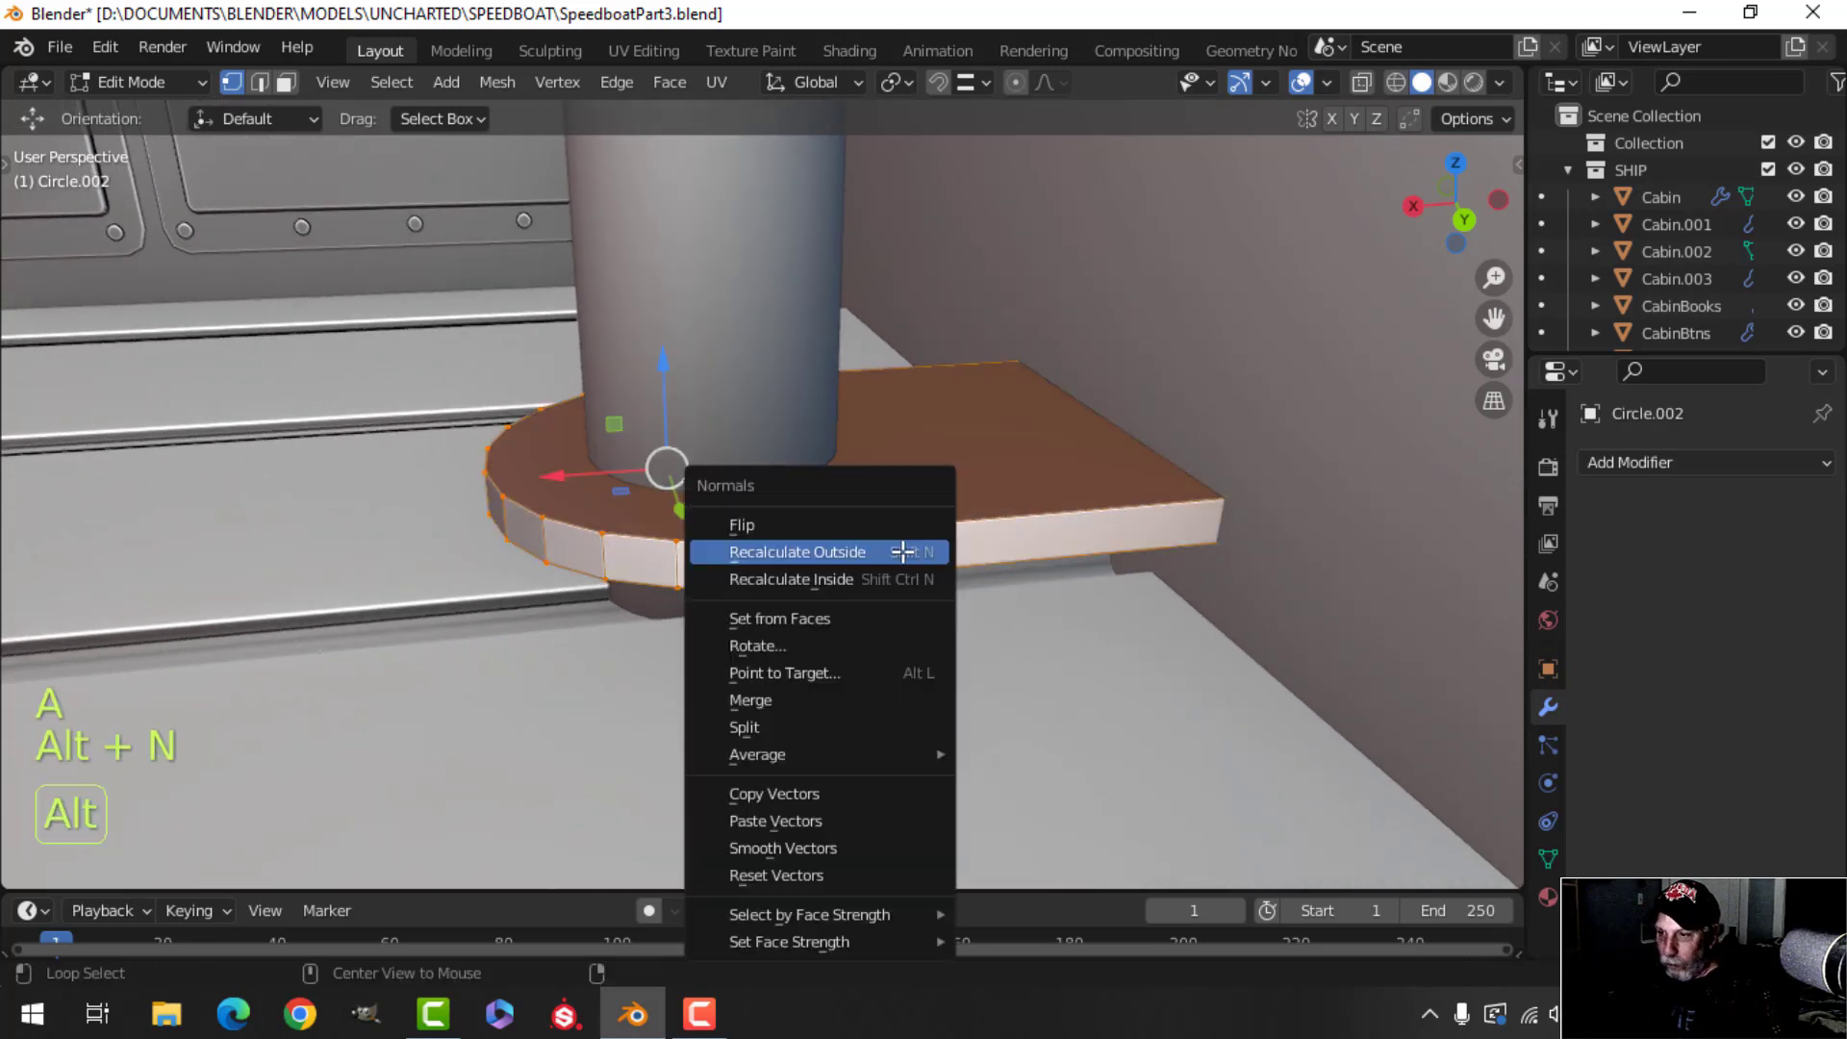
pyautogui.click(903, 552)
pyautogui.hotkey('alt', 'a')
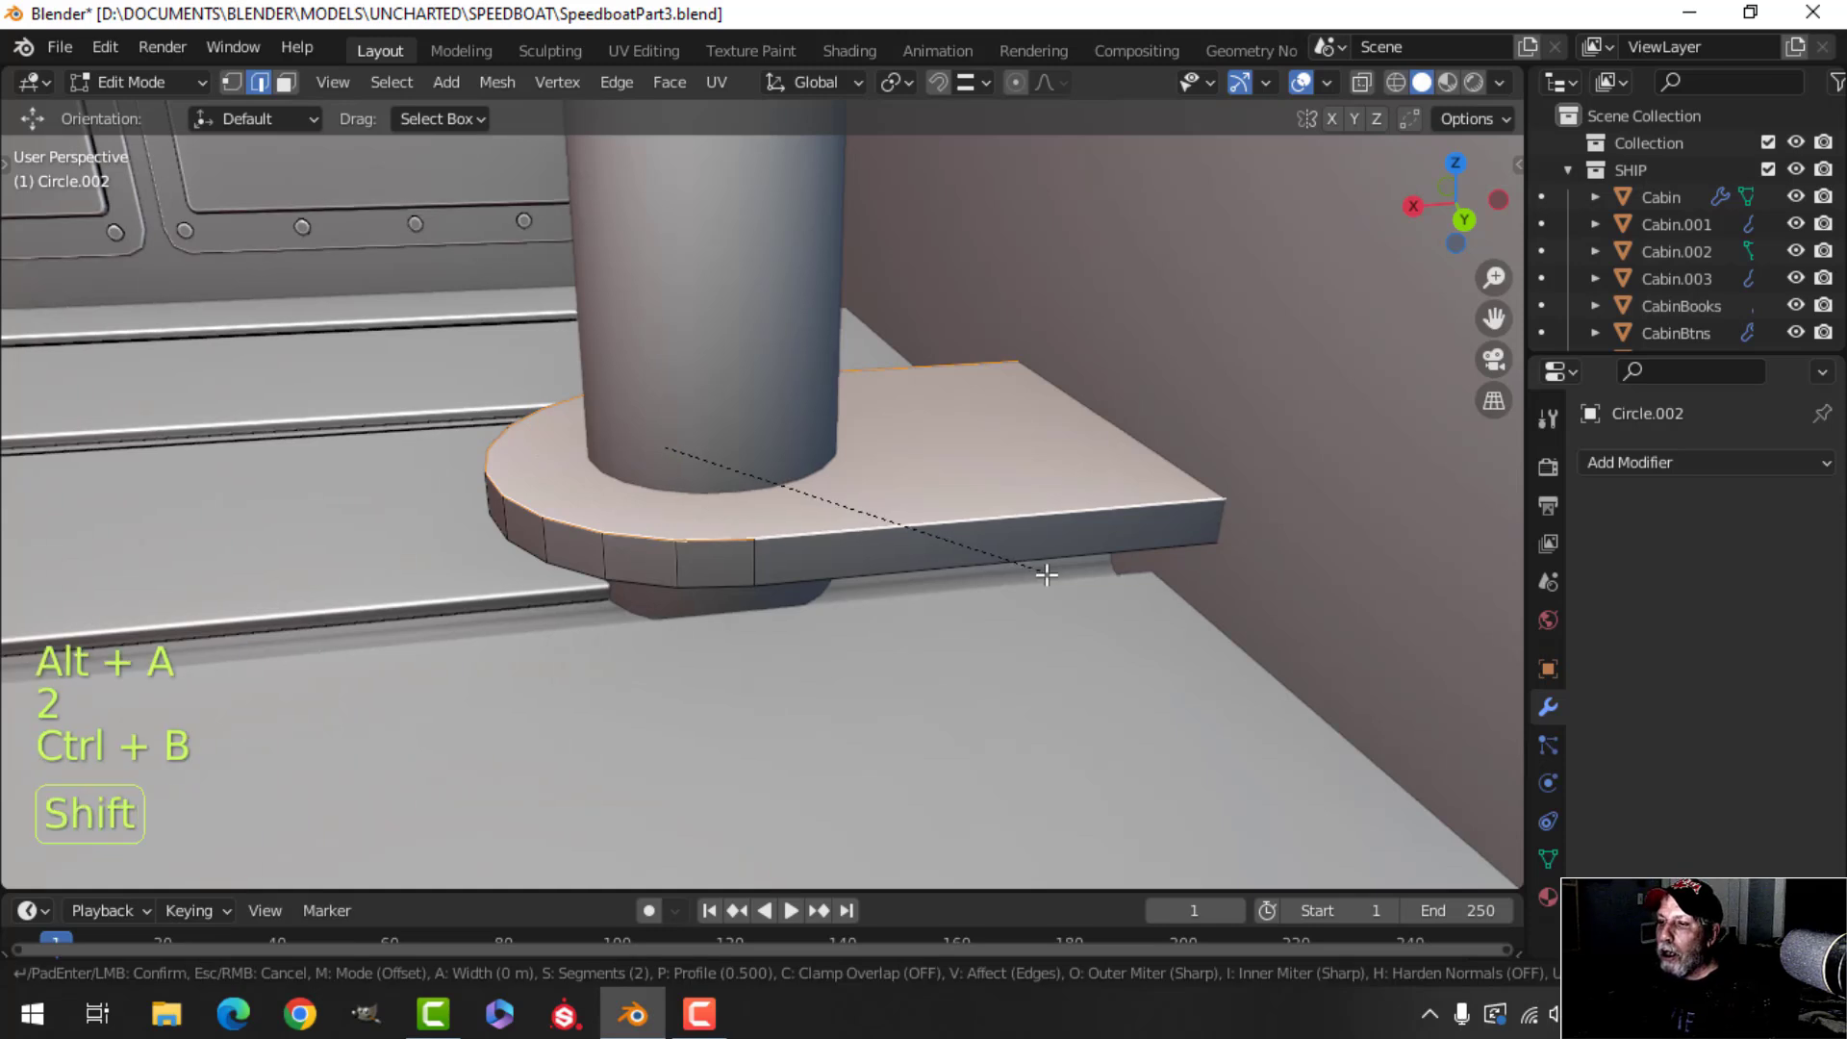
pyautogui.click(1112, 600)
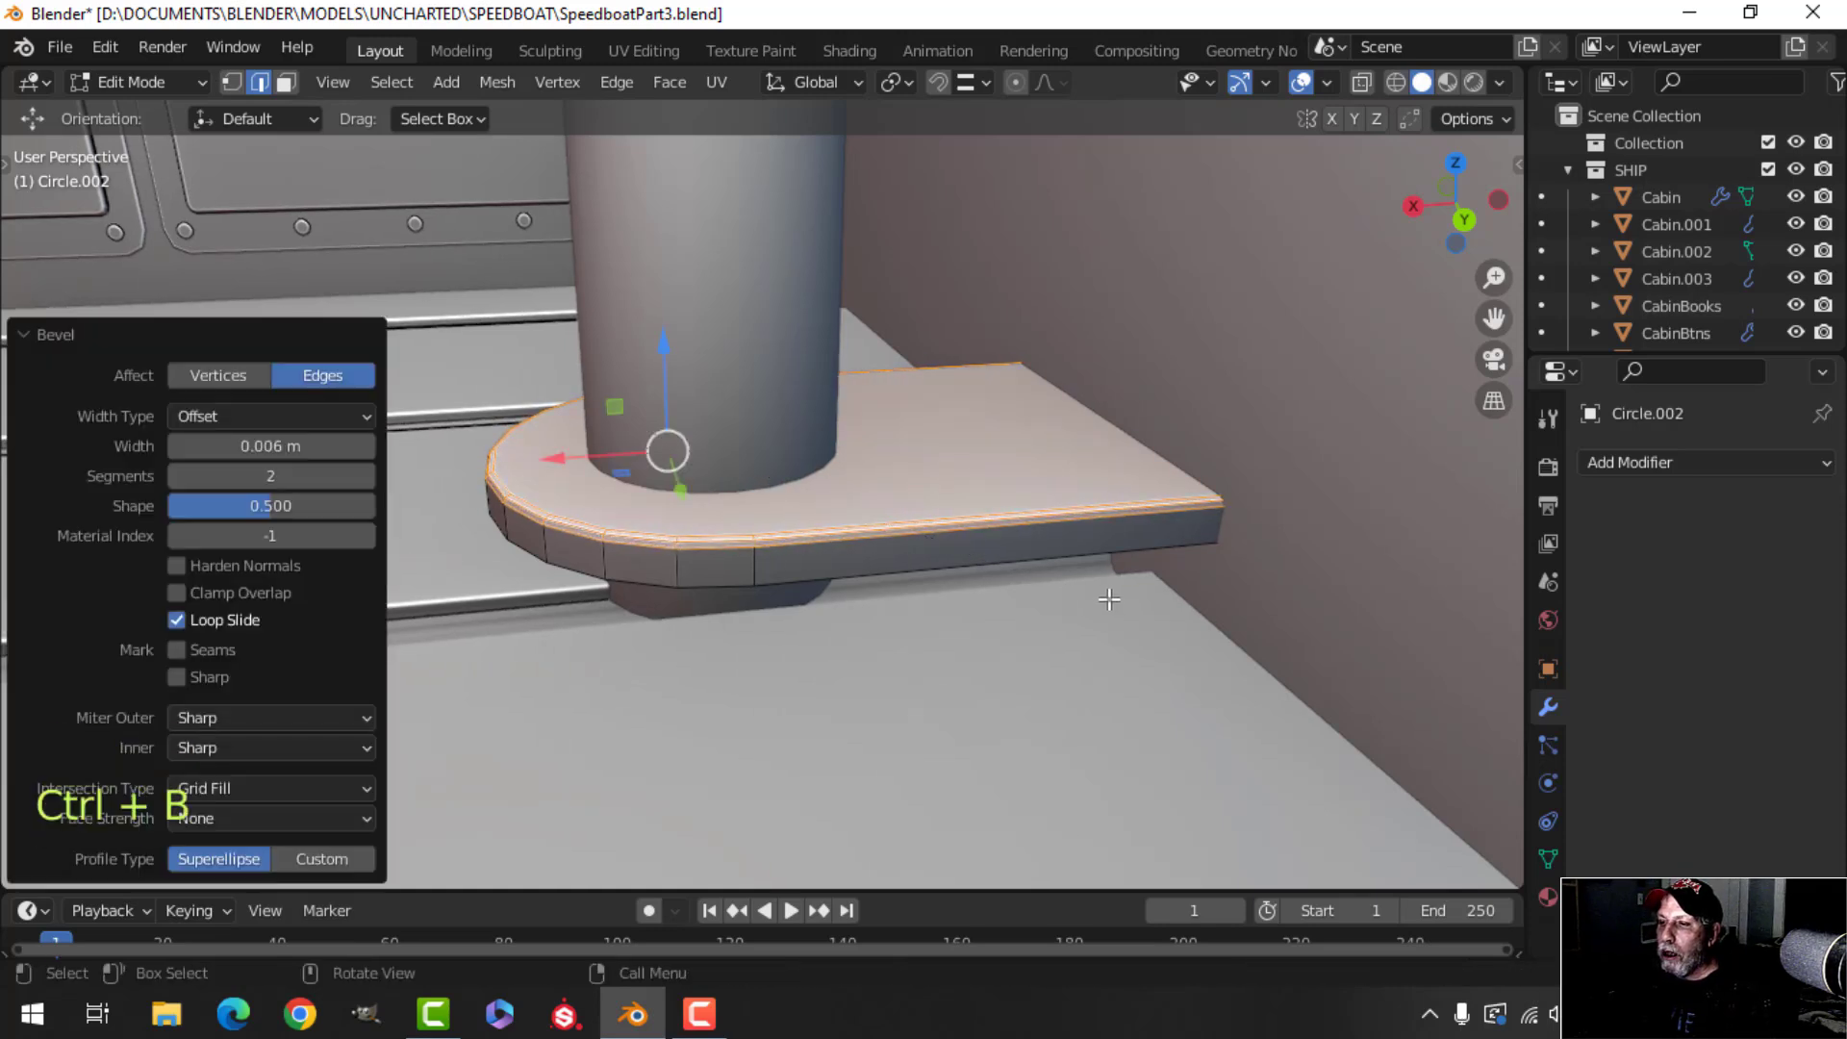
# Lower the whole base plate about 0.066 m along Z onto the deck and return to Object Mode.
pyautogui.press('a')
pyautogui.press('g')
pyautogui.press('z')
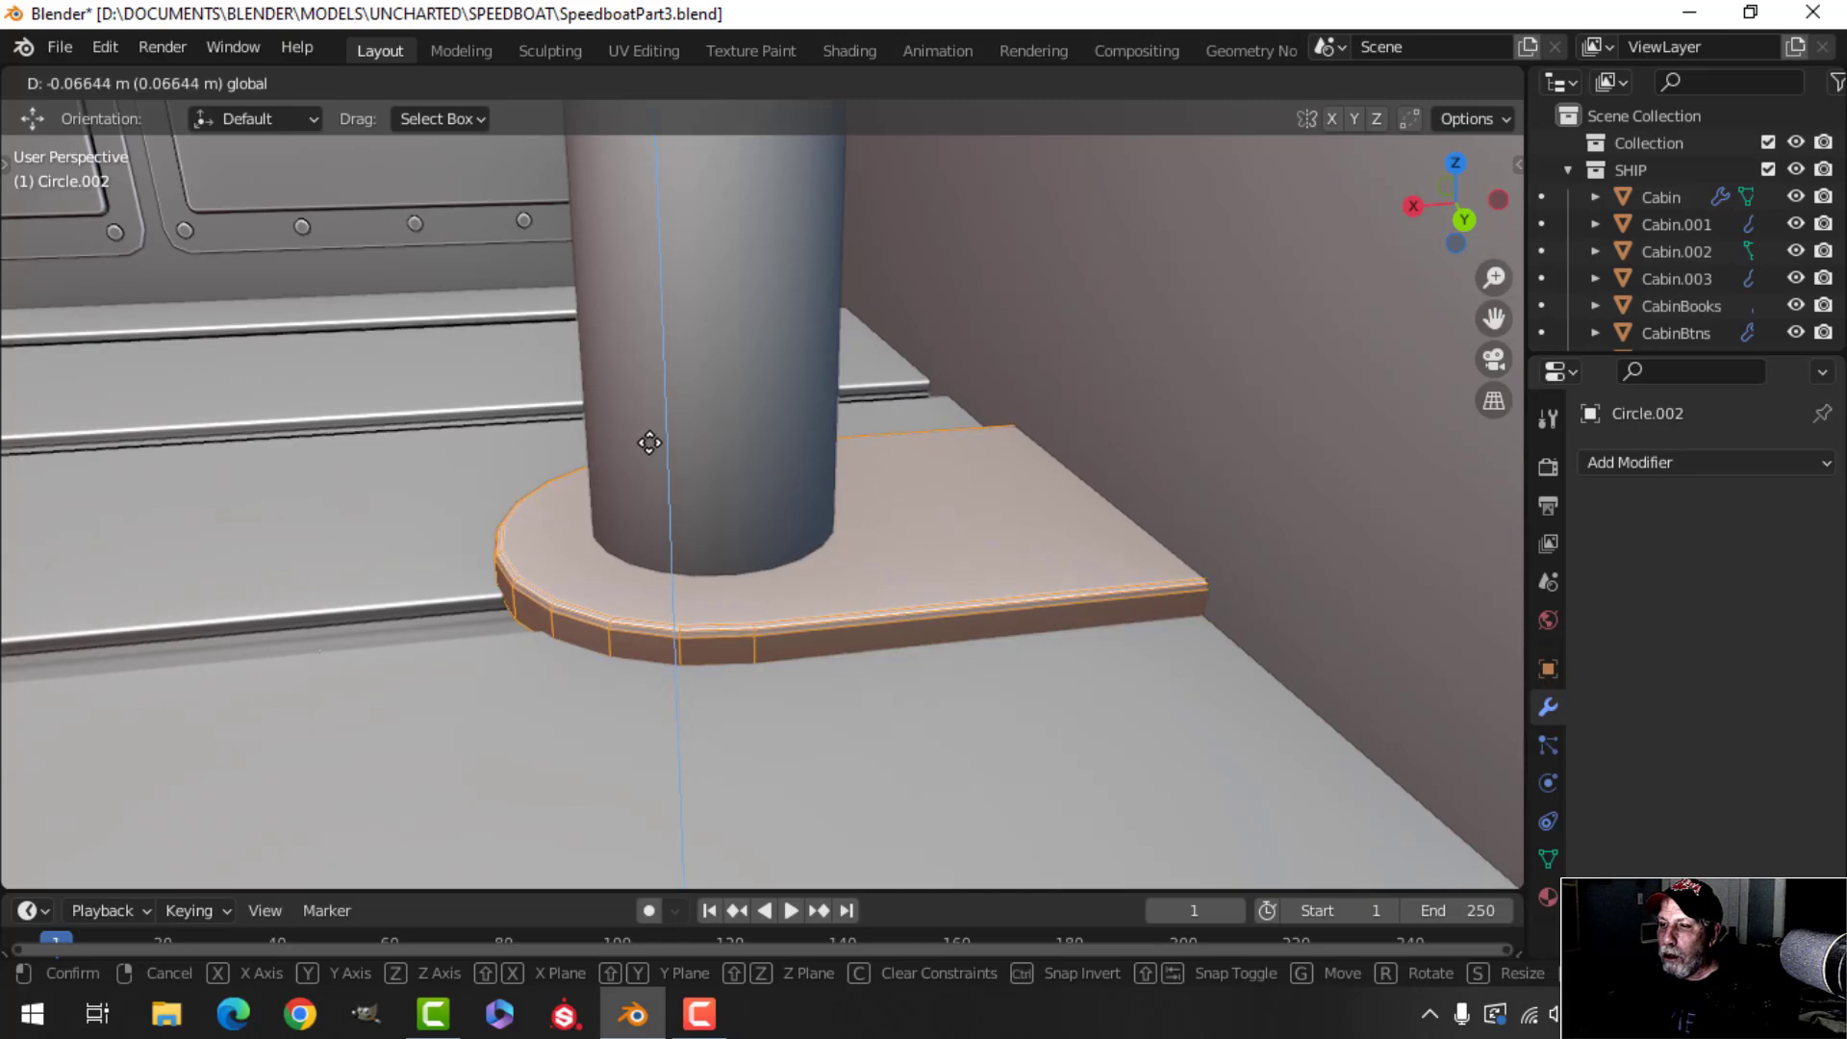
pyautogui.click(650, 445)
pyautogui.press('Tab')
pyautogui.scroll(-5, 850, 462)
pyautogui.hotkey('alt', 'a')
pyautogui.moveTo(893, 465); pyautogui.dragTo(748, 474, button='middle')
pyautogui.scroll(-3, 823, 497)
pyautogui.scroll(3, 747, 473)
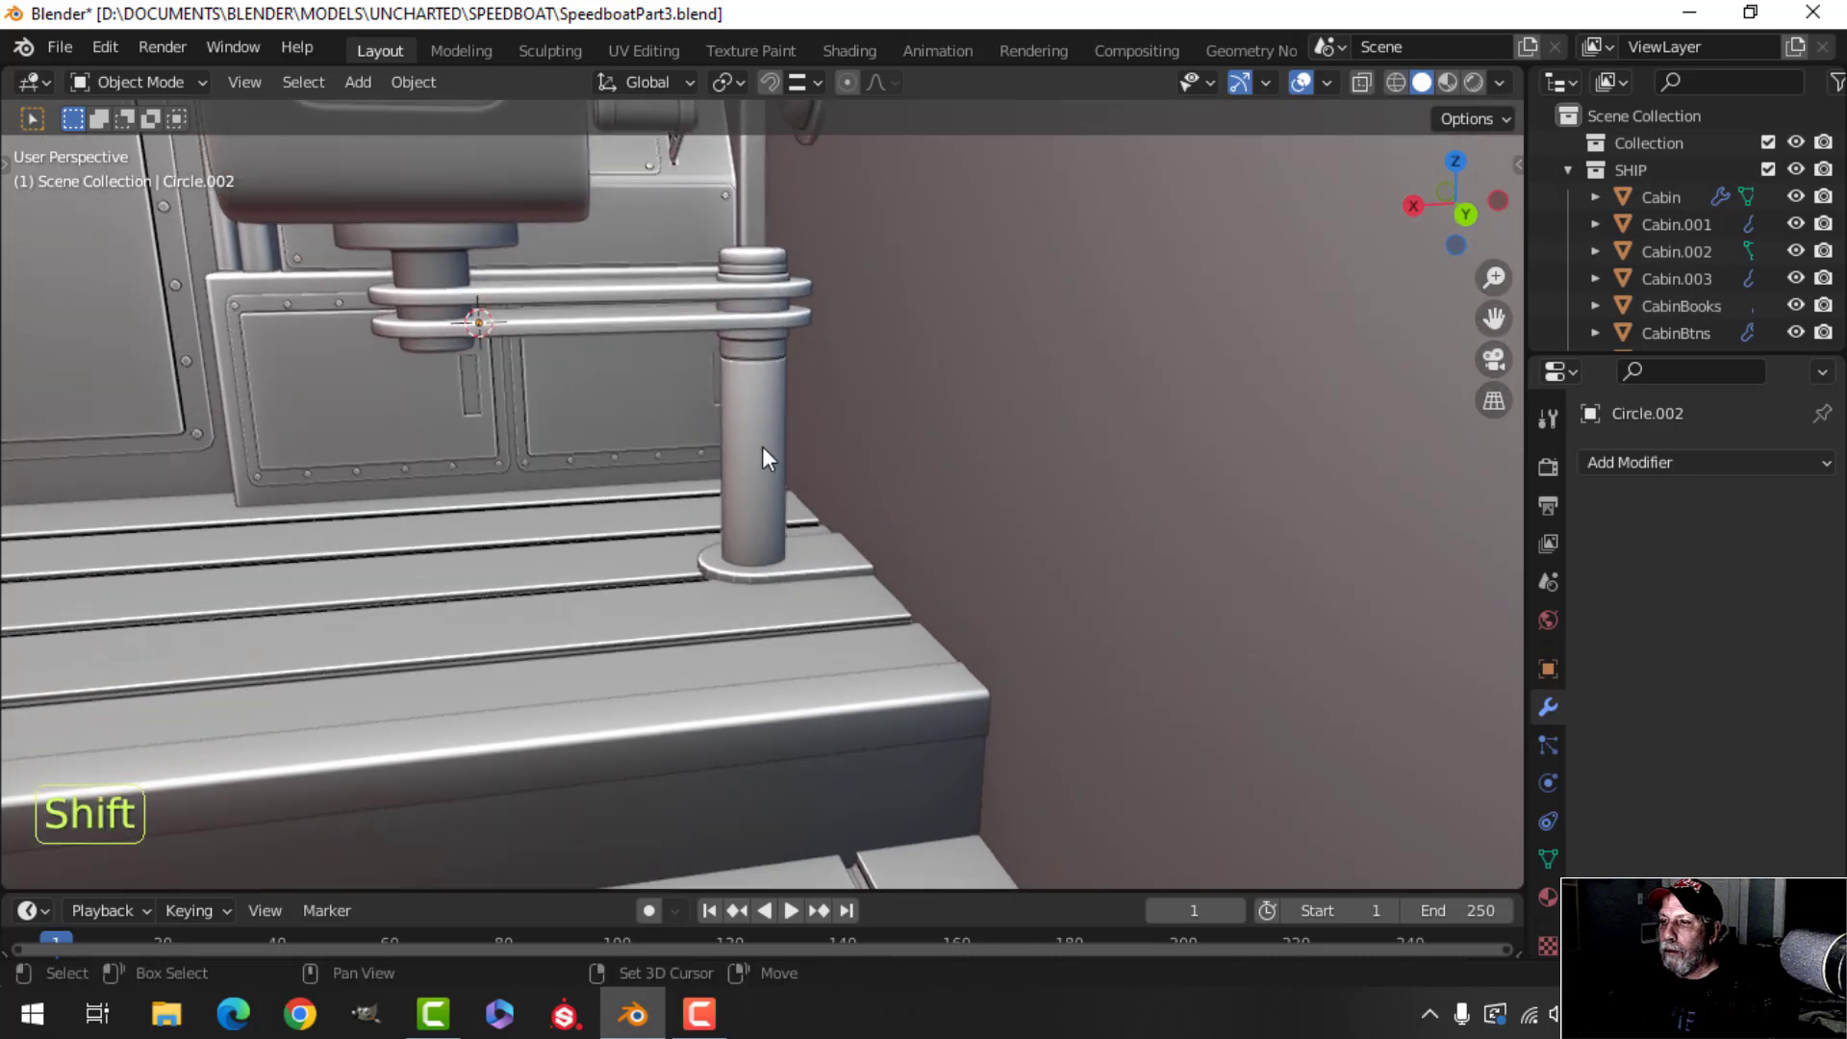
# Add a loop cut around the support post's long shaft, slide it up toward the lower groove, and return to Object Mode.
pyautogui.click(763, 447)
pyautogui.press('Tab')
pyautogui.press('a')
pyautogui.scroll(3, 839, 472)
pyautogui.hotkey('alt', 'a')
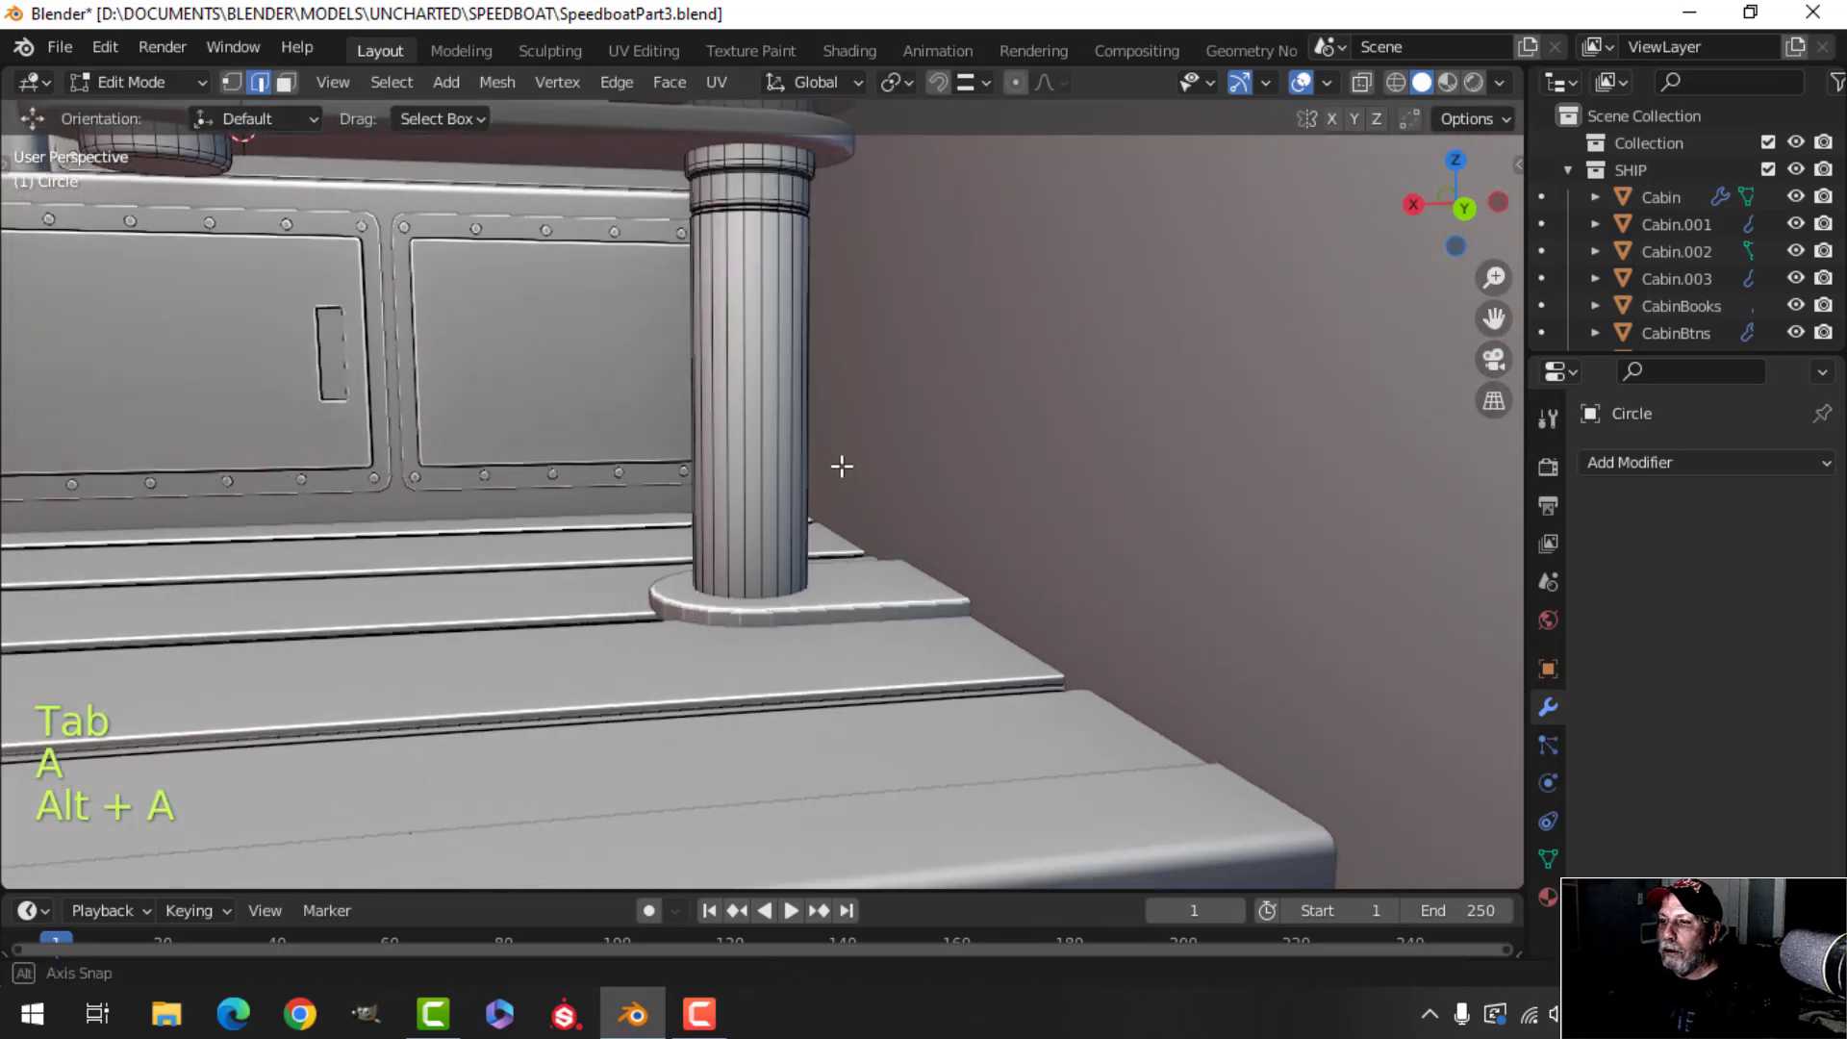
pyautogui.hotkey('ctrl', 'r')
pyautogui.click(796, 460)
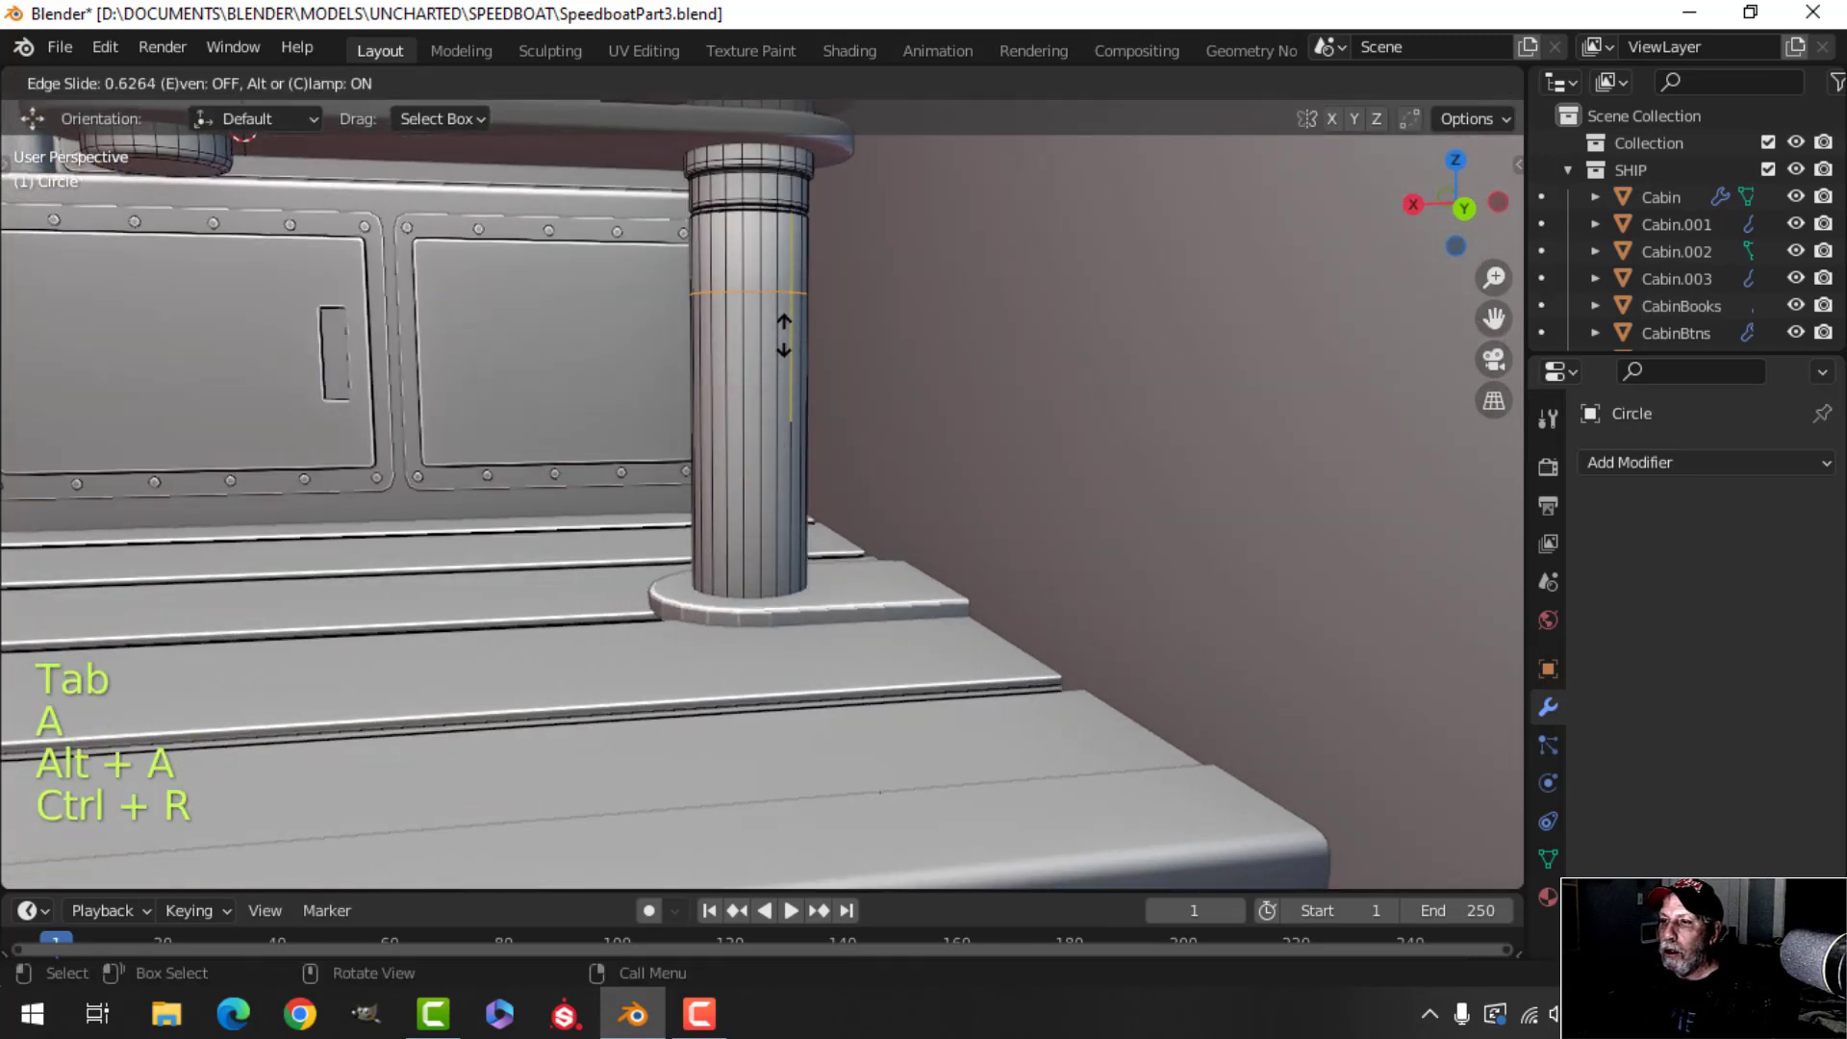
pyautogui.click(782, 269)
pyautogui.press('Tab')
pyautogui.scroll(-4, 822, 379)
pyautogui.hotkey('alt', 'a')
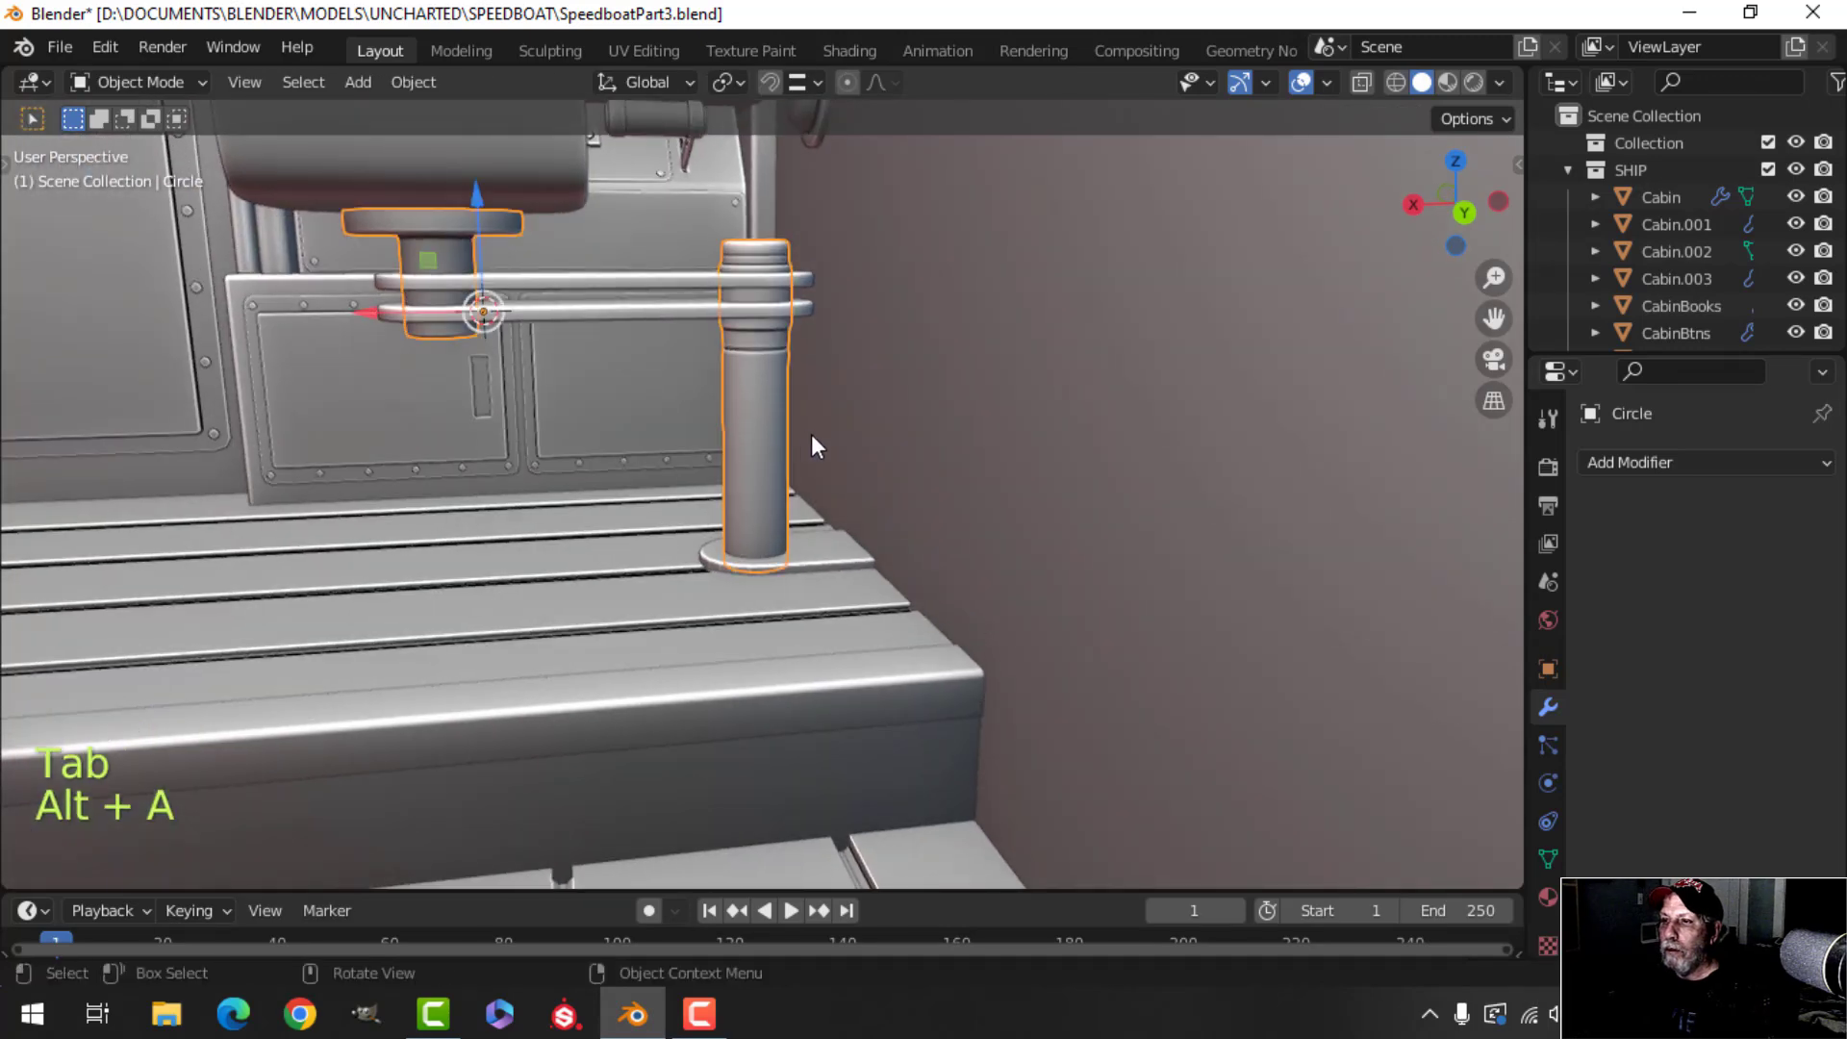
# Slim the whole support post slightly by scaling its linked geometry down in X and Y only, ending in Object Mode.
pyautogui.press('Tab')
pyautogui.press('a')
pyautogui.moveTo(820, 449); pyautogui.dragTo(811, 458, button='middle')
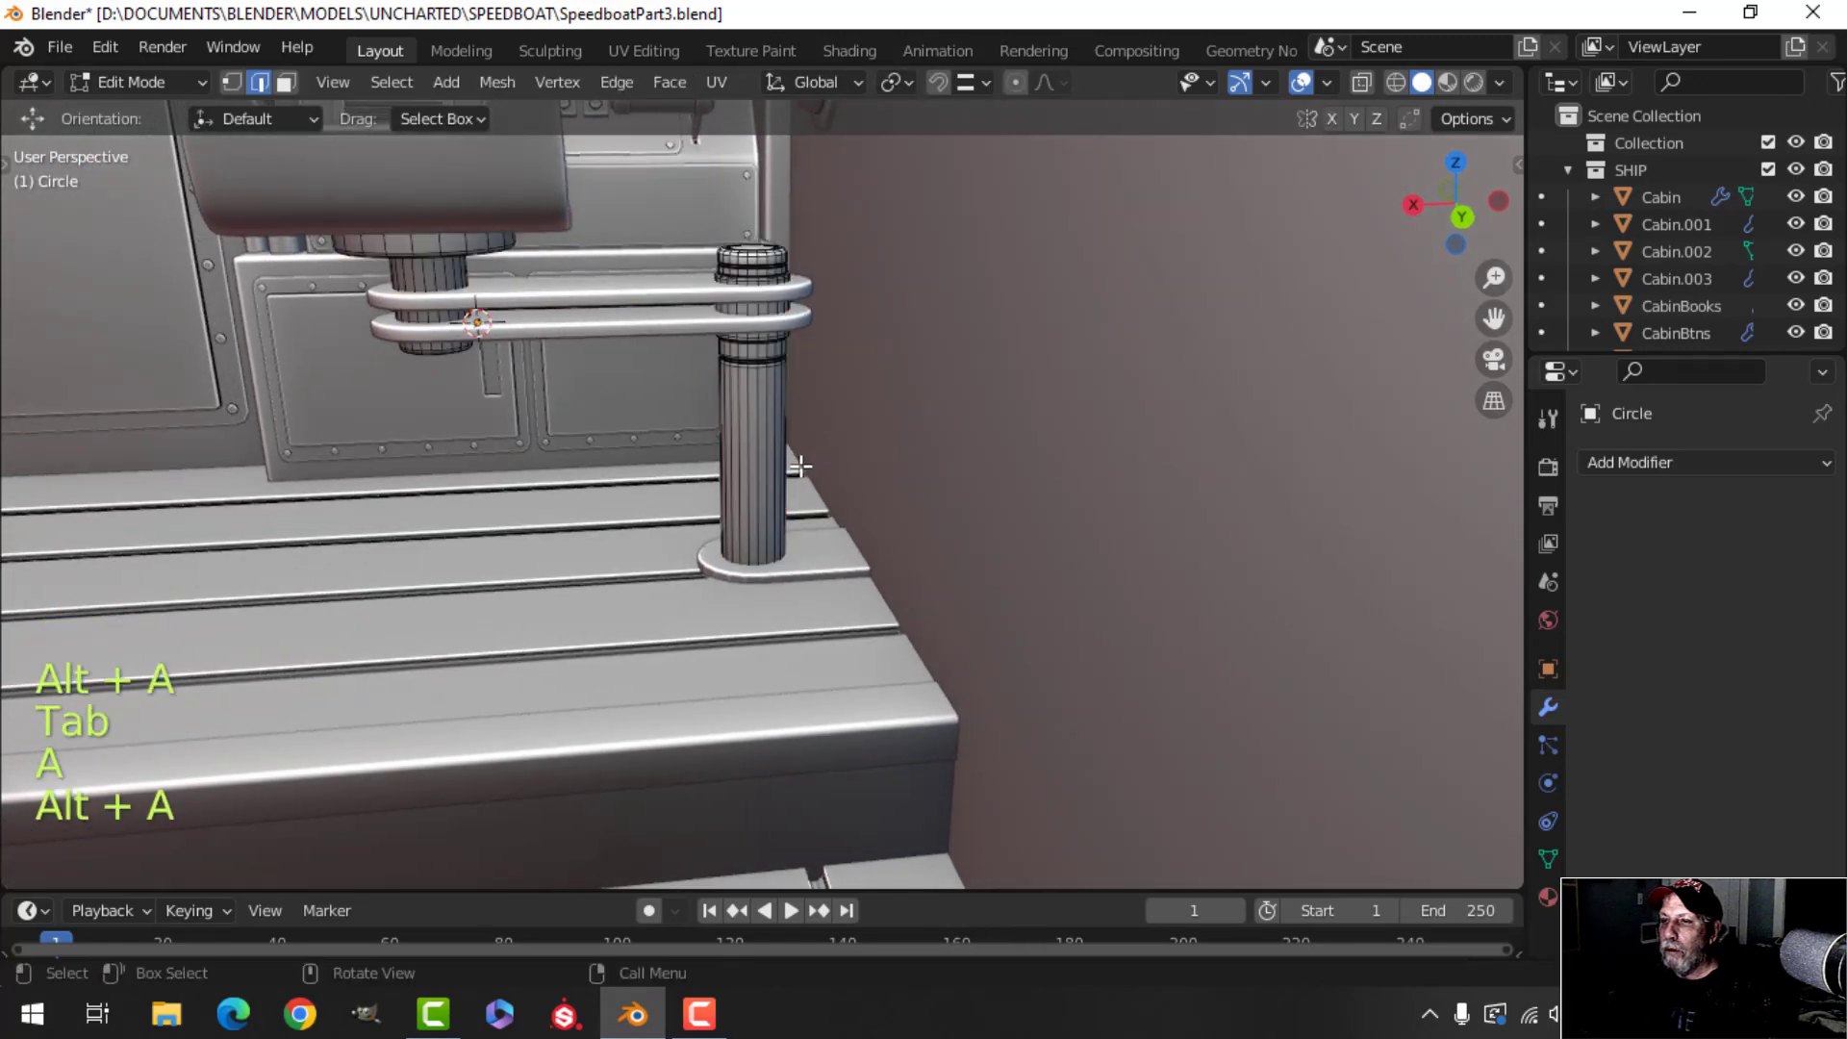
pyautogui.hotkey('ctrl', 'l')
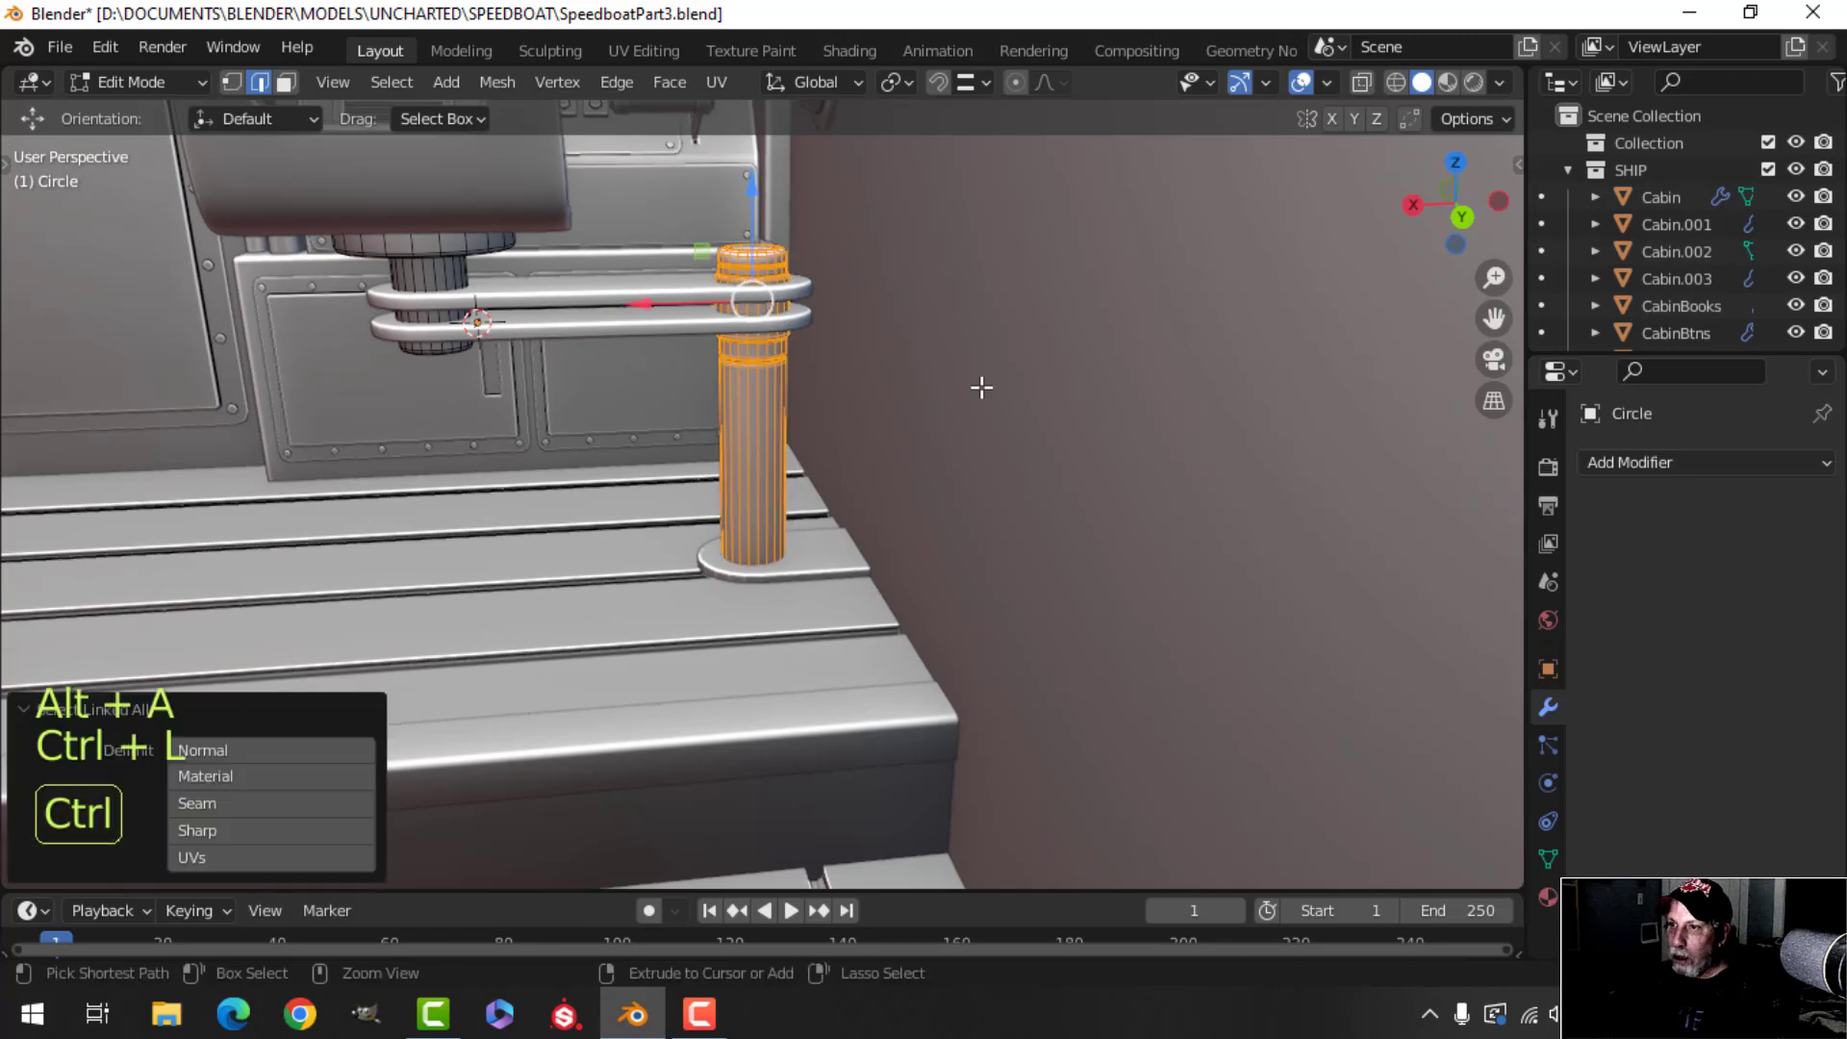
pyautogui.press('s')
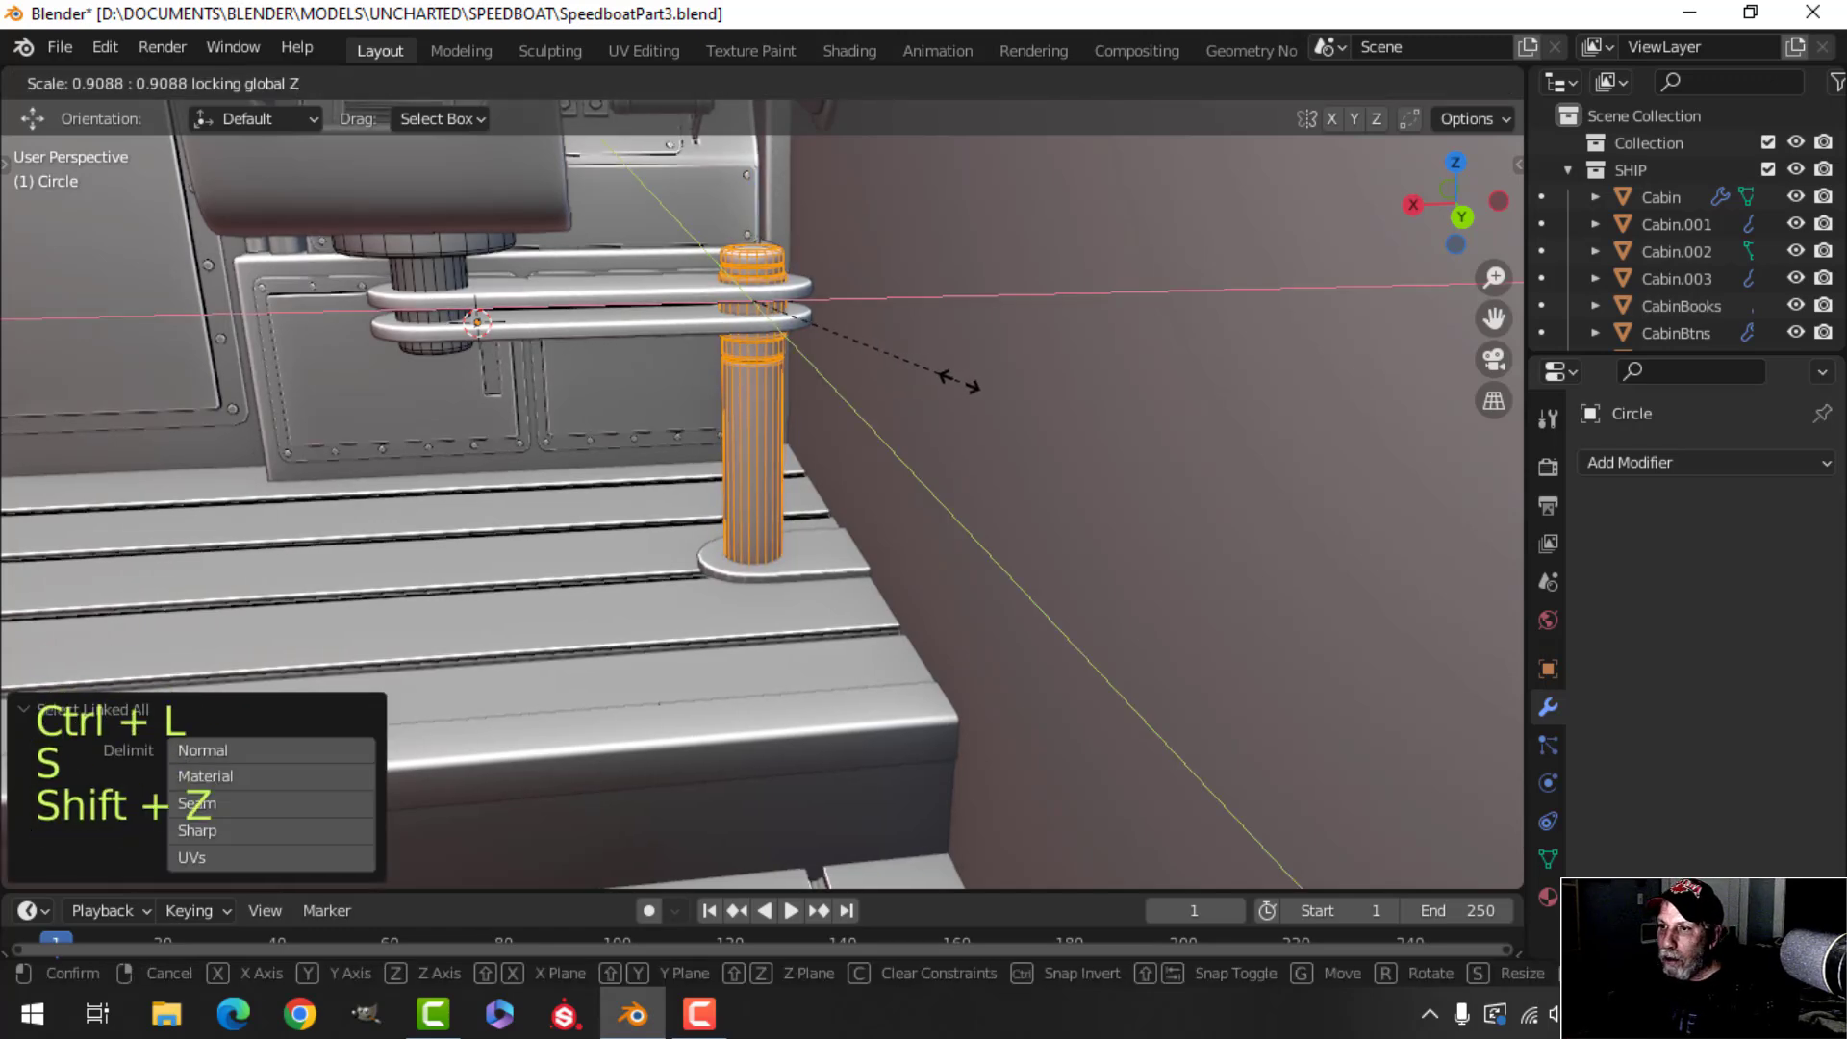
pyautogui.click(939, 382)
pyautogui.press('Tab')
pyautogui.scroll(-3, 922, 375)
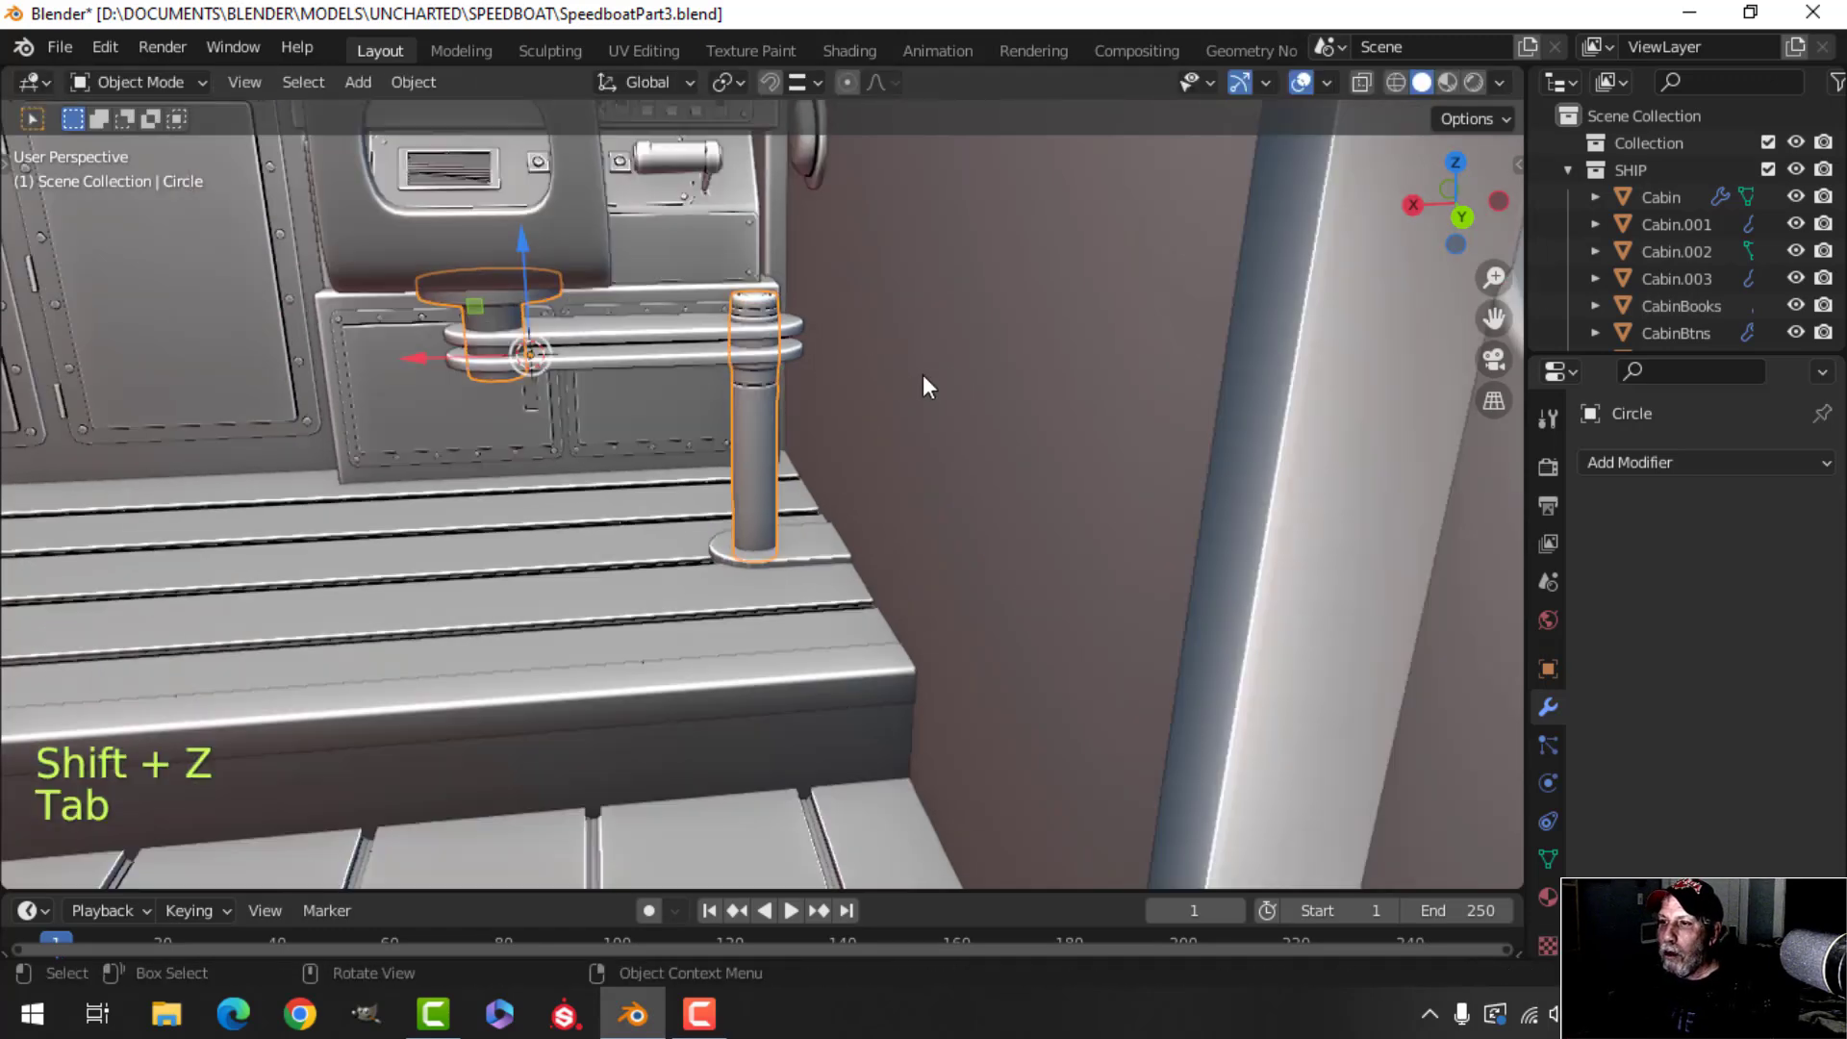
# Separate the round pedestal under the seat from the support post into its own object and return to Object Mode.
pyautogui.hotkey('alt', 'a')
pyautogui.moveTo(835, 429); pyautogui.dragTo(903, 419, button='middle')
pyautogui.click(904, 371)
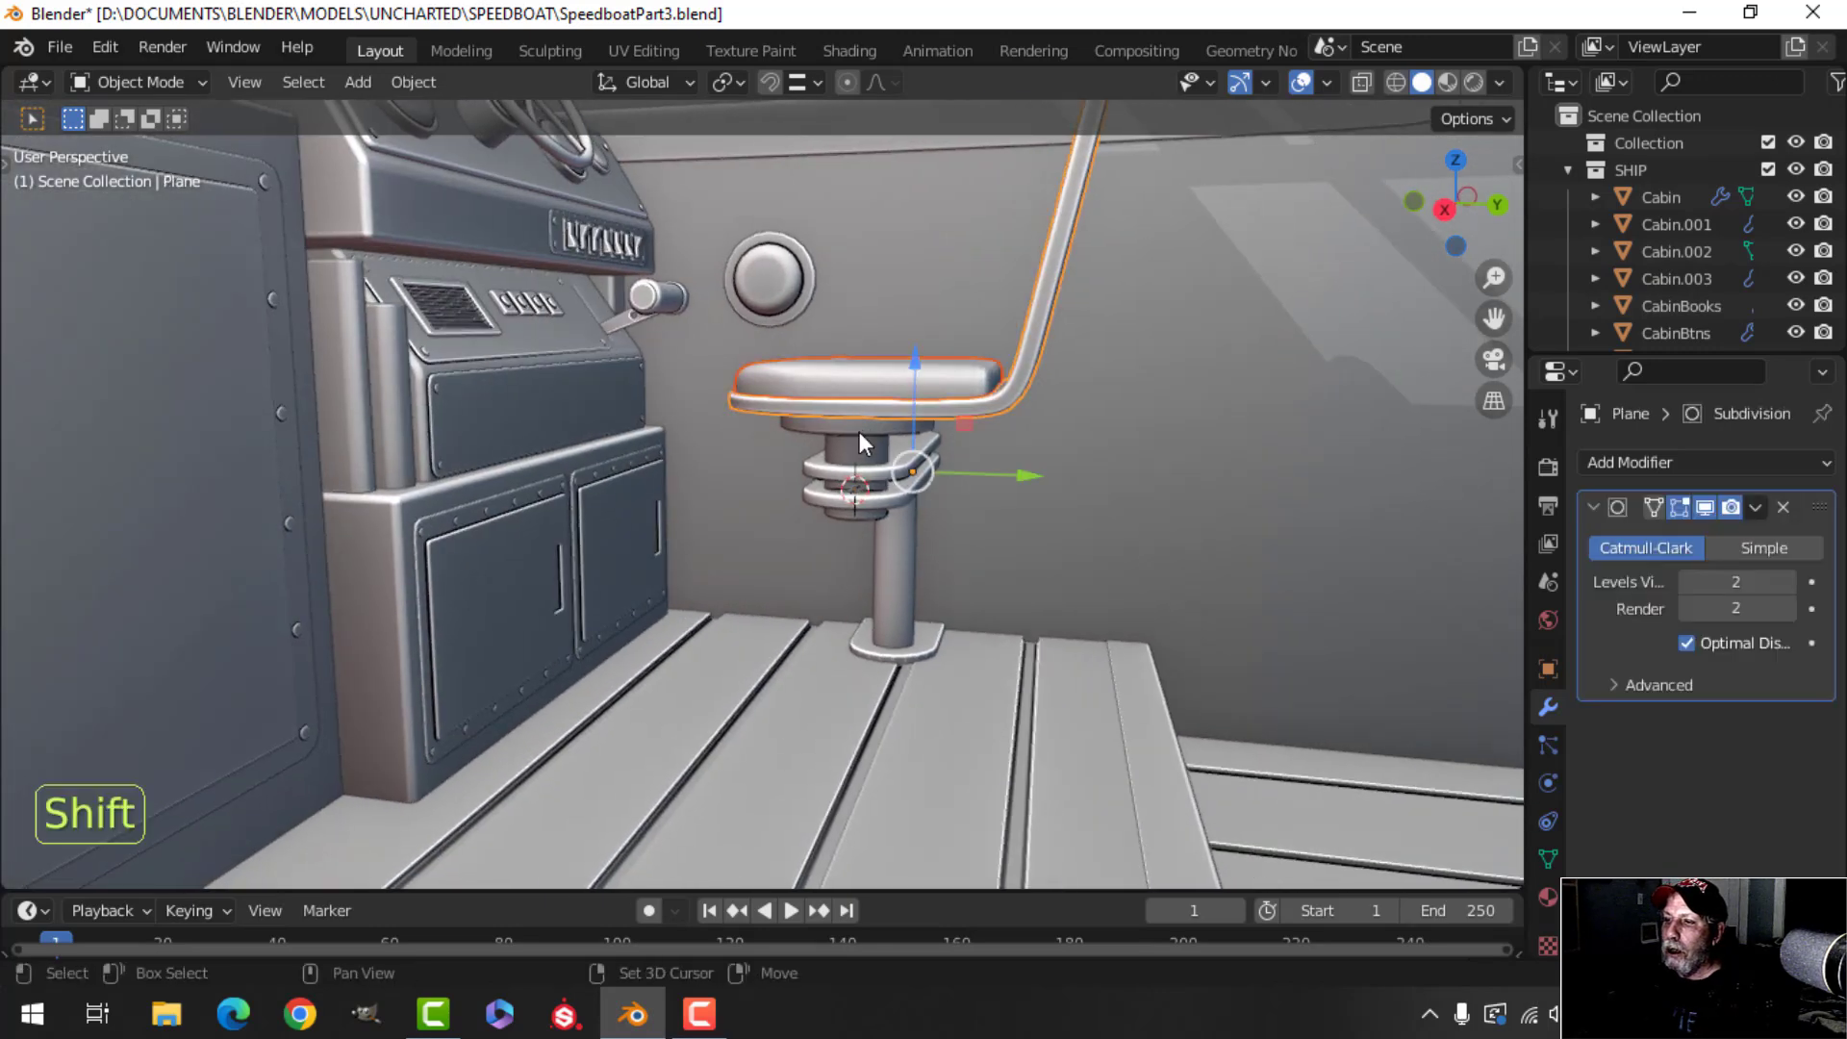
pyautogui.keyDown('shift'); pyautogui.click(877, 425); pyautogui.keyUp('shift')
pyautogui.moveTo(903, 406); pyautogui.dragTo(858, 418, button='middle')
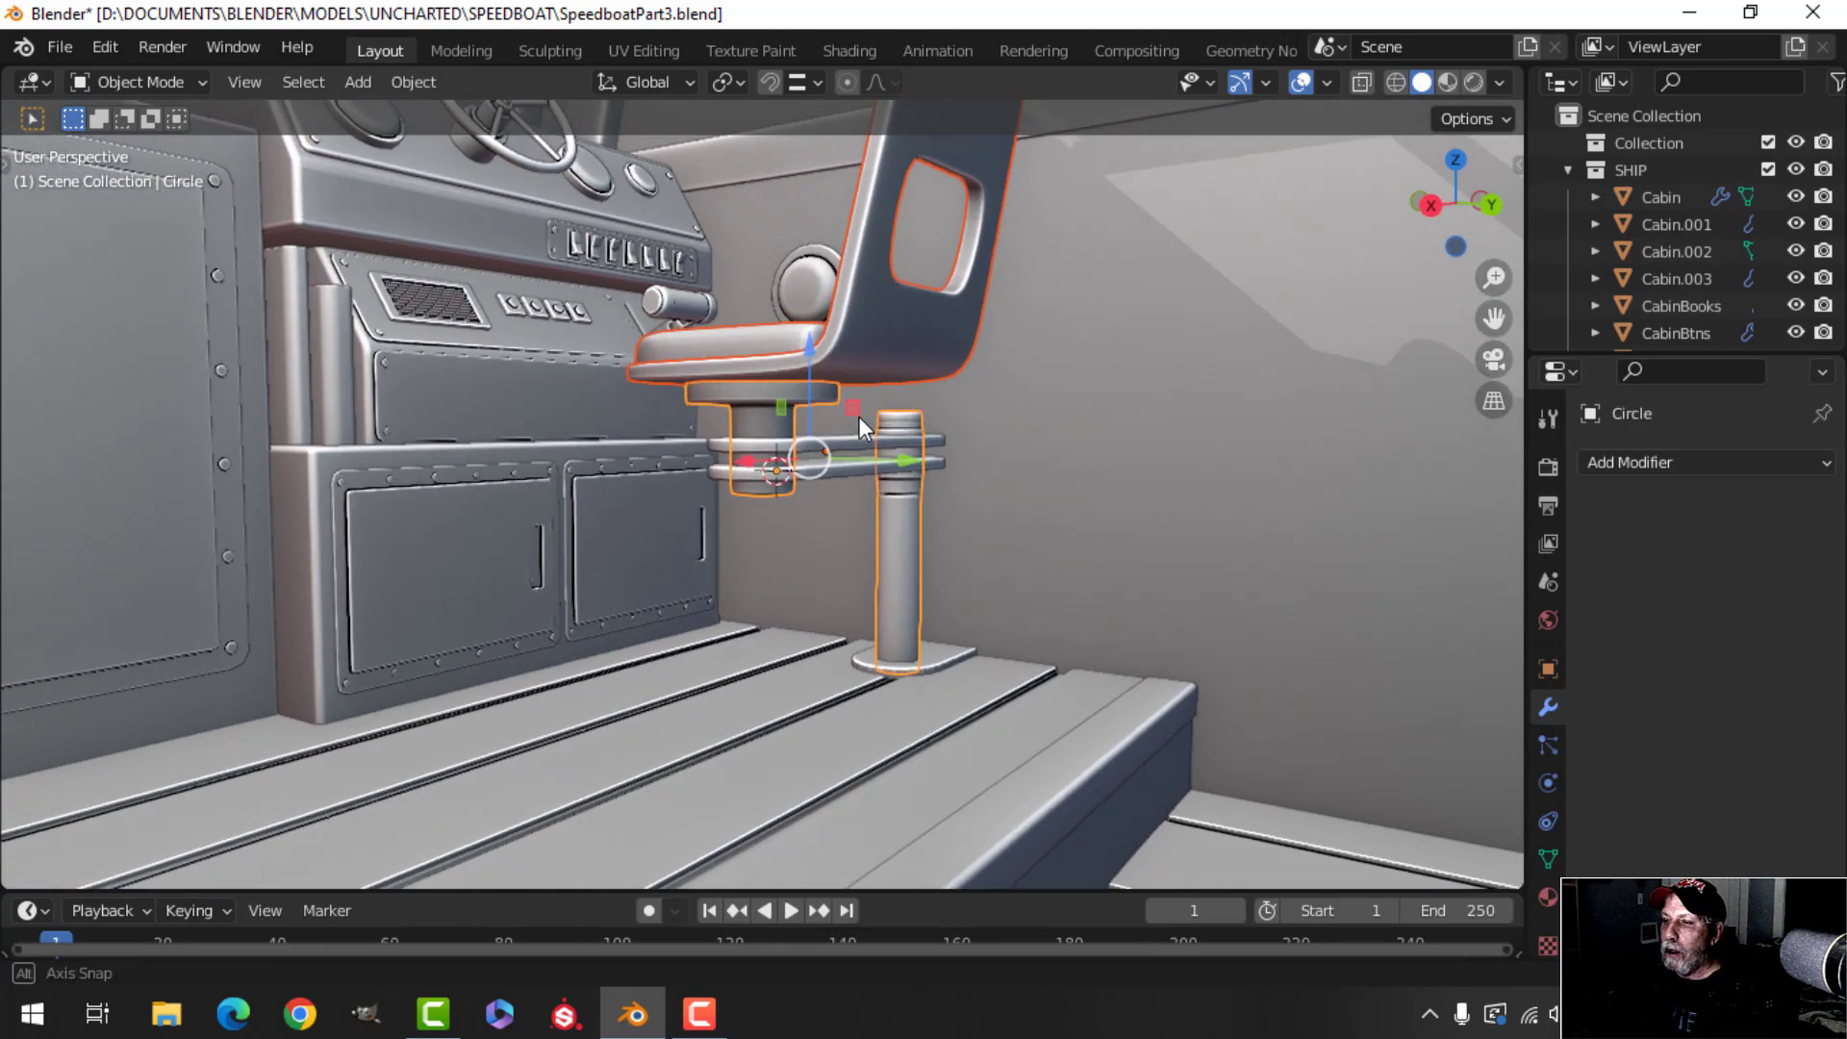
pyautogui.hotkey('alt', 'a')
pyautogui.press('Tab')
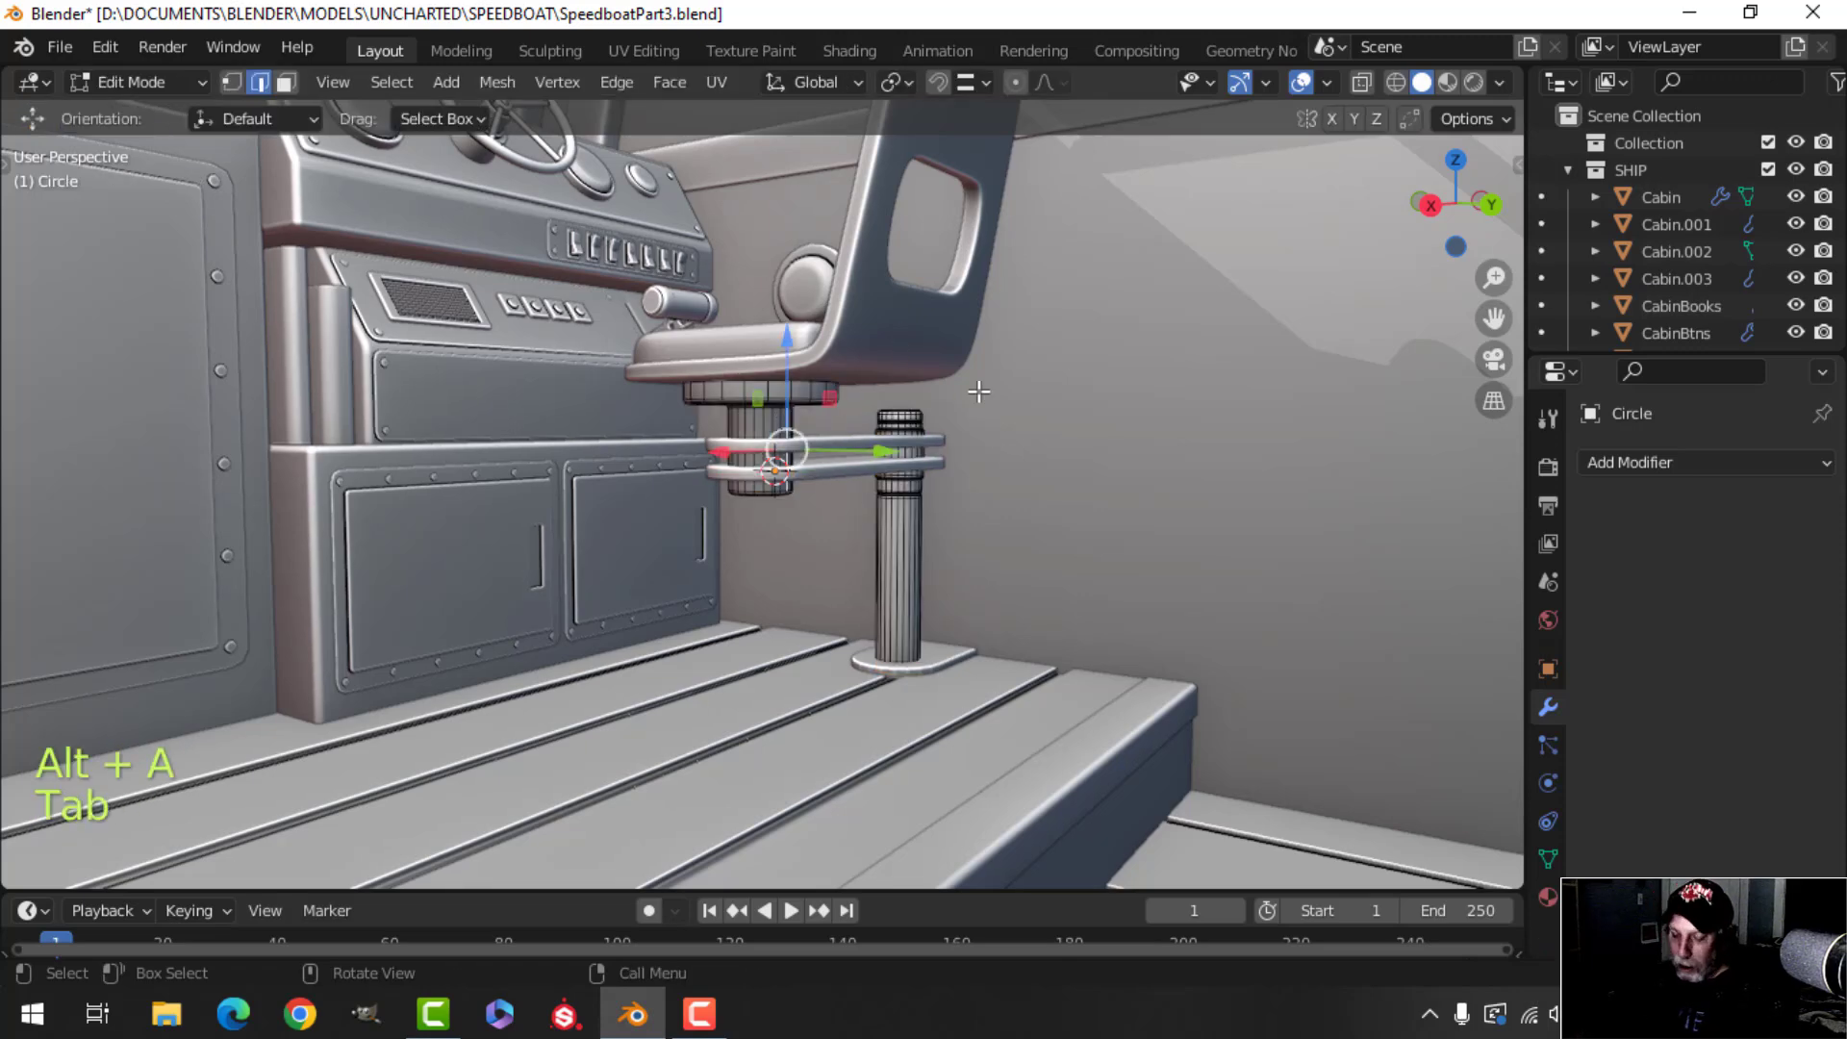
pyautogui.hotkey('ctrl', 'l')
pyautogui.press('p')
pyautogui.click(978, 391)
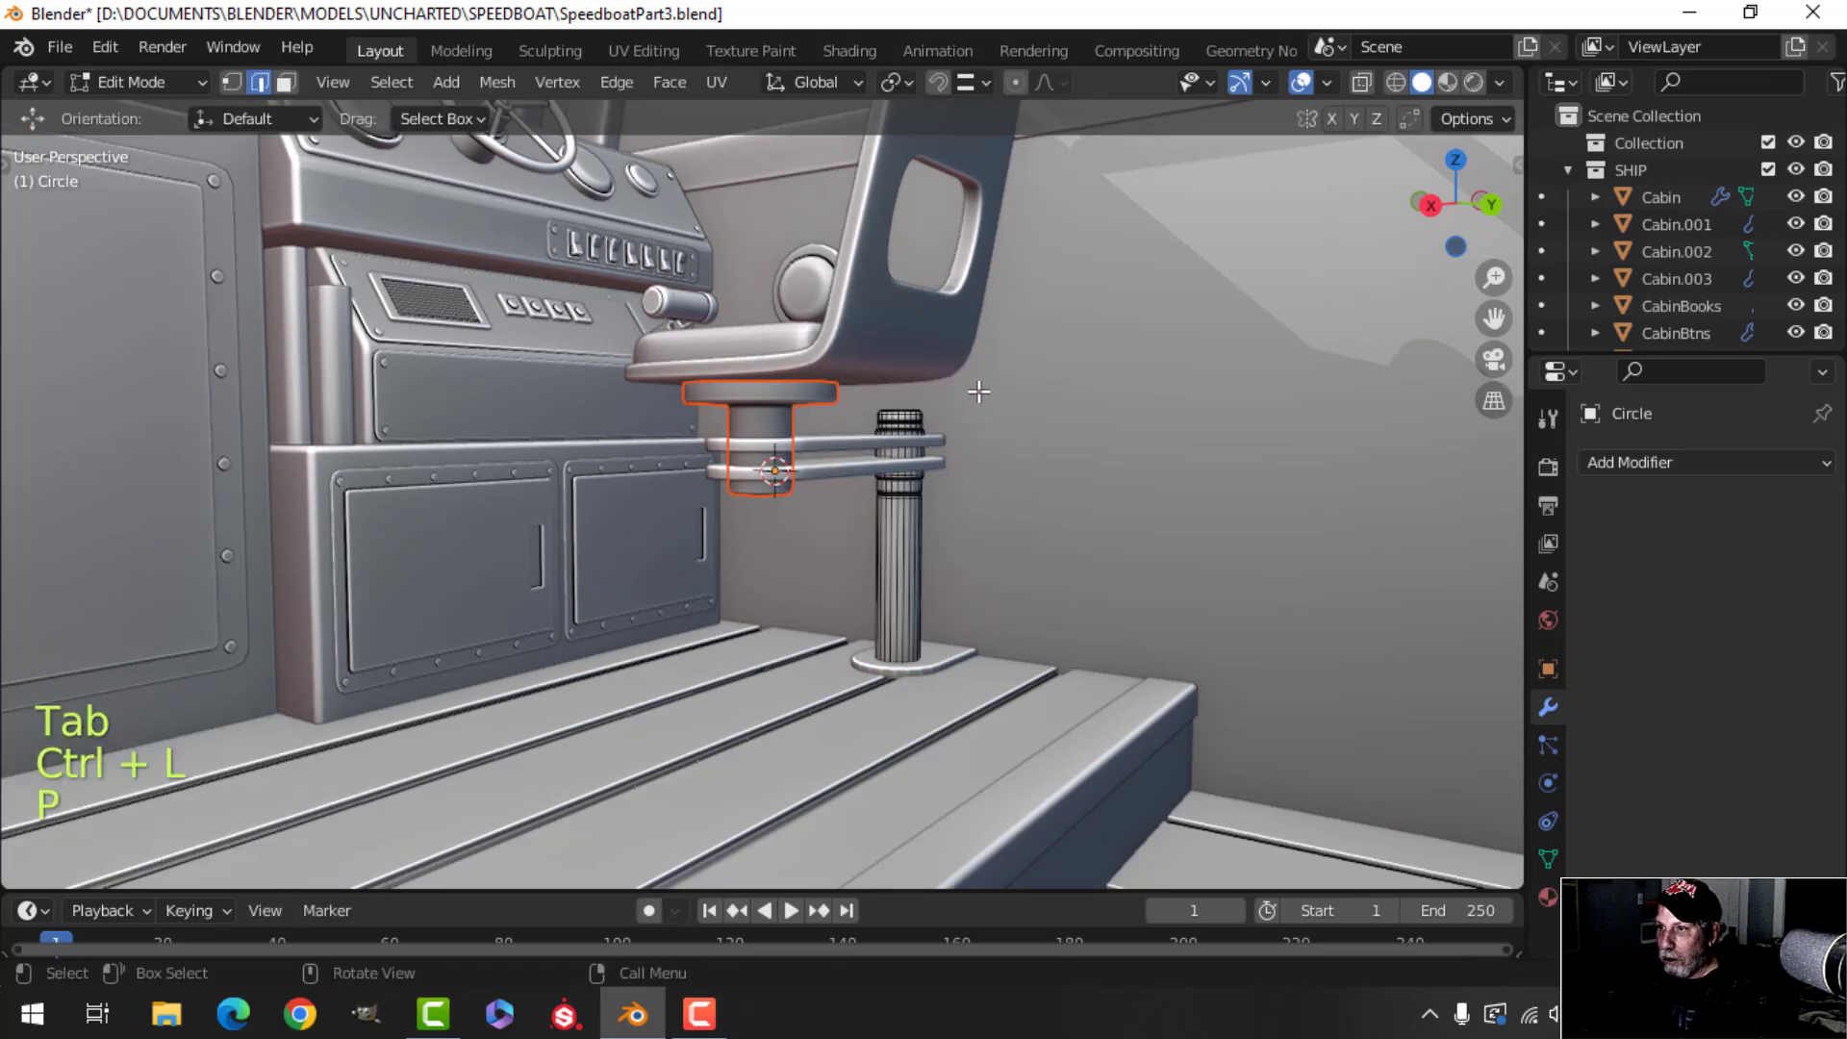
pyautogui.press('Tab')
# Raise the pedestal about 0.035 m along Z into the seat, and lower the seat and pedestal together about 0.05 m.
pyautogui.click(775, 395)
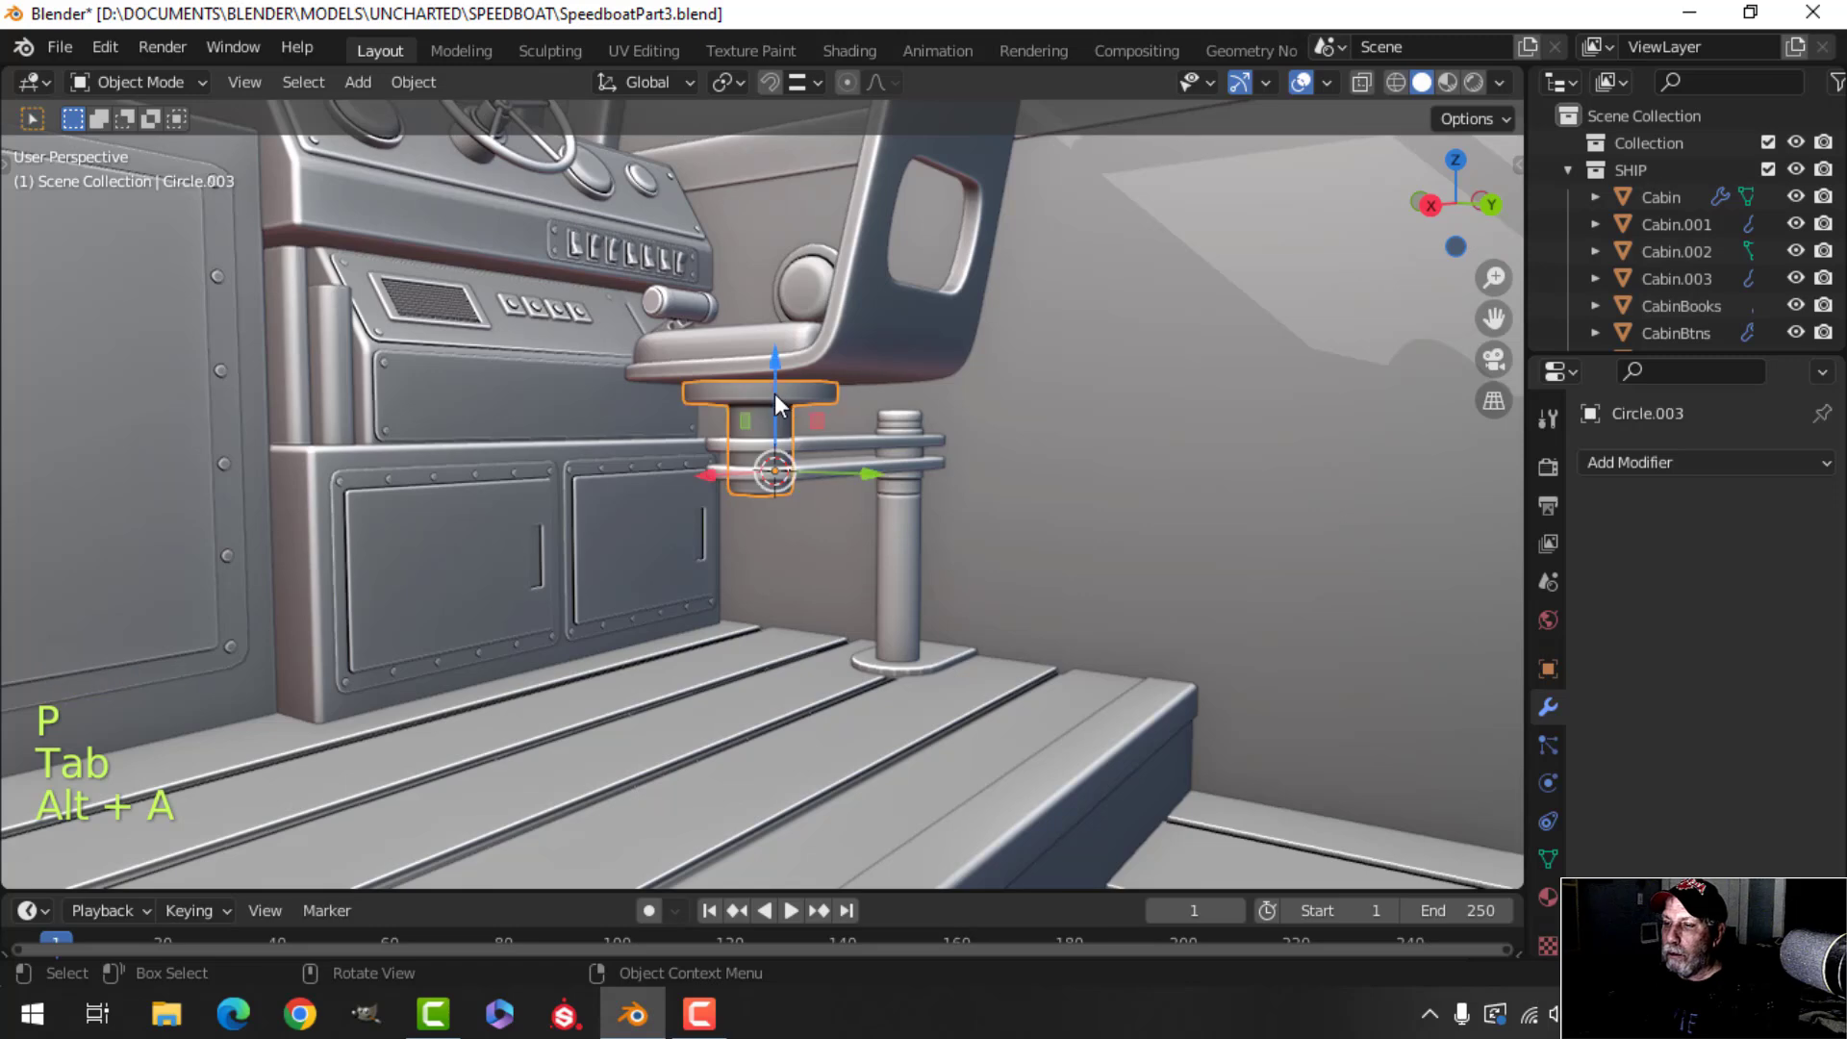
pyautogui.moveTo(770, 356); pyautogui.dragTo(764, 348)
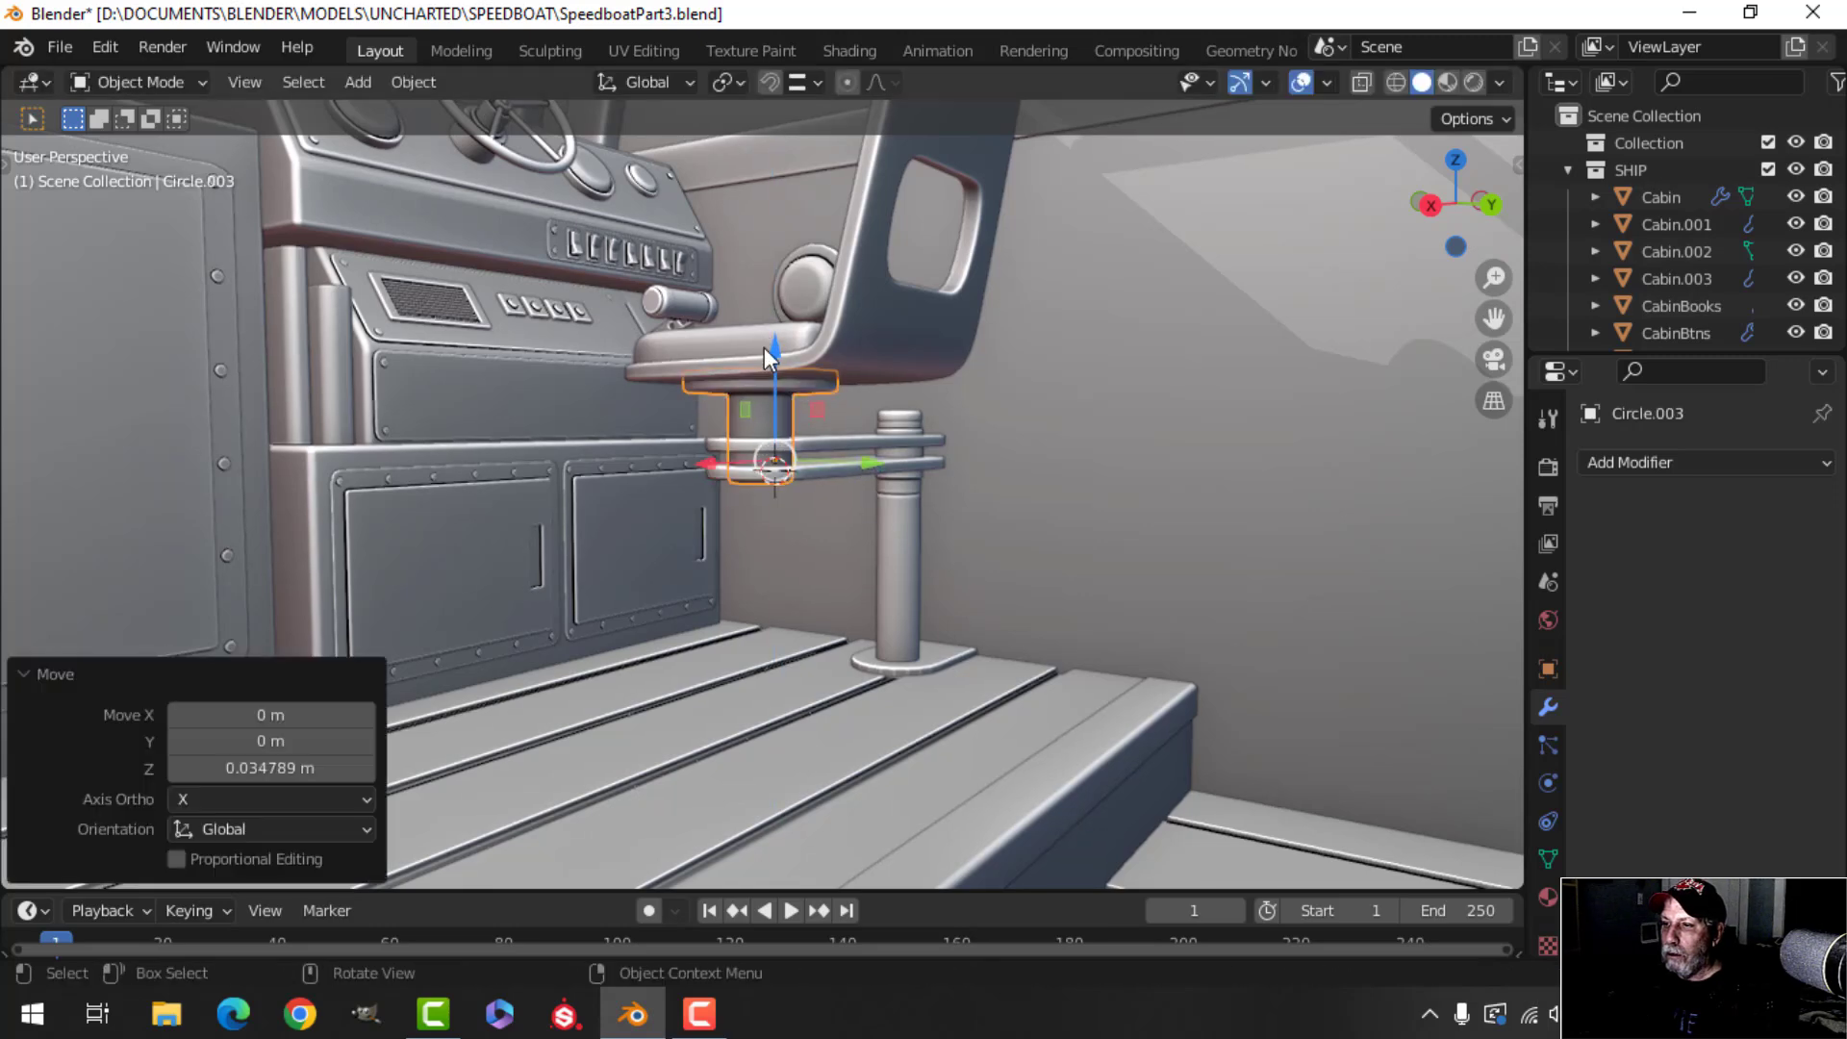
pyautogui.click(789, 379)
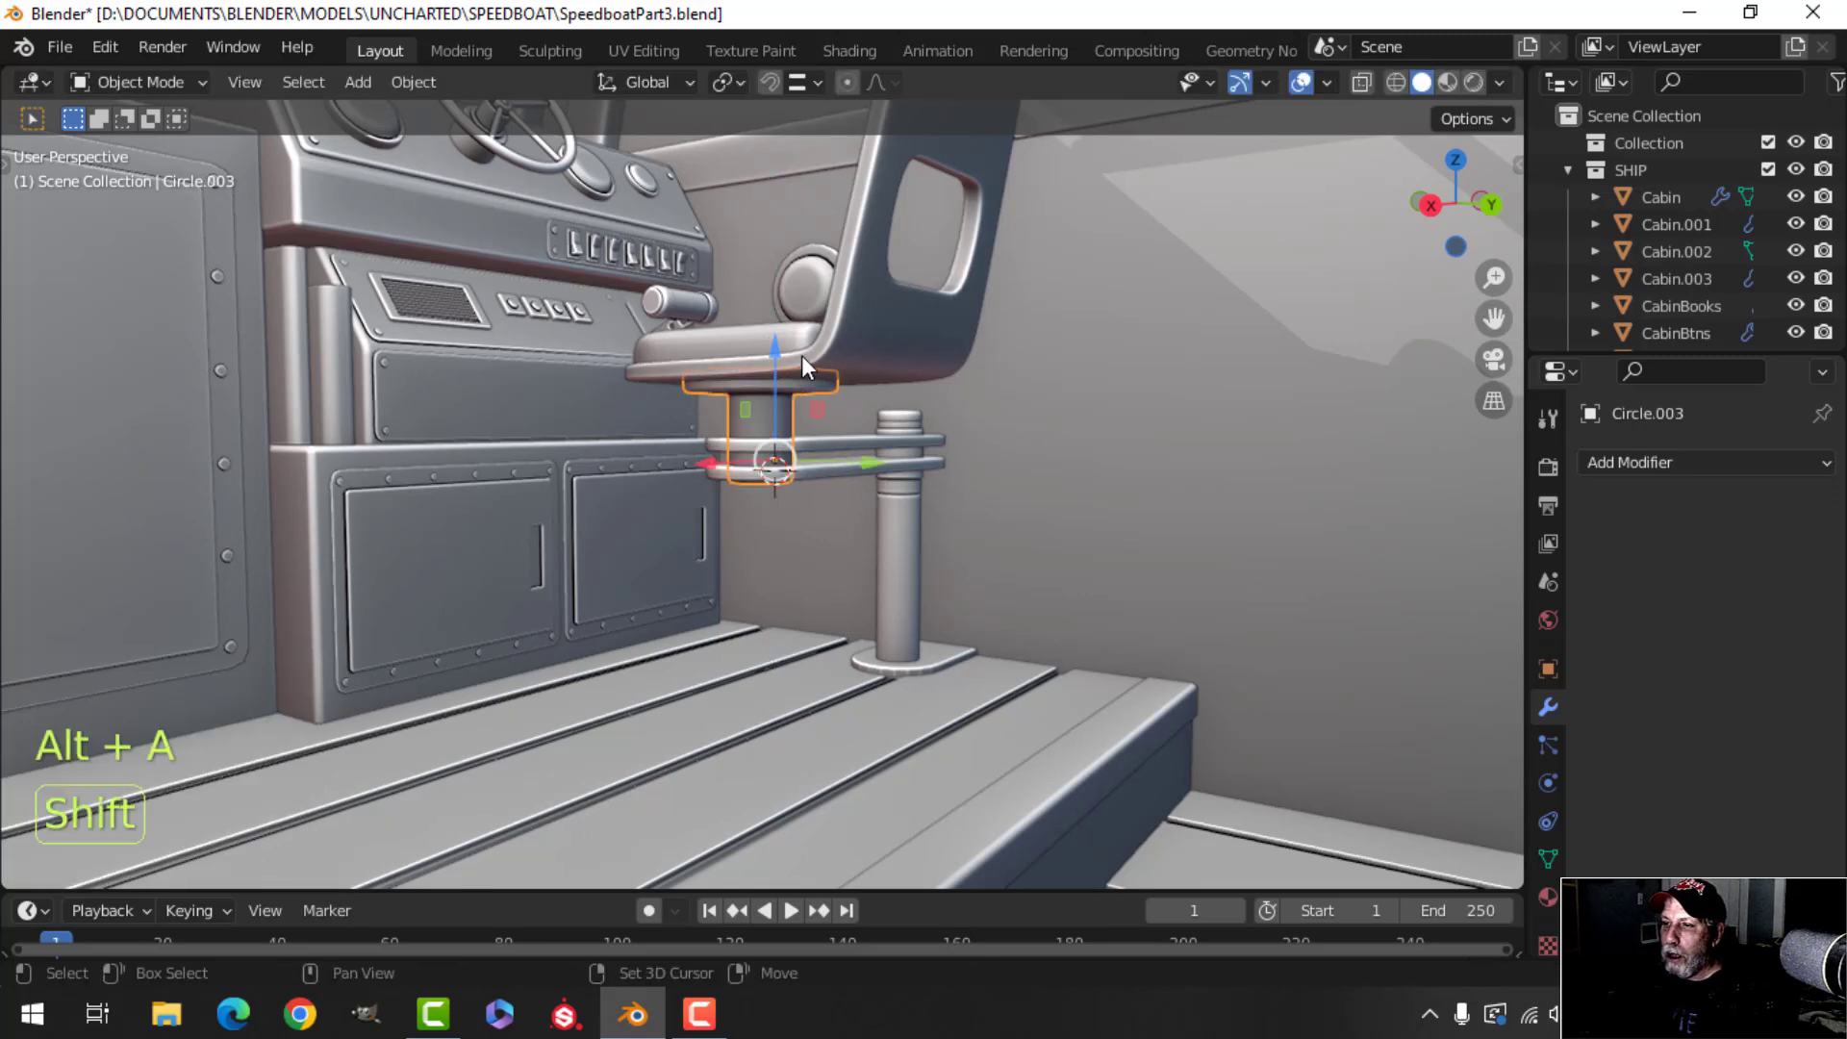
pyautogui.keyDown('shift'); pyautogui.click(805, 358); pyautogui.keyUp('shift')
pyautogui.press('g')
pyautogui.press('z')
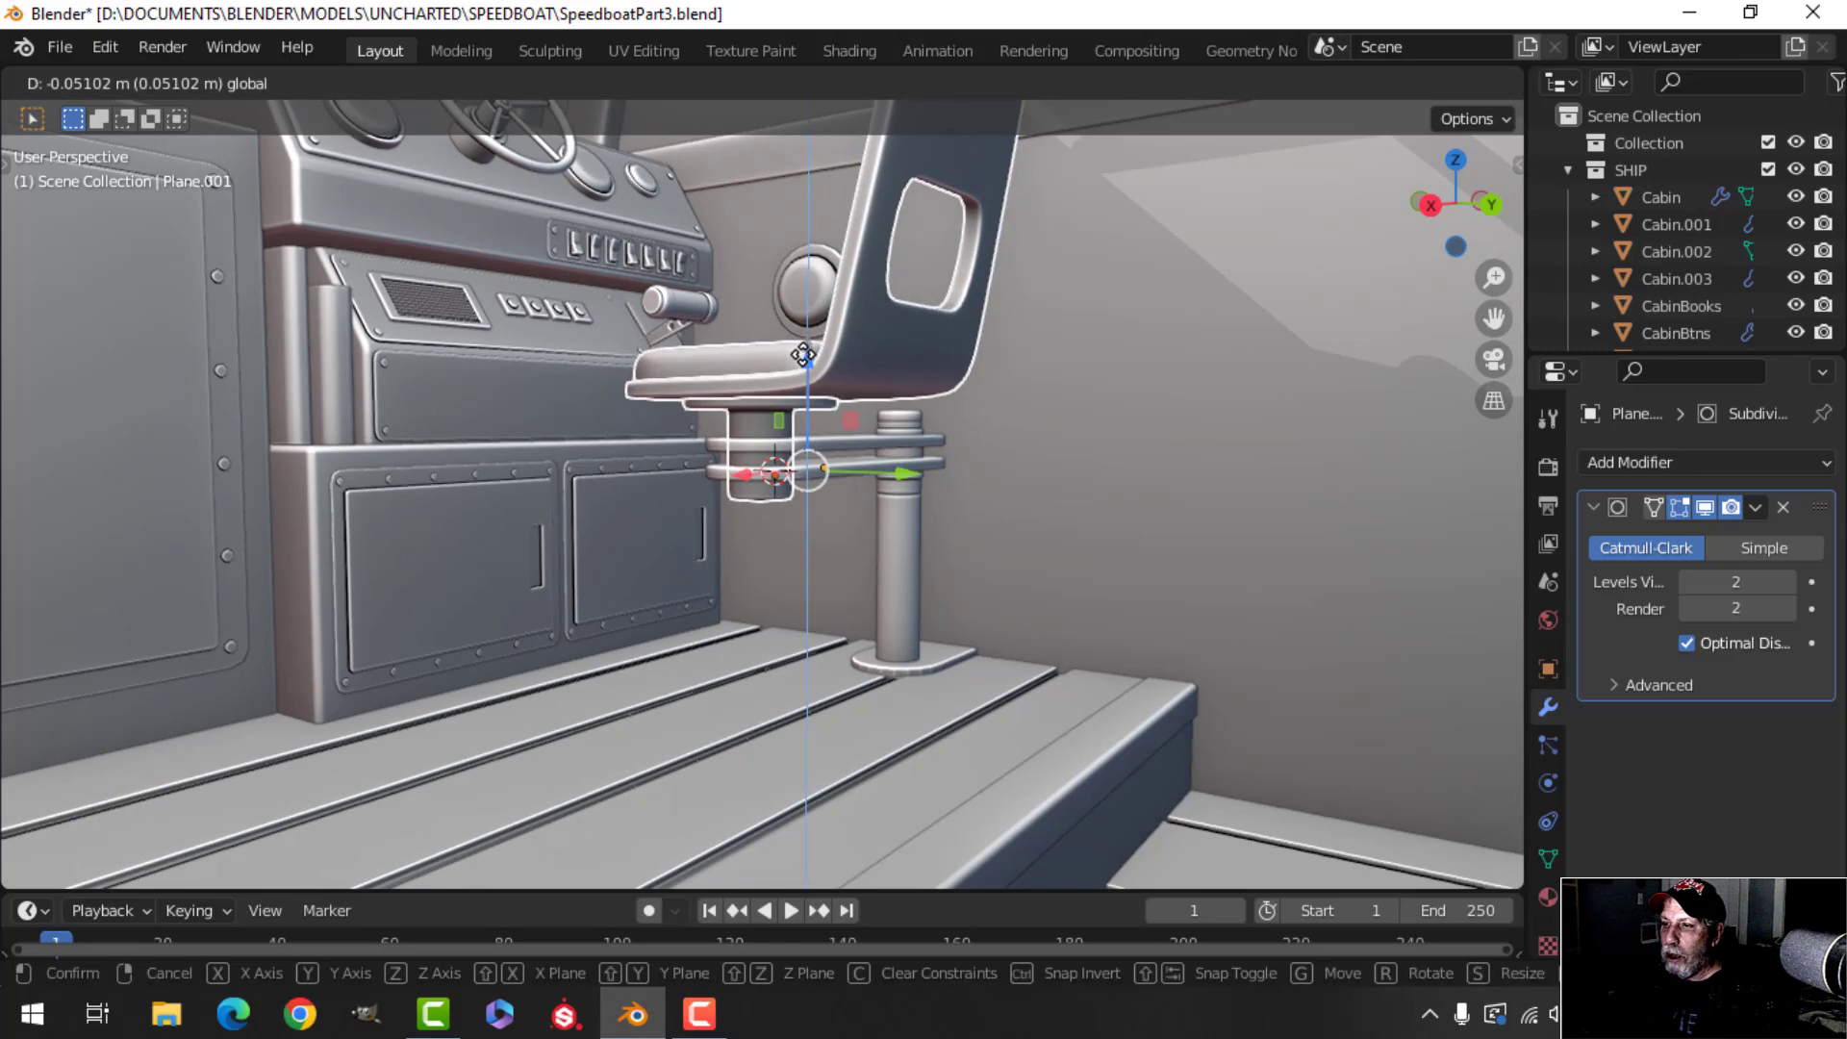
pyautogui.click(806, 361)
pyautogui.hotkey('alt', 'a')
# Review the finished seat assembly from several angles and save the file.
pyautogui.moveTo(1027, 423); pyautogui.dragTo(824, 437, button='middle')
pyautogui.scroll(3, 801, 466)
pyautogui.moveTo(825, 437); pyautogui.dragTo(1006, 499, button='middle')
pyautogui.scroll(-4, 1107, 425)
pyautogui.moveTo(1006, 499); pyautogui.dragTo(639, 460, button='middle')
pyautogui.scroll(3, 978, 460)
pyautogui.scroll(-3, 892, 492)
pyautogui.scroll(2, 759, 469)
pyautogui.hotkey('ctrl', 's')
pyautogui.scroll(-3, 767, 463)
pyautogui.scroll(2, 695, 488)
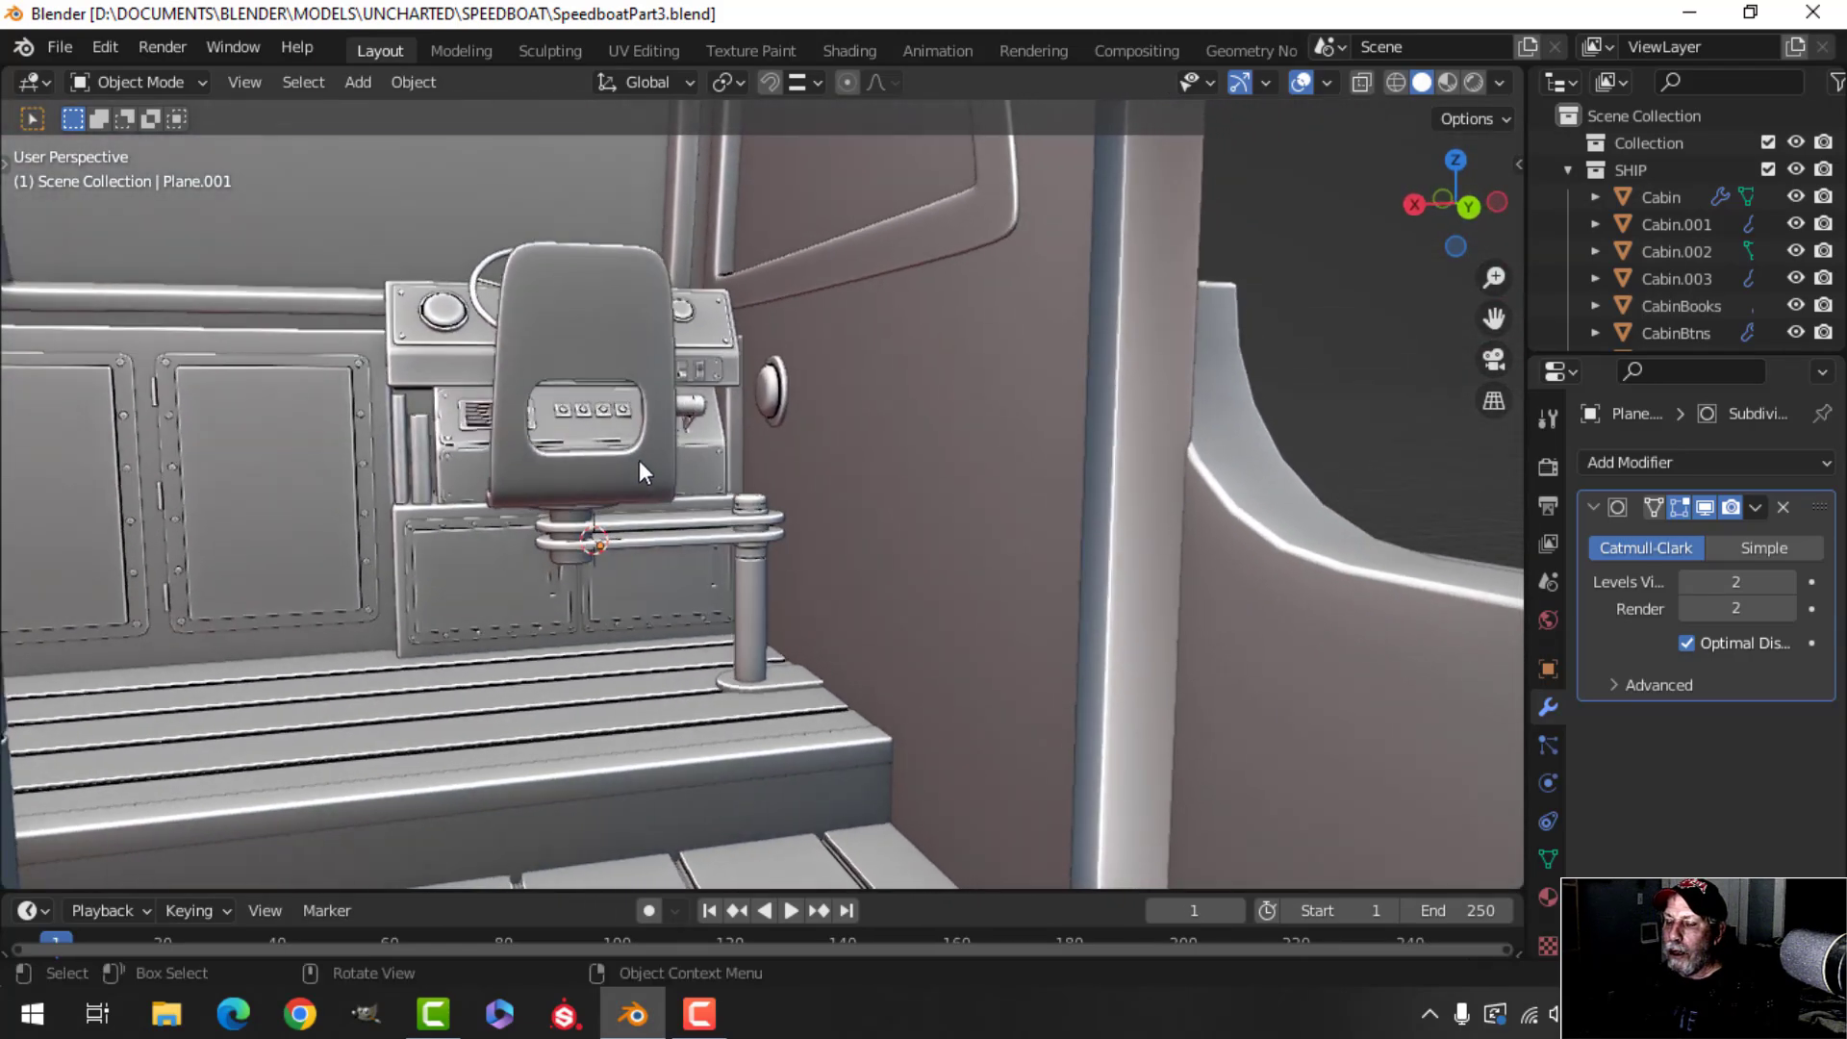
# Apply smooth shading to the rounded base plate under the support post.
pyautogui.scroll(3, 639, 460)
pyautogui.keyDown('shift'); pyautogui.moveTo(781, 504); pyautogui.dragTo(721, 480, button='middle'); pyautogui.keyUp('shift')
pyautogui.scroll(-4, 714, 452)
pyautogui.scroll(-5, 758, 498)
pyautogui.moveTo(643, 442); pyautogui.dragTo(717, 415, button='middle')
pyautogui.scroll(4, 664, 457)
pyautogui.moveTo(716, 415); pyautogui.dragTo(678, 403, button='middle')
pyautogui.moveTo(678, 402); pyautogui.dragTo(750, 462, button='middle')
pyautogui.scroll(2, 770, 467)
pyautogui.keyDown('shift'); pyautogui.moveTo(787, 469); pyautogui.dragTo(806, 450, button='middle'); pyautogui.keyUp('shift')
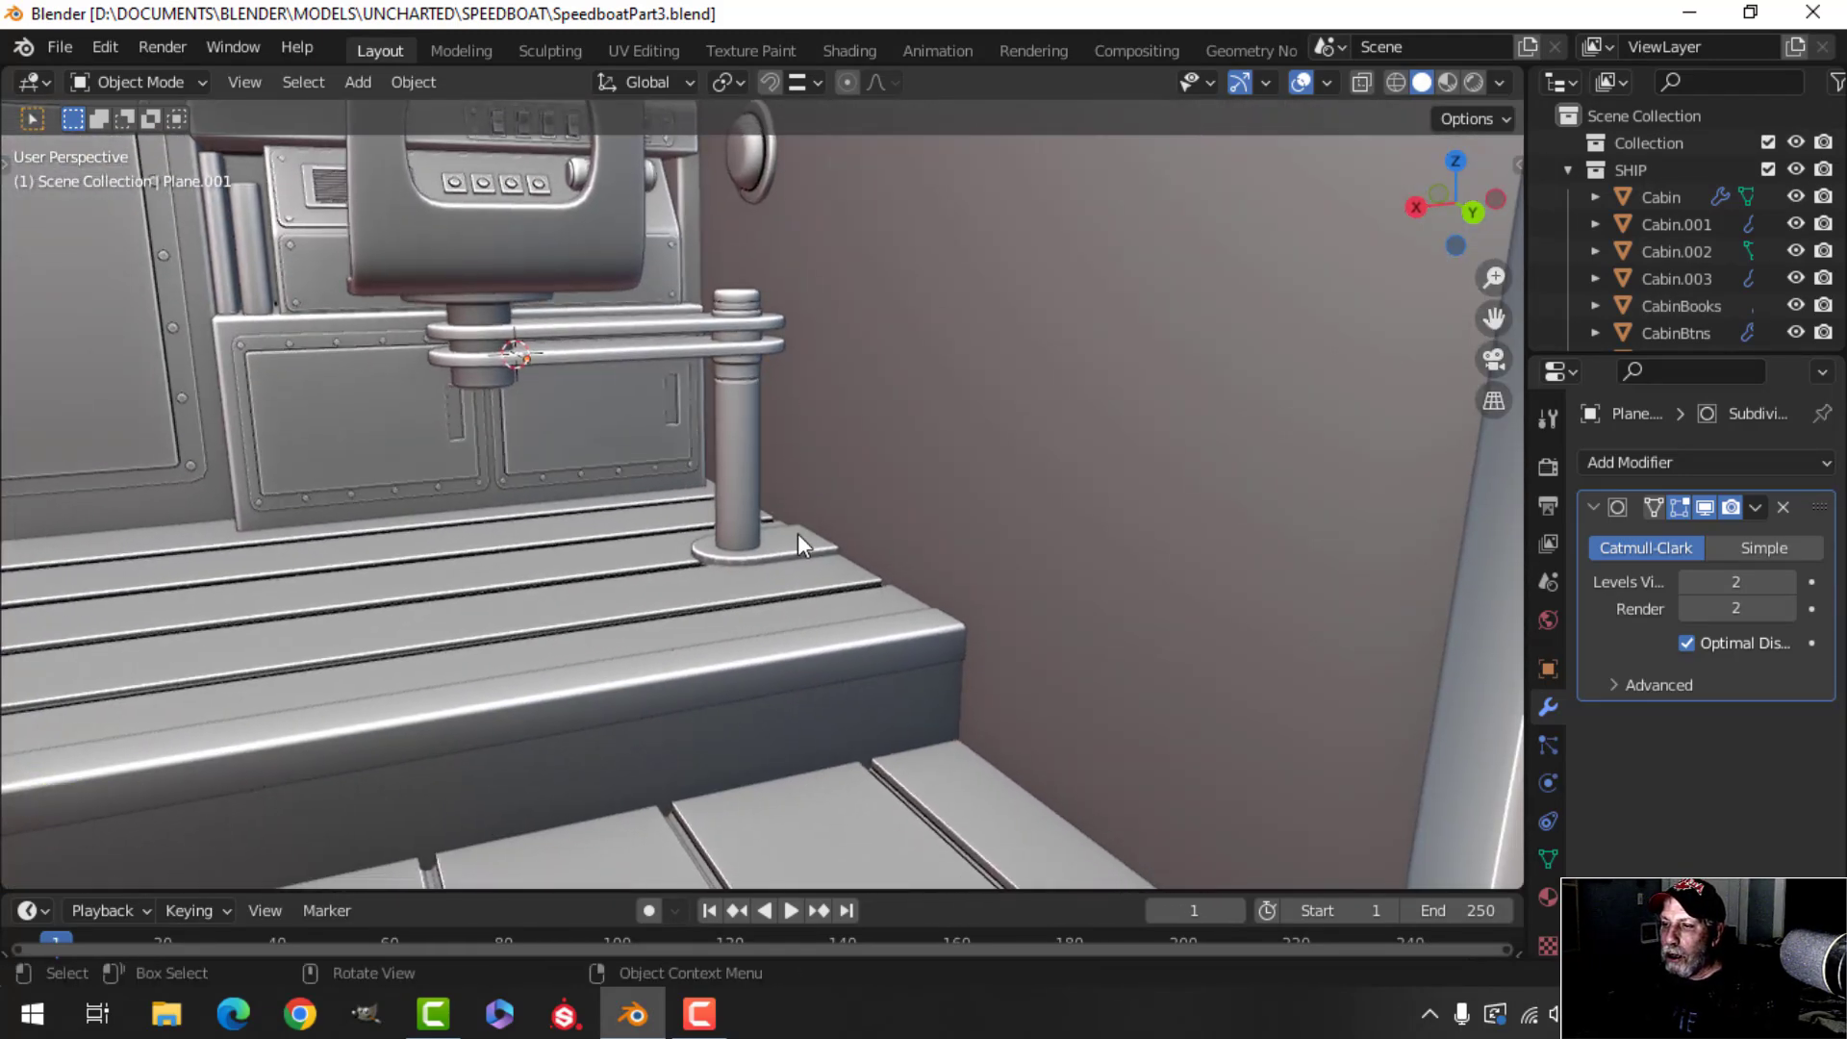
pyautogui.click(798, 537)
pyautogui.rightClick(805, 535)
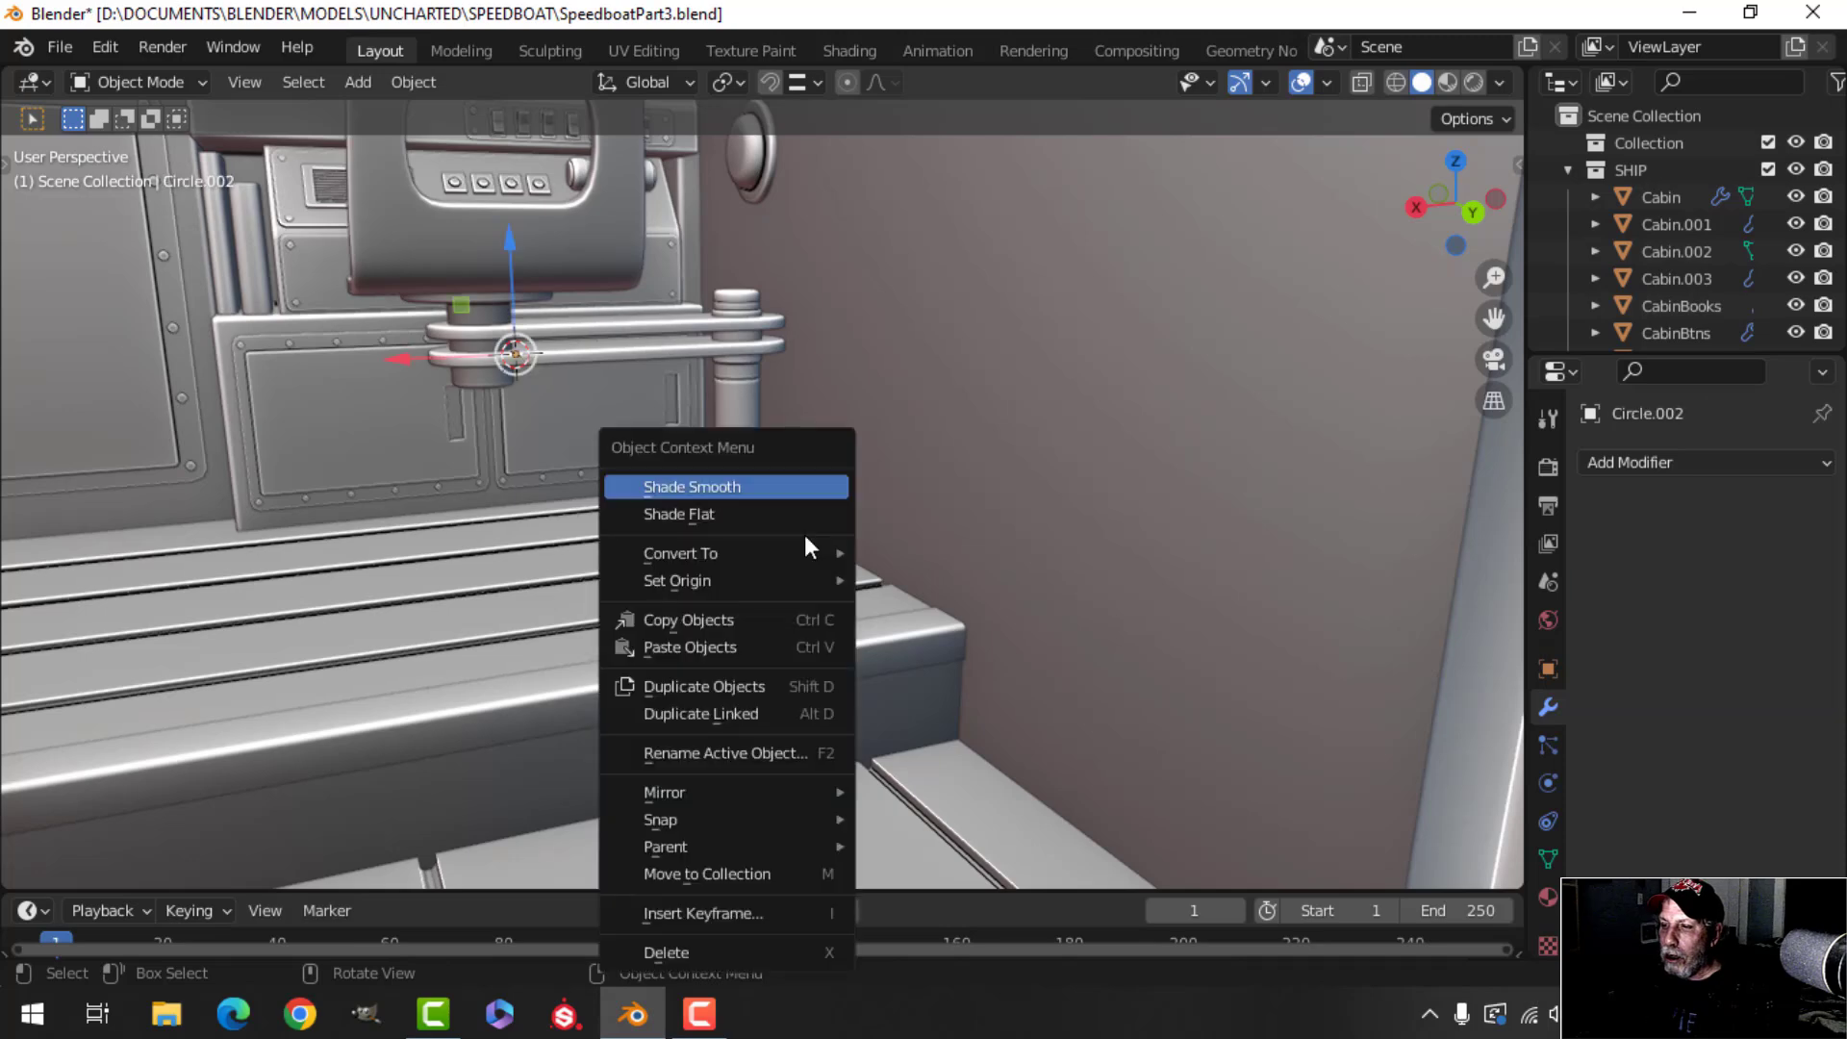
pyautogui.click(774, 483)
pyautogui.hotkey('alt', 'a')
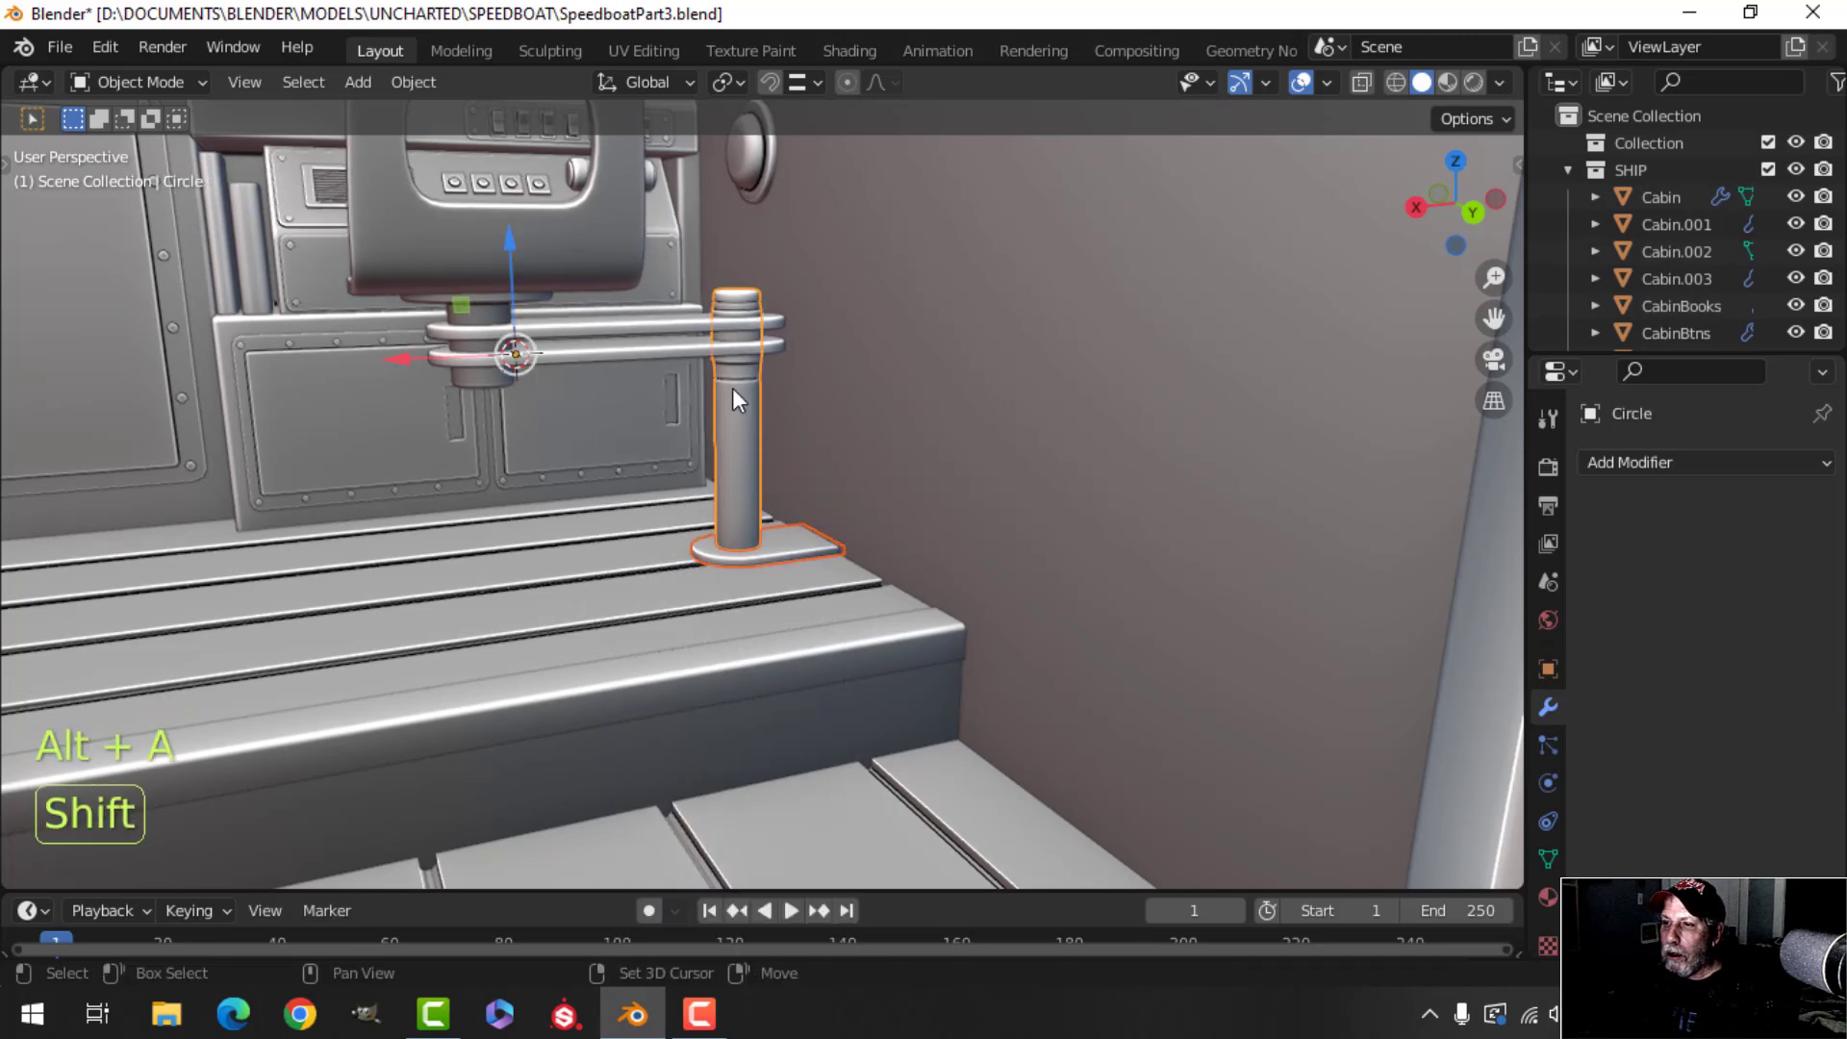
# Select all seat parts, including the arms, post and base plate, and move them to a new collection named CHAIR.
pyautogui.keyDown('shift'); pyautogui.click(557, 253); pyautogui.keyUp('shift')
pyautogui.moveTo(558, 373); pyautogui.dragTo(653, 407, button='middle')
pyautogui.keyDown('shift'); pyautogui.click(371, 327); pyautogui.keyUp('shift')
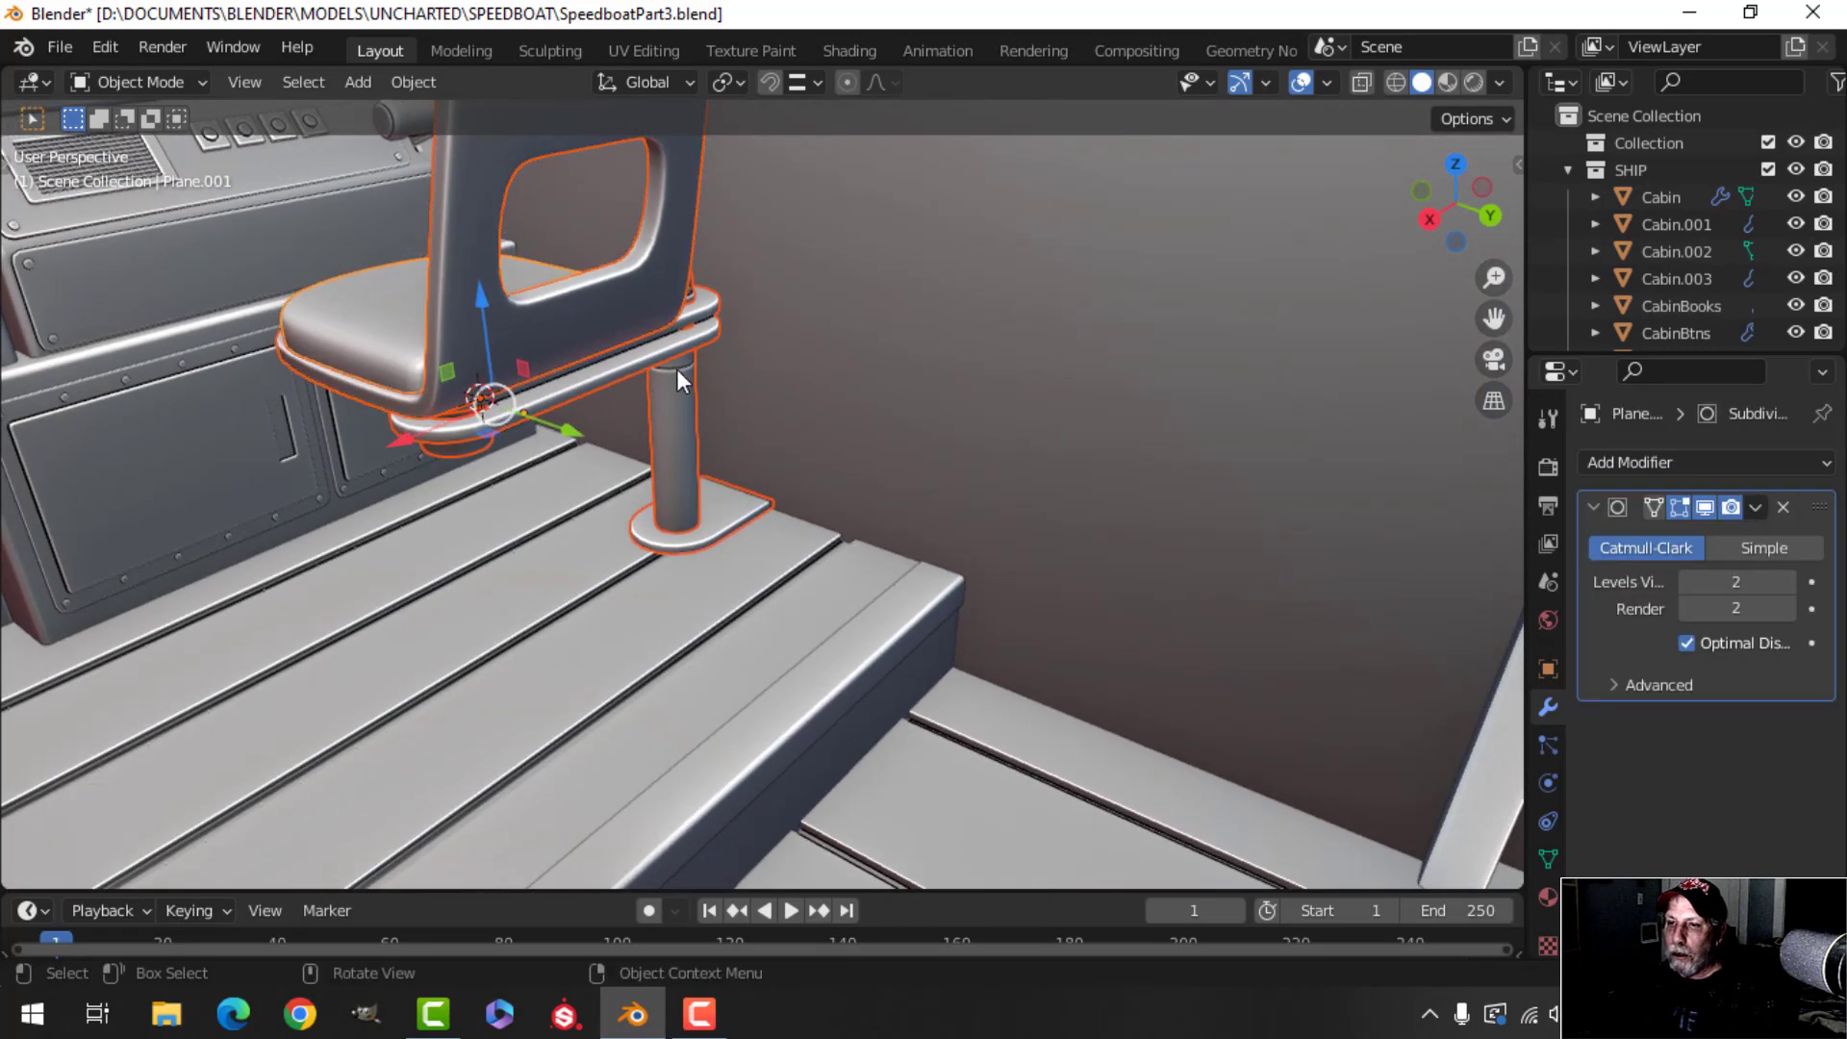
pyautogui.press('m')
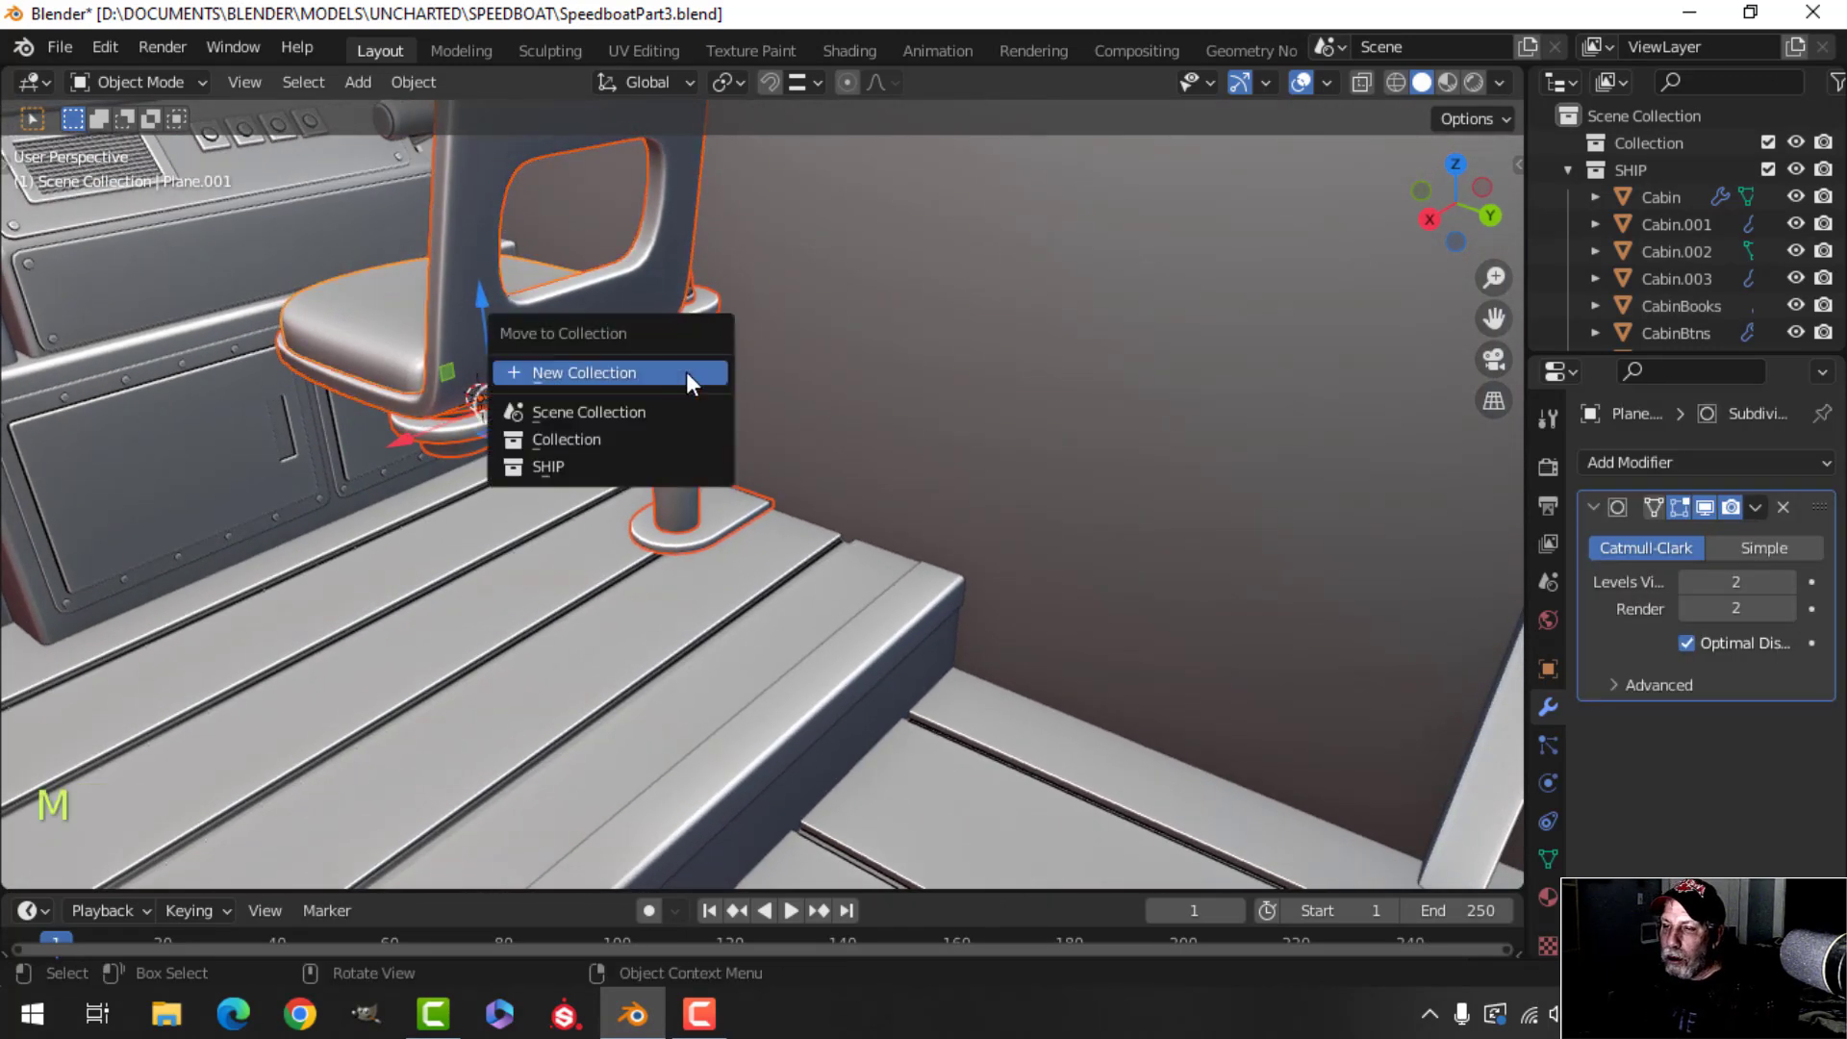
pyautogui.click(685, 372)
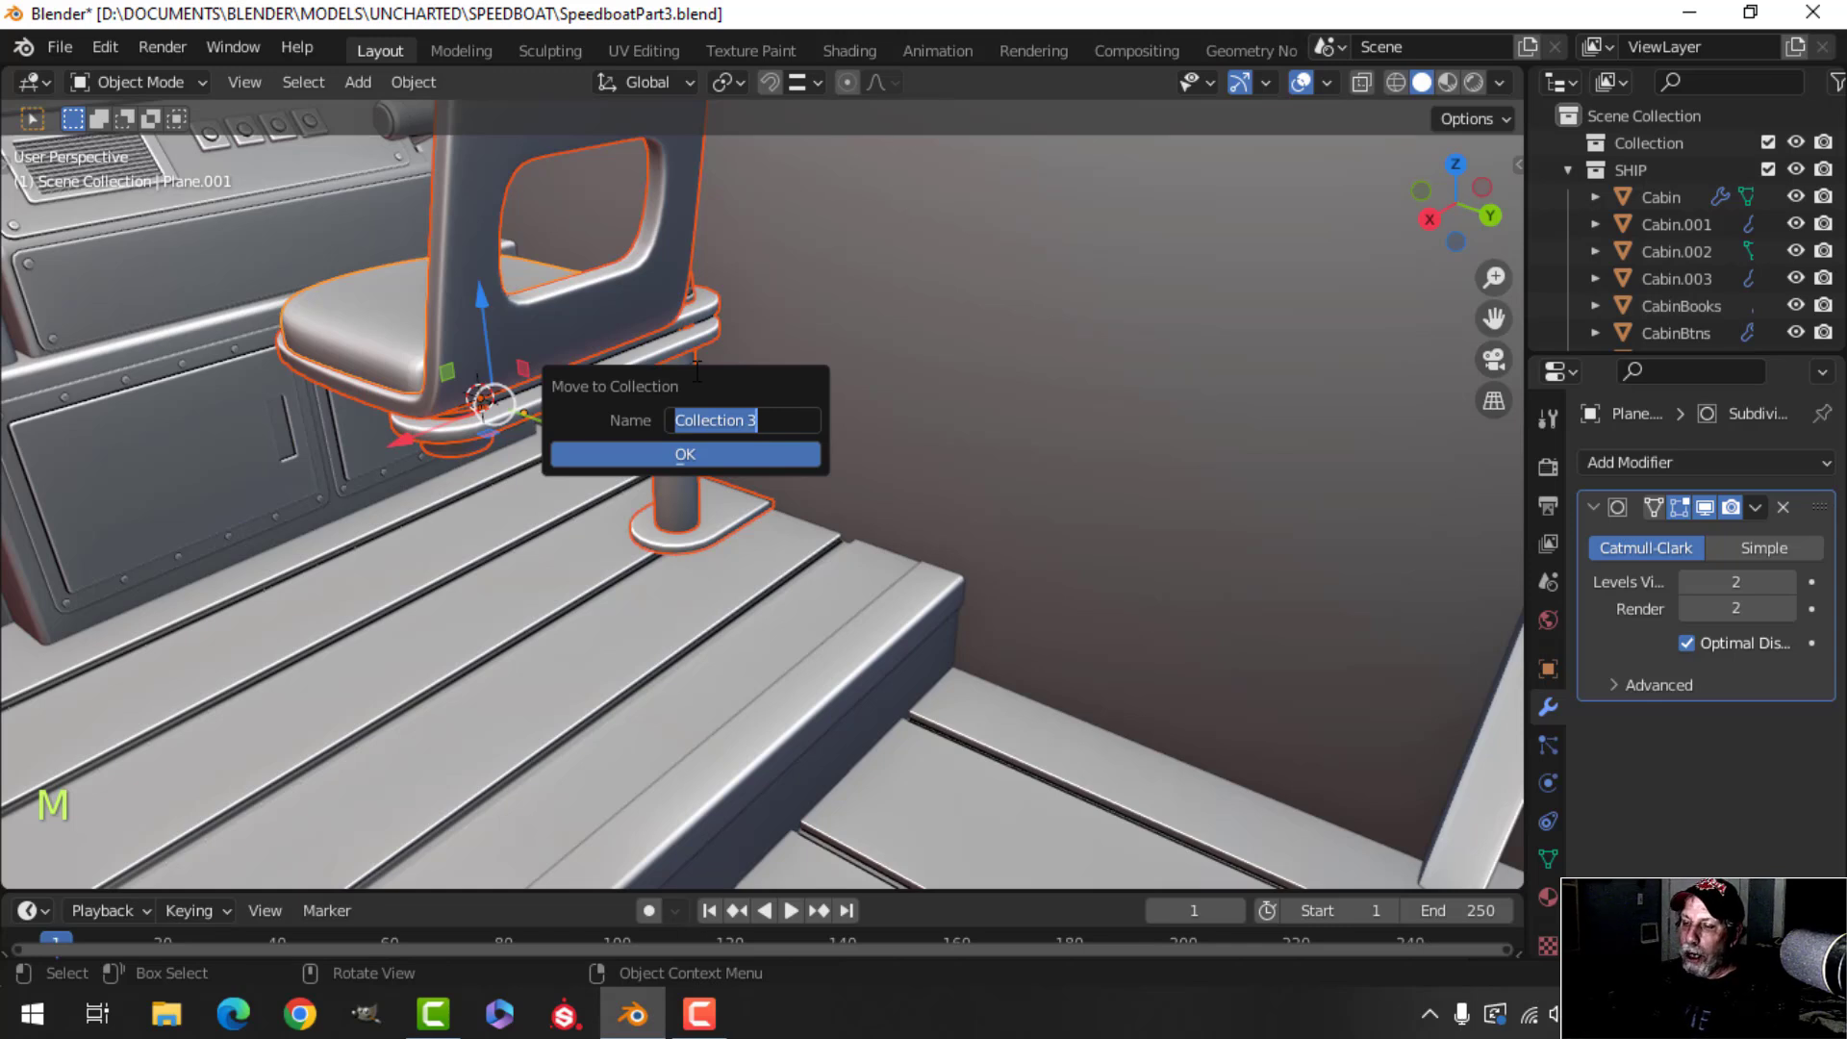
pyautogui.write('CHAIR')
pyautogui.press('Return')
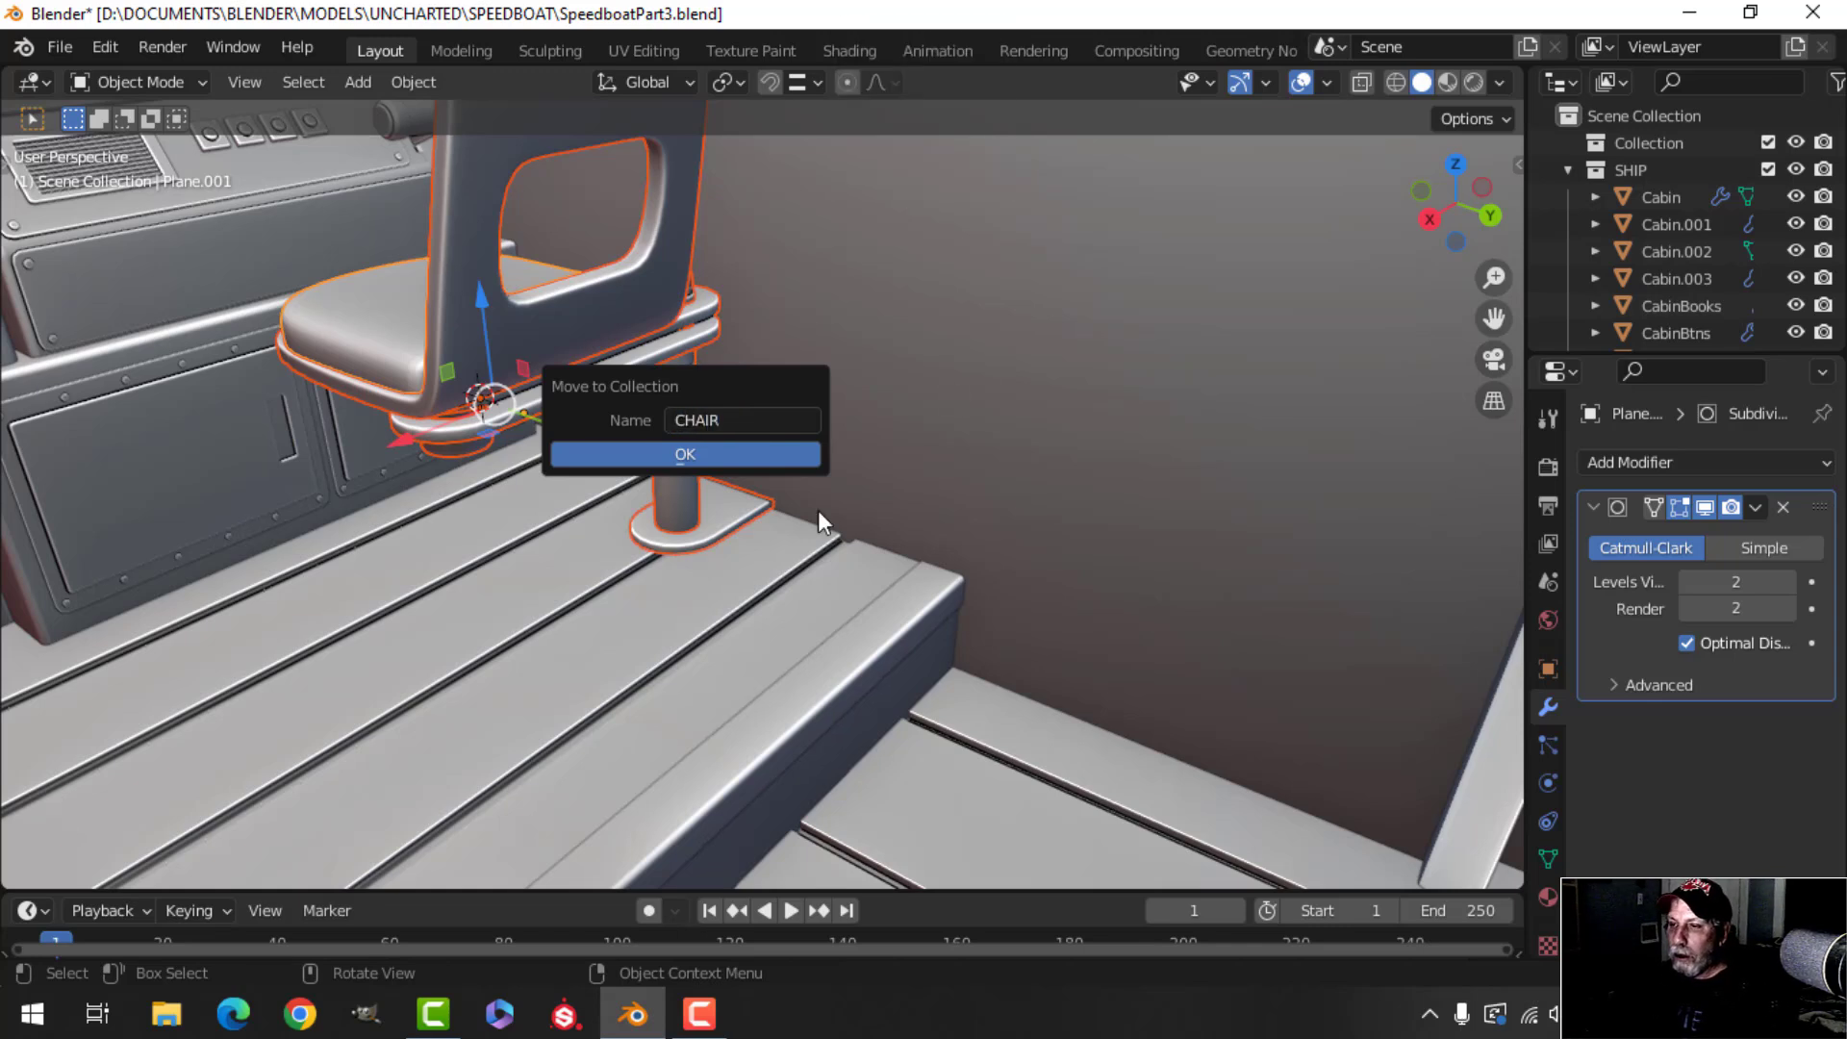
pyautogui.click(782, 450)
# Nest the CHAIR collection inside the SHIP collection and toggle SHIP's visibility off and on to check it.
pyautogui.click(1570, 169)
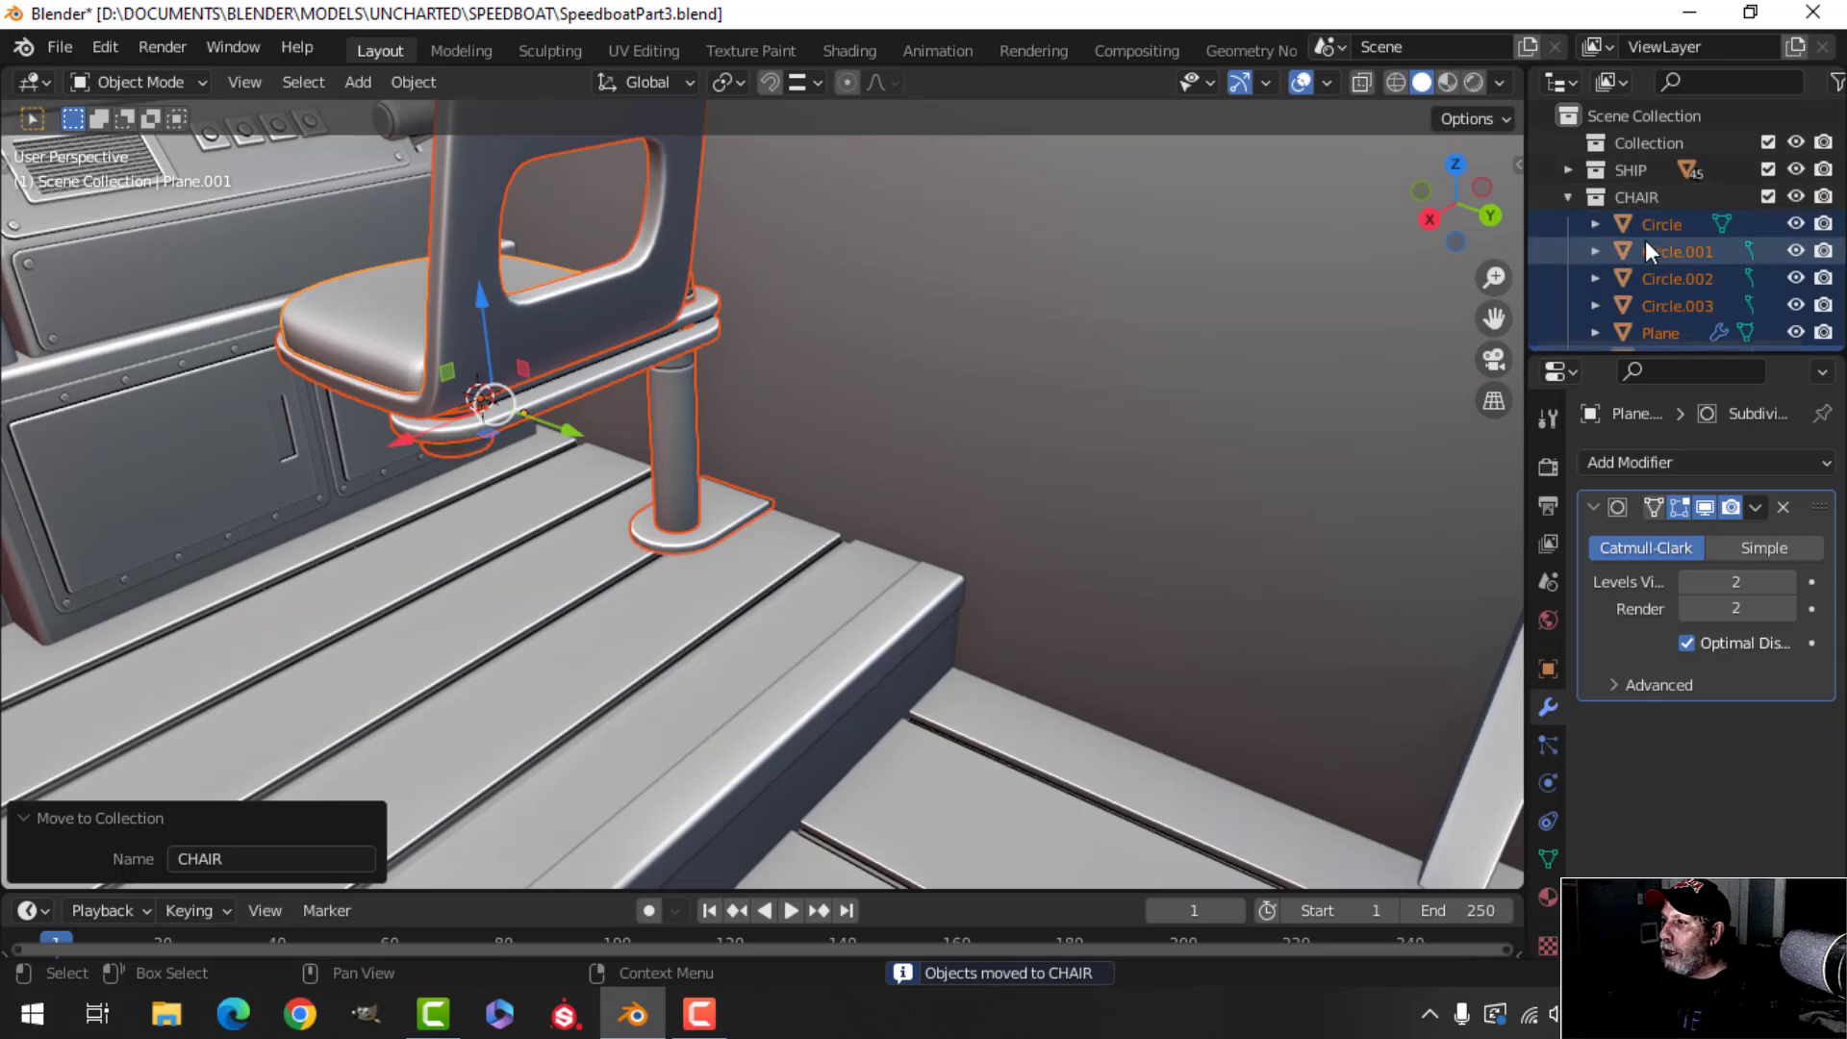
pyautogui.click(1569, 197)
pyautogui.click(1636, 197)
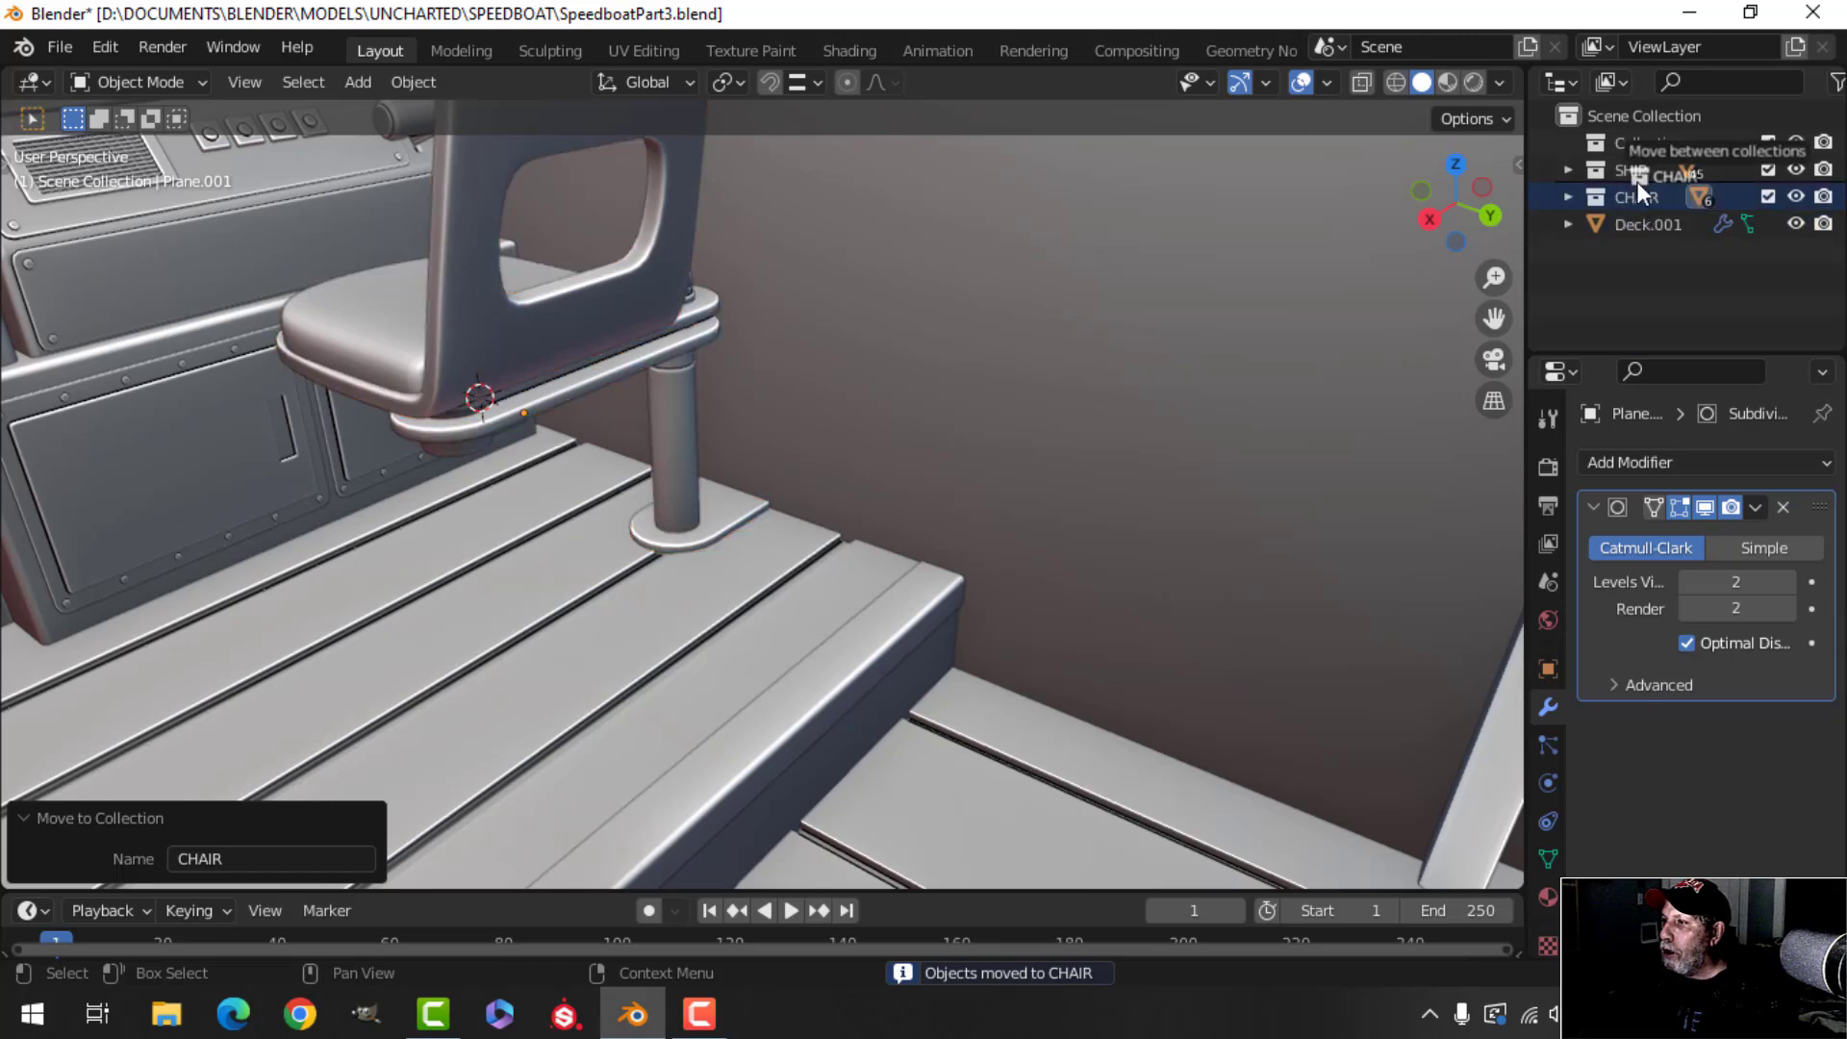
pyautogui.scroll(-5, 893, 319)
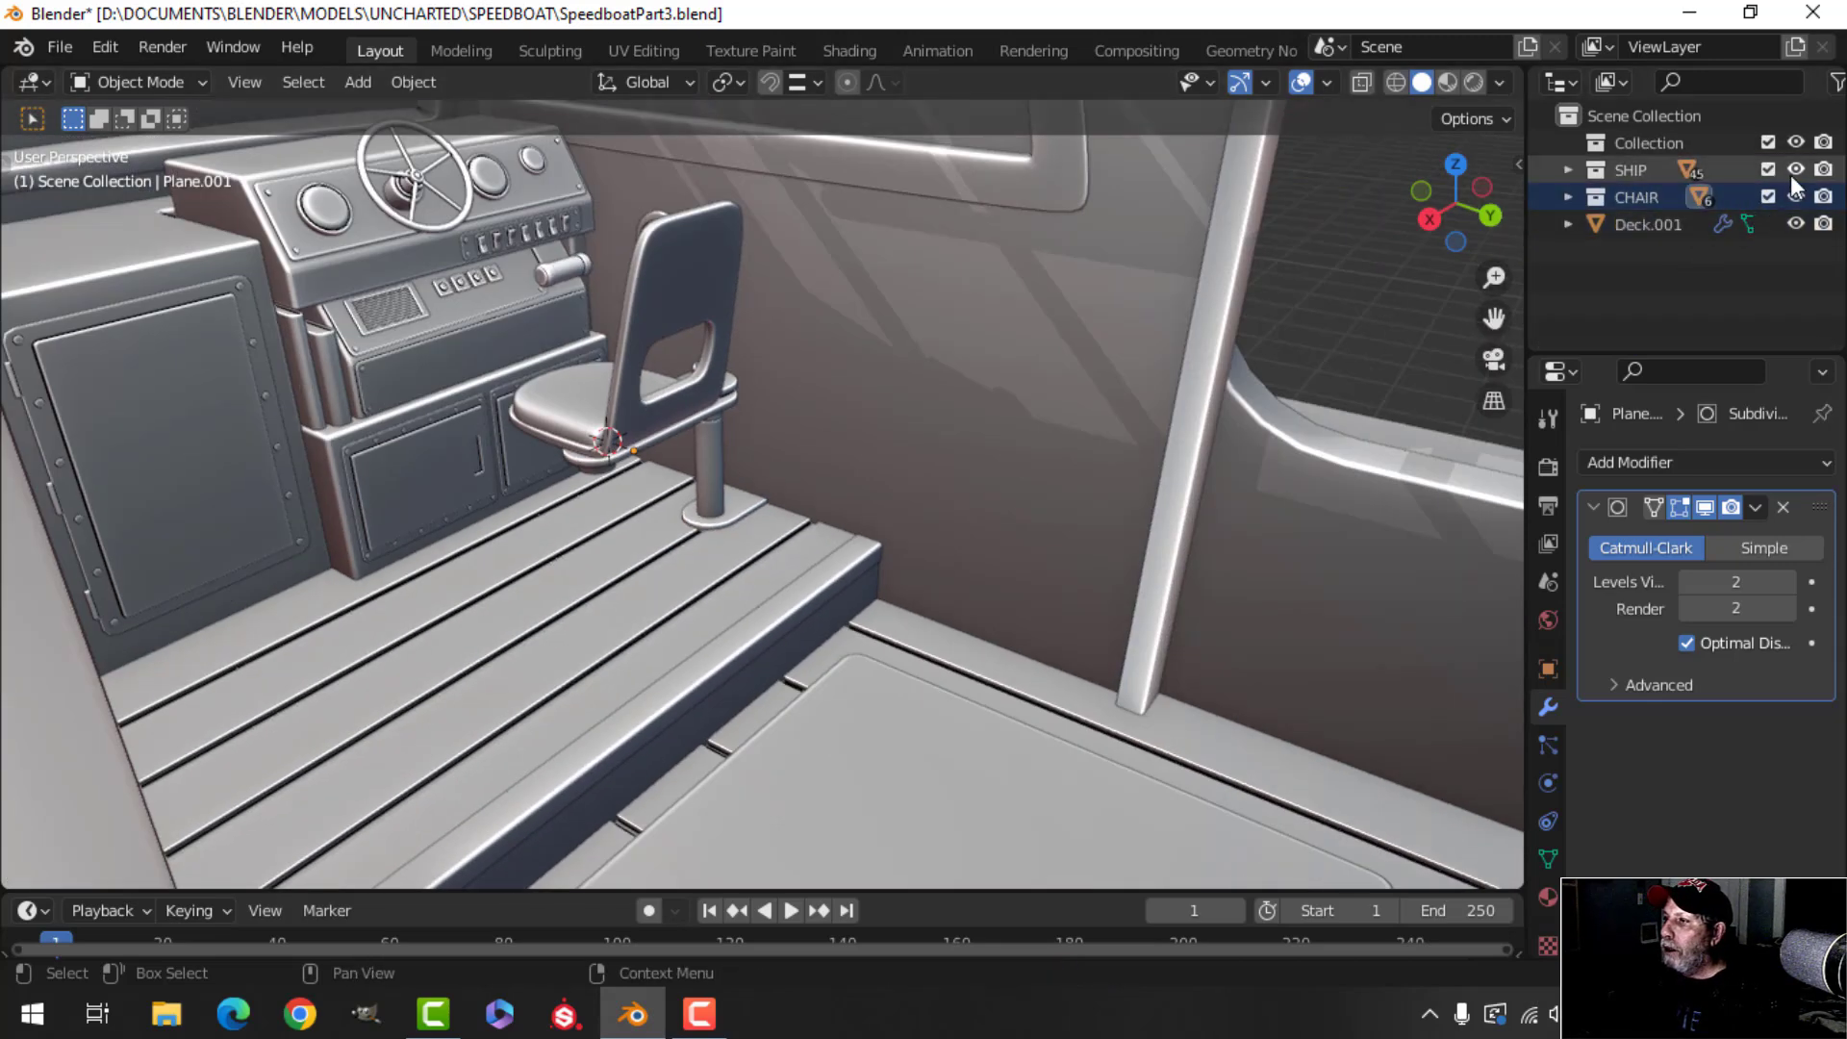
pyautogui.click(1796, 170)
pyautogui.click(1798, 171)
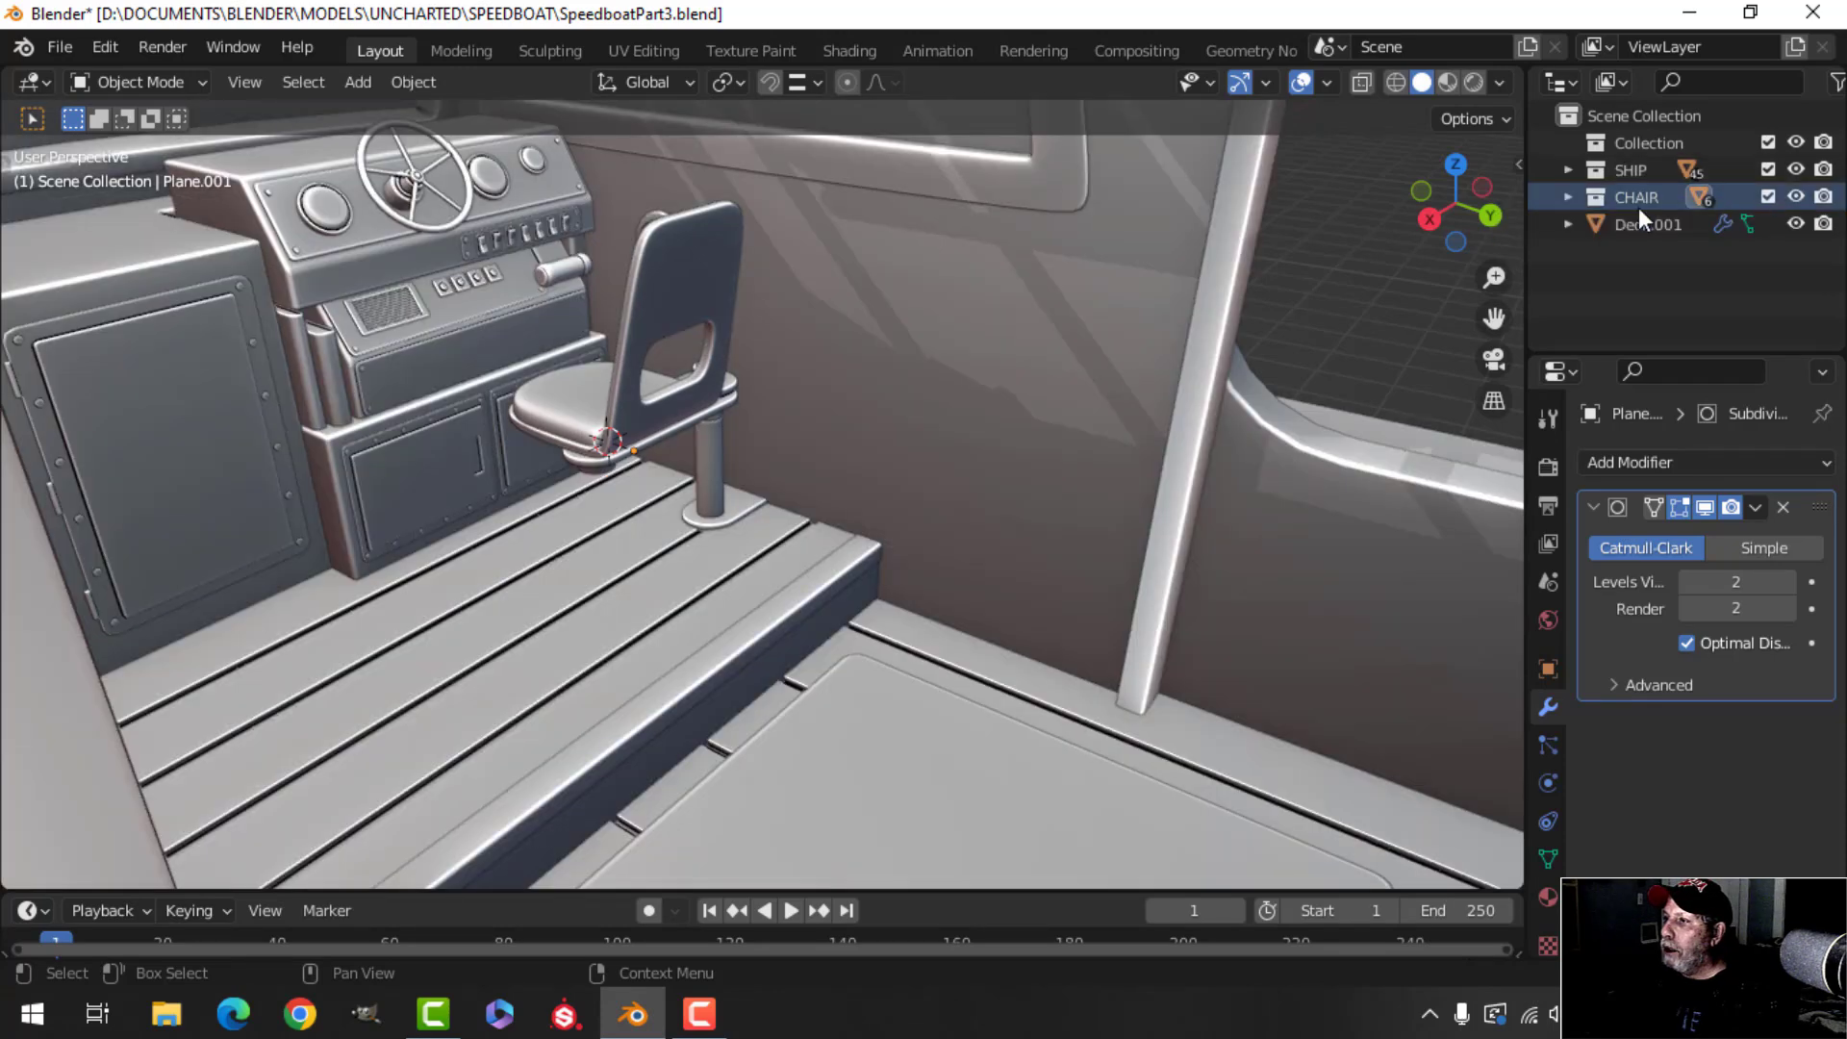
pyautogui.moveTo(1638, 176); pyautogui.dragTo(1637, 171)
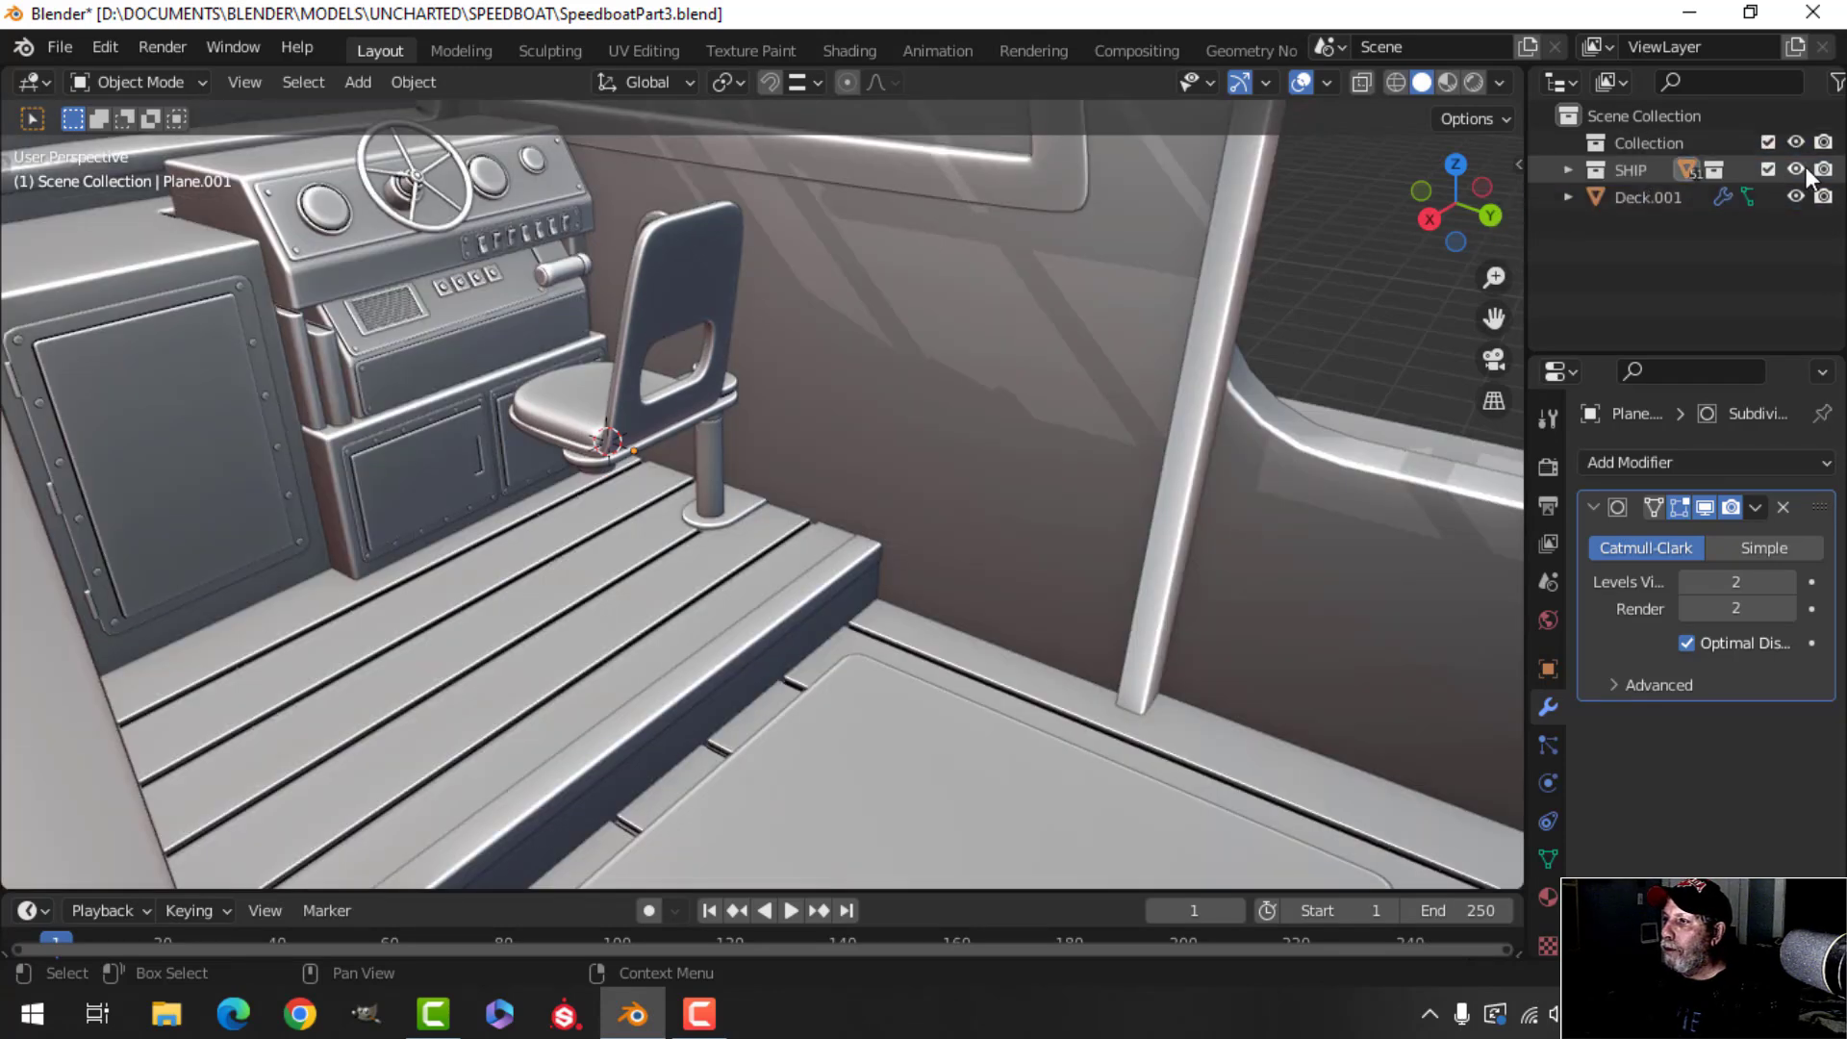
pyautogui.click(1795, 170)
pyautogui.click(1797, 170)
# Deselect everything and save the file with the nested collections.
pyautogui.scroll(-4, 962, 407)
pyautogui.moveTo(963, 407); pyautogui.dragTo(921, 400, button='middle')
pyautogui.hotkey('alt', 'a')
pyautogui.moveTo(943, 519); pyautogui.dragTo(702, 504, button='middle')
pyautogui.hotkey('ctrl', 's')
# Snap the 3D cursor to the center of the support post's geometry and set the transform pivot point to 3D Cursor.
pyautogui.scroll(3, 702, 504)
pyautogui.keyDown('shift'); pyautogui.moveTo(635, 404); pyautogui.dragTo(787, 518, button='middle'); pyautogui.keyUp('shift')
pyautogui.scroll(3, 724, 546)
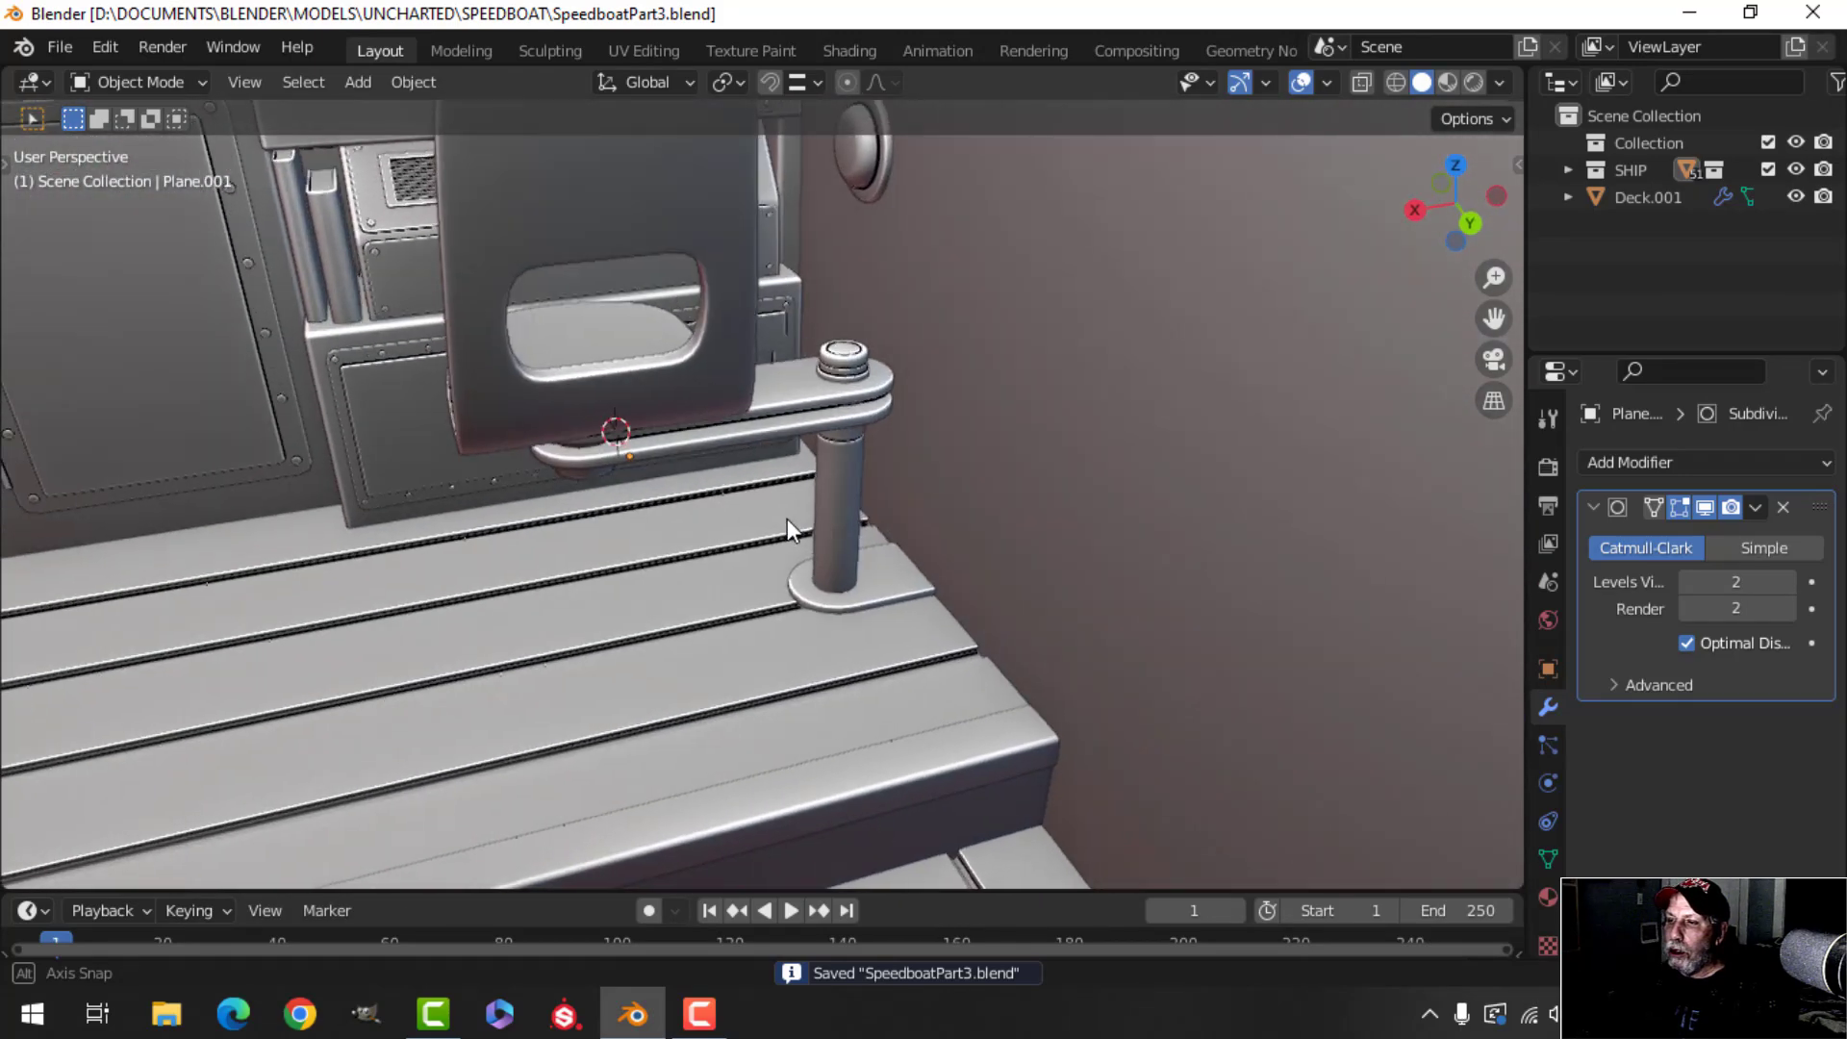
pyautogui.scroll(2, 883, 466)
pyautogui.moveTo(883, 465); pyautogui.dragTo(728, 574, button='middle')
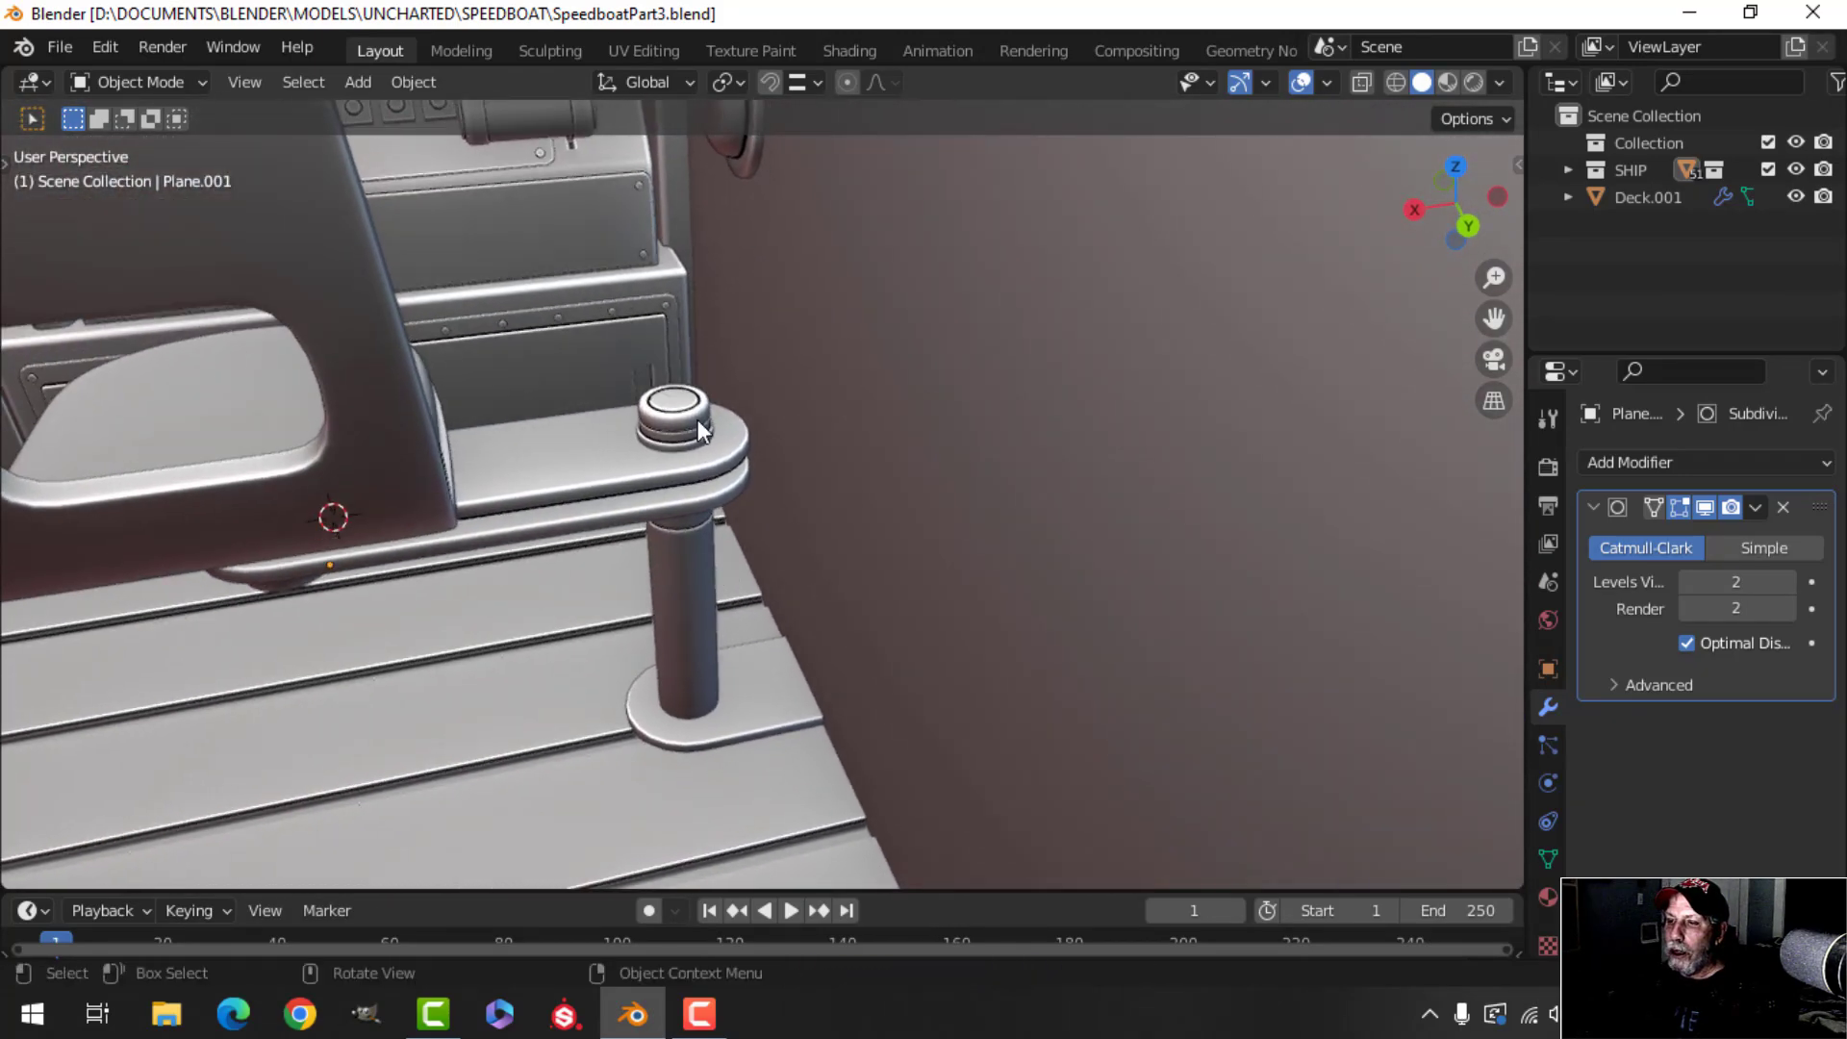
pyautogui.click(737, 473)
pyautogui.press('Tab')
pyautogui.press('a')
pyautogui.moveTo(770, 475); pyautogui.dragTo(775, 428, button='middle')
pyautogui.hotkey('shift', 's')
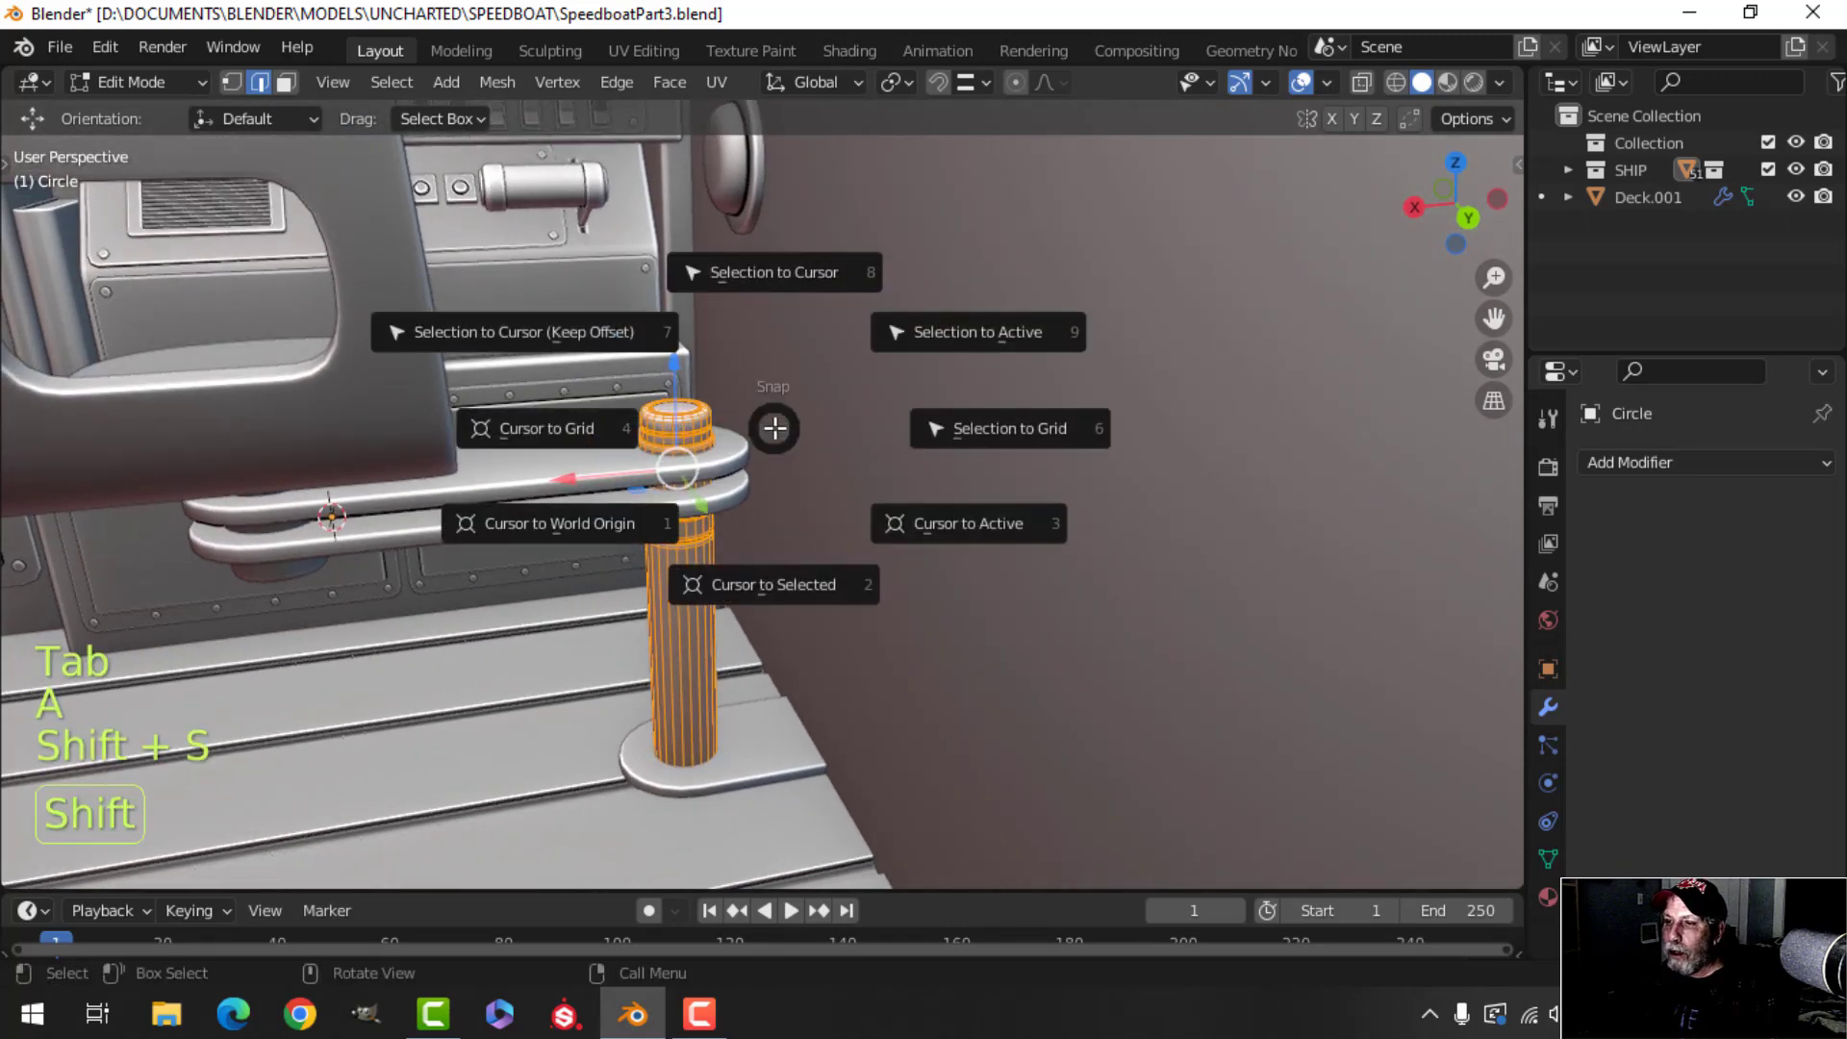
pyautogui.click(766, 587)
pyautogui.press('Tab')
pyautogui.click(723, 83)
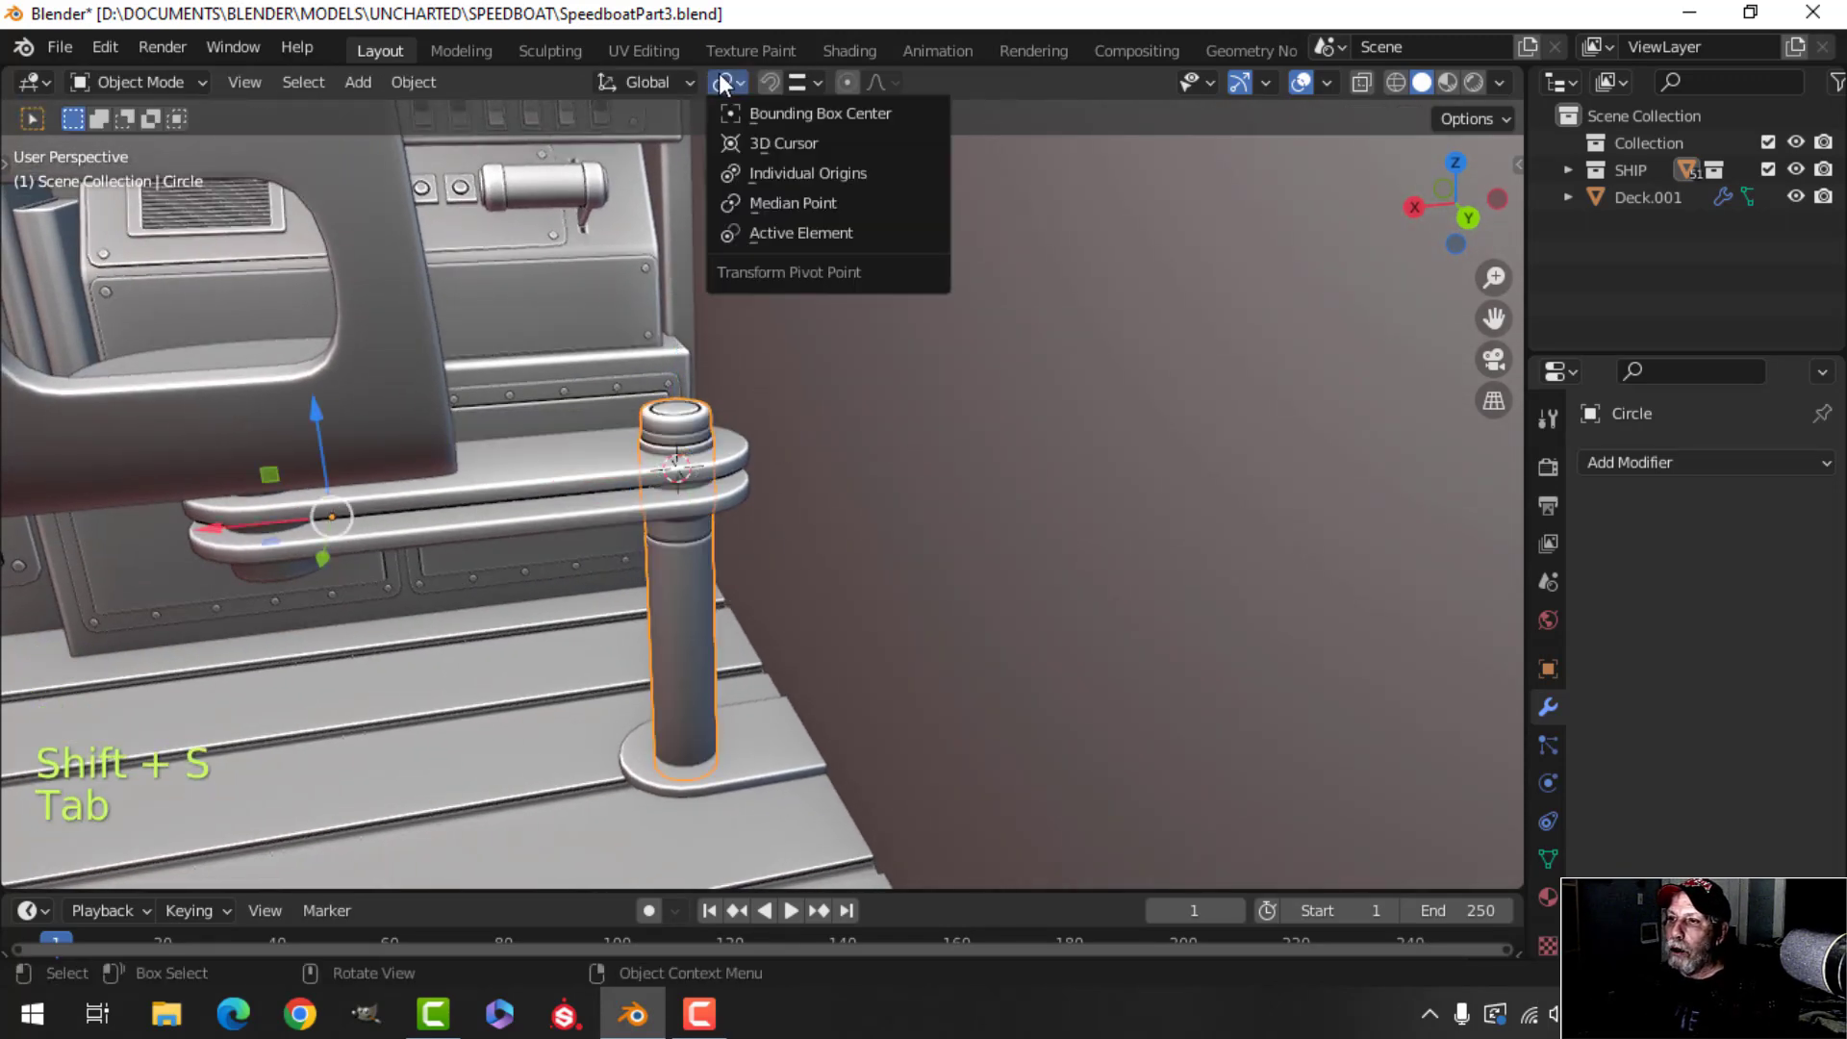
pyautogui.click(760, 142)
# Rotate the seat, pedestal and arms together about 21.3° around Z about the support post, leaving the post and base plate in place.
pyautogui.moveTo(760, 143); pyautogui.dragTo(630, 360, button='middle')
pyautogui.click(566, 429)
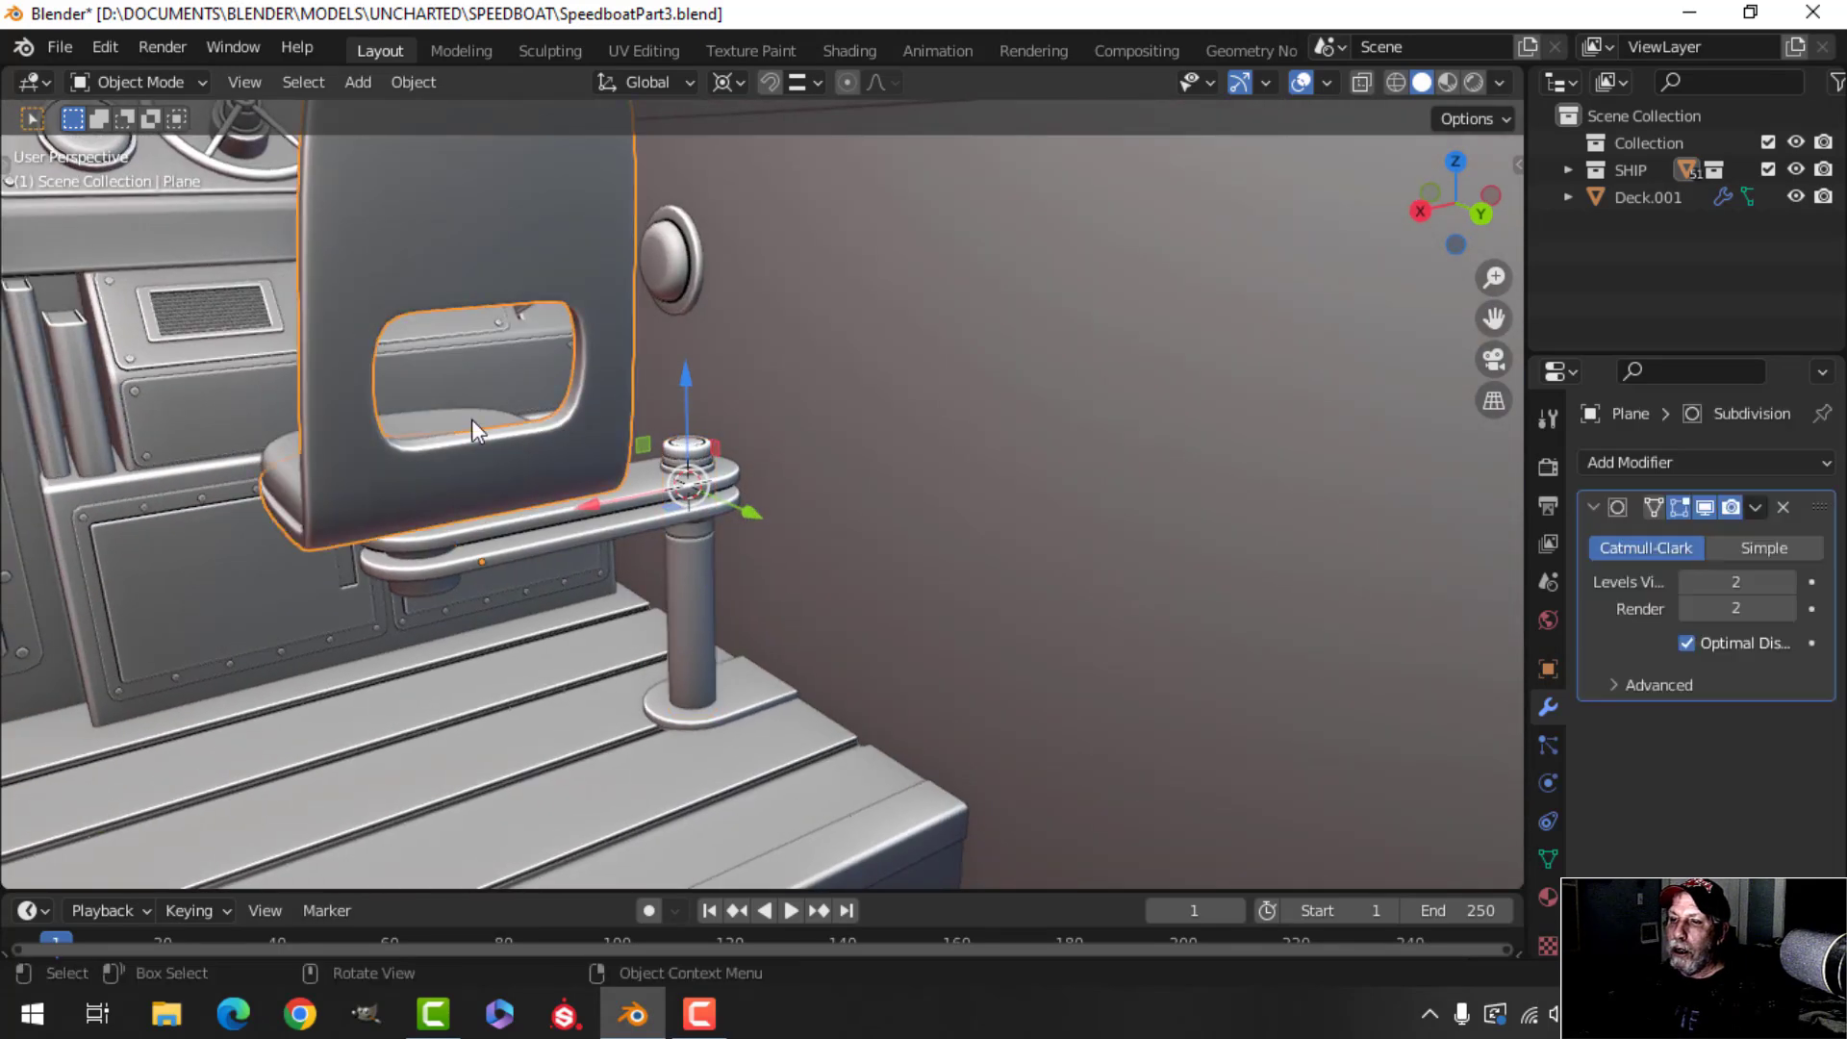
pyautogui.moveTo(529, 449); pyautogui.dragTo(472, 470, button='middle')
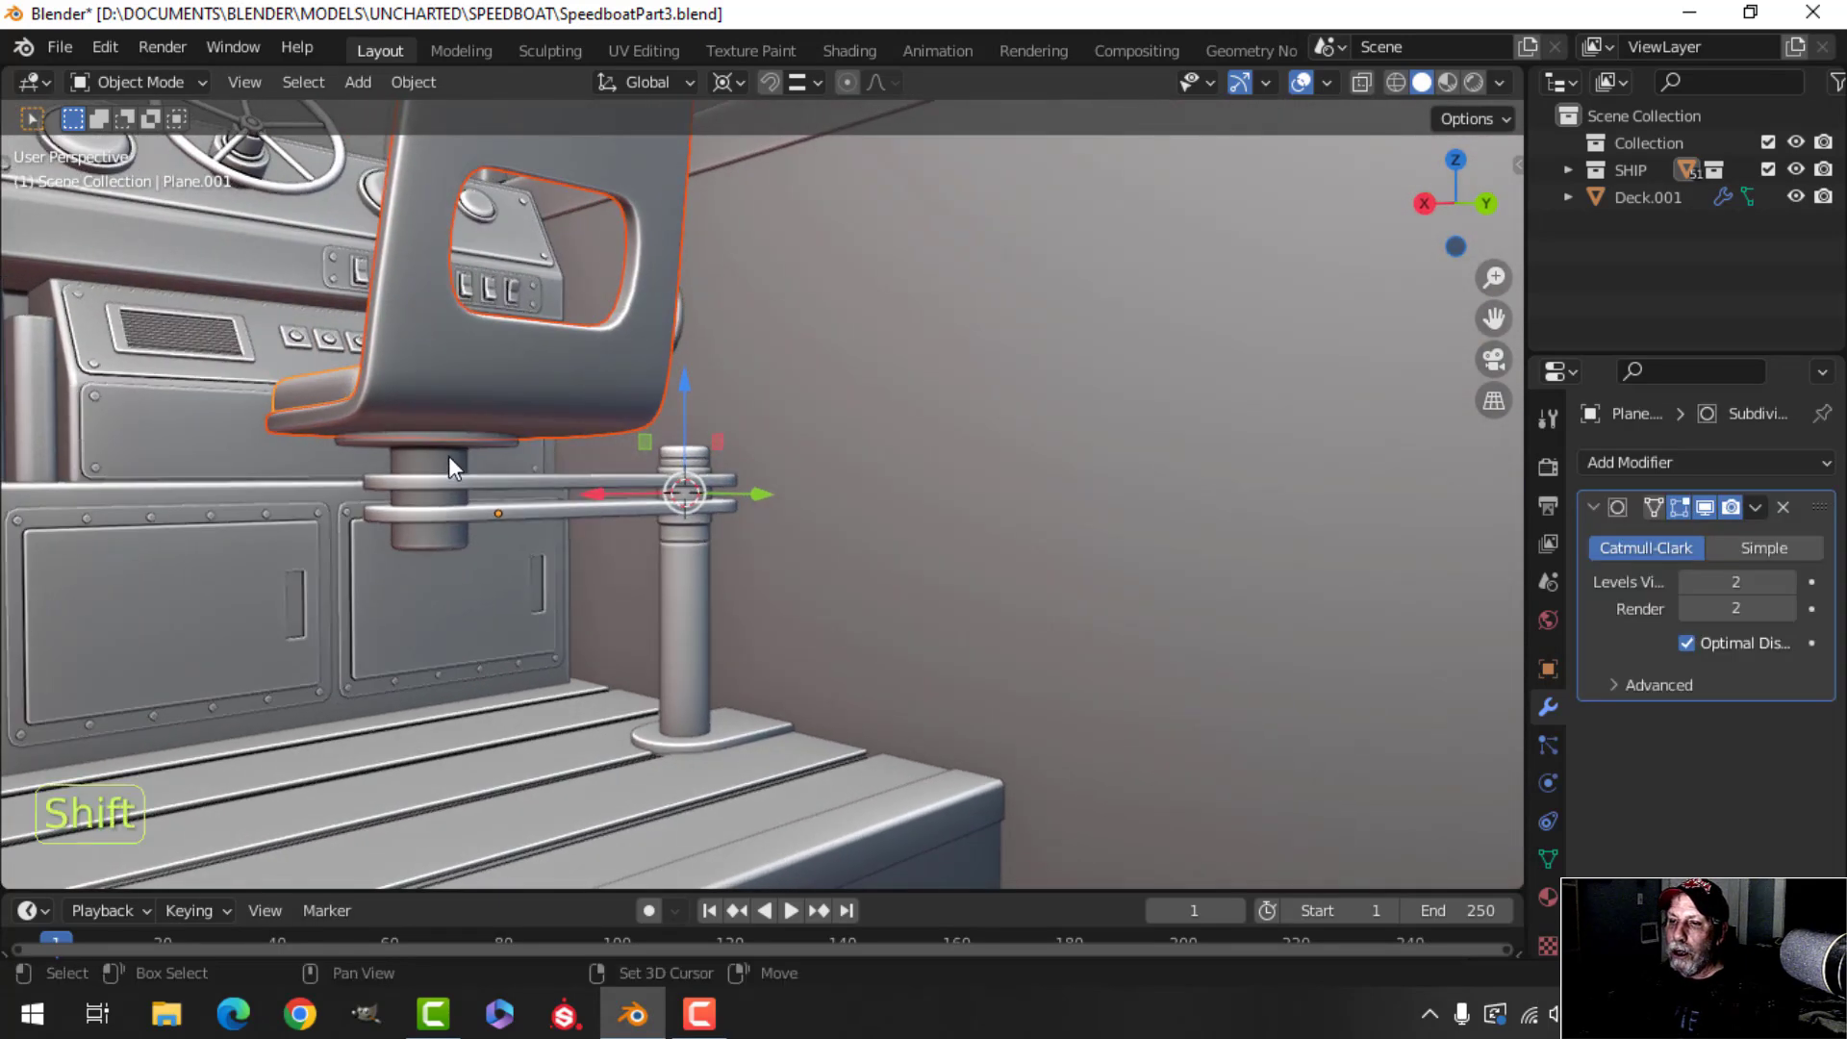
pyautogui.keyDown('shift'); pyautogui.click(448, 456); pyautogui.keyUp('shift')
pyautogui.scroll(-2, 758, 489)
pyautogui.moveTo(758, 489); pyautogui.dragTo(713, 535, button='middle')
pyautogui.press('r')
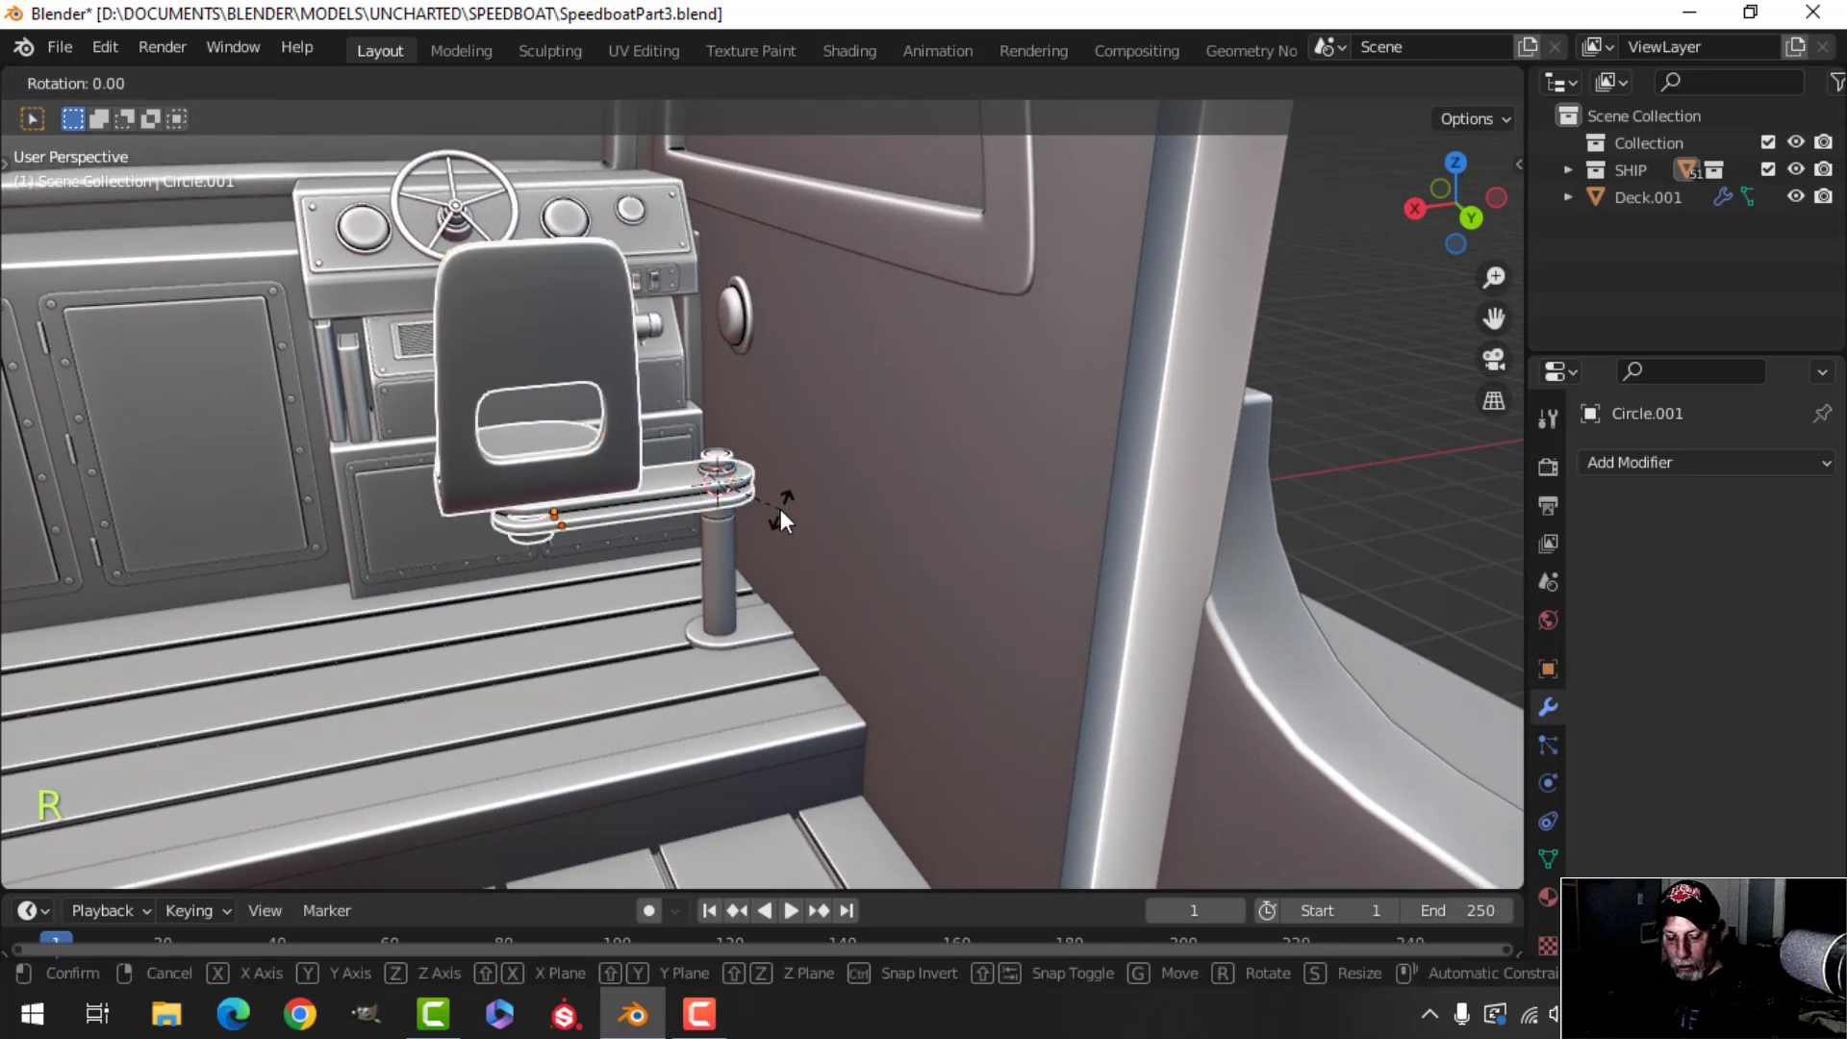
pyautogui.press('z')
pyautogui.click(783, 483)
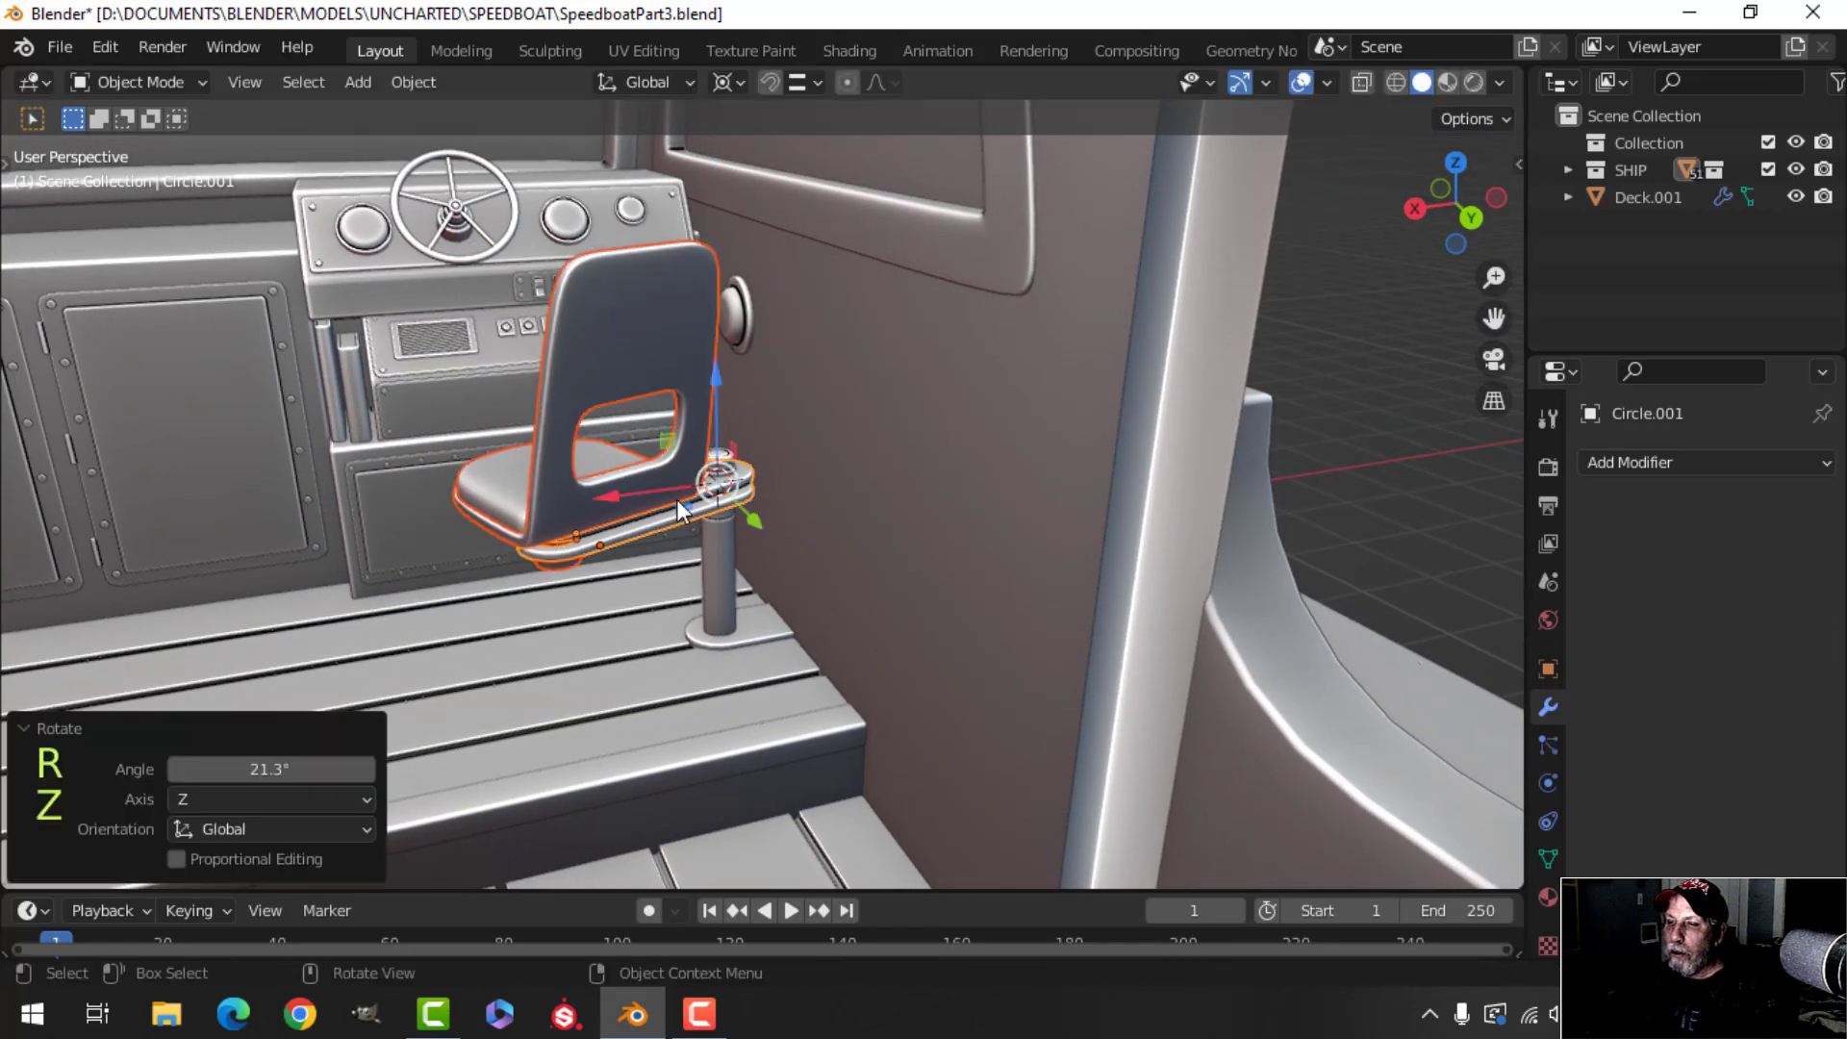
pyautogui.scroll(-2, 770, 520)
pyautogui.hotkey('alt', 'a')
# Delete the leftover Deck.001 object and save the file.
pyautogui.moveTo(752, 564)
pyautogui.keyDown('shift'); pyautogui.mouseDown(button='middle')
pyautogui.moveTo(717, 430)
pyautogui.moveTo(735, 540)
pyautogui.moveTo(719, 502)
pyautogui.moveTo(754, 449)
pyautogui.mouseUp(button='middle'); pyautogui.keyUp('shift')
pyautogui.scroll(-3, 727, 525)
pyautogui.scroll(4, 714, 466)
pyautogui.scroll(-2, 696, 423)
pyautogui.scroll(-4, 722, 506)
pyautogui.moveTo(754, 449); pyautogui.dragTo(885, 418, button='middle')
pyautogui.scroll(-3, 749, 453)
pyautogui.scroll(-1, 772, 579)
pyautogui.scroll(2, 771, 580)
pyautogui.scroll(-1, 246, 560)
pyautogui.click(246, 560)
pyautogui.press('x')
pyautogui.click(246, 560)
pyautogui.scroll(5, 846, 610)
pyautogui.hotkey('ctrl', 's')
# Reset the 3D cursor to the world origin, switch to the front orthographic view, and save the file.
pyautogui.scroll(-3, 891, 494)
pyautogui.scroll(-5, 878, 487)
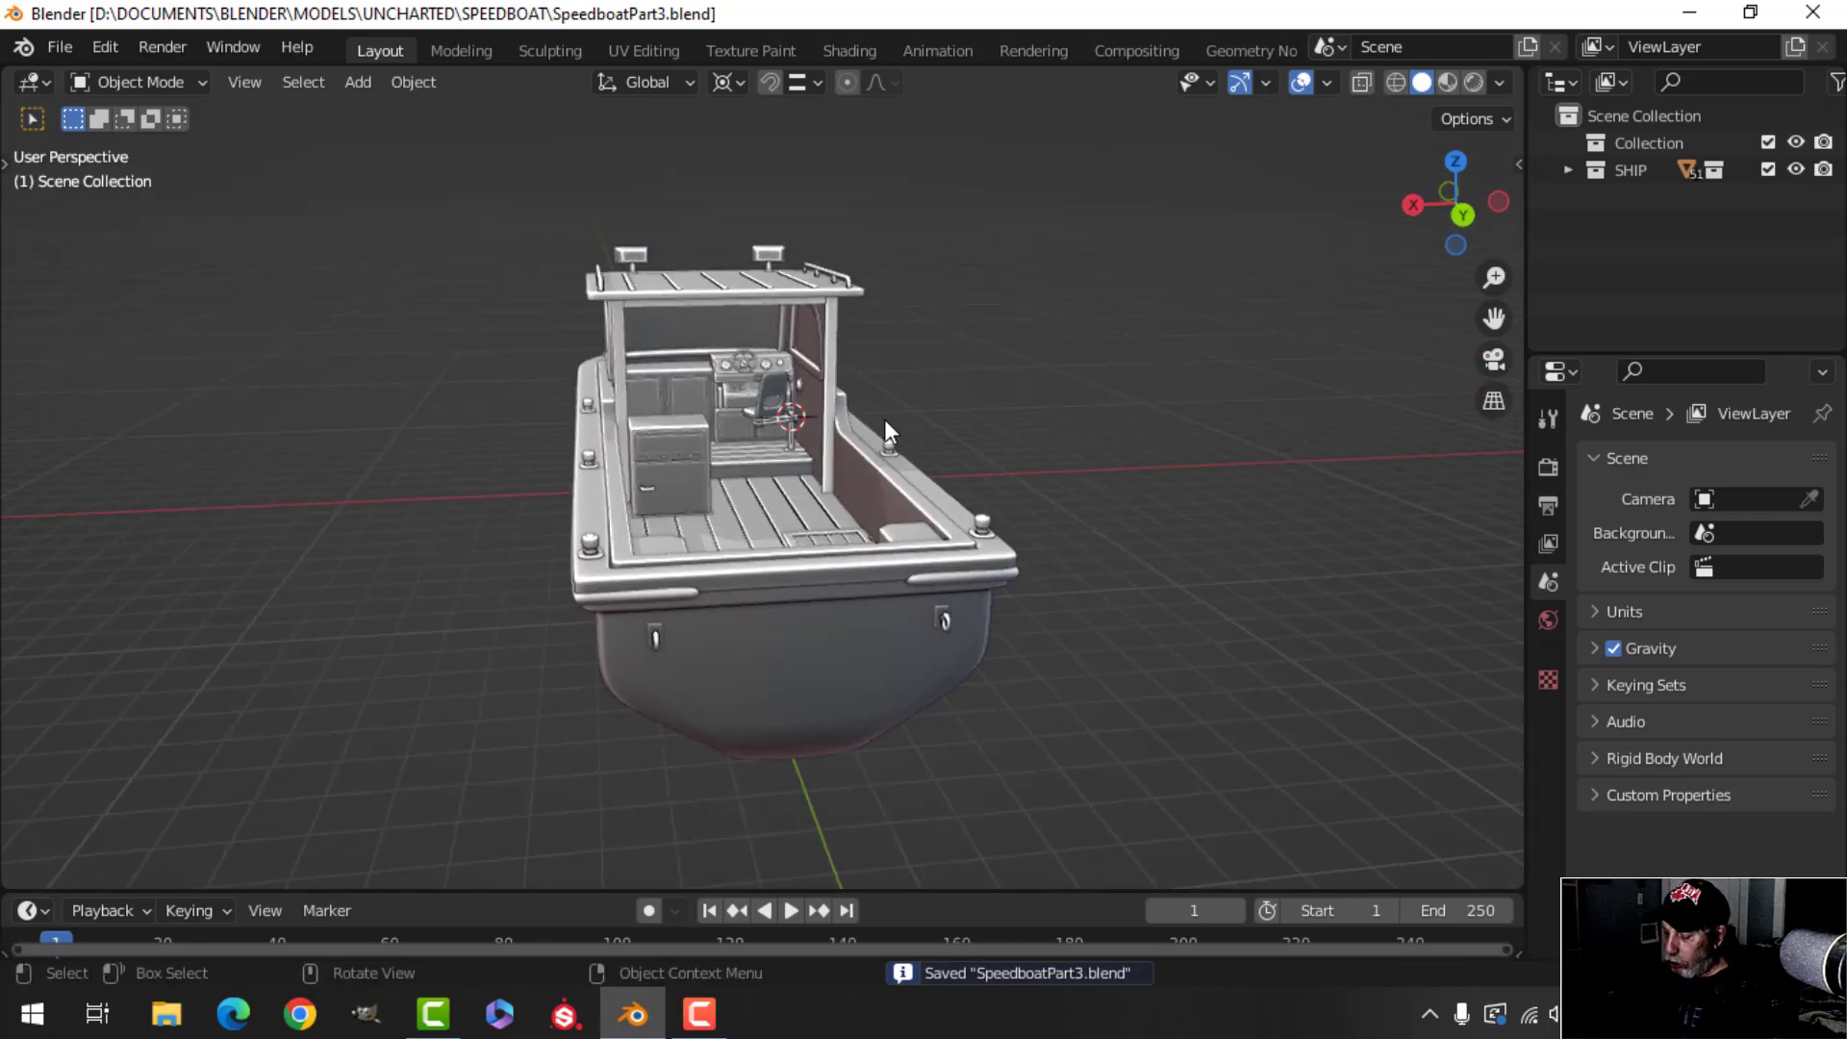
pyautogui.hotkey('shift', 'c')
pyautogui.press('KP_1')
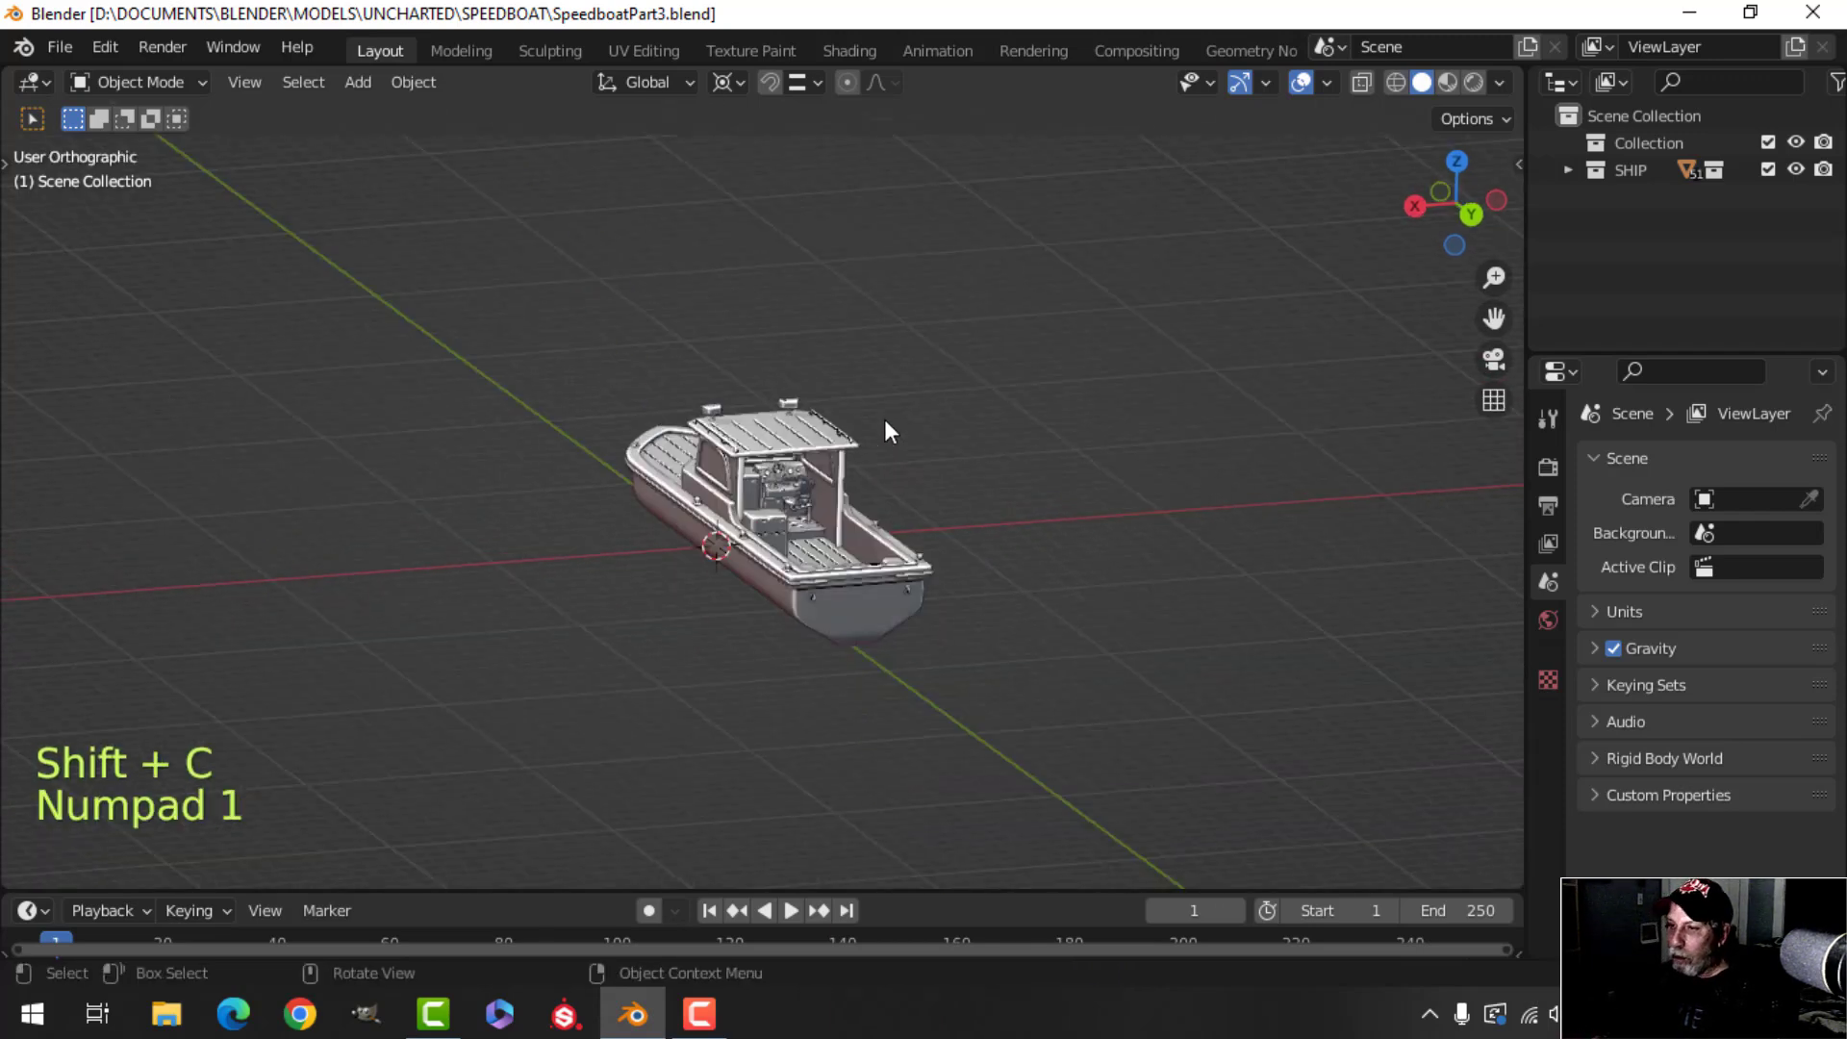
pyautogui.scroll(4, 845, 618)
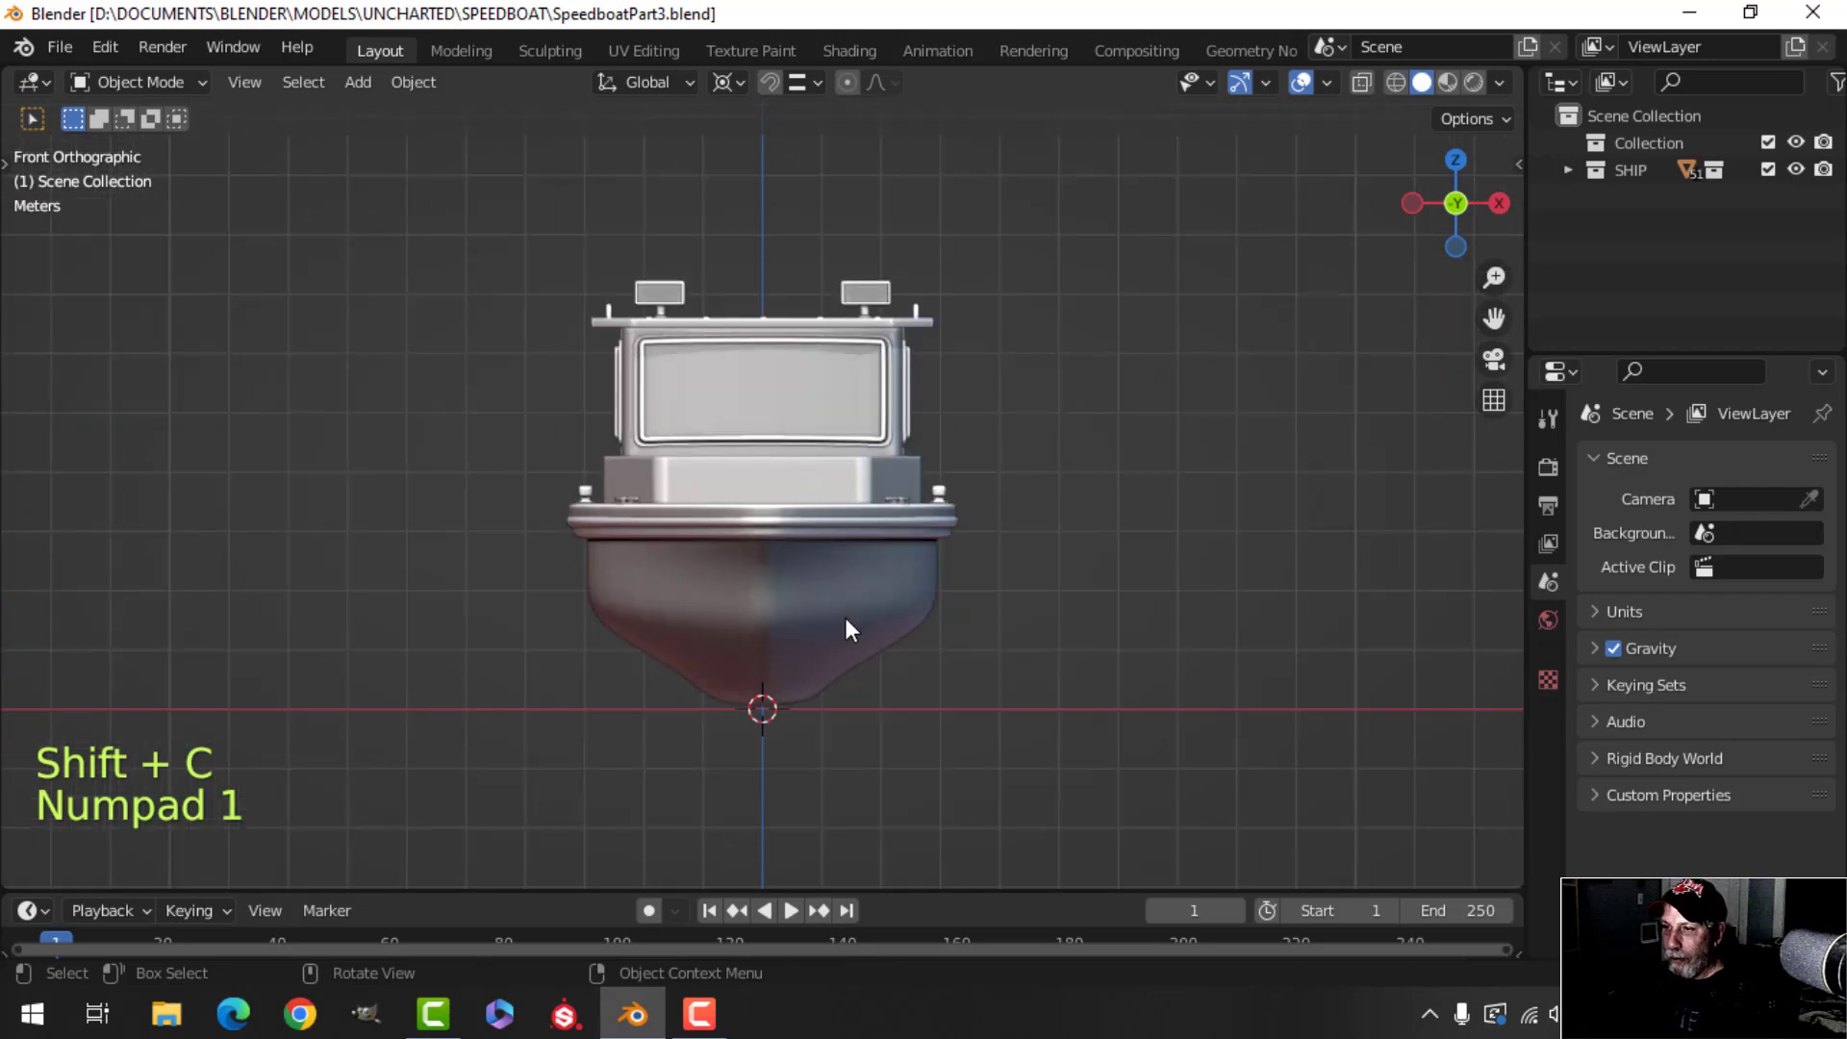
pyautogui.scroll(-2, 846, 618)
pyautogui.keyDown('shift'); pyautogui.moveTo(910, 635); pyautogui.dragTo(795, 596, button='middle'); pyautogui.keyUp('shift')
pyautogui.hotkey('ctrl', 's')
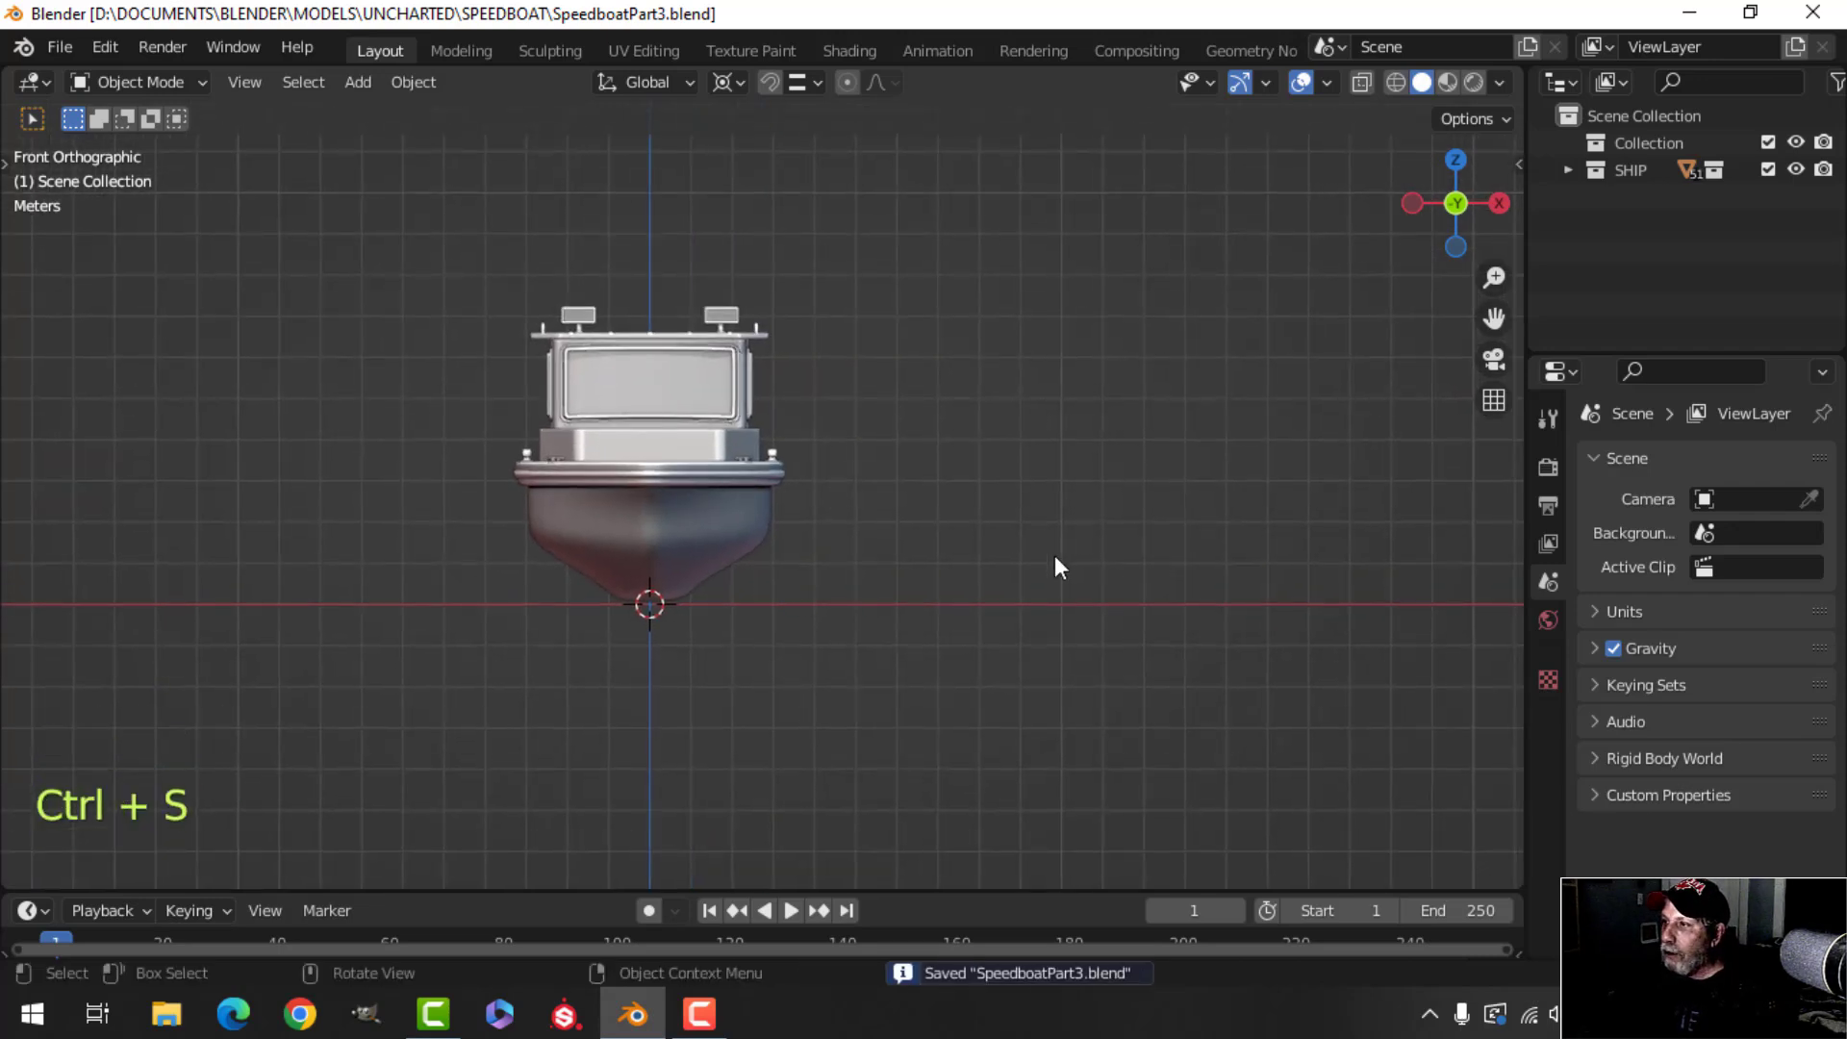
# Add a collection instance of SHIP at the world origin.
pyautogui.hotkey('shift', 'a')
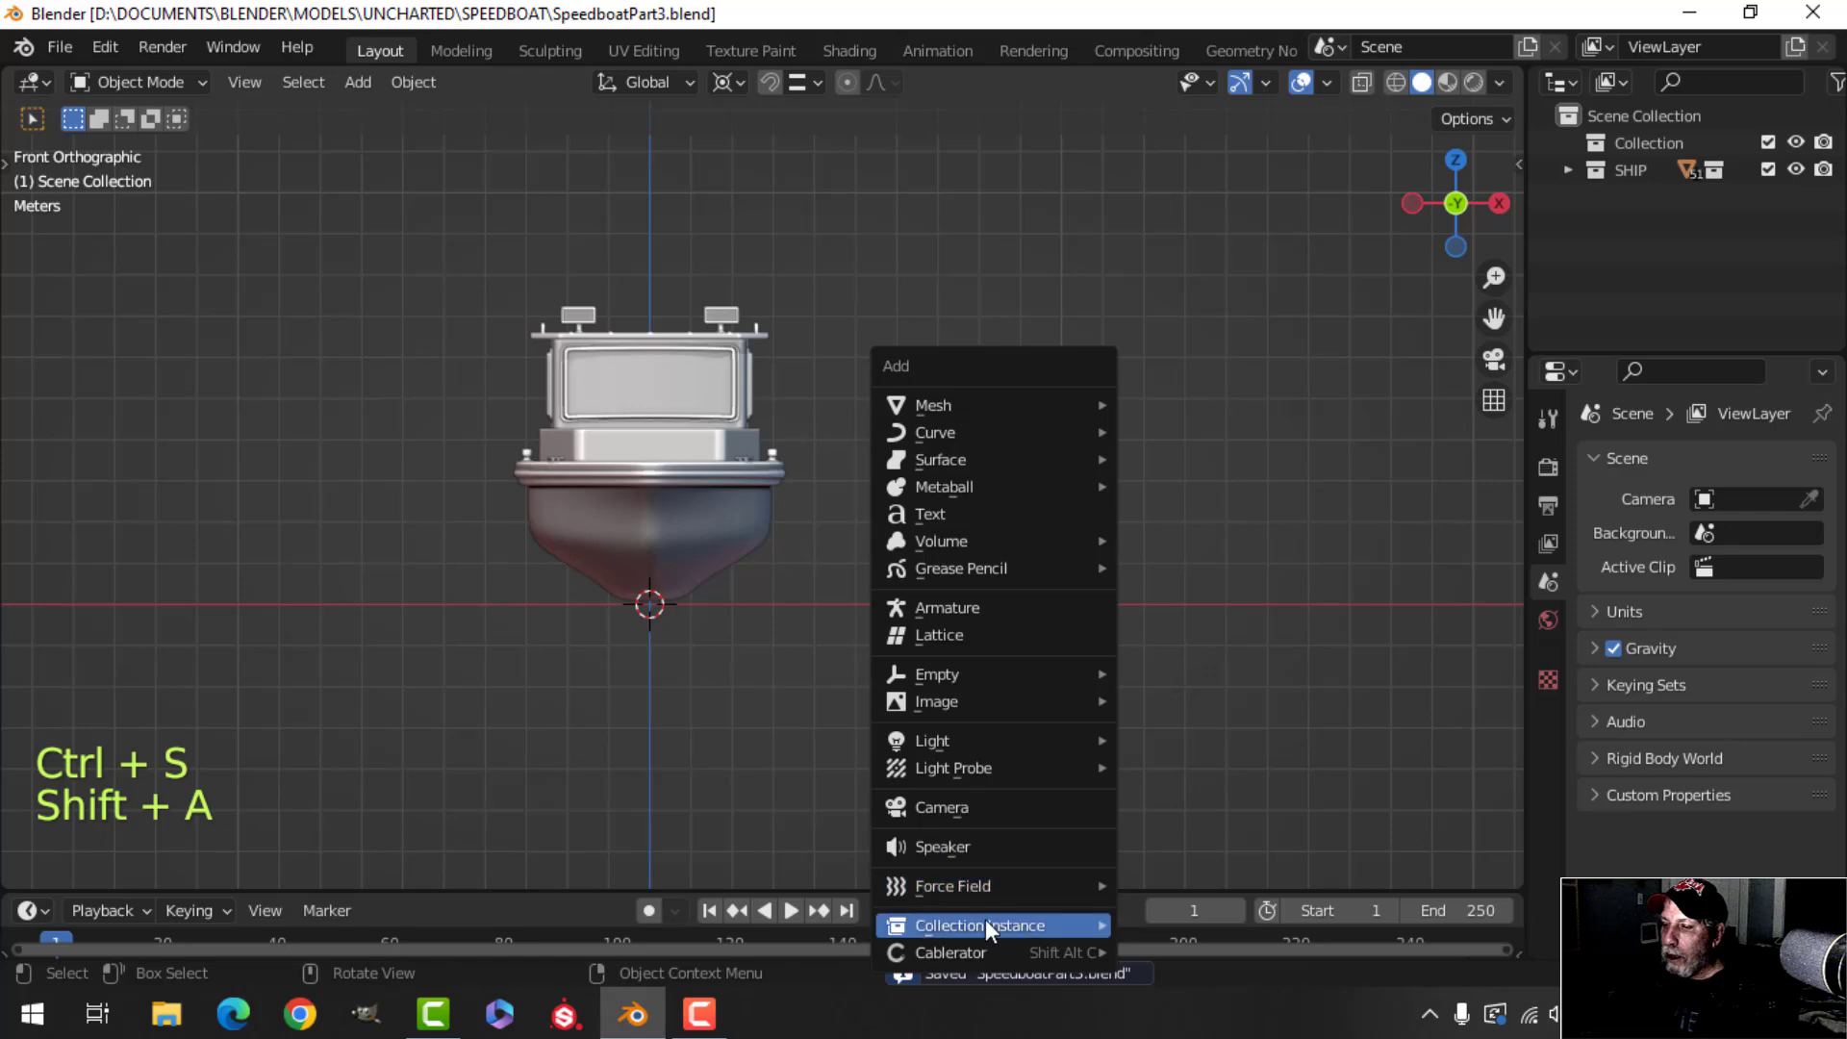
pyautogui.moveTo(1067, 927)
pyautogui.click(1189, 924)
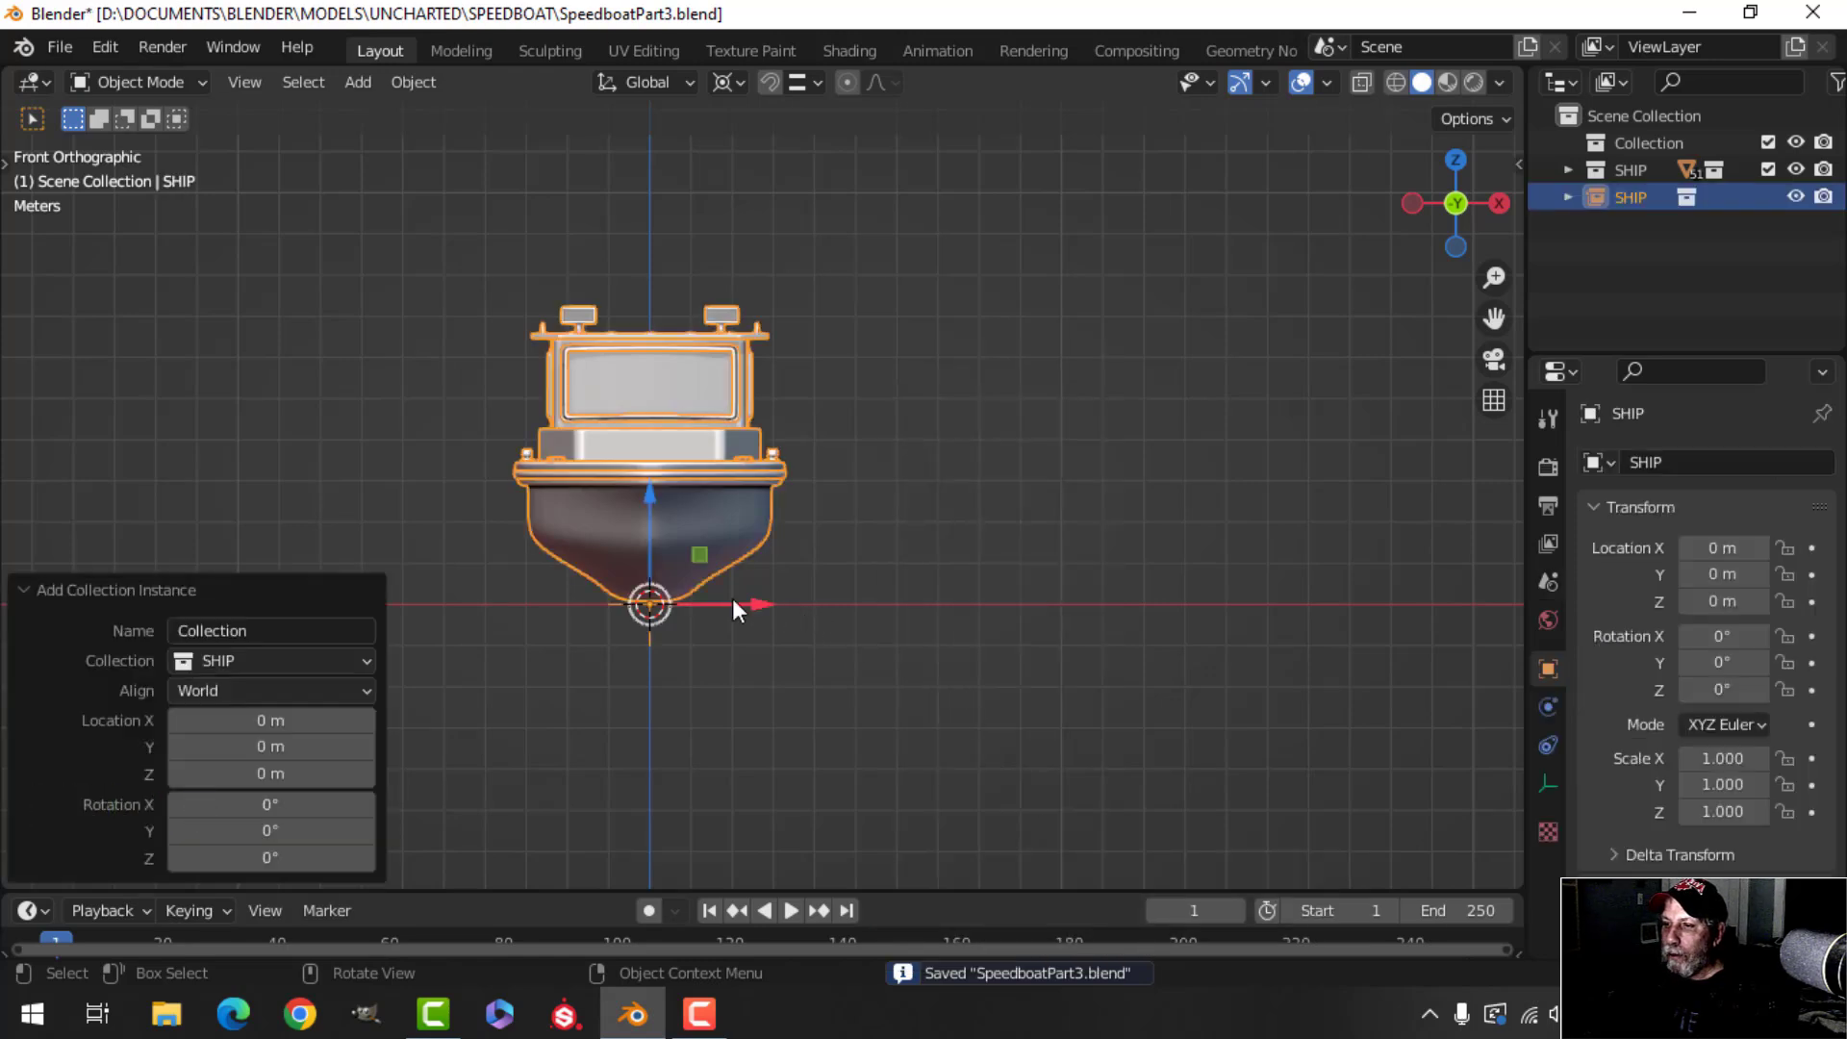
# Move the SHIP instance about 8.4 m along the X axis, beside the original boat.
pyautogui.press('g')
pyautogui.press('x')
pyautogui.click(1162, 583)
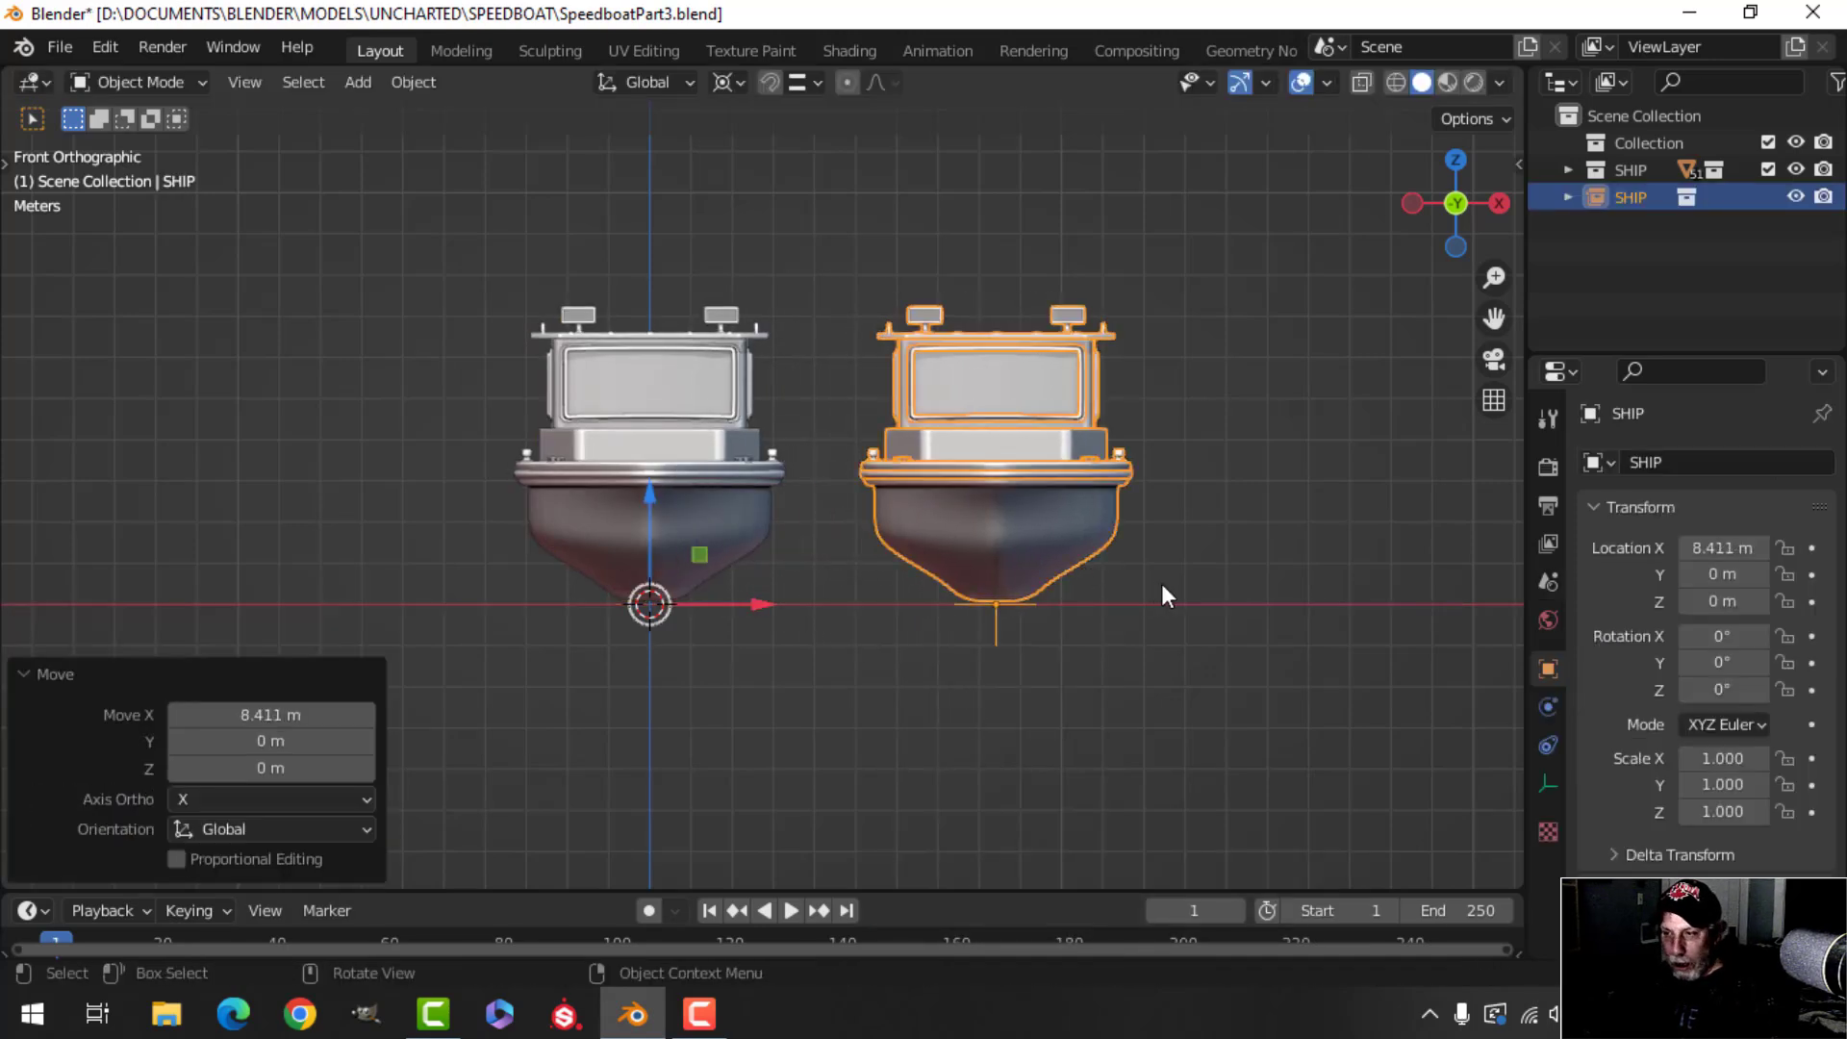
# Set the transform pivot point to Median Point and rotate the SHIP instance 180° around Z.
pyautogui.click(728, 82)
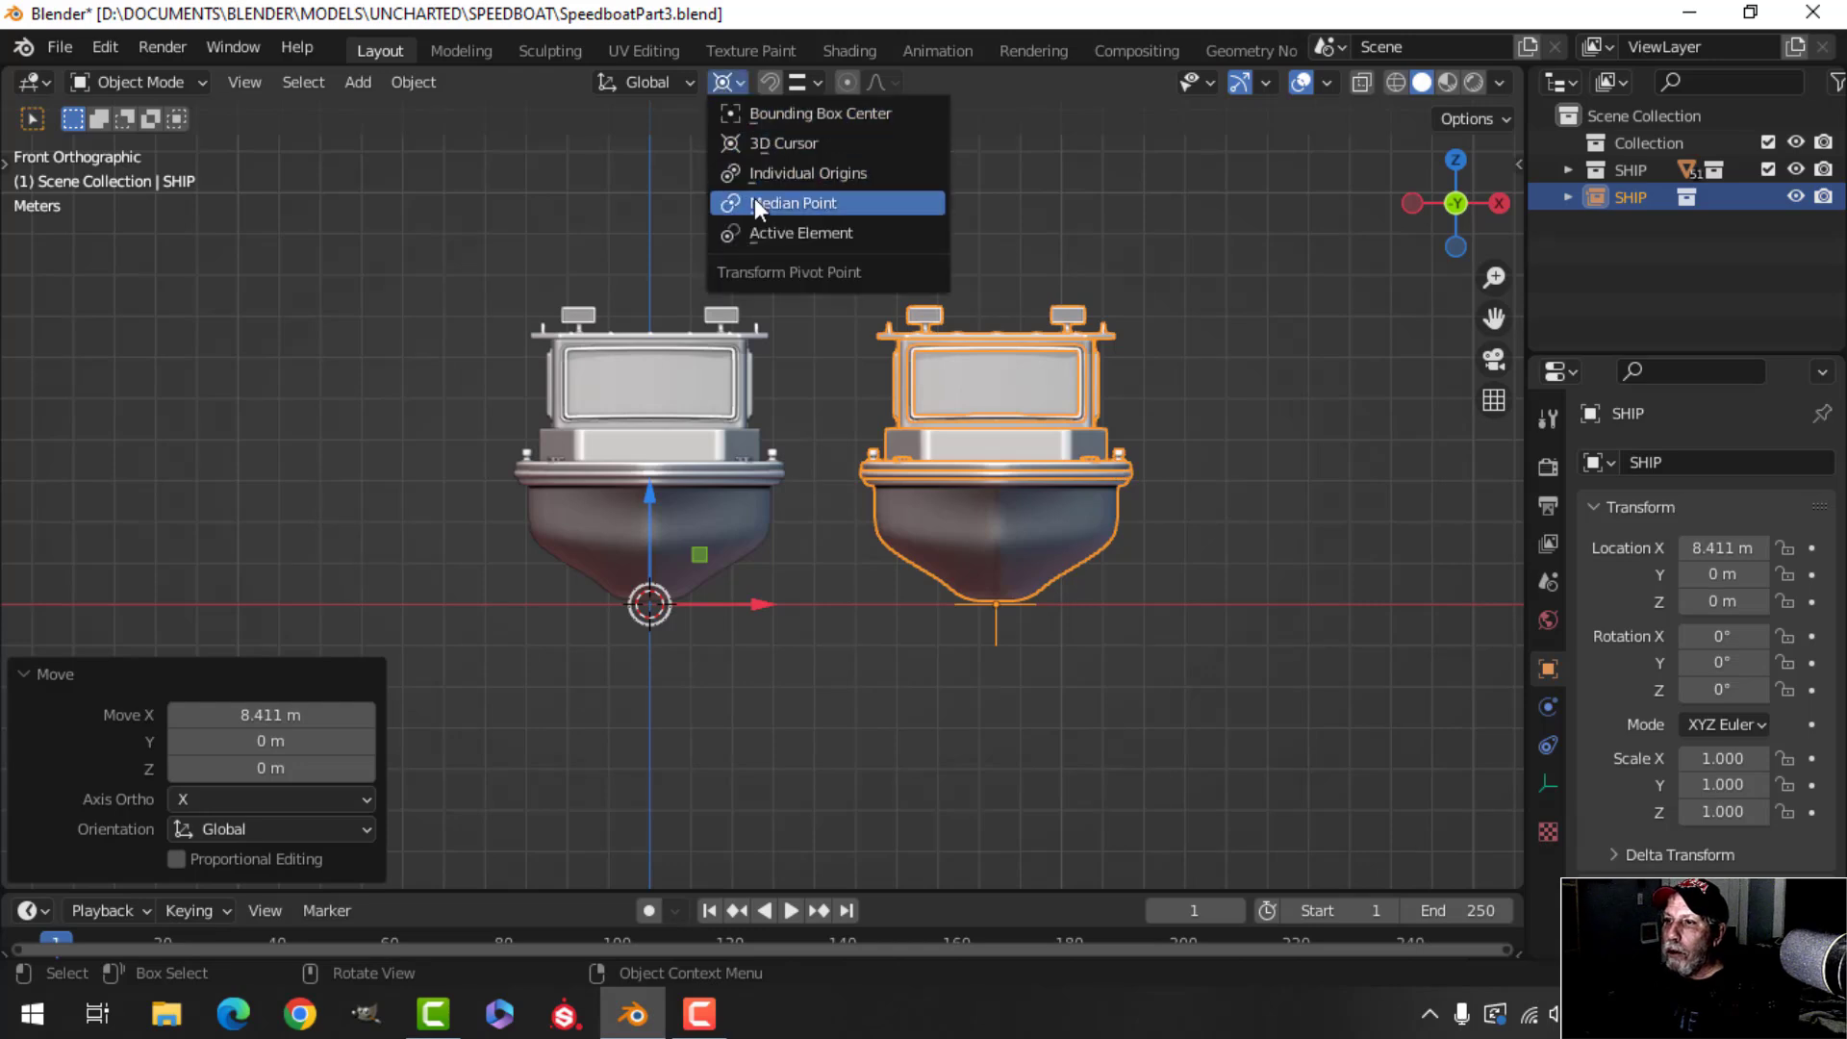
pyautogui.click(790, 203)
pyautogui.press('r')
pyautogui.press('z')
pyautogui.press('1')
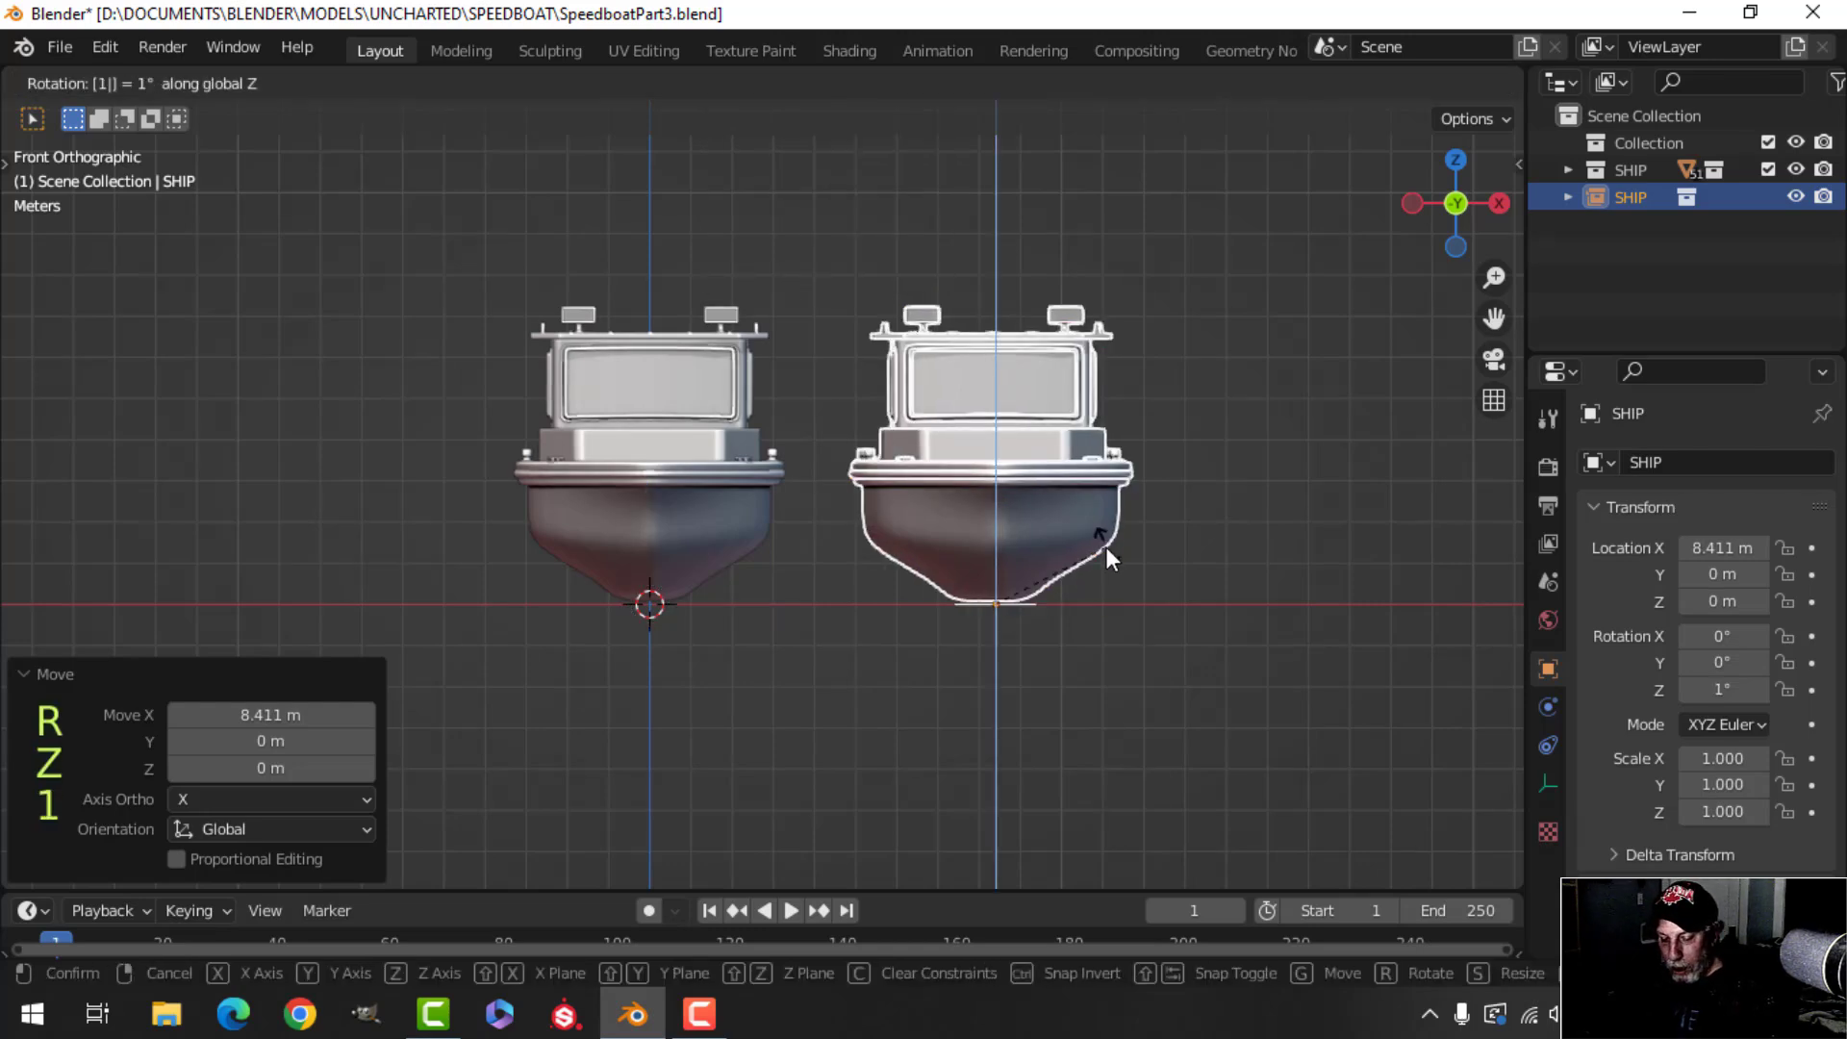
pyautogui.press('8')
pyautogui.press('0')
pyautogui.click(1106, 546)
# Move the rotated SHIP instance about 10.75 m along Y from the top view, and deselect everything.
pyautogui.press('KP_7')
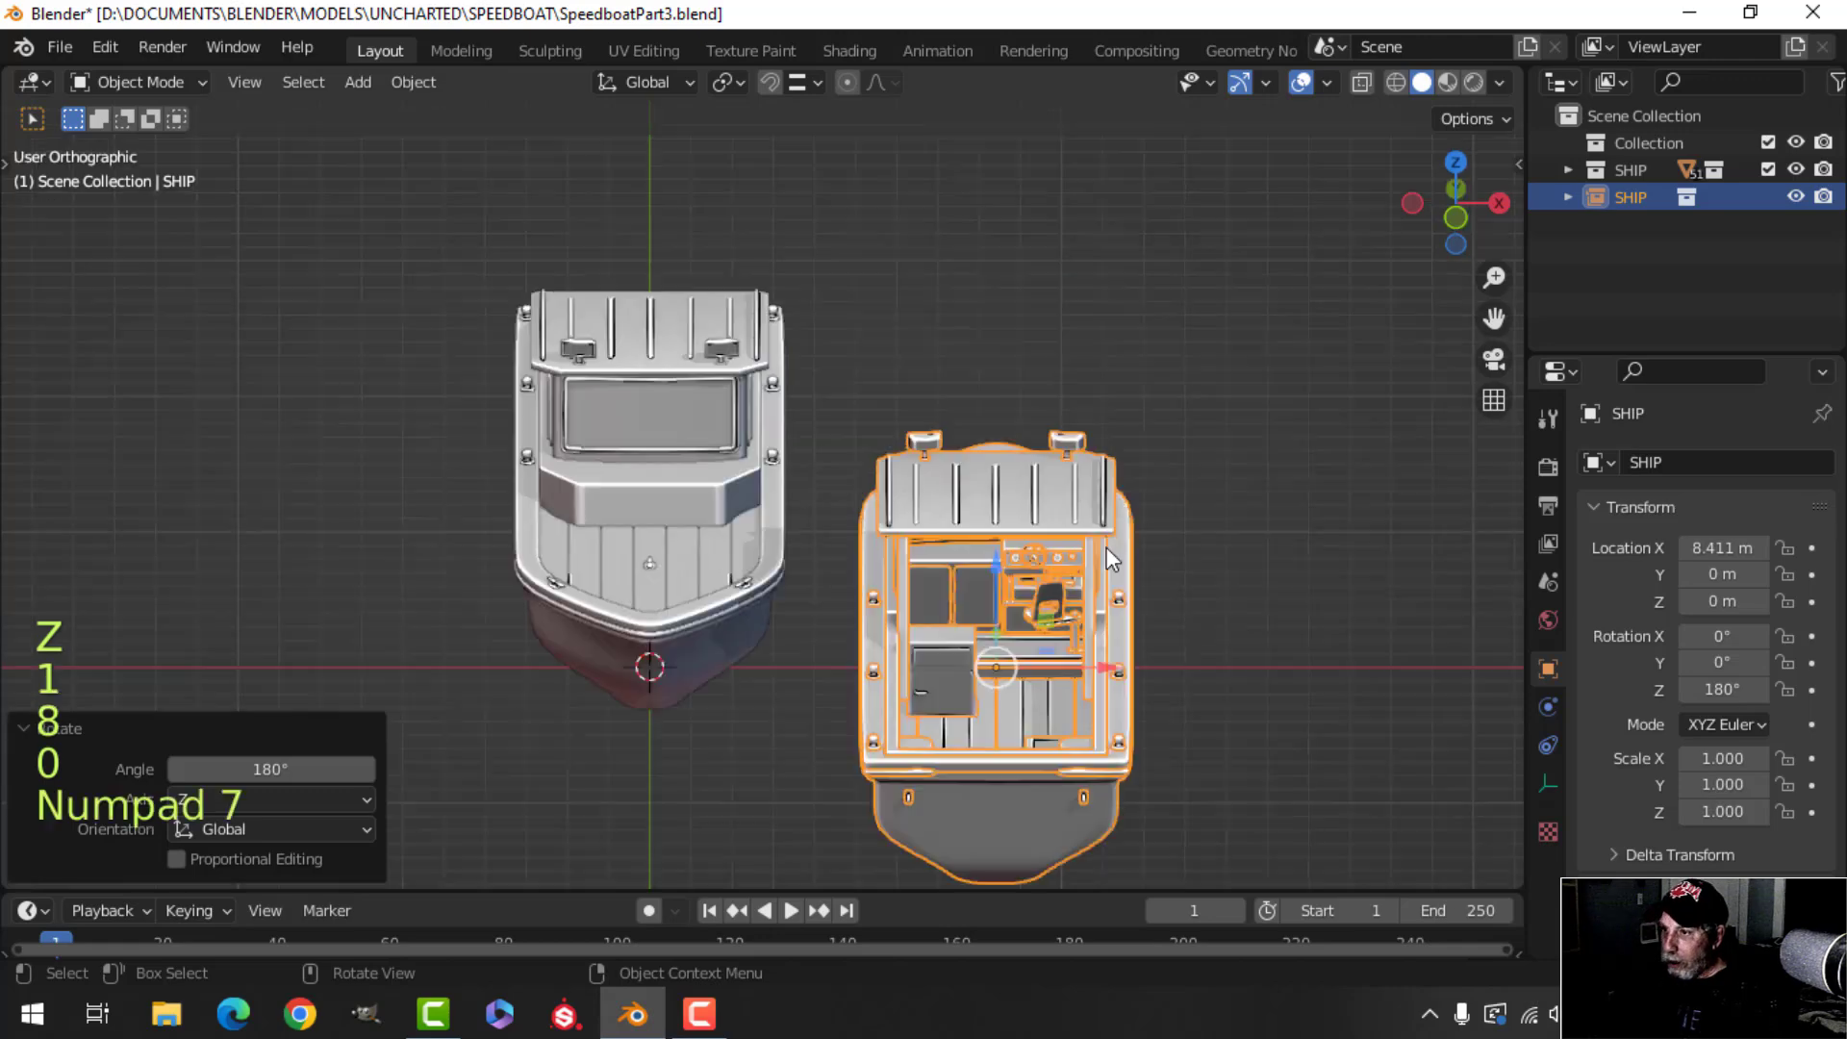
pyautogui.scroll(-5, 1087, 539)
pyautogui.moveTo(856, 470); pyautogui.dragTo(894, 277)
pyautogui.moveTo(1013, 577); pyautogui.dragTo(962, 487, button='middle')
pyautogui.scroll(5, 1010, 623)
pyautogui.hotkey('alt', 'a')
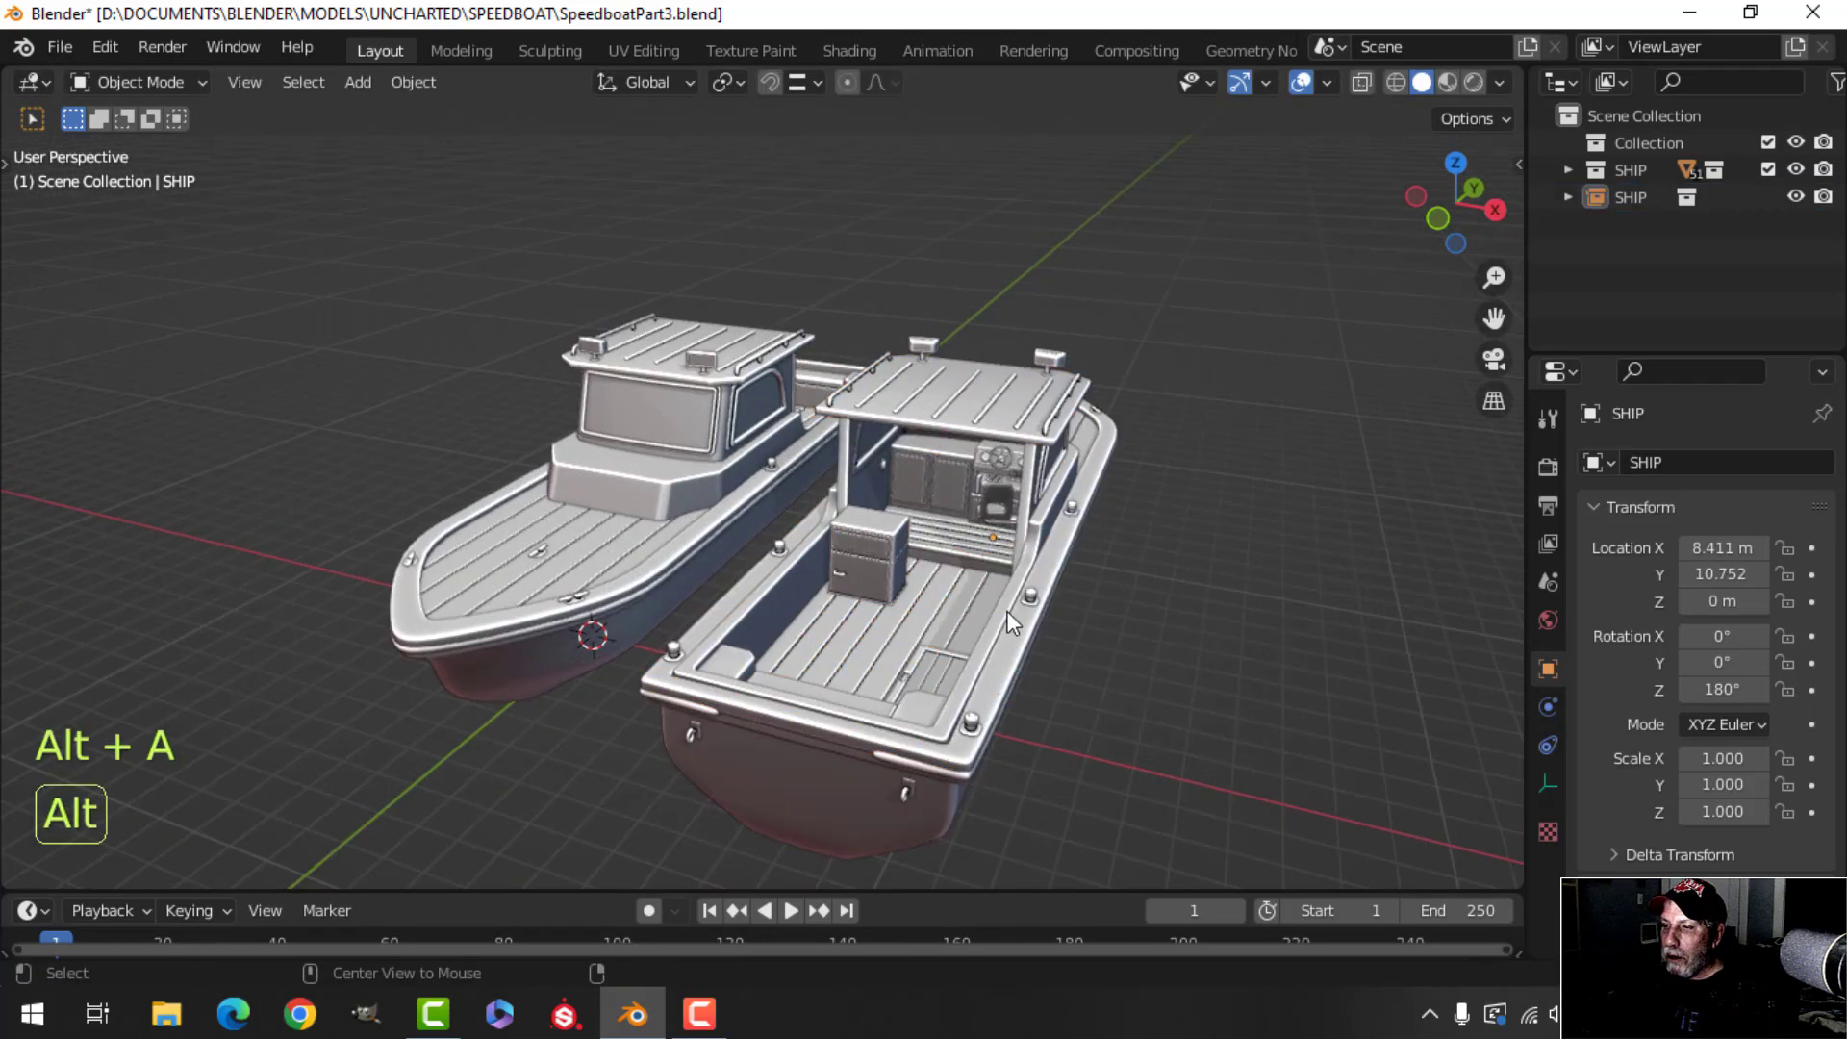
# Hide the gizmos and overlays in the viewport.
pyautogui.moveTo(1010, 623); pyautogui.dragTo(1020, 481, button='middle')
pyautogui.click(1241, 83)
pyautogui.click(1300, 84)
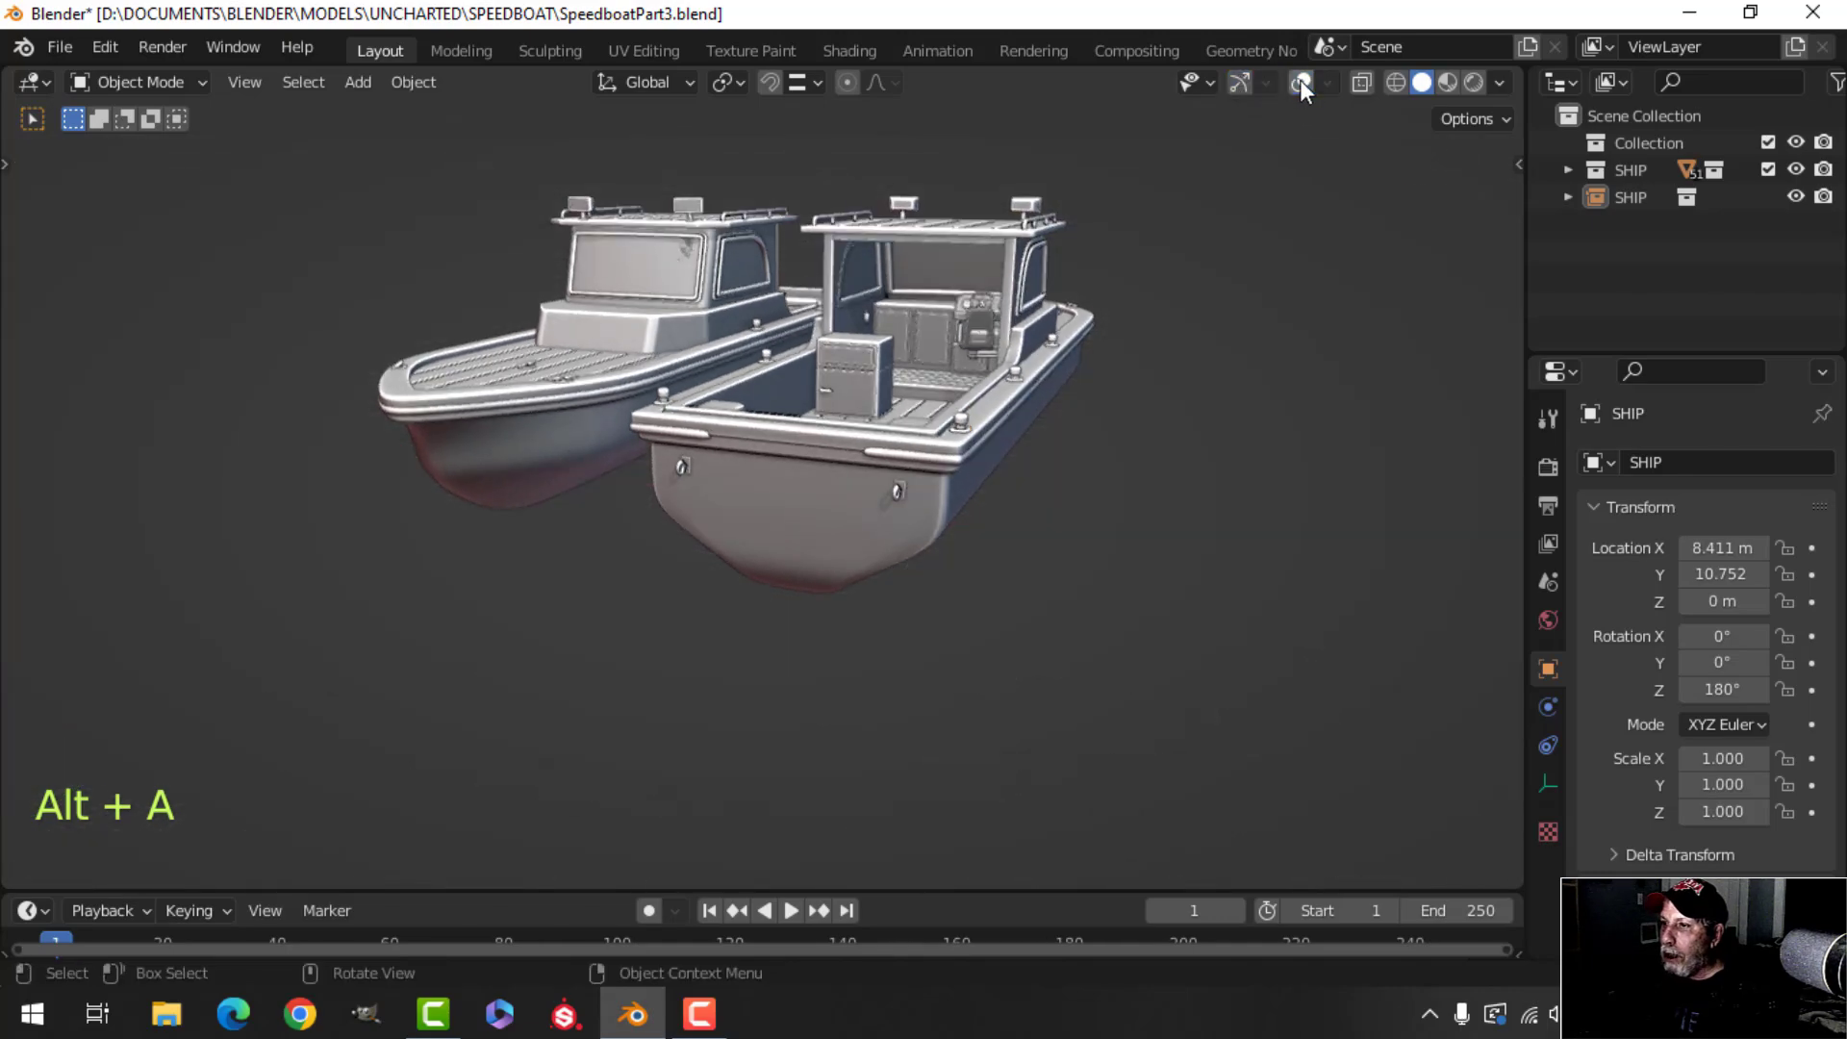
# Set the viewport shading color to Object while looking into the boat's rear deck.
pyautogui.scroll(5, 1172, 345)
pyautogui.keyDown('shift'); pyautogui.moveTo(1172, 344); pyautogui.dragTo(1051, 486, button='middle'); pyautogui.keyUp('shift')
pyautogui.scroll(-3, 1075, 489)
pyautogui.keyDown('shift'); pyautogui.moveTo(1050, 486); pyautogui.dragTo(983, 517, button='middle'); pyautogui.keyUp('shift')
pyautogui.scroll(5, 1028, 464)
pyautogui.scroll(-3, 1088, 502)
pyautogui.scroll(1, 984, 518)
pyautogui.click(1499, 83)
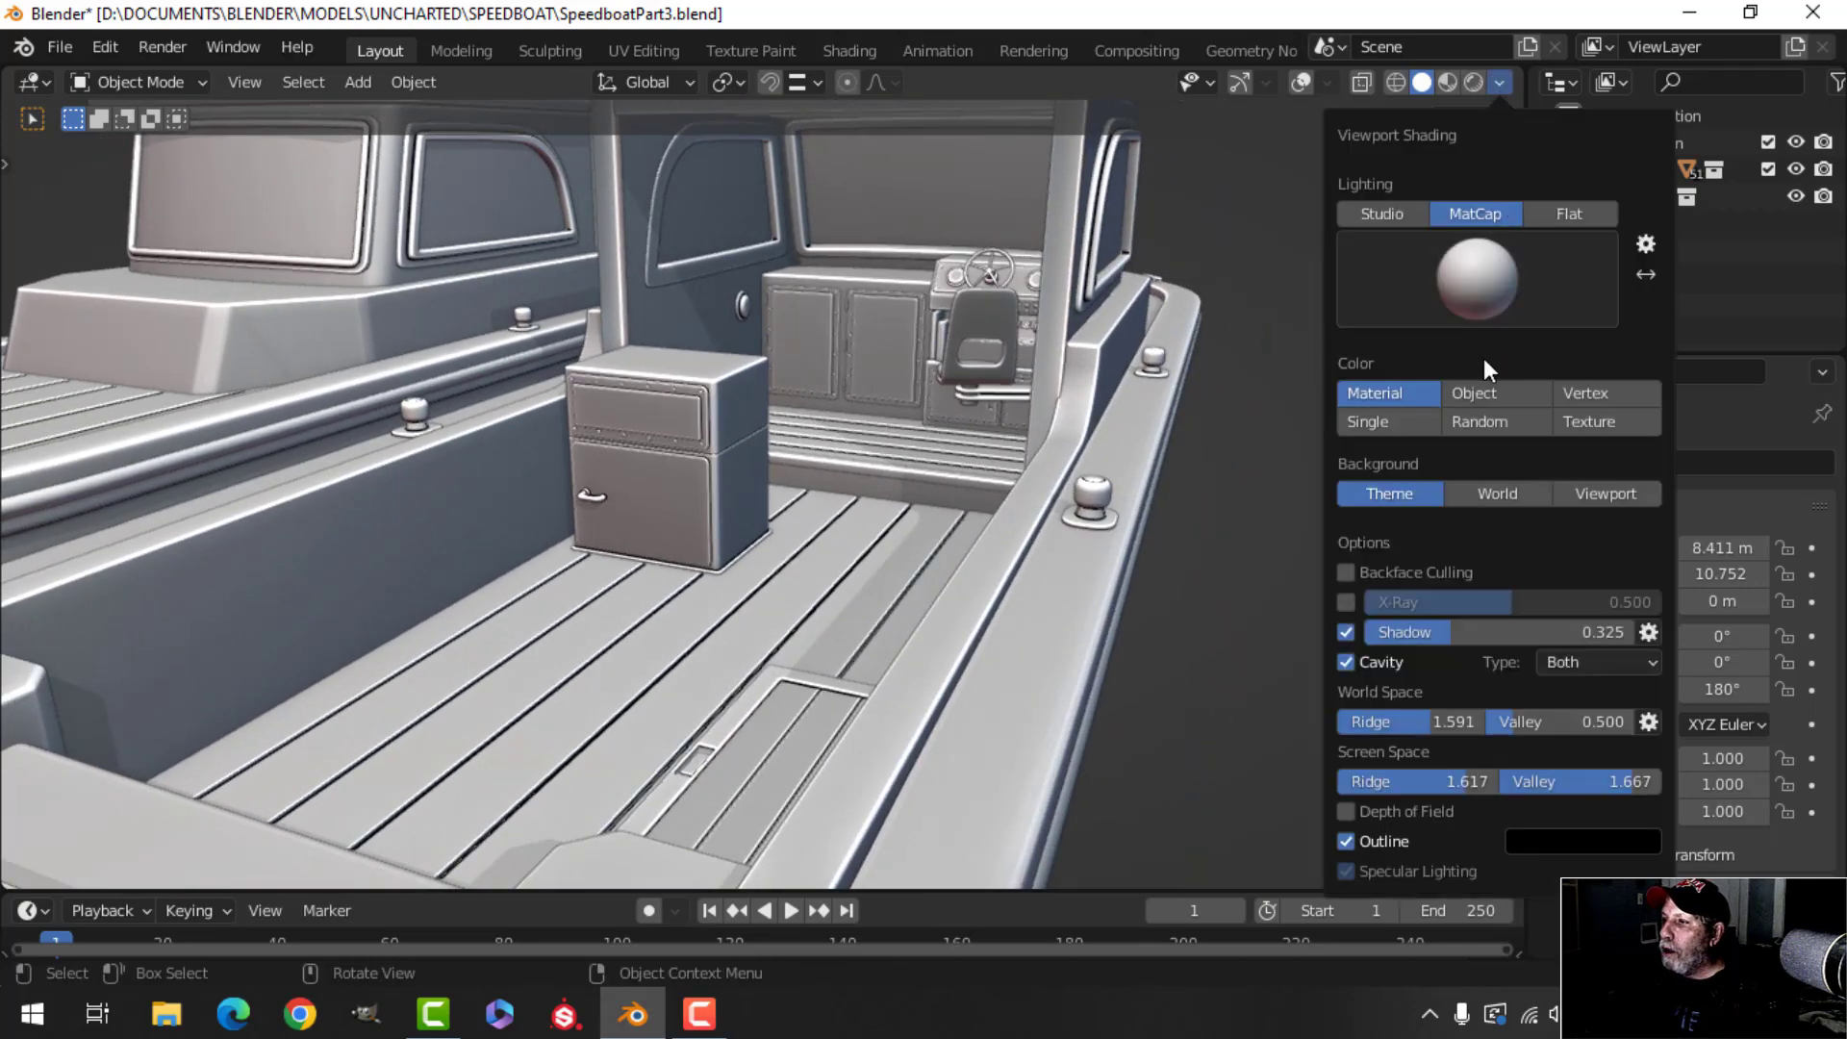
pyautogui.click(1486, 394)
# Examine the rear deck, cabin interior and helm seat of both boats from several angles.
pyautogui.keyDown('shift'); pyautogui.moveTo(932, 435); pyautogui.dragTo(1014, 374, button='middle'); pyautogui.keyUp('shift')
pyautogui.scroll(4, 1083, 467)
pyautogui.scroll(4, 1209, 481)
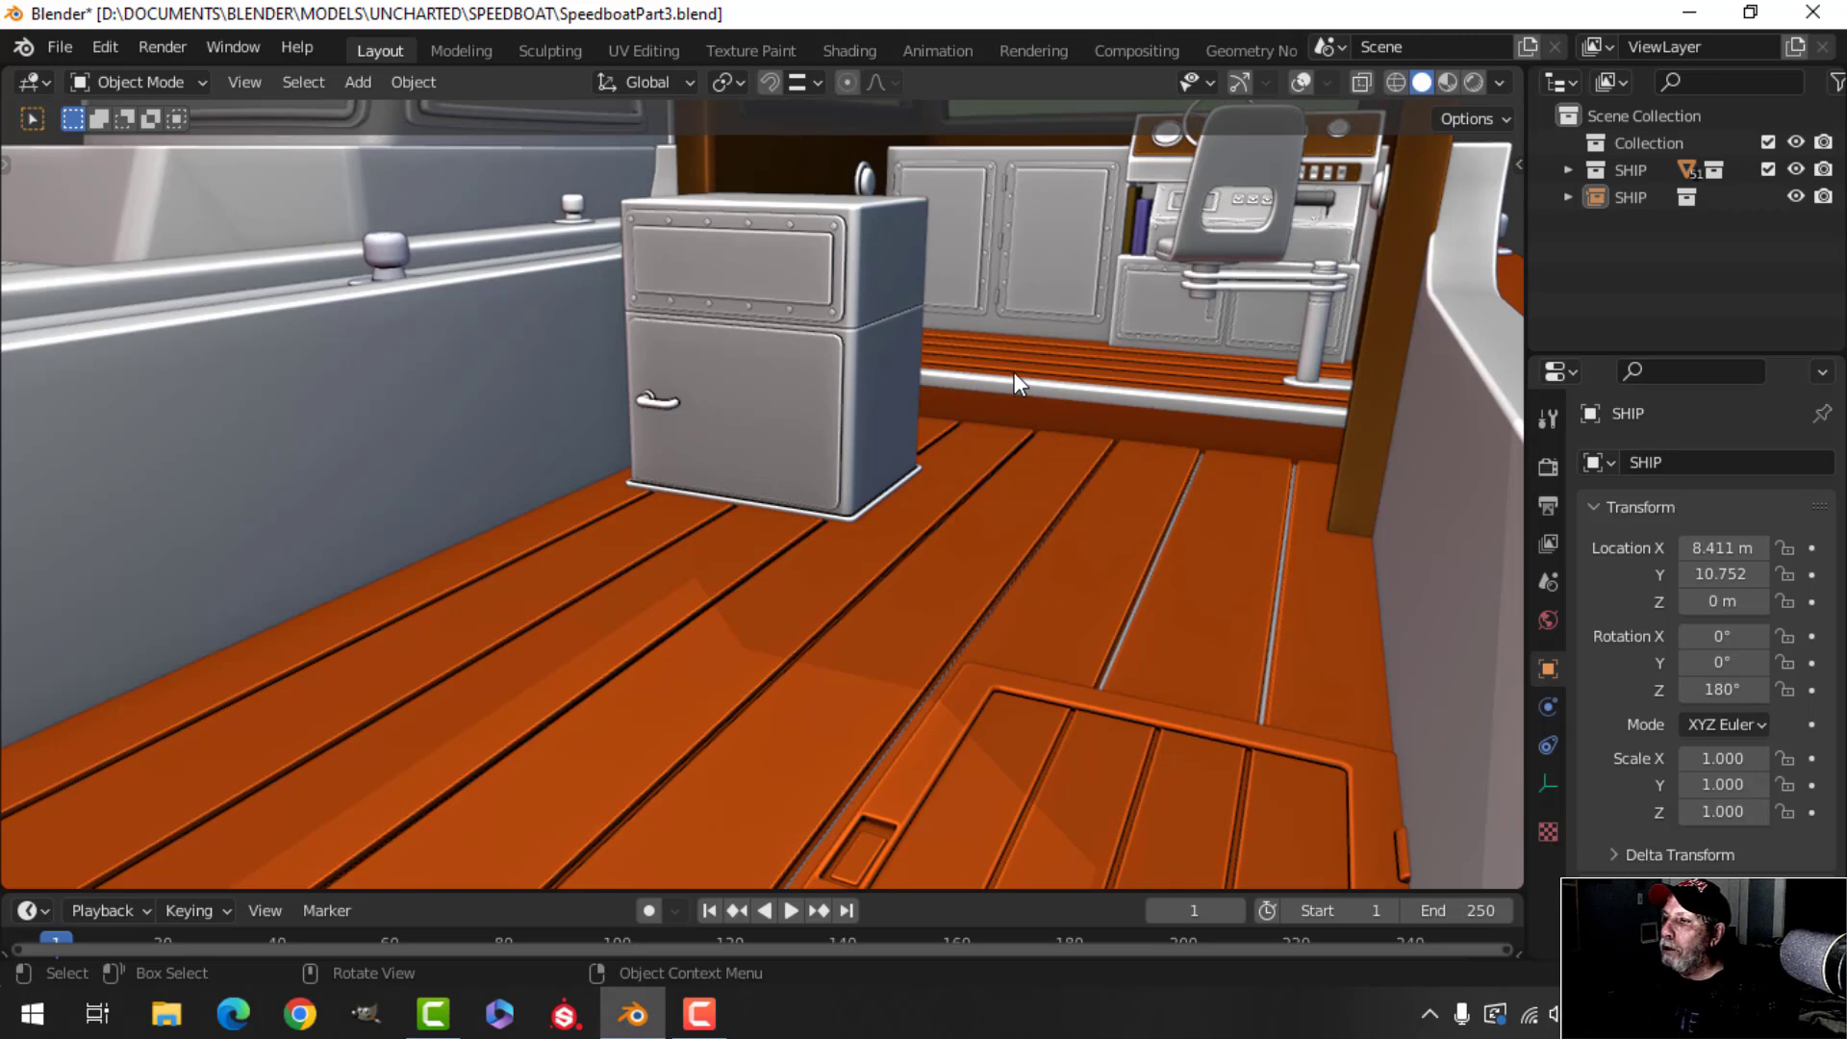
pyautogui.keyDown('shift'); pyautogui.moveTo(1328, 317); pyautogui.dragTo(1181, 396, button='middle'); pyautogui.keyUp('shift')
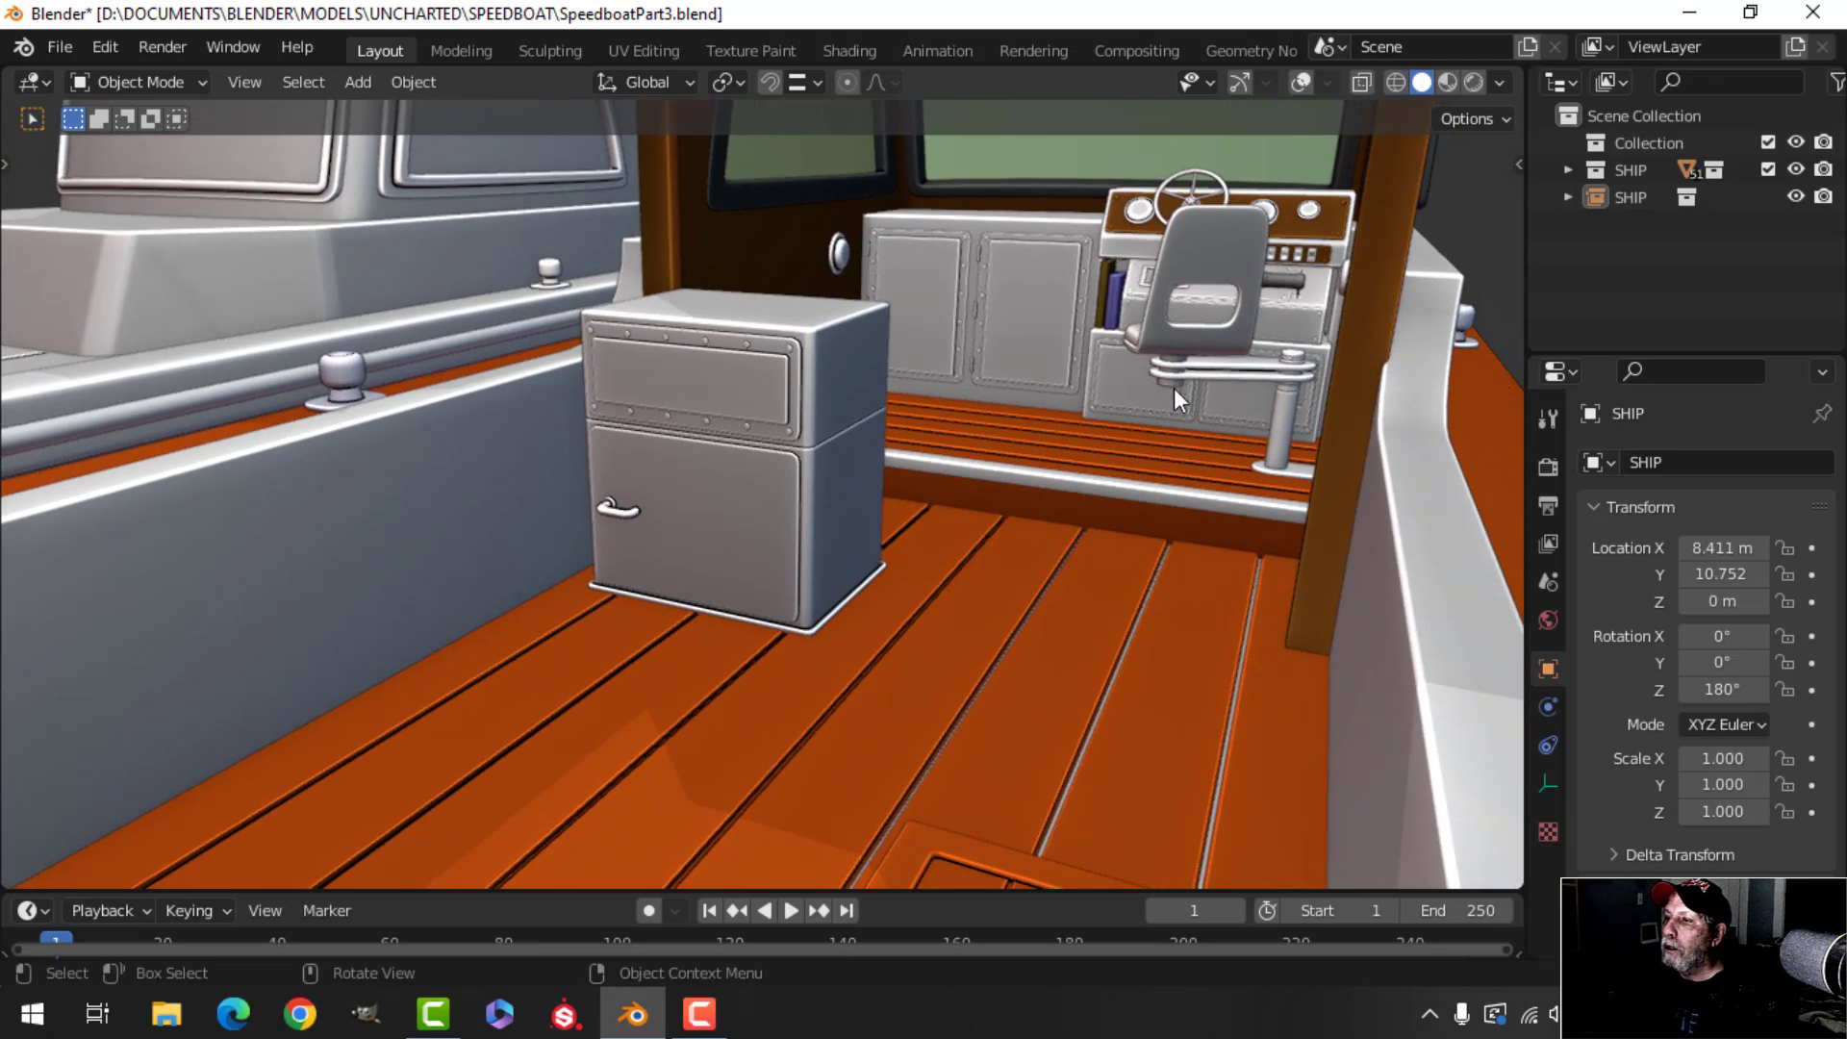
pyautogui.scroll(-2, 1358, 362)
pyautogui.keyDown('shift'); pyautogui.moveTo(673, 404); pyautogui.dragTo(1155, 433, button='middle'); pyautogui.keyUp('shift')
pyautogui.scroll(5, 962, 452)
pyautogui.moveTo(962, 433); pyautogui.dragTo(957, 543, button='middle')
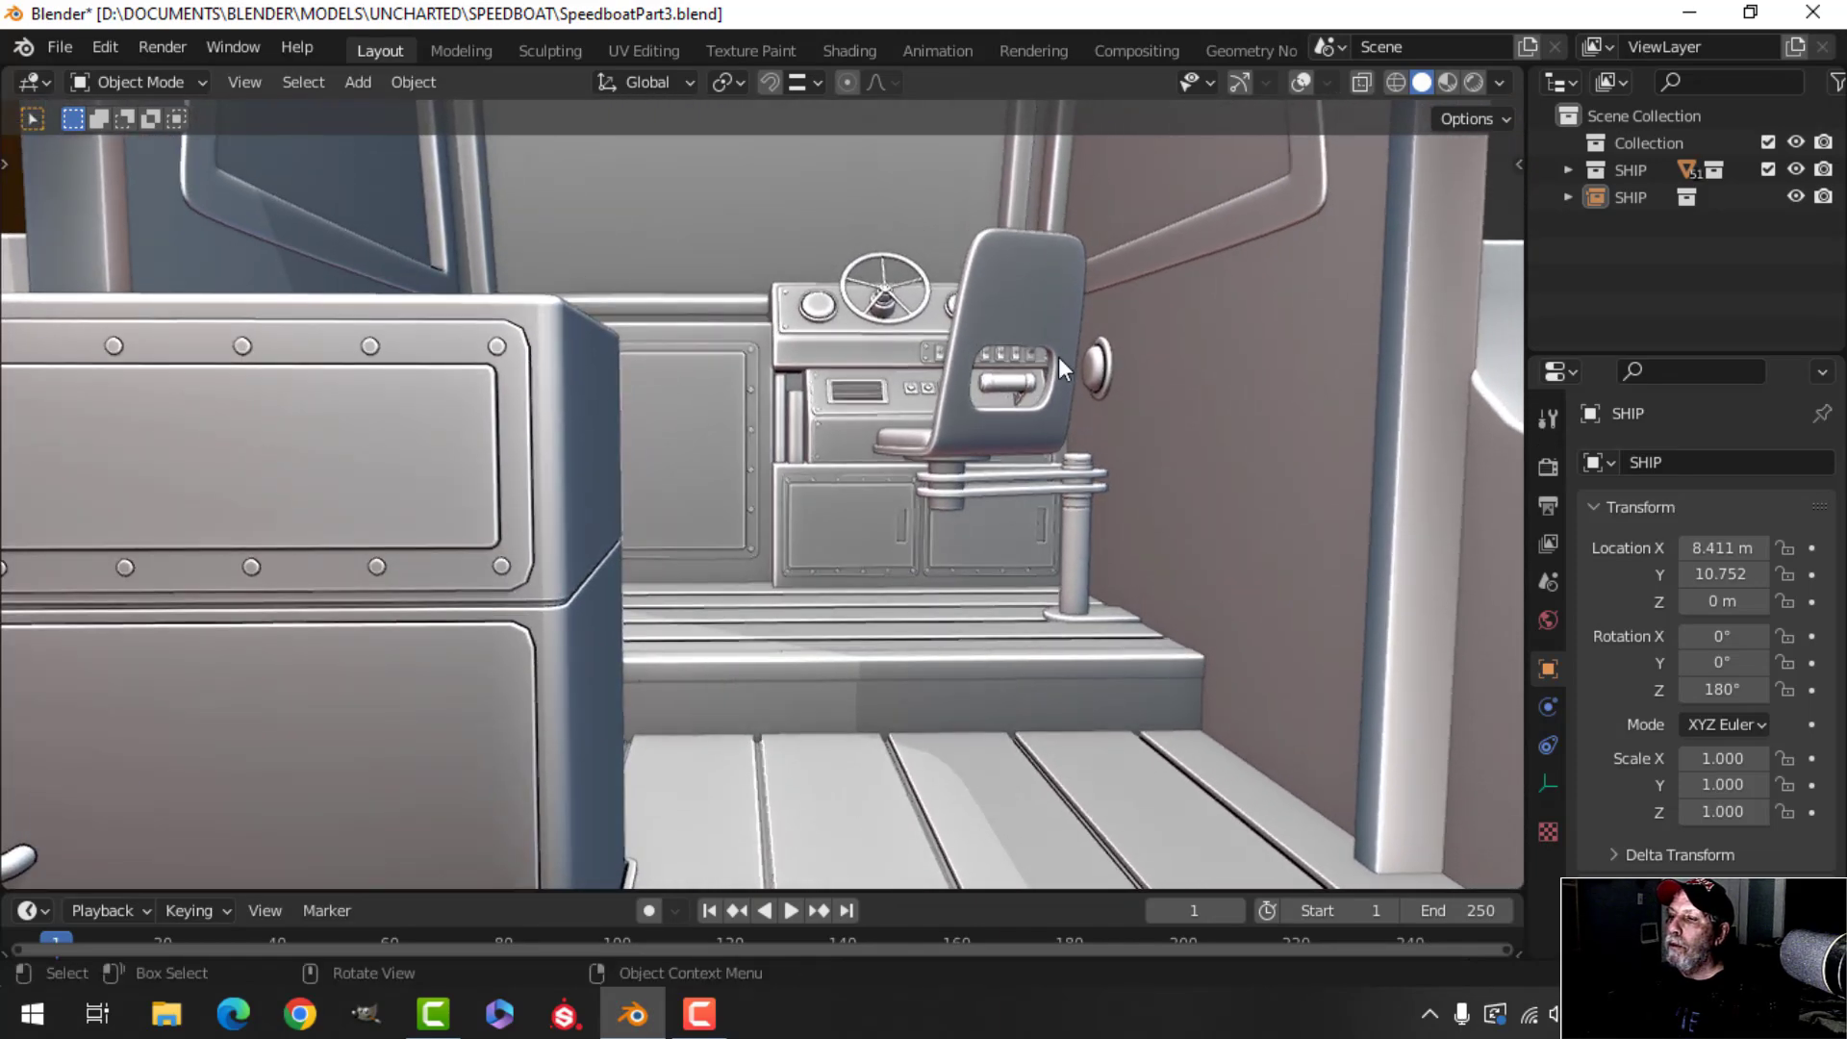
pyautogui.scroll(-3, 1001, 352)
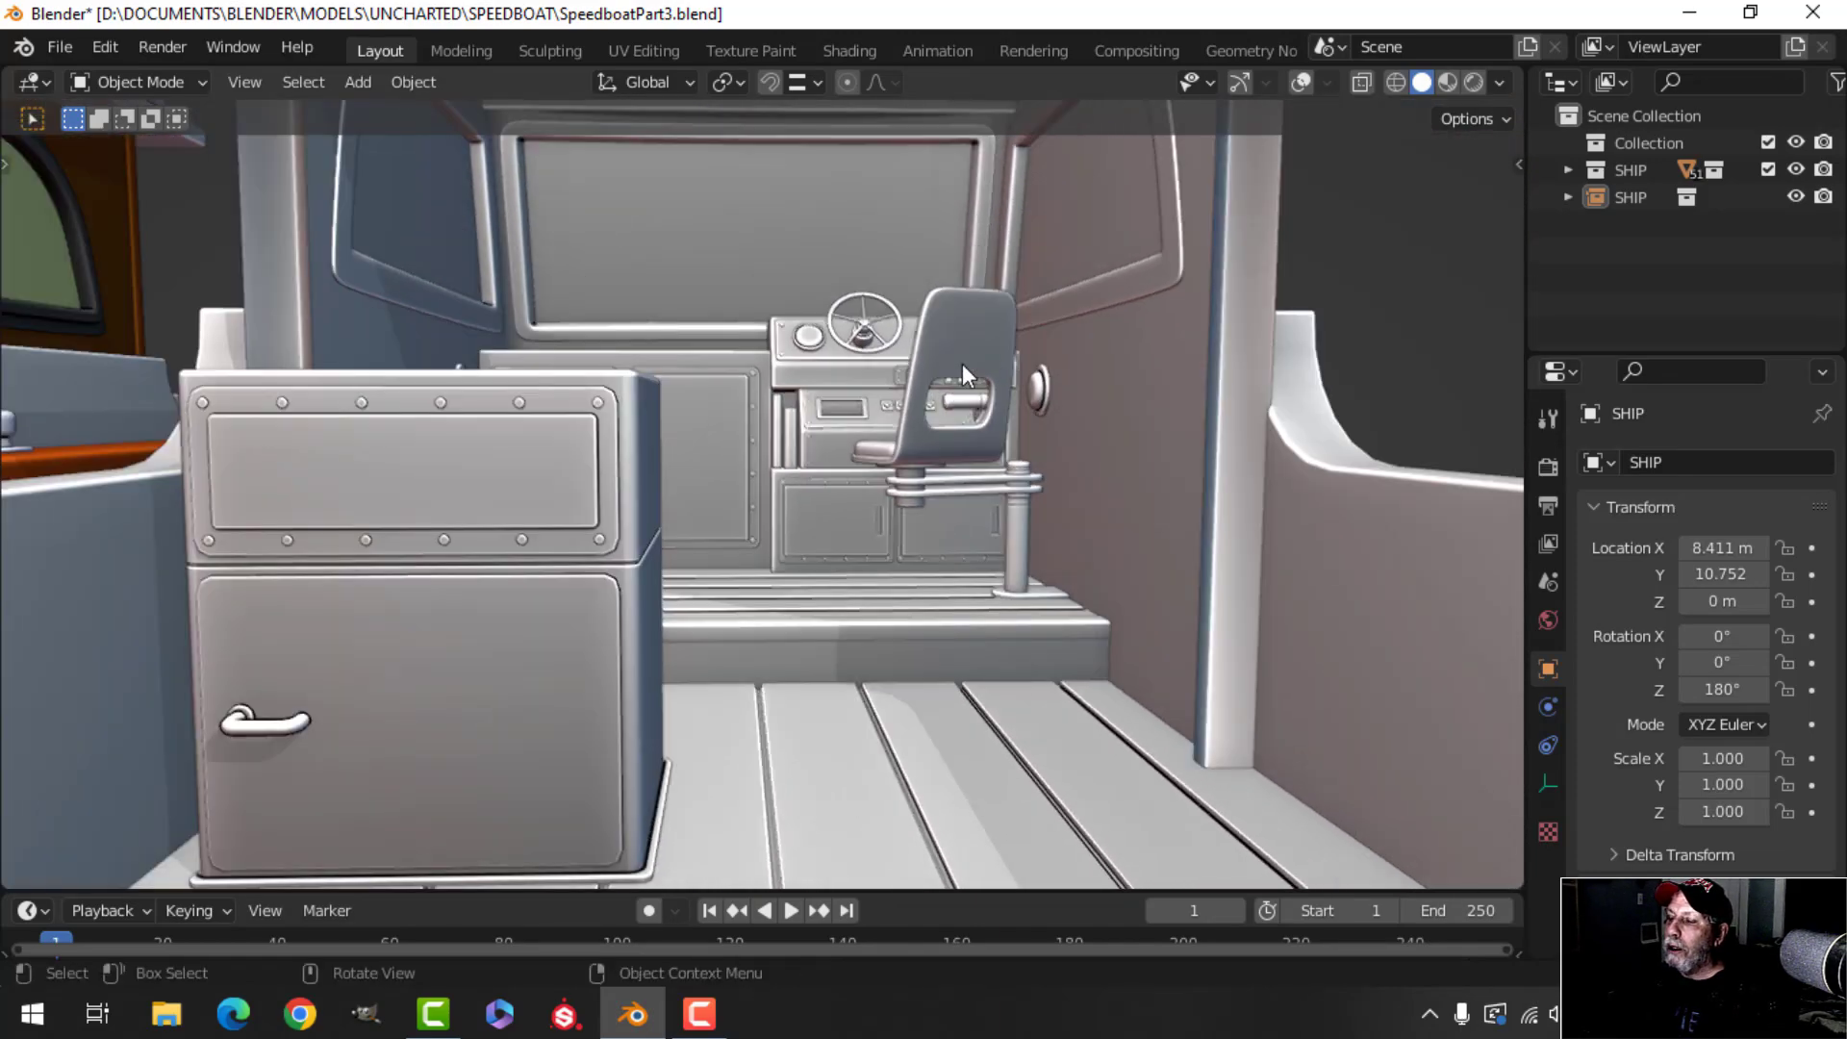
pyautogui.moveTo(962, 366); pyautogui.dragTo(1010, 510, button='middle')
pyautogui.scroll(-5, 811, 485)
pyautogui.moveTo(1010, 510); pyautogui.dragTo(1099, 500, button='middle')
# Turn the viewport gizmos and overlays back on.
pyautogui.click(1242, 82)
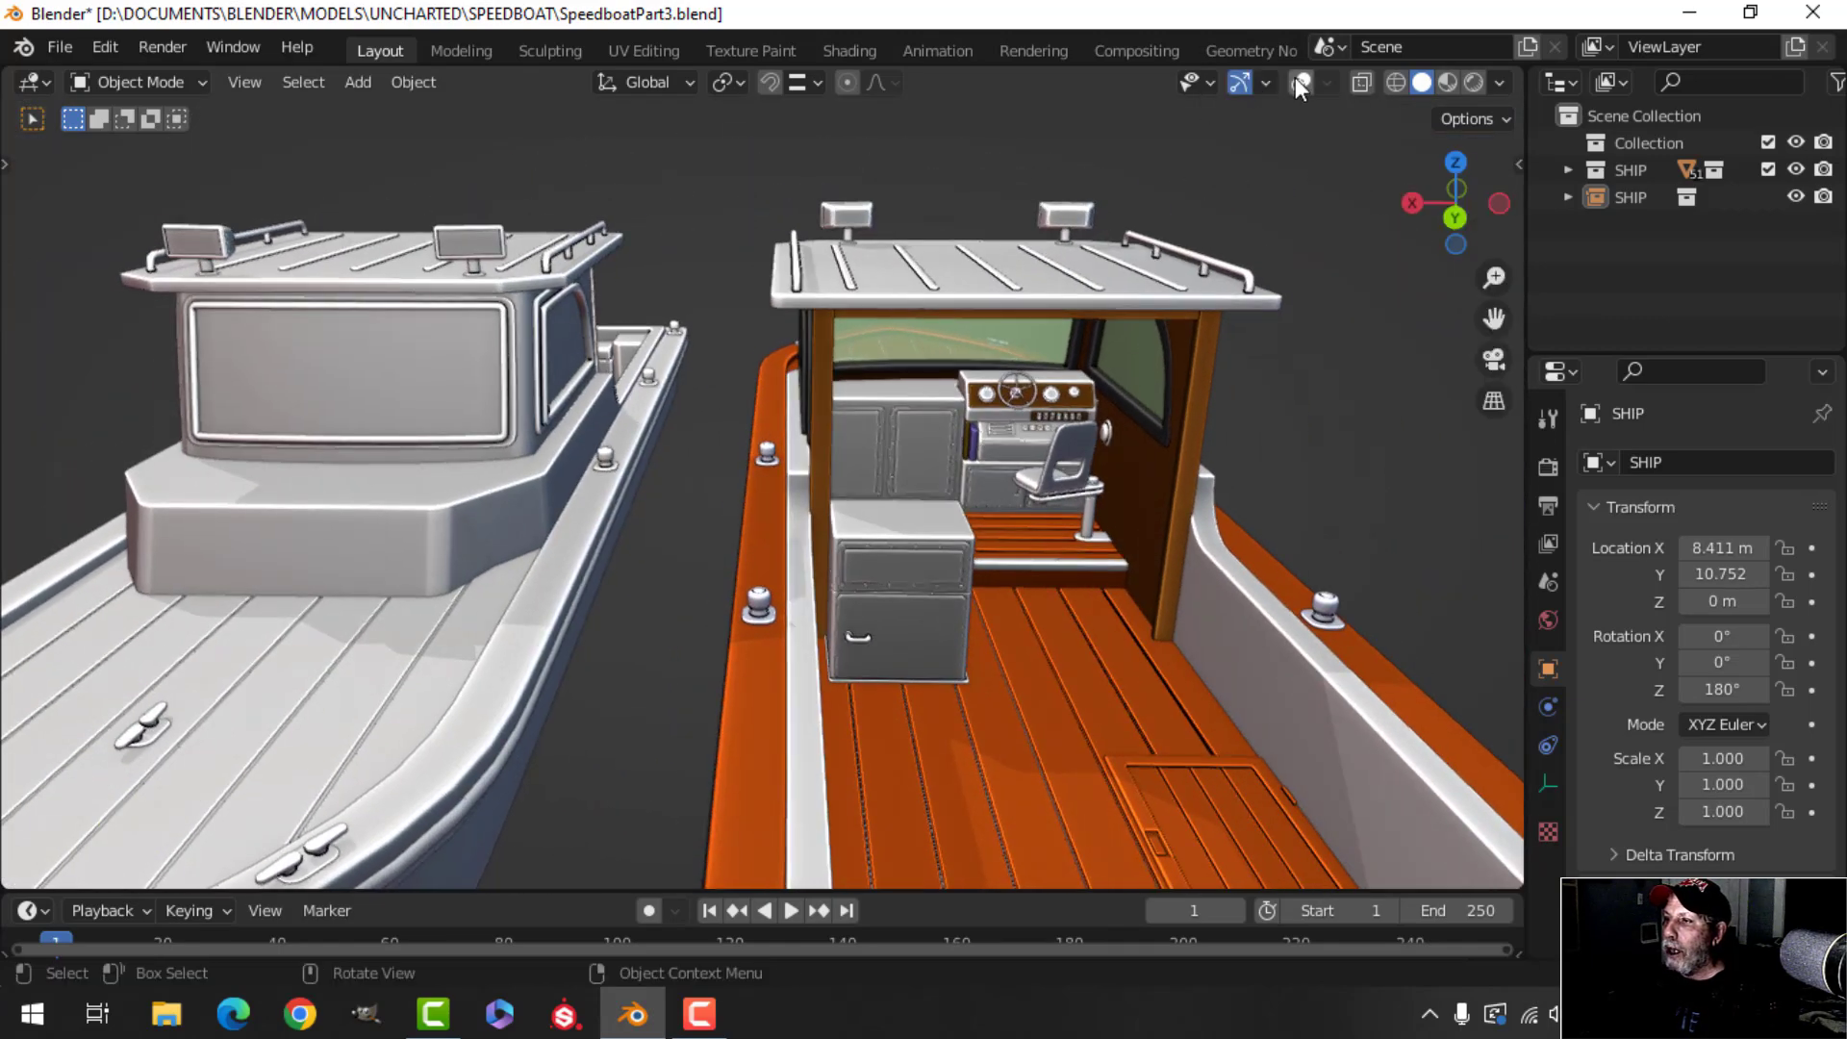
pyautogui.click(1329, 82)
pyautogui.click(1300, 83)
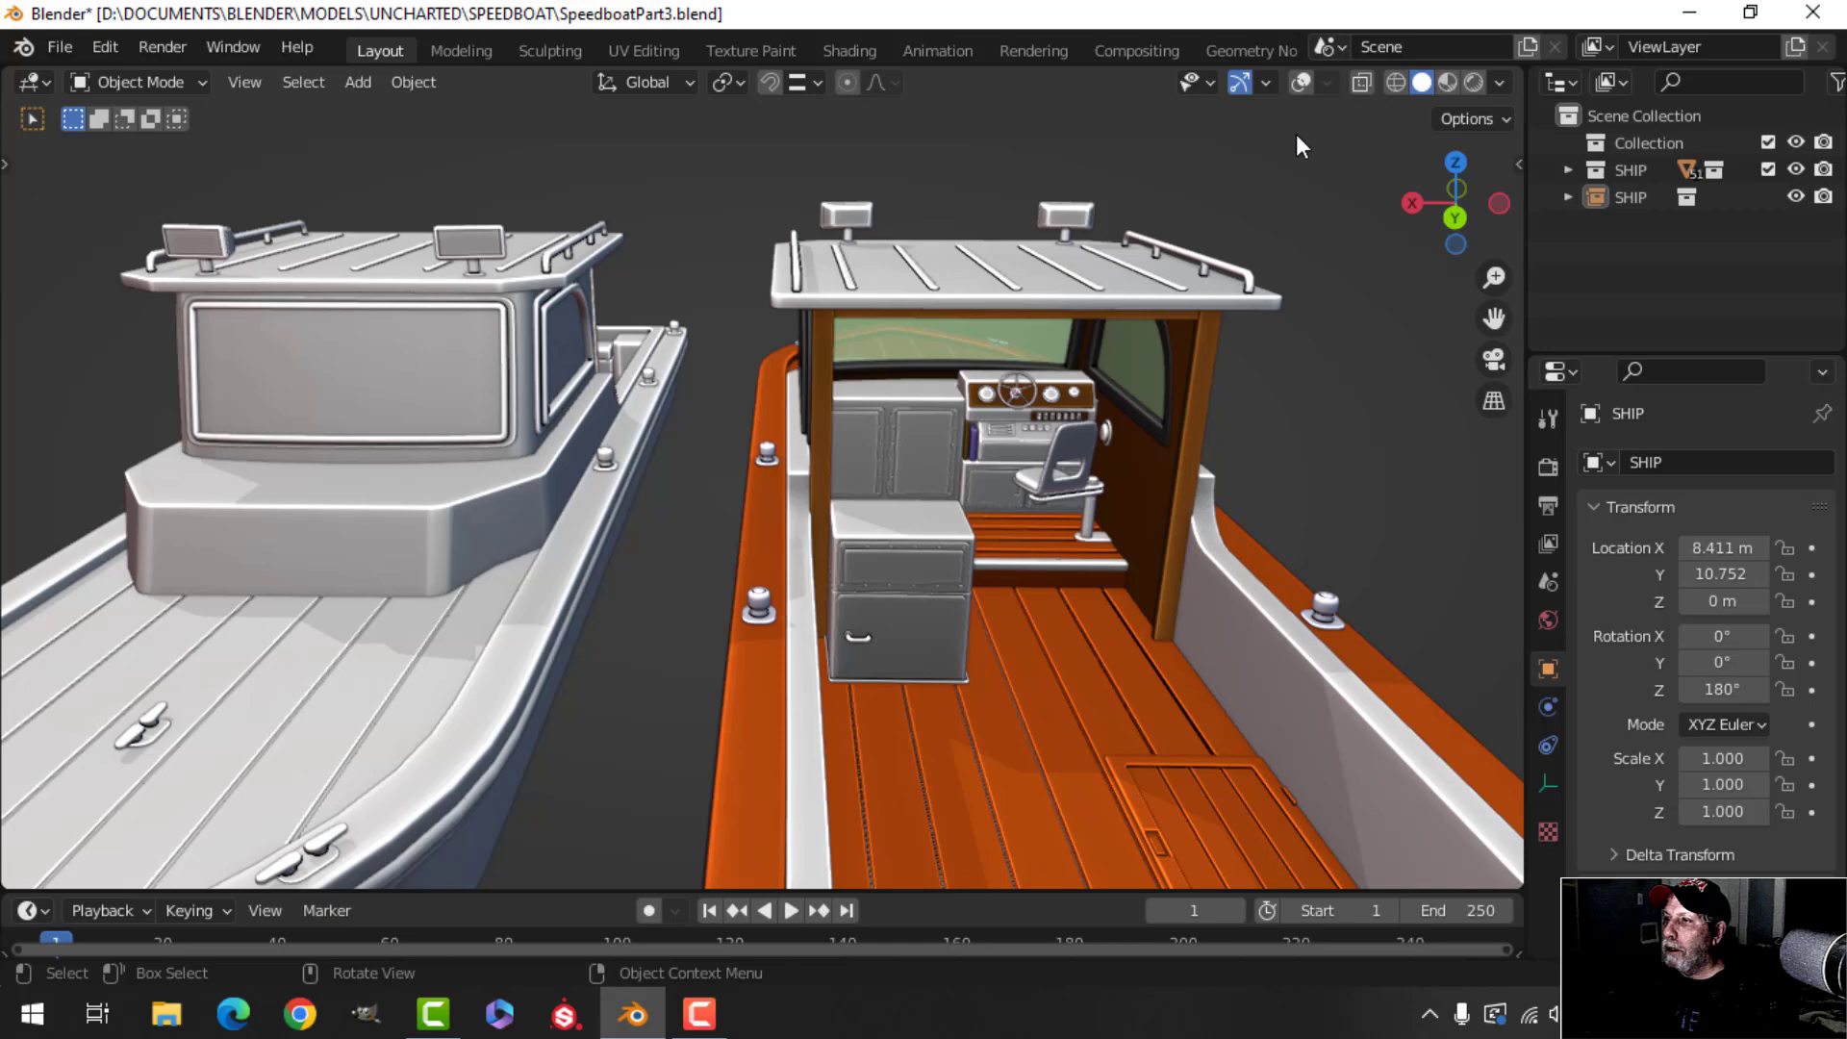
pyautogui.click(1301, 84)
# Enter Edit Mode on the original boat's seat and select the vertices along the backrest's top edge through the mesh.
pyautogui.scroll(4, 1135, 385)
pyautogui.keyDown('shift'); pyautogui.moveTo(1068, 426); pyautogui.dragTo(906, 391, button='middle'); pyautogui.keyUp('shift')
pyautogui.scroll(3, 923, 399)
pyautogui.keyDown('shift'); pyautogui.moveTo(1010, 433); pyautogui.dragTo(956, 377, button='middle'); pyautogui.keyUp('shift')
pyautogui.scroll(3, 732, 487)
pyautogui.click(931, 368)
pyautogui.press('Tab')
pyautogui.hotkey('alt', 'a')
pyautogui.scroll(3, 911, 326)
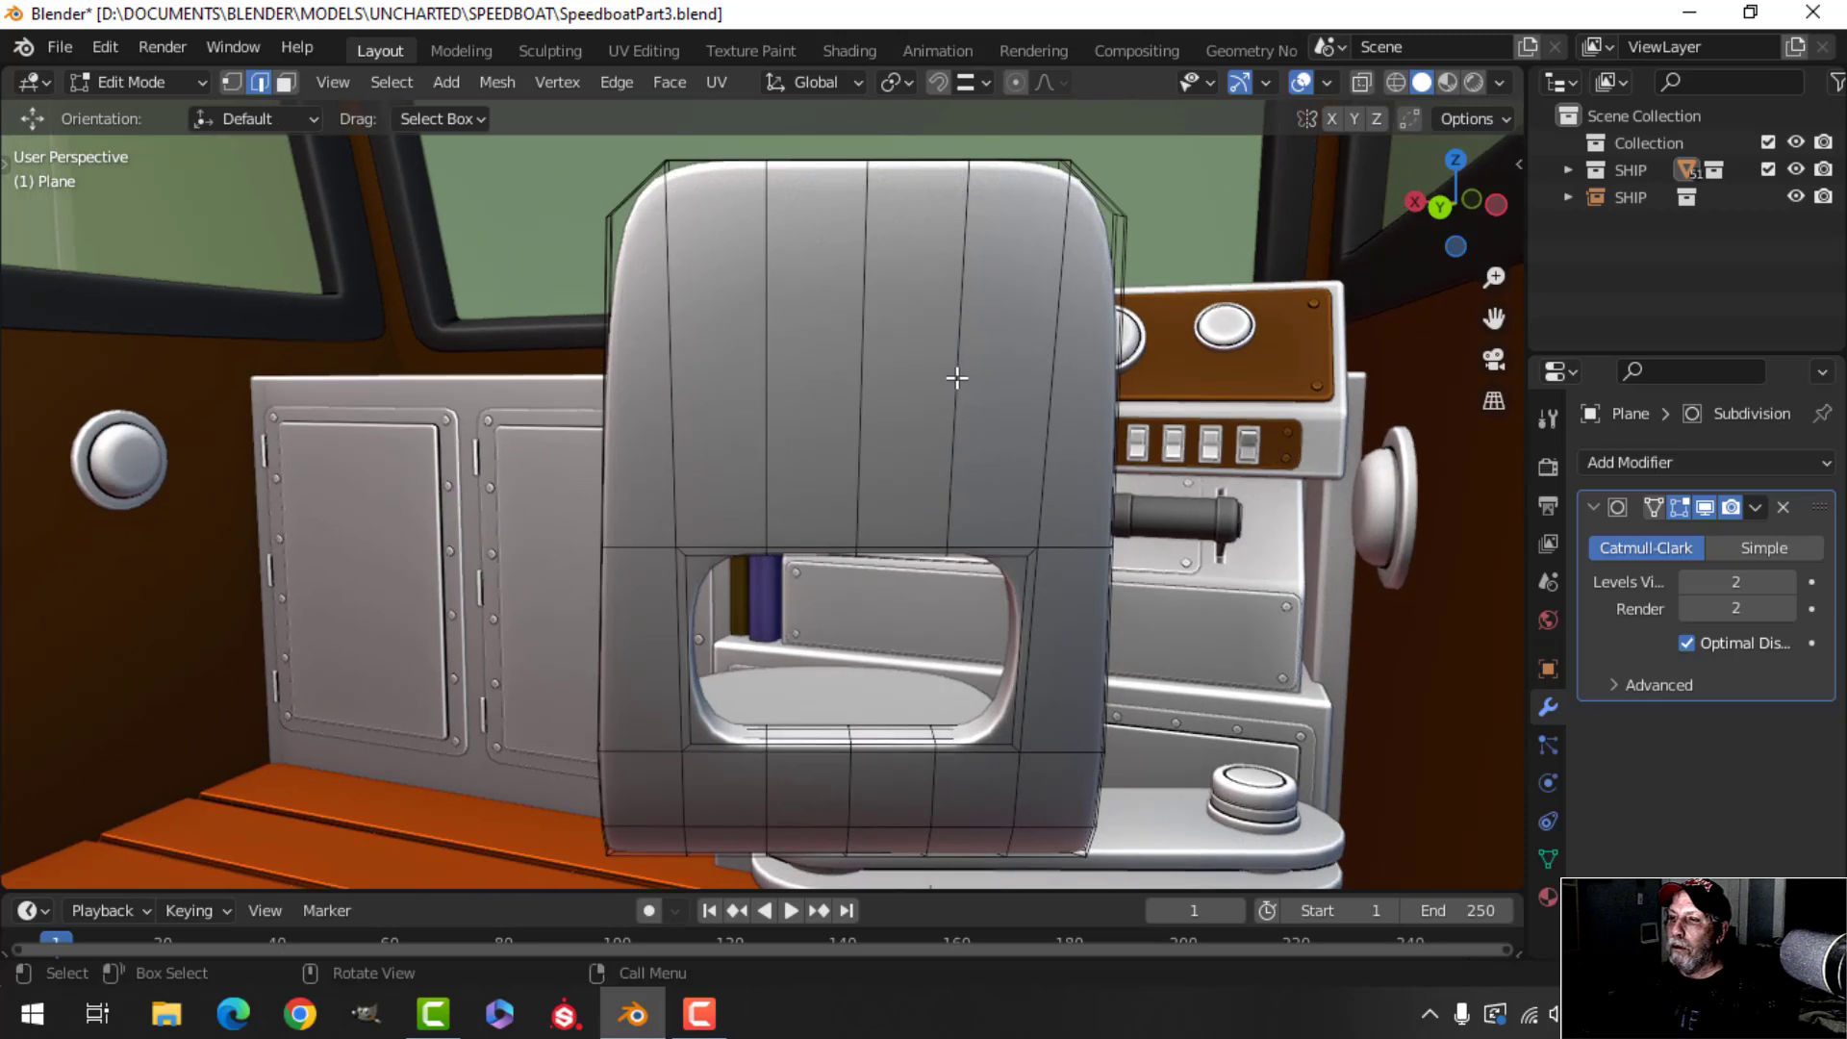
pyautogui.press('z')
pyautogui.click(731, 373)
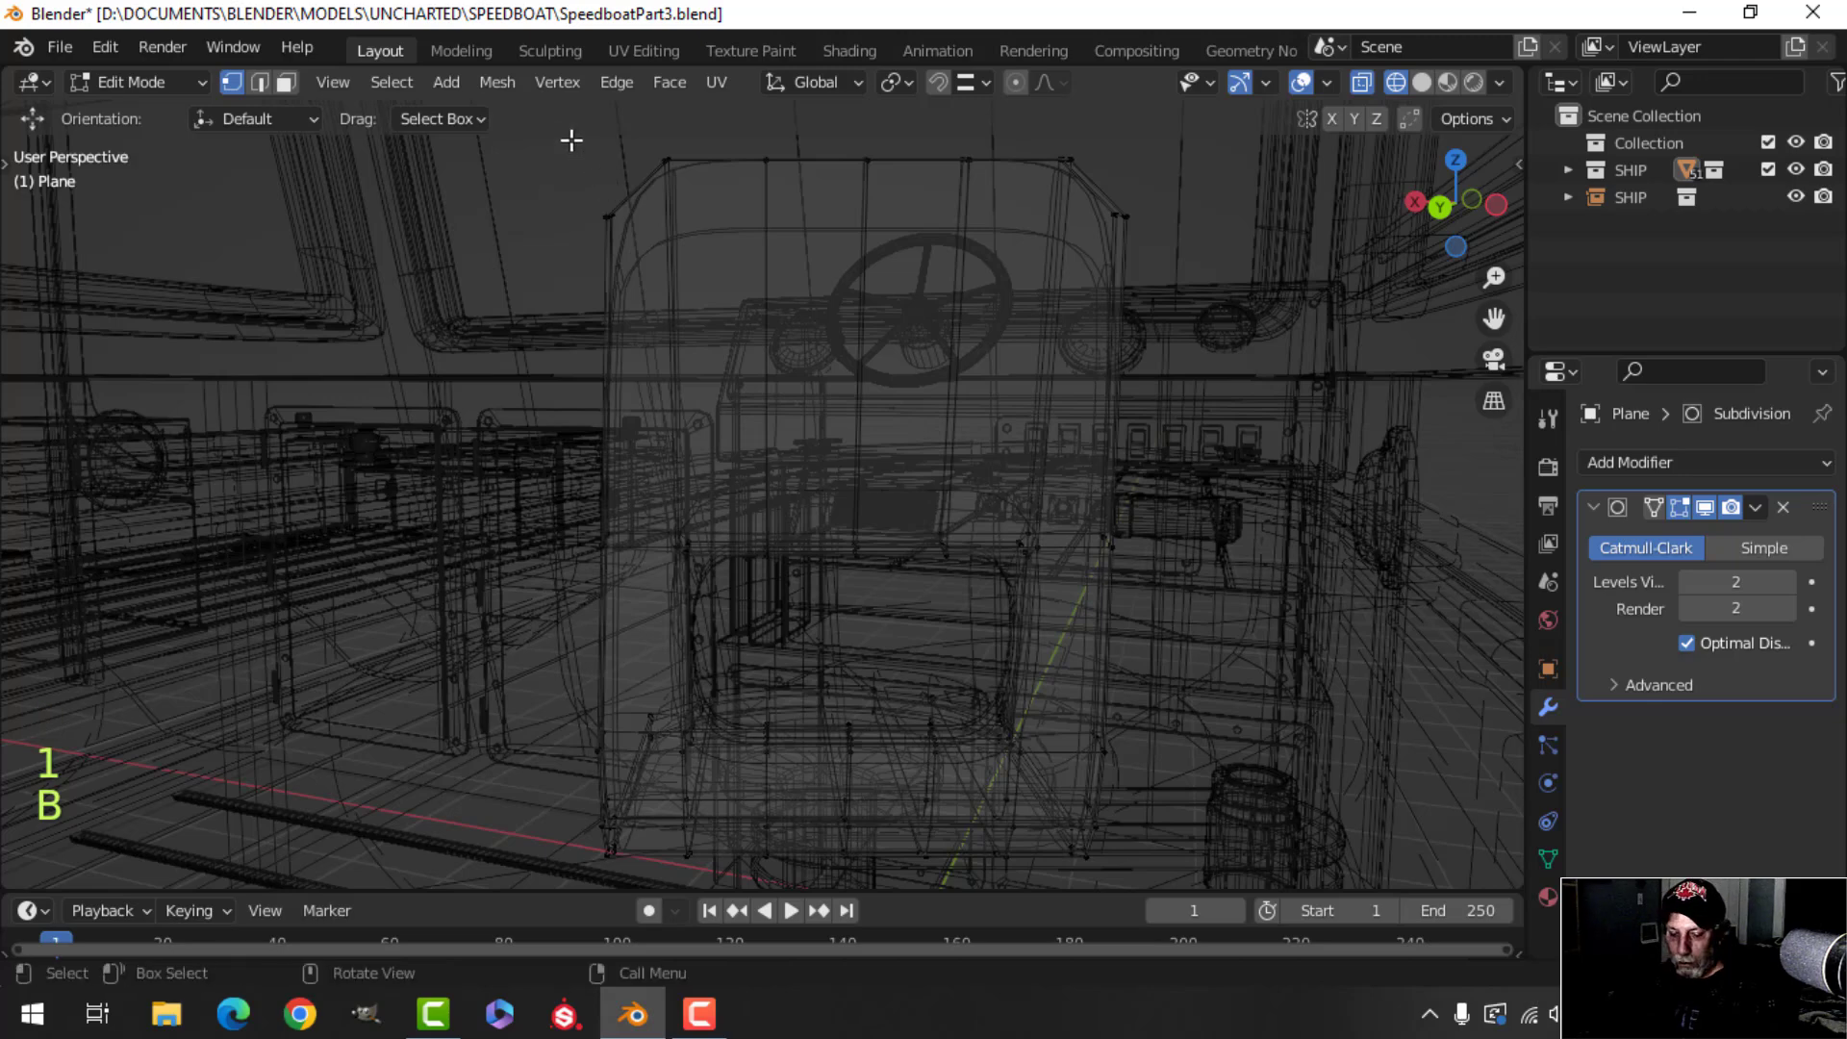
pyautogui.moveTo(556, 127); pyautogui.dragTo(1125, 370)
pyautogui.press('z')
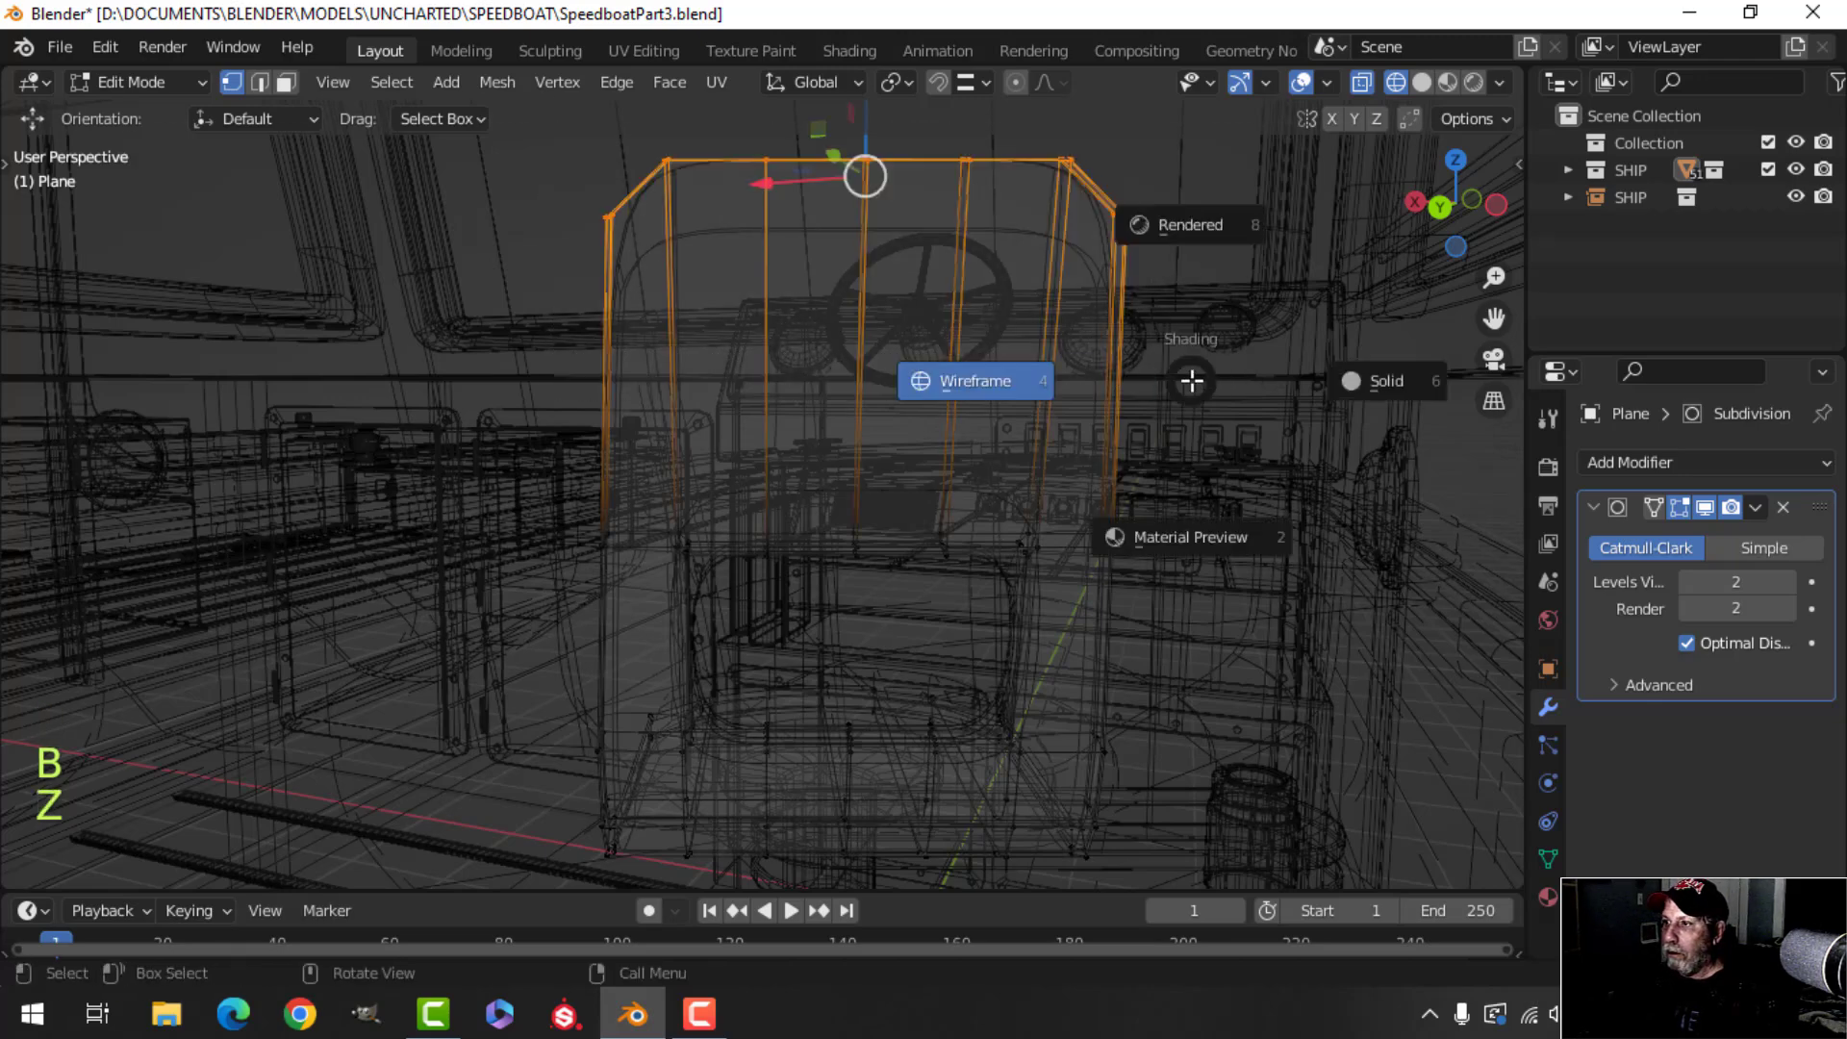
pyautogui.click(1222, 363)
pyautogui.moveTo(1222, 363); pyautogui.dragTo(1000, 376, button='middle')
# Switch the transform orientation to Normal and lower the top of the backrest slightly along its local Z axis.
pyautogui.click(805, 85)
pyautogui.click(794, 217)
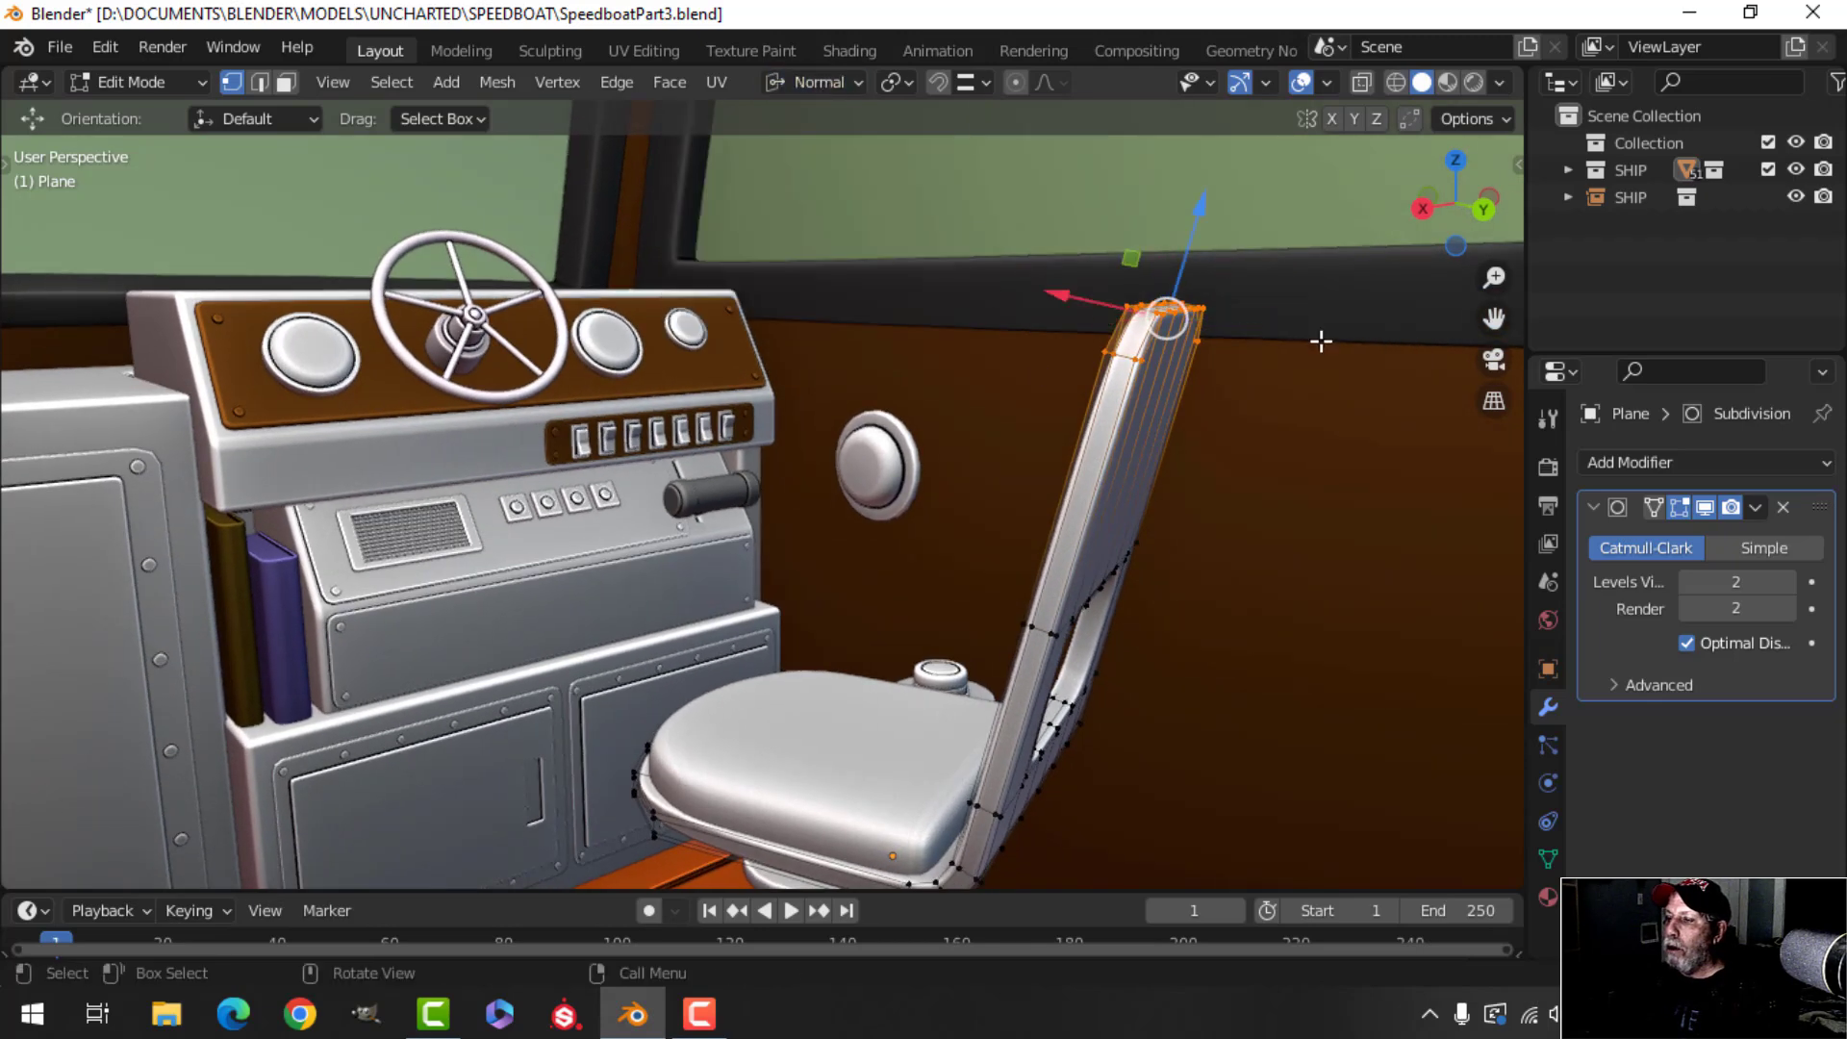
pyautogui.moveTo(1319, 339); pyautogui.dragTo(1232, 379, button='middle')
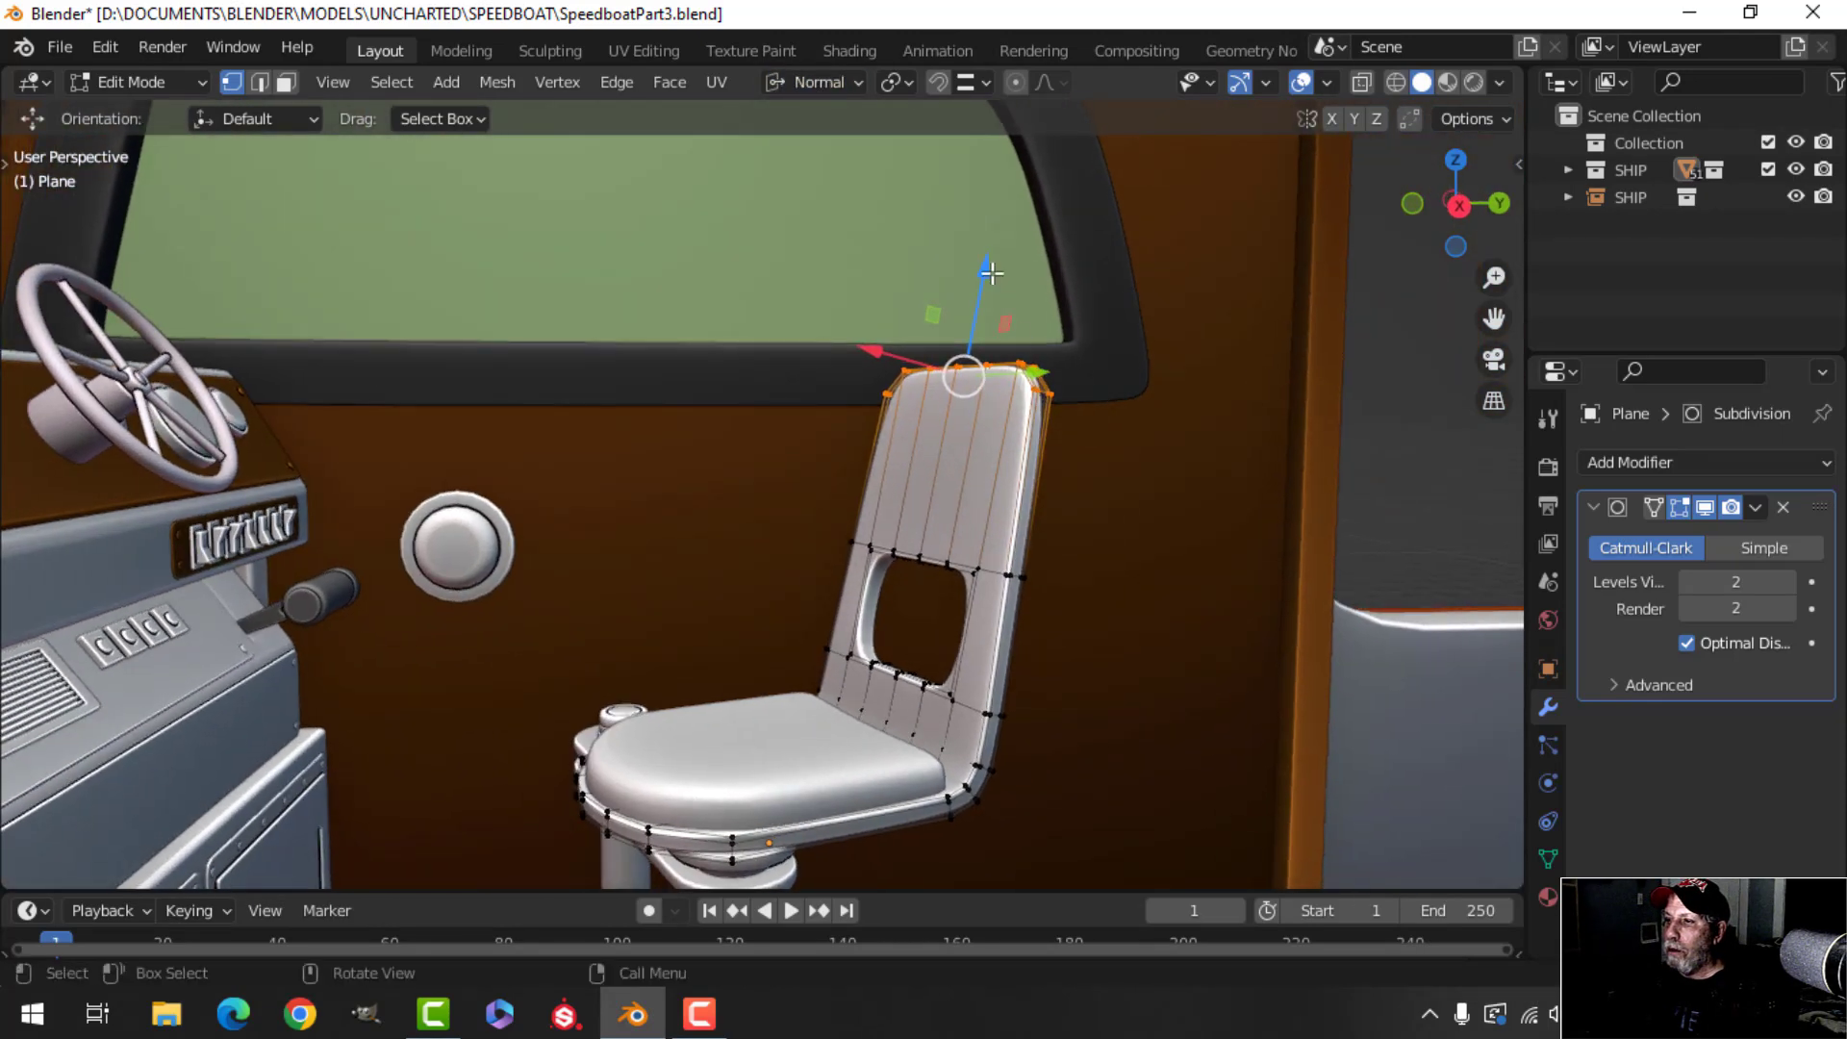
pyautogui.moveTo(991, 273); pyautogui.dragTo(991, 300)
# Leave the seat's Edit Mode, deselect everything, and save the file.
pyautogui.moveTo(1122, 395); pyautogui.dragTo(939, 383, button='middle')
pyautogui.press('Tab')
pyautogui.hotkey('alt', 'a')
pyautogui.scroll(3, 912, 615)
pyautogui.scroll(-6, 844, 510)
pyautogui.scroll(4, 933, 396)
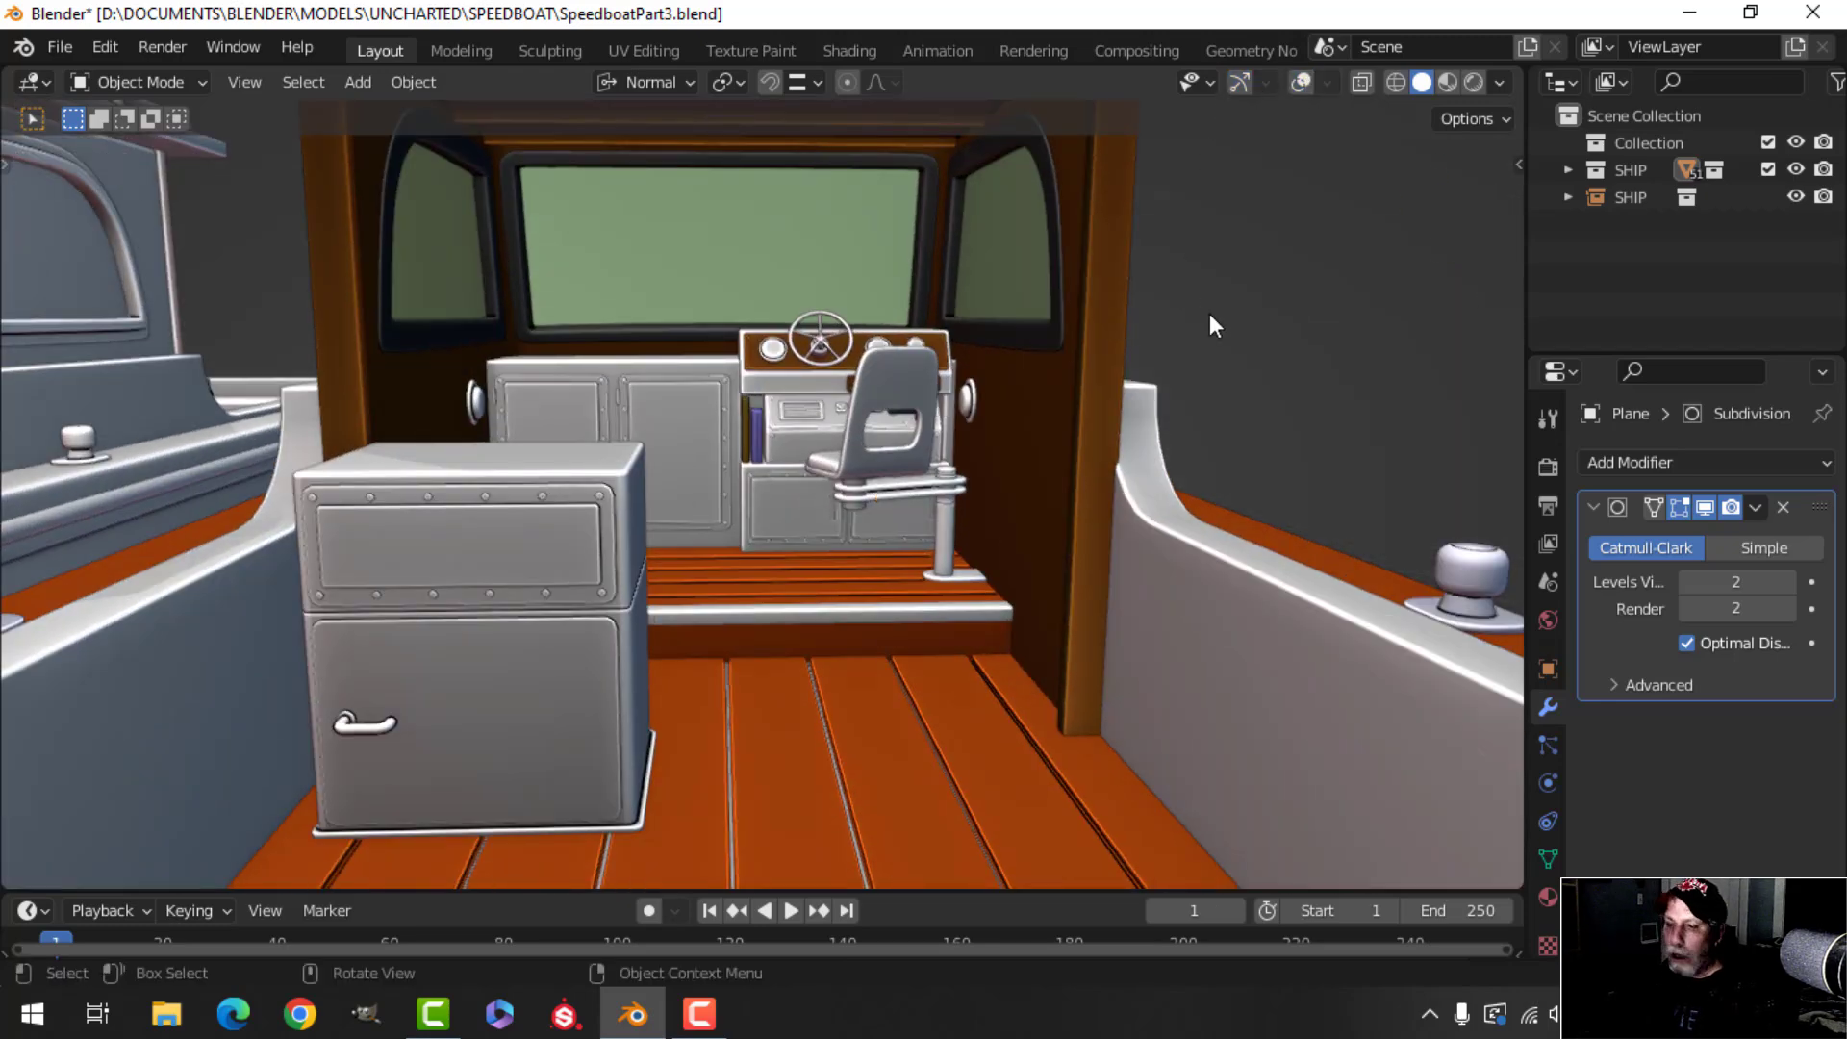
pyautogui.hotkey('ctrl', 's')
# Examine the shortened helm seat together with the console and cabinets inside the cabin.
pyautogui.scroll(-3, 739, 435)
pyautogui.moveTo(739, 435); pyautogui.dragTo(828, 471, button='middle')
pyautogui.scroll(4, 828, 471)
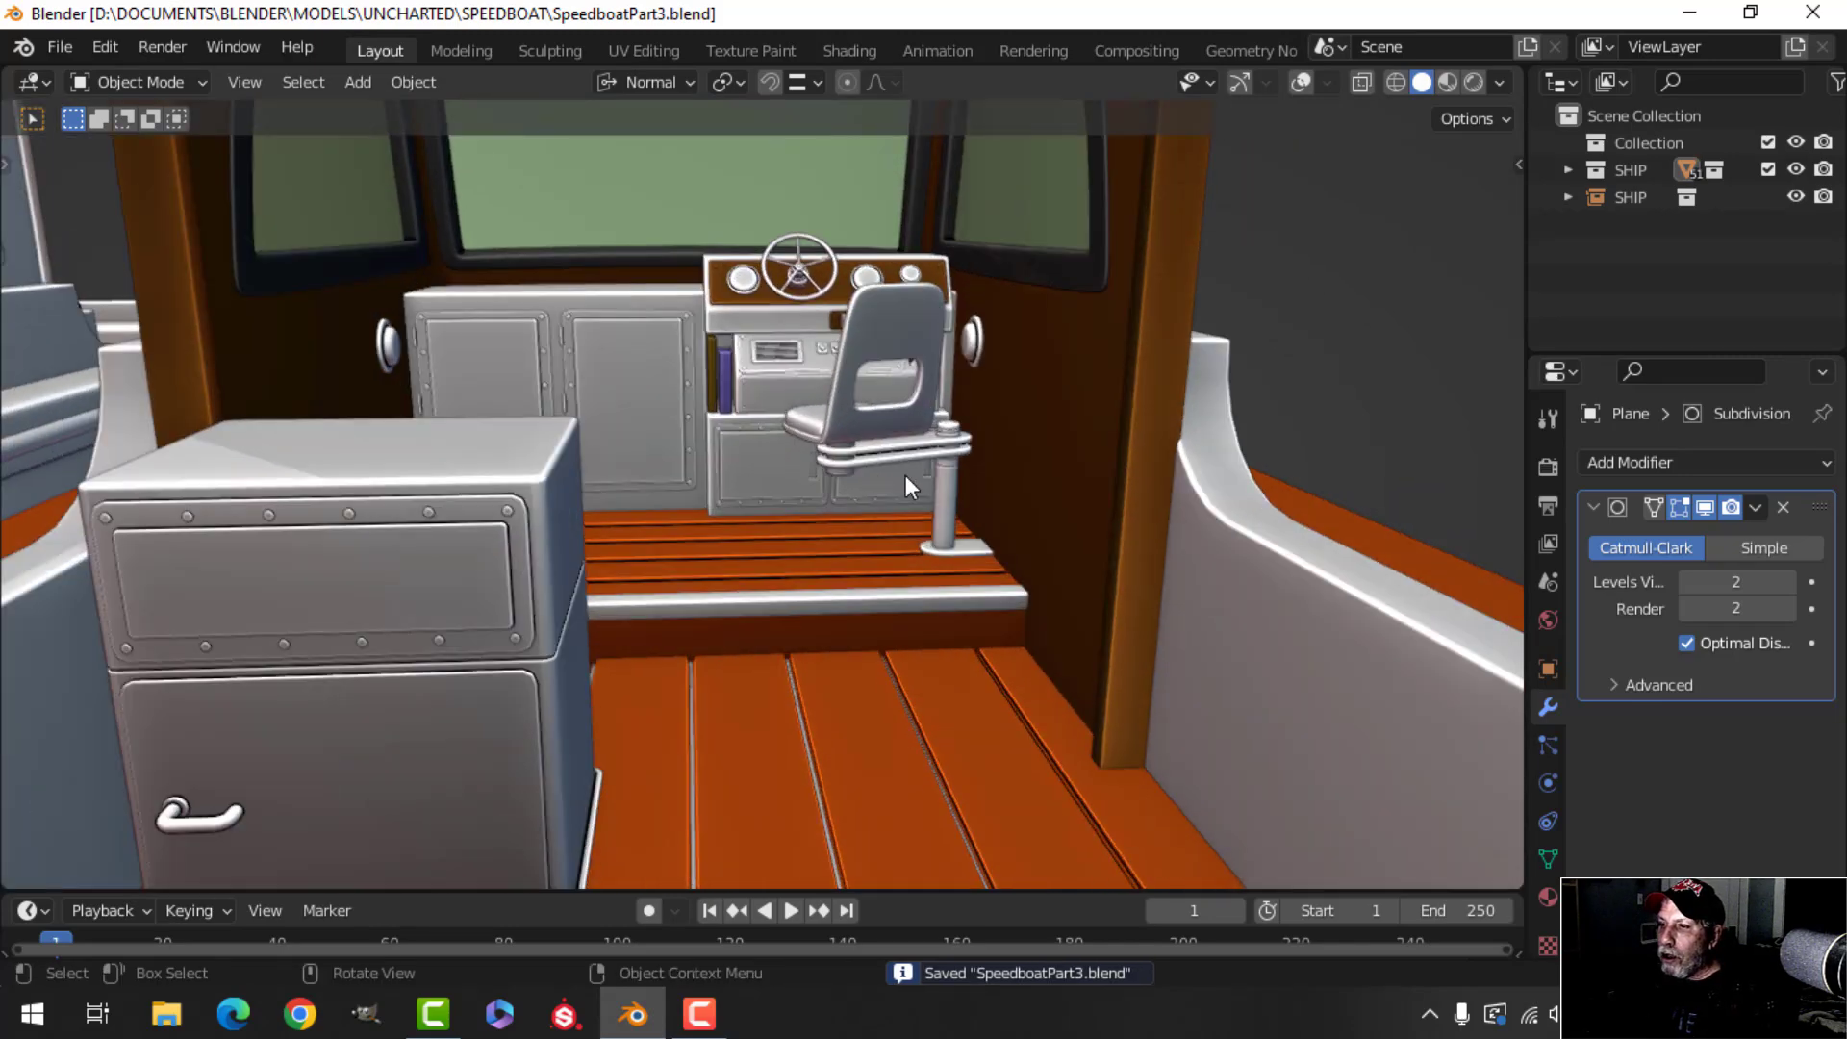
pyautogui.scroll(-3, 893, 494)
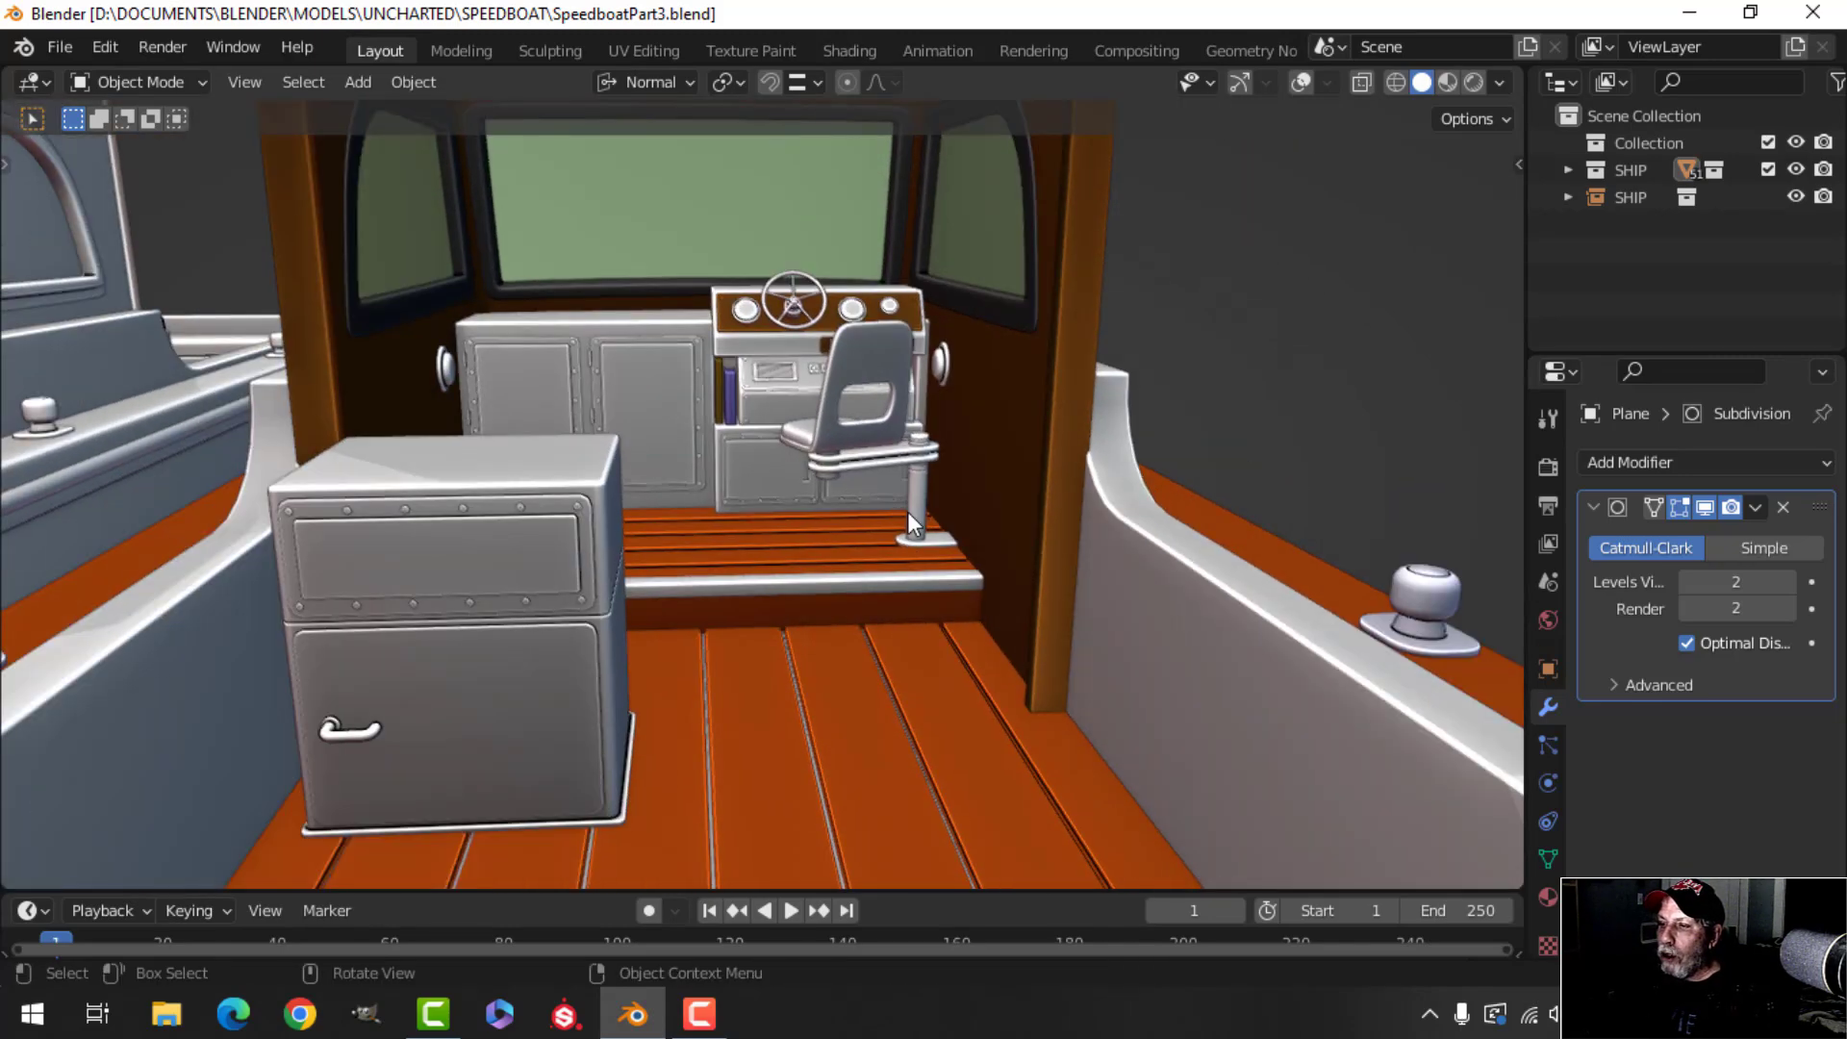
pyautogui.moveTo(908, 511); pyautogui.dragTo(735, 535, button='middle')
pyautogui.scroll(4, 954, 495)
pyautogui.moveTo(706, 436); pyautogui.dragTo(776, 481, button='middle')
pyautogui.keyDown('shift'); pyautogui.moveTo(776, 481); pyautogui.dragTo(816, 568, button='middle'); pyautogui.keyUp('shift')
pyautogui.scroll(1, 815, 569)
pyautogui.scroll(1, 816, 568)
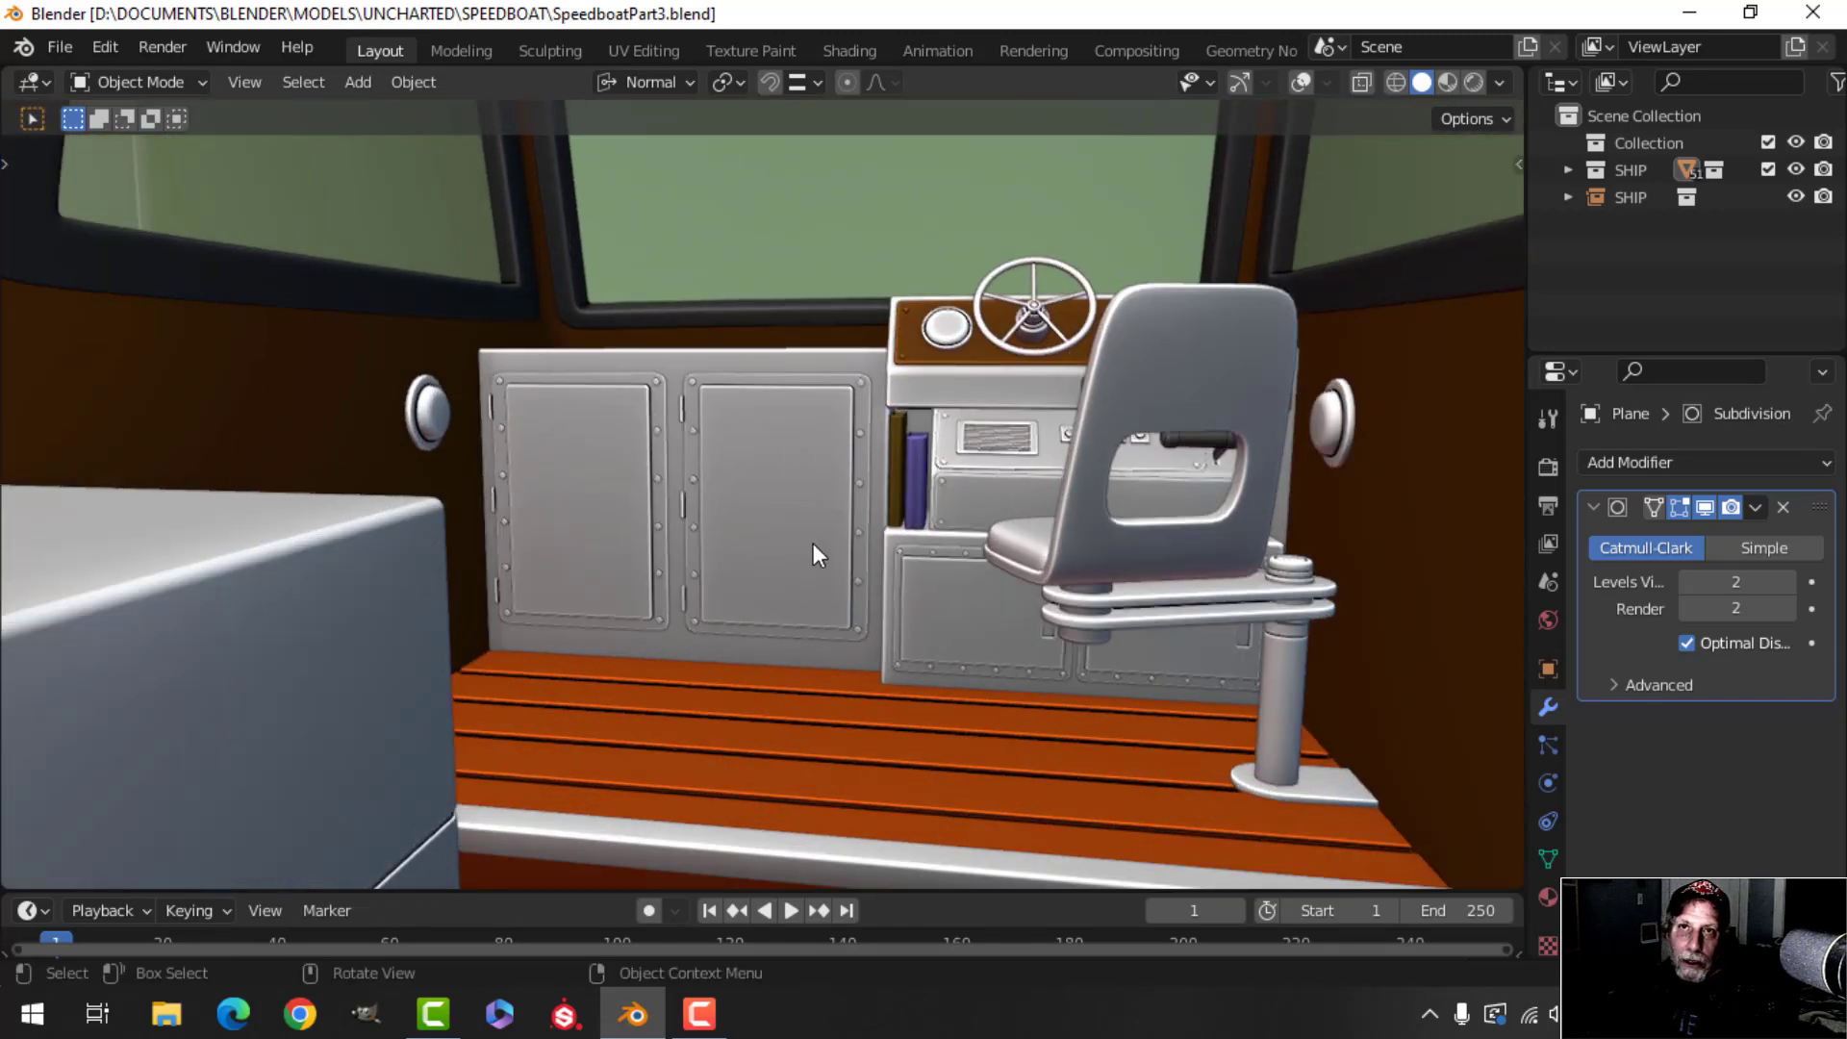
# Inspect the cabin cabinet's doors, hinges and rivets up close.
pyautogui.scroll(-1, 810, 545)
pyautogui.moveTo(775, 535); pyautogui.dragTo(875, 622, button='middle')
pyautogui.scroll(2, 847, 528)
pyautogui.scroll(2, 822, 513)
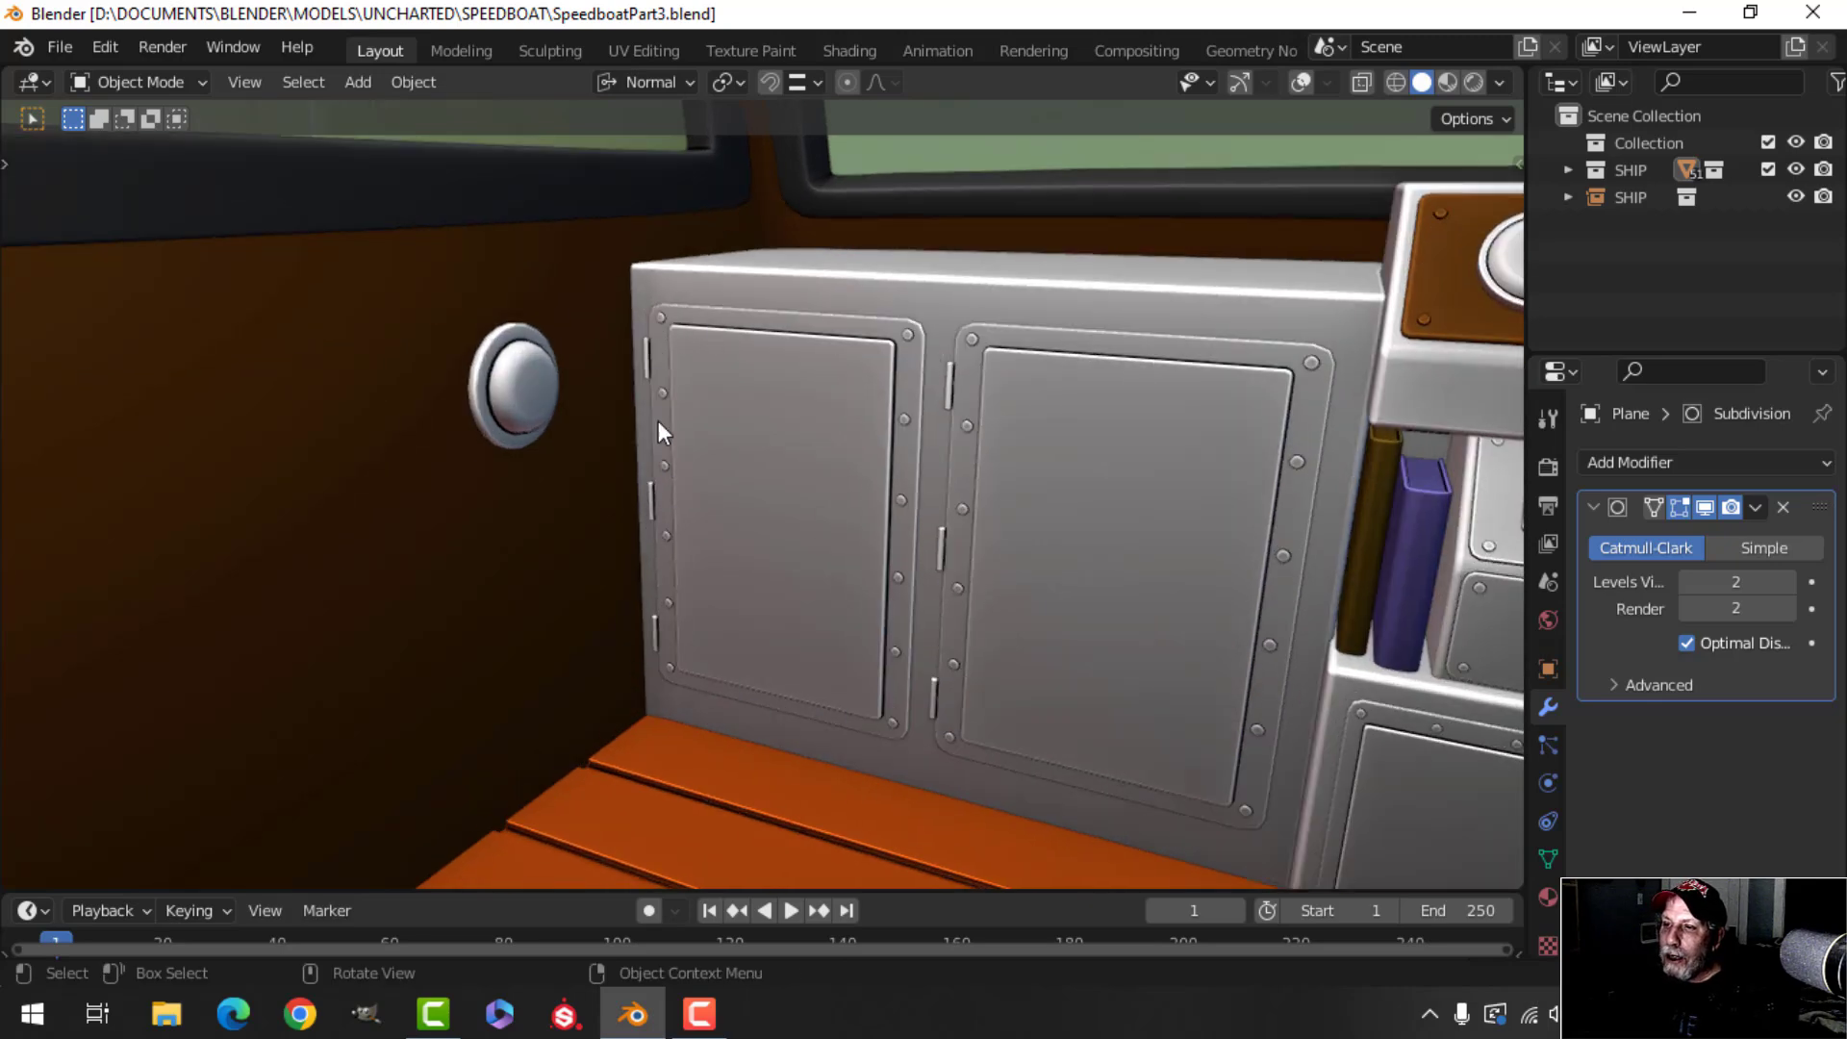
pyautogui.scroll(-1, 834, 593)
pyautogui.moveTo(834, 593); pyautogui.dragTo(852, 552, button='middle')
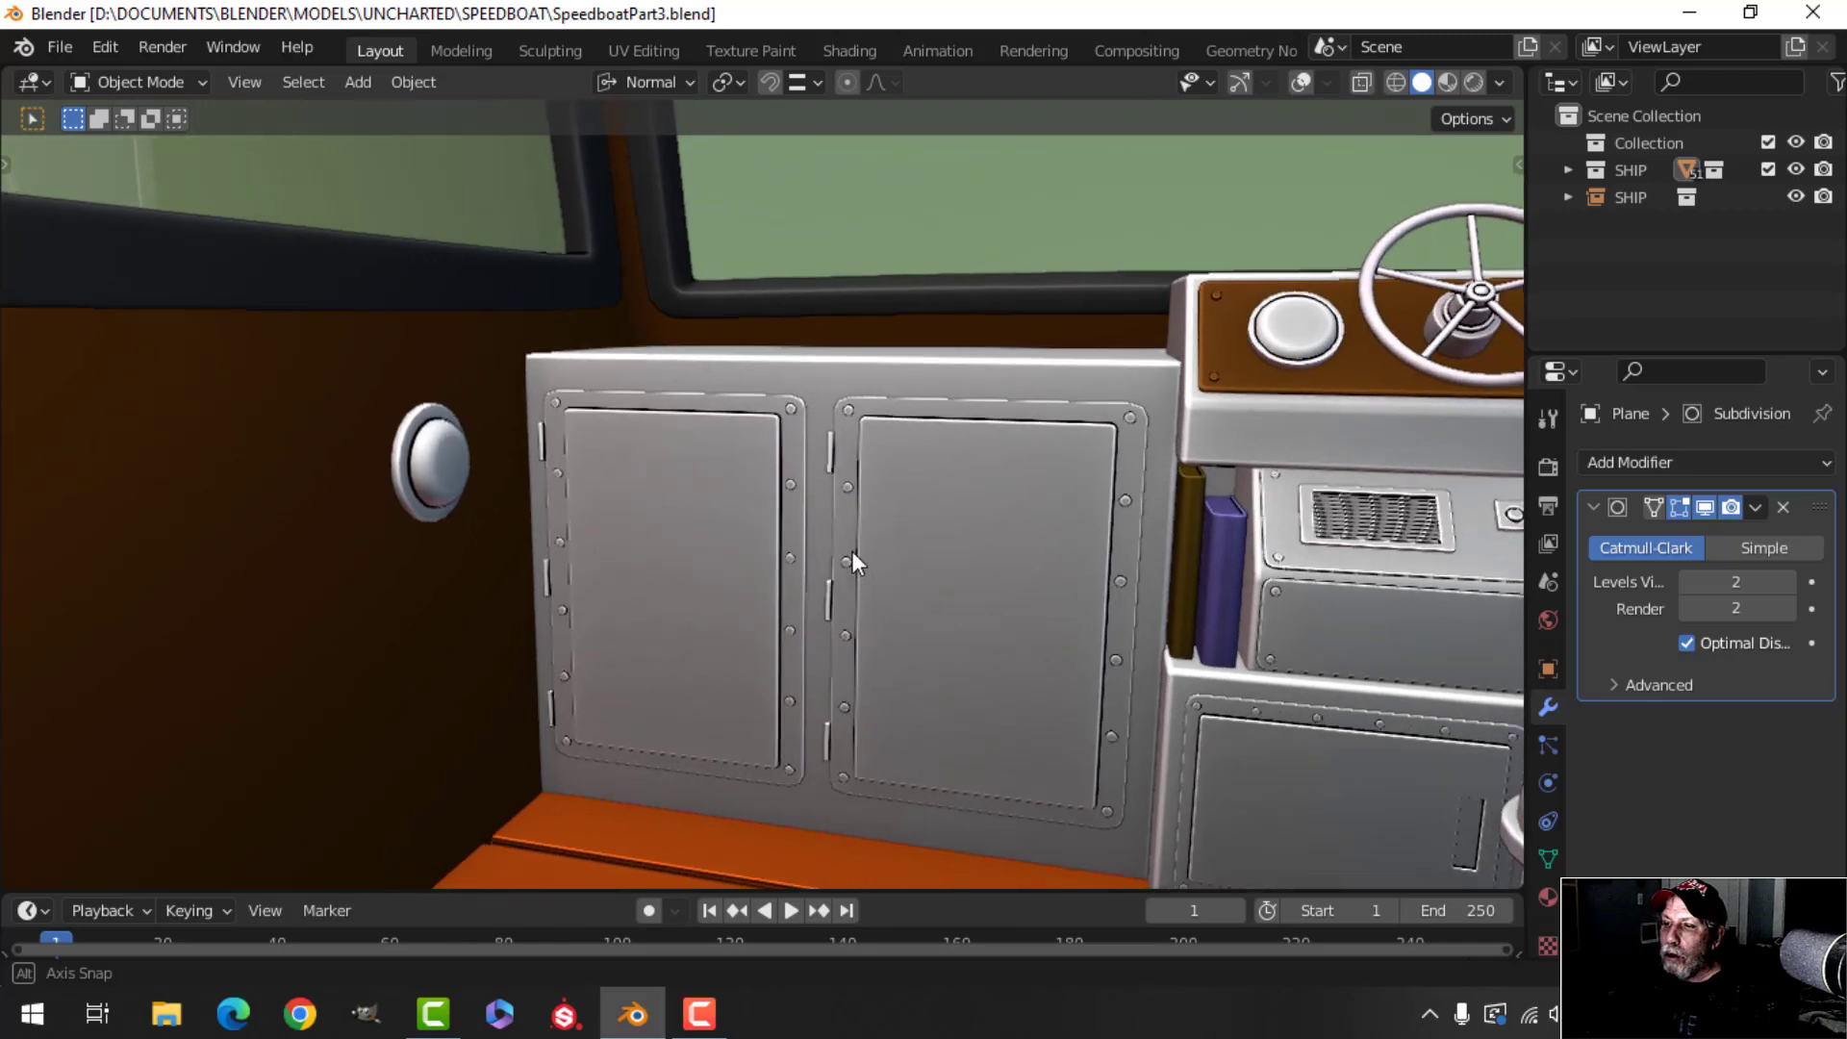
pyautogui.scroll(-1, 725, 558)
pyautogui.keyDown('shift'); pyautogui.moveTo(726, 558); pyautogui.dragTo(859, 464, button='middle'); pyautogui.keyUp('shift')
pyautogui.moveTo(858, 464); pyautogui.dragTo(838, 412, button='middle')
pyautogui.scroll(1, 804, 516)
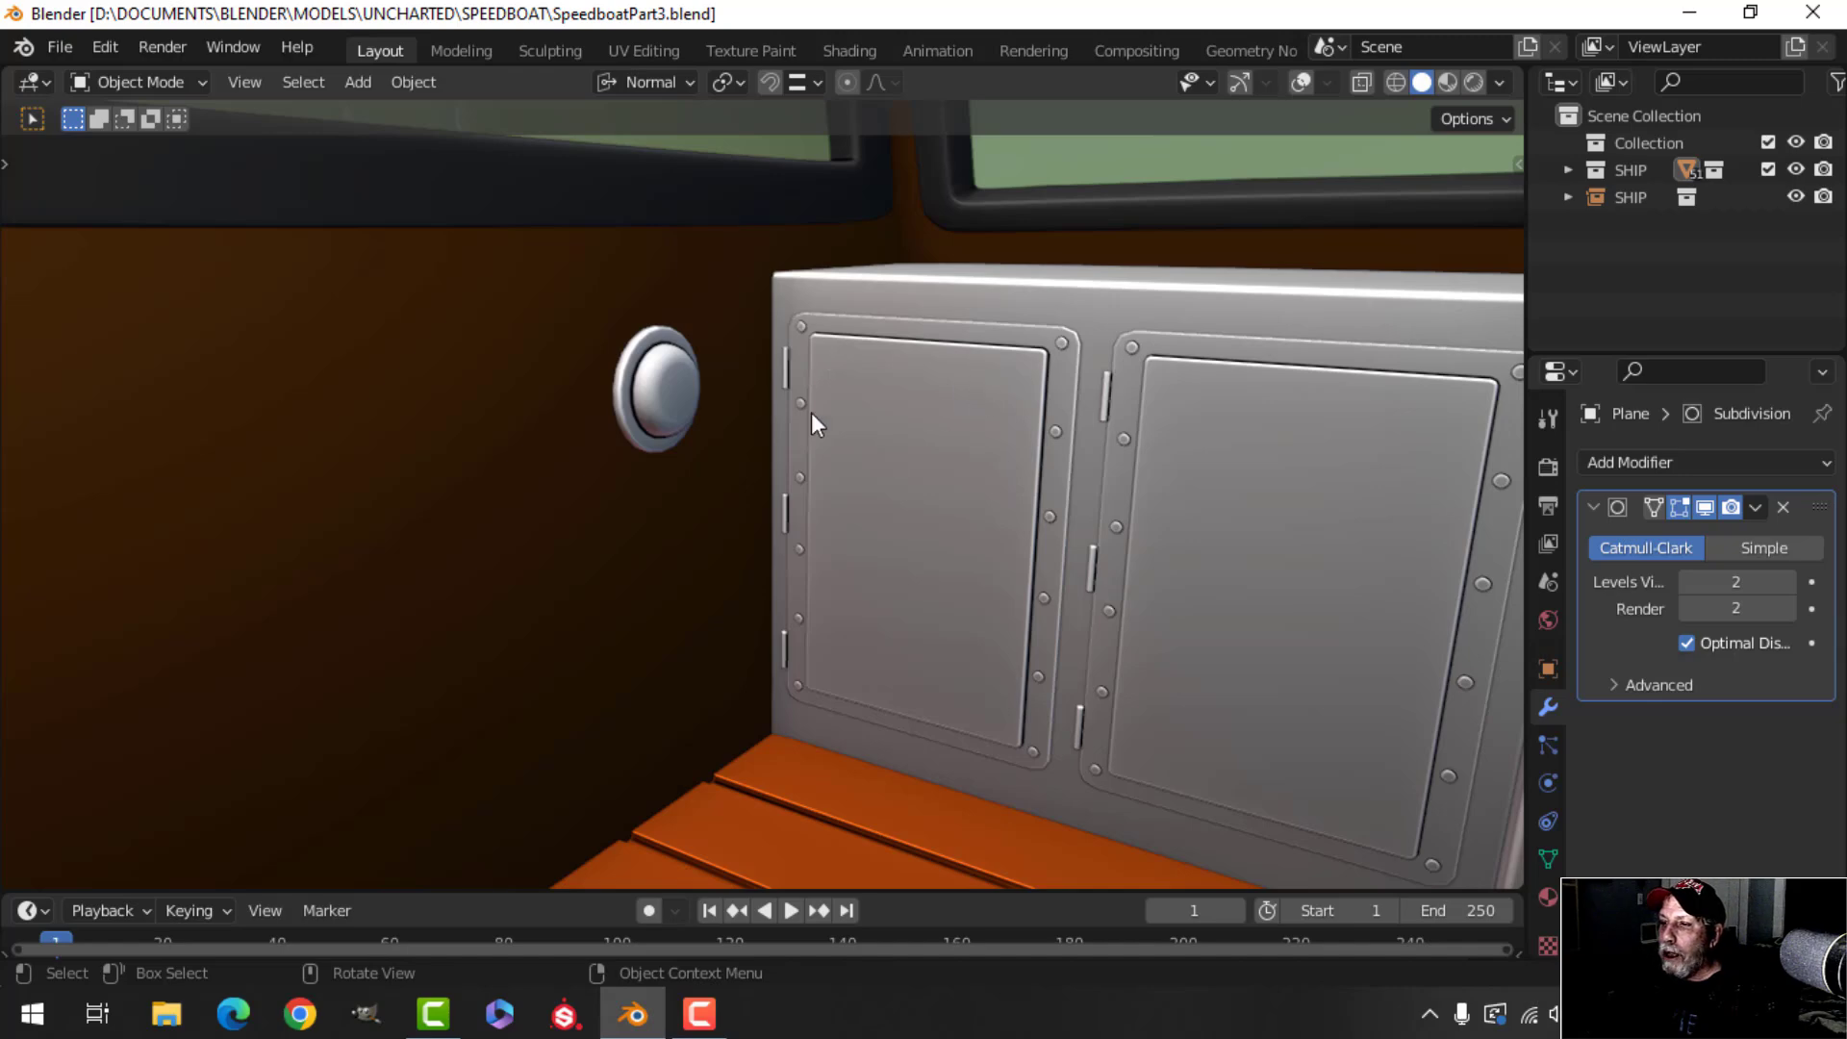
pyautogui.scroll(-3, 1035, 479)
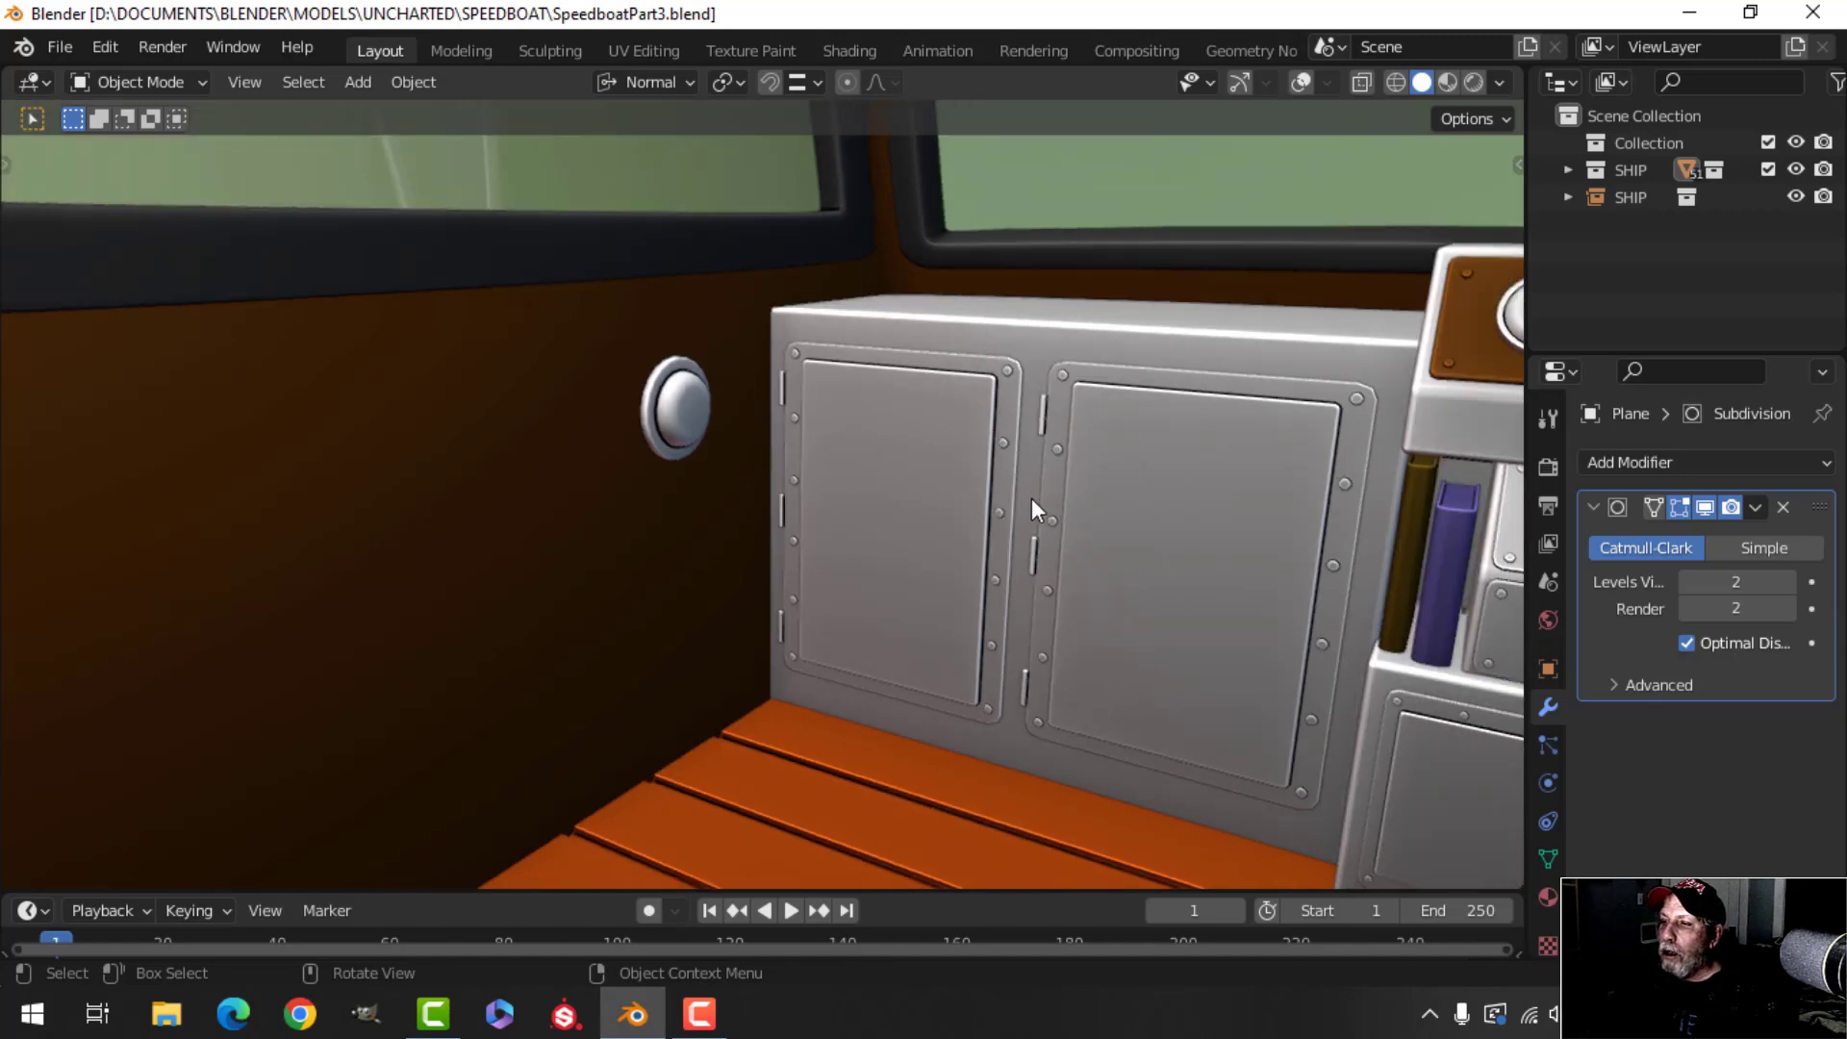
# Review the deck planking, the storage box with its handle, and the cabin entrance.
pyautogui.keyDown('shift'); pyautogui.moveTo(1032, 499); pyautogui.dragTo(926, 493, button='middle'); pyautogui.keyUp('shift')
pyautogui.scroll(-4, 852, 463)
pyautogui.scroll(-3, 913, 412)
pyautogui.scroll(-2, 896, 441)
pyautogui.scroll(4, 909, 467)
pyautogui.keyDown('shift'); pyautogui.moveTo(923, 557); pyautogui.dragTo(795, 375, button='middle'); pyautogui.keyUp('shift')
pyautogui.scroll(-2, 844, 489)
pyautogui.scroll(-5, 822, 489)
pyautogui.moveTo(796, 505); pyautogui.dragTo(737, 472, button='middle')
pyautogui.scroll(2, 810, 481)
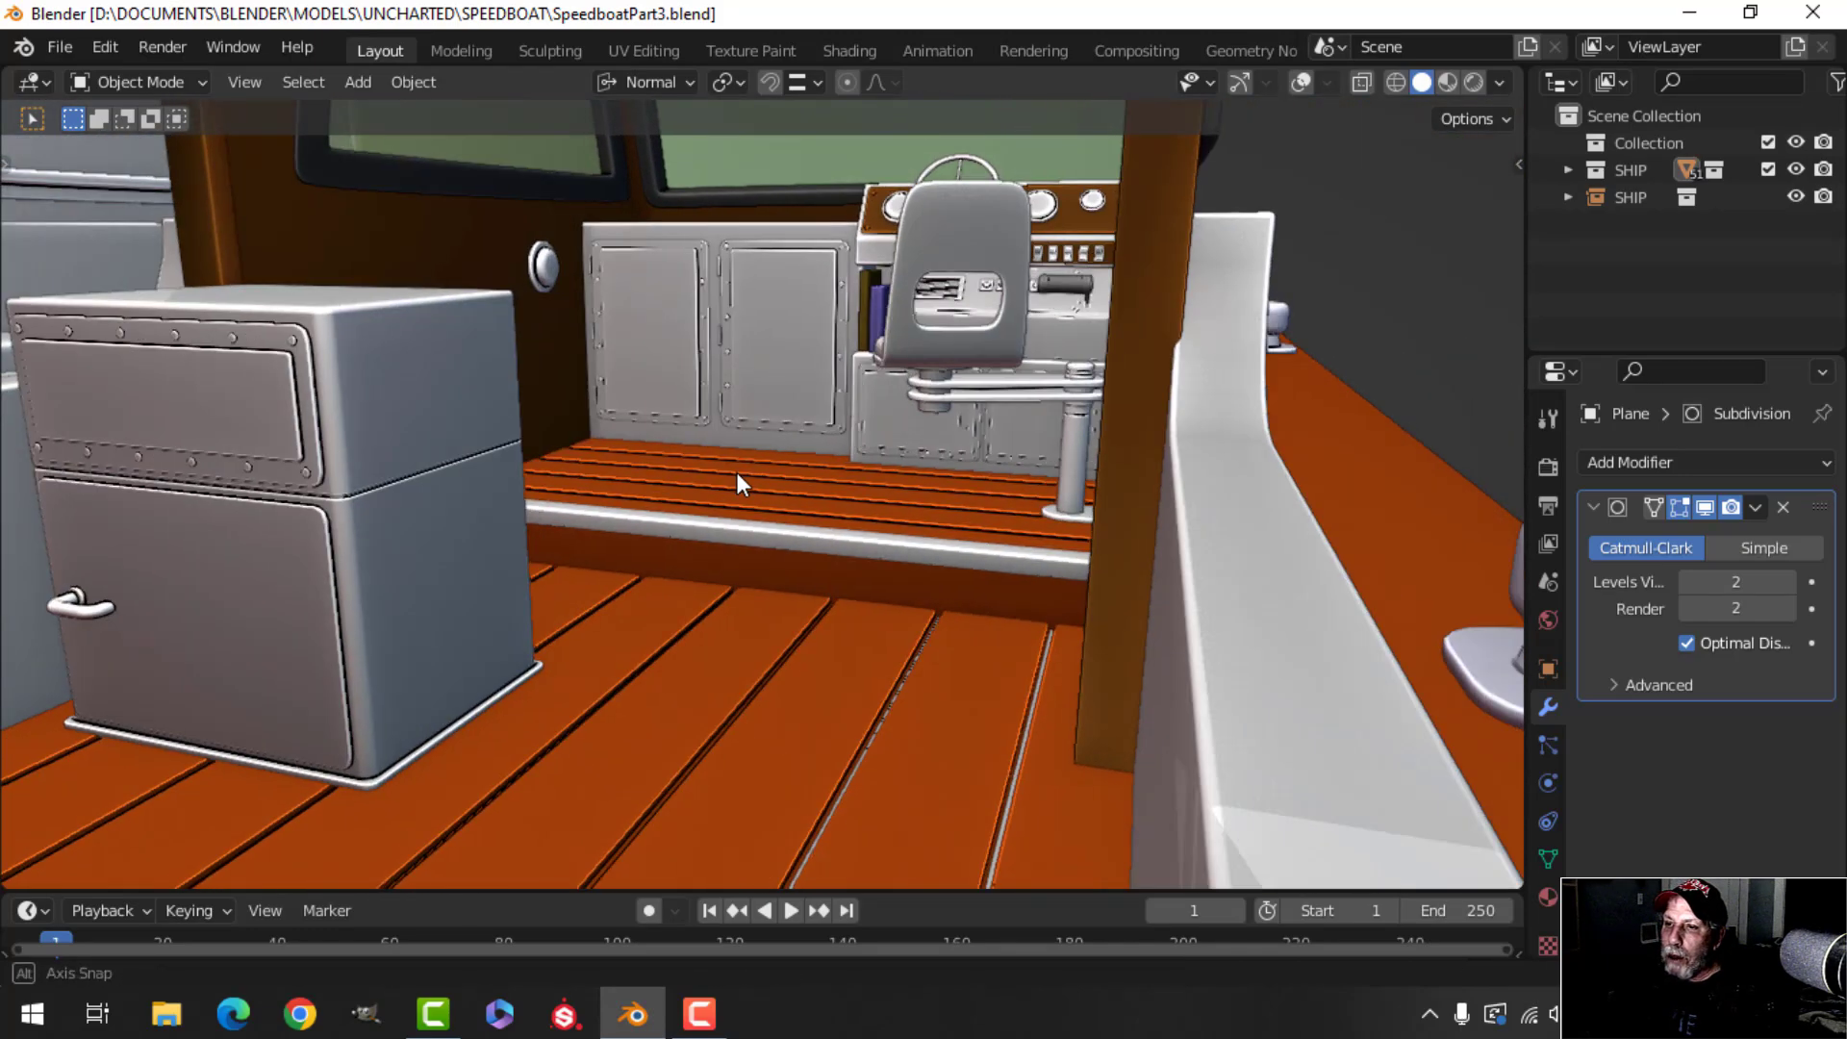
pyautogui.keyDown('shift'); pyautogui.moveTo(587, 462); pyautogui.dragTo(879, 379, button='middle'); pyautogui.keyUp('shift')
pyautogui.scroll(-2, 874, 453)
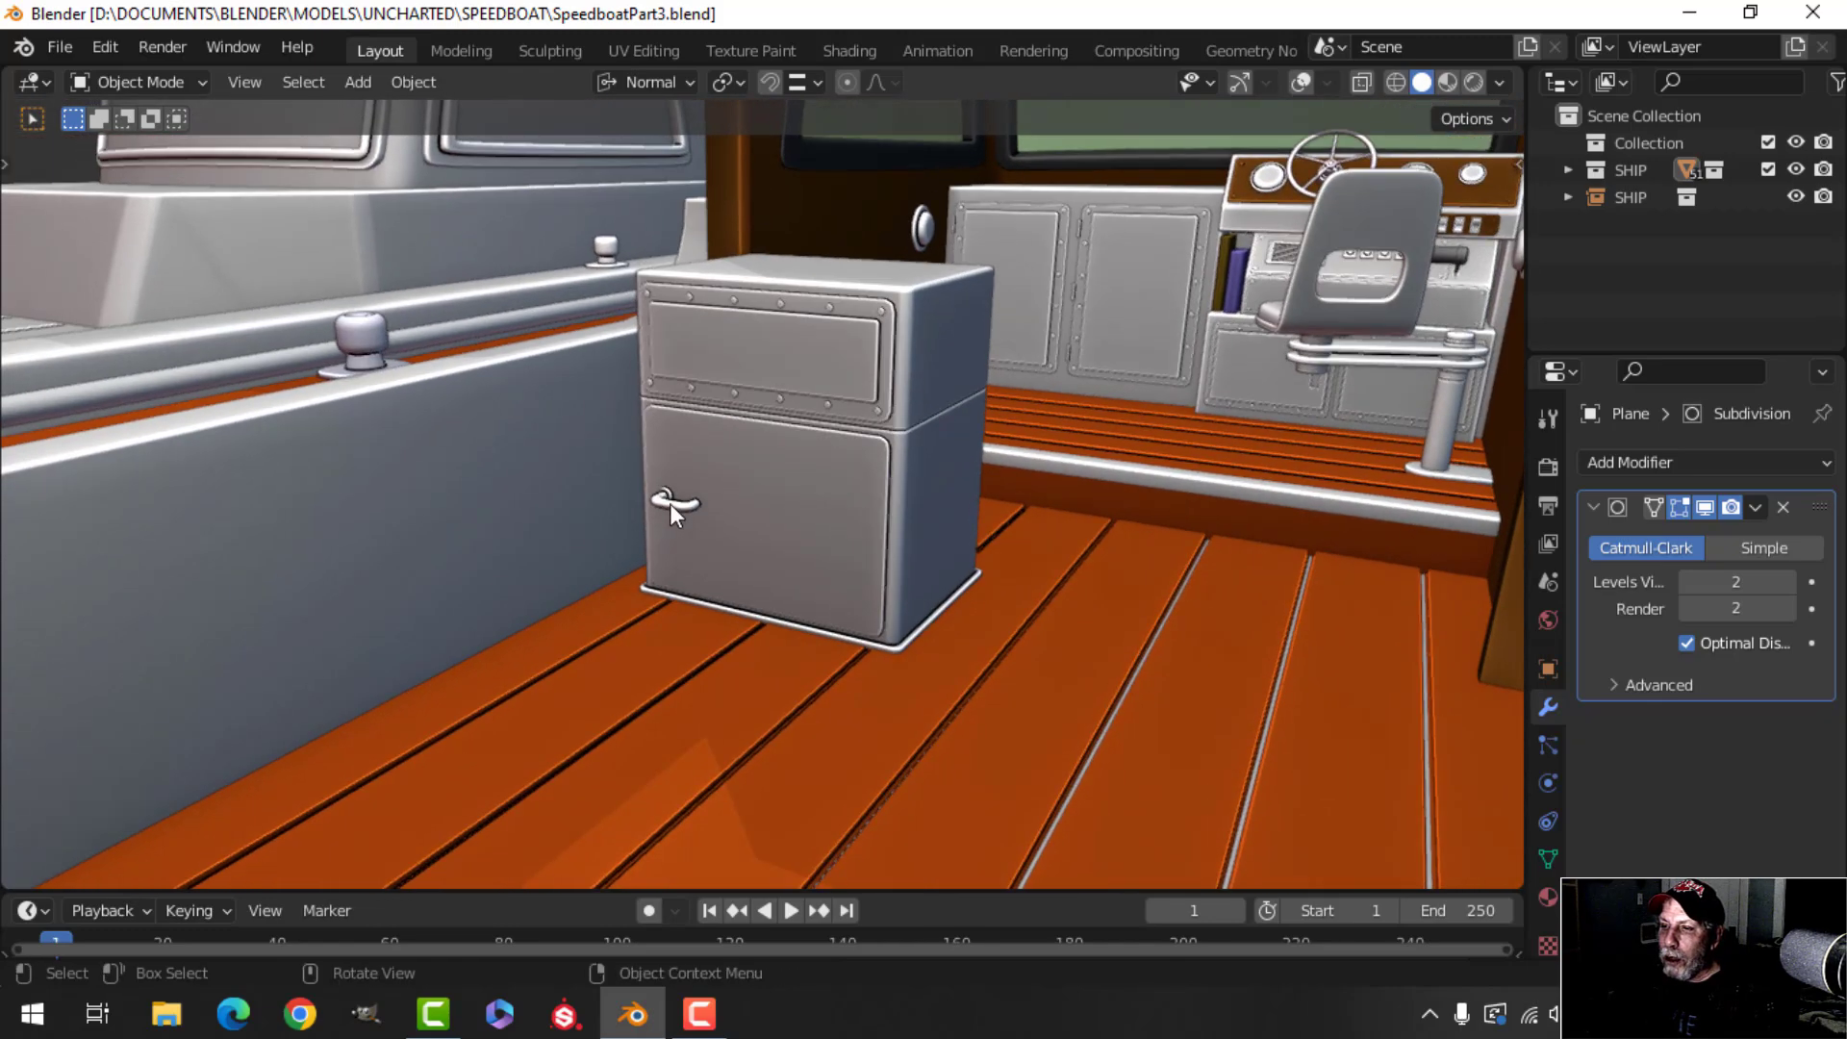
pyautogui.moveTo(940, 514)
pyautogui.mouseDown(button='middle')
pyautogui.moveTo(1027, 487)
pyautogui.moveTo(944, 487)
pyautogui.moveTo(993, 522)
pyautogui.moveTo(914, 502)
pyautogui.mouseUp(button='middle')
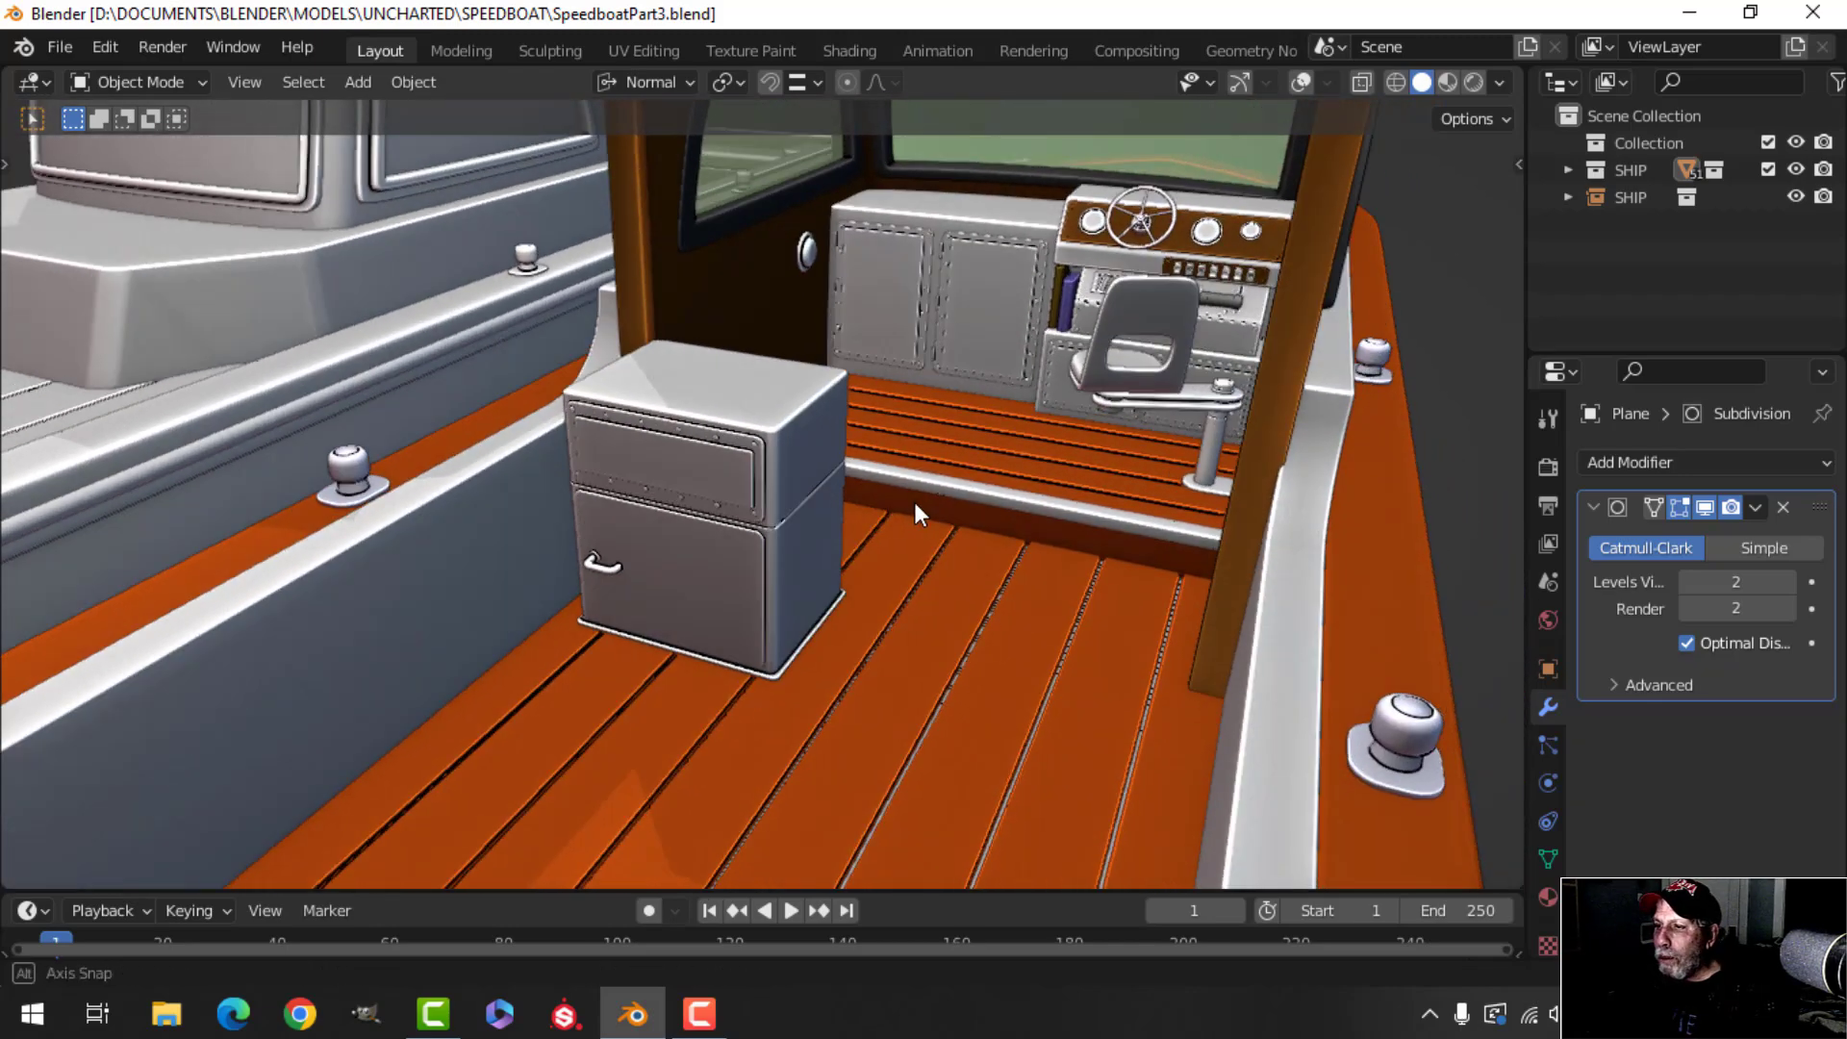
pyautogui.scroll(-2, 845, 483)
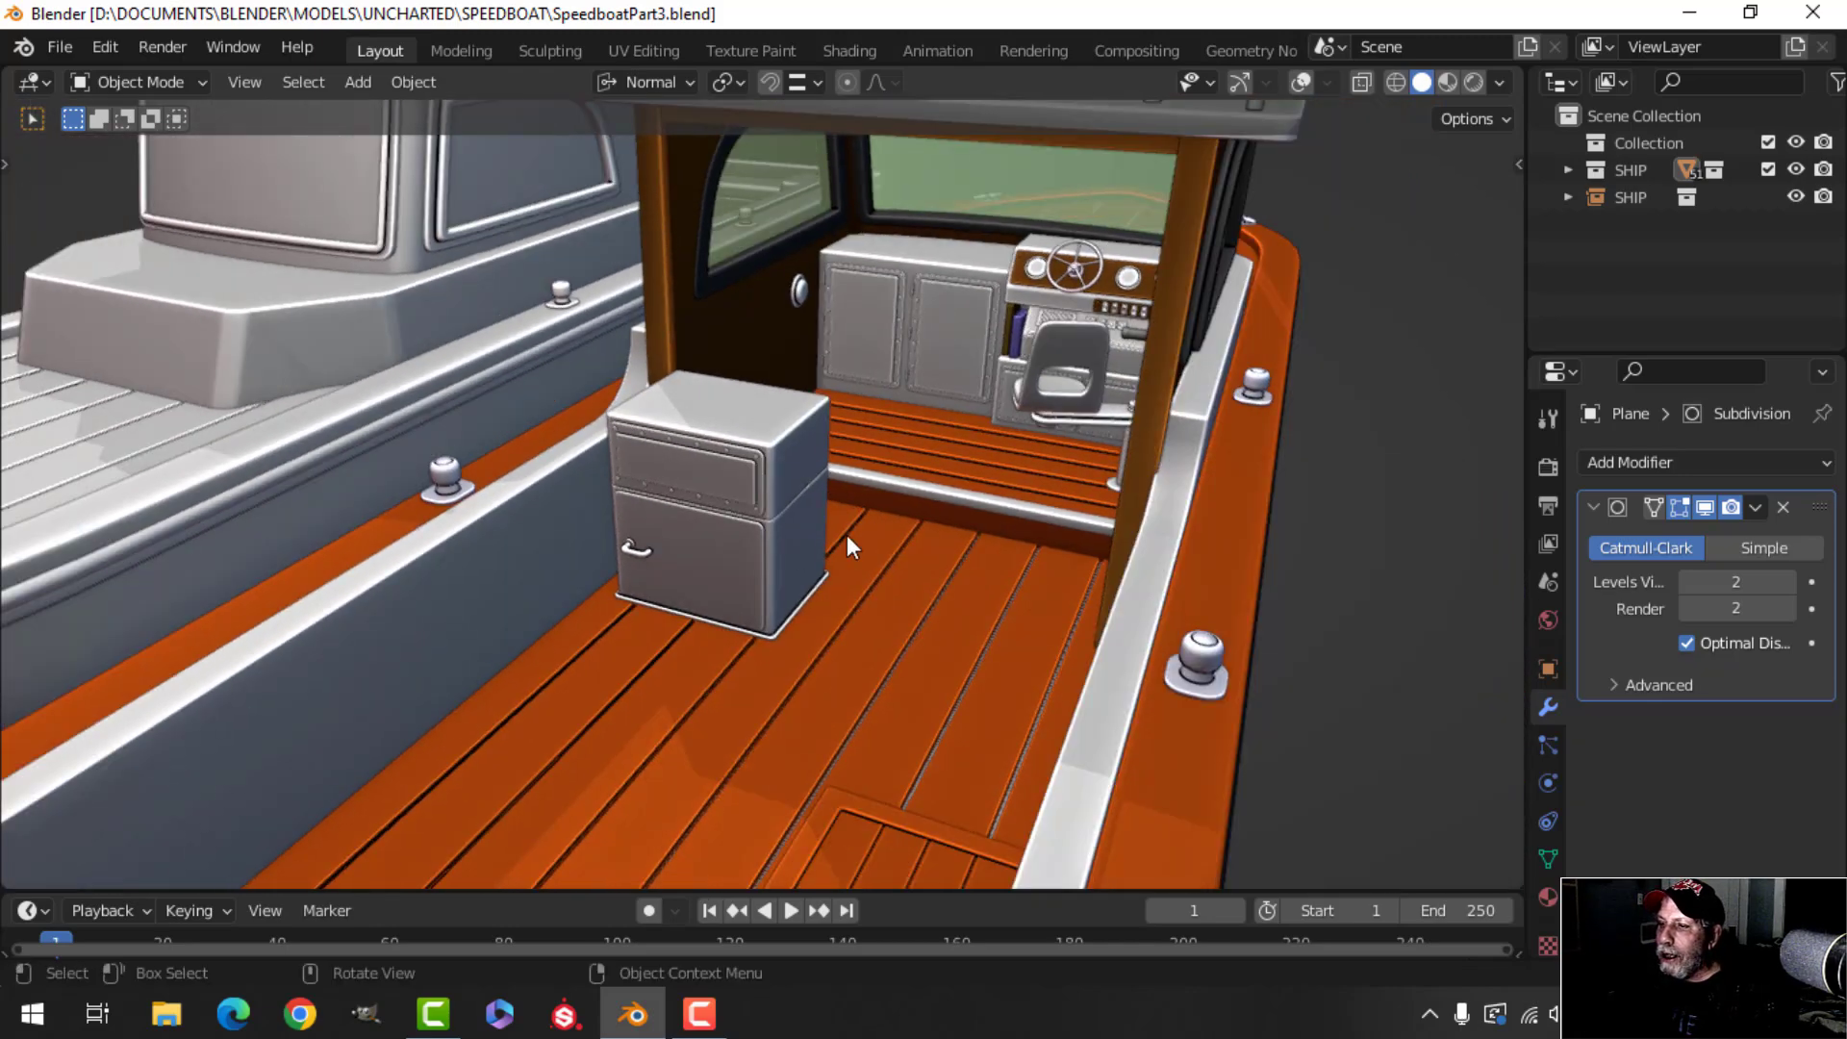
# Review both complete boats from the stern, deck and bow, comparing the original with its instance.
pyautogui.scroll(-3, 846, 535)
pyautogui.moveTo(818, 558); pyautogui.dragTo(854, 522, button='middle')
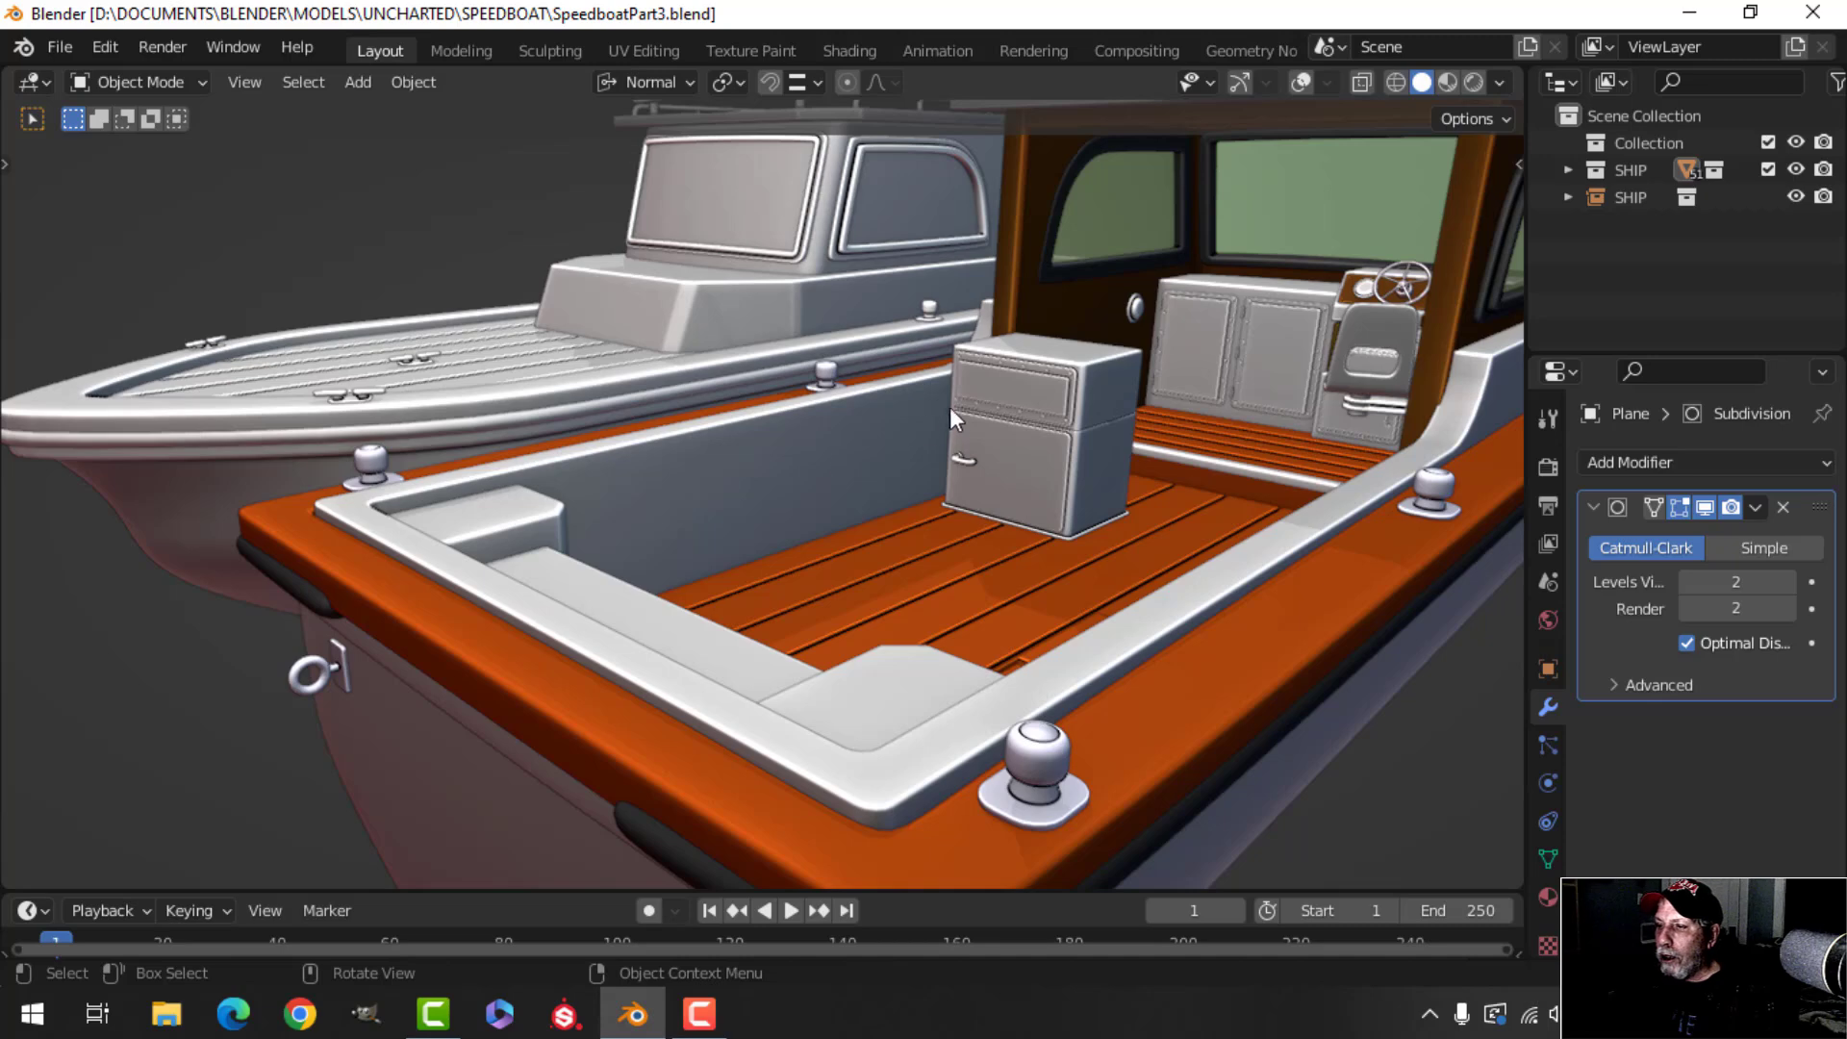
pyautogui.scroll(-5, 899, 450)
pyautogui.moveTo(991, 487); pyautogui.dragTo(1081, 499, button='middle')
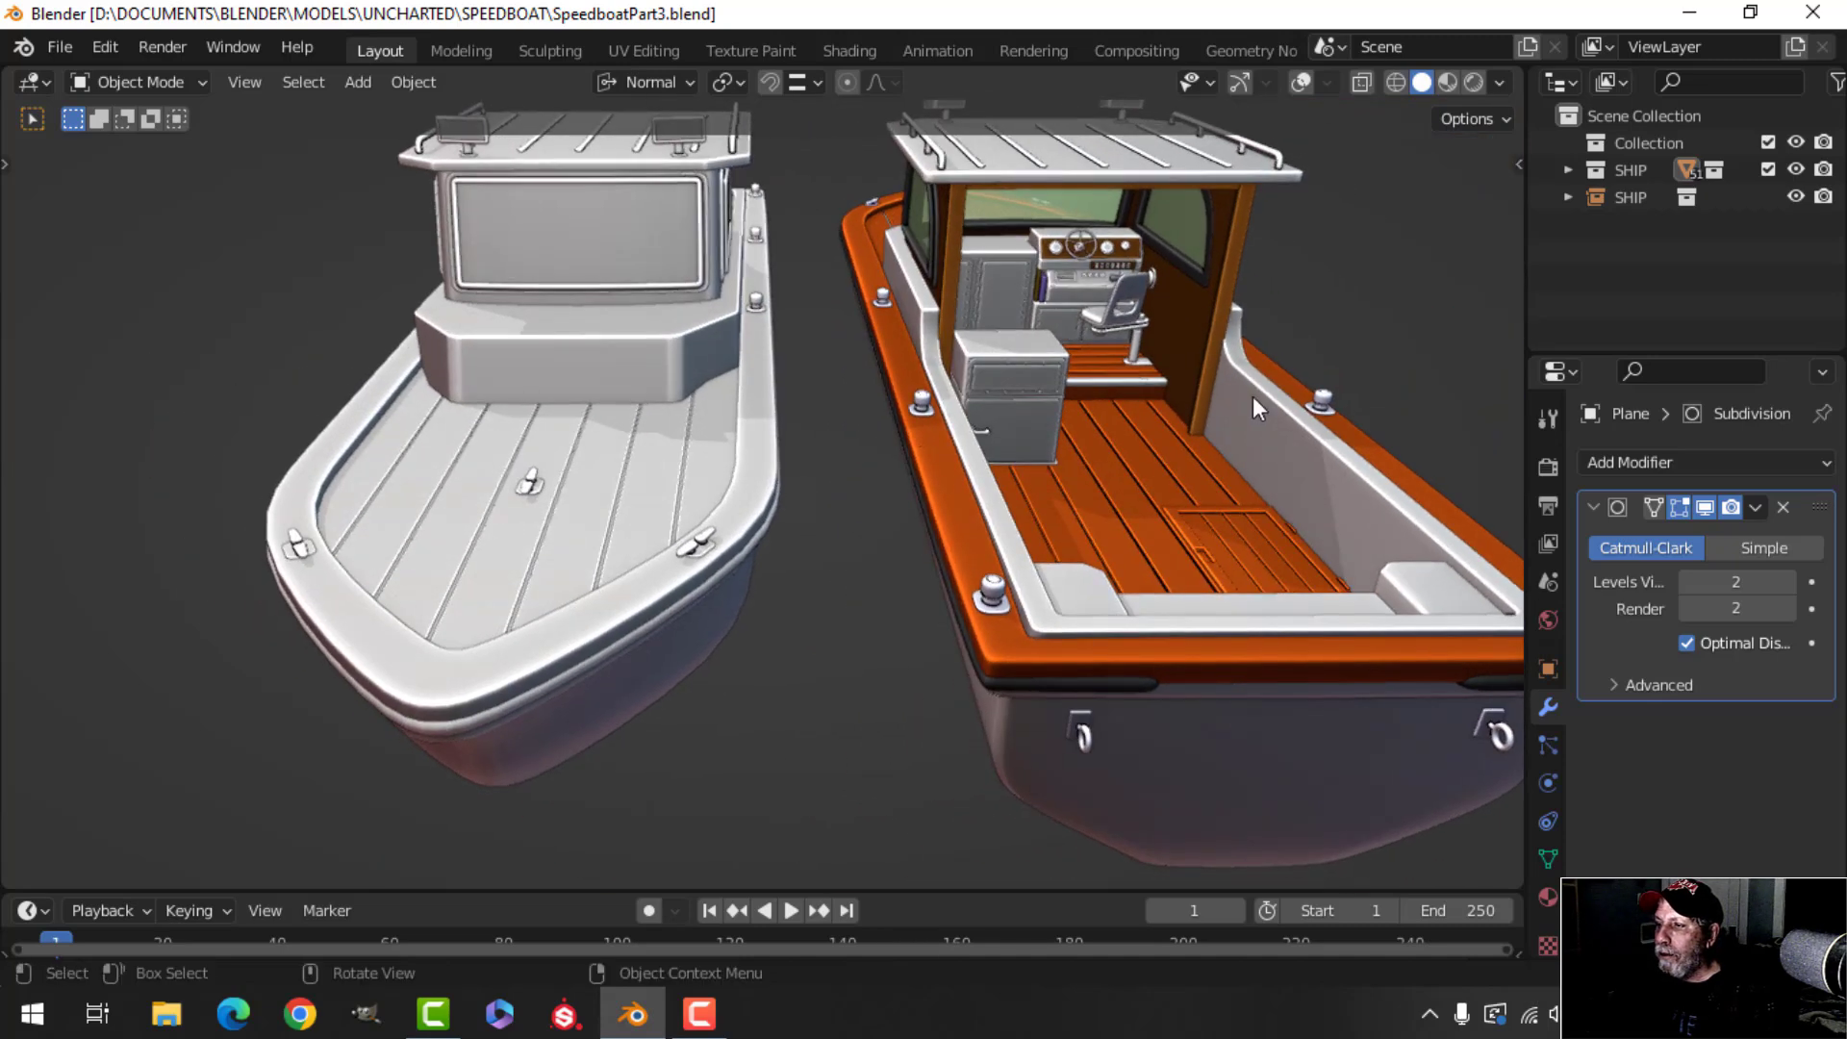
pyautogui.keyDown('shift'); pyautogui.moveTo(1252, 396); pyautogui.dragTo(1105, 425, button='middle'); pyautogui.keyUp('shift')
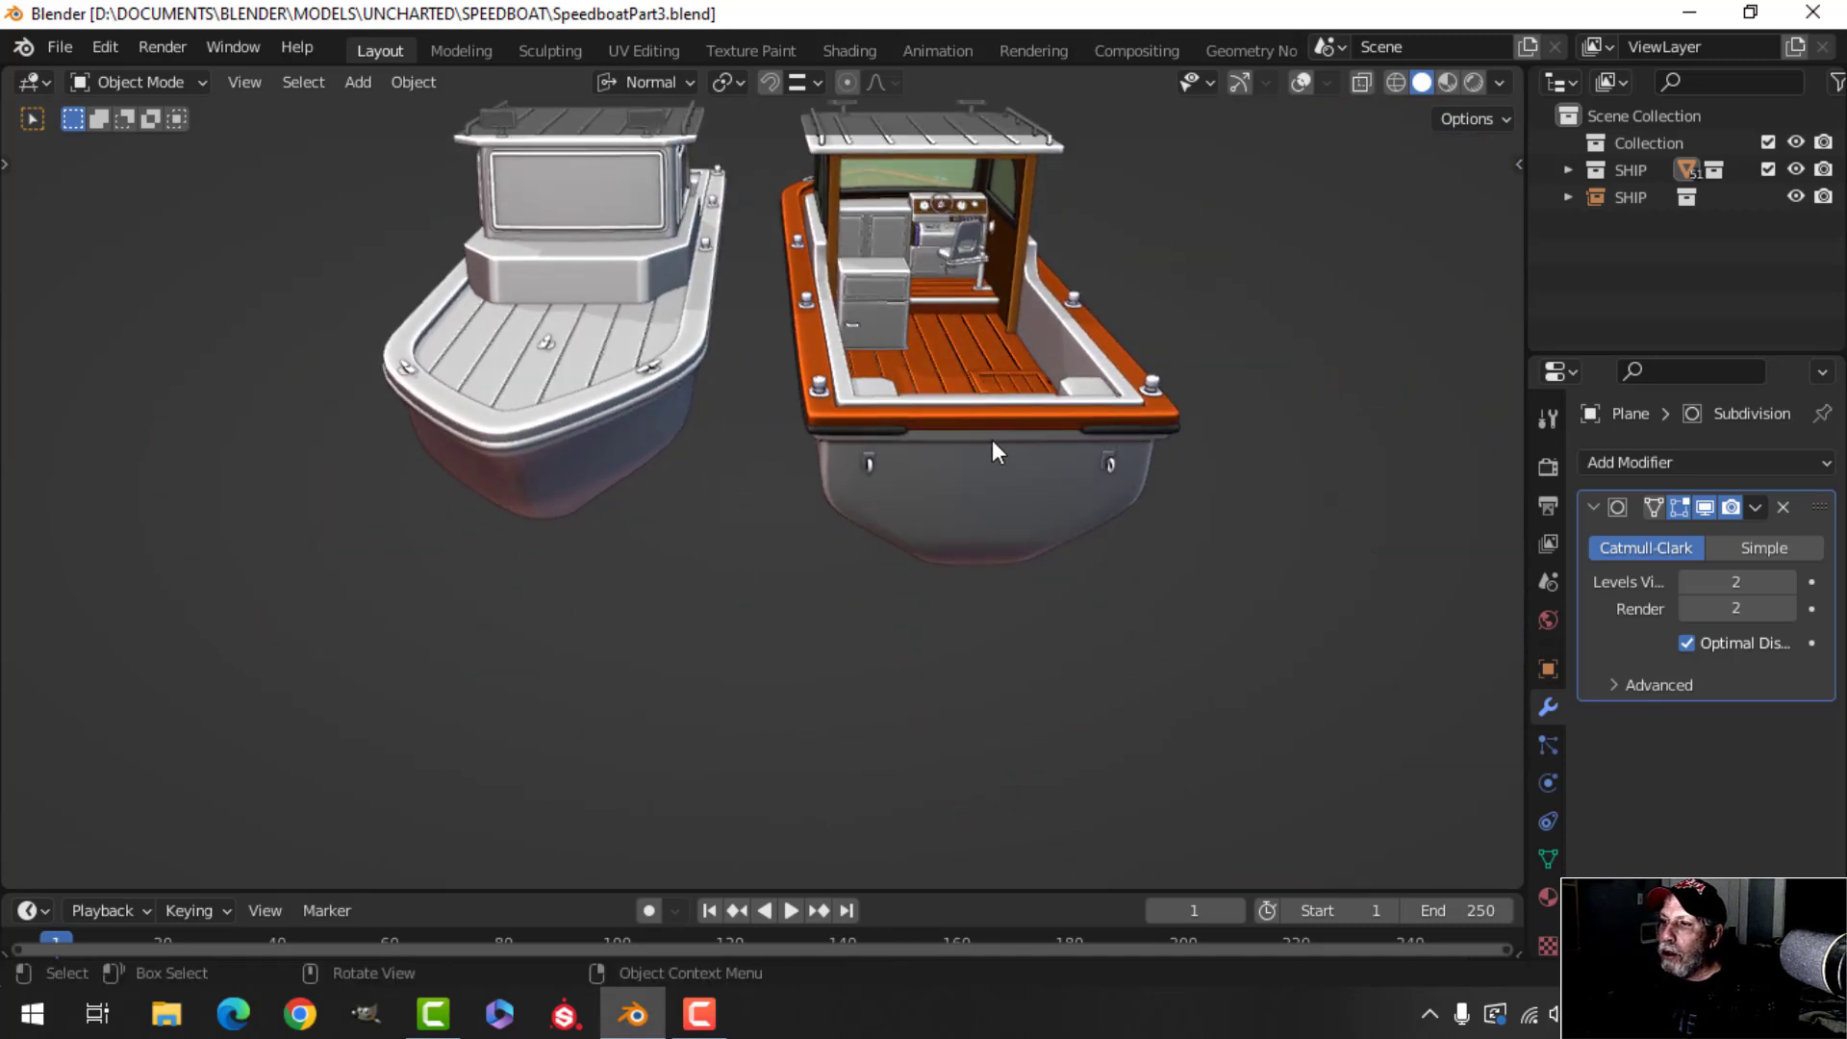
pyautogui.moveTo(995, 452); pyautogui.dragTo(814, 433, button='middle')
pyautogui.scroll(4, 775, 416)
pyautogui.scroll(5, 805, 435)
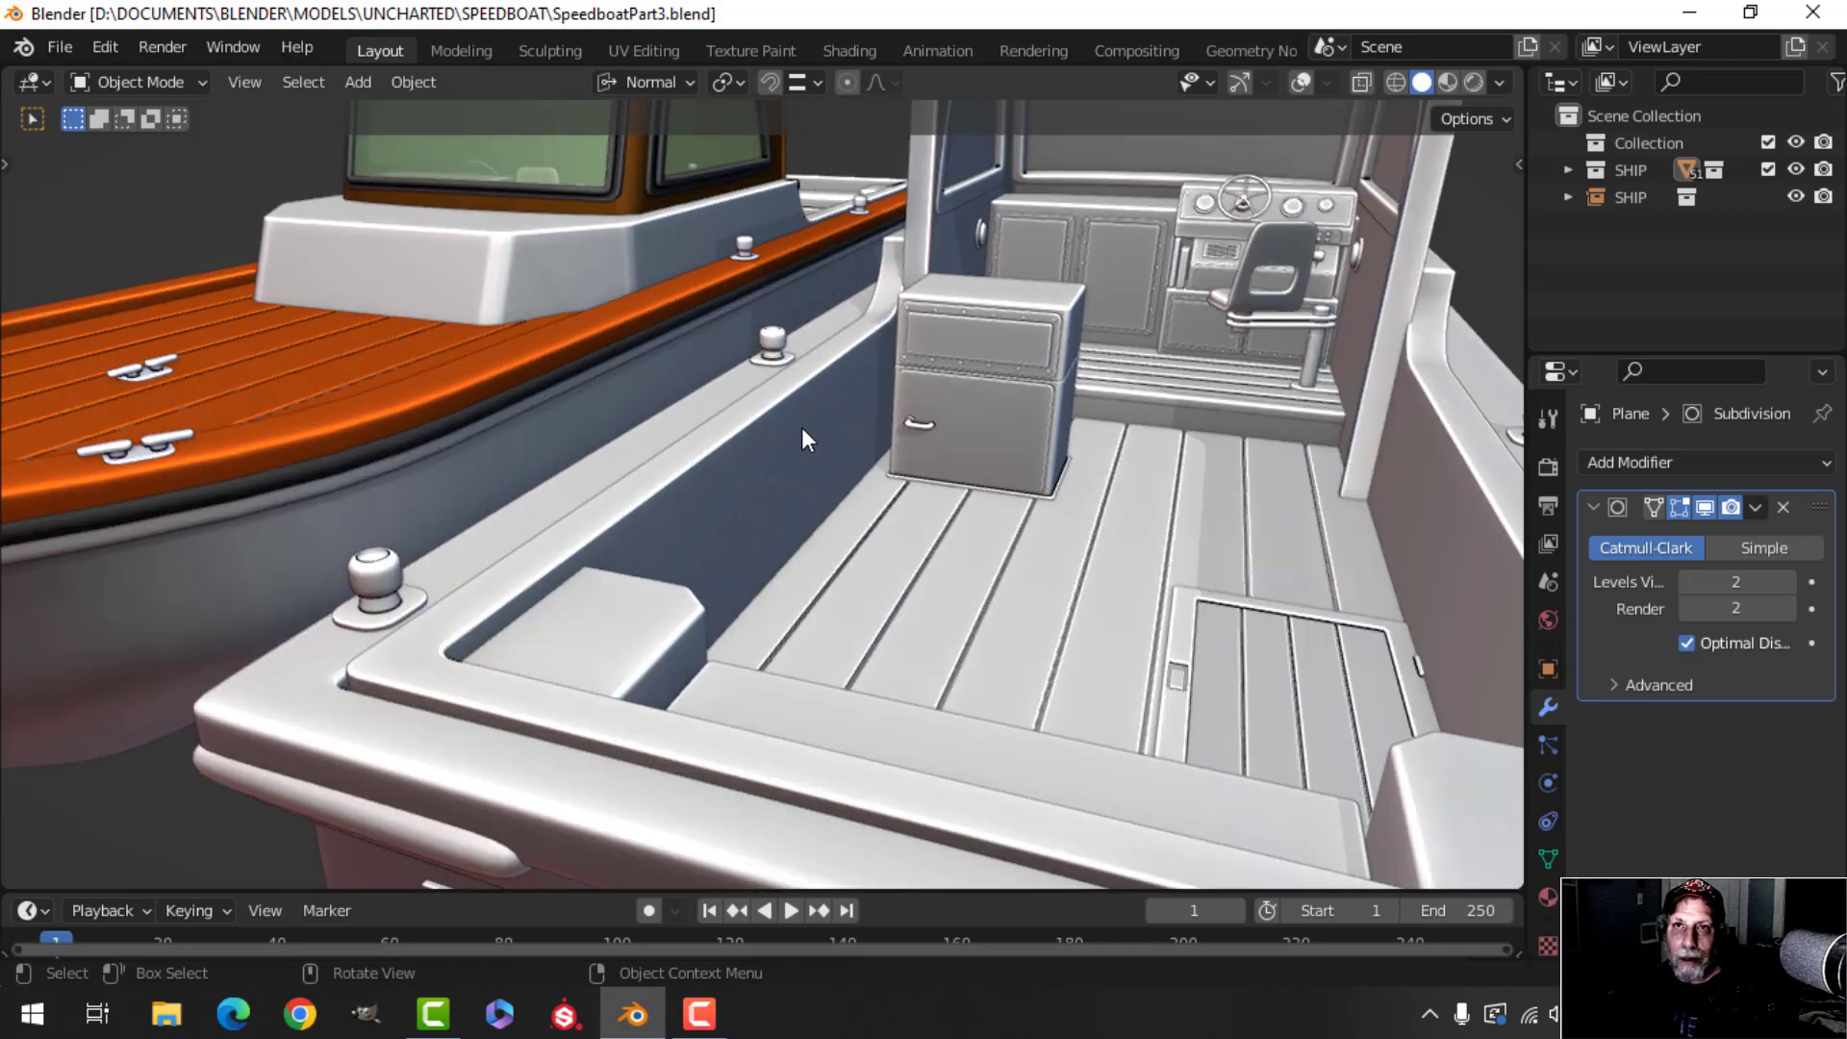
pyautogui.scroll(-3, 800, 427)
pyautogui.moveTo(909, 422); pyautogui.dragTo(781, 454, button='middle')
pyautogui.scroll(-5, 840, 452)
pyautogui.scroll(2, 766, 446)
pyautogui.scroll(-2, 764, 447)
pyautogui.moveTo(780, 454); pyautogui.dragTo(600, 430, button='middle')
pyautogui.scroll(2, 771, 460)
pyautogui.moveTo(770, 458)
pyautogui.mouseDown(button='middle')
pyautogui.moveTo(573, 431)
pyautogui.moveTo(847, 506)
pyautogui.moveTo(768, 454)
pyautogui.mouseUp(button='middle')
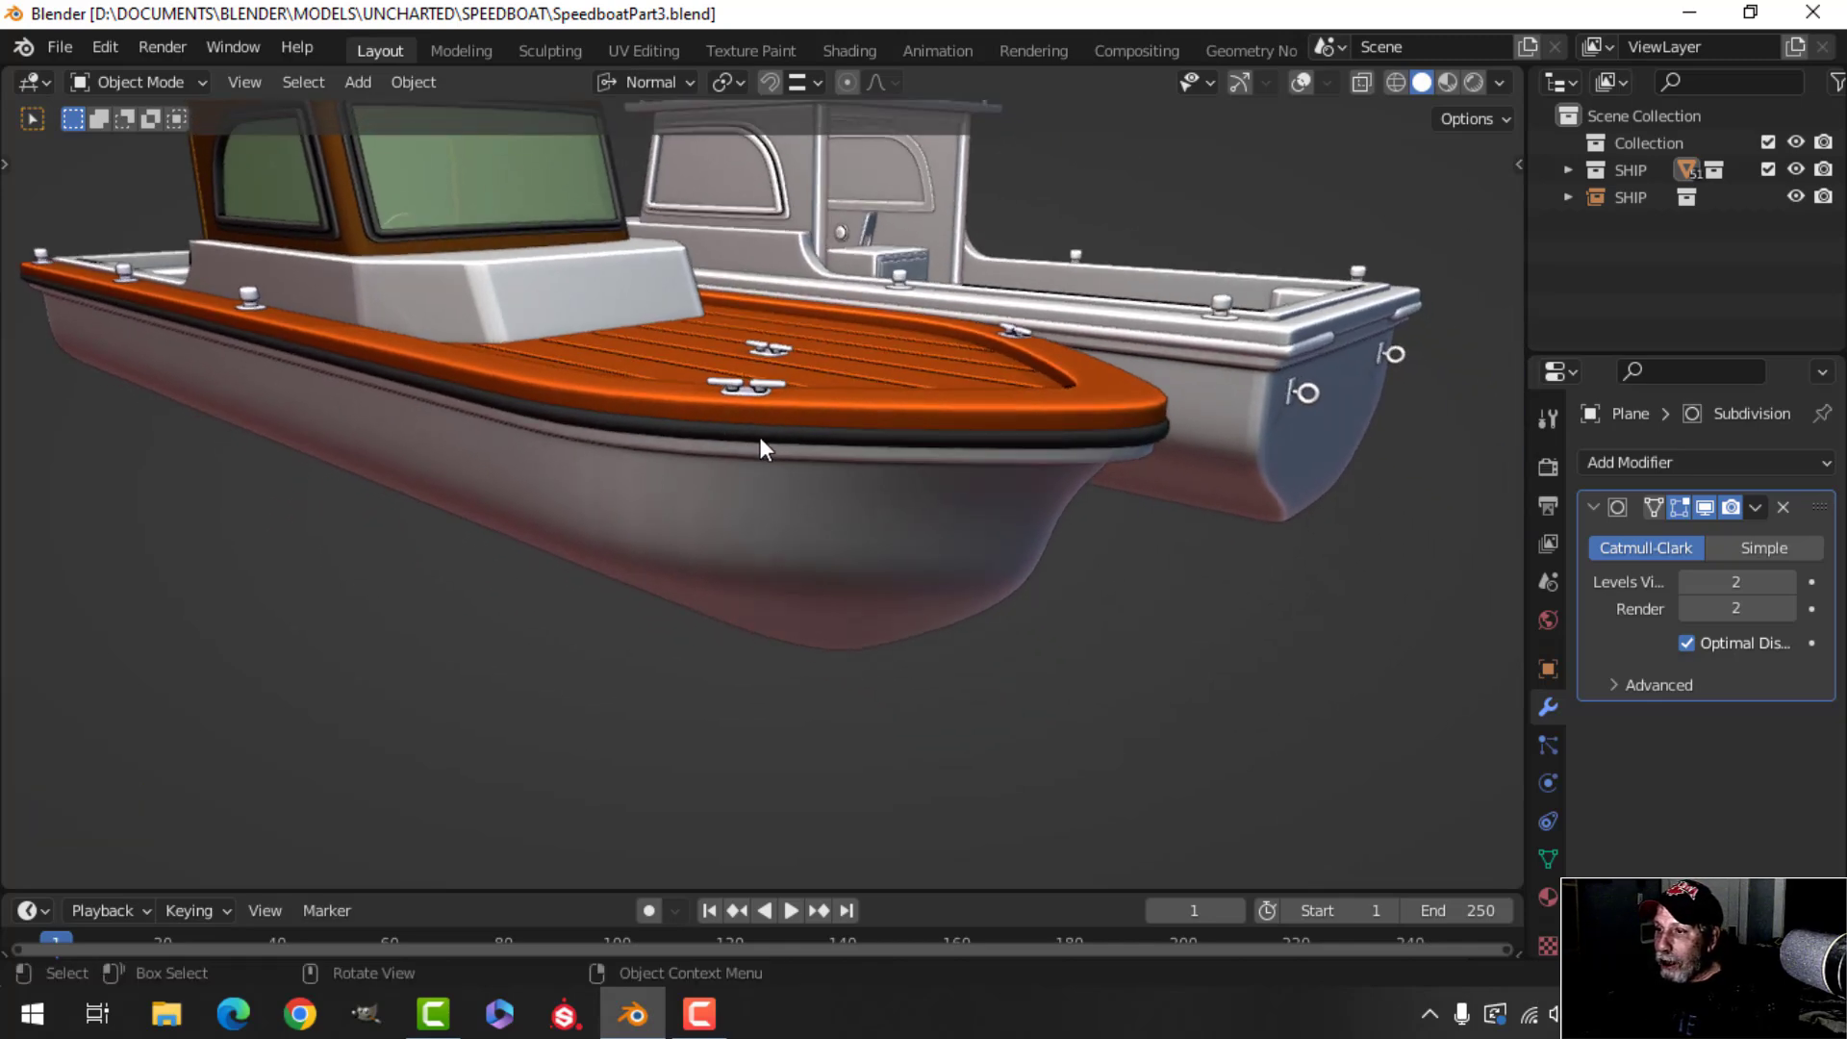
# Examine both boats from the stern quarter, including the aft deck, storage box and open cabin of the original.
pyautogui.moveTo(1039, 436)
pyautogui.mouseDown(button='middle')
pyautogui.moveTo(854, 473)
pyautogui.moveTo(1061, 463)
pyautogui.mouseUp(button='middle')
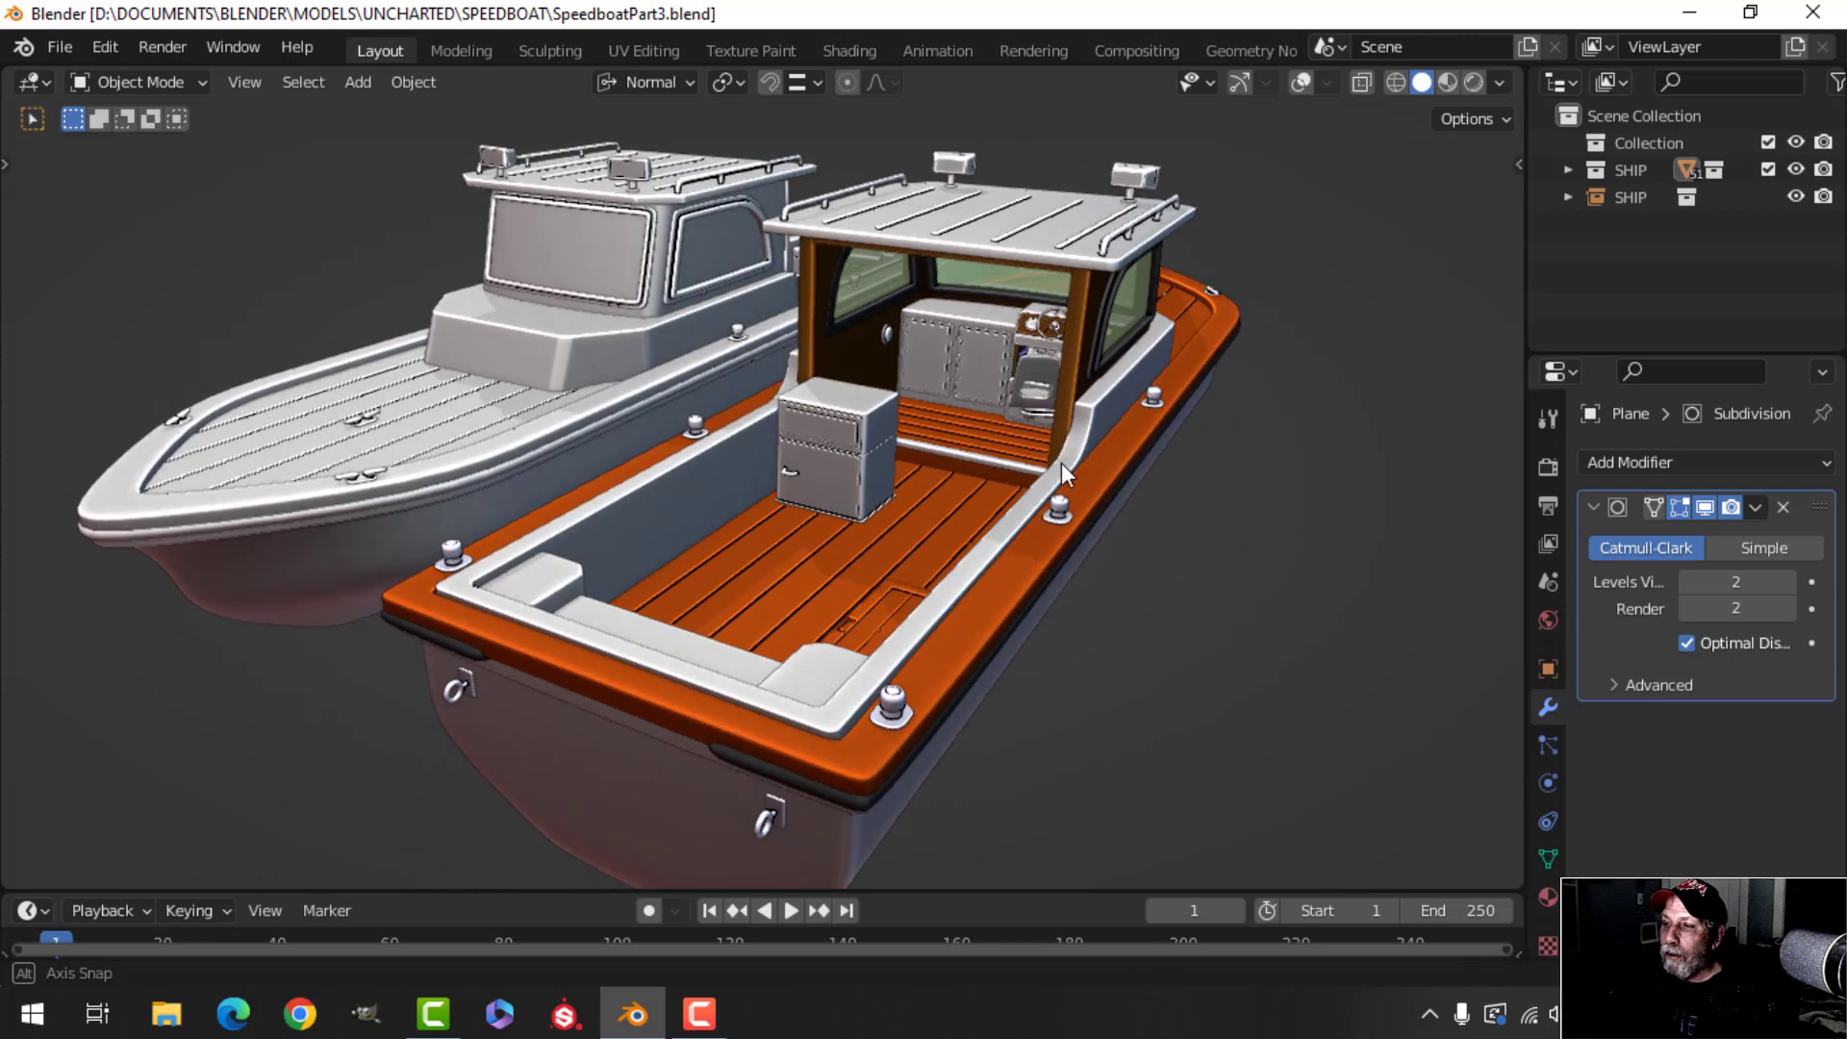
pyautogui.scroll(-2, 1062, 473)
pyautogui.keyDown('shift'); pyautogui.moveTo(900, 491); pyautogui.dragTo(939, 497, button='middle'); pyautogui.keyUp('shift')
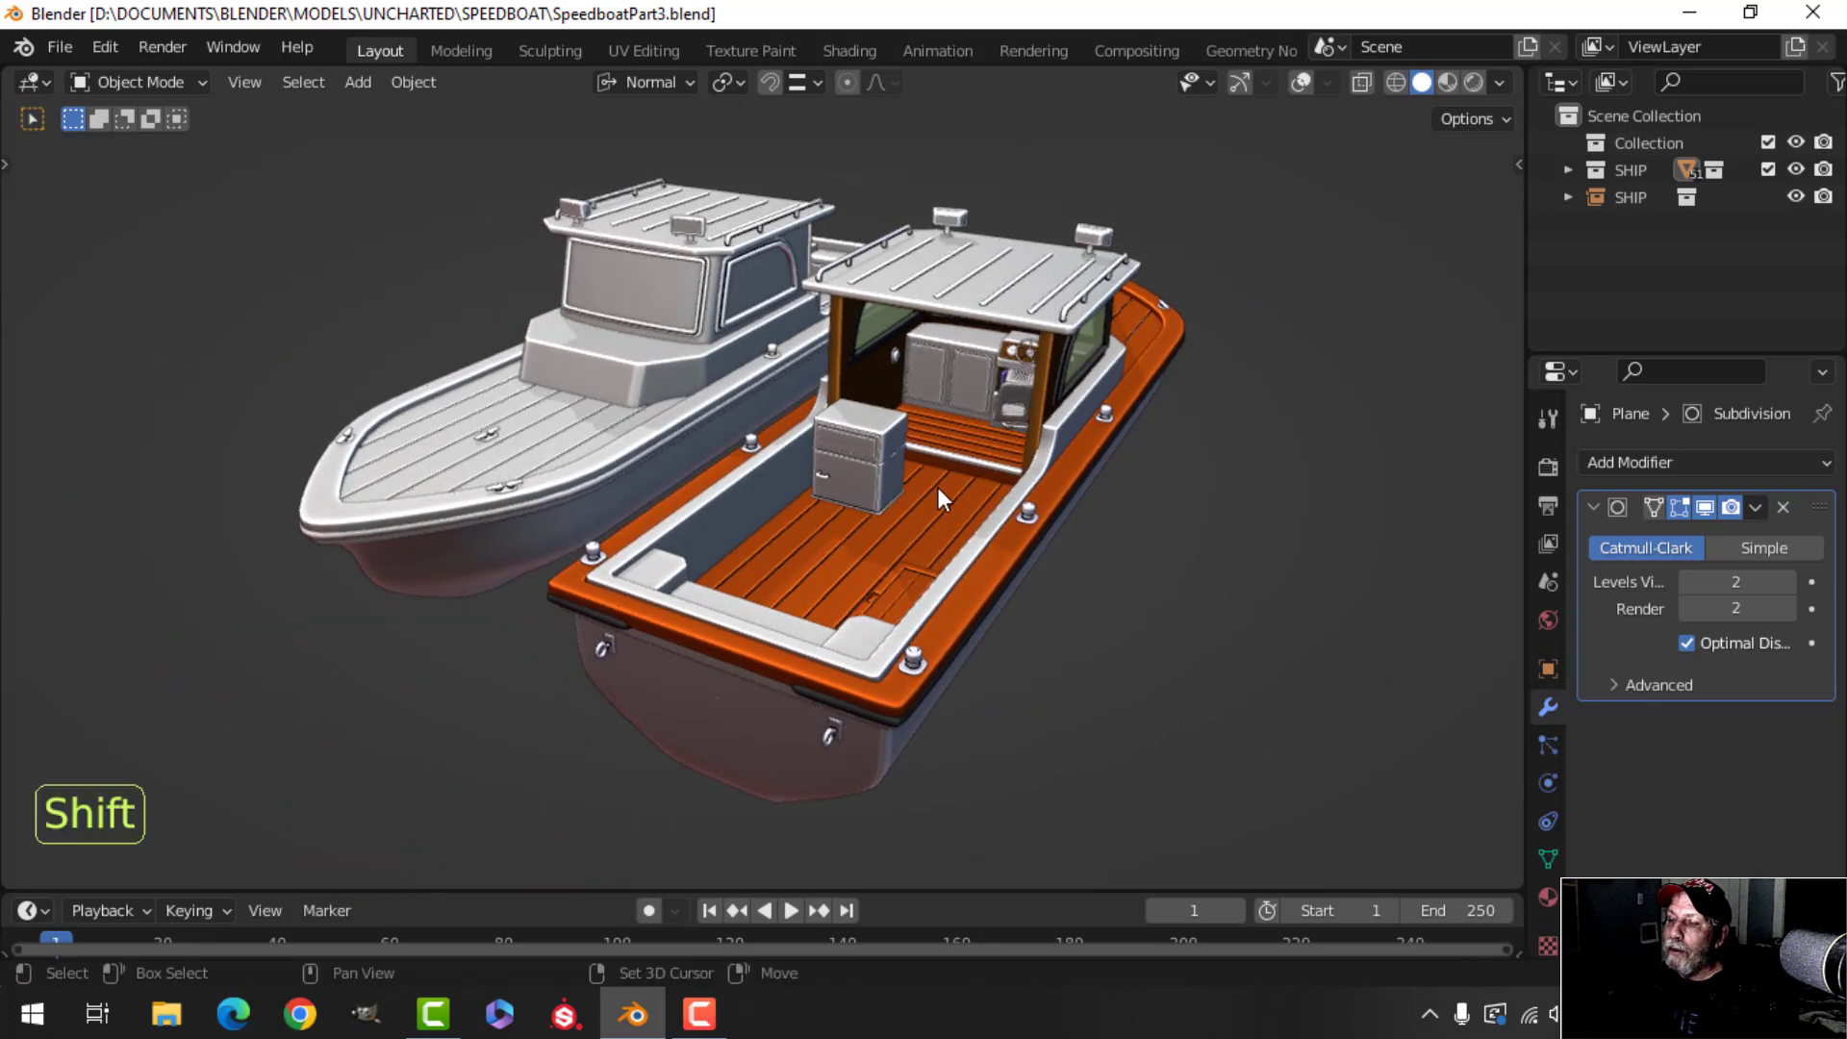
pyautogui.scroll(3, 1014, 494)
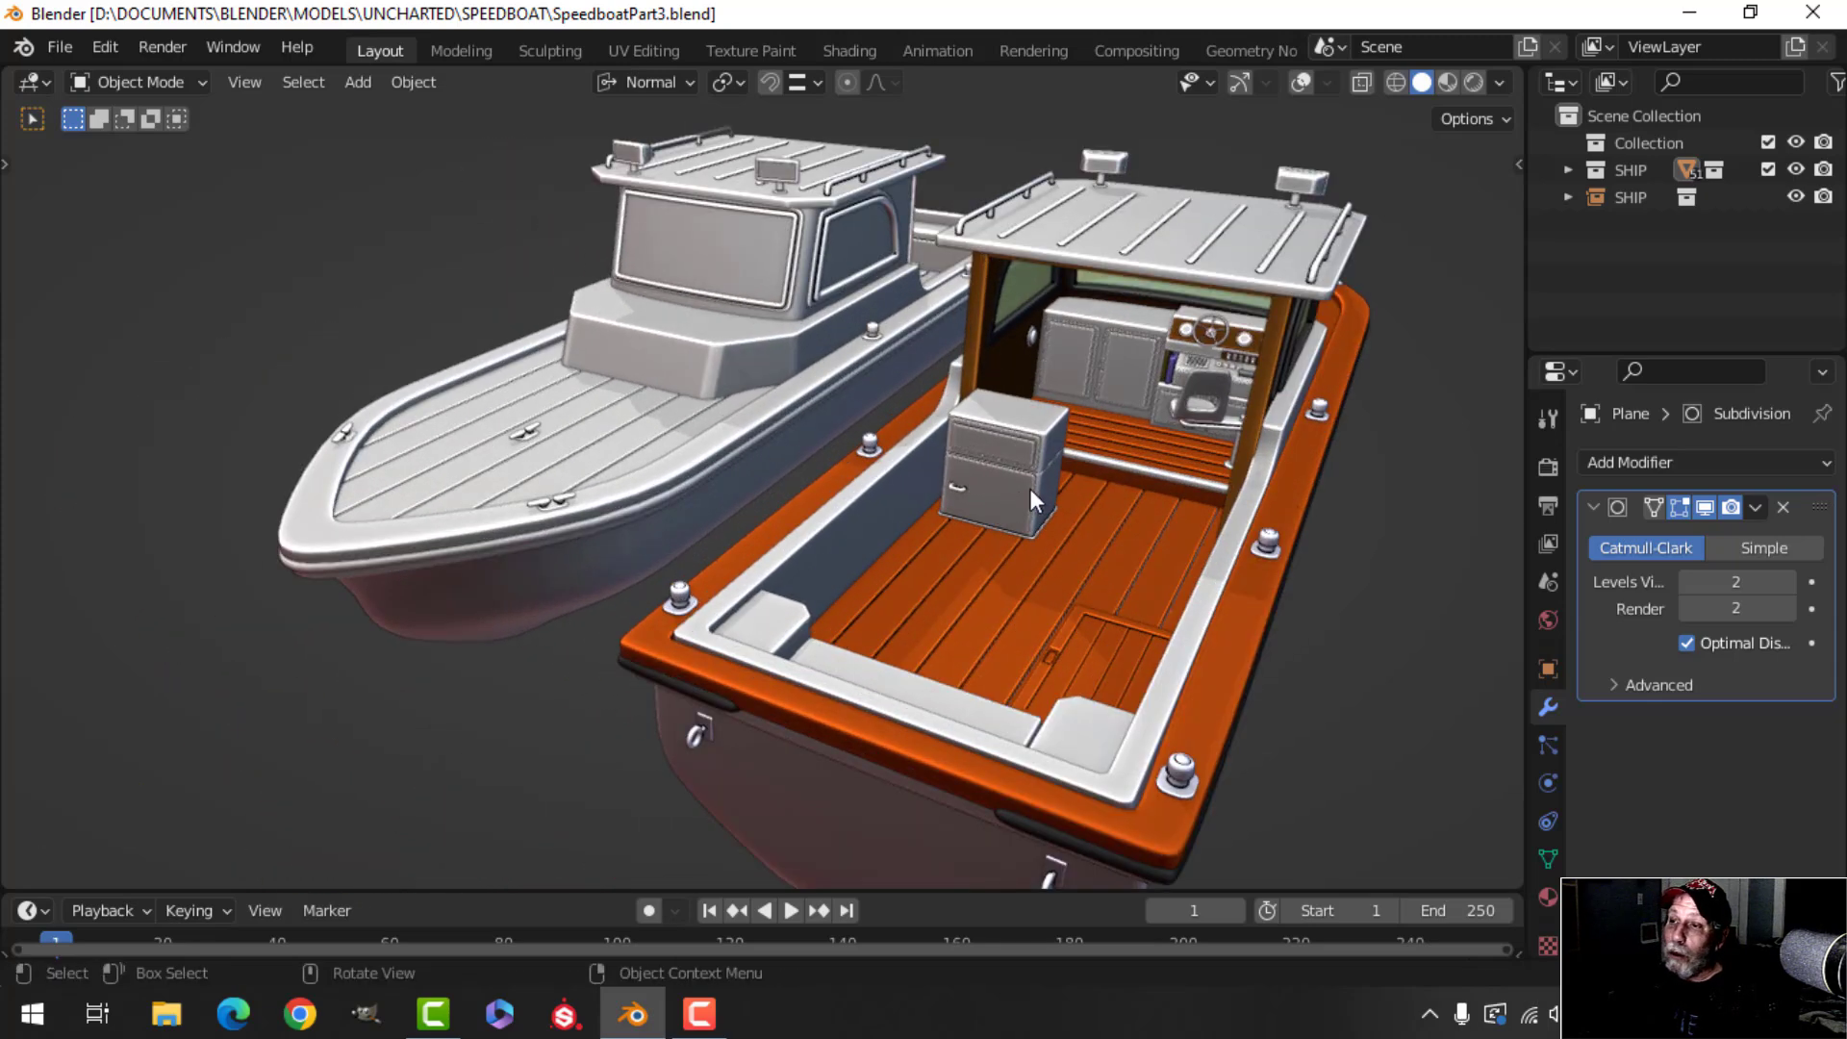
pyautogui.moveTo(1031, 482)
pyautogui.keyDown('shift'); pyautogui.mouseDown(button='middle')
pyautogui.moveTo(997, 489)
pyautogui.moveTo(1008, 469)
pyautogui.mouseUp(button='middle'); pyautogui.keyUp('shift')
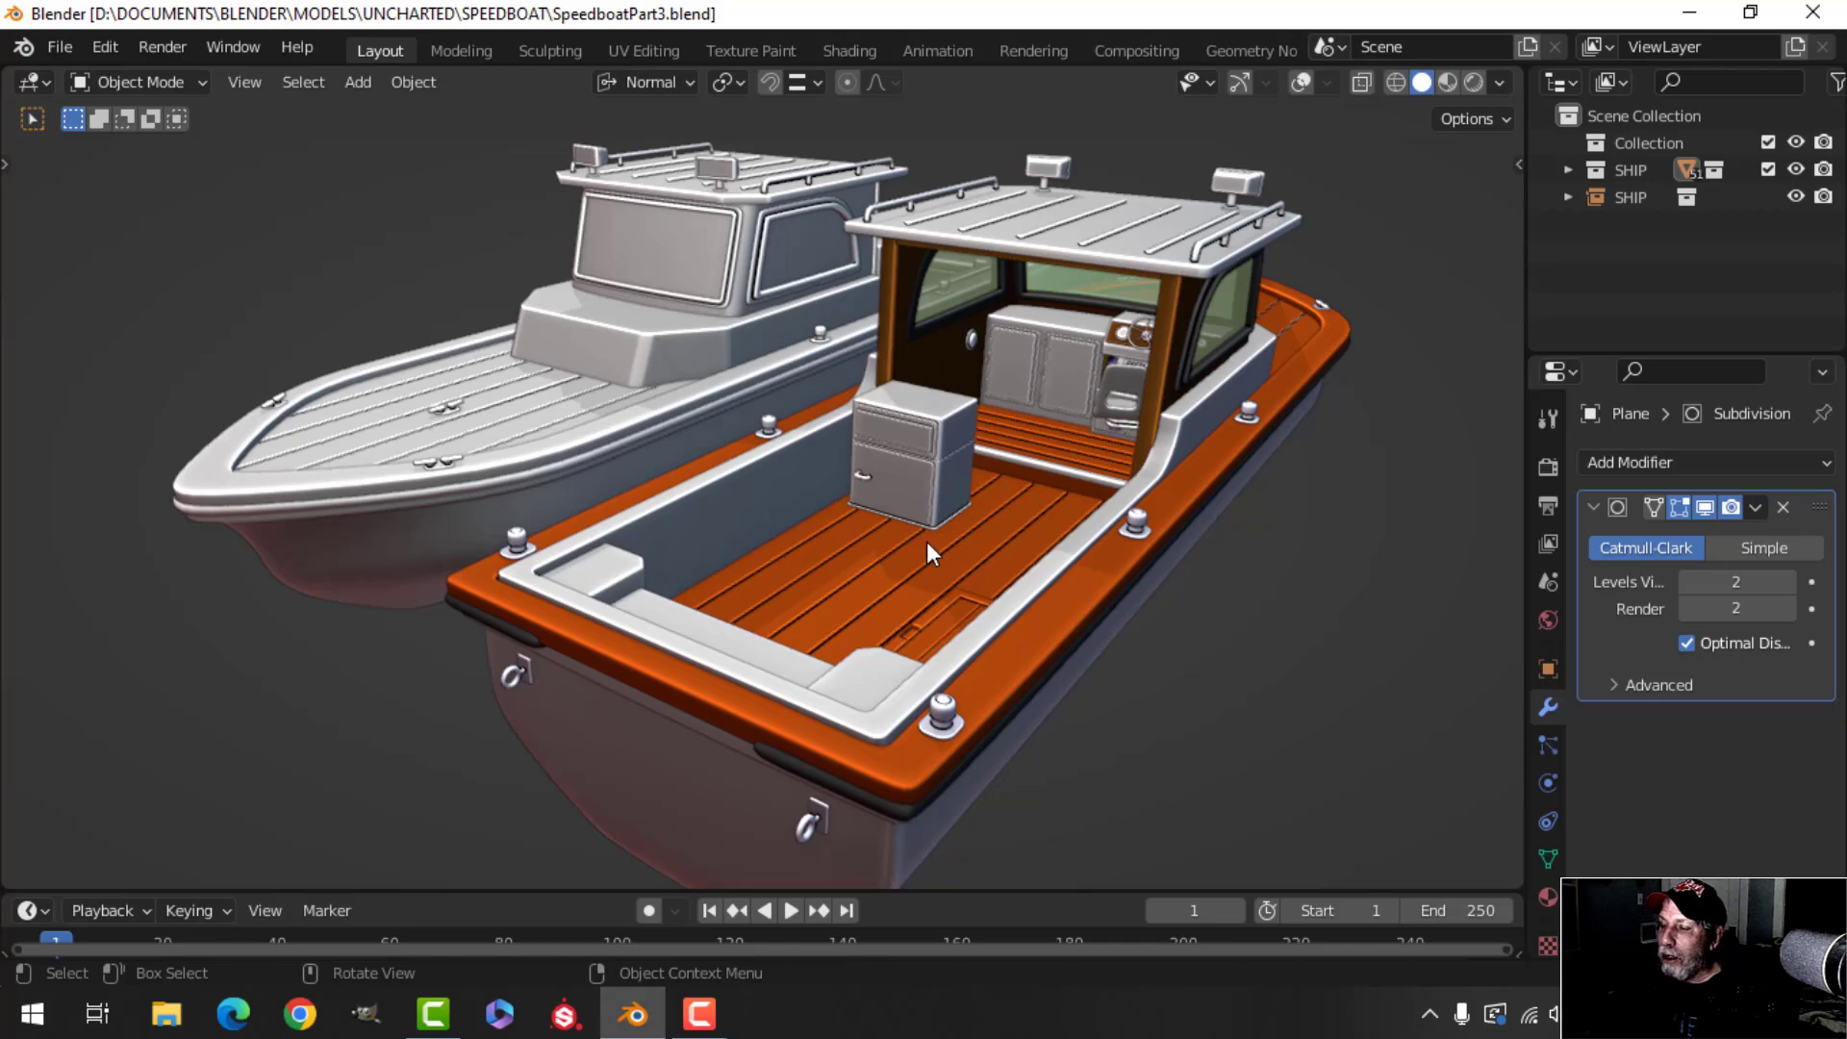
pyautogui.moveTo(955, 529)
pyautogui.keyDown('shift'); pyautogui.mouseDown(button='middle')
pyautogui.moveTo(898, 527)
pyautogui.moveTo(929, 528)
pyautogui.mouseUp(button='middle'); pyautogui.keyUp('shift')
pyautogui.scroll(5, 1019, 515)
pyautogui.keyDown('shift'); pyautogui.moveTo(929, 528); pyautogui.dragTo(698, 581, button='middle'); pyautogui.keyUp('shift')
pyautogui.scroll(5, 765, 560)
pyautogui.scroll(-6, 741, 539)
pyautogui.scroll(-4, 751, 512)
pyautogui.scroll(-3, 700, 552)
pyautogui.keyDown('shift'); pyautogui.moveTo(698, 582); pyautogui.dragTo(873, 558, button='middle'); pyautogui.keyUp('shift')
pyautogui.scroll(-4, 785, 563)
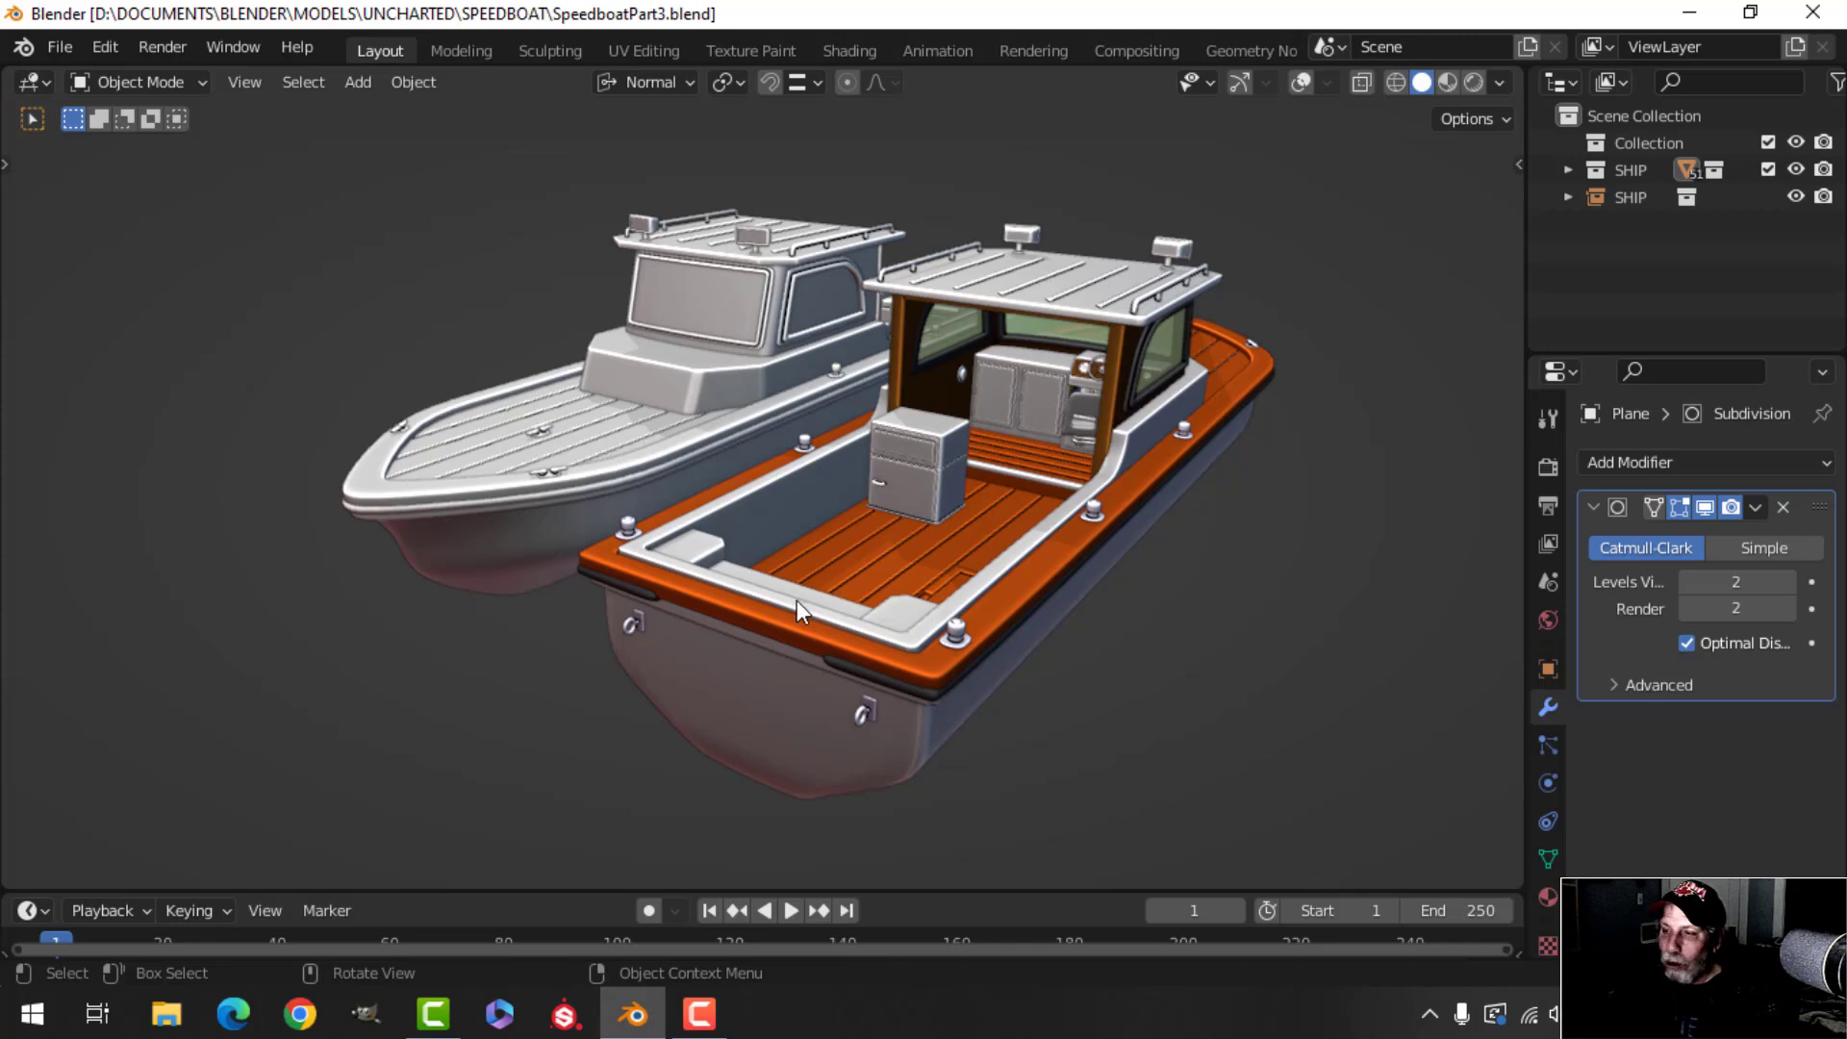
pyautogui.scroll(2, 798, 599)
pyautogui.keyDown('shift'); pyautogui.moveTo(919, 575); pyautogui.dragTo(840, 484, button='middle'); pyautogui.keyUp('shift')
pyautogui.scroll(-1, 852, 533)
pyautogui.moveTo(842, 489); pyautogui.dragTo(866, 527, button='middle')
pyautogui.keyDown('shift'); pyautogui.moveTo(865, 512); pyautogui.dragTo(870, 534, button='middle'); pyautogui.keyUp('shift')
# Show the viewport overlays with scene statistics enabled and select the SHIP collection instance to check its counts.
pyautogui.click(1300, 81)
pyautogui.click(1327, 83)
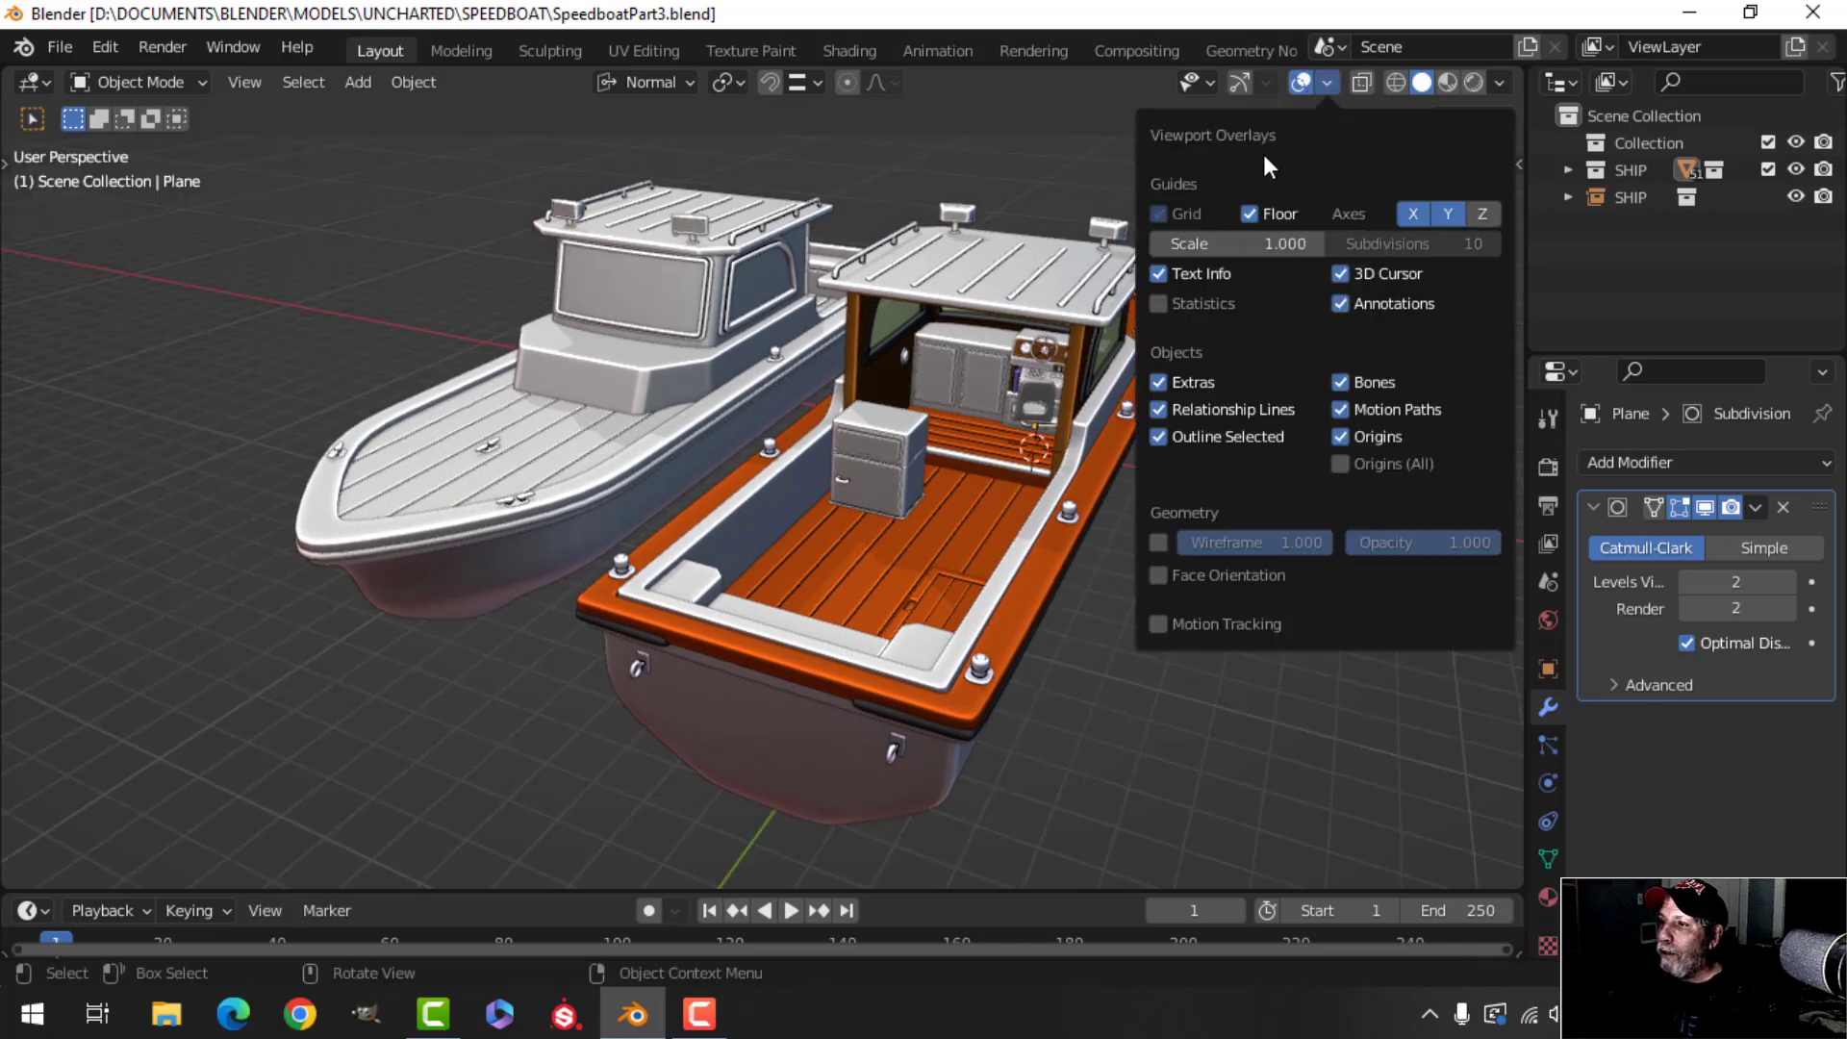
pyautogui.click(1180, 308)
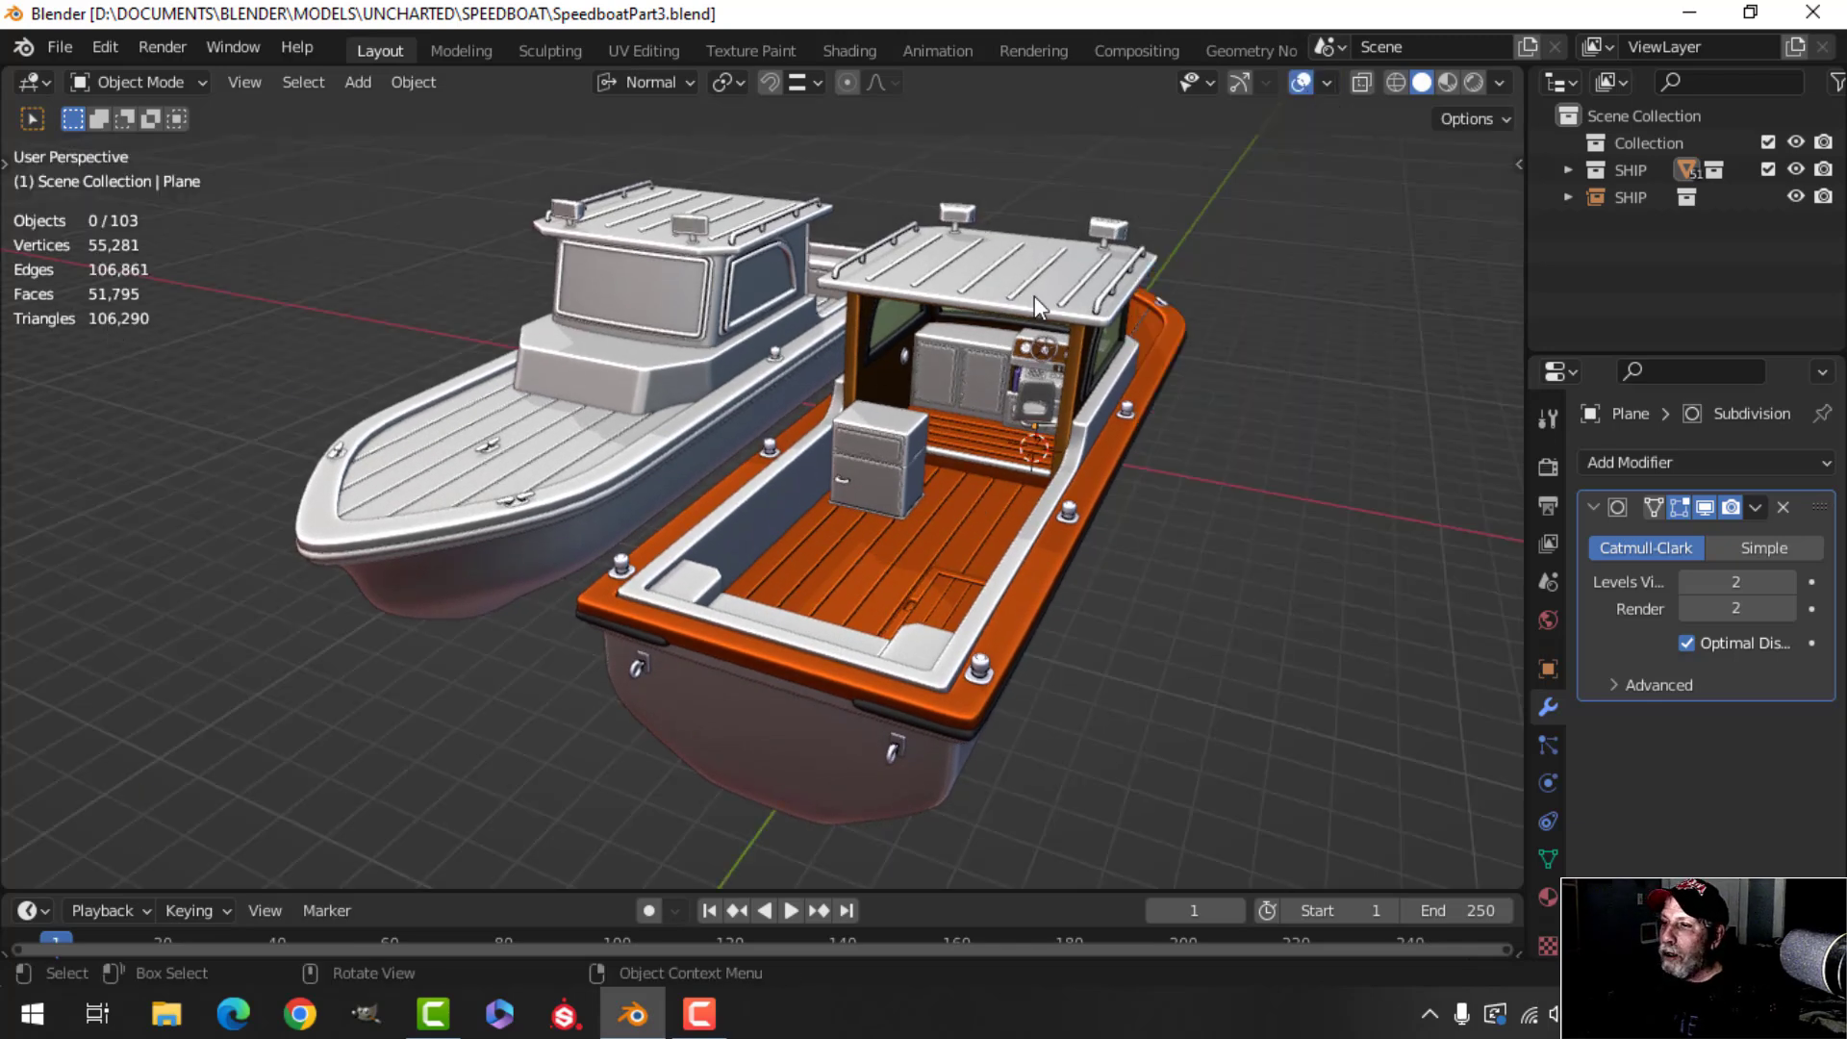
pyautogui.click(712, 251)
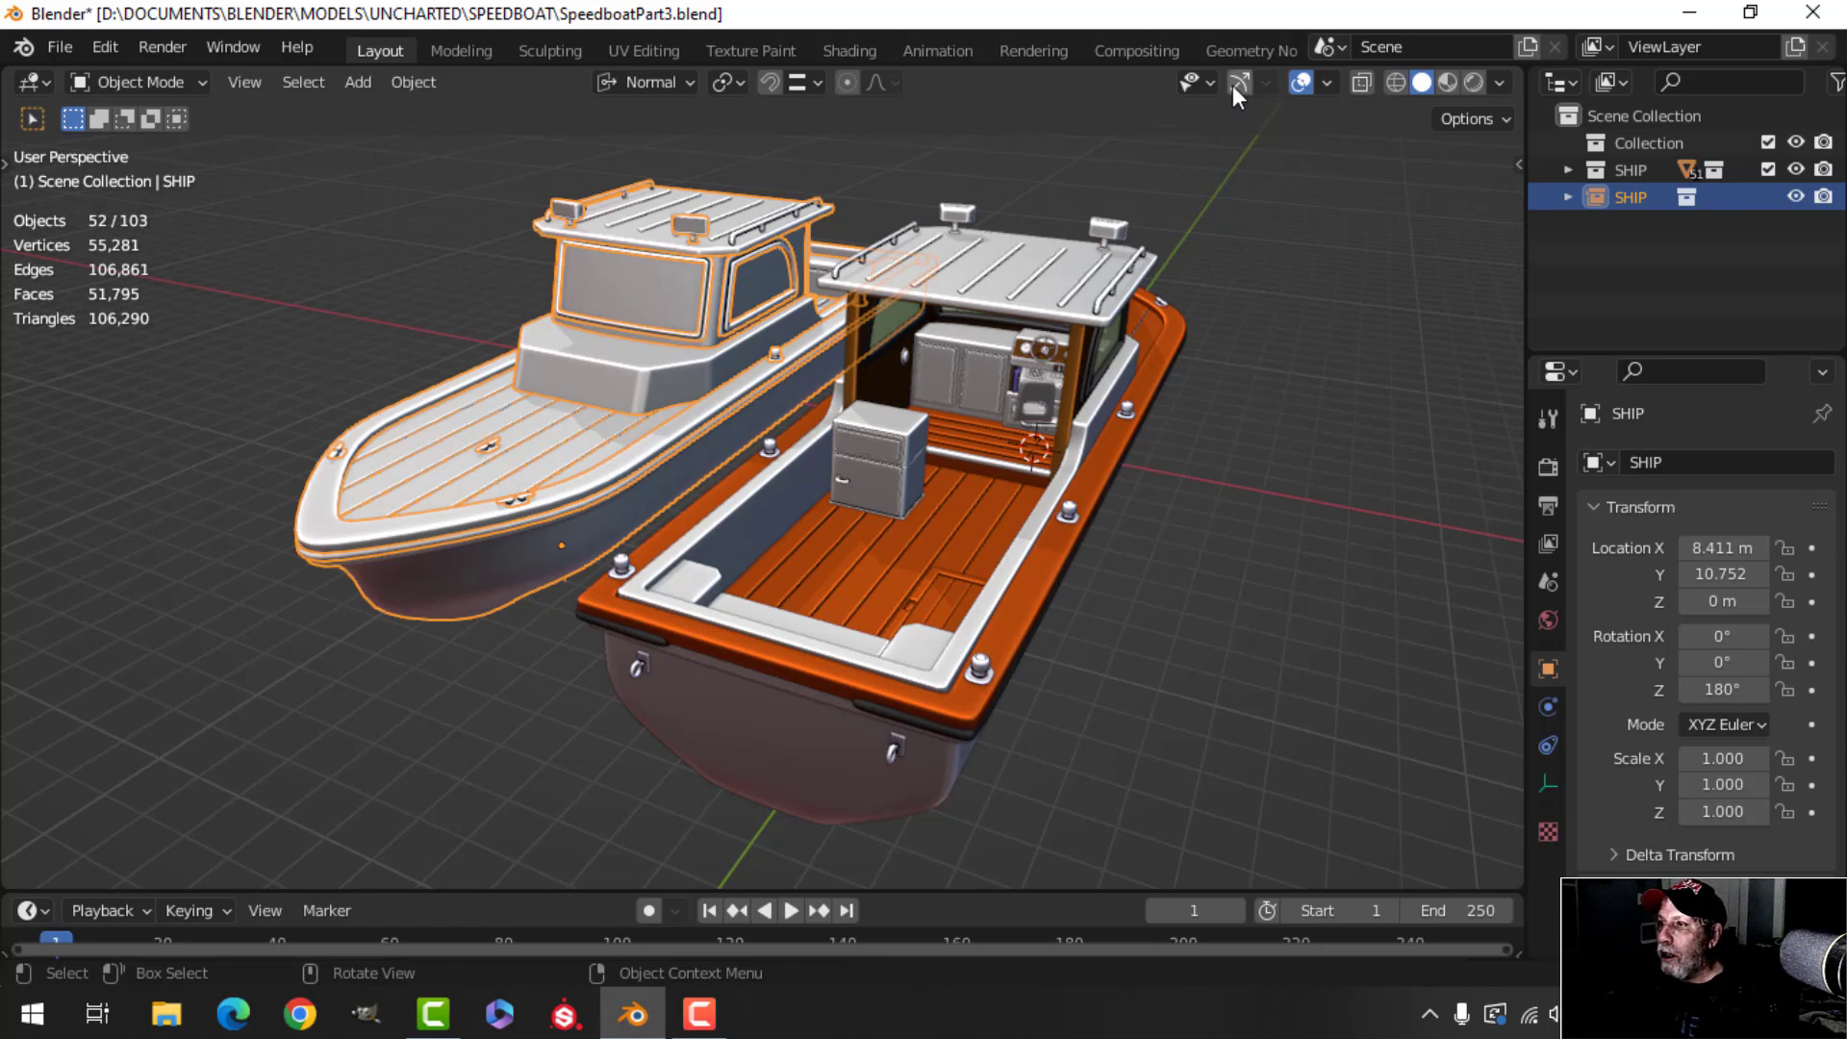
# Hide the viewport overlays and view the original boat's aft deck and cabin interior up close.
pyautogui.click(1301, 82)
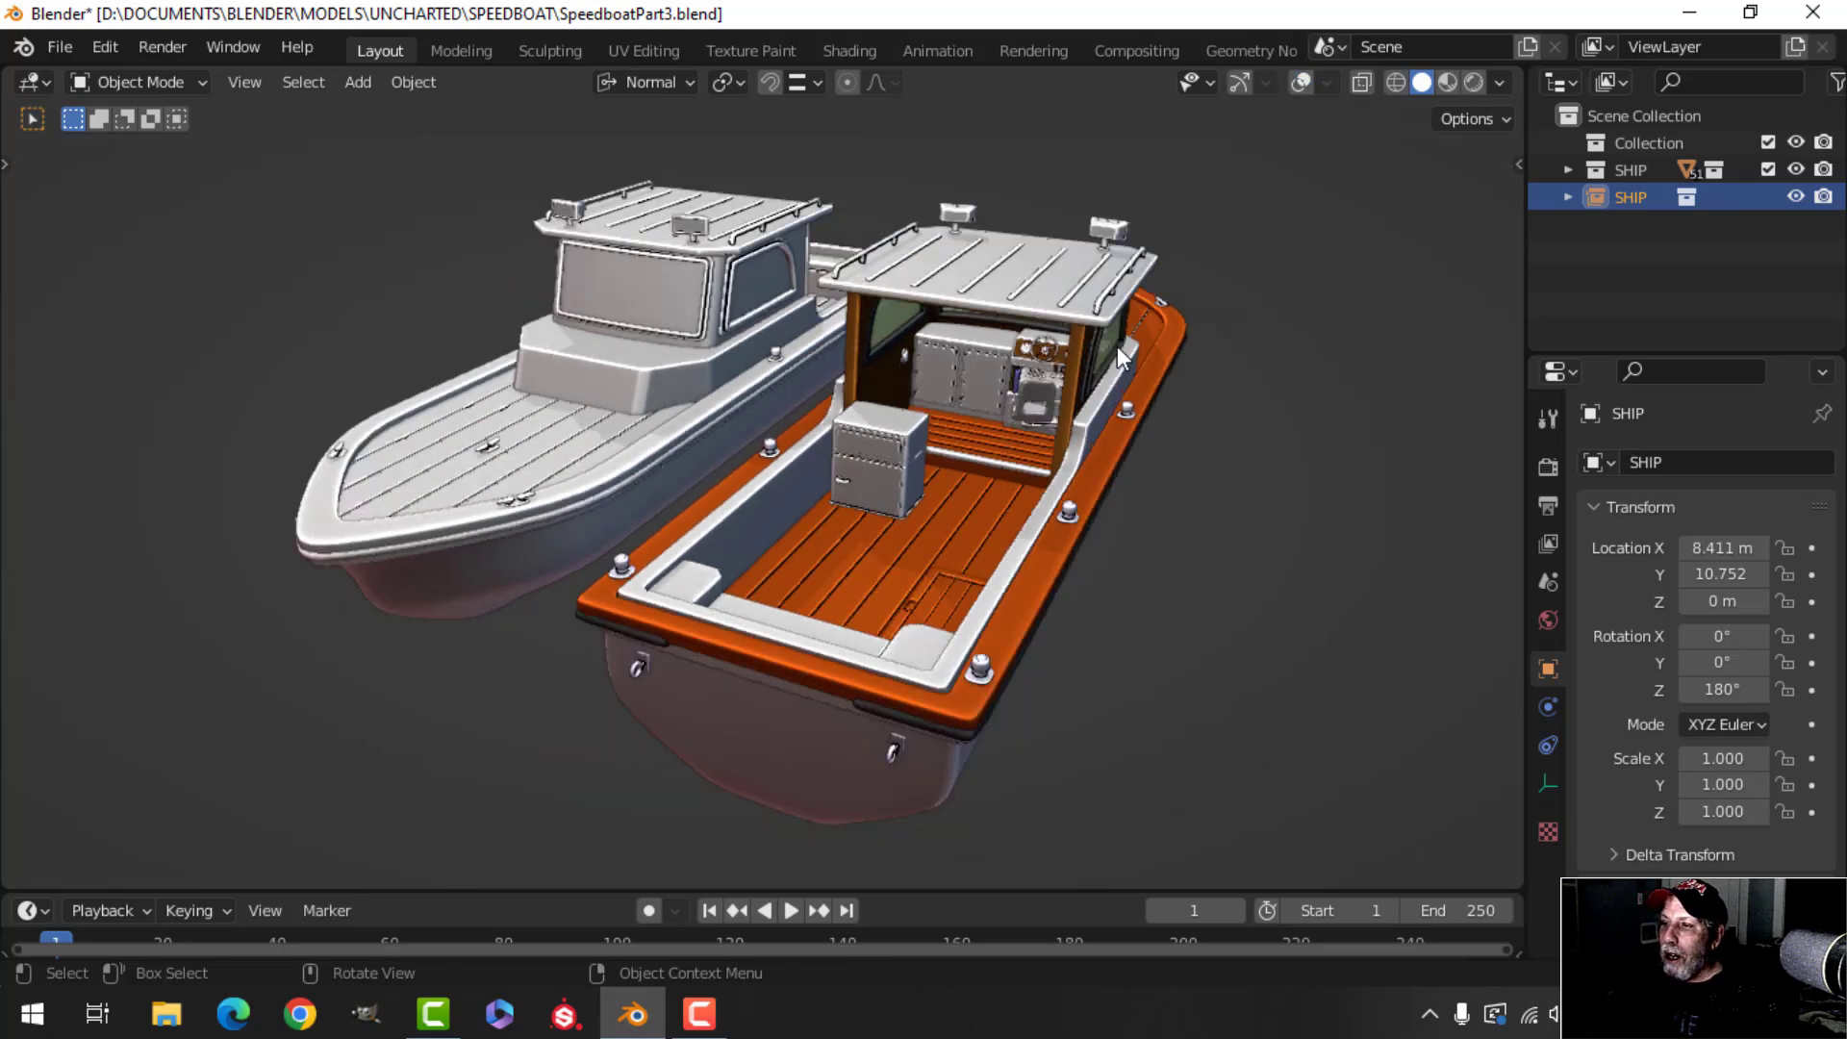
pyautogui.moveTo(1094, 381); pyautogui.dragTo(1001, 440, button='middle')
pyautogui.scroll(1, 1058, 363)
pyautogui.scroll(2, 1059, 362)
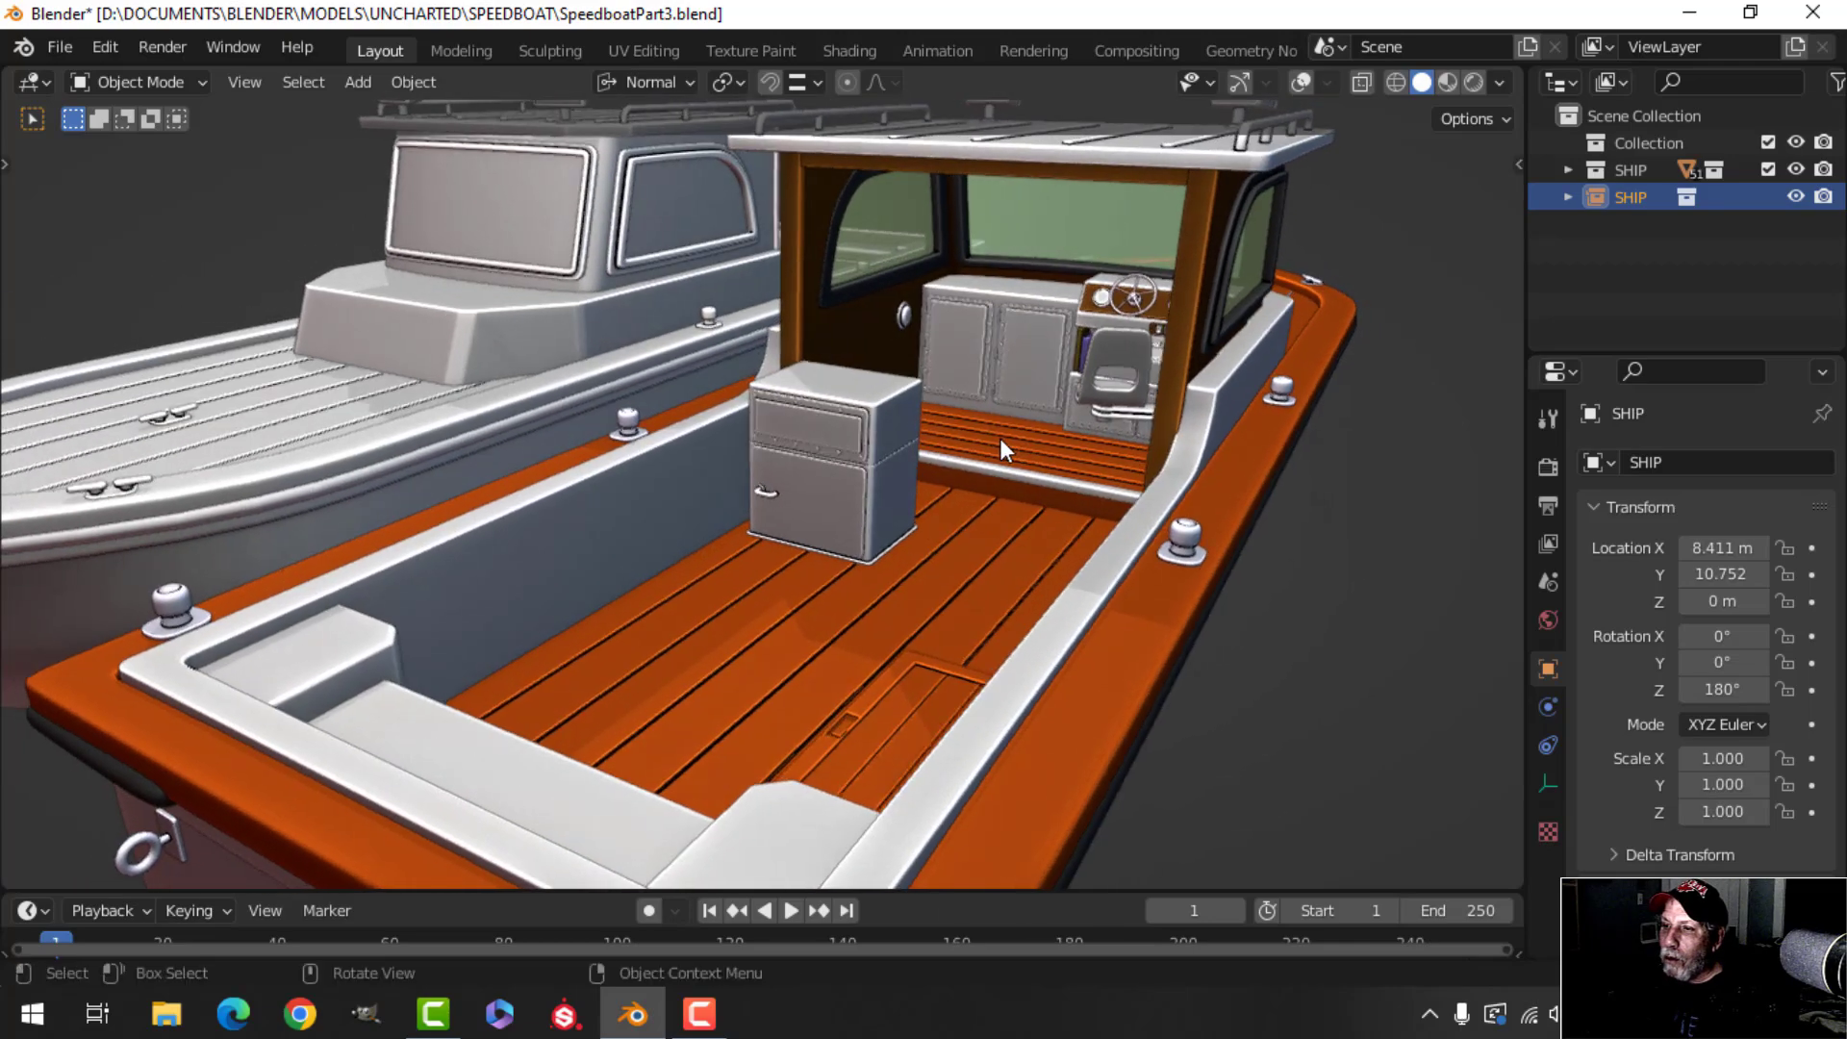